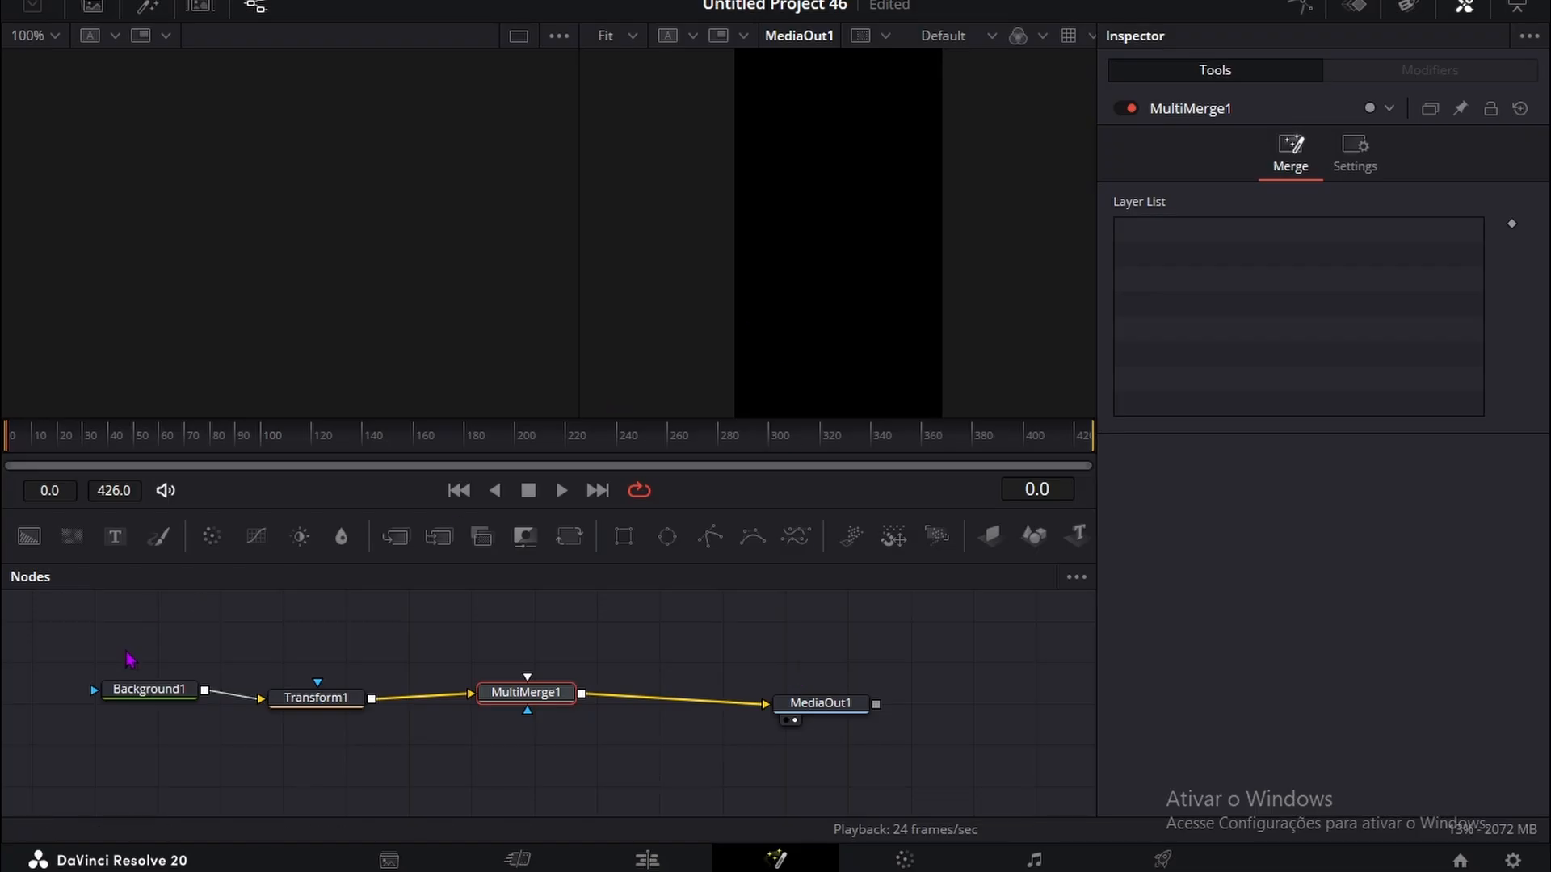
Step: Change the Background1 node's solid color to light gray #d8d8d8
click(171, 699)
click(1334, 330)
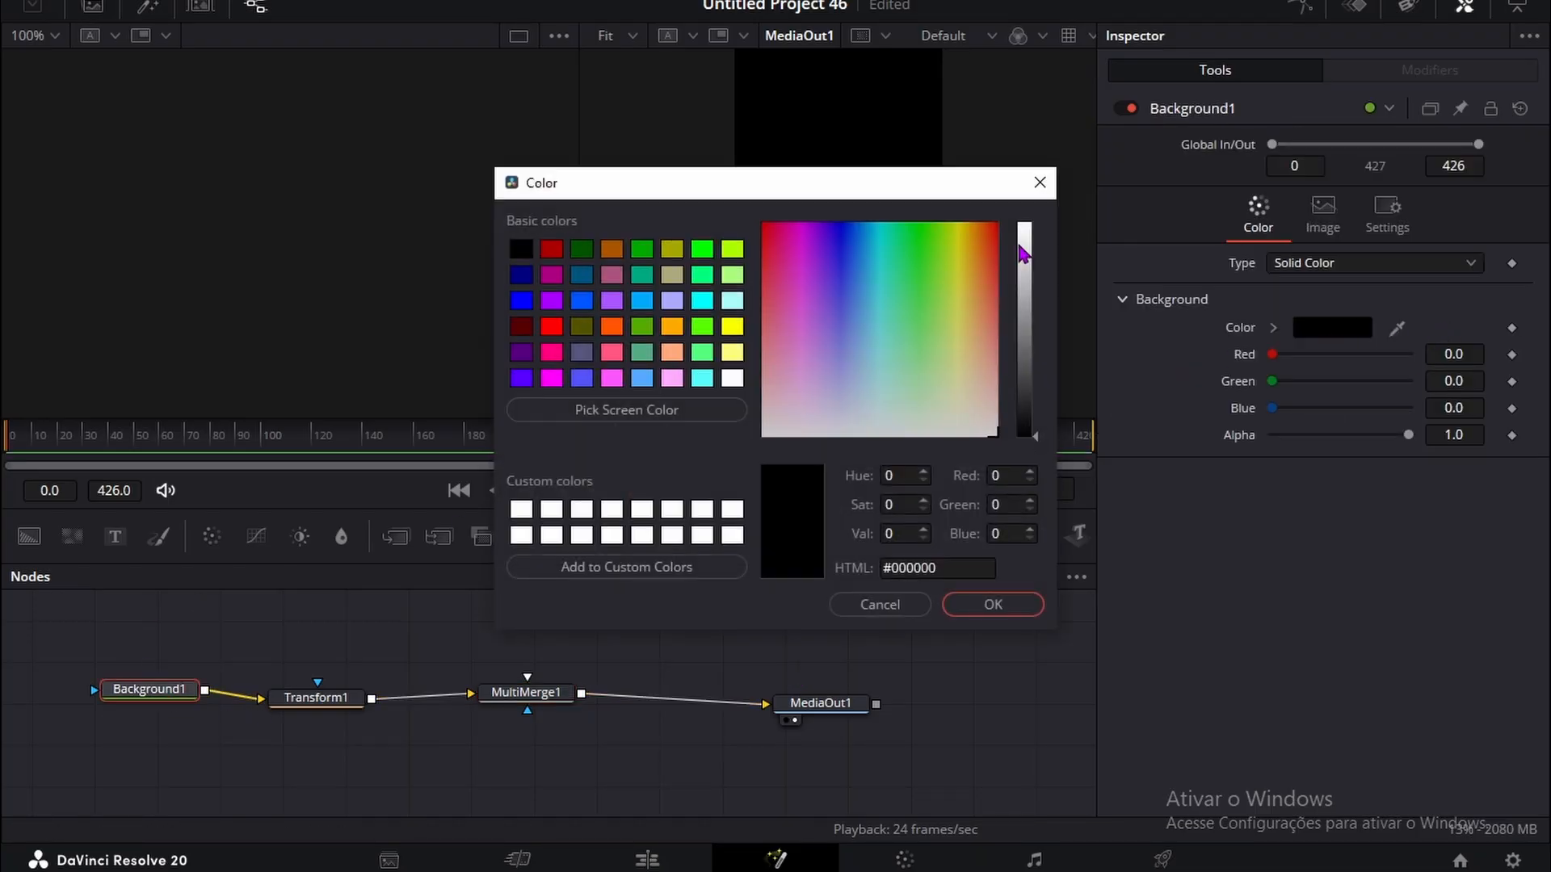
drag(1026, 242, 1026, 254)
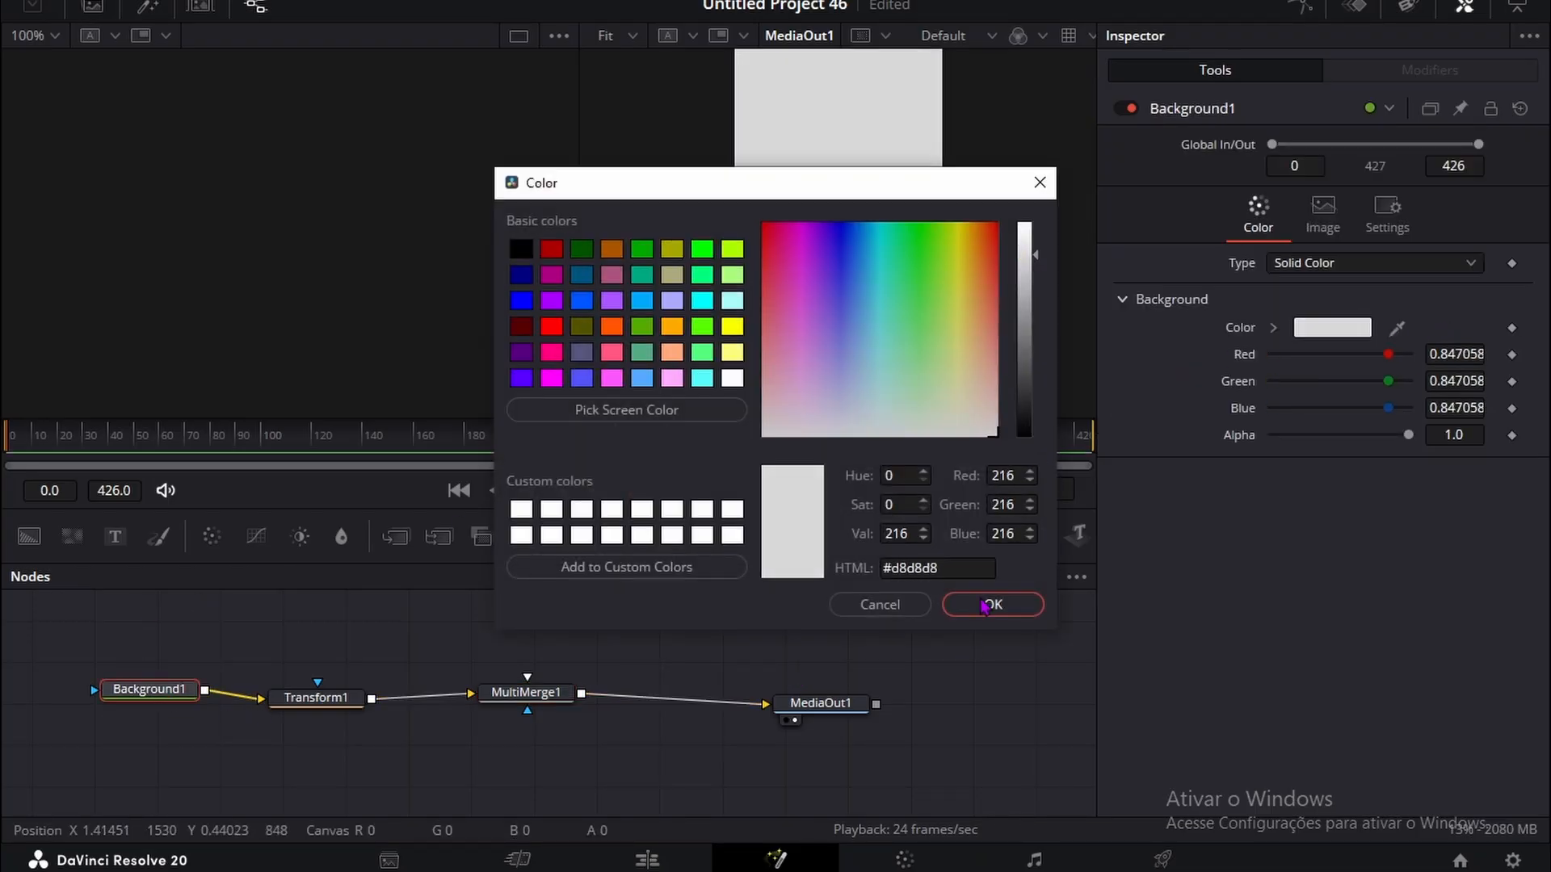
click(984, 606)
Step: Set the size of the background's Transform1 node to 5.0
click(355, 701)
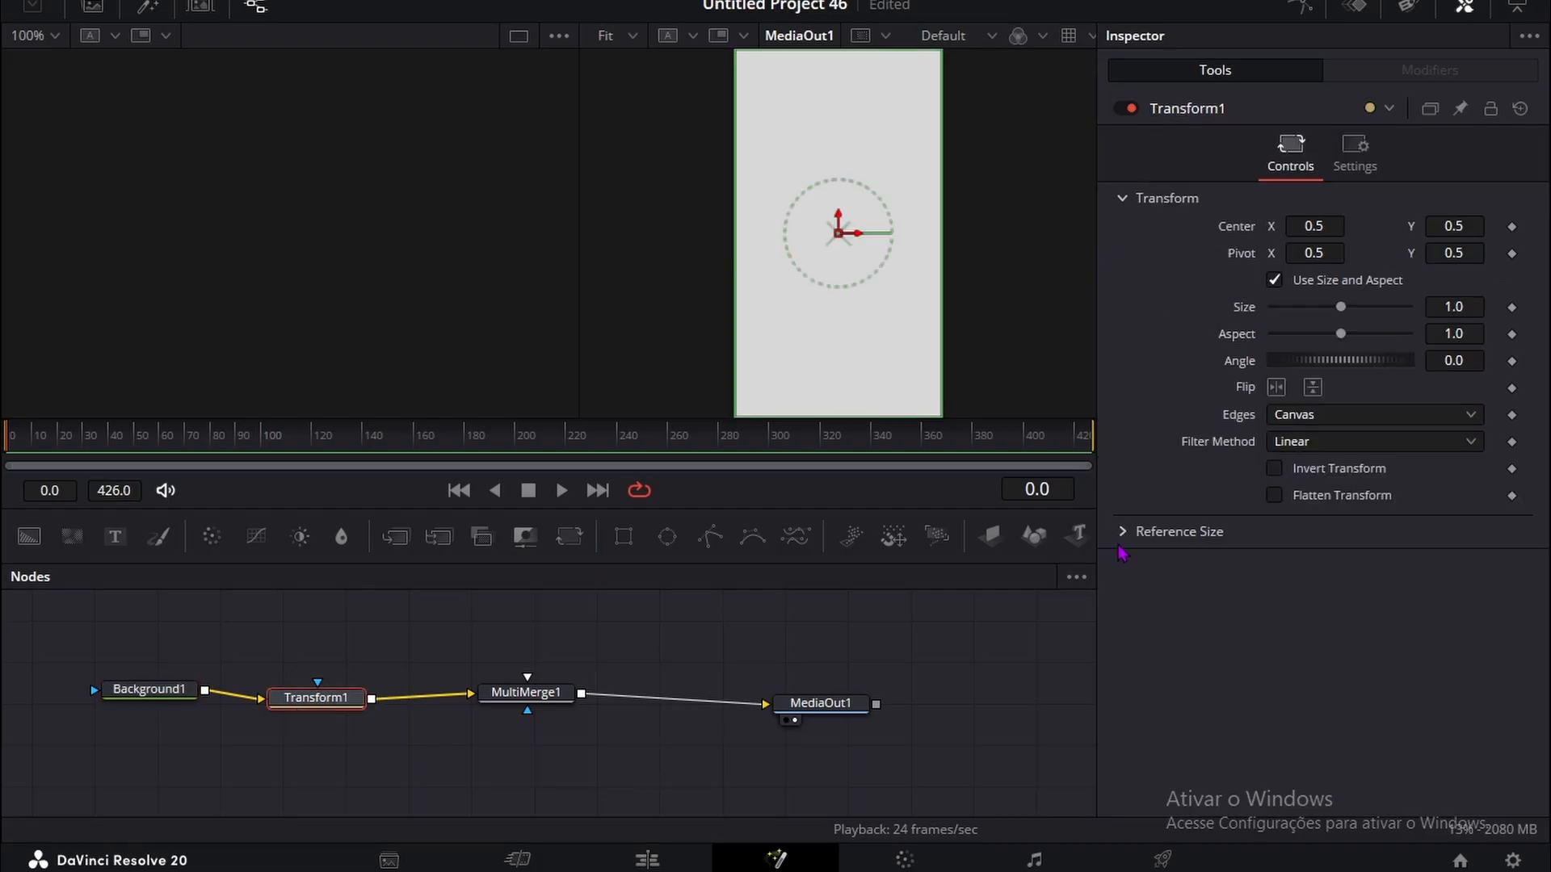
drag(1450, 307, 1549, 307)
drag(1380, 315, 1430, 316)
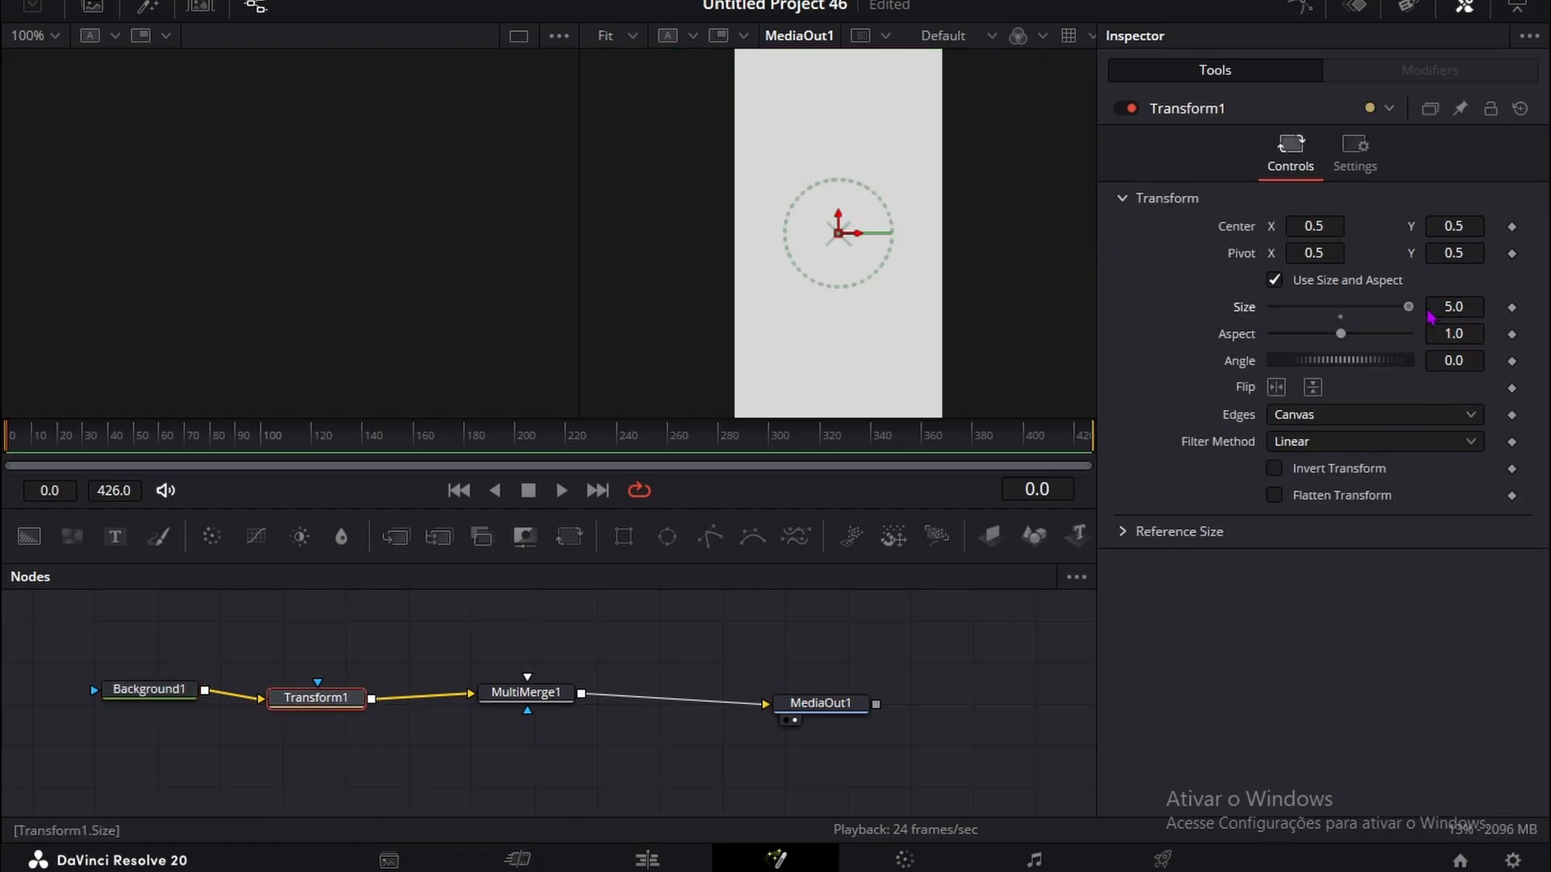
click(322, 616)
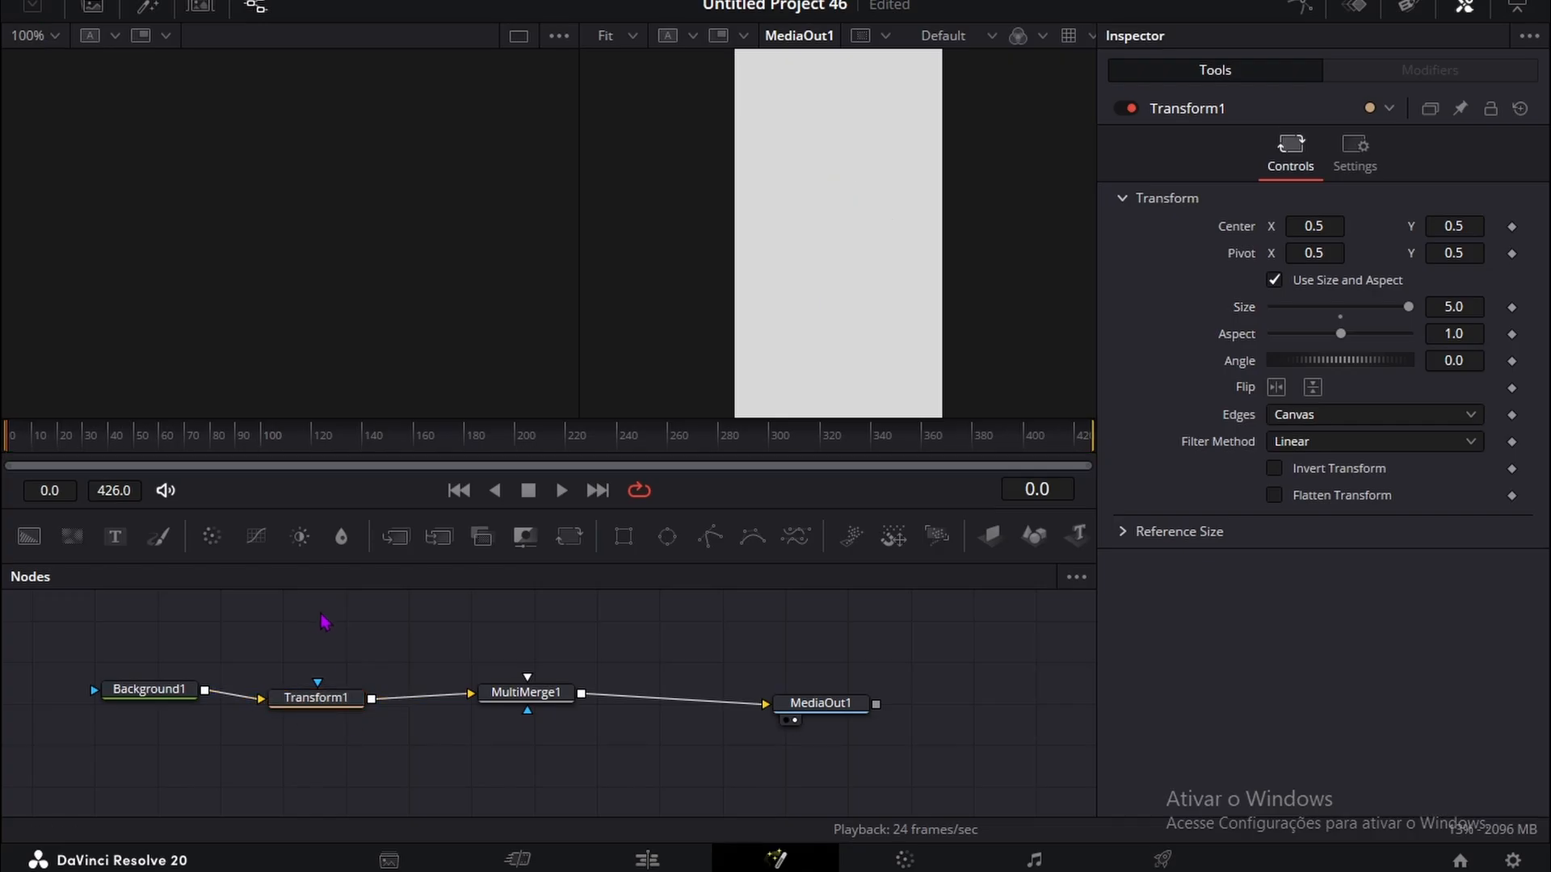
Step: Show the media pool and bring the banknote image images-removebg-preview.png into the node graph below the background nodes
scroll(323, 646, down, 2)
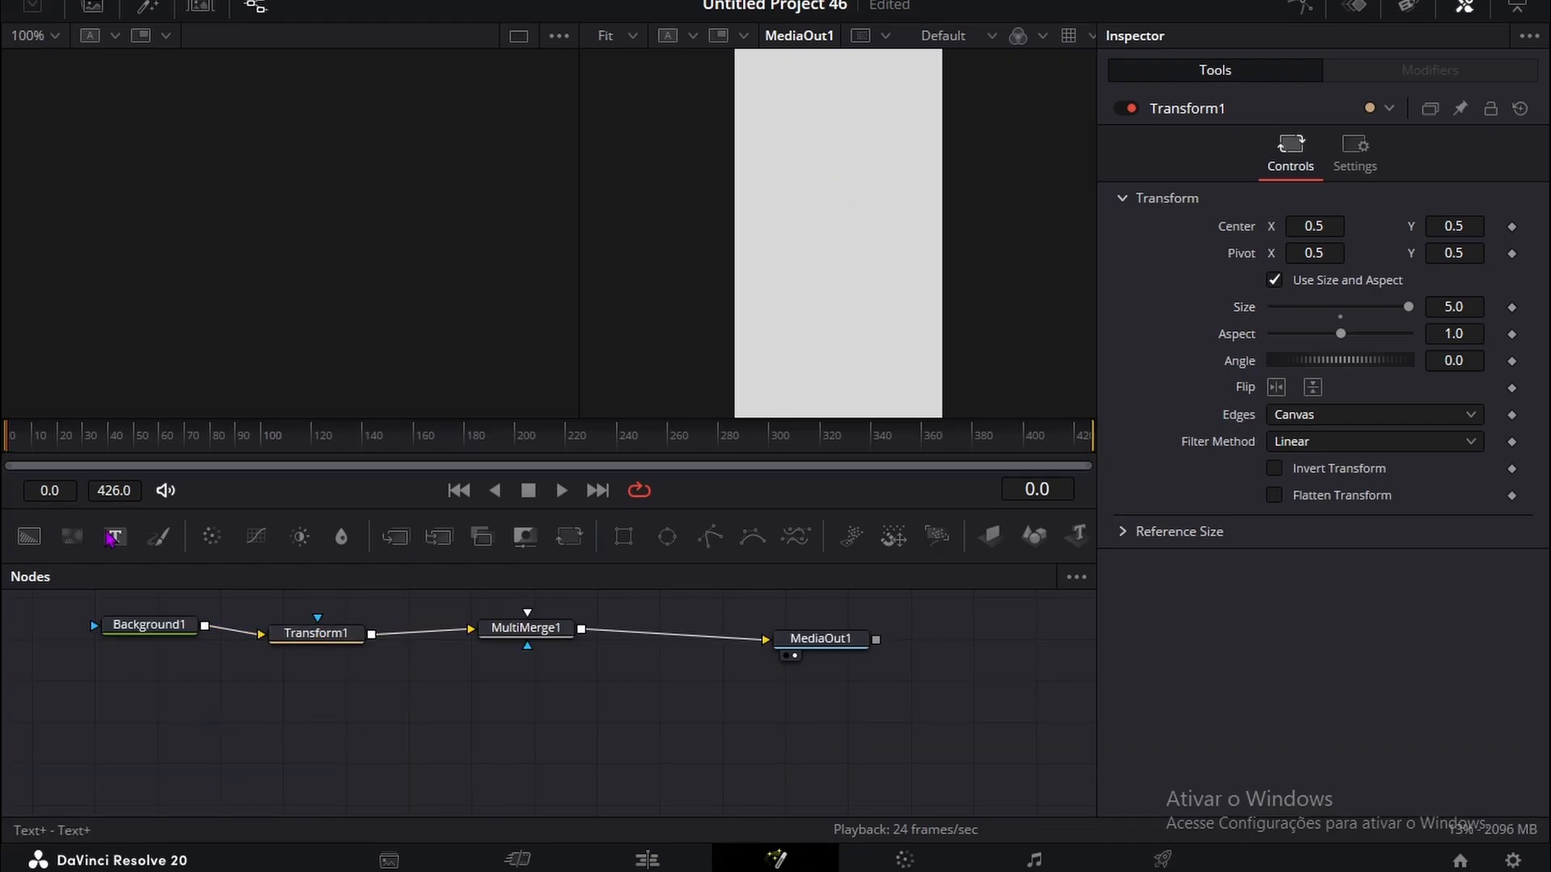
click(92, 8)
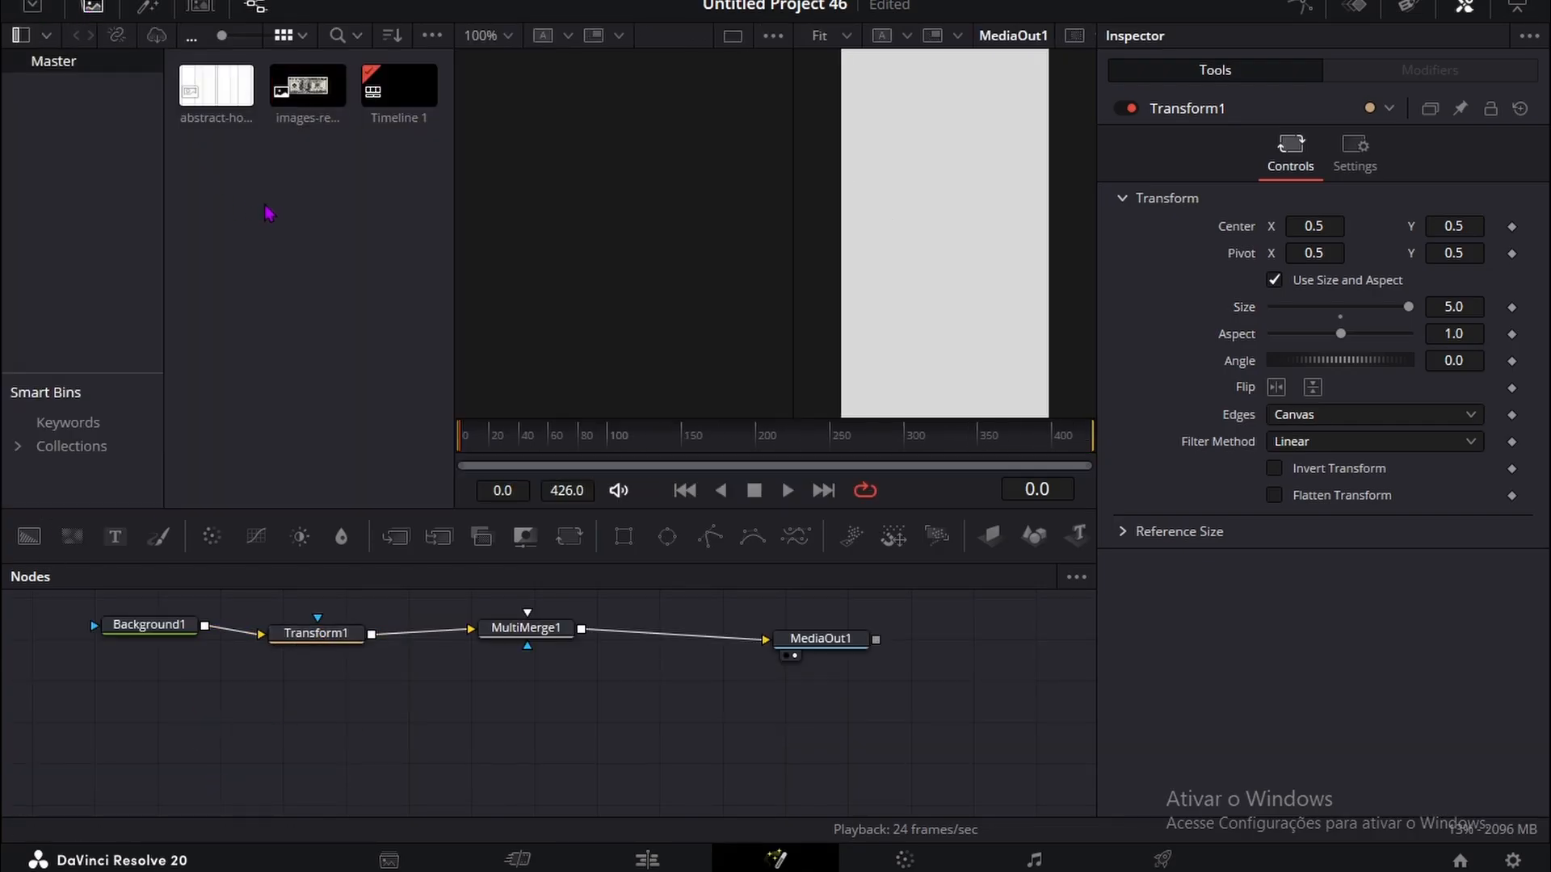
drag(170, 667, 172, 813)
drag(307, 84, 266, 711)
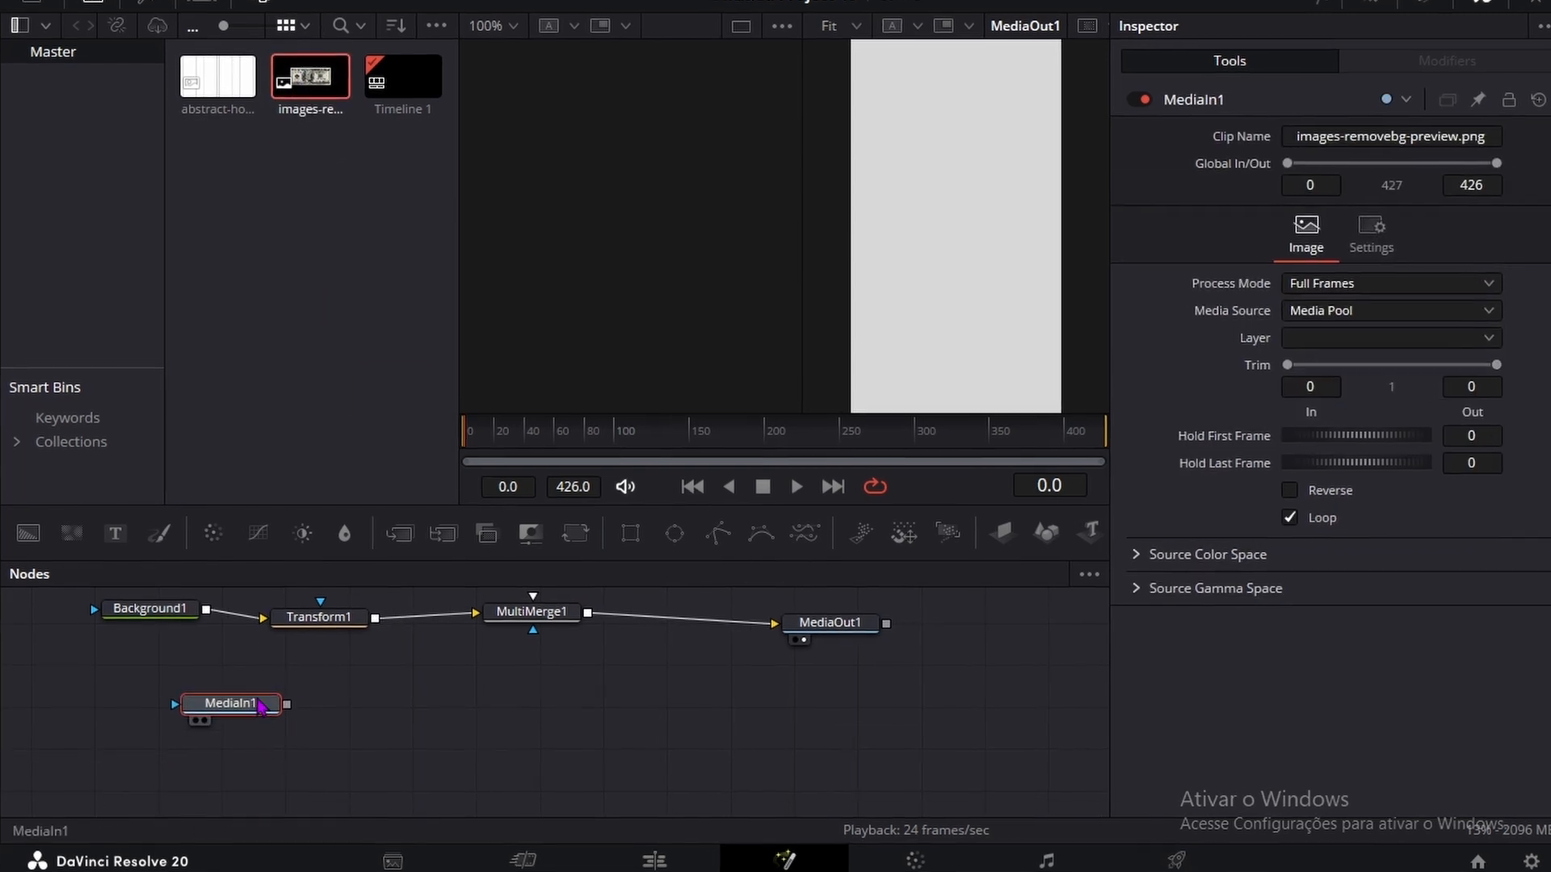
Step: Add a Transform node after the banknote's MediaIn1 node and connect it to MultiMerge1
key(shift+space)
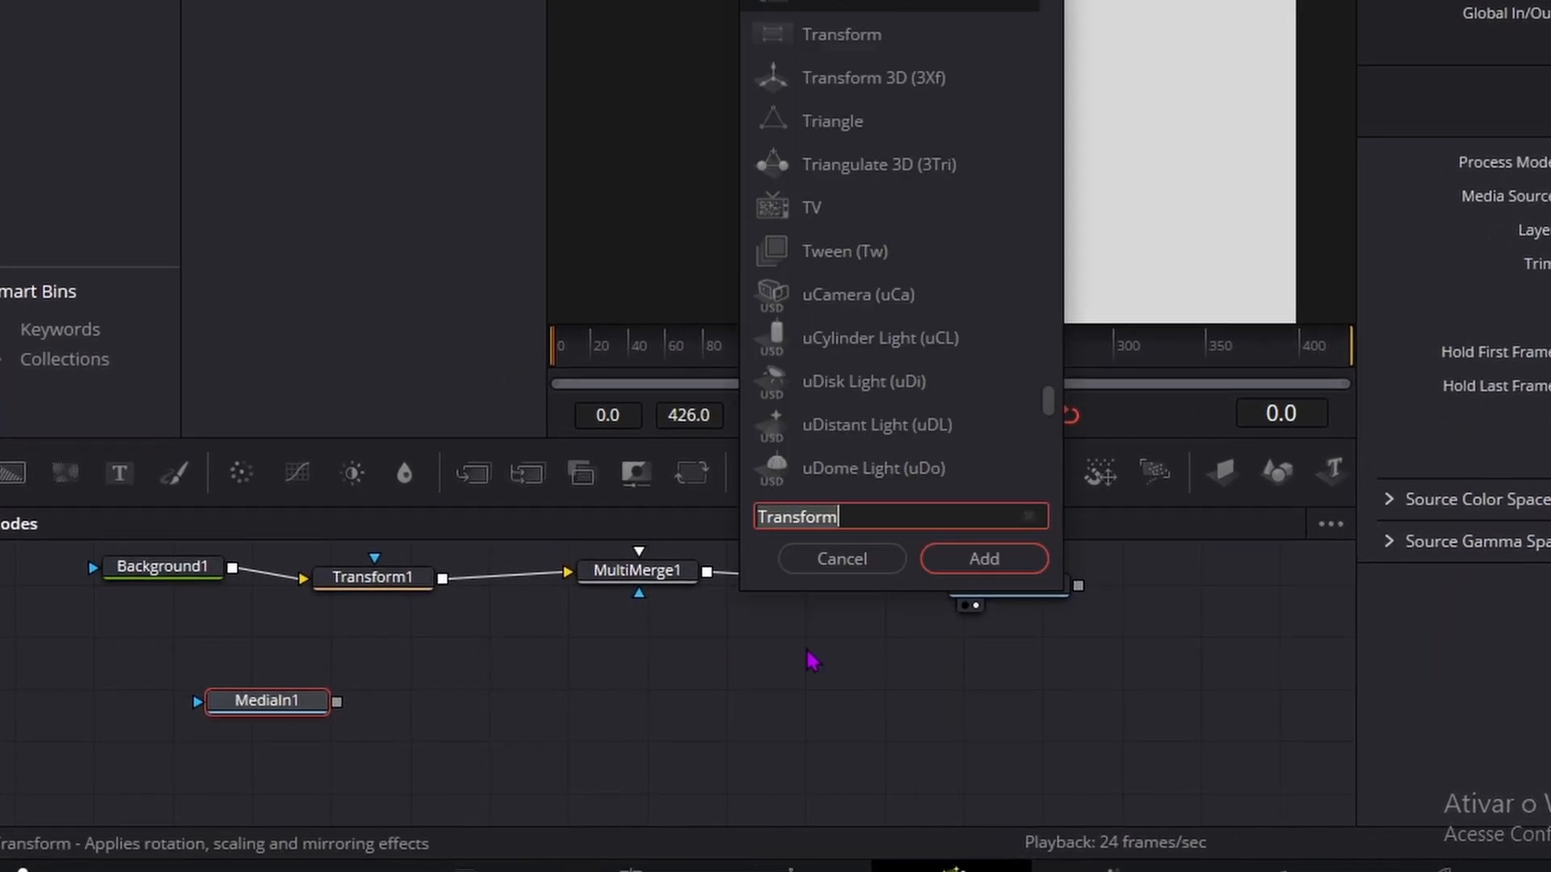
click(973, 555)
drag(485, 705, 646, 575)
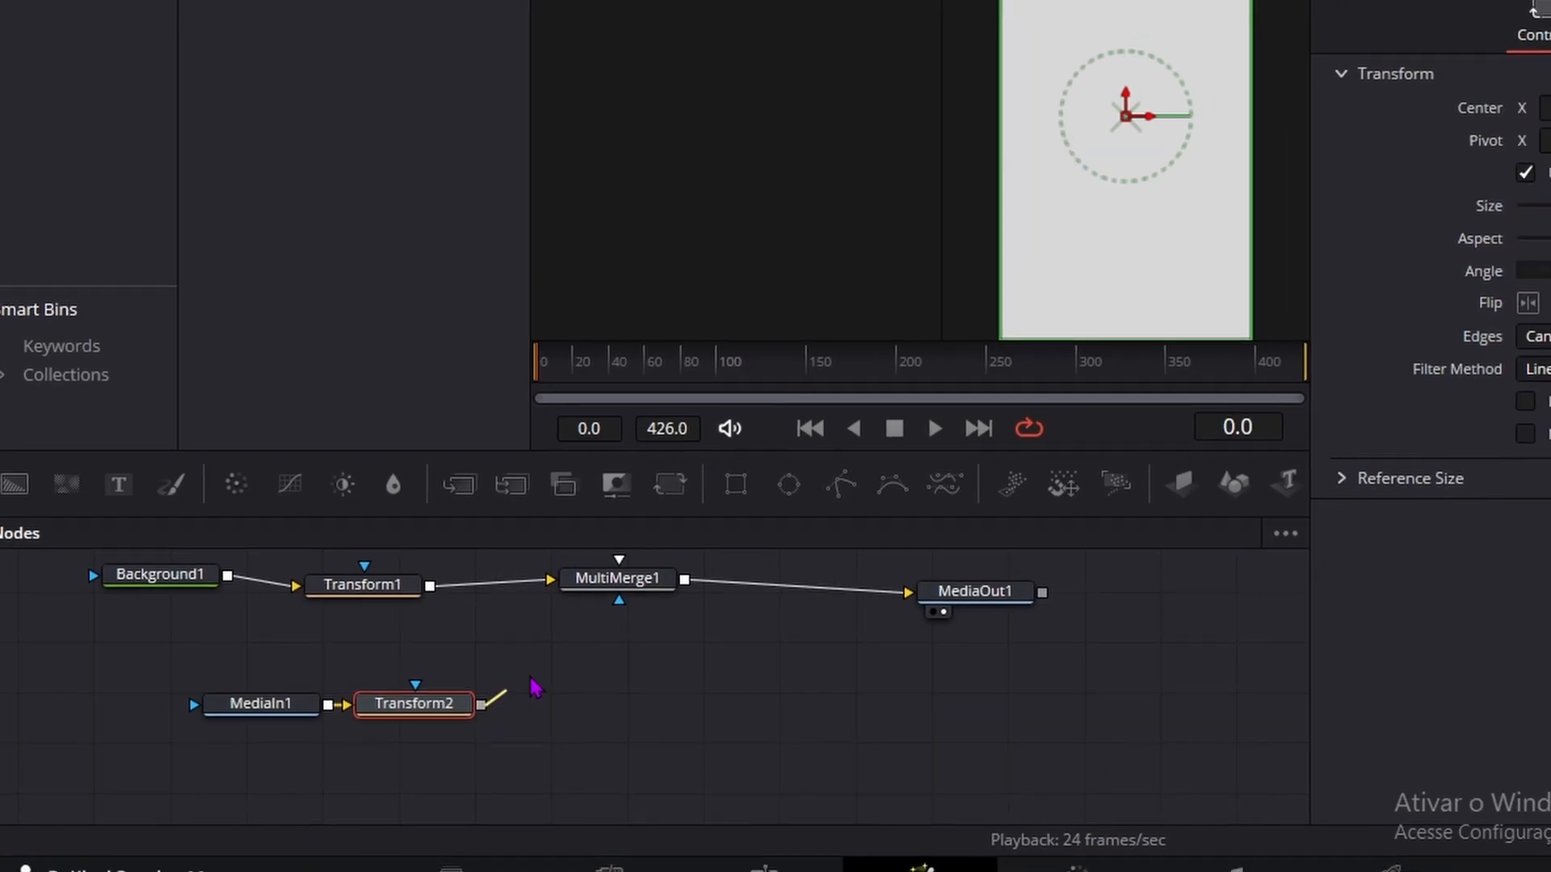
drag(558, 607, 554, 615)
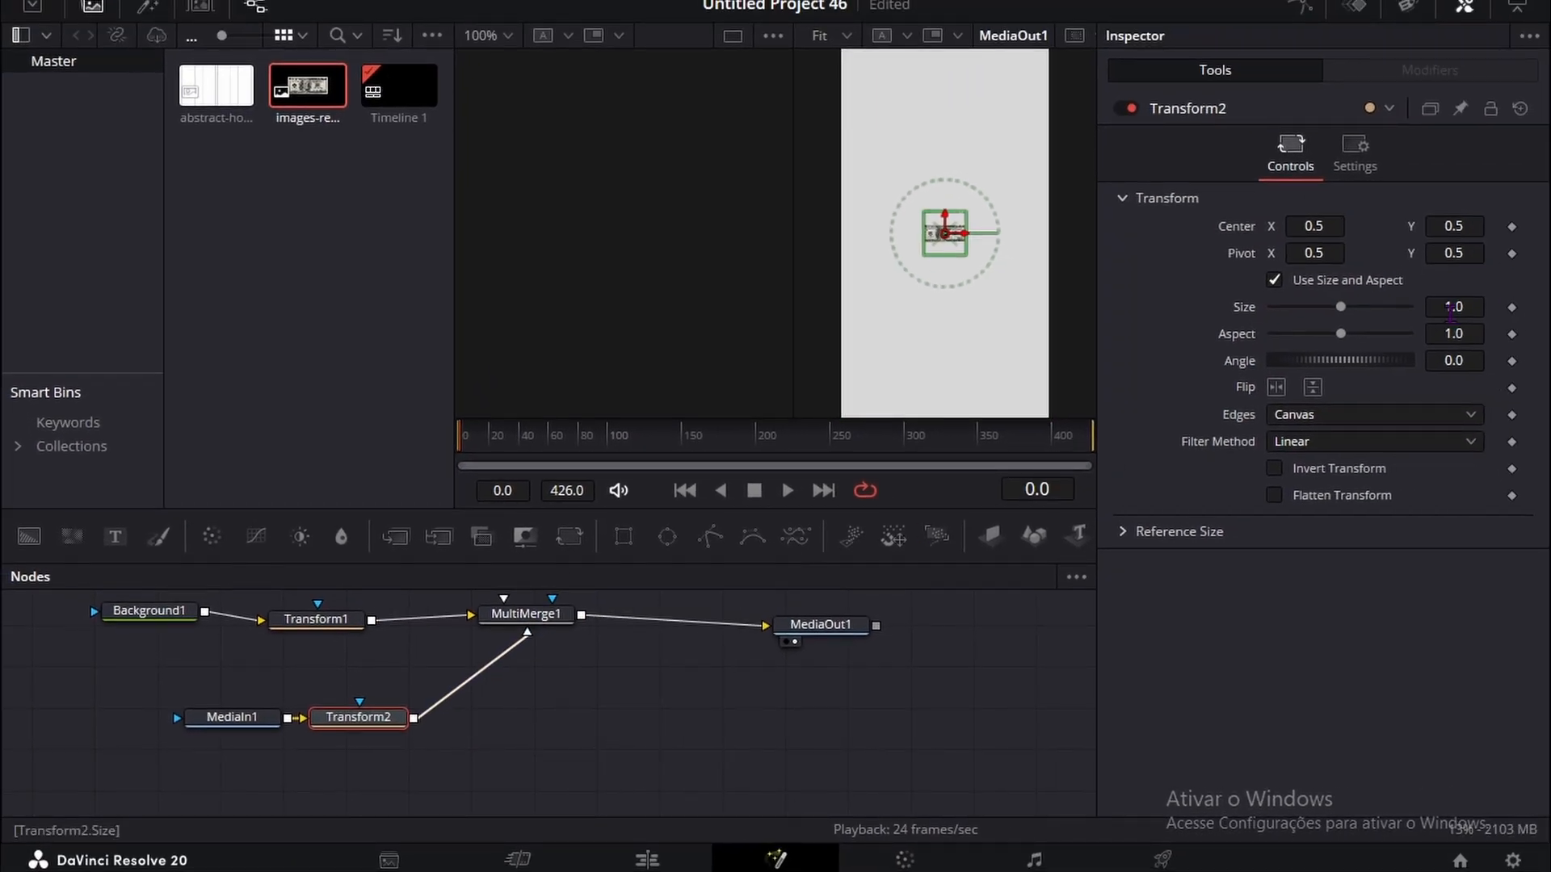
Step: Enlarge the banknote to size 5.0 in Transform2 and move its center to X 2.807, Y 2.706
mouse_move(1451, 309)
mouse_down()
mouse_move(1546, 309)
mouse_move(1446, 311)
mouse_up()
drag(1310, 217, 1321, 220)
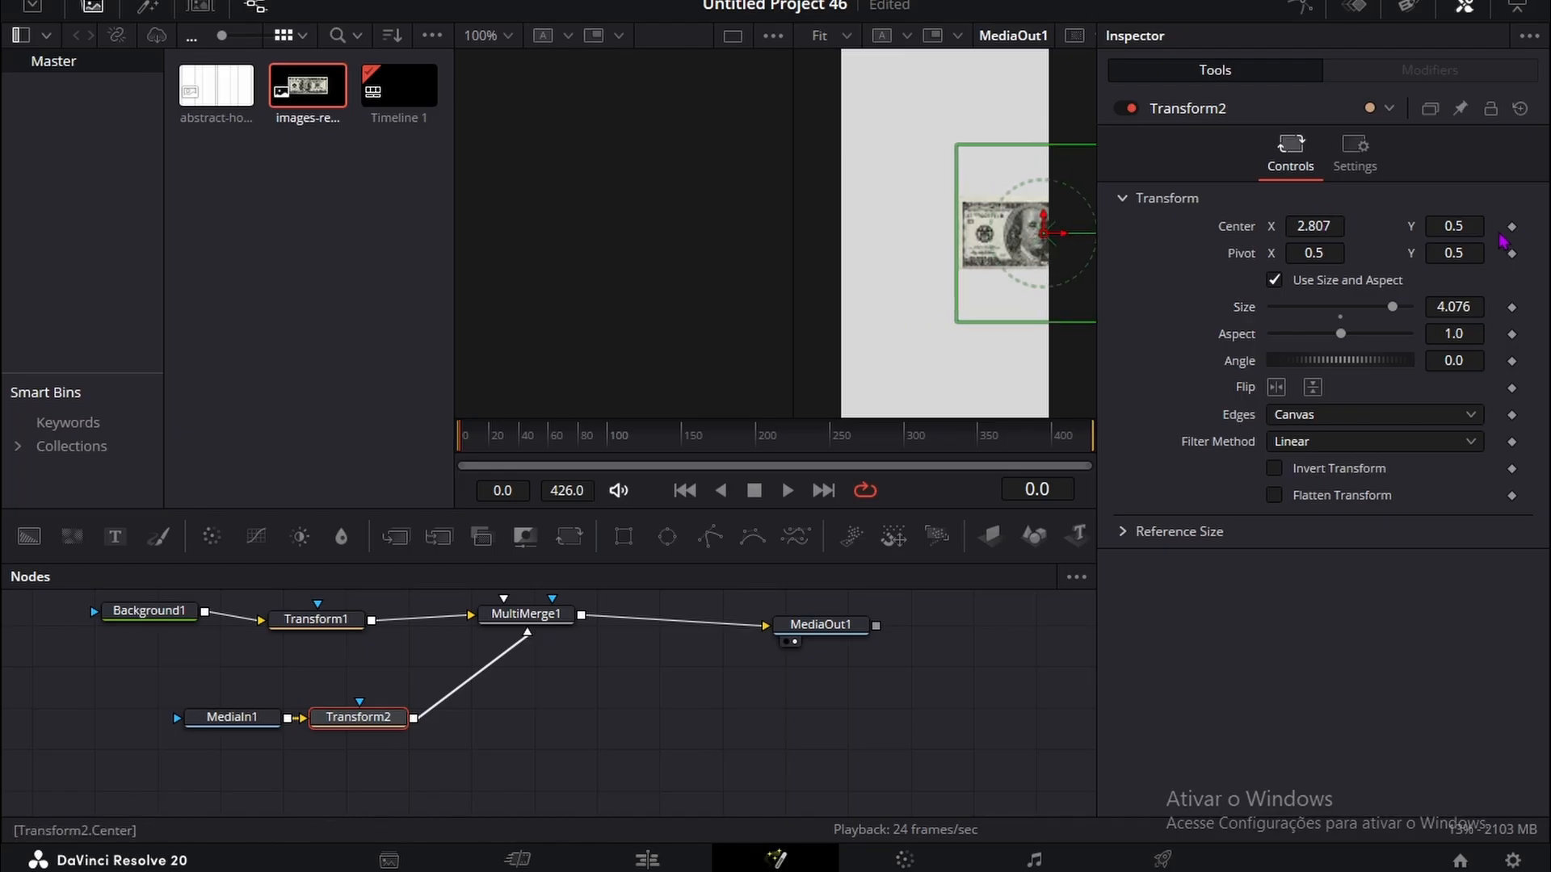
drag(1459, 227, 1494, 227)
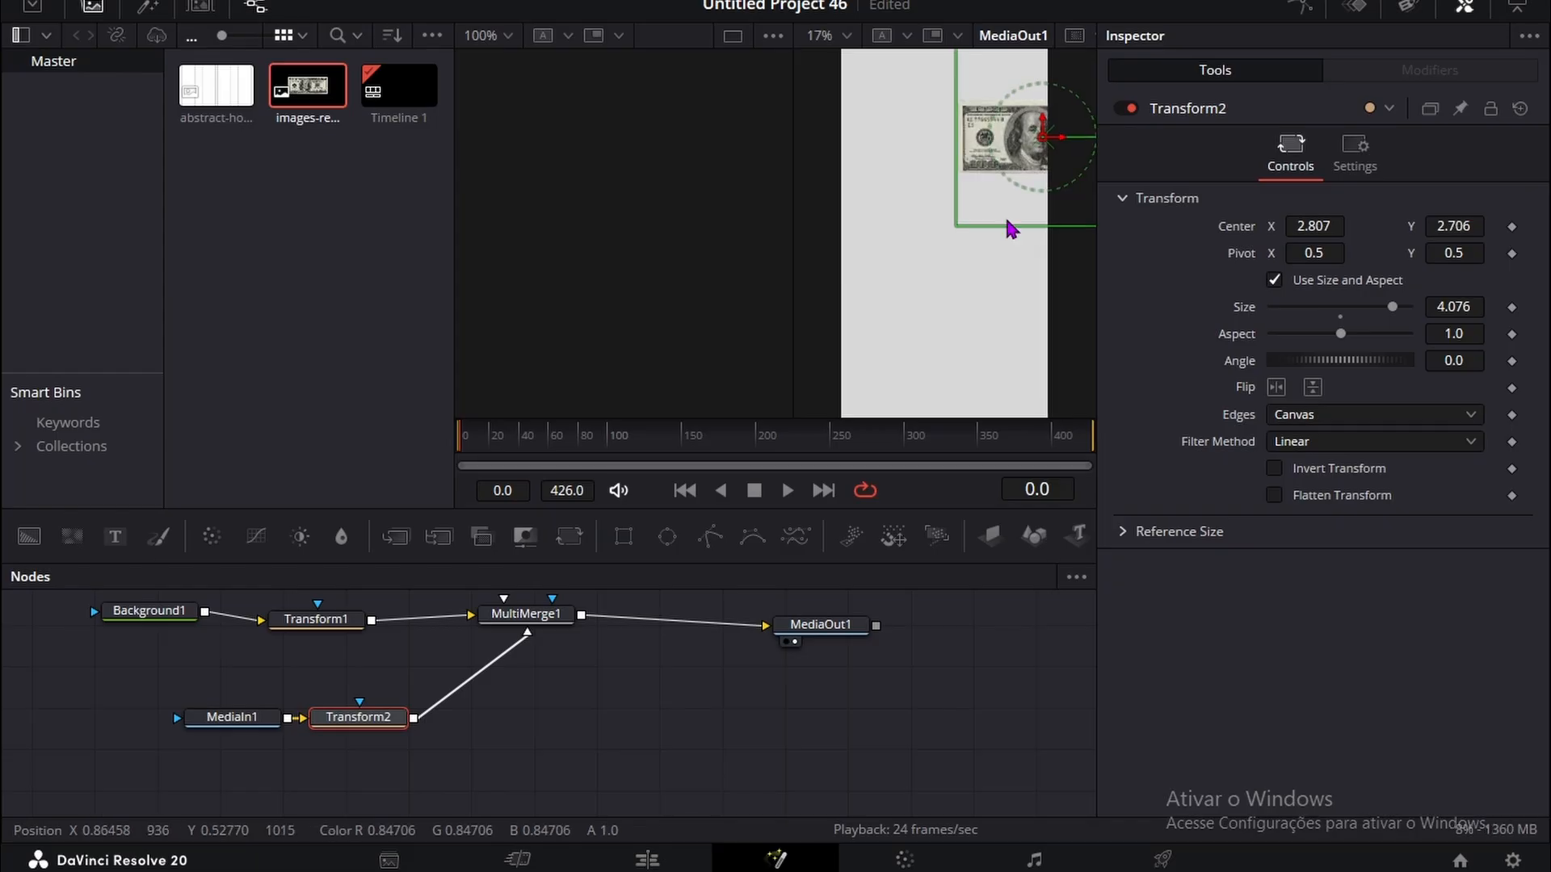
drag(1453, 307, 1486, 307)
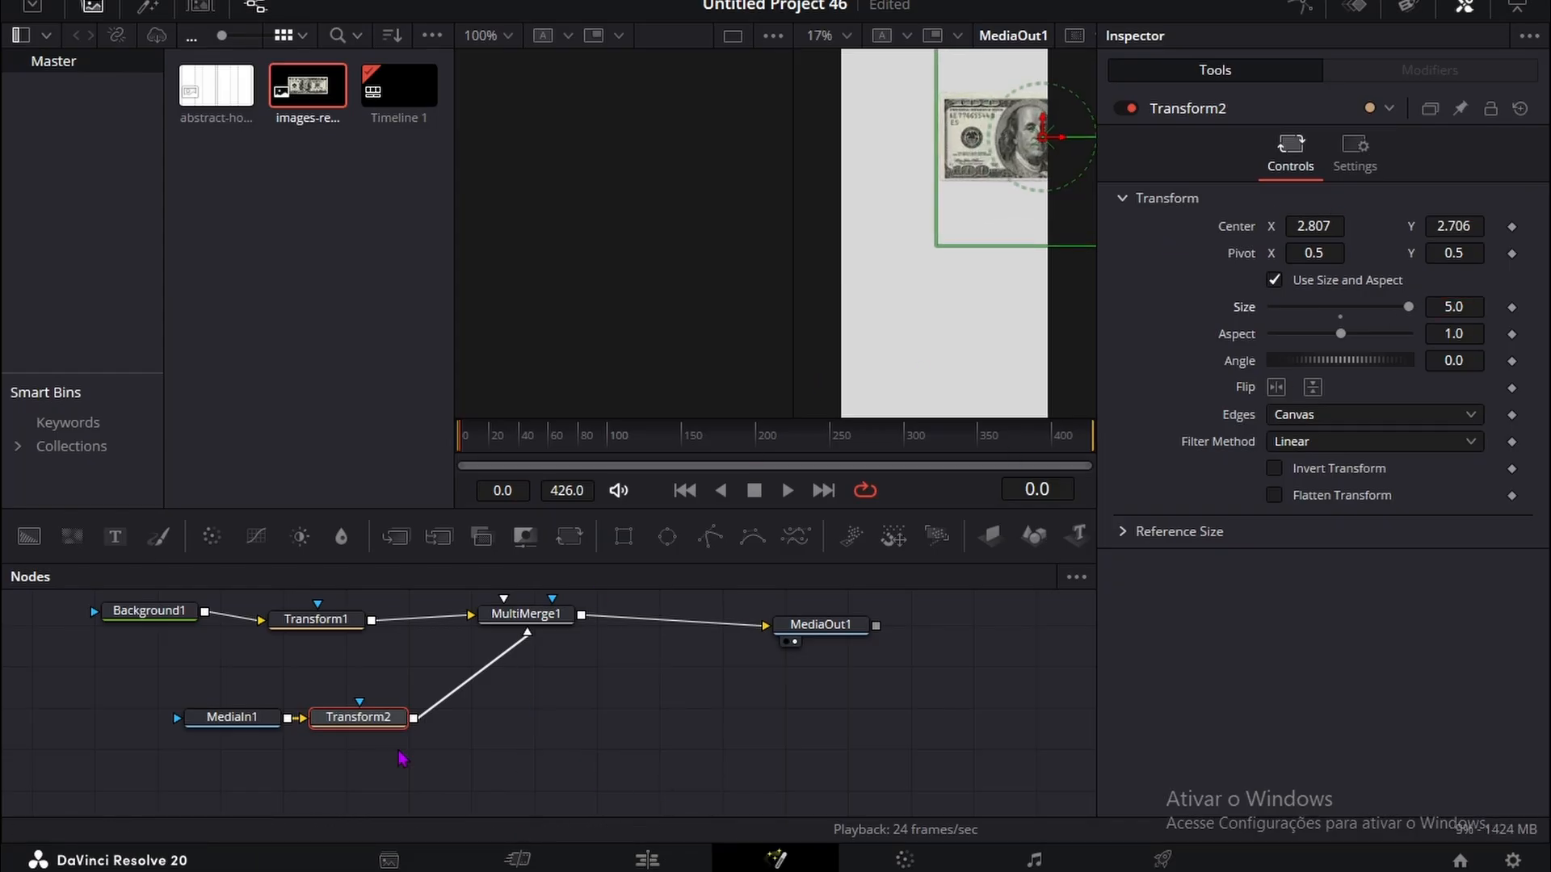
Step: Duplicate the MediaIn1 and Transform2 nodes and connect the copied Transform to MultiMerge1
drag(460, 777, 242, 707)
key(ctrl+c)
key(ctrl+v)
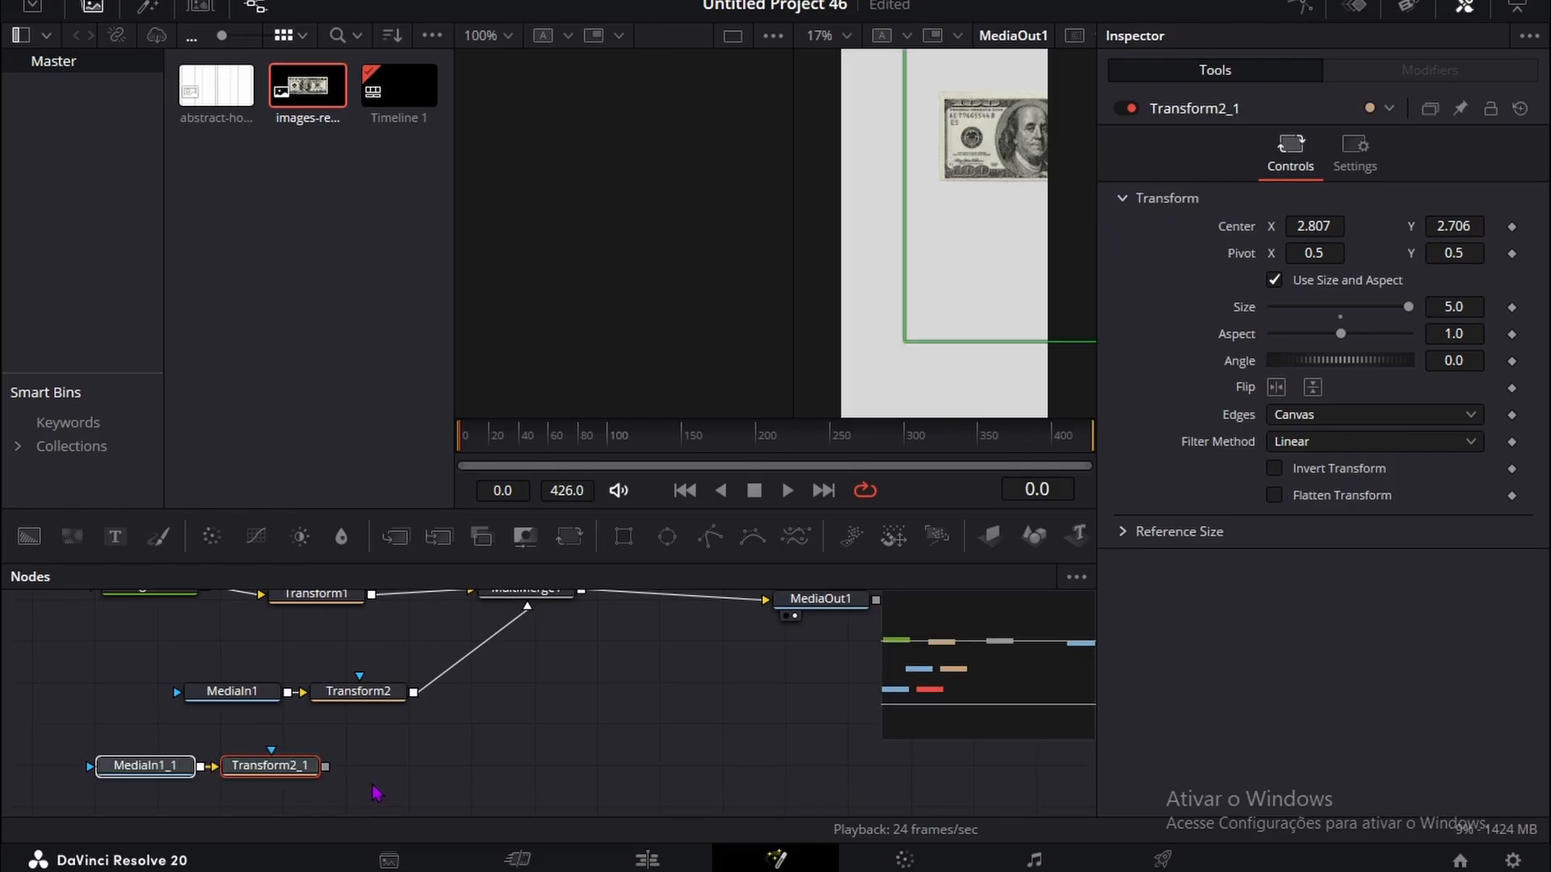
drag(339, 764, 517, 652)
scroll(252, 733, down, 2)
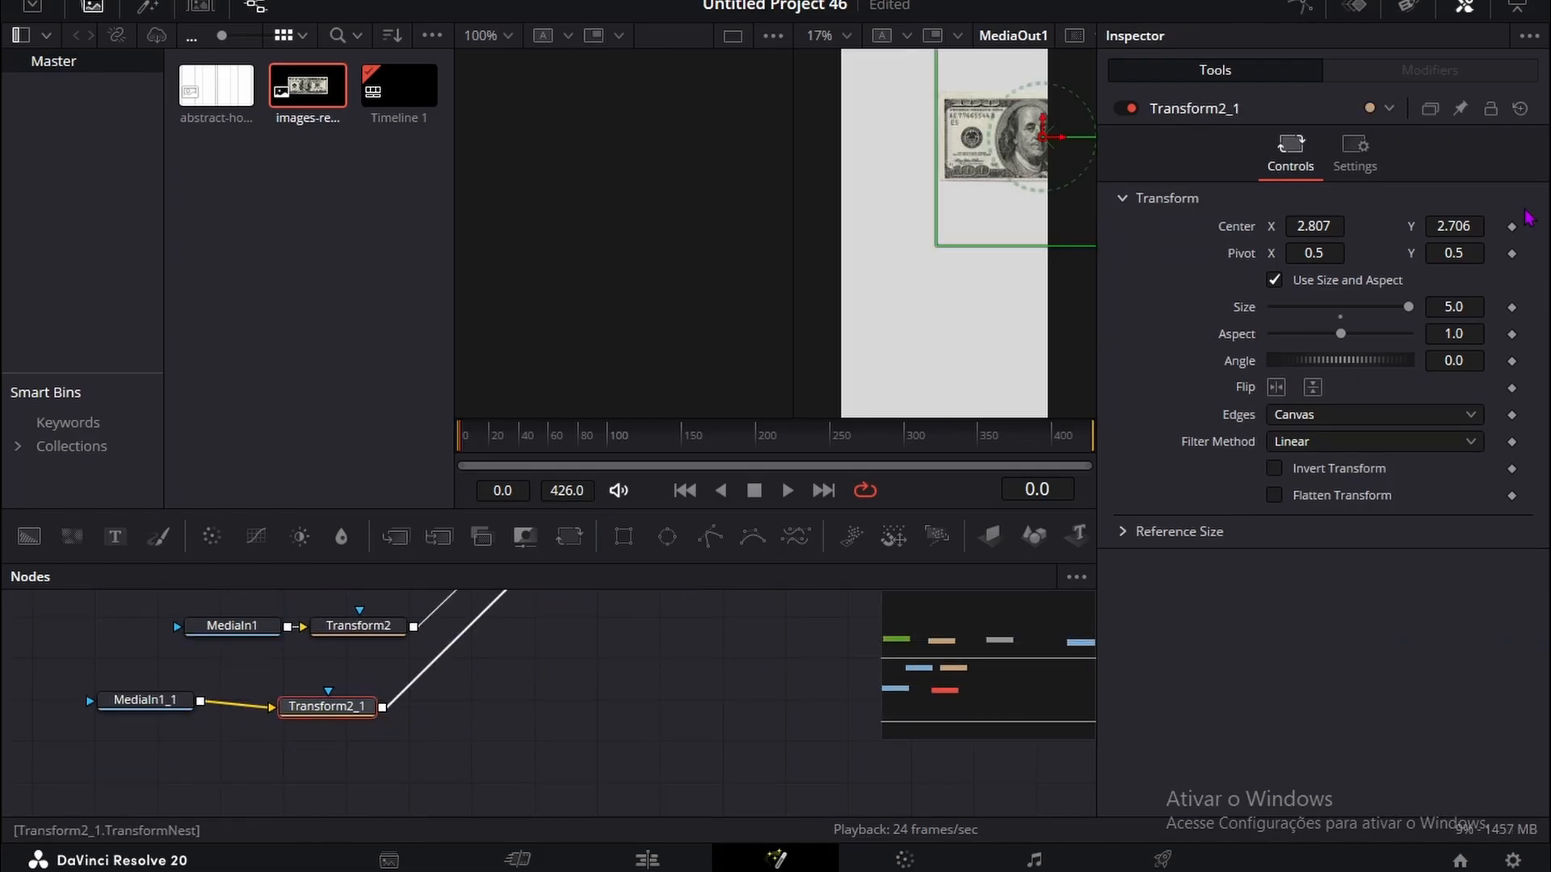
Step: Move the duplicated banknote's center to X -2.111, Y -2.491 and set its angle to -0.4 in Transform2_1
drag(1475, 233, 647, 239)
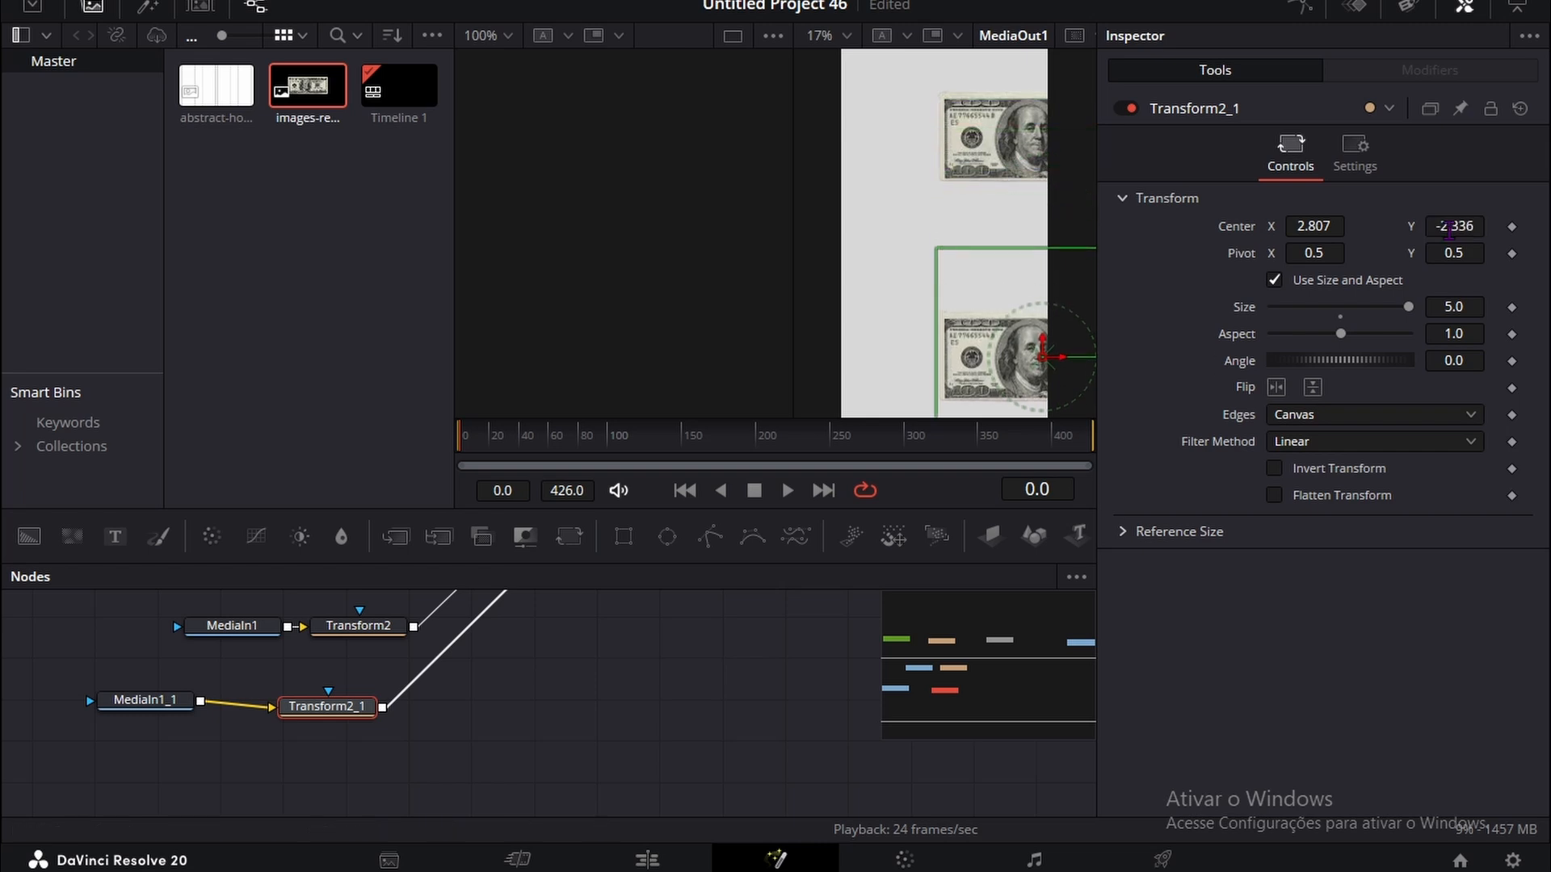
drag(1313, 227, 519, 231)
scroll(891, 195, up, 1)
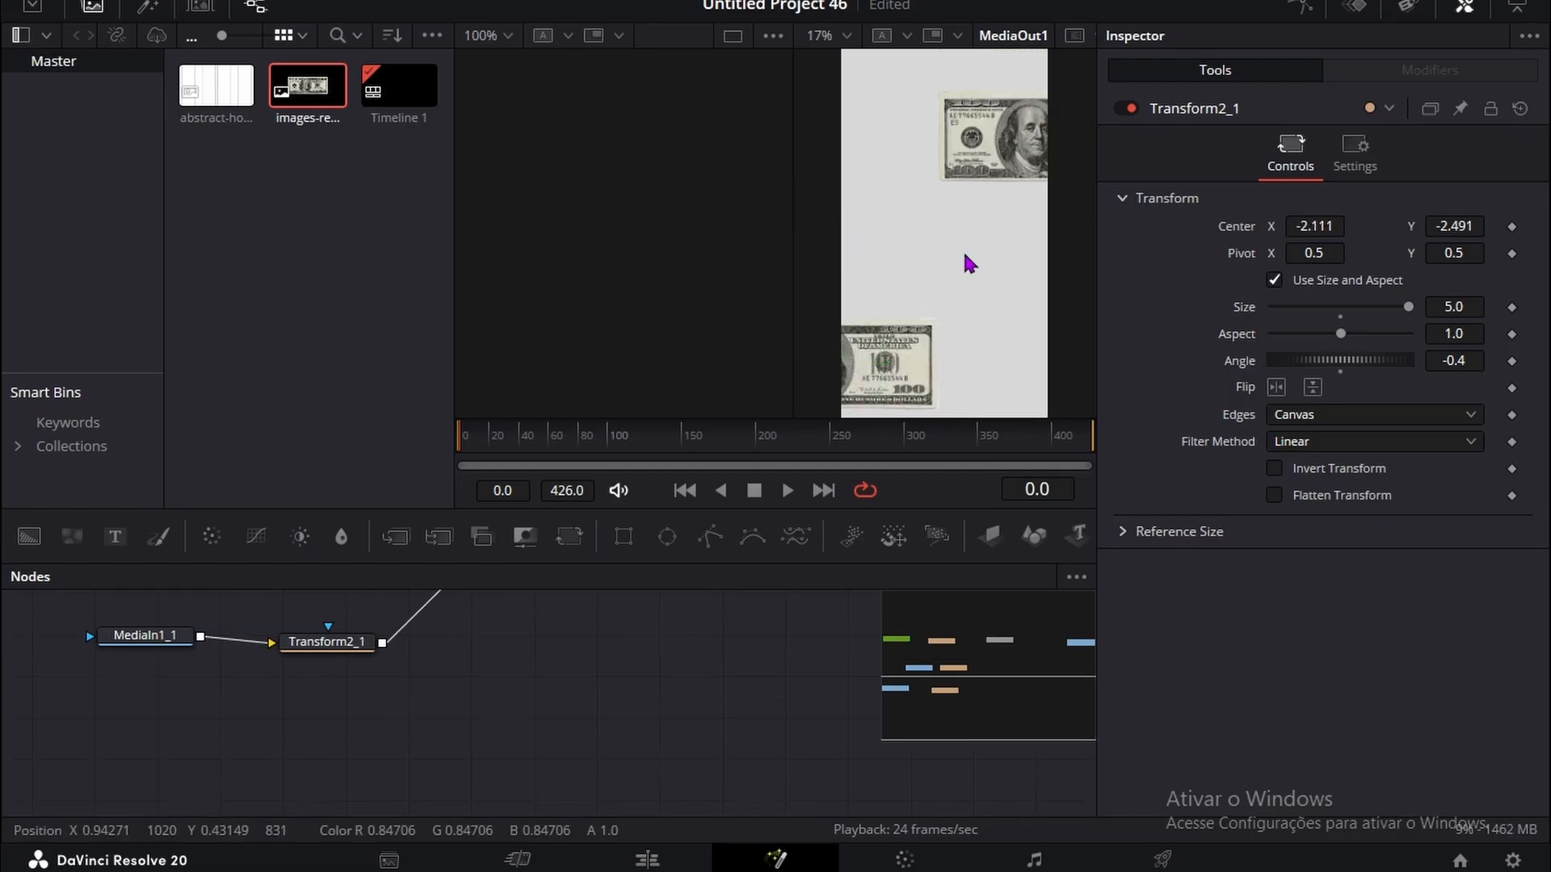
Step: Add a Text+ node below the banknote nodes with the text HOW TO GET
drag(116, 536, 140, 702)
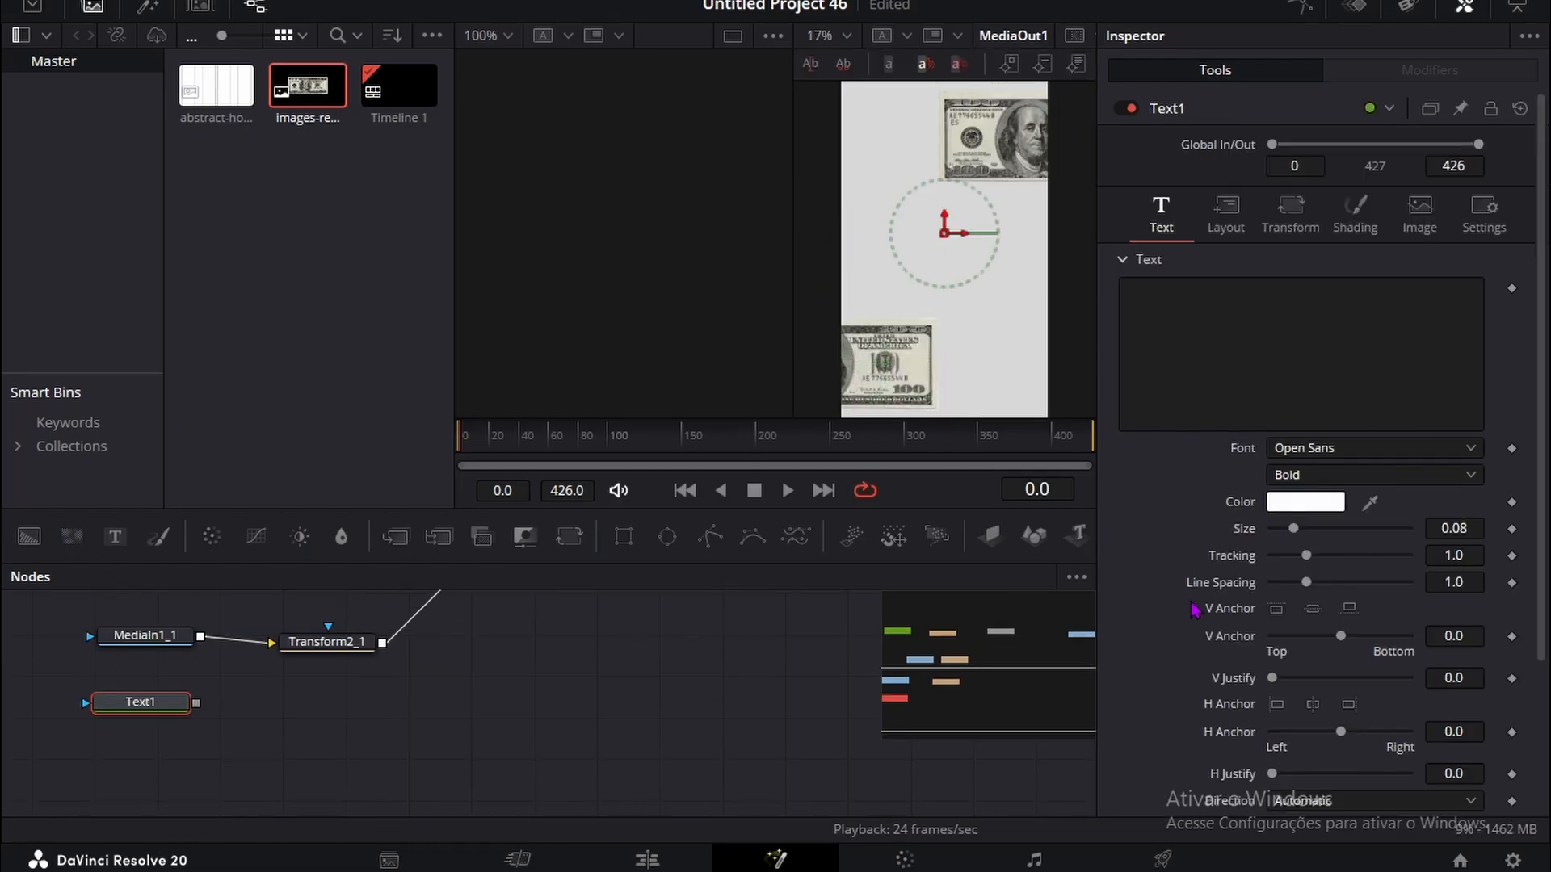
click(1249, 319)
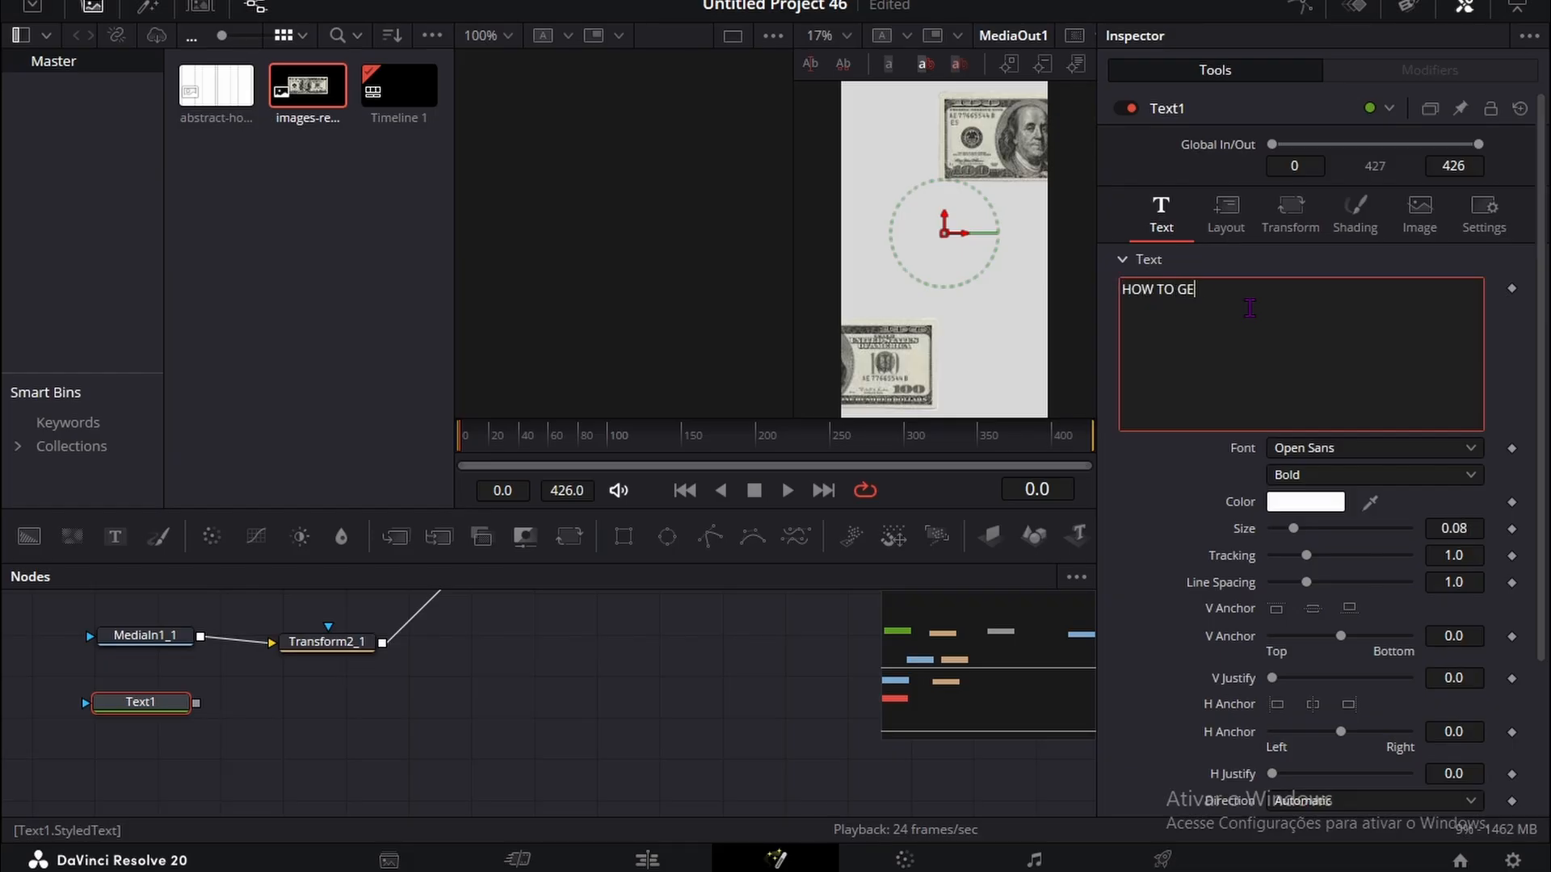
drag(184, 701, 228, 707)
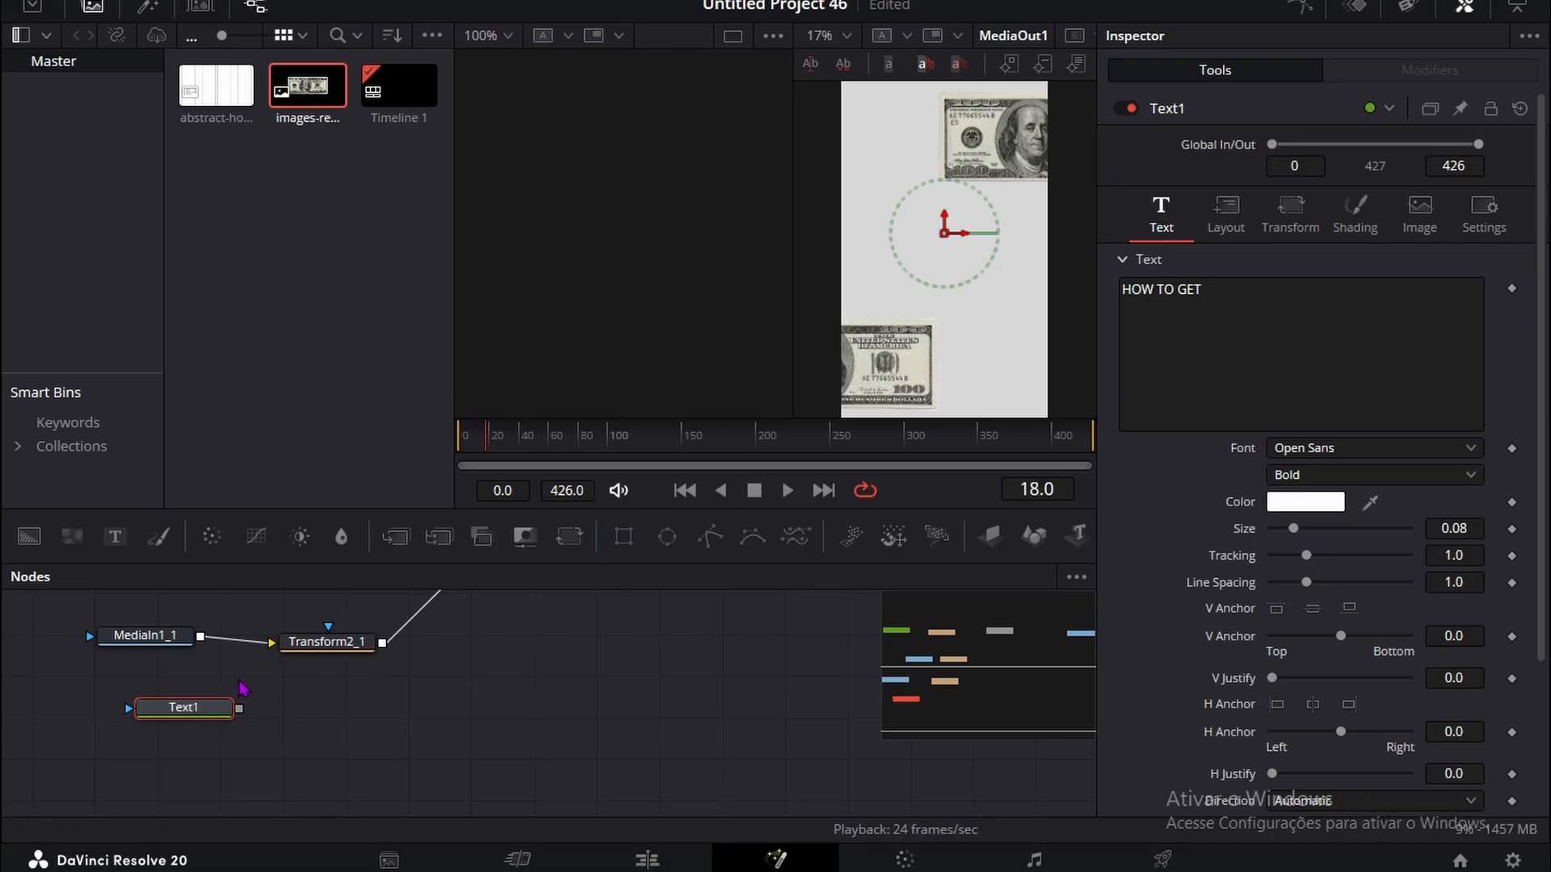
Step: Add a Transform node after Text1 and connect it to MultiMerge1
key(shift+space)
text(Transform)
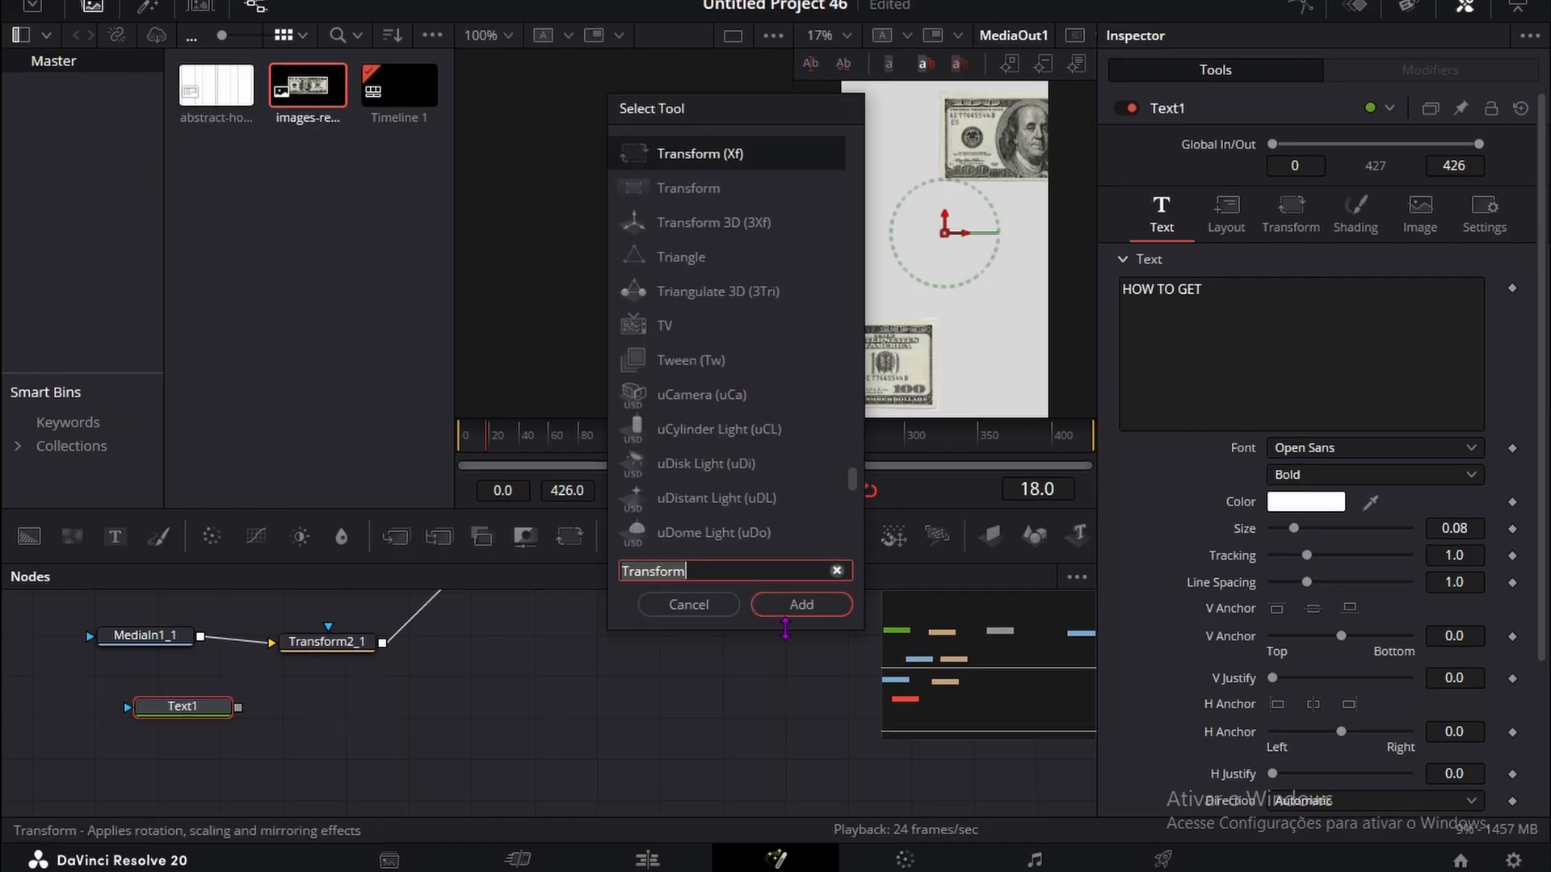
key(Return)
drag(379, 704, 549, 637)
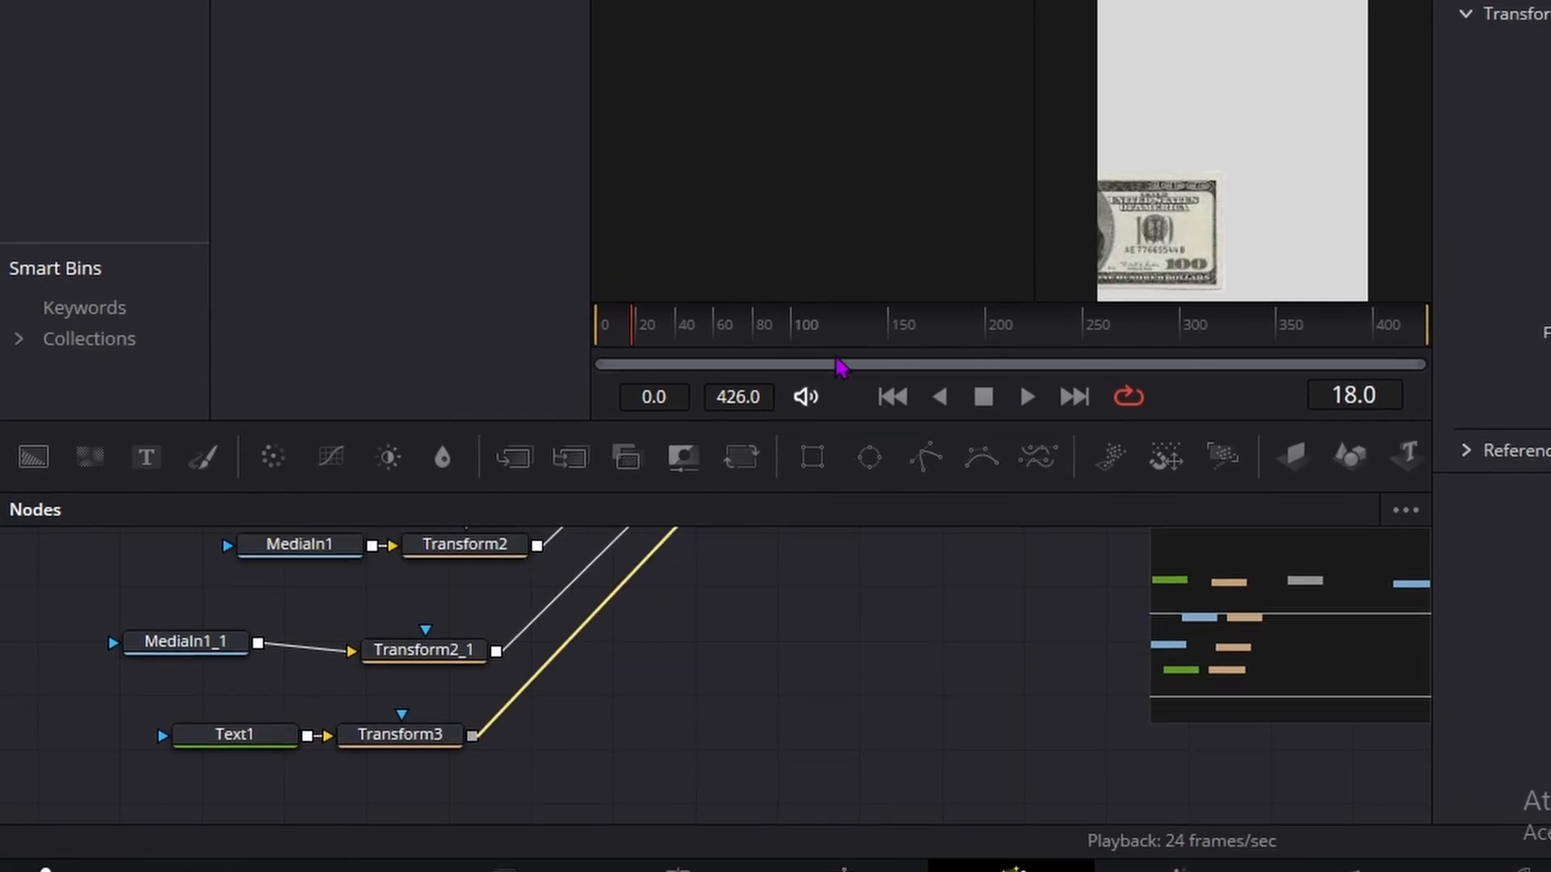
drag(685, 598, 685, 595)
Step: Change the HOW TO GET text color to near-black
scroll(243, 668, down, 3)
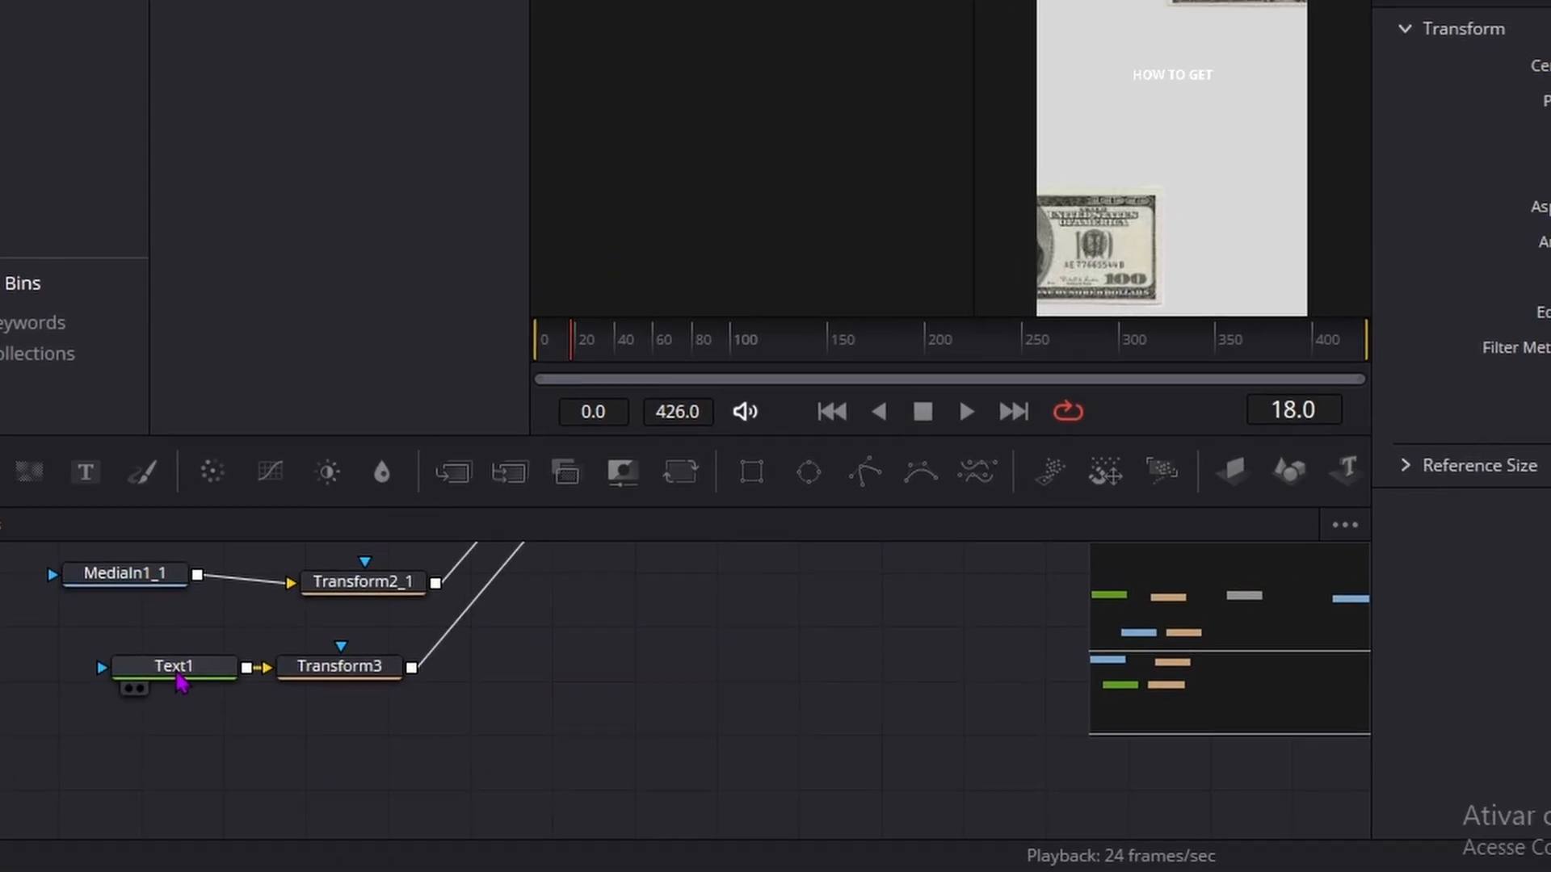
click(176, 674)
click(1230, 528)
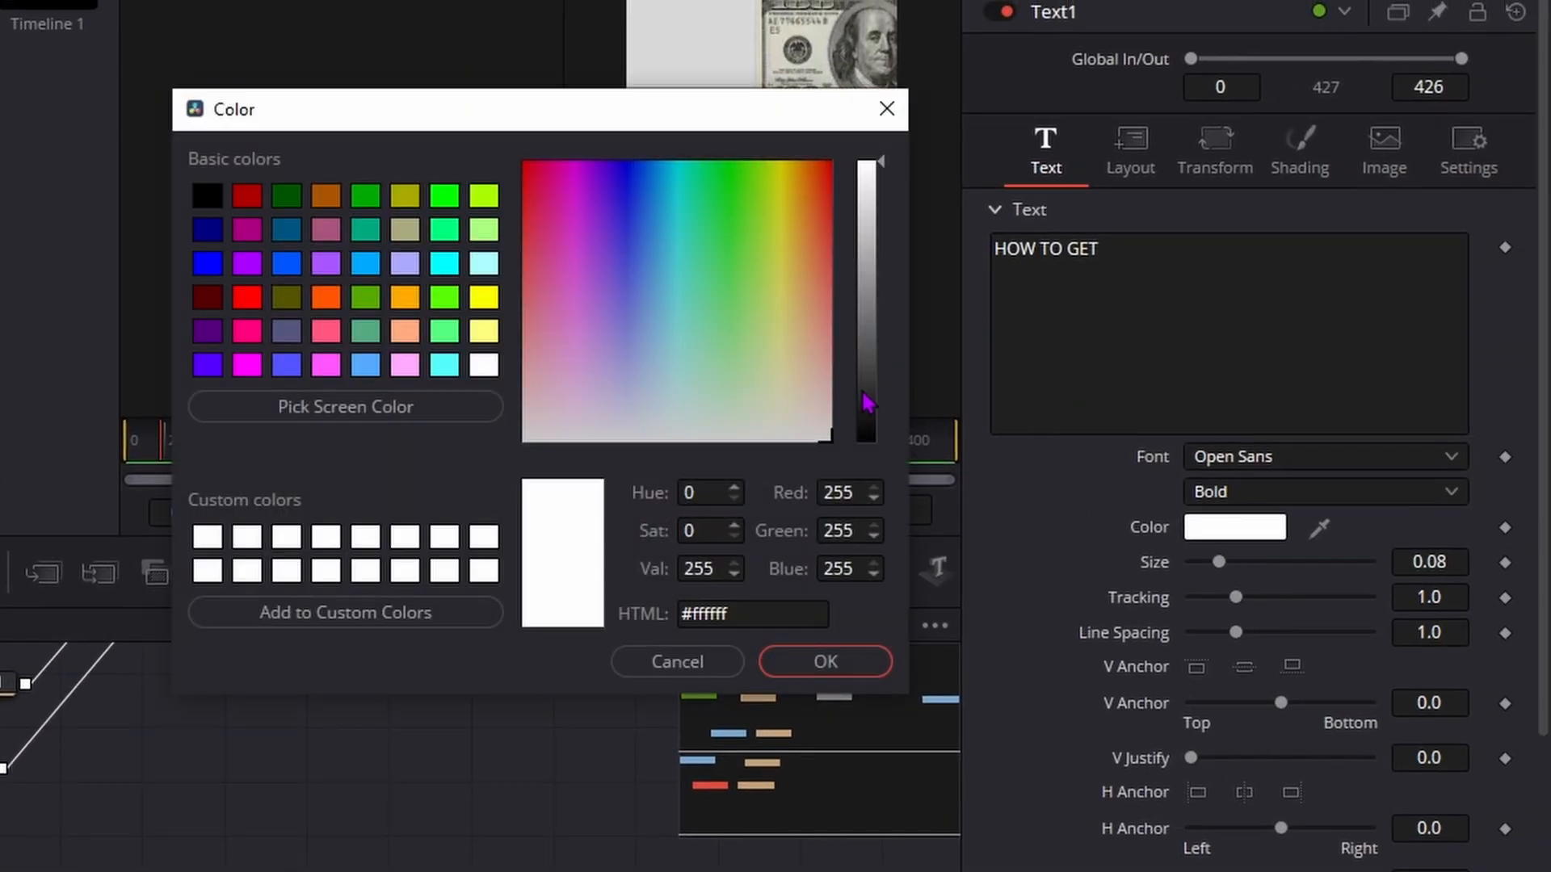
drag(865, 401, 875, 429)
click(825, 661)
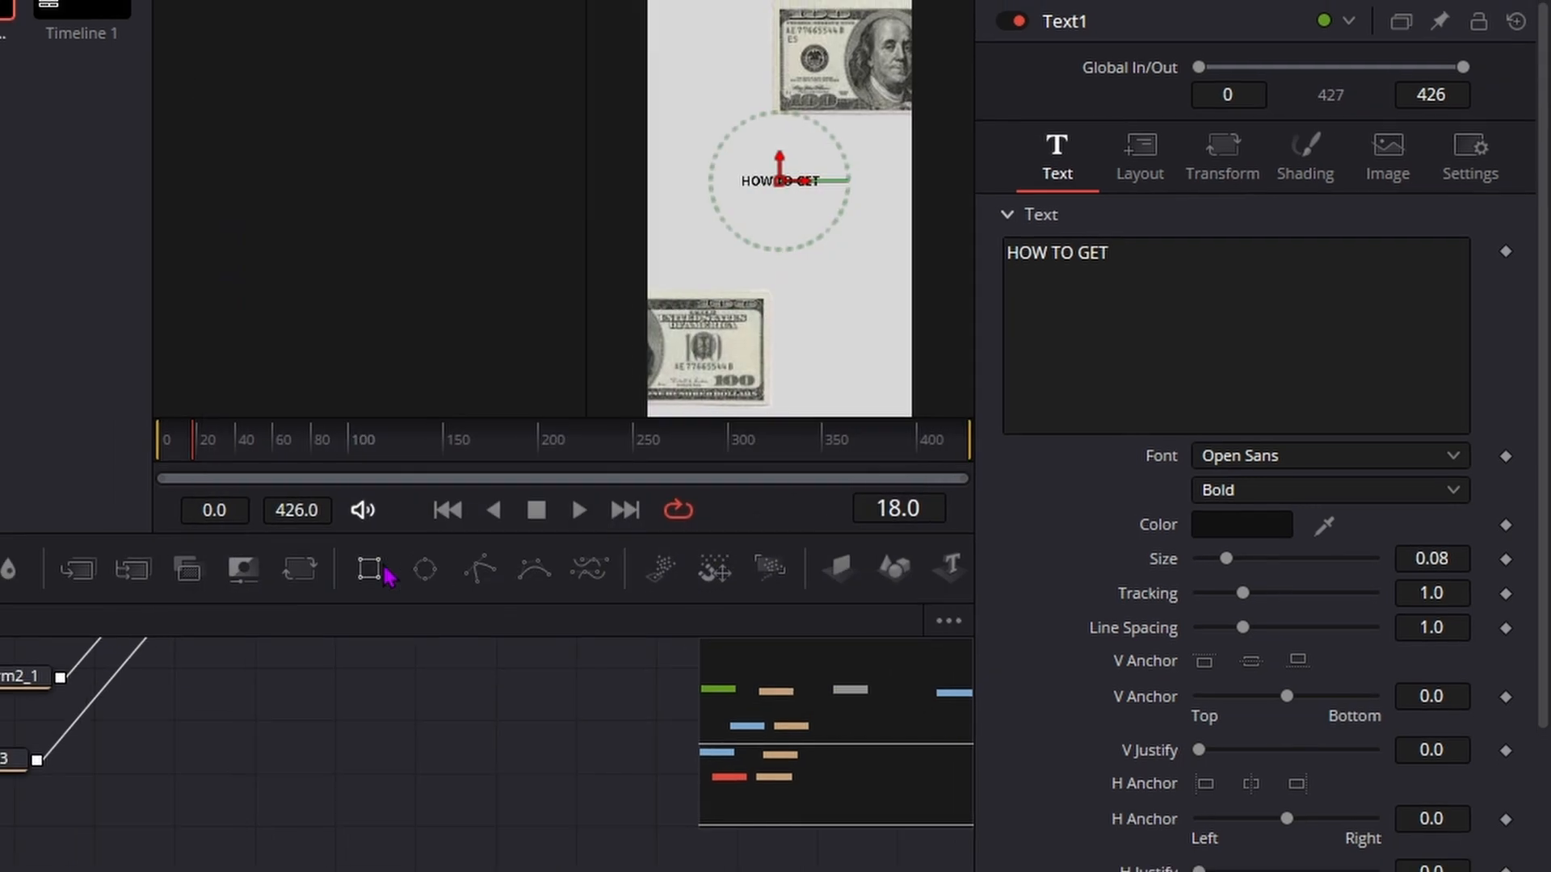
Step: Set the HOW TO GET text to the Sora font in ExtraBold at size 0.1134
click(1325, 456)
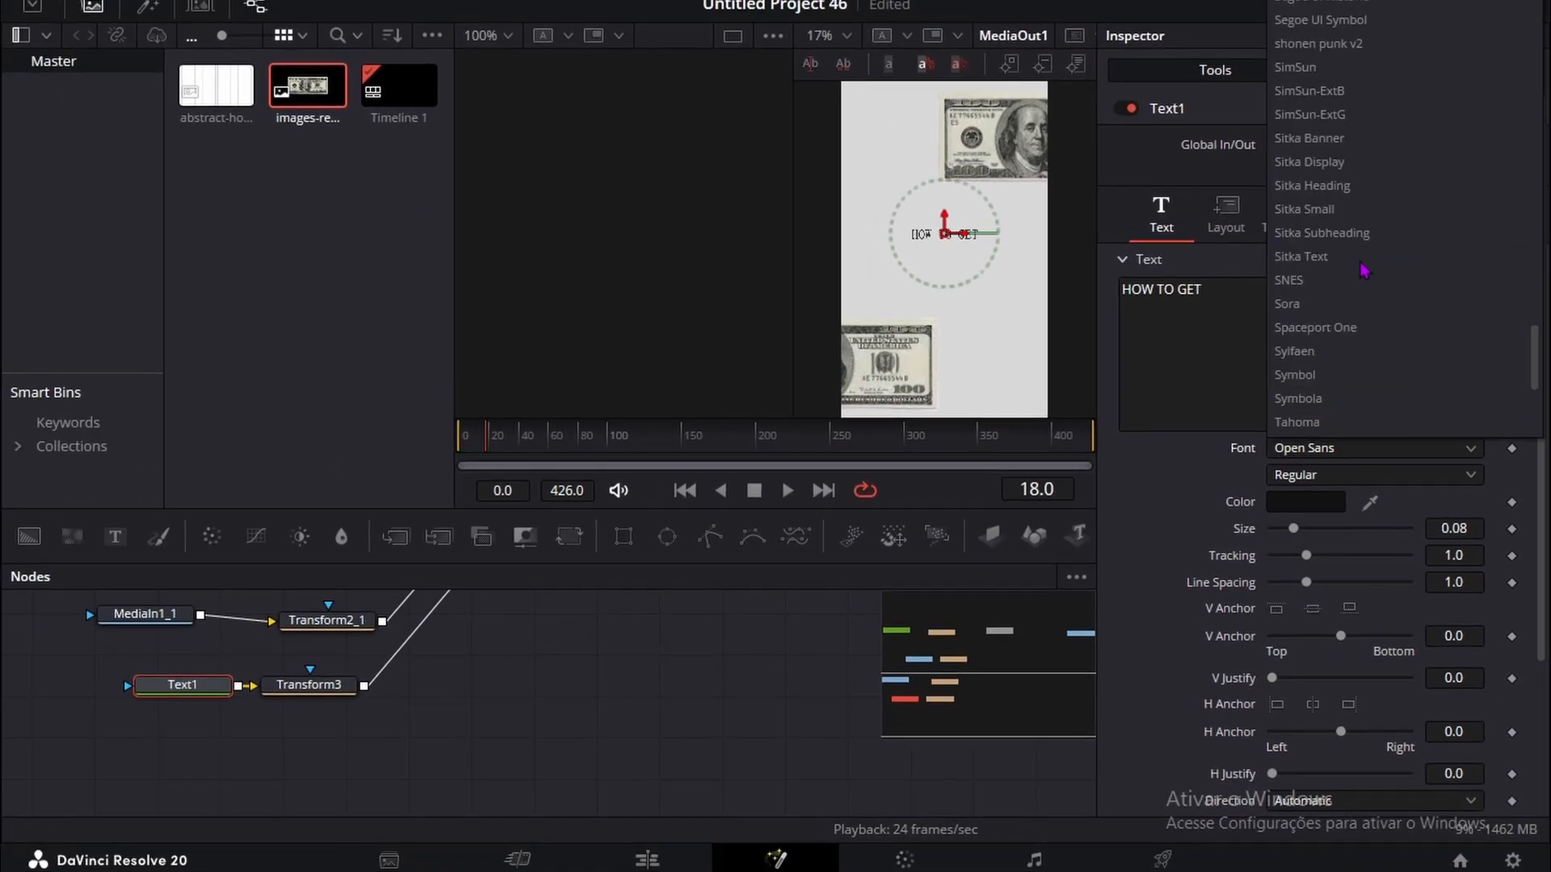
scroll(1363, 270, down, 3)
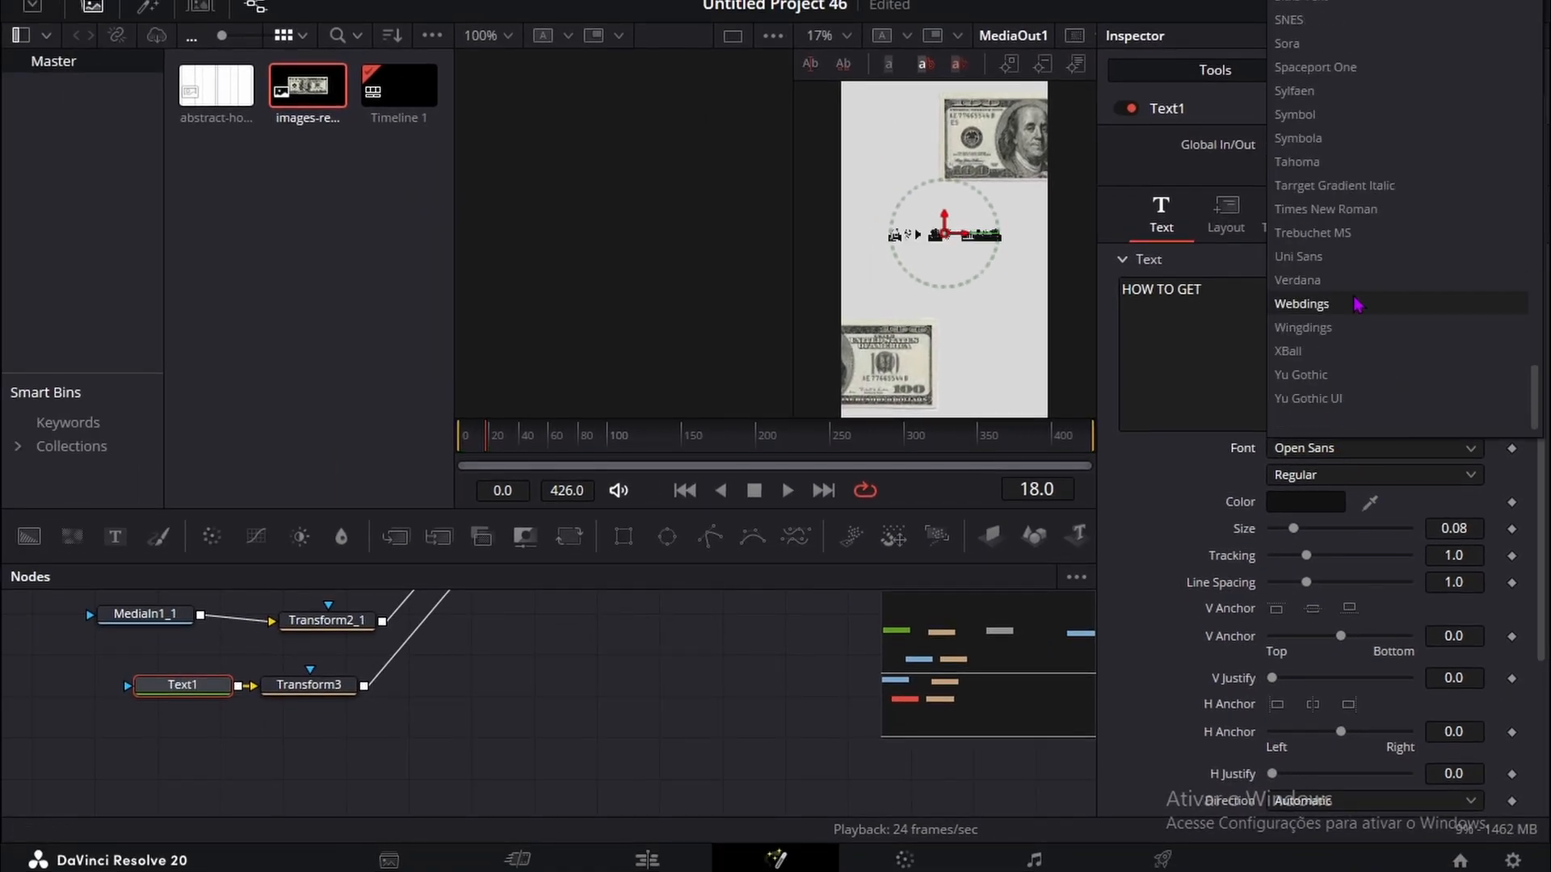
click(1303, 44)
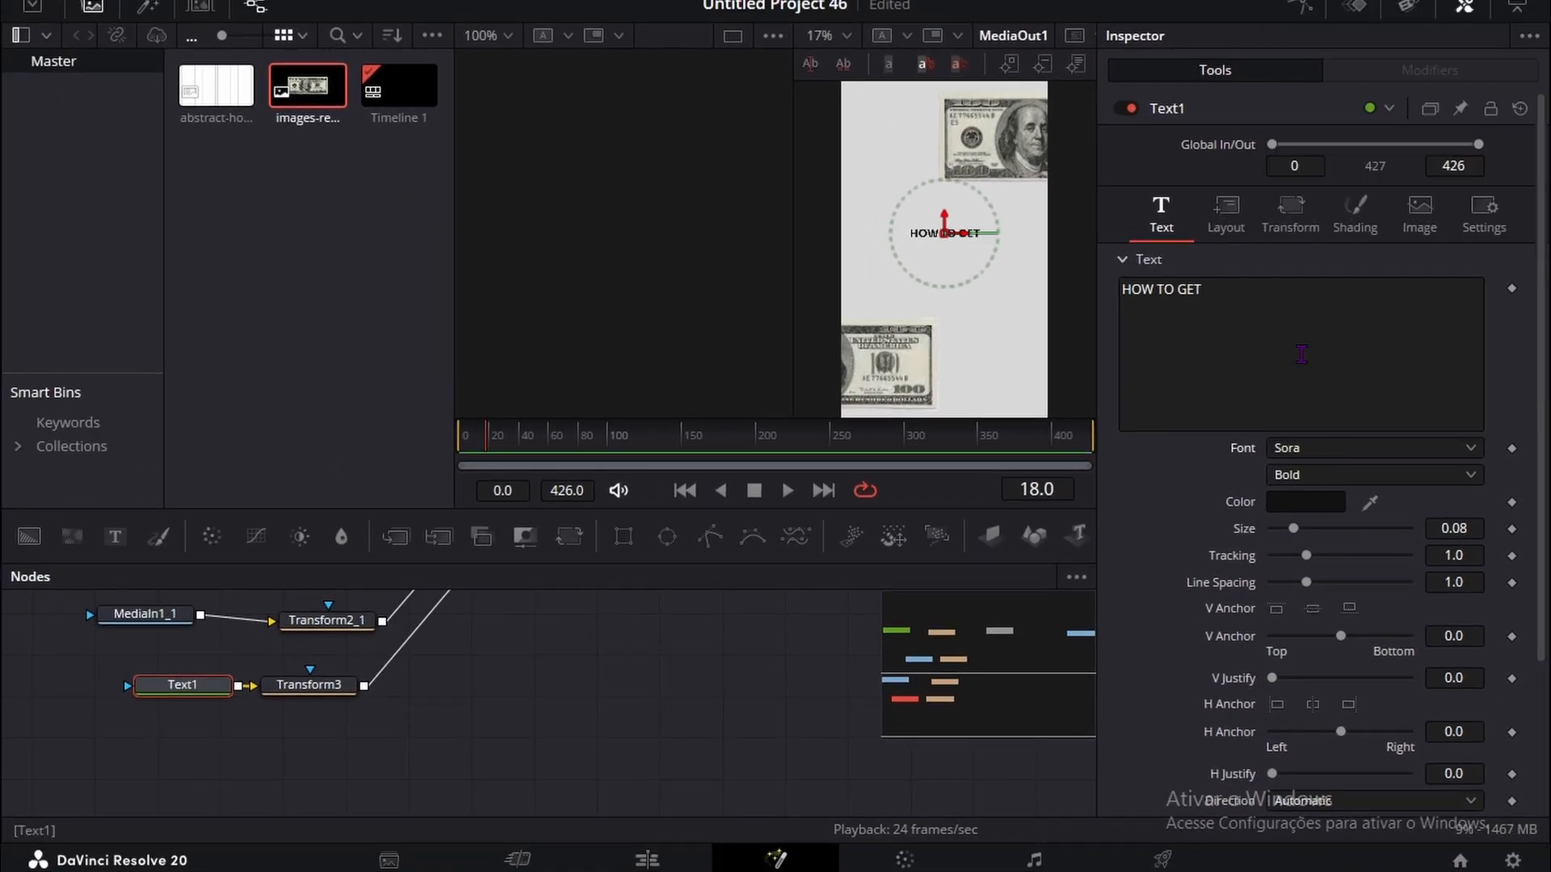
click(1309, 475)
click(1296, 640)
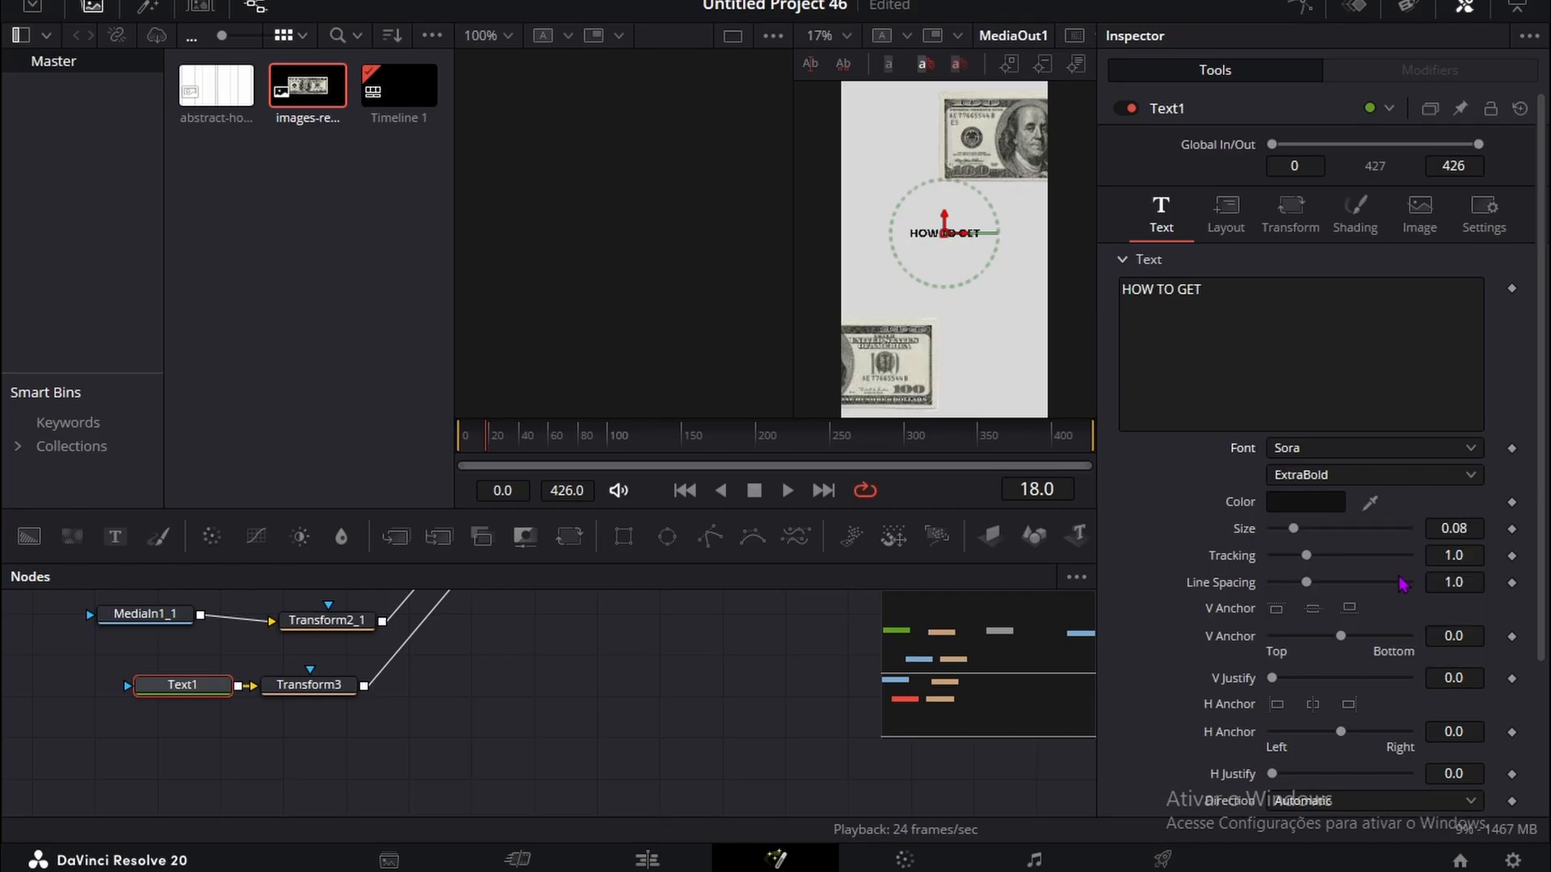
drag(1452, 527, 1470, 527)
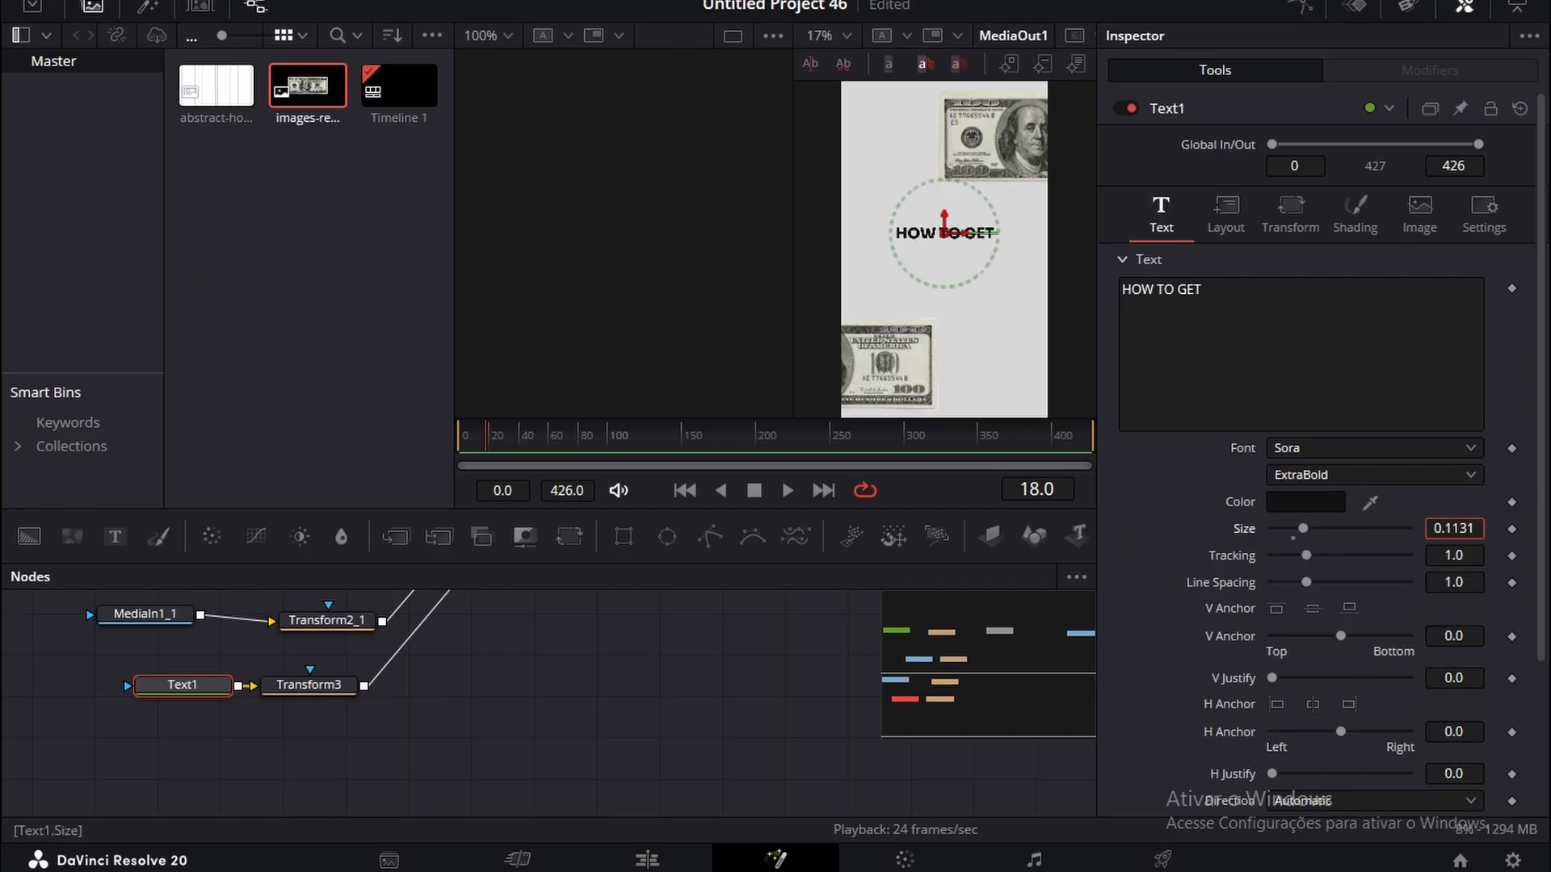
click(618, 742)
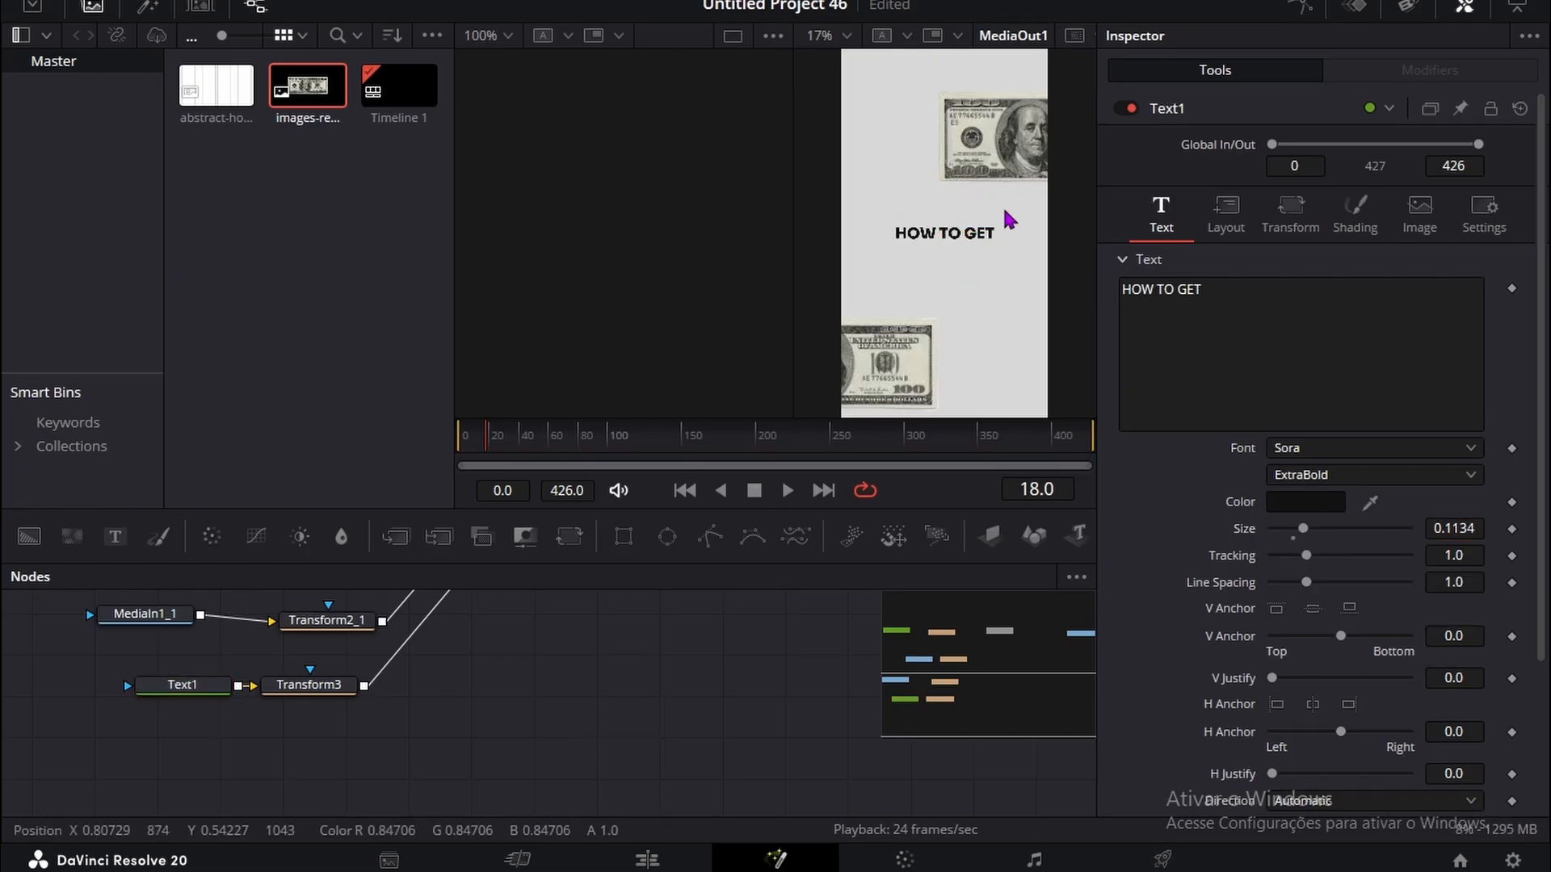
Step: Hide the media pool and tighten the HOW TO GET text's tracking to 0.994
scroll(942, 191, up, 5)
scroll(977, 222, down, 5)
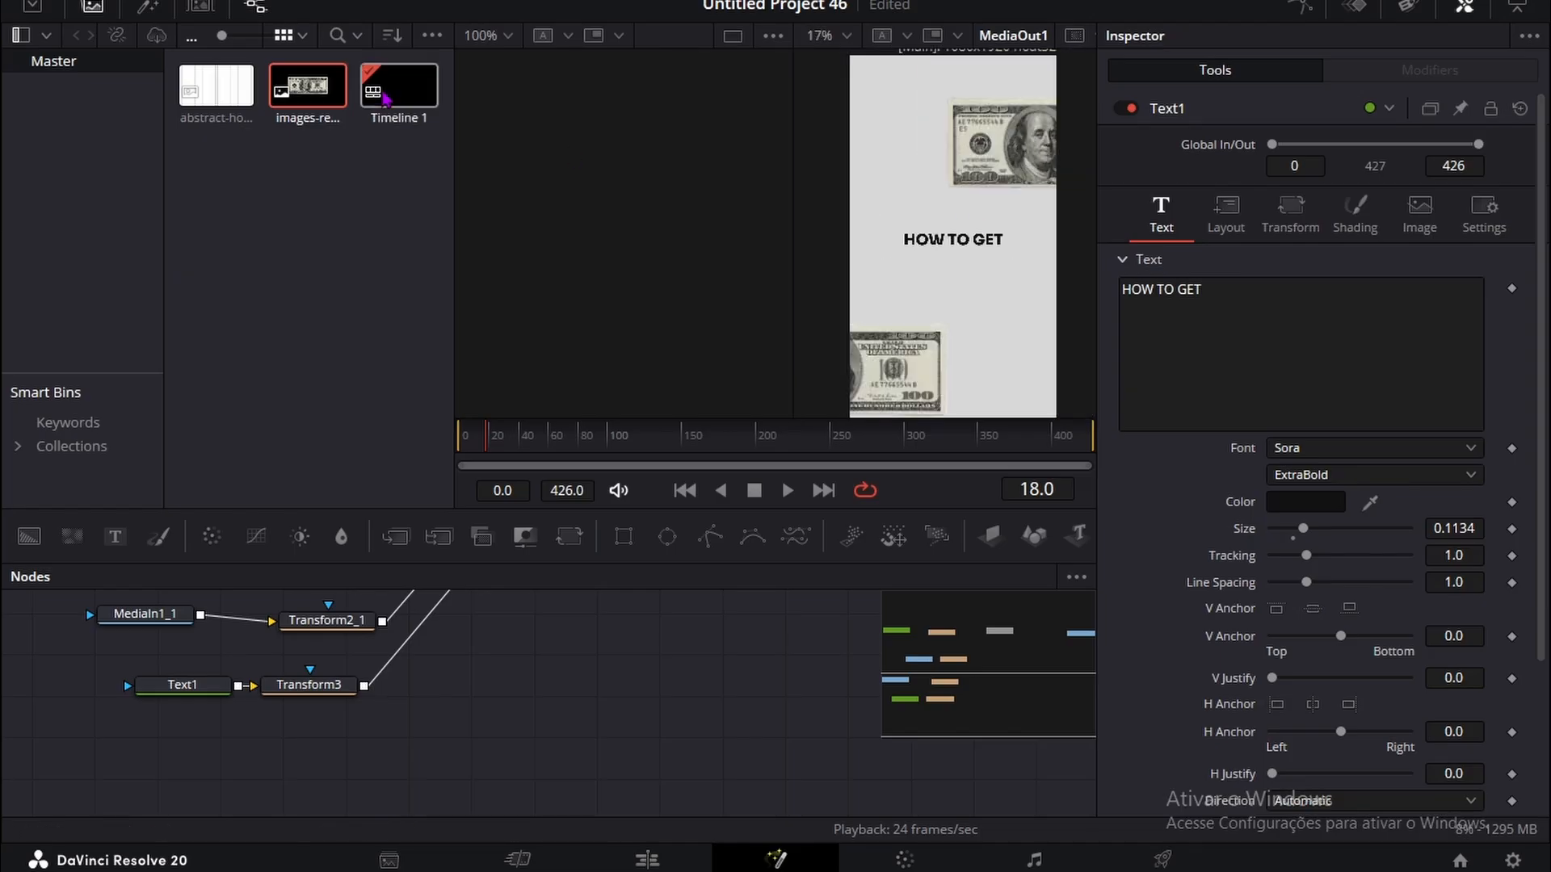
click(108, 4)
scroll(828, 228, up, 5)
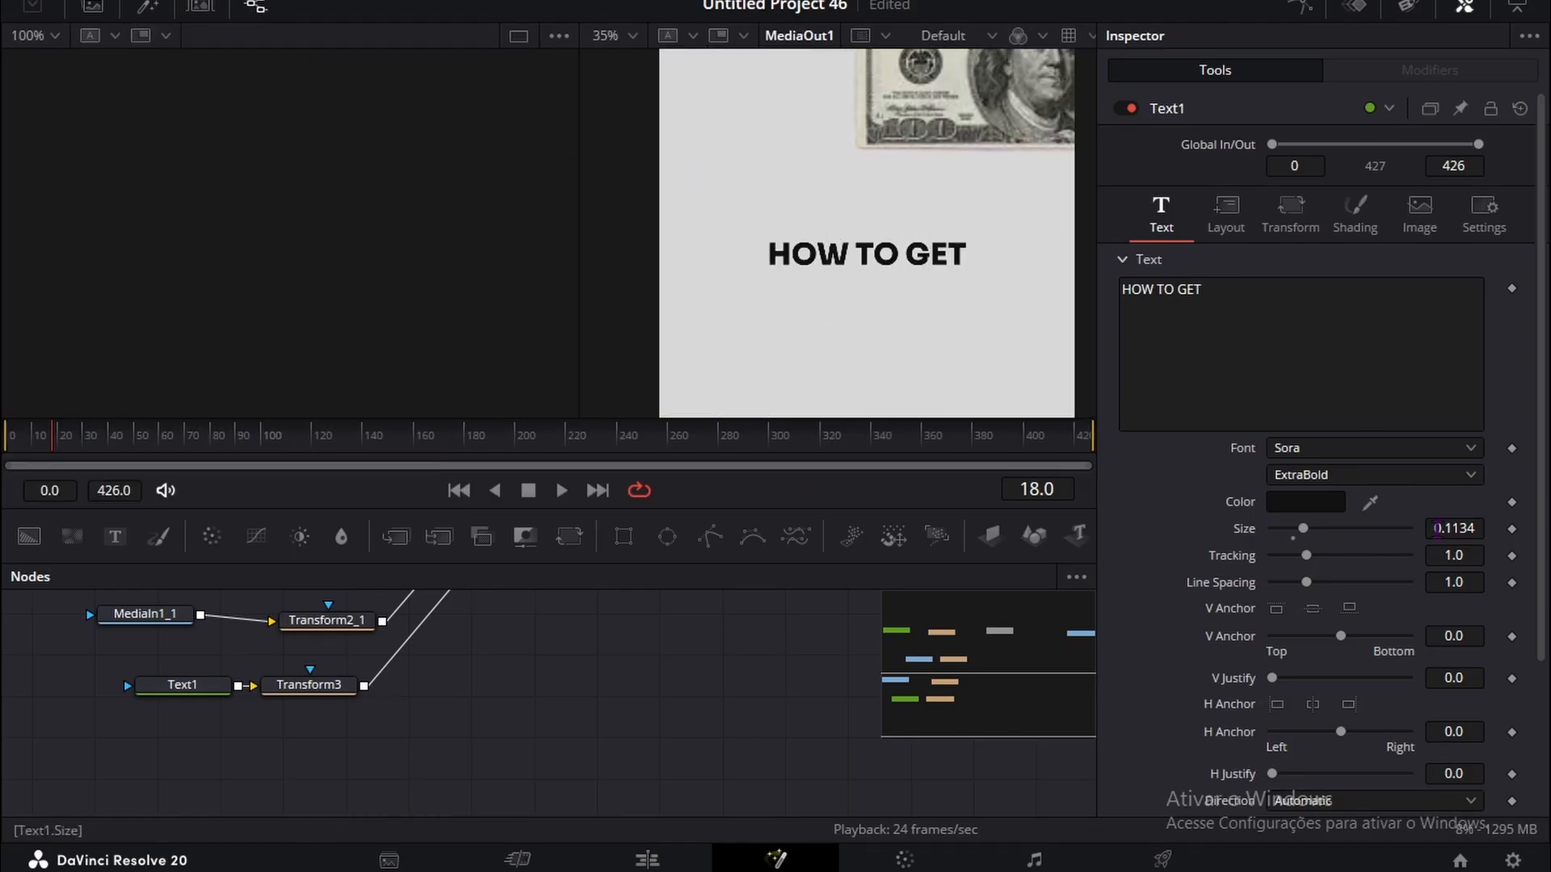
mouse_move(1453, 560)
mouse_down()
mouse_move(1411, 560)
mouse_move(1448, 559)
mouse_up()
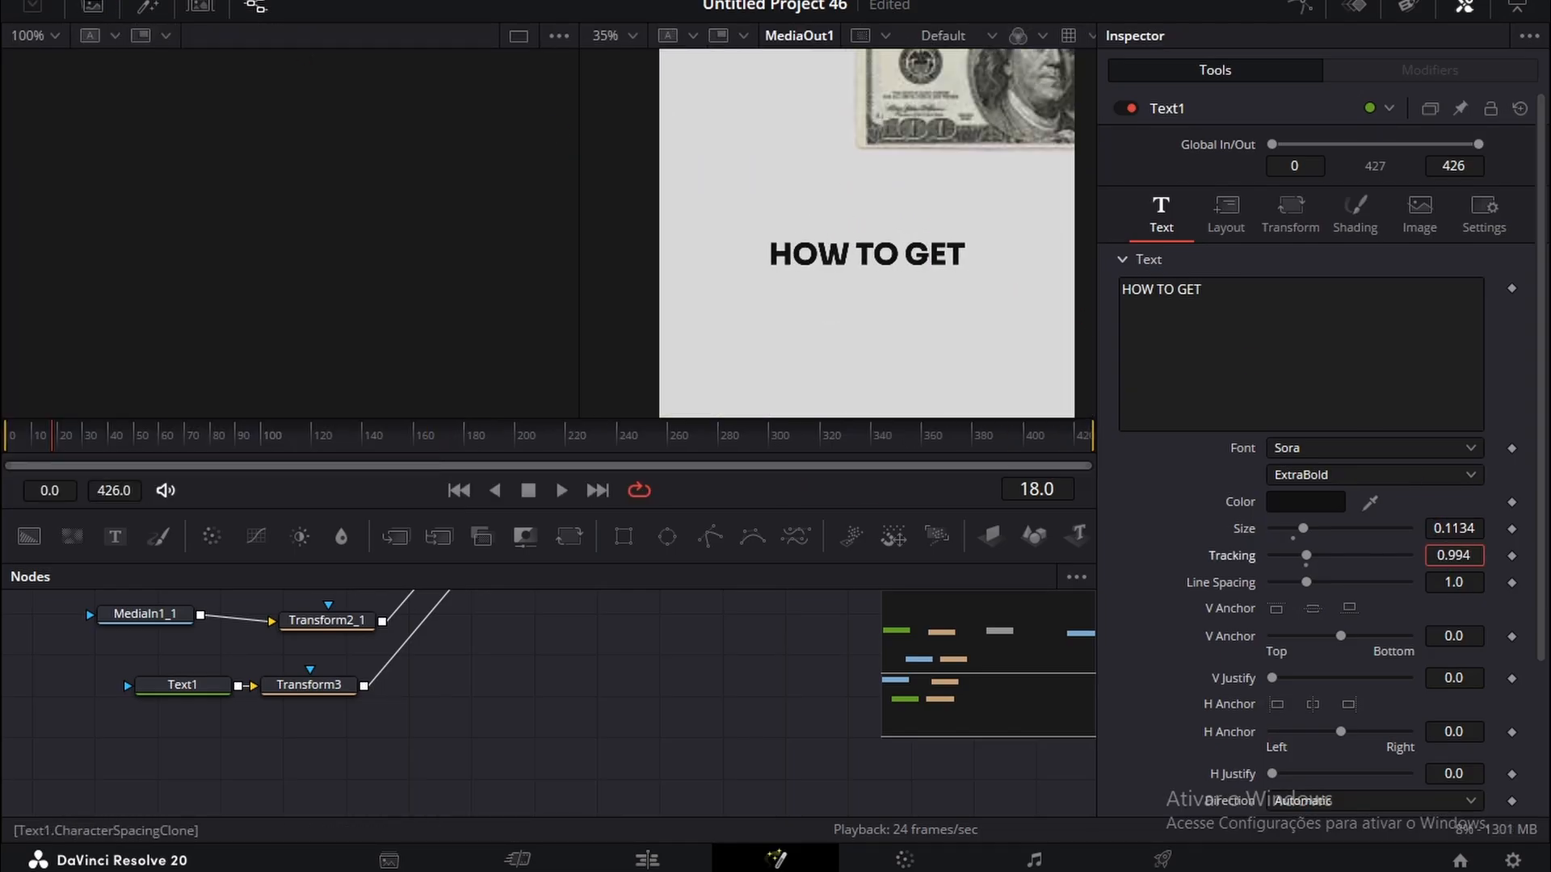
scroll(930, 206, down, 5)
scroll(931, 208, up, 2)
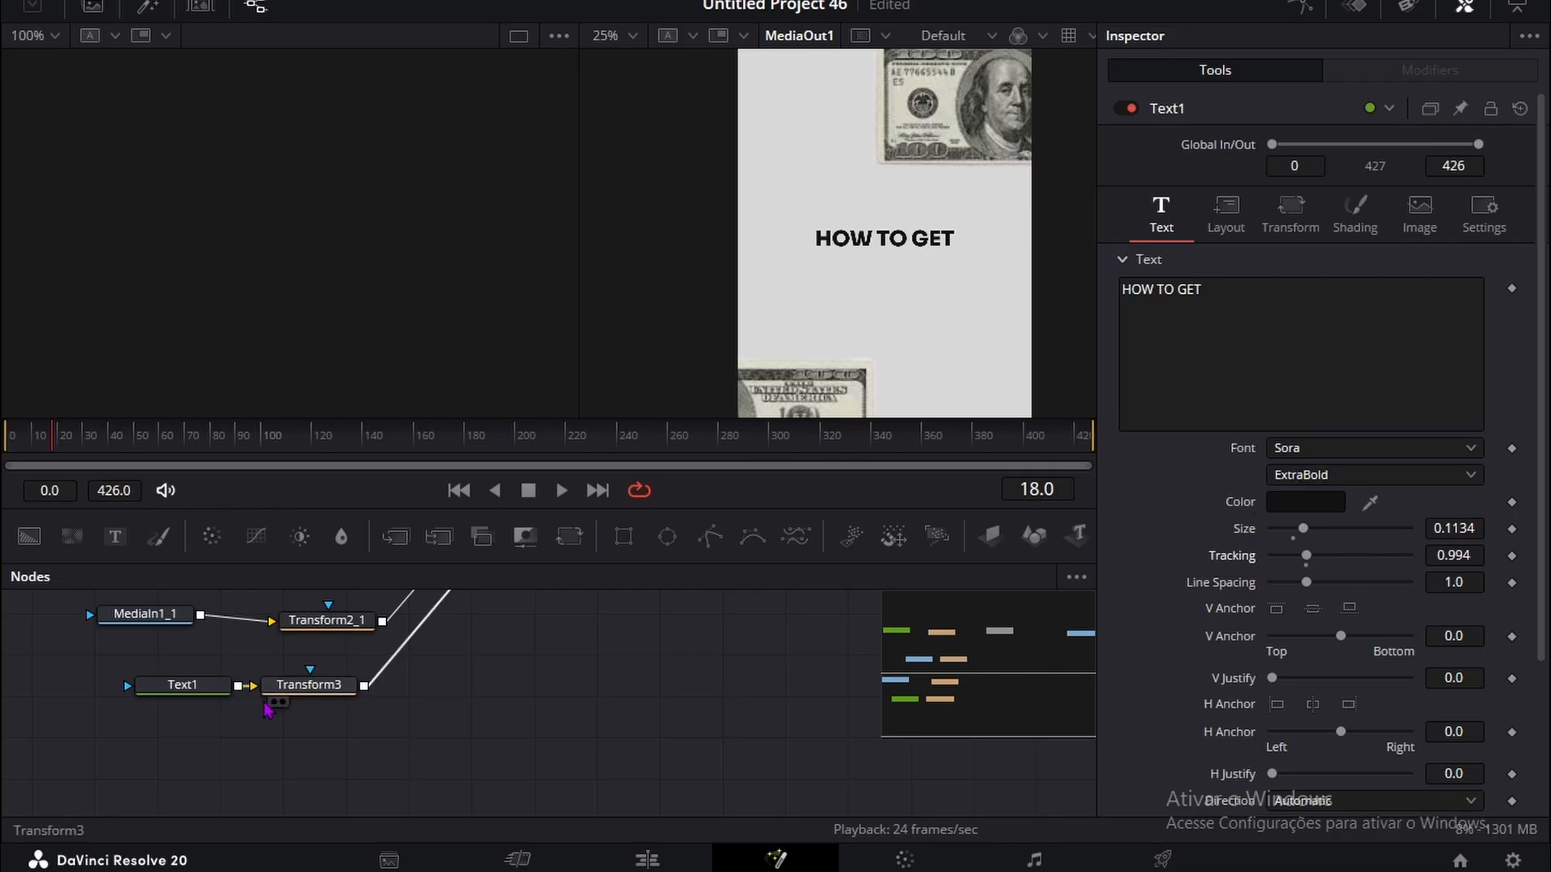
Step: Duplicate the Text1 and Transform3 nodes and connect the copied Transform to MultiMerge1
drag(152, 758, 363, 664)
key(ctrl+c)
key(ctrl+v)
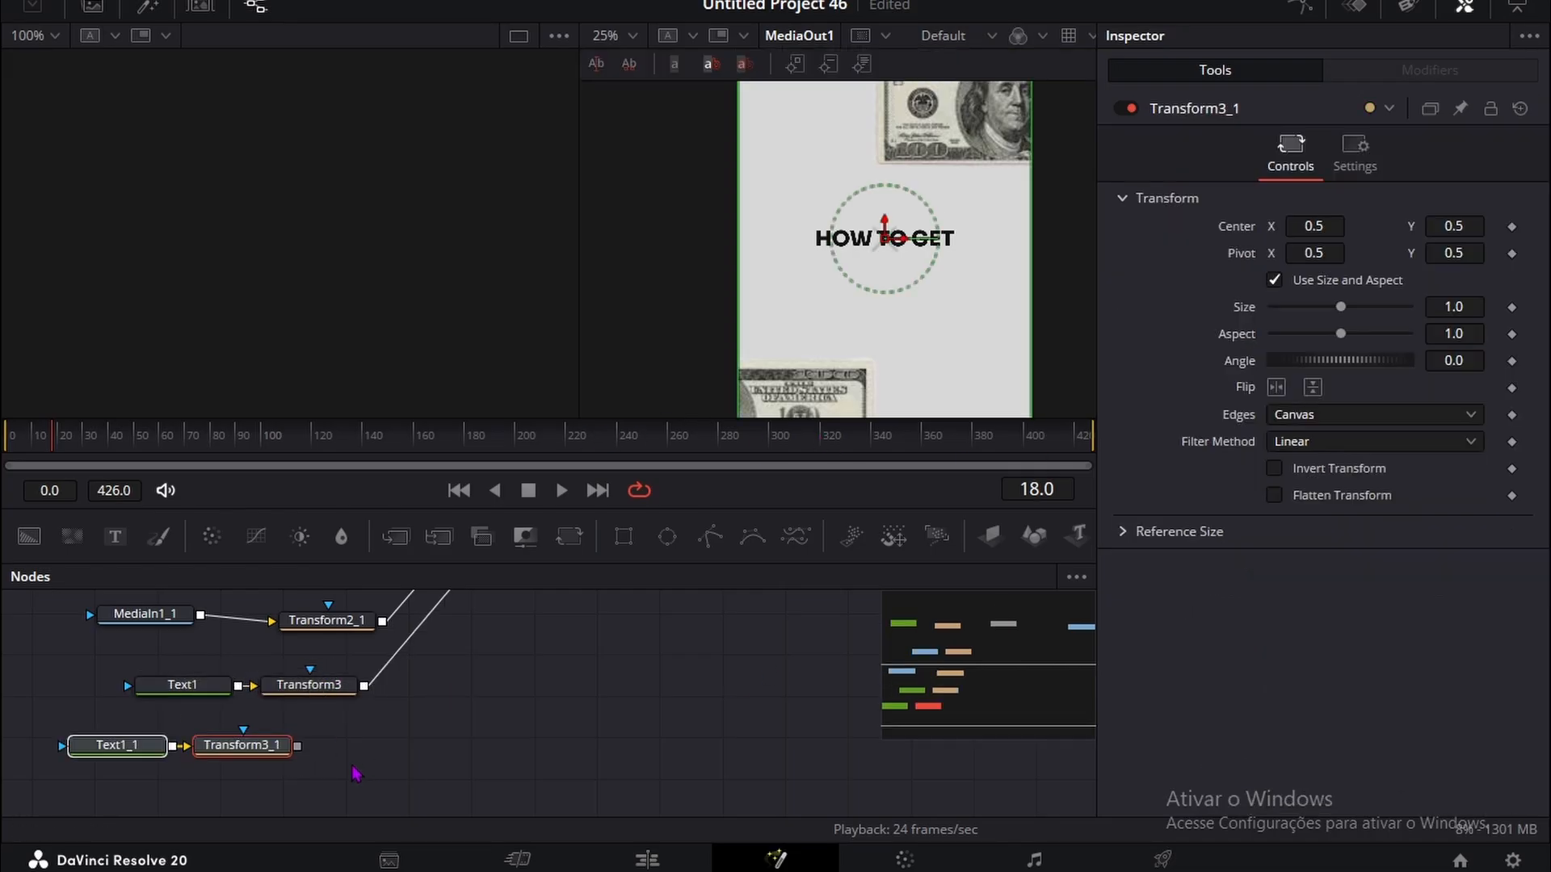
drag(295, 747, 524, 705)
scroll(72, 630, down, 3)
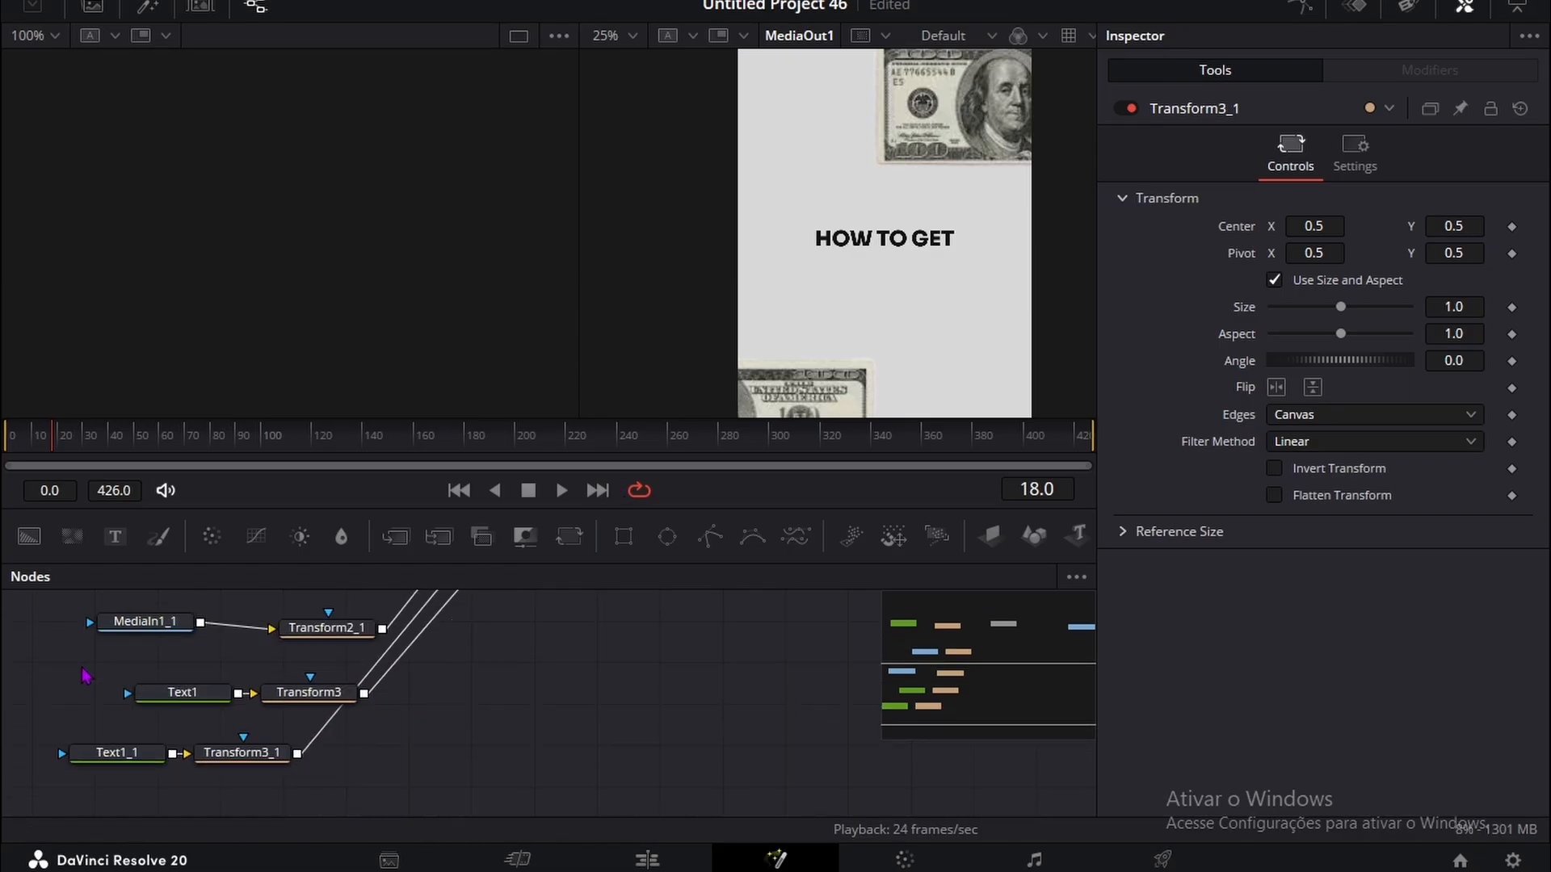
Step: Move the duplicated HOW TO GET text below the original by setting Transform3_1's vertical center to 0.451
click(117, 639)
click(241, 636)
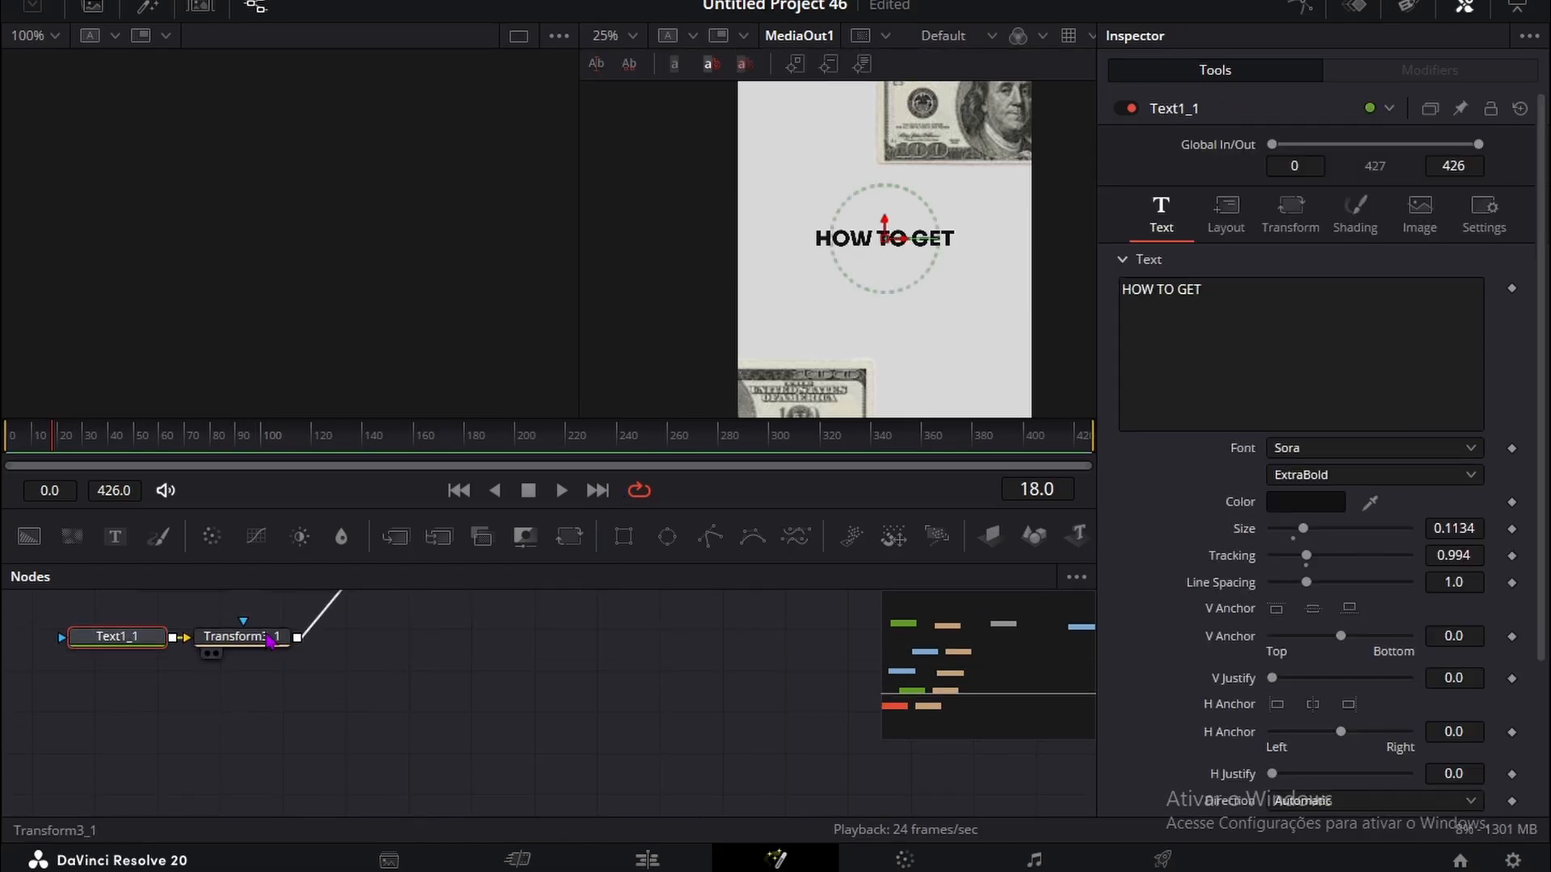
drag(1451, 227, 1411, 227)
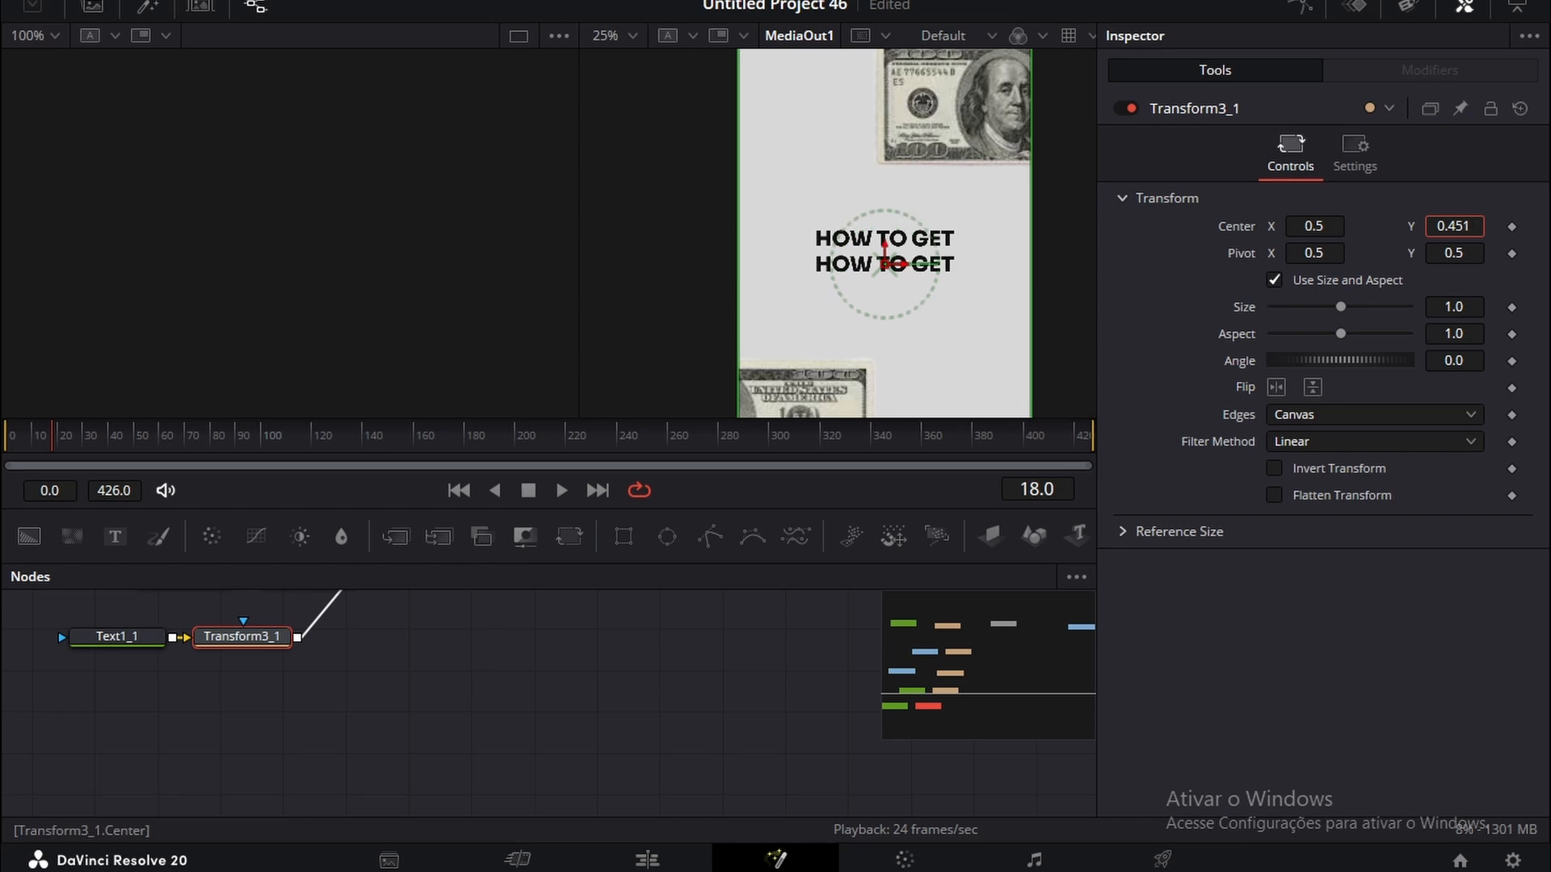
Step: Change the duplicated text to MONEY and enlarge its size to 0.1877
click(139, 640)
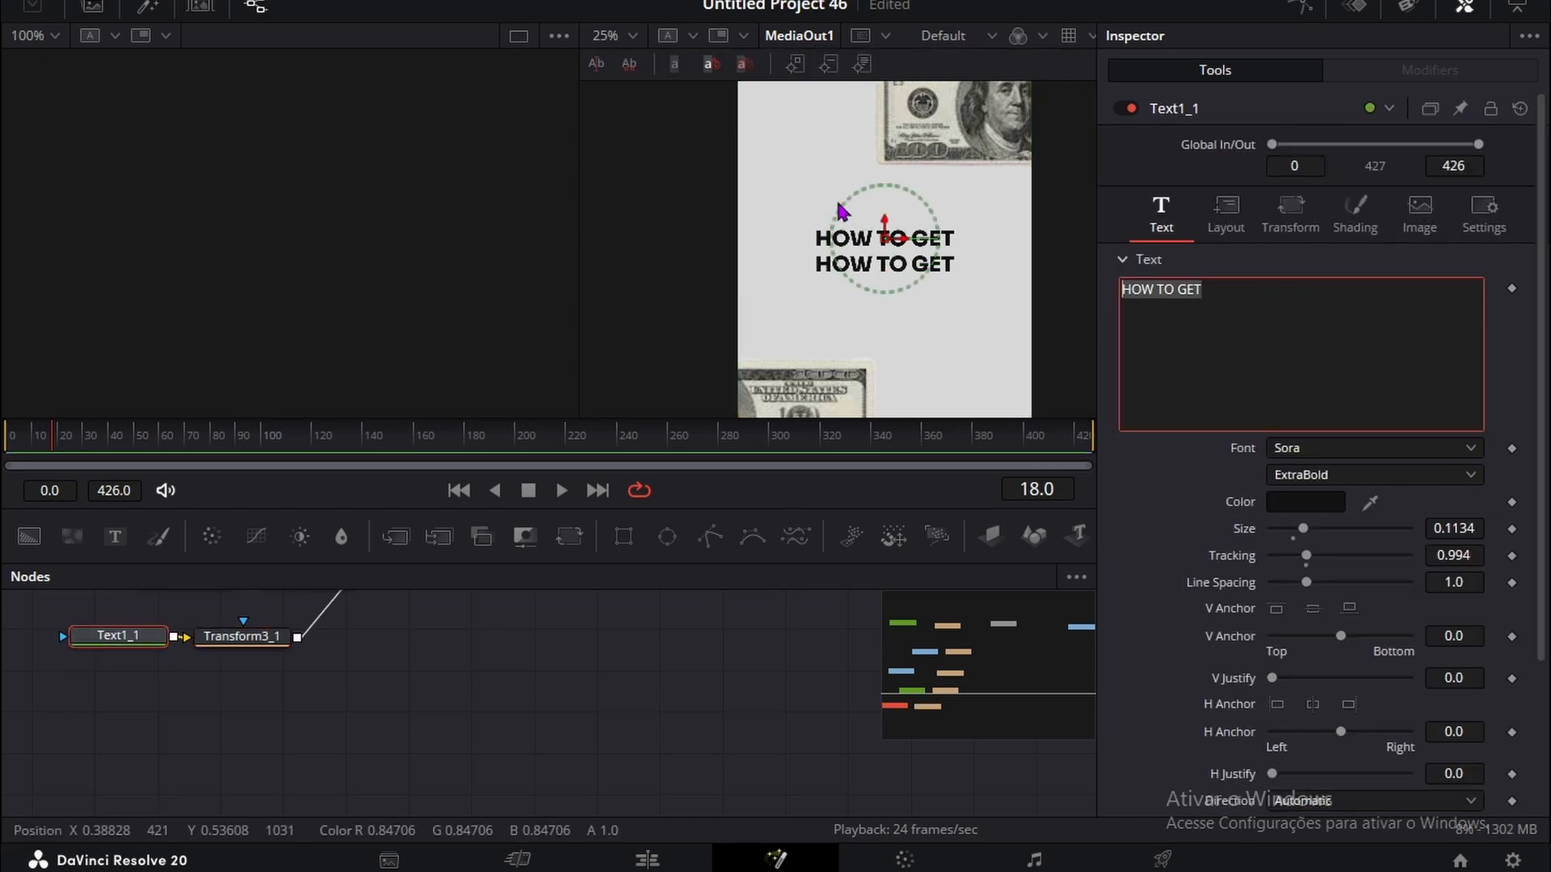
text(mo)
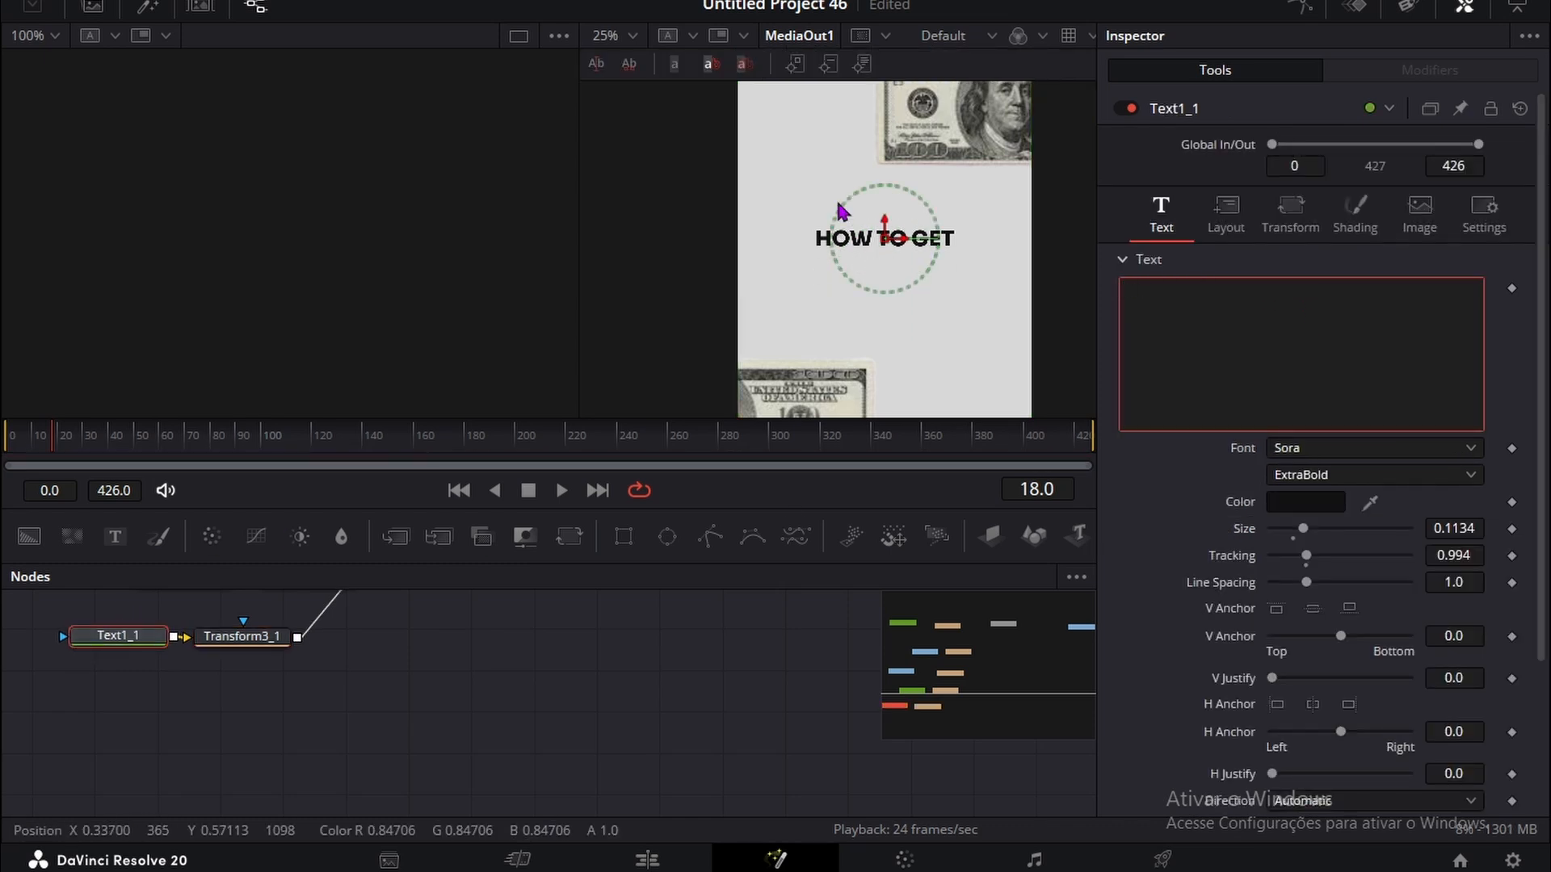
text(NEY)
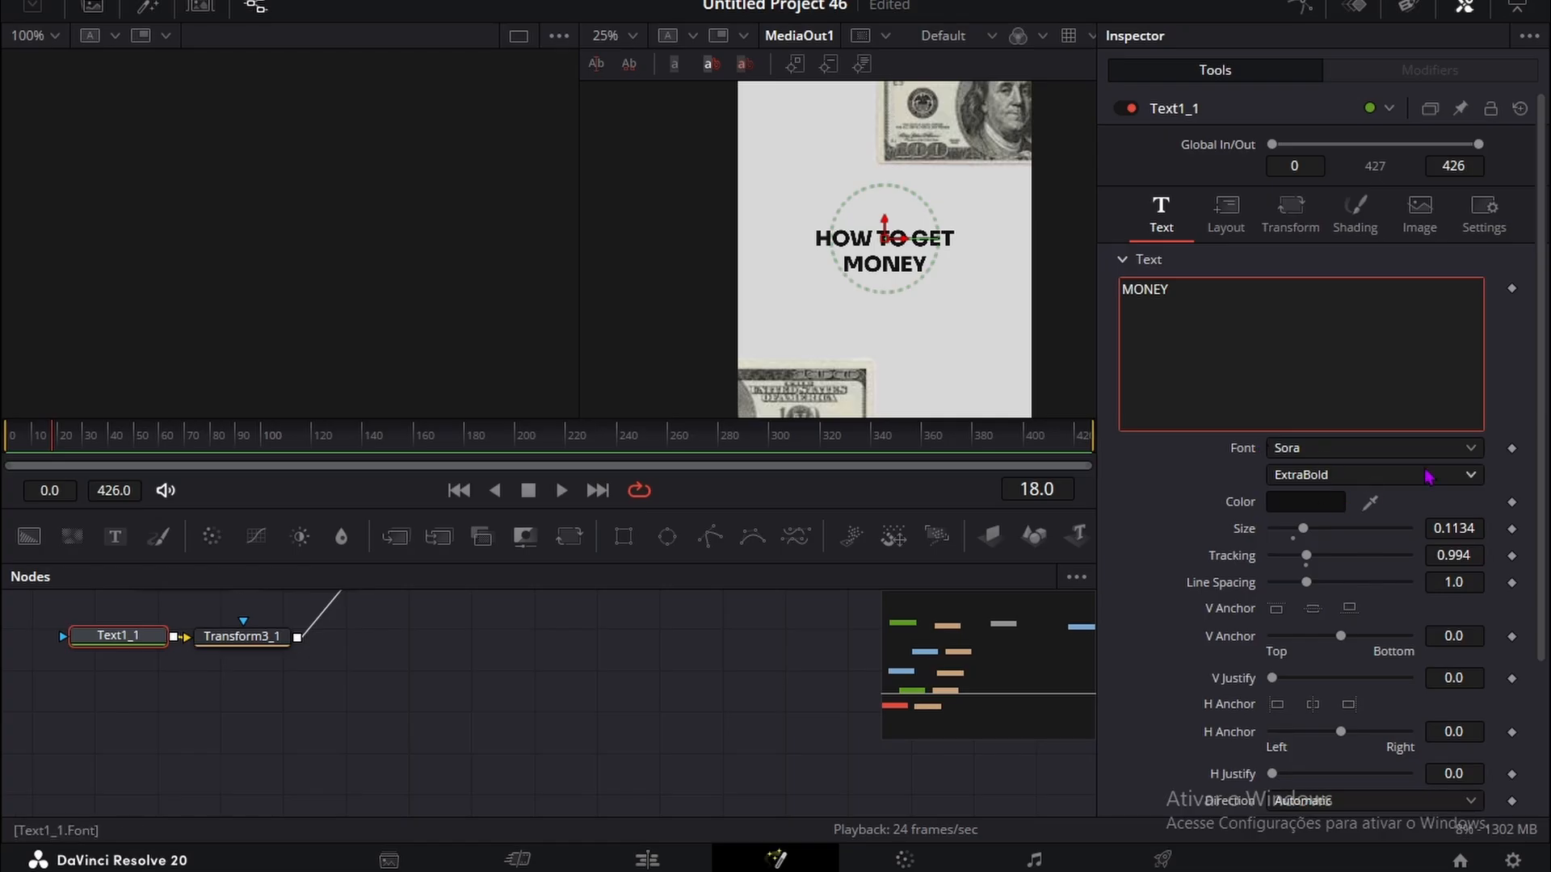
drag(1462, 523, 1523, 524)
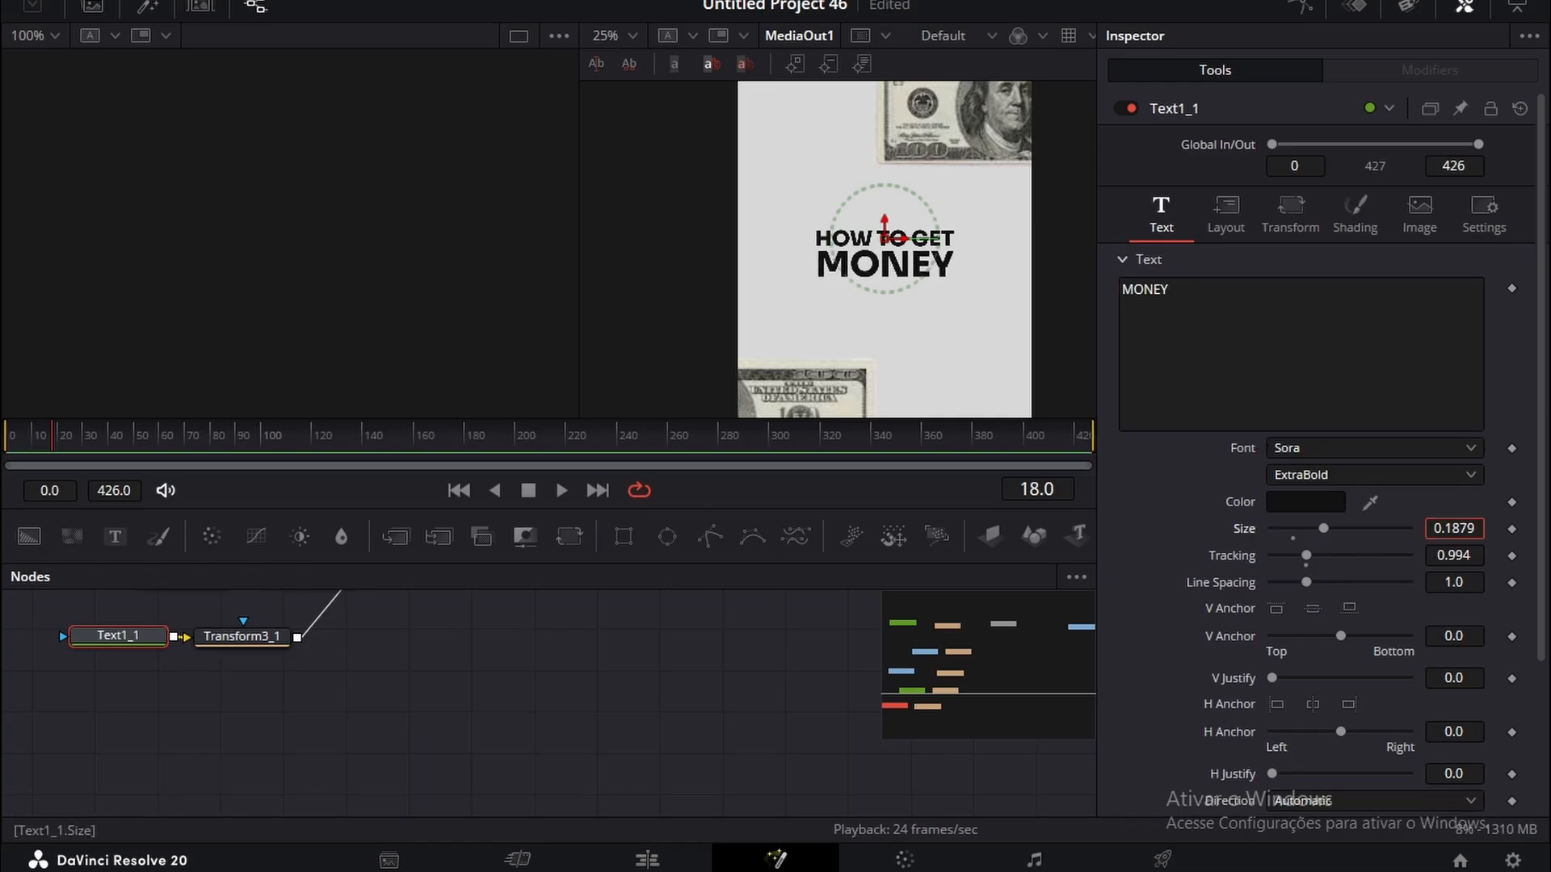
Step: Change the MONEY text color to the bright red basic color
click(1324, 502)
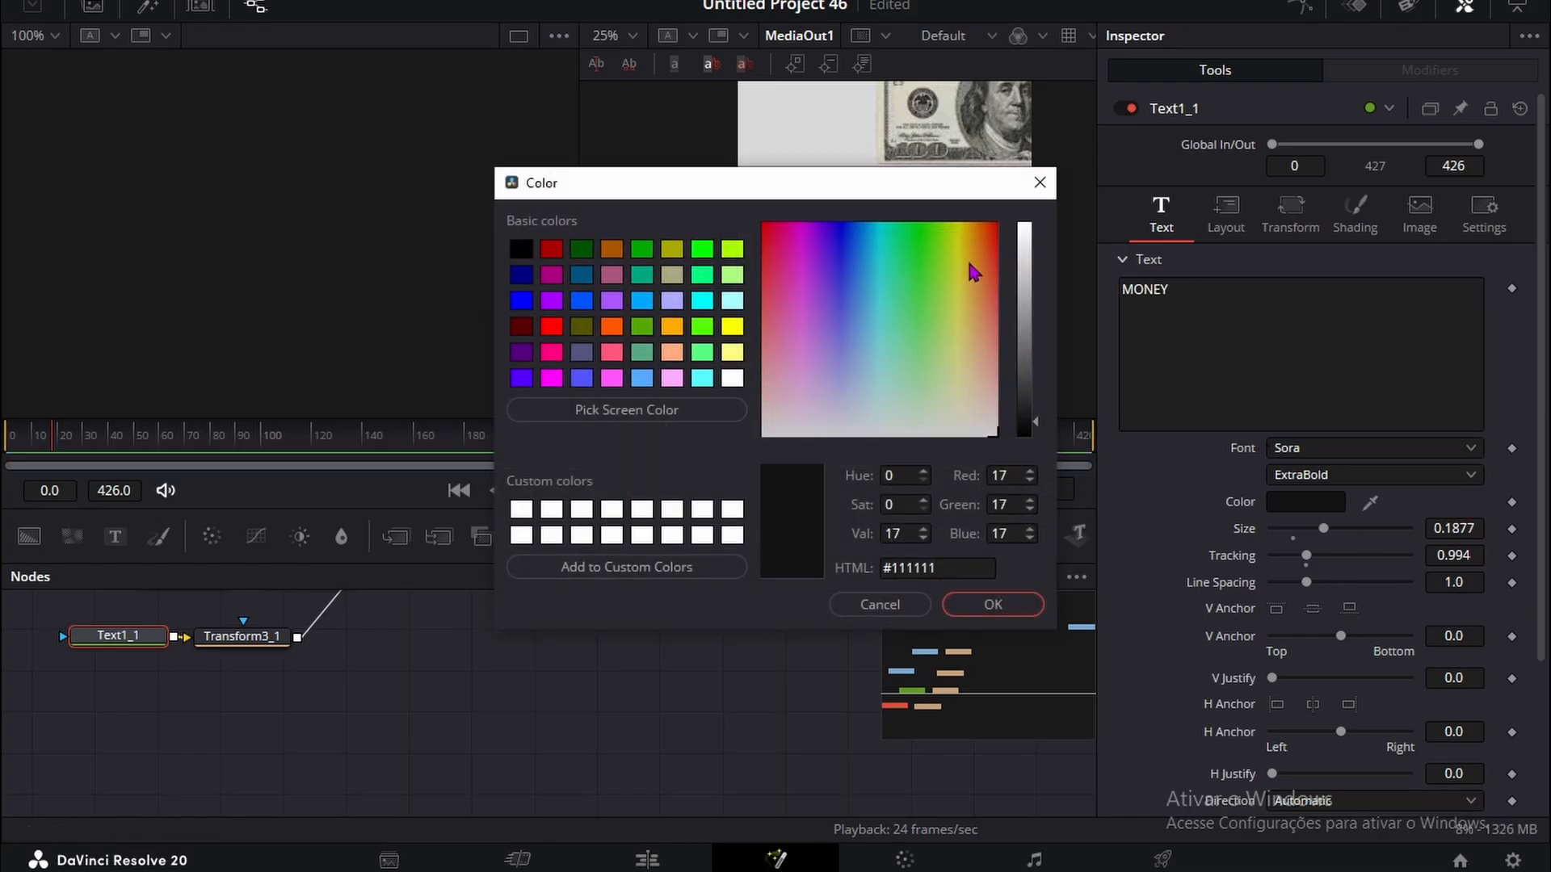
click(551, 327)
click(993, 604)
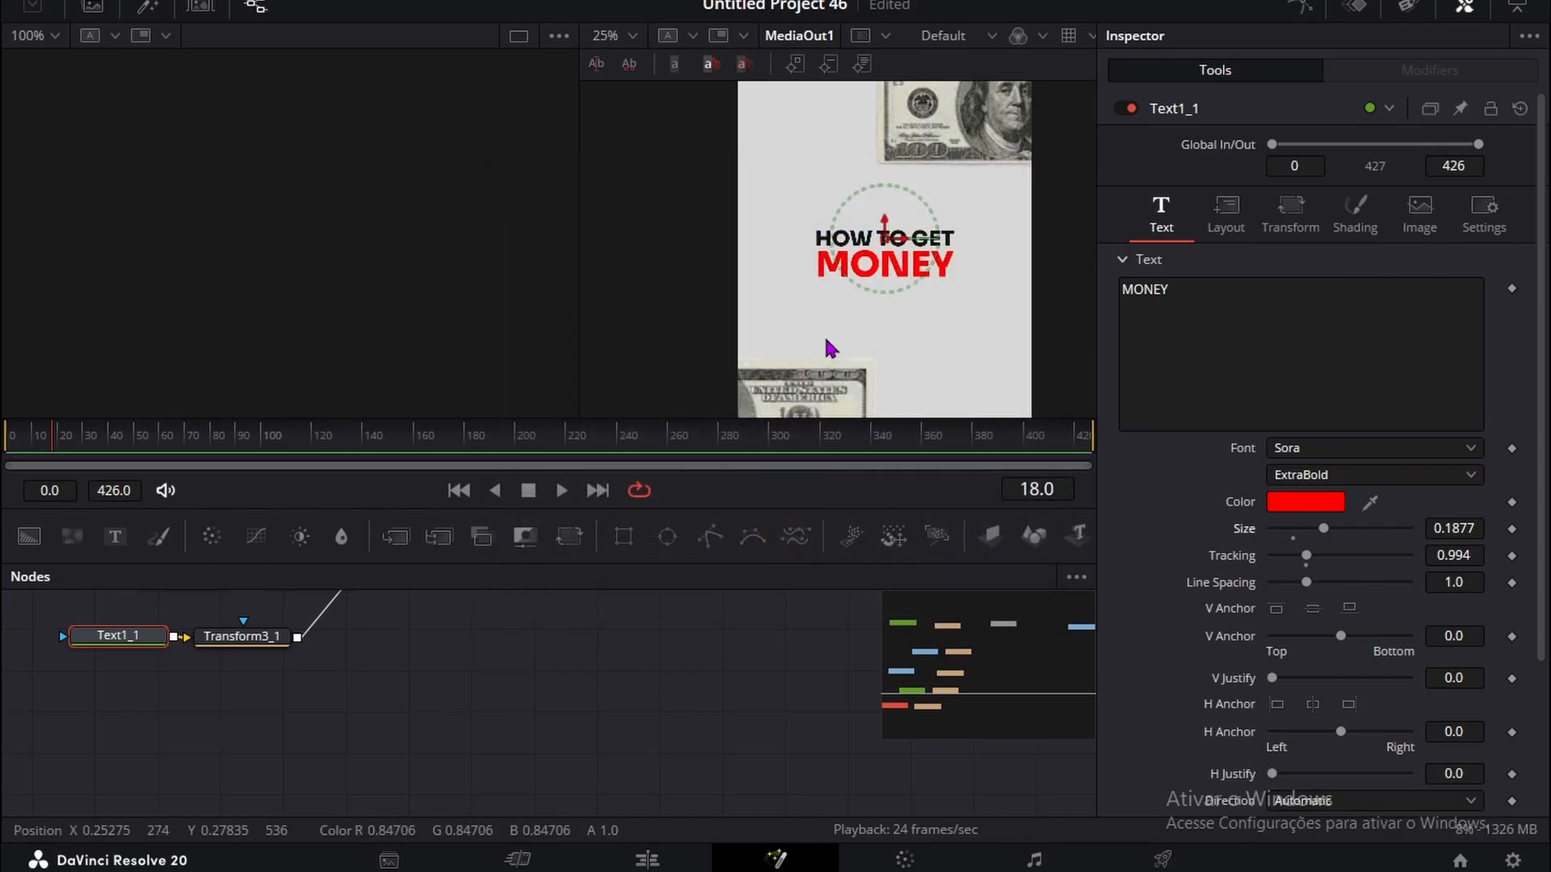
Step: Insert the Neo Glow template effect between the Text1_1 and Transform3_1 nodes
scroll(827, 343, down, 1)
click(716, 226)
scroll(103, 711, up, 1)
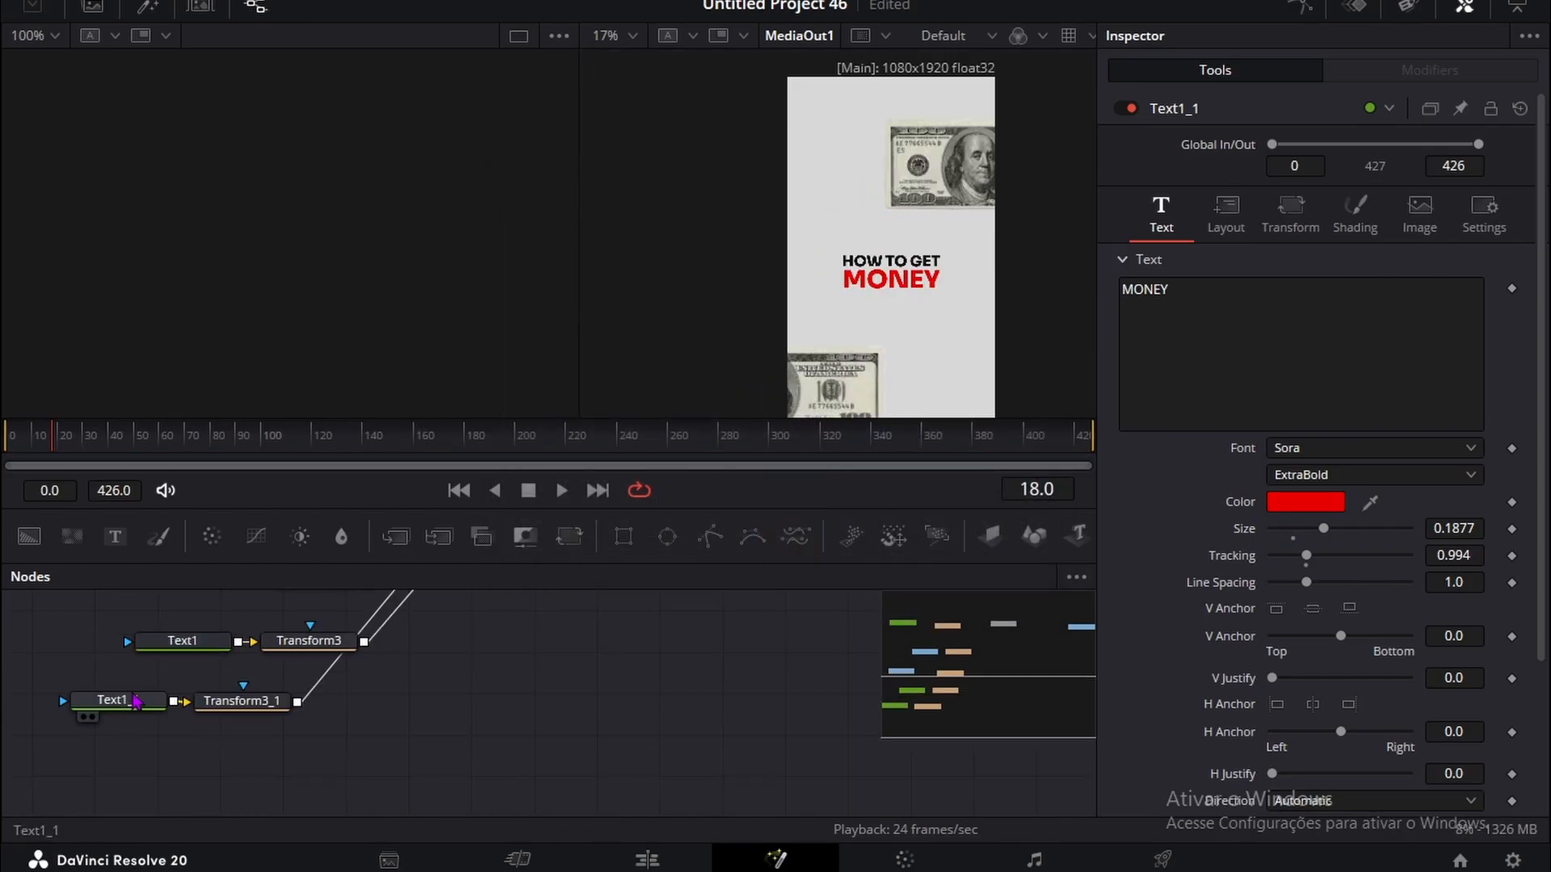
drag(120, 715, 85, 706)
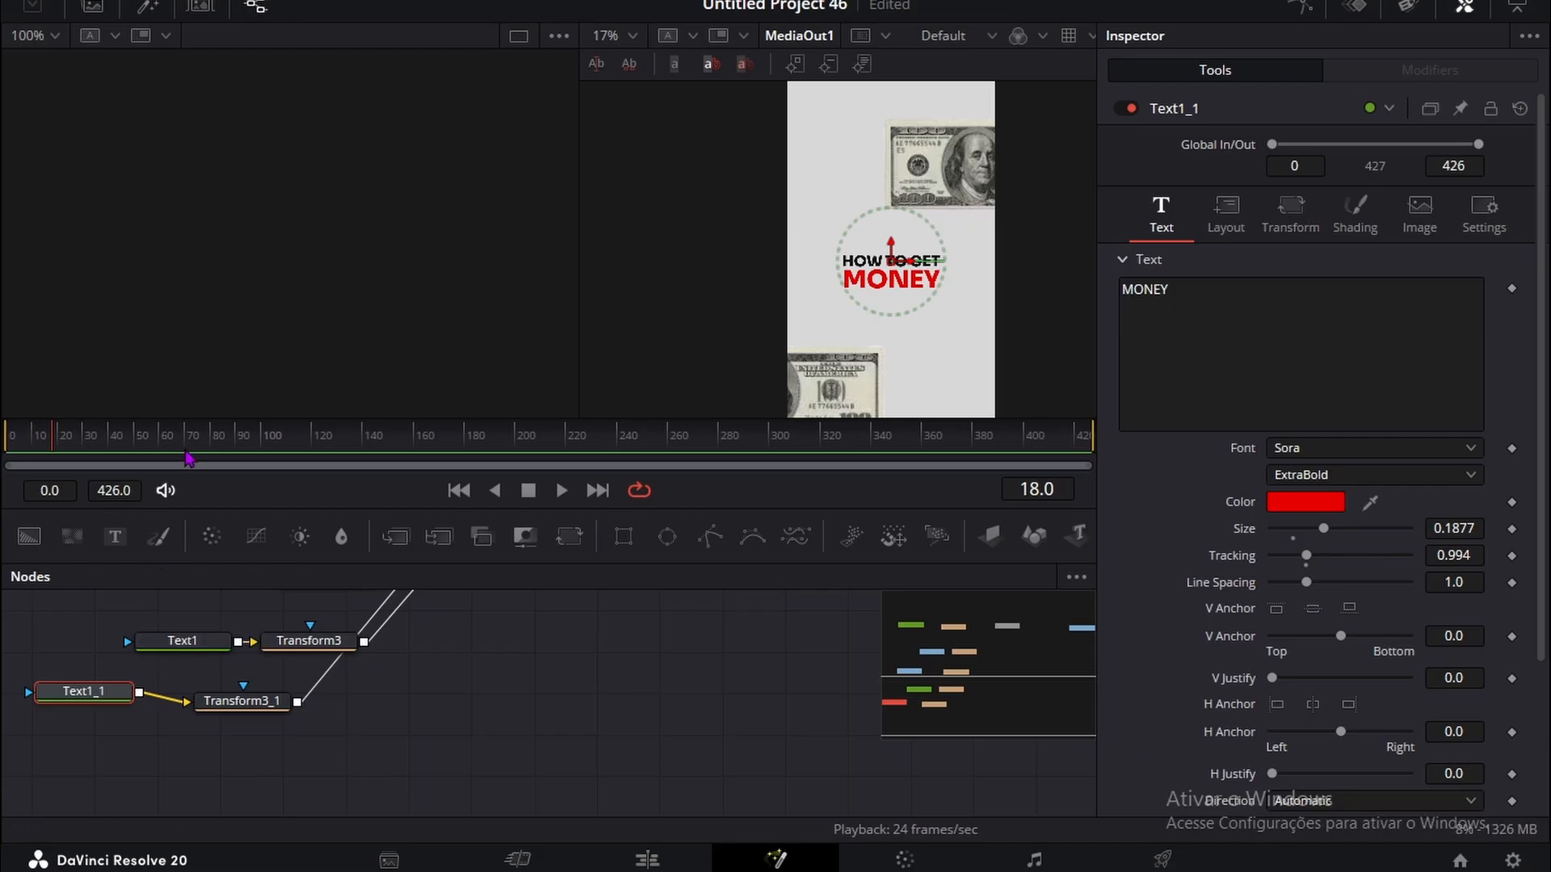
click(149, 10)
click(89, 81)
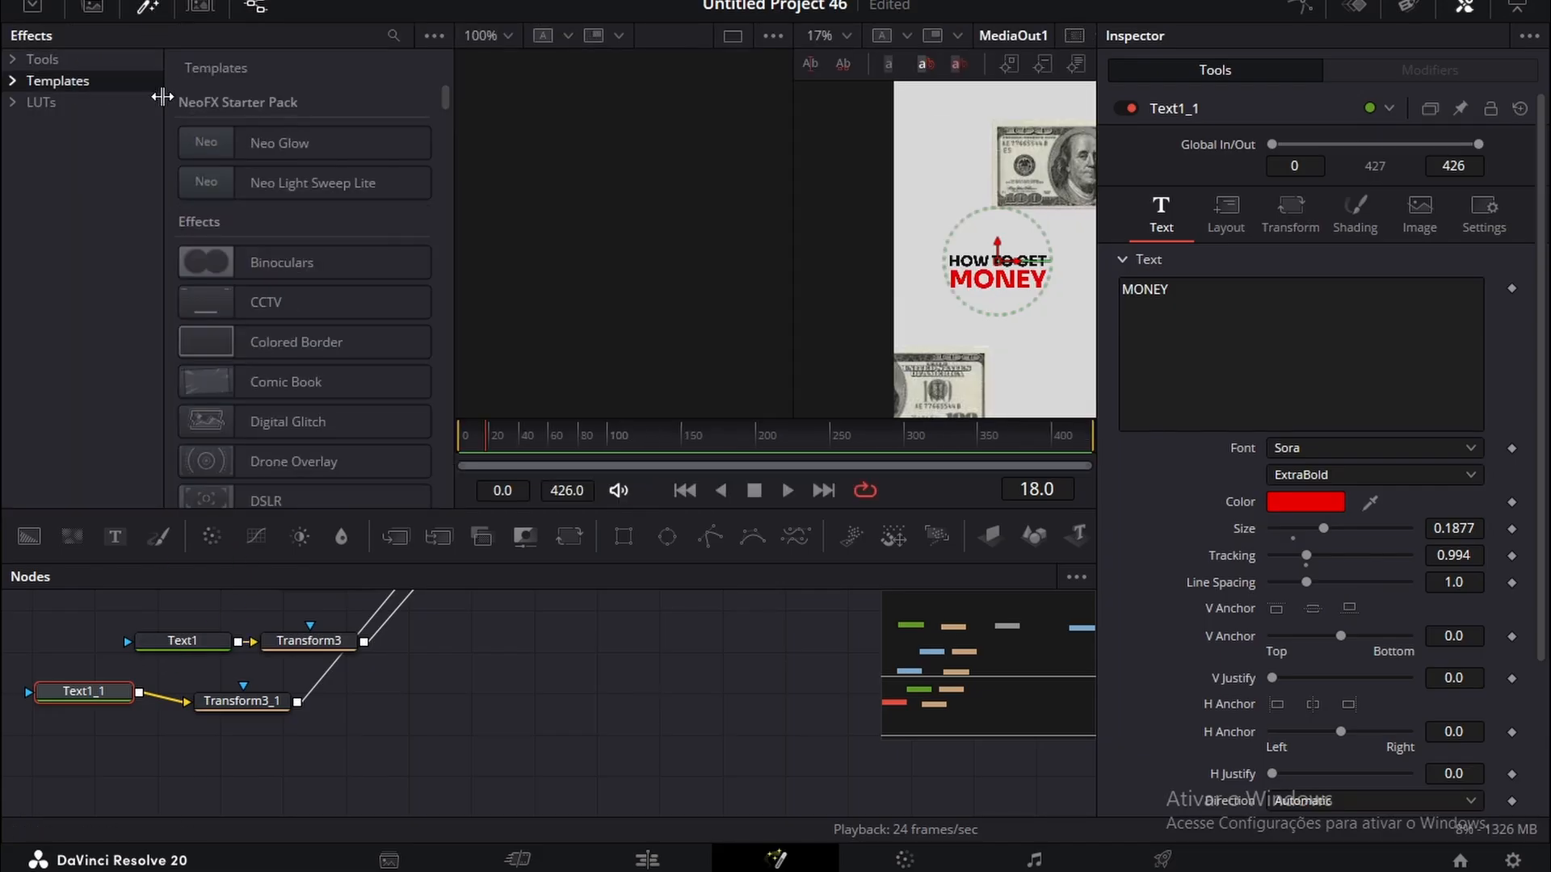
click(234, 139)
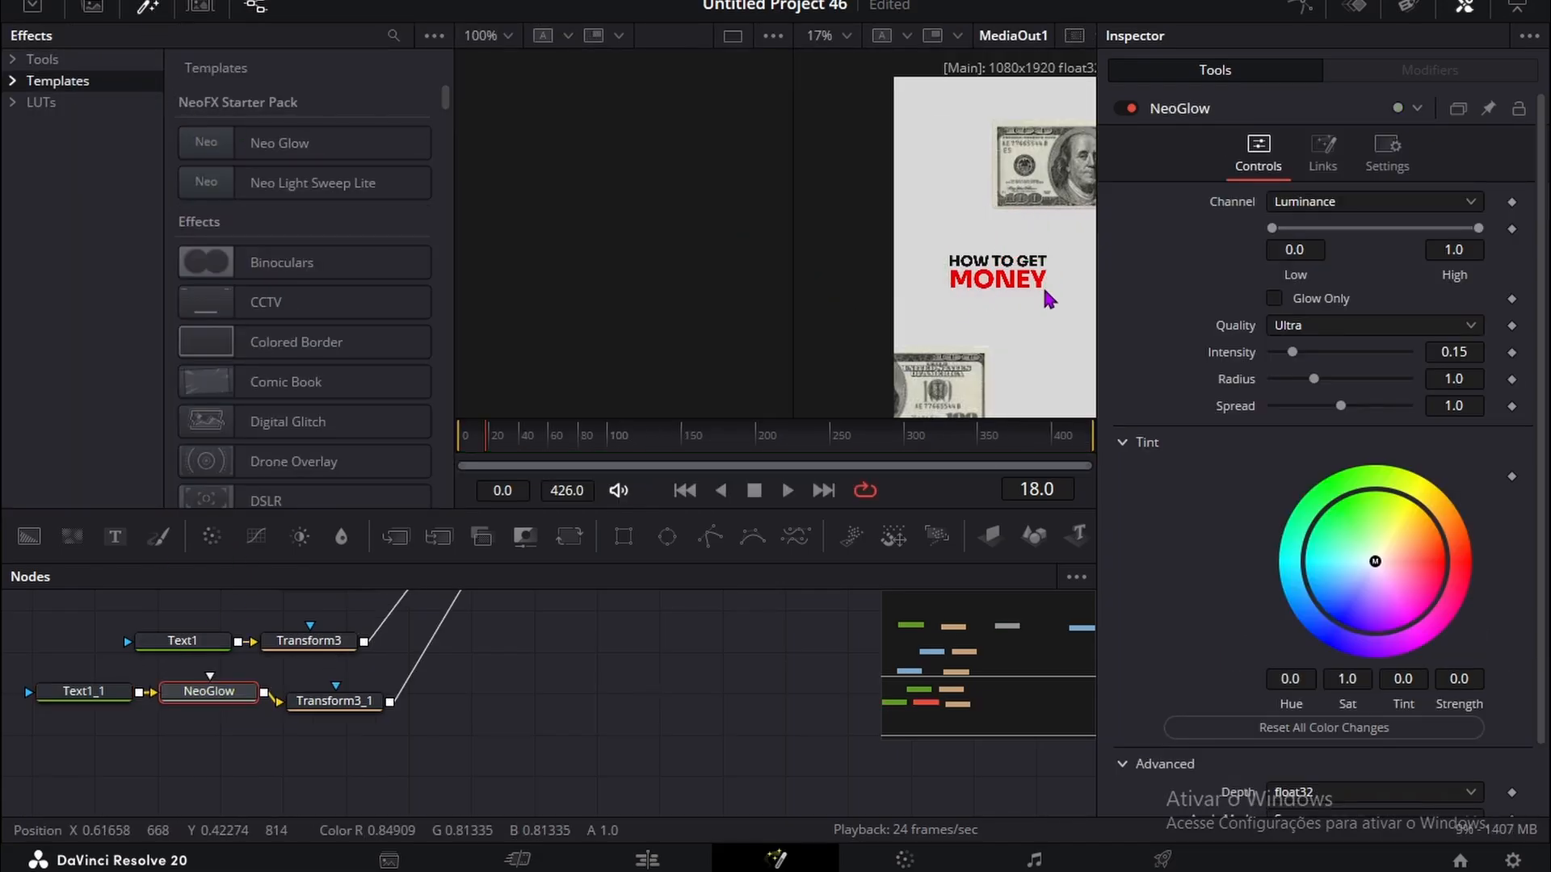
Step: Set the MONEY text's Neo Glow intensity to 0.319 and its spread to 1.088
scroll(999, 304, up, 1)
scroll(999, 304, up, 1)
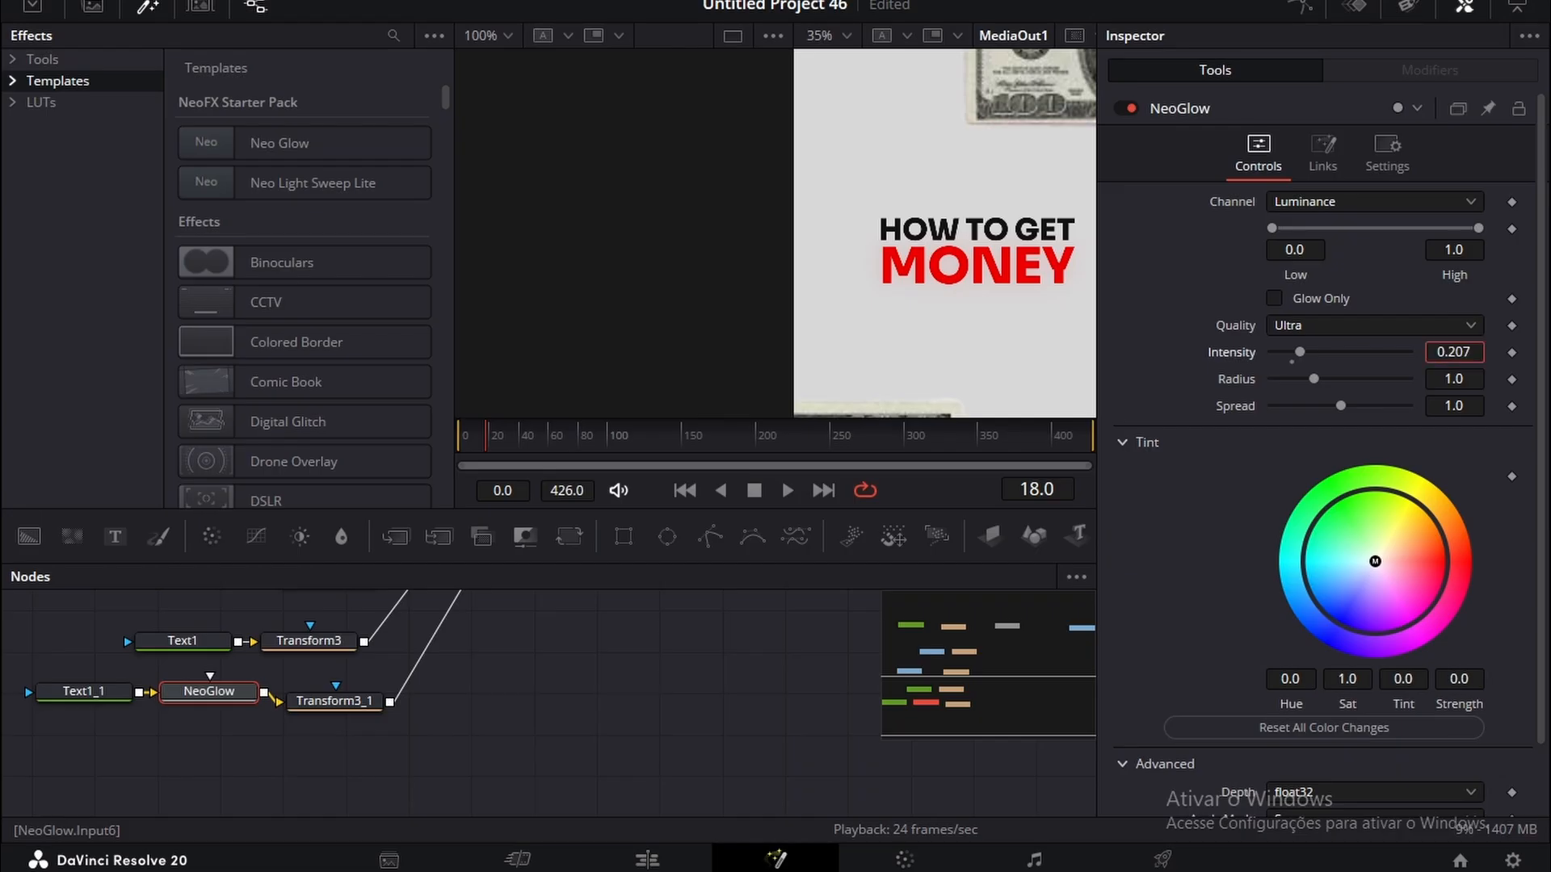
drag(1300, 352, 1326, 352)
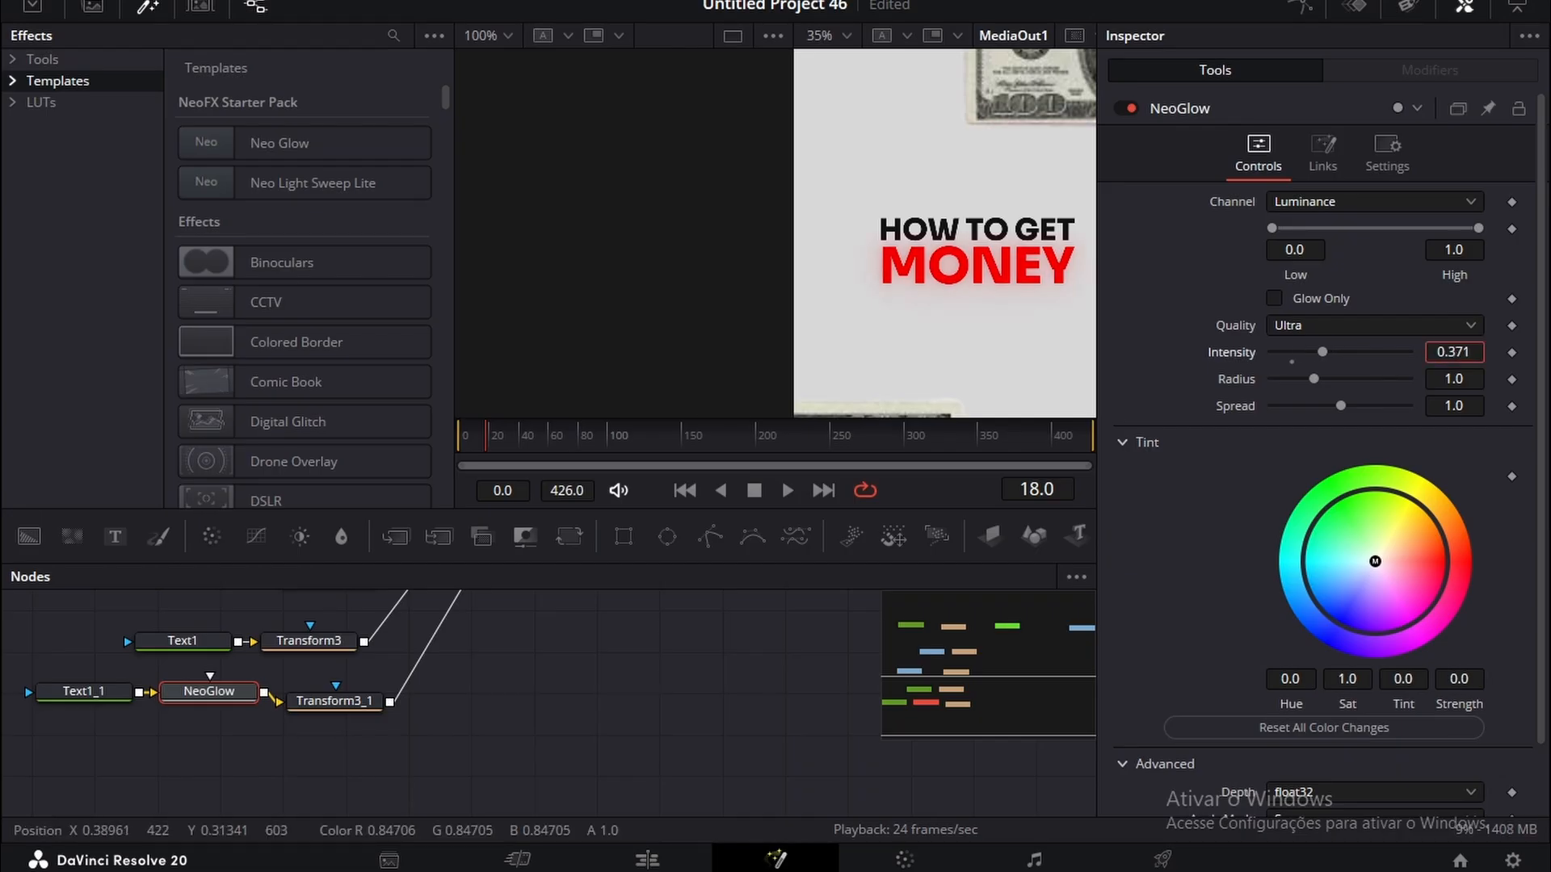
scroll(1005, 252, down, 3)
scroll(1006, 252, up, 2)
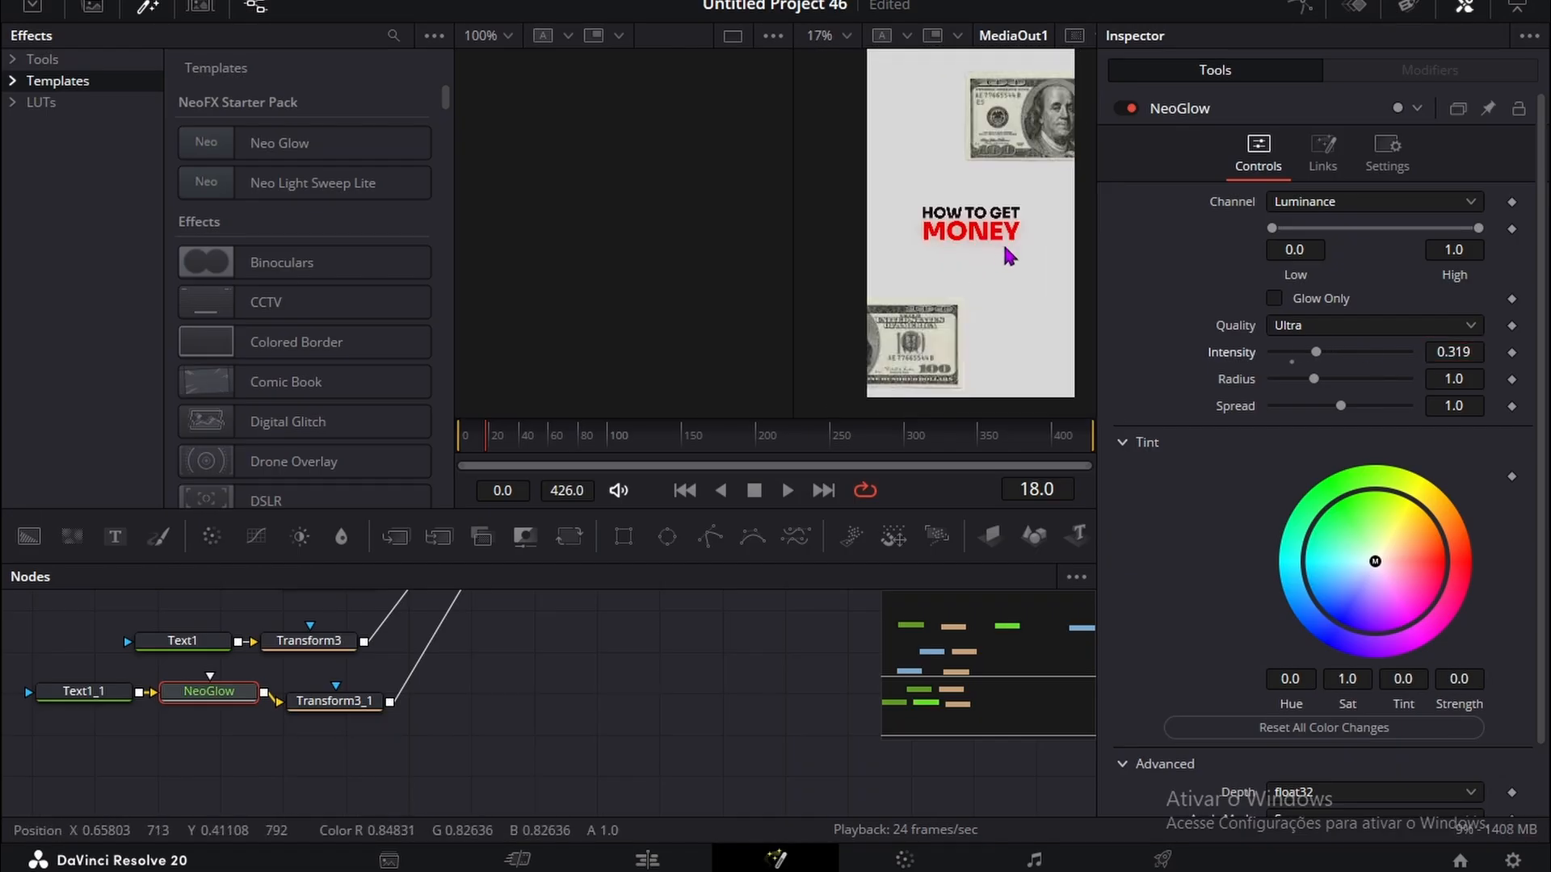
scroll(1005, 252, up, 1)
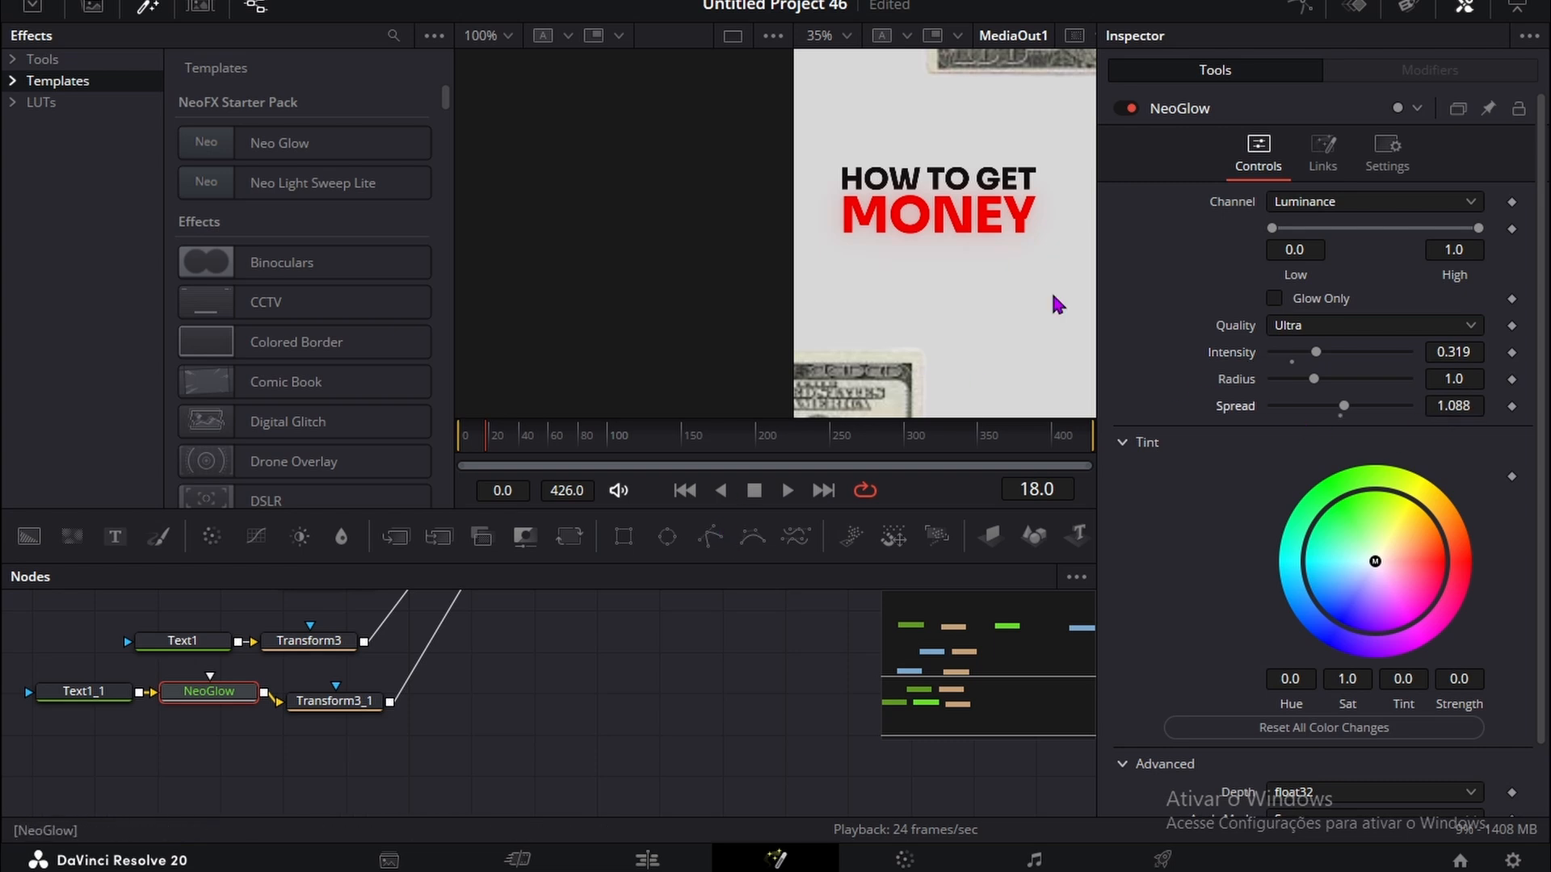
scroll(1041, 299, down, 3)
scroll(995, 273, up, 1)
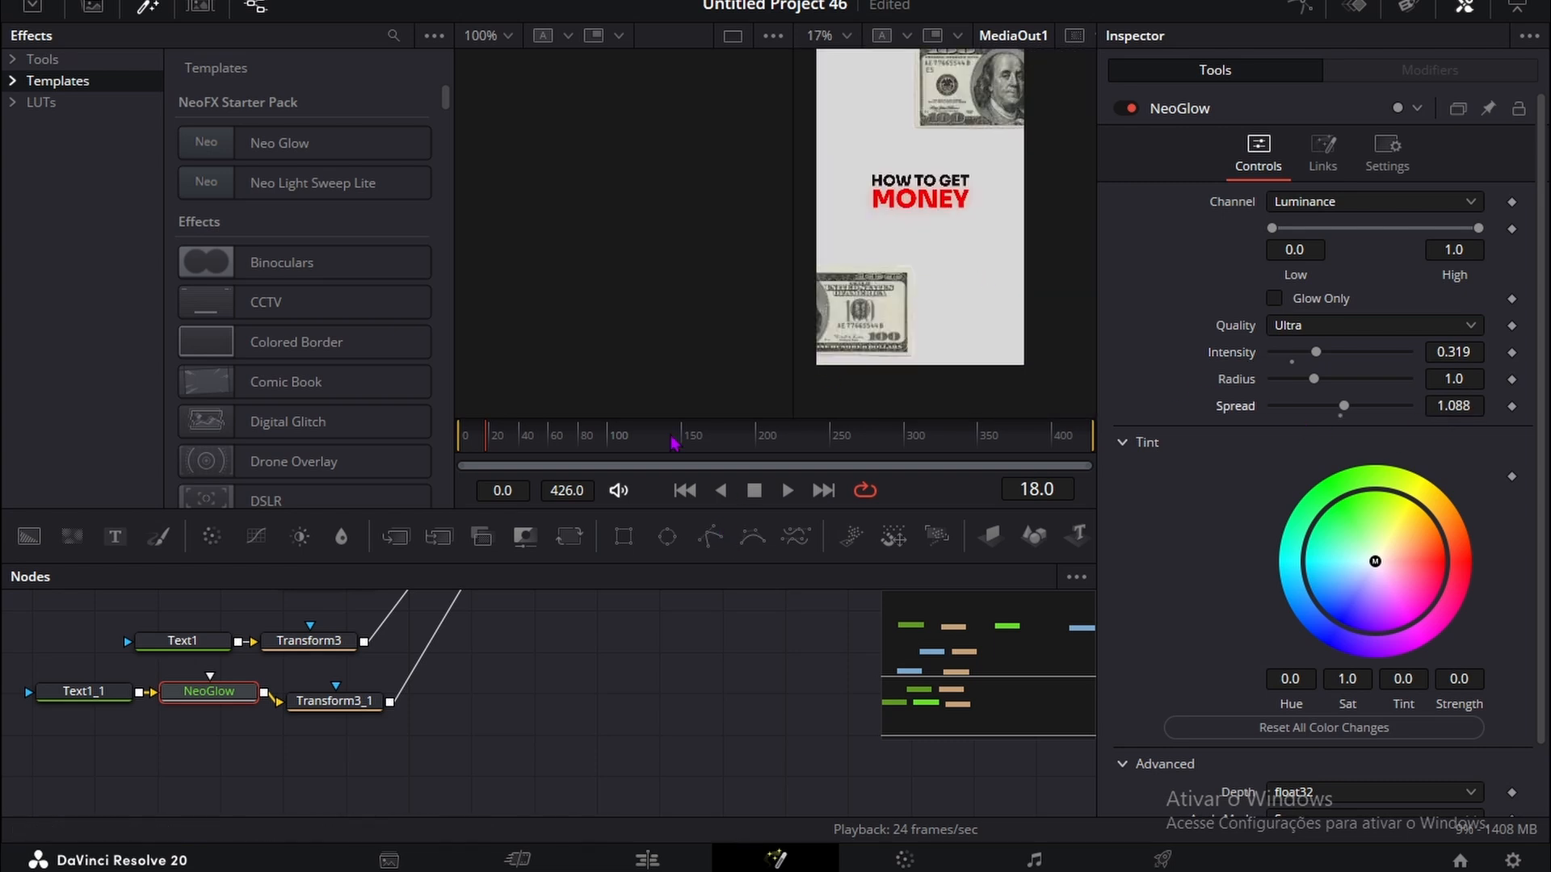
scroll(759, 412, up, 1)
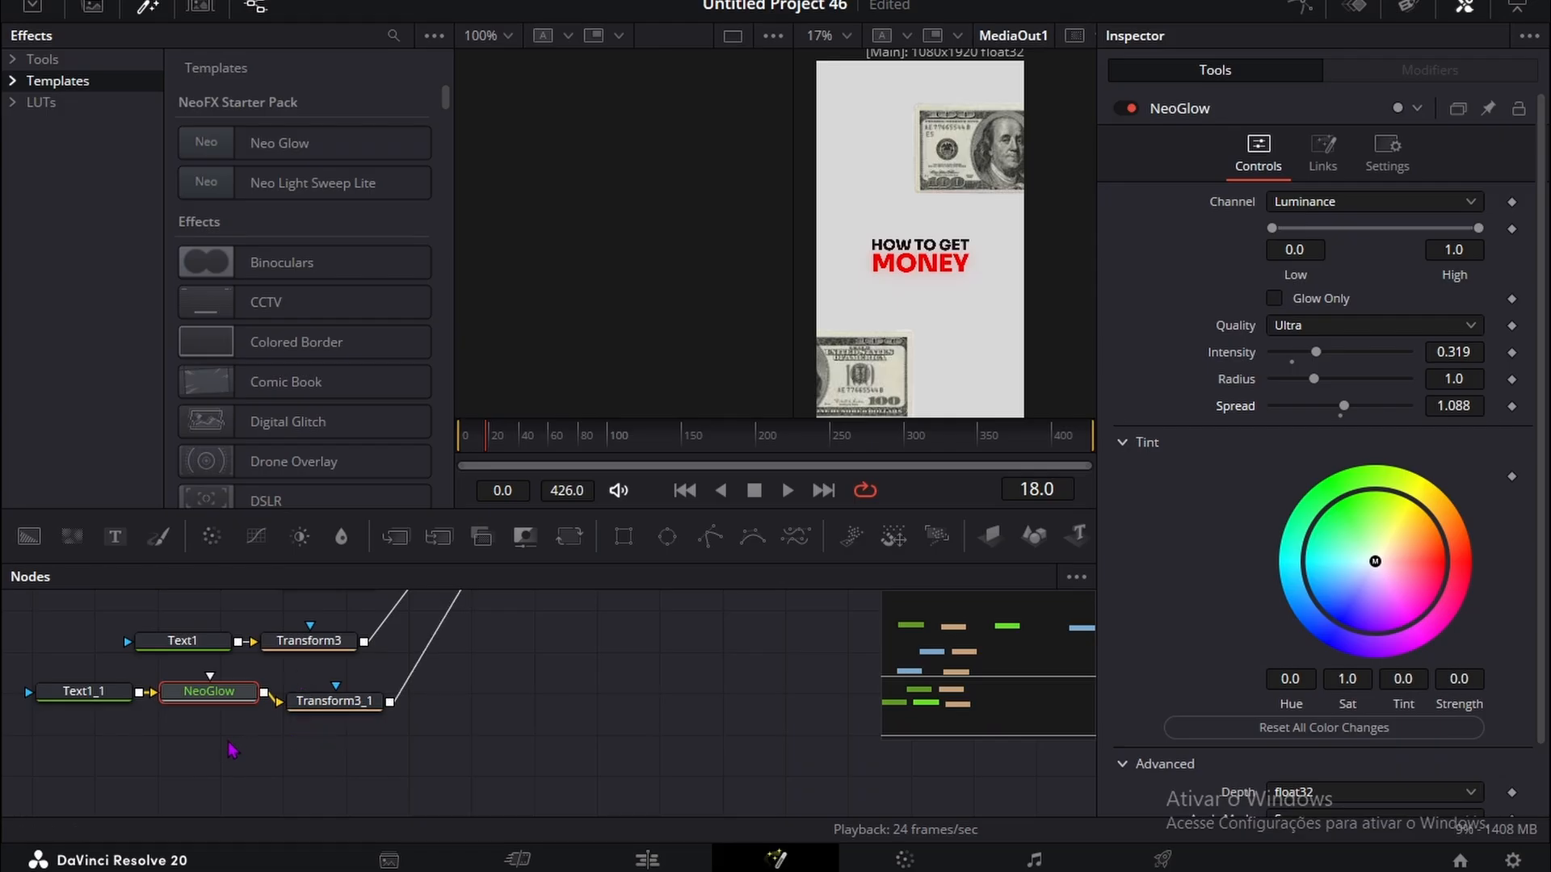
Step: Below the text nodes, add a BSpline node and connect it as the mask of a new red Background node
click(264, 758)
drag(335, 700, 386, 672)
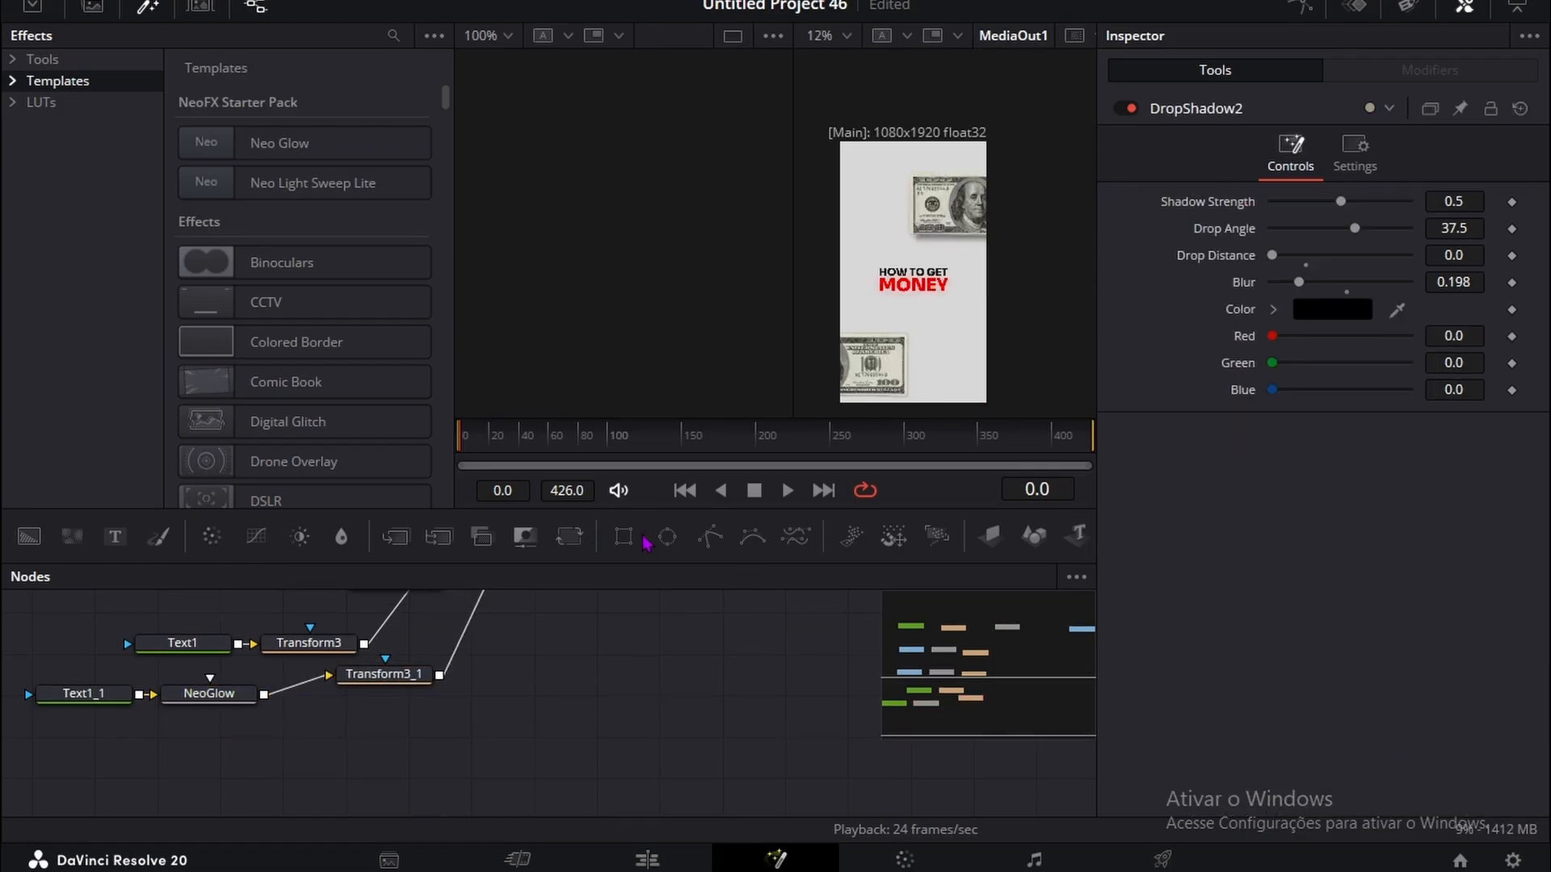
drag(758, 534, 65, 763)
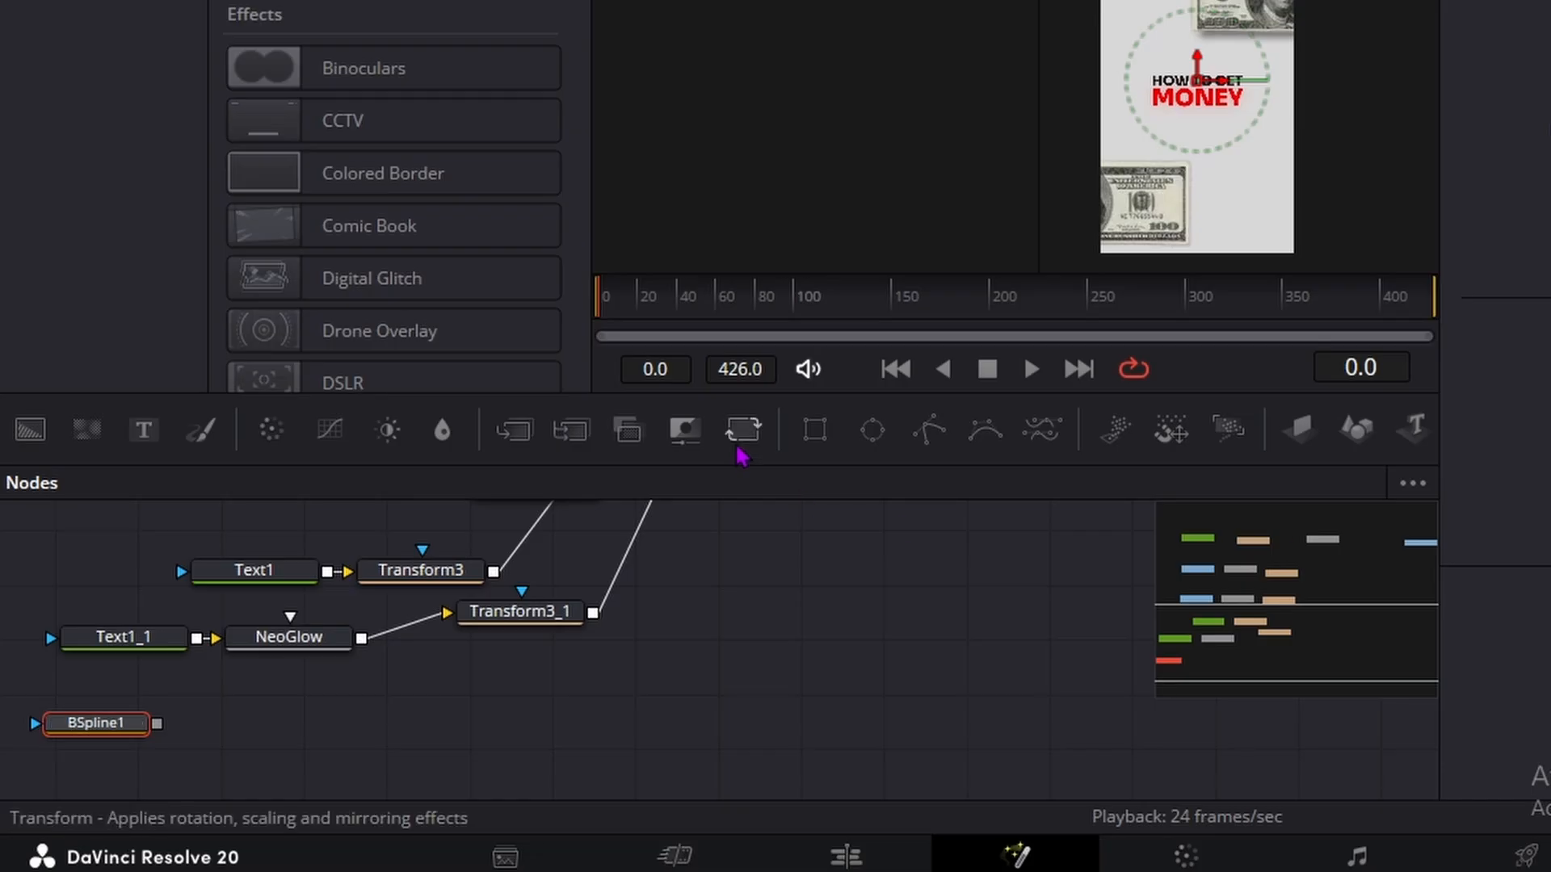
click(30, 429)
drag(174, 739, 389, 678)
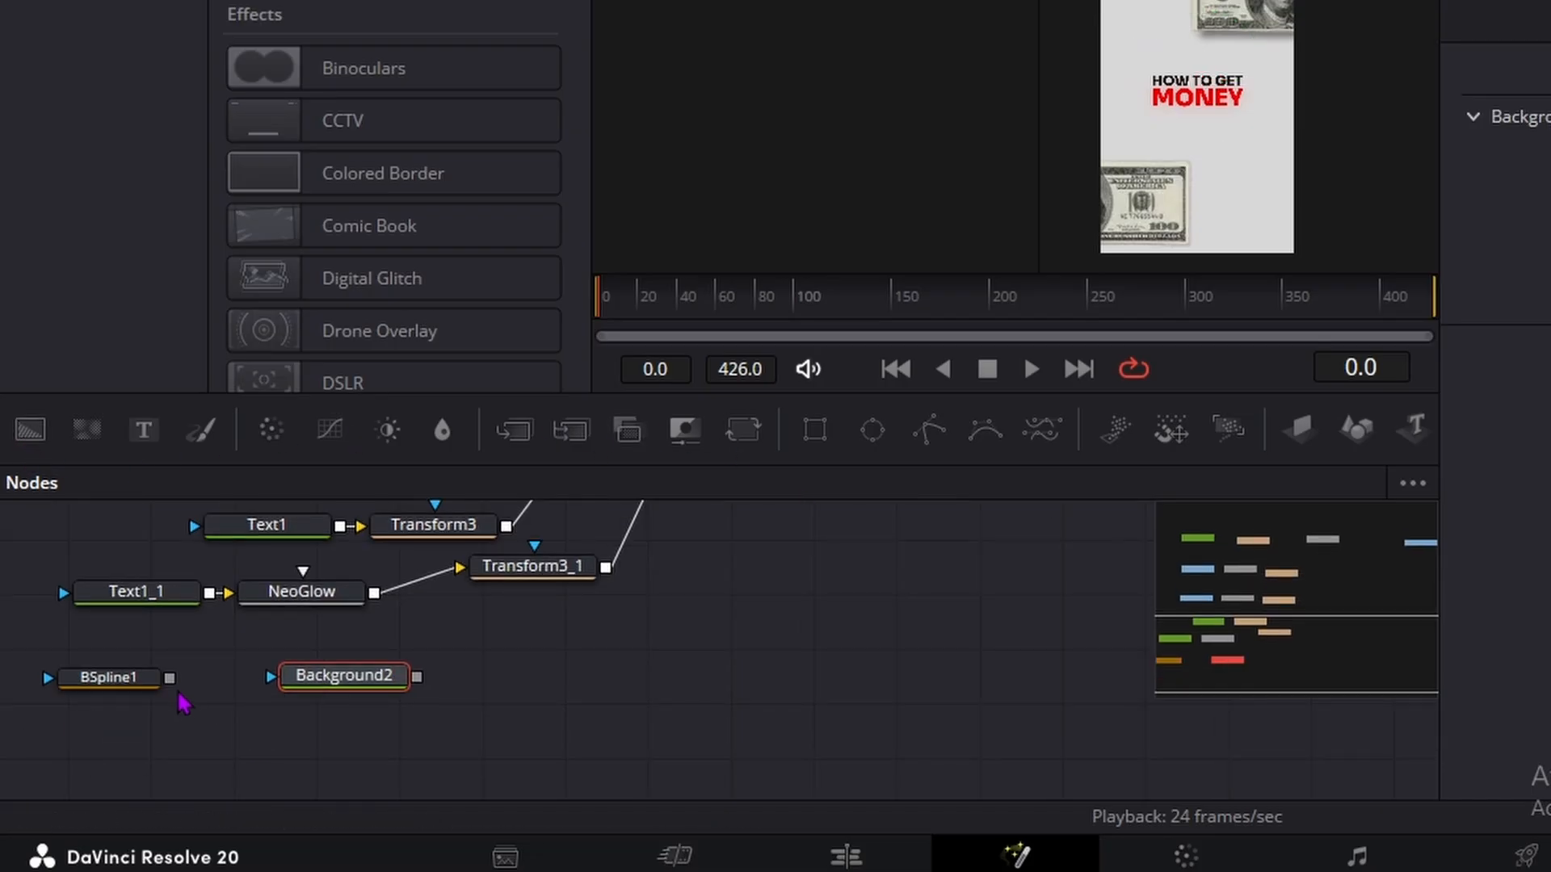
drag(169, 679, 319, 683)
drag(319, 683, 322, 683)
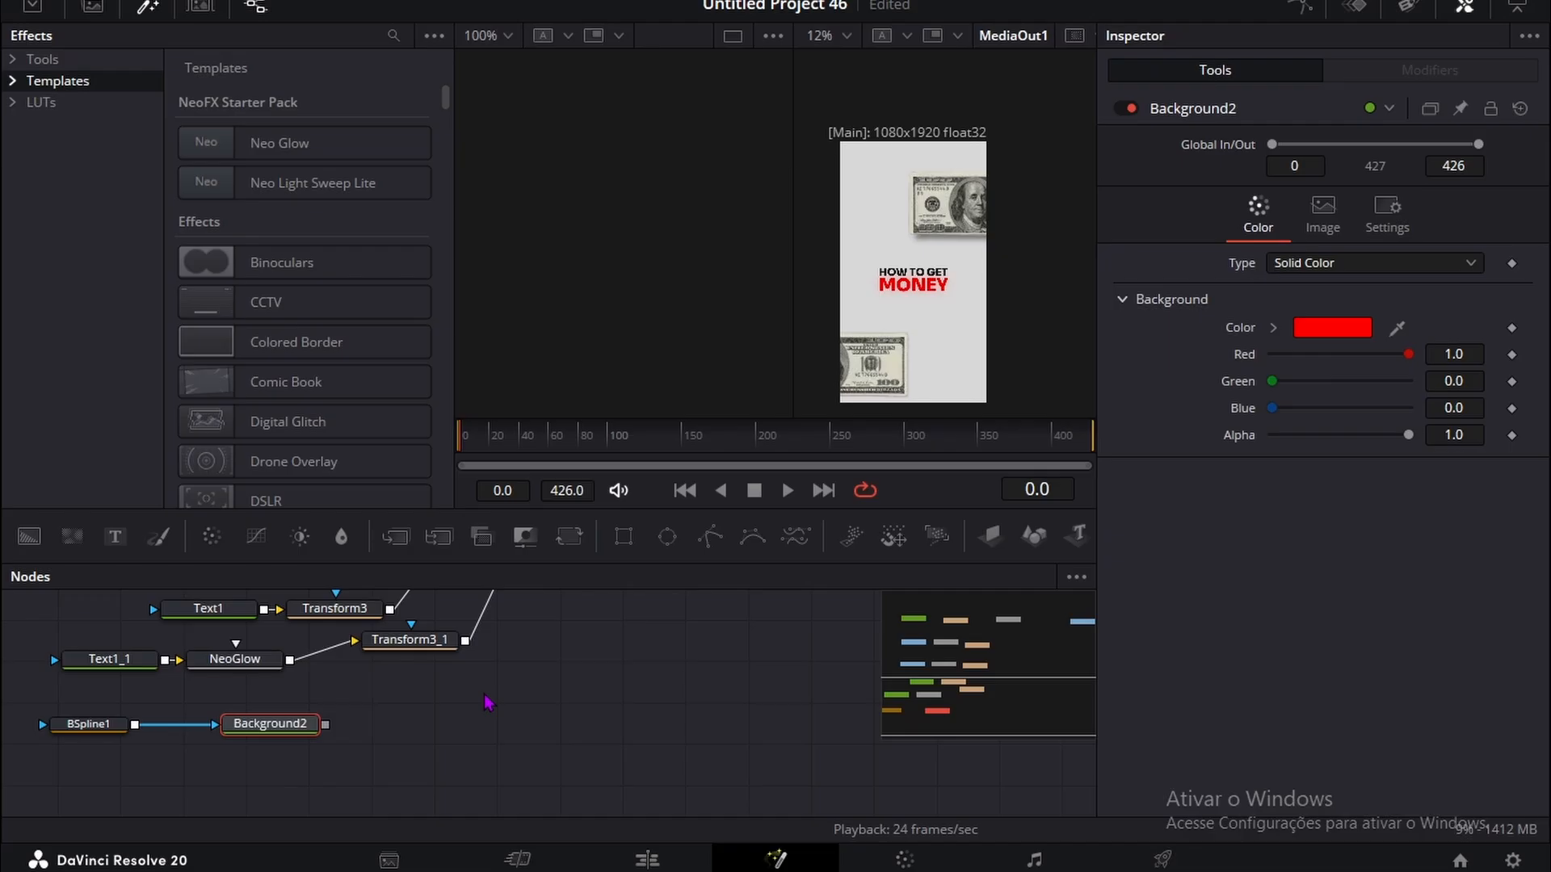
Step: Add a Transform node after Background2 and connect its output to MultiMerge1
key(shift+space)
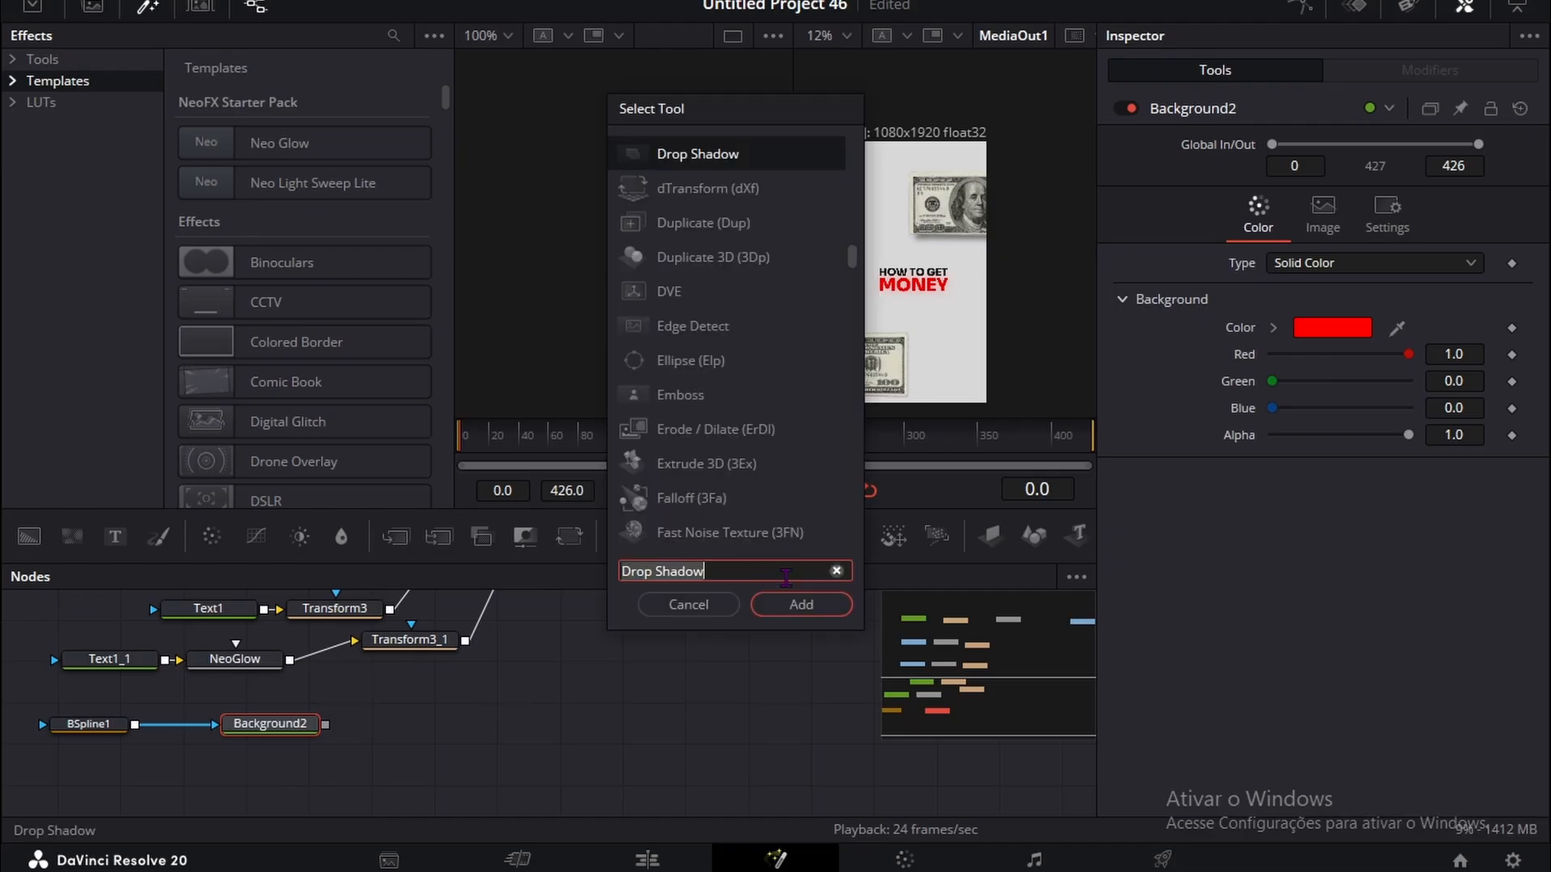
text(Transform)
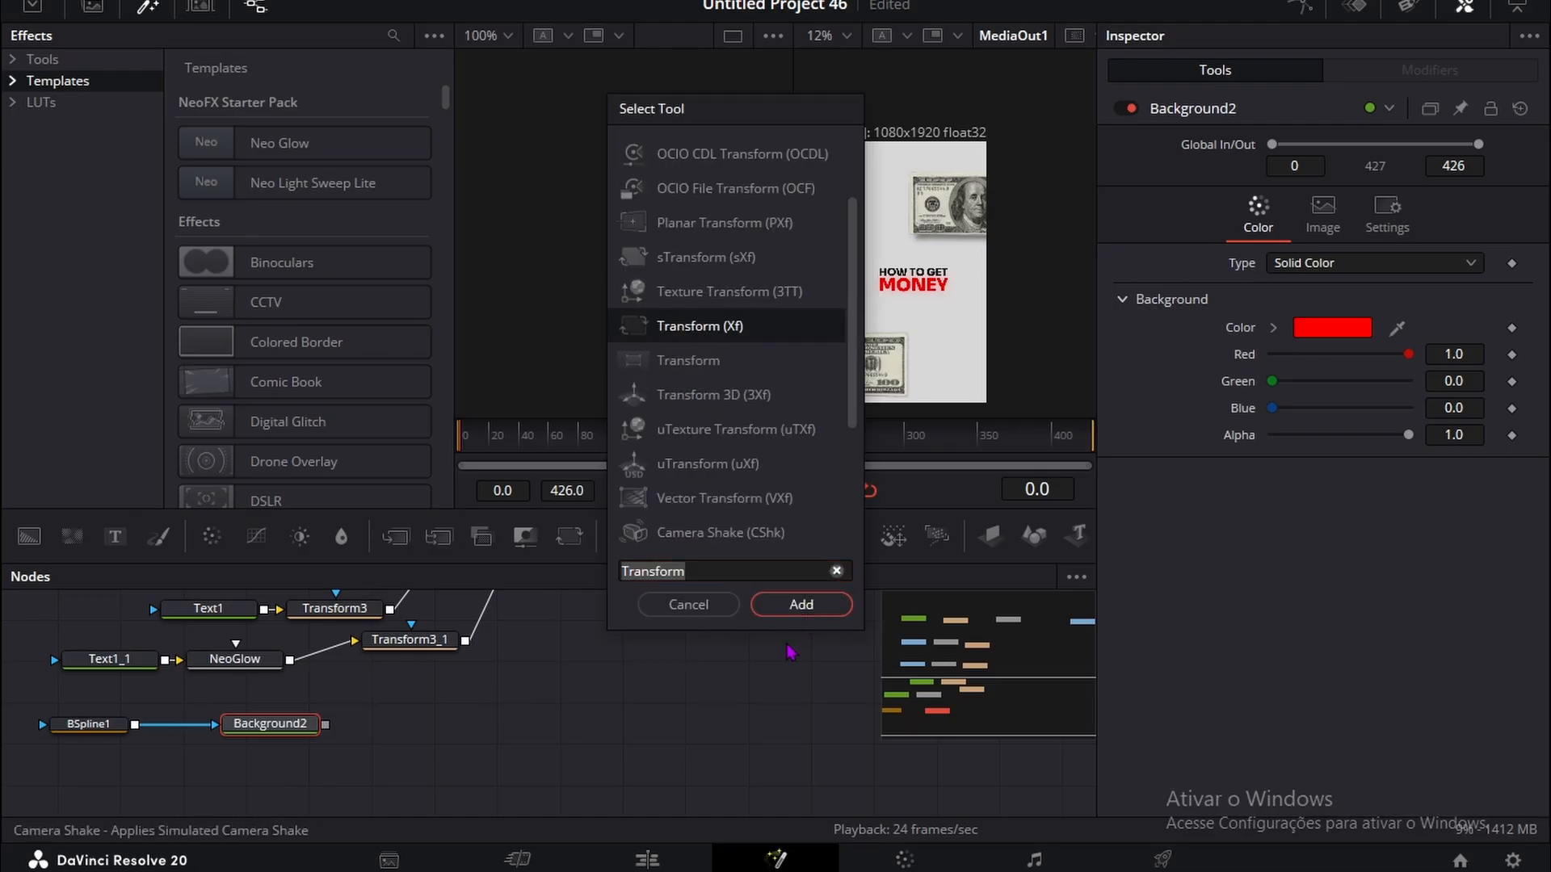
key(Return)
drag(454, 725, 563, 699)
scroll(380, 680, down, 4)
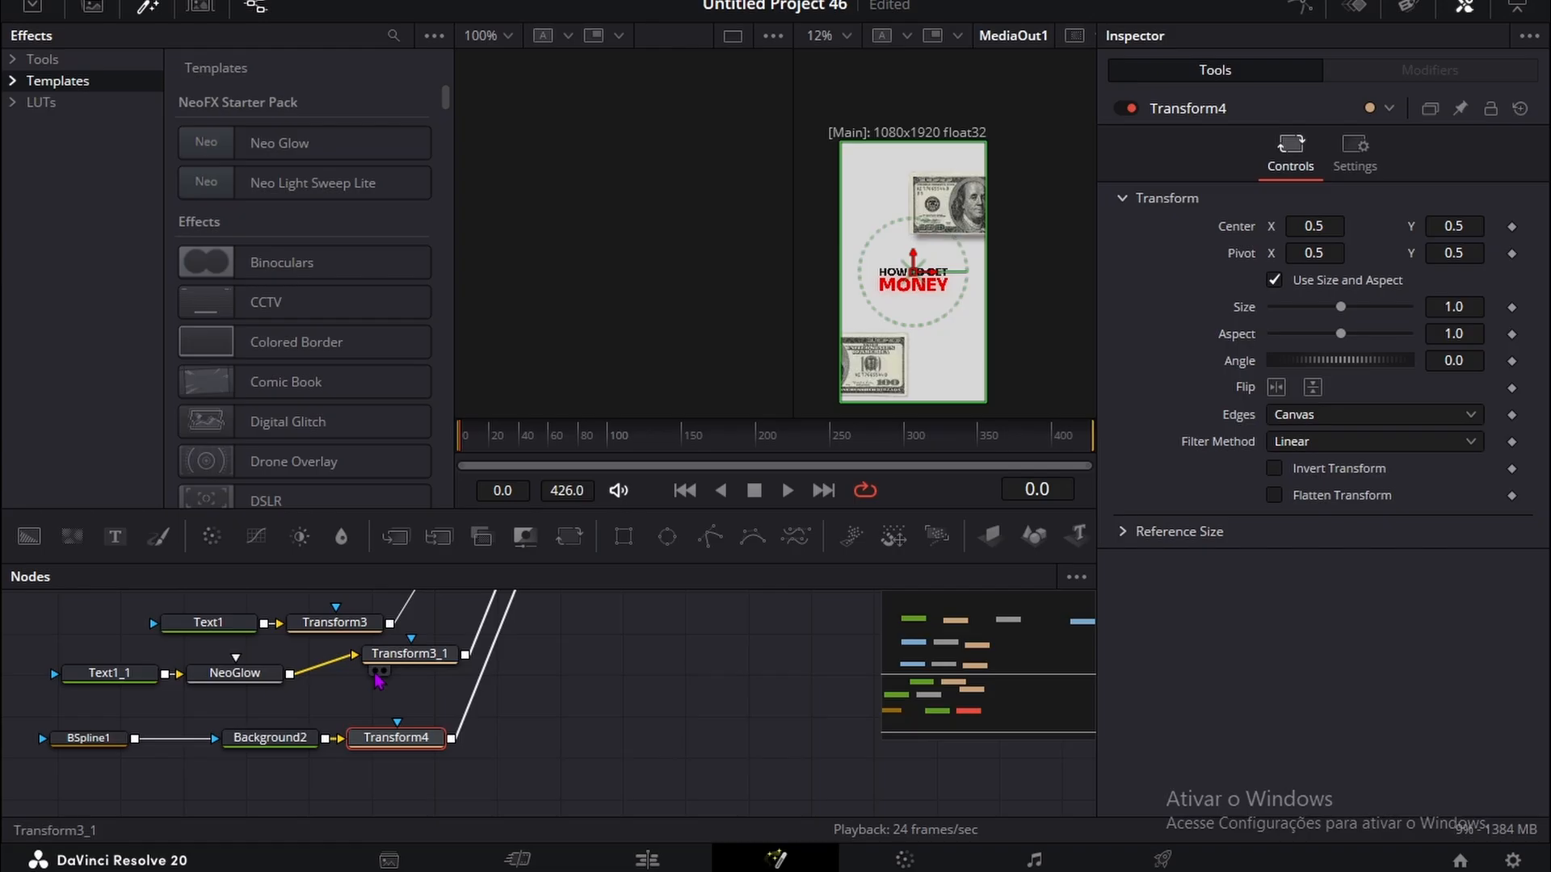
Step: Draw an open B-spline curve in BSpline1 that underlines MONEY and rises beyond the frame's right edge
click(71, 738)
scroll(937, 339, up, 2)
scroll(956, 263, down, 2)
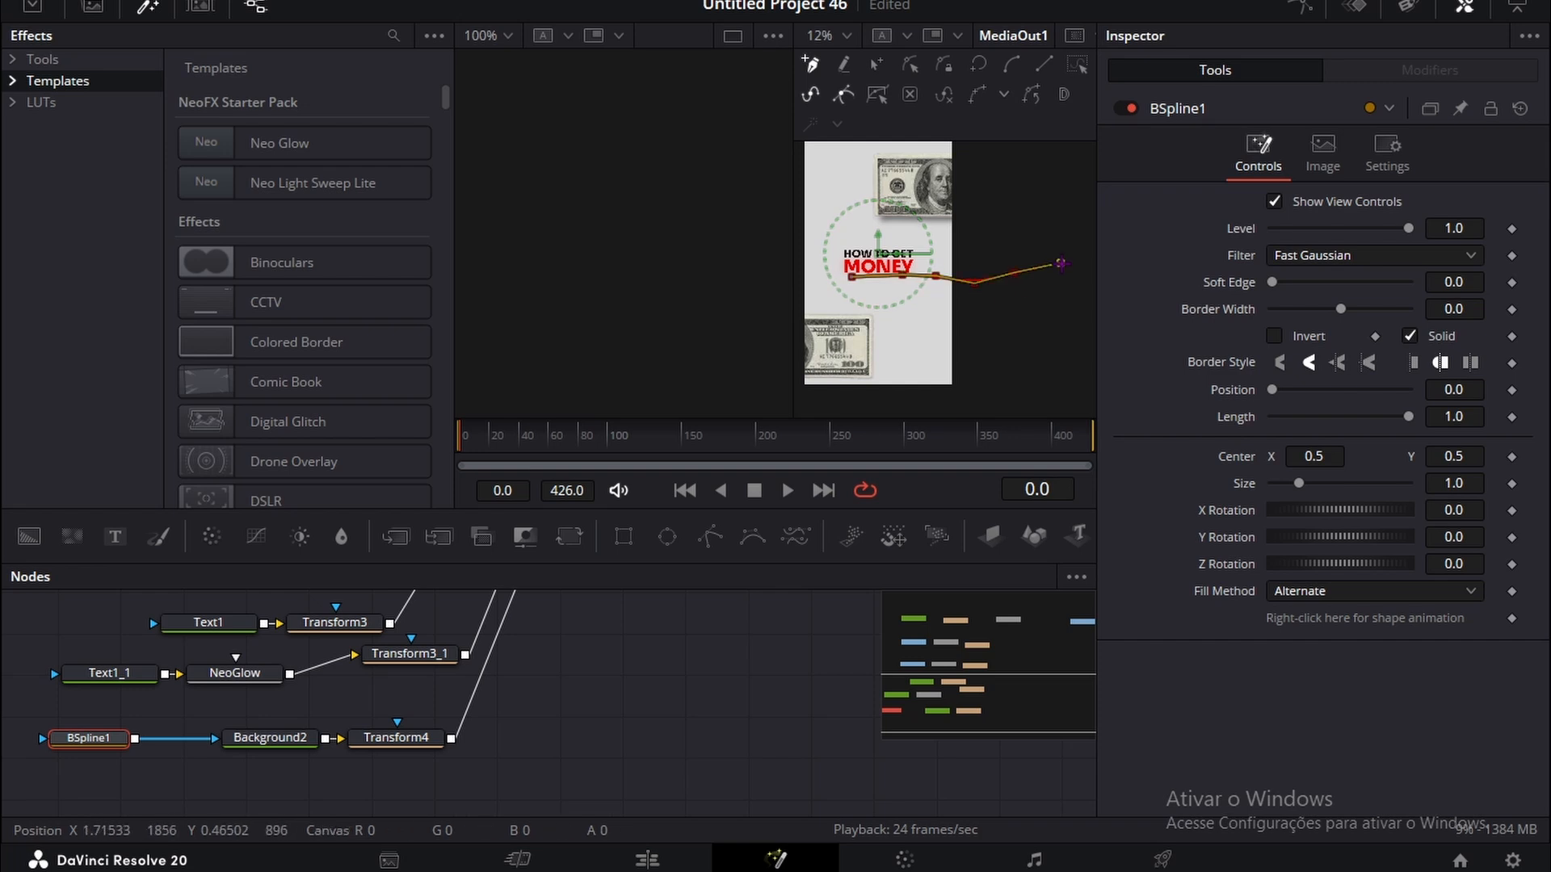
drag(1064, 272, 1050, 255)
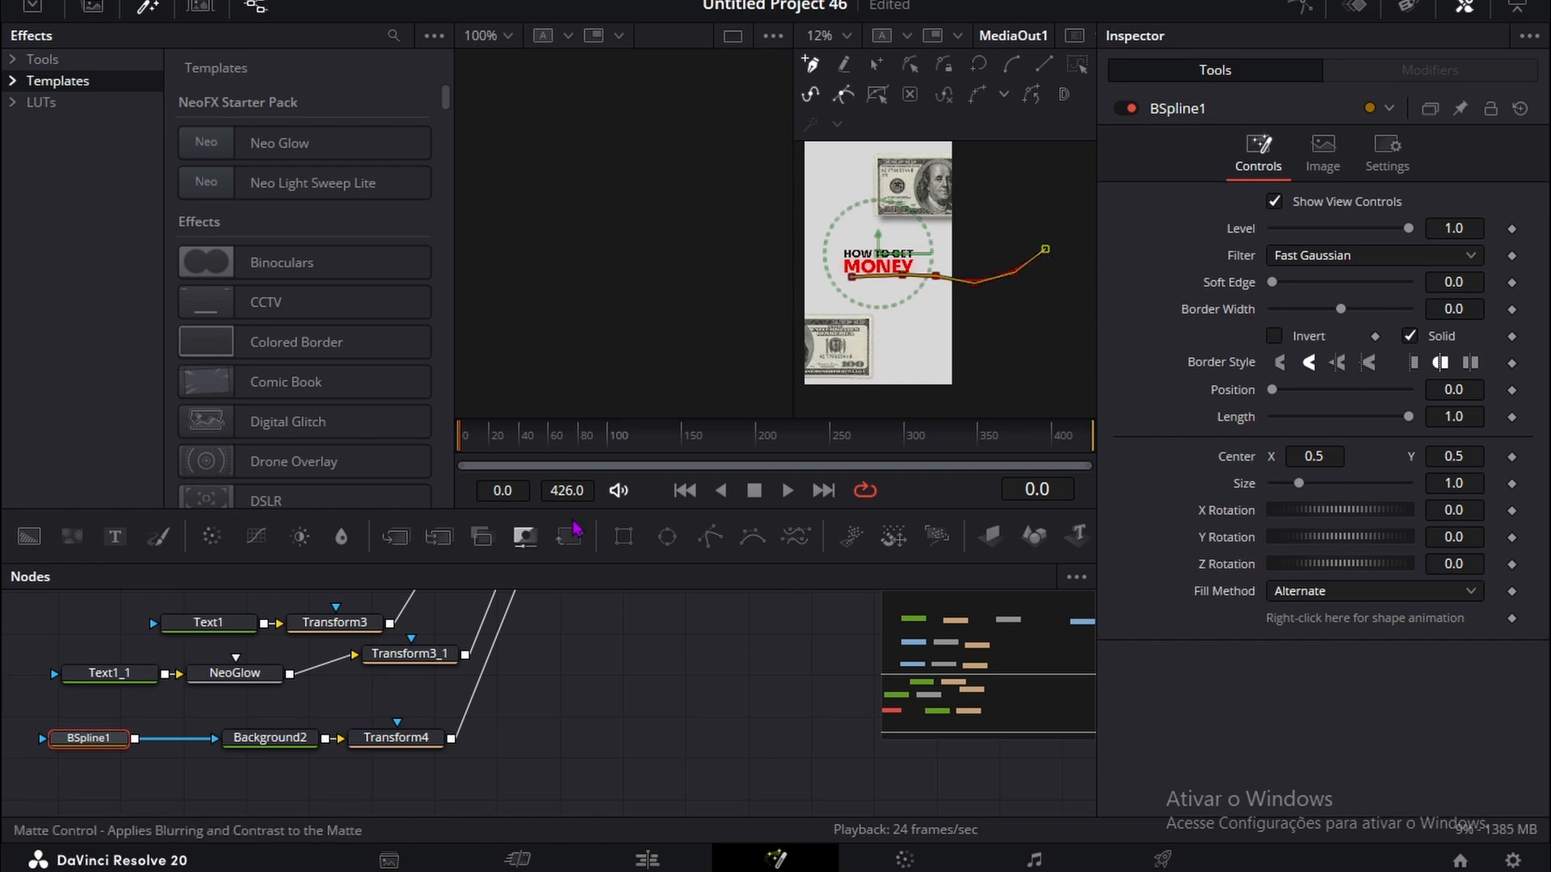
drag(922, 213, 803, 190)
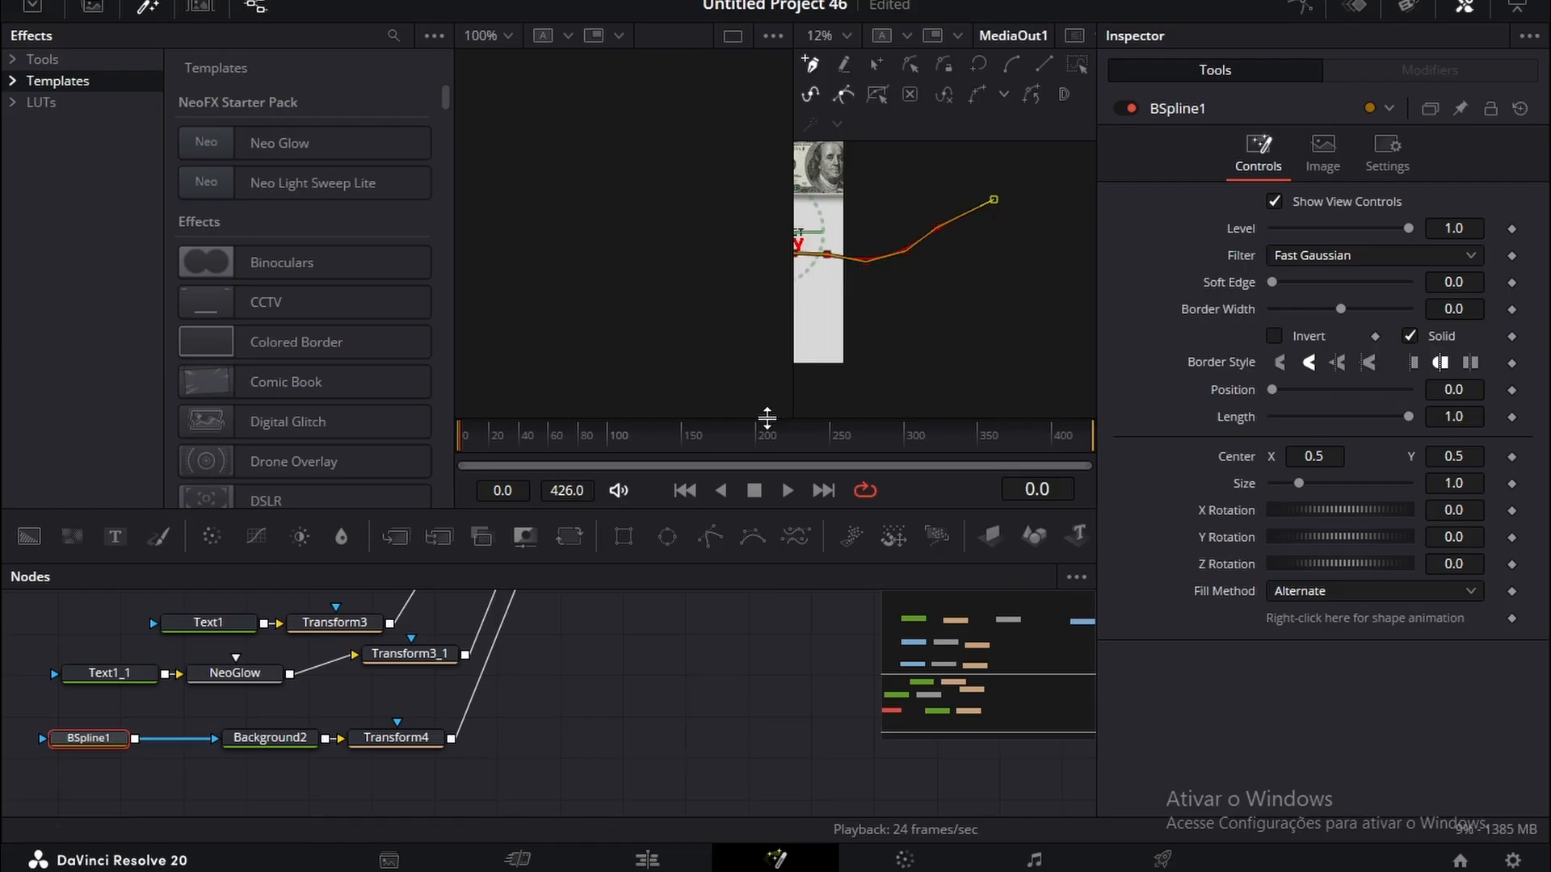
drag(807, 258, 973, 263)
scroll(929, 295, up, 2)
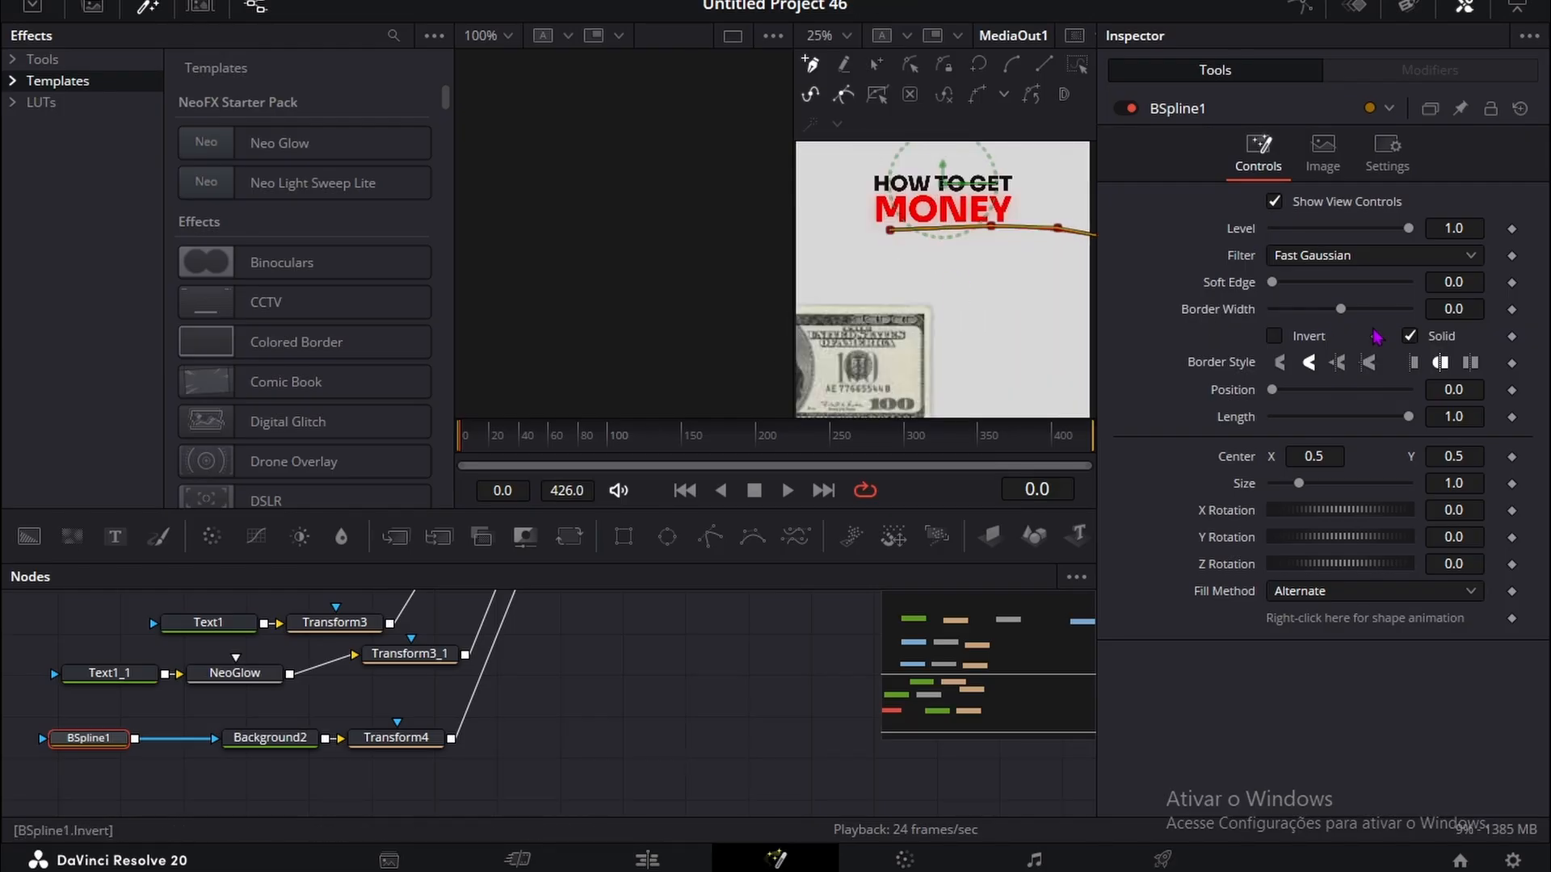
Step: Thicken the B-spline underline with a border width of 0.0116
drag(1454, 309, 1480, 309)
click(720, 726)
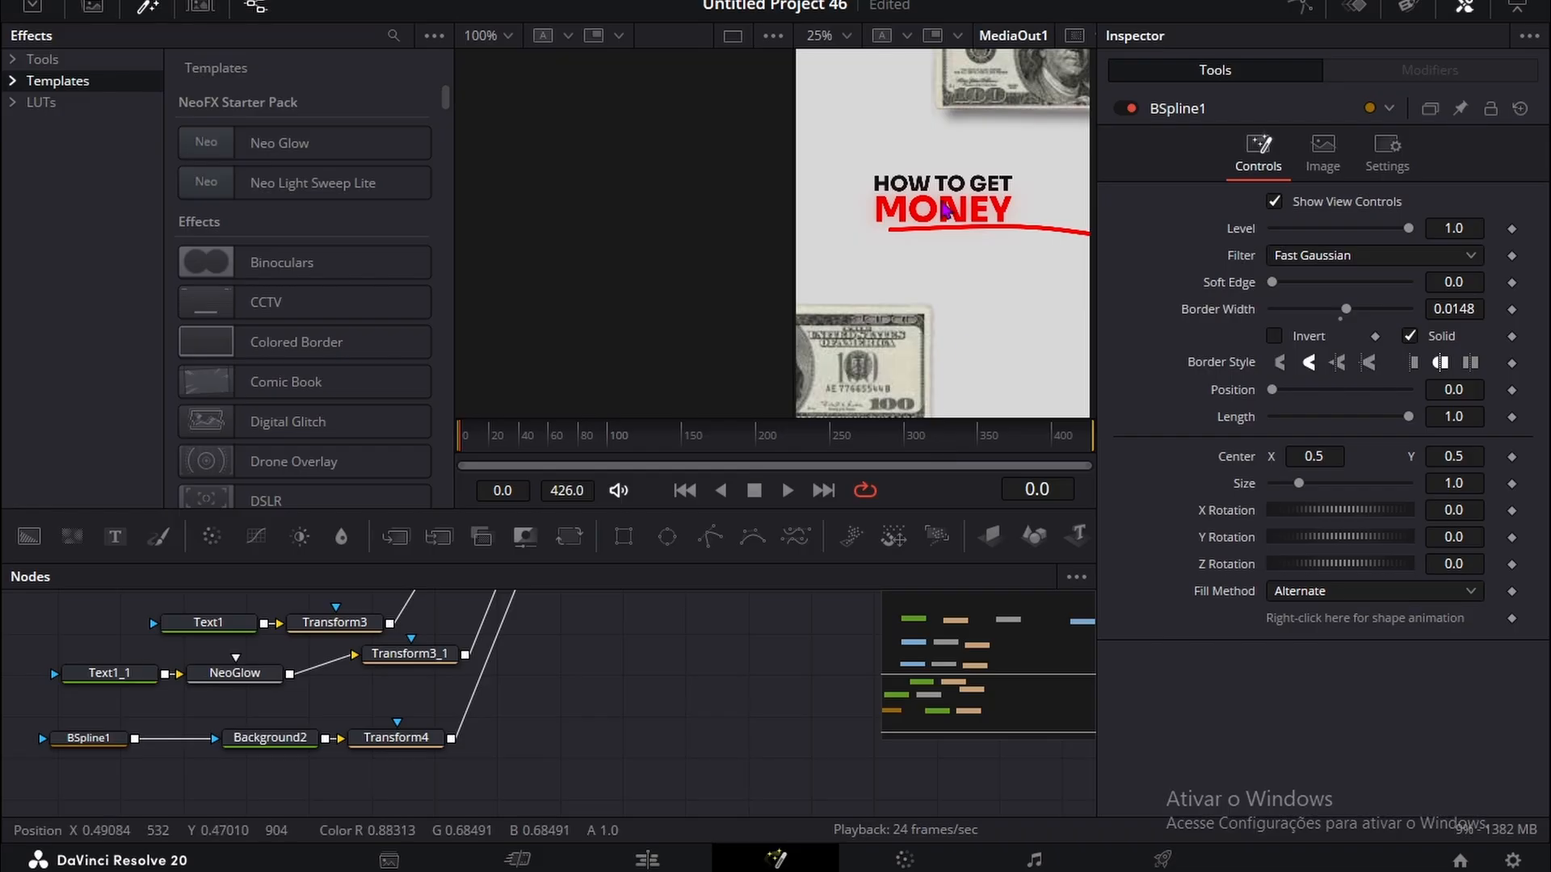
scroll(941, 205, down, 1)
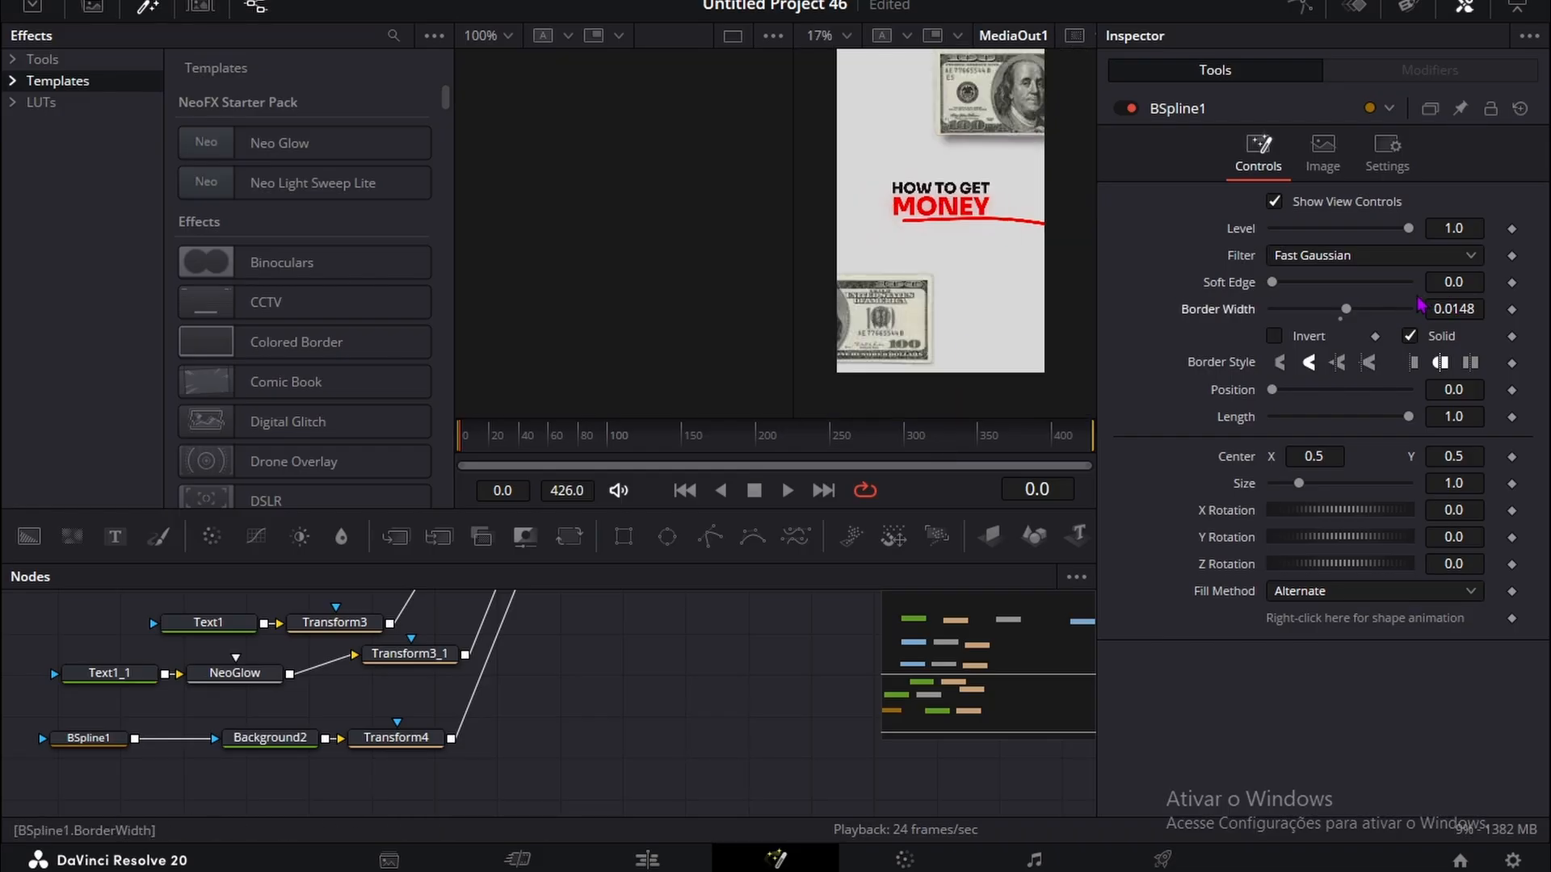
scroll(1014, 204, up, 4)
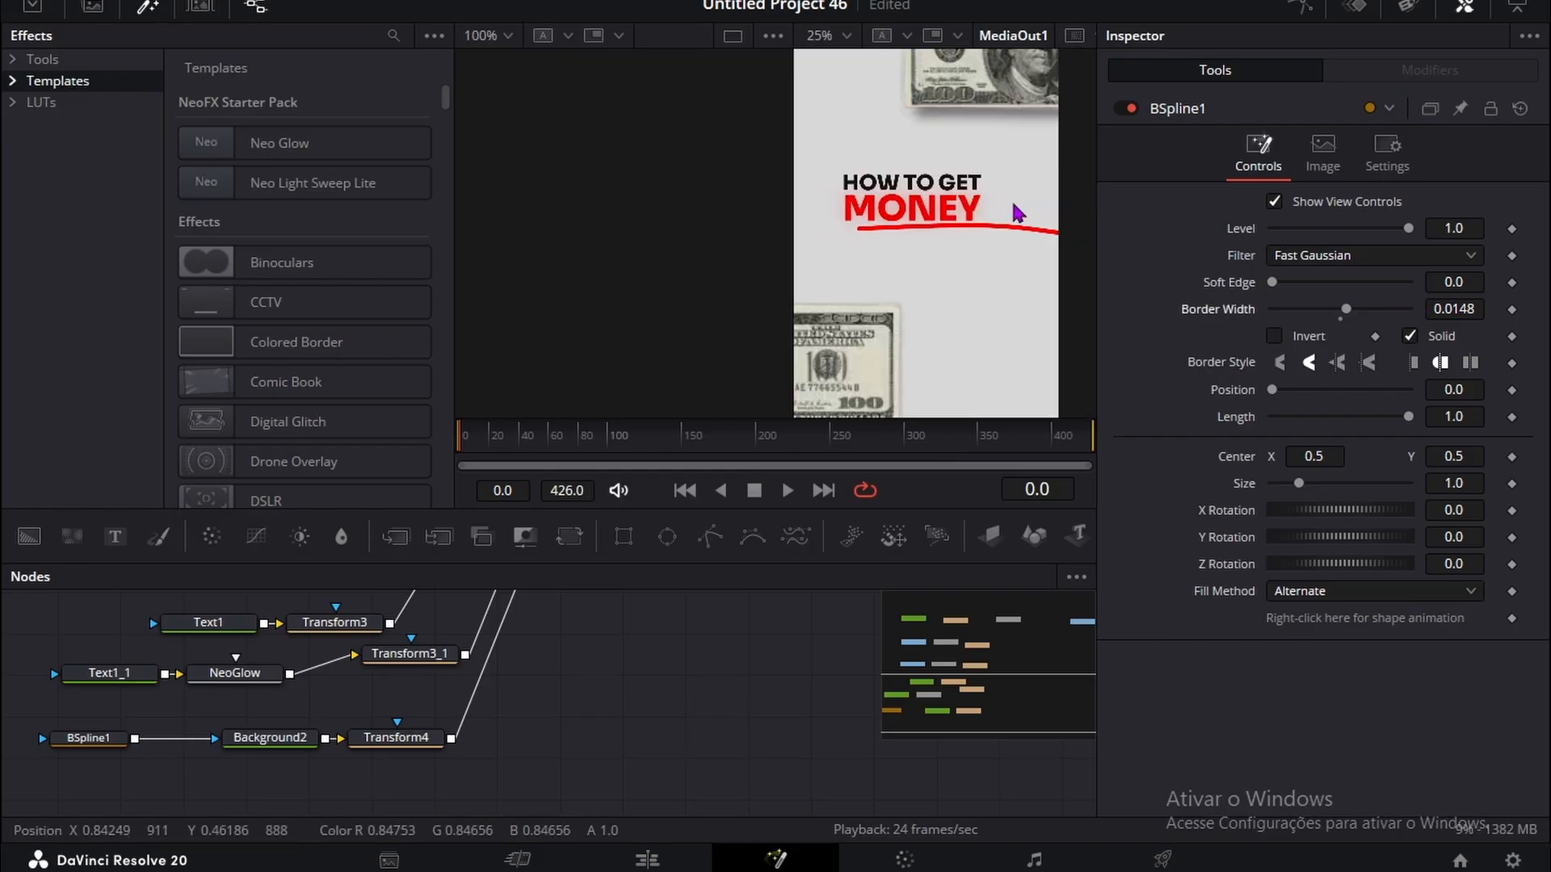
drag(1456, 308, 1447, 308)
scroll(1022, 261, down, 4)
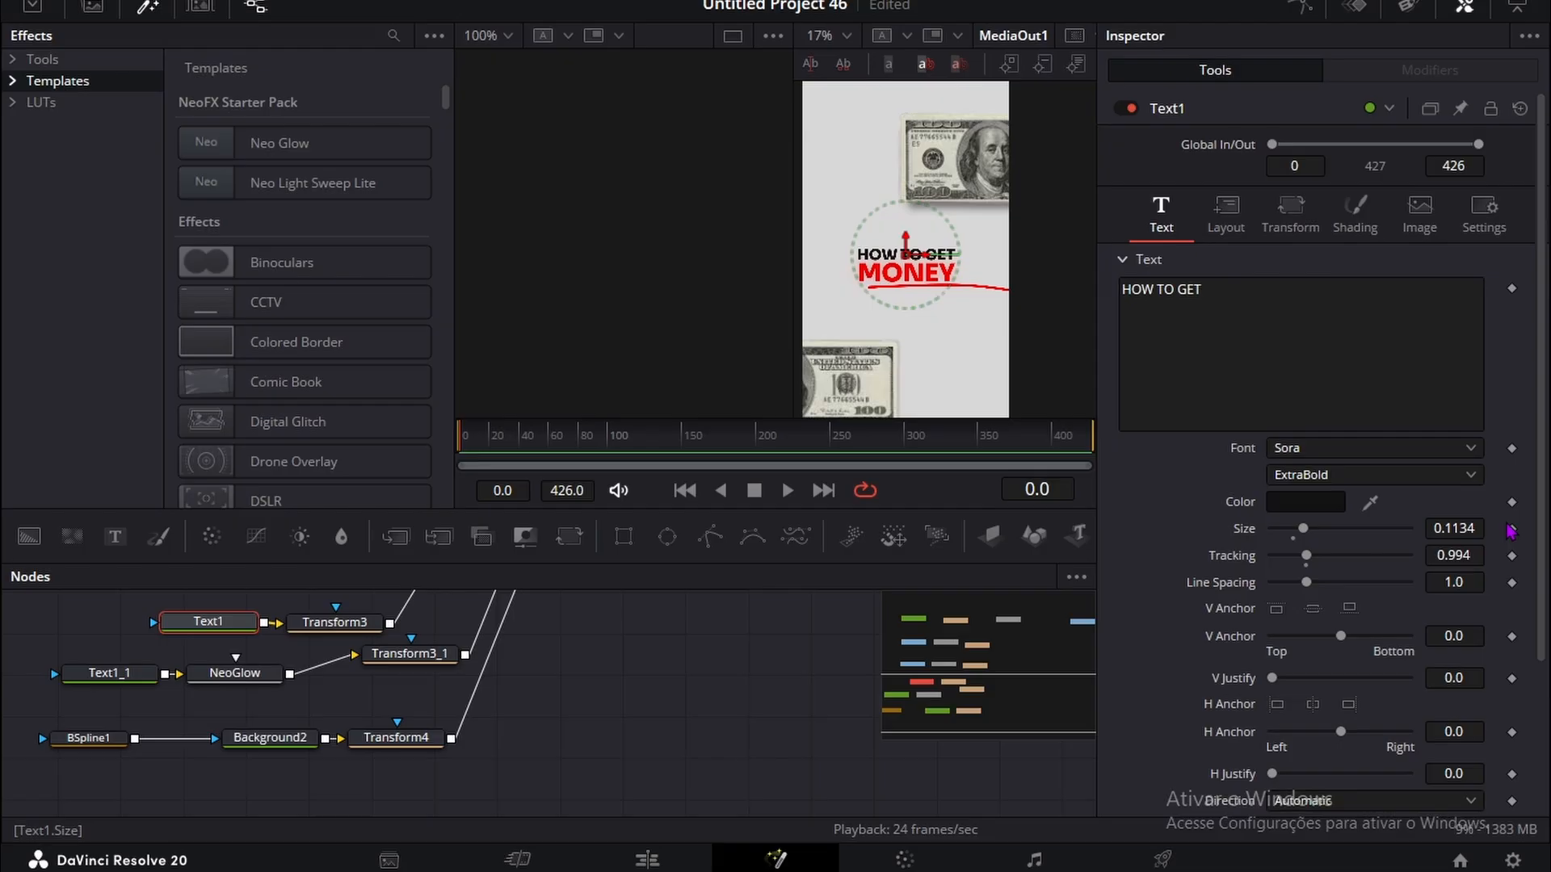
Step: Animate the HOW TO GET text's Size from 0.0 at frame 0 to 0.1134 around frame 24, and preview it
click(1511, 529)
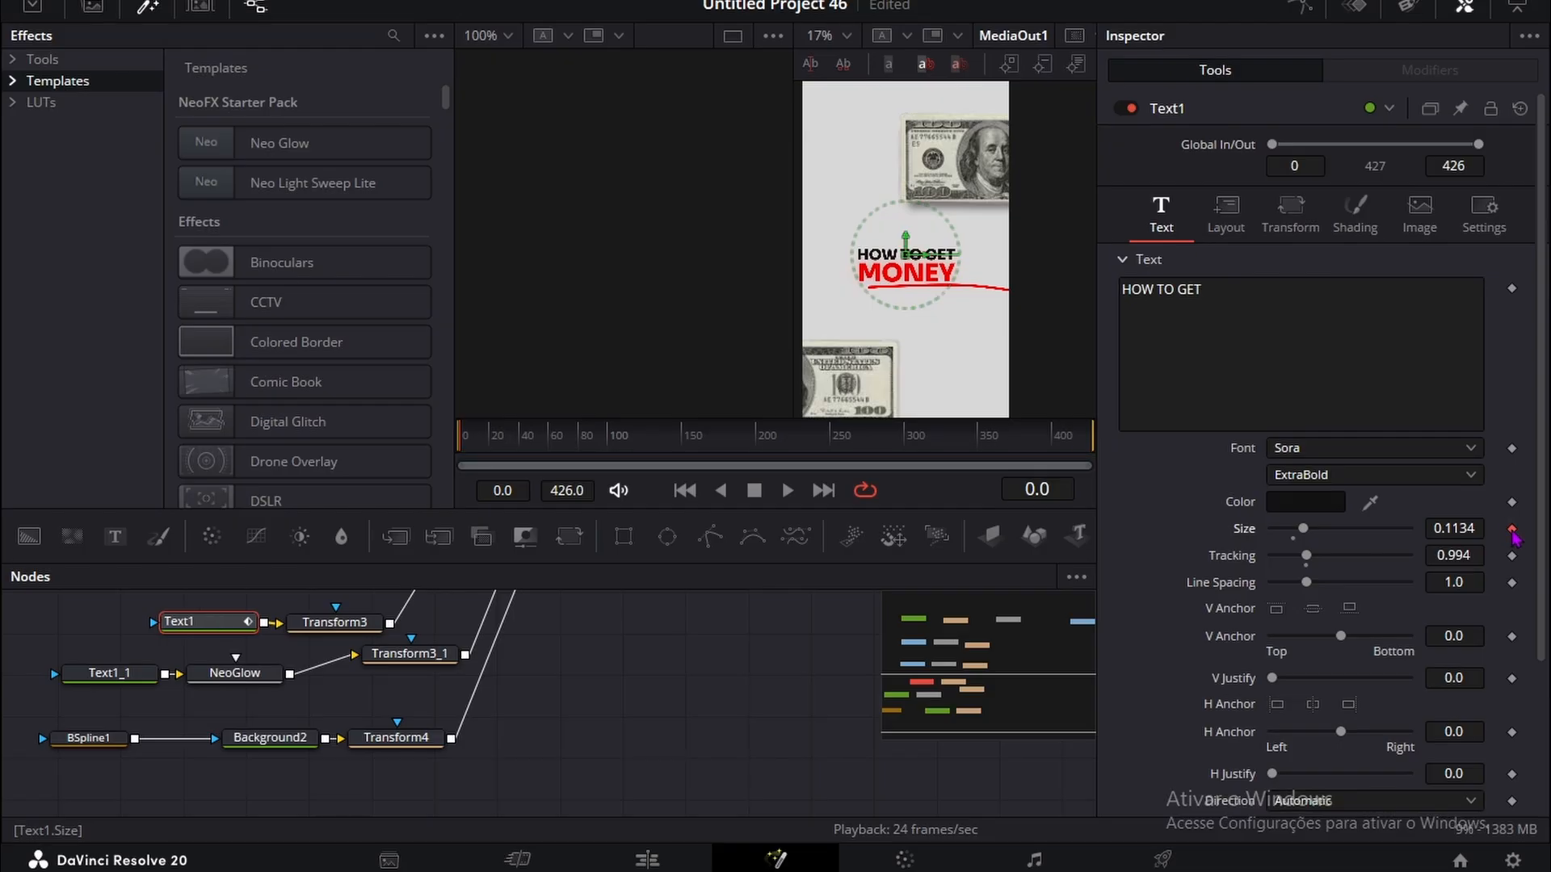
key(space)
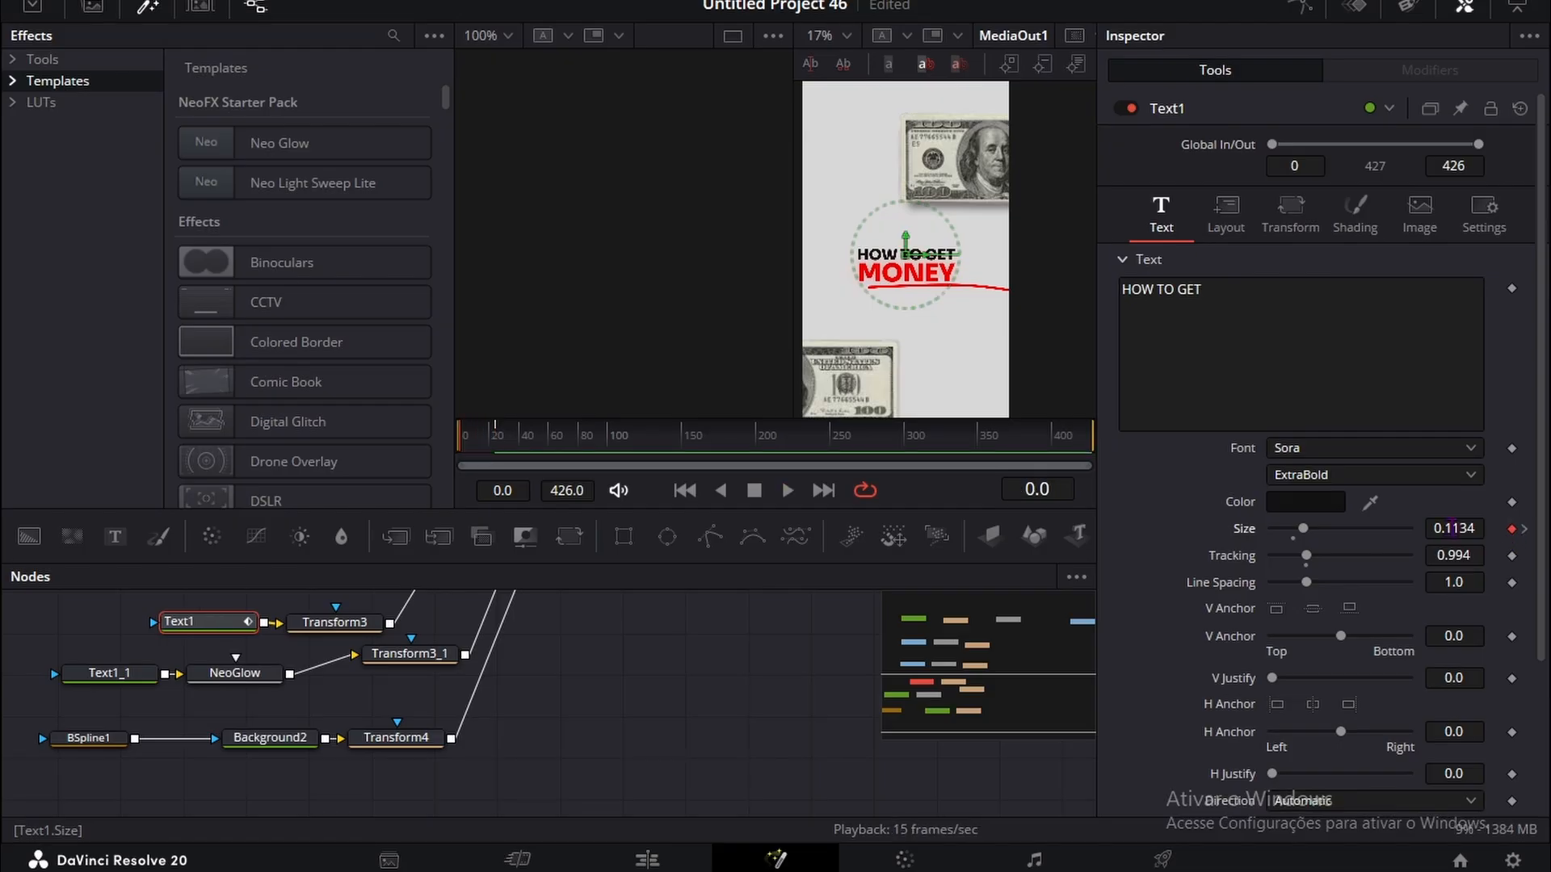
drag(1454, 528, 1373, 528)
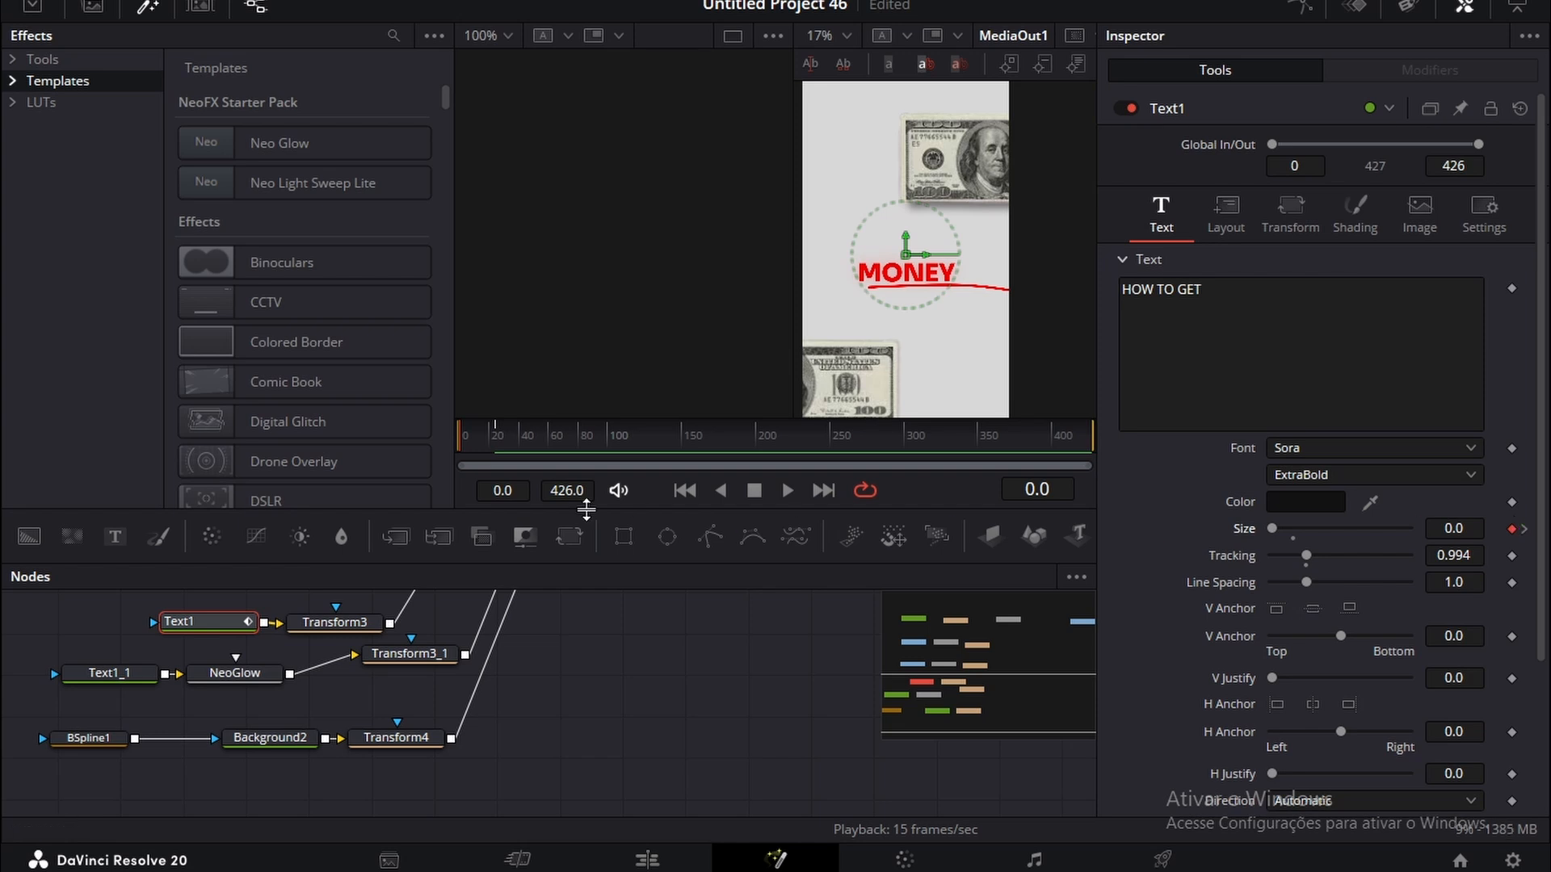
click(474, 440)
drag(514, 445, 398, 460)
key(space)
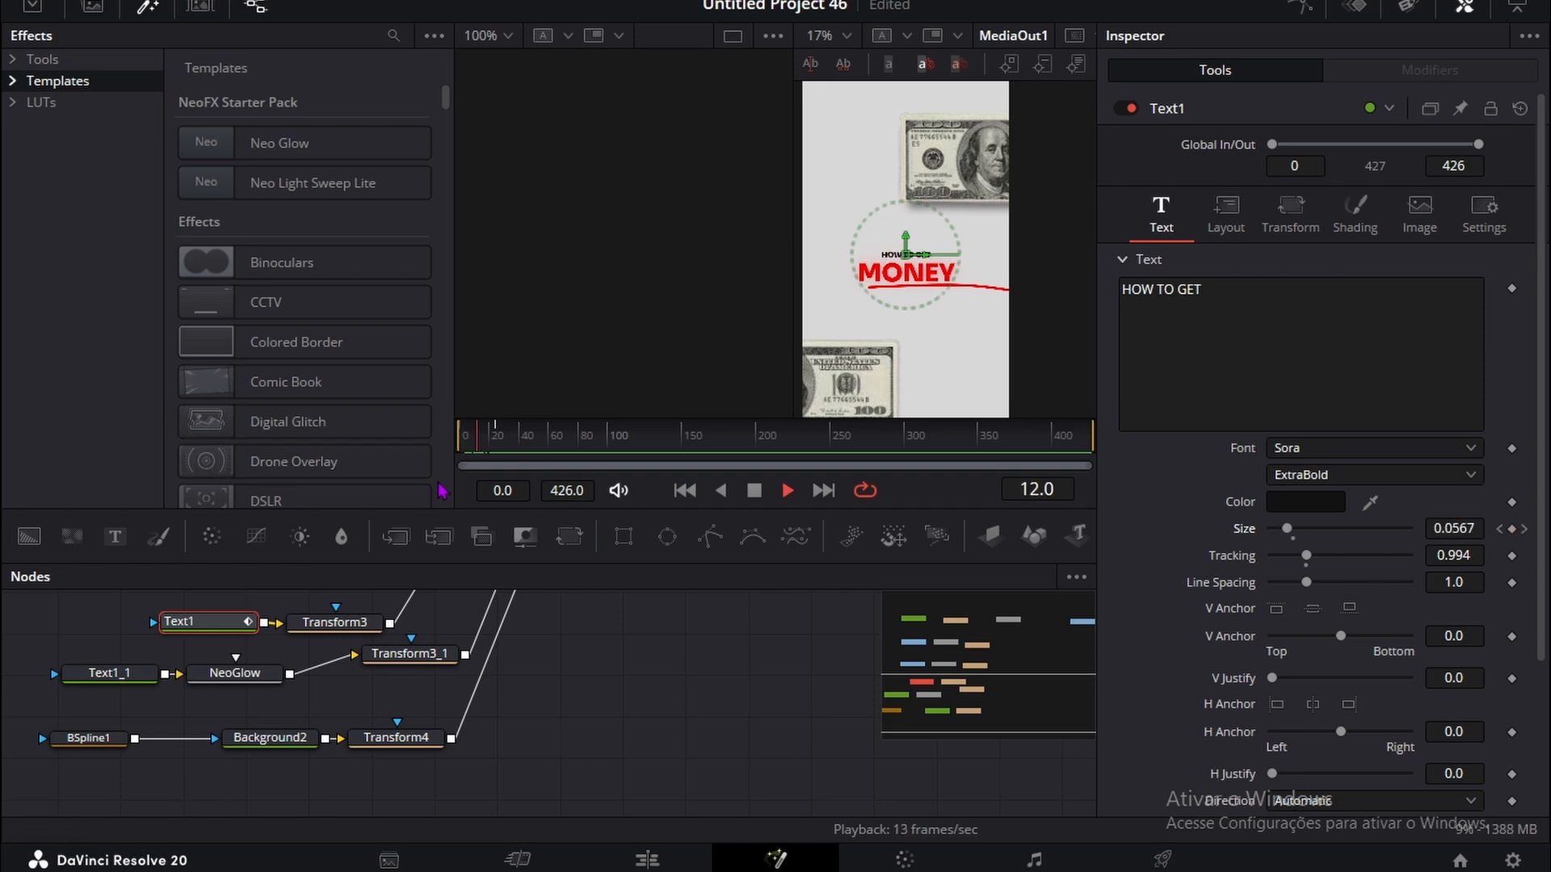
key(space)
Step: Add a Follower modifier to the MONEY text in Text1_1 and open the modifier's Shading settings
click(118, 684)
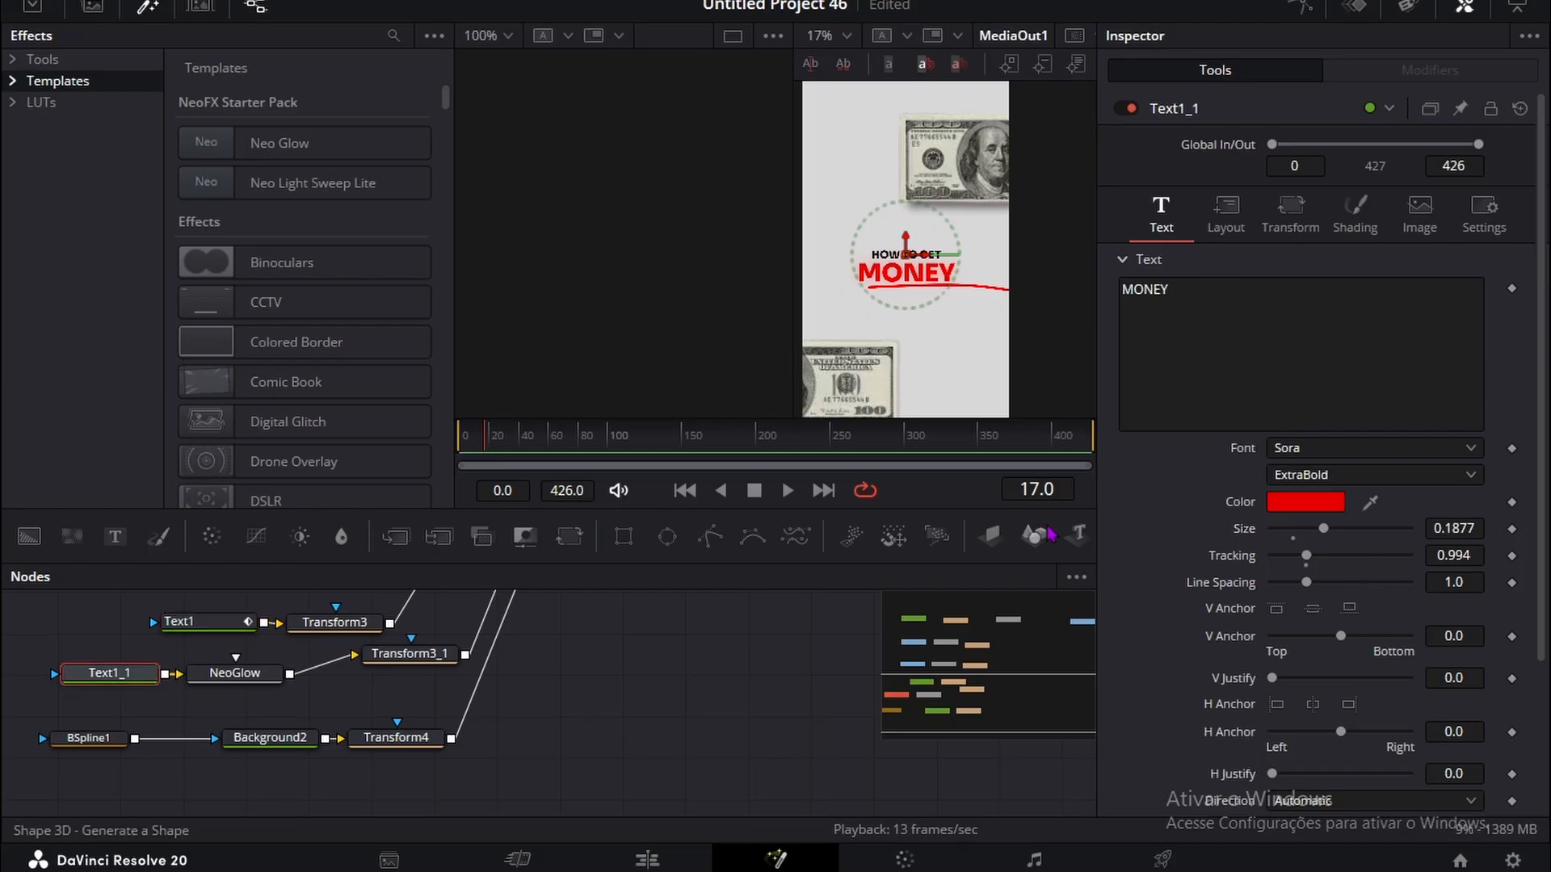
right_click(1177, 342)
click(1228, 478)
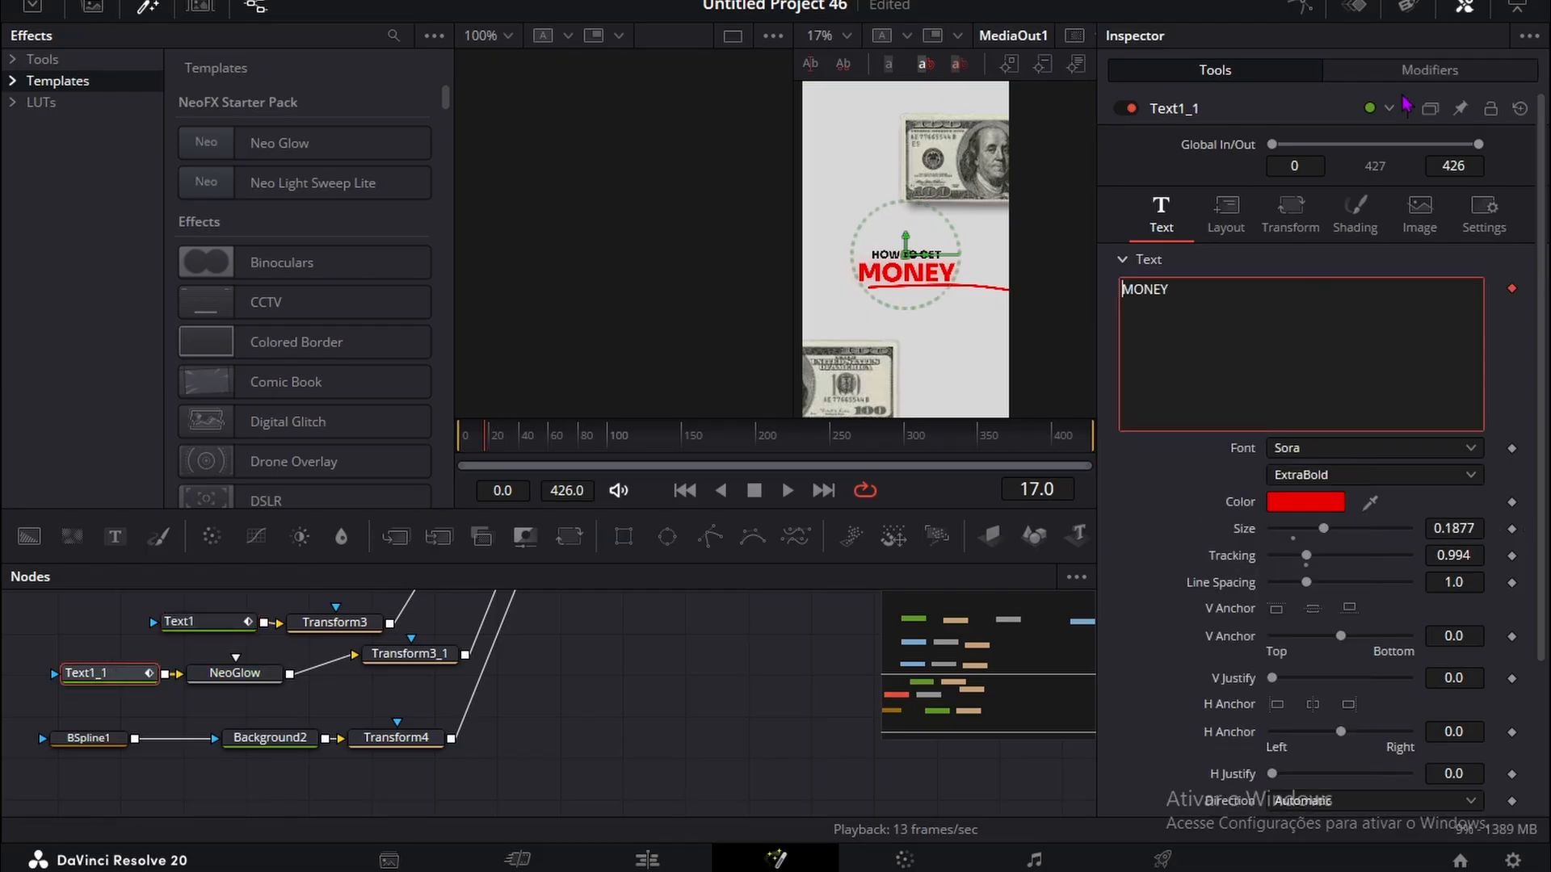
click(1429, 71)
click(1386, 153)
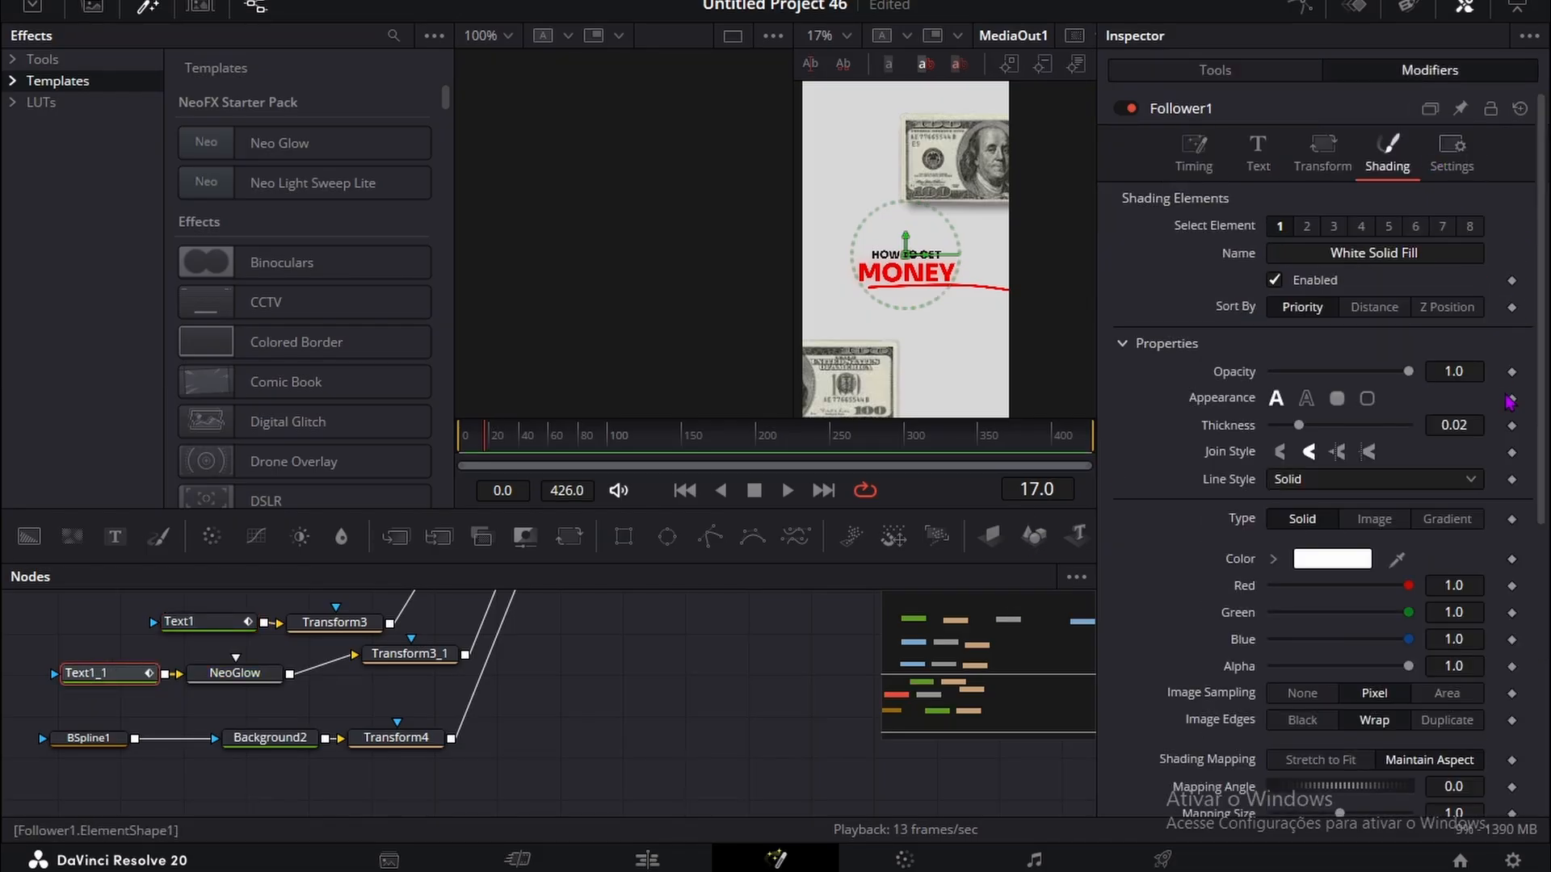
Step: At frame 17, keyframe Follower1's shading Offset and set its keyframed Opacity to 0.0
scroll(1443, 634, down, 5)
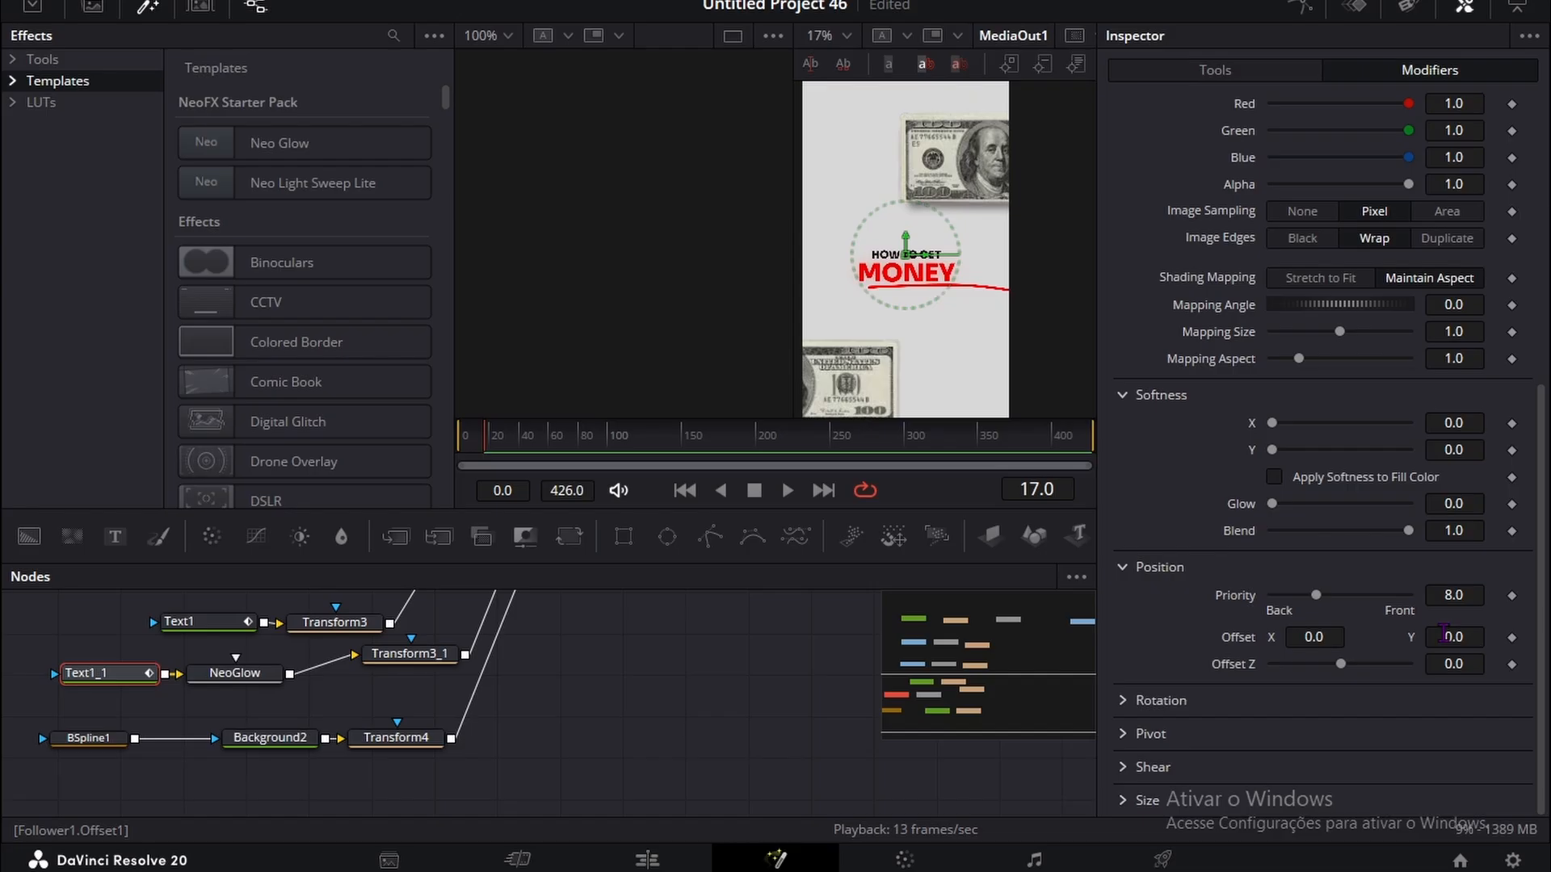
click(1511, 637)
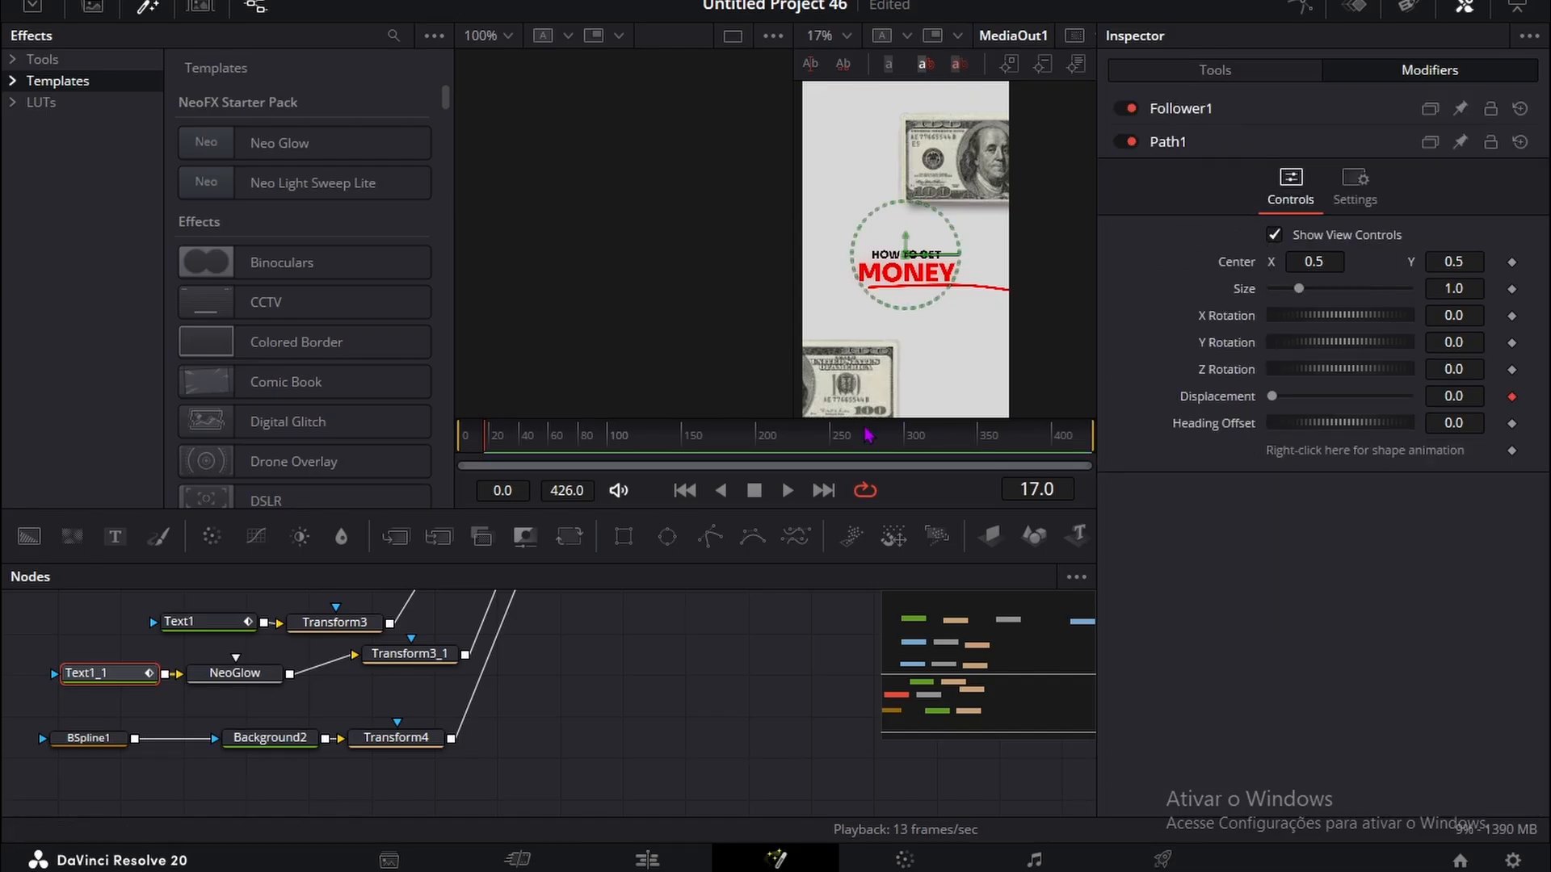
click(1177, 111)
drag(1460, 378, 1377, 377)
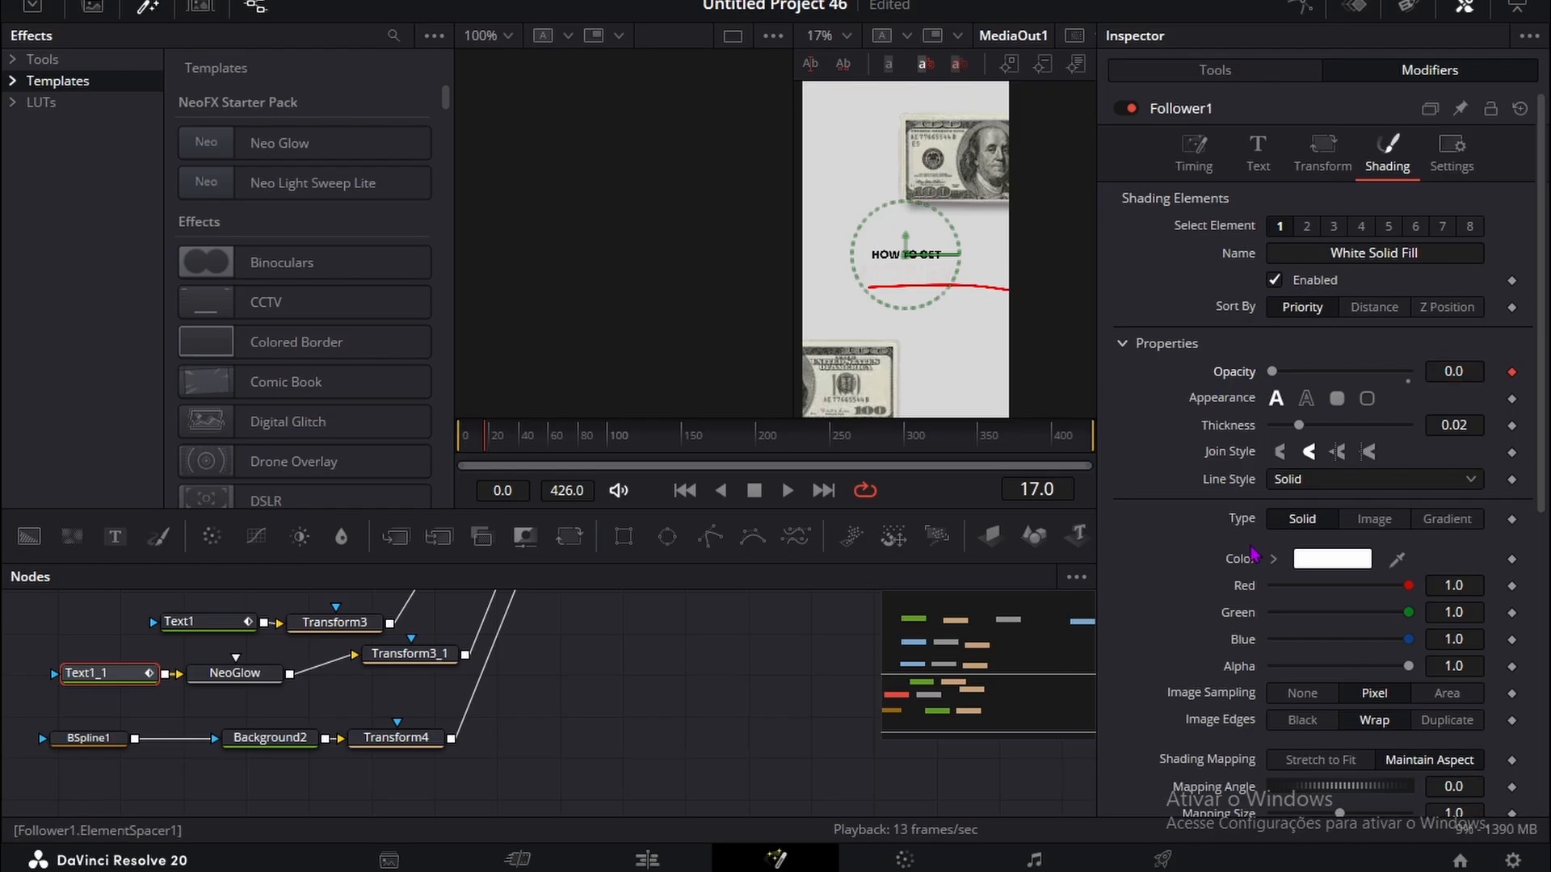
scroll(1377, 620, down, 5)
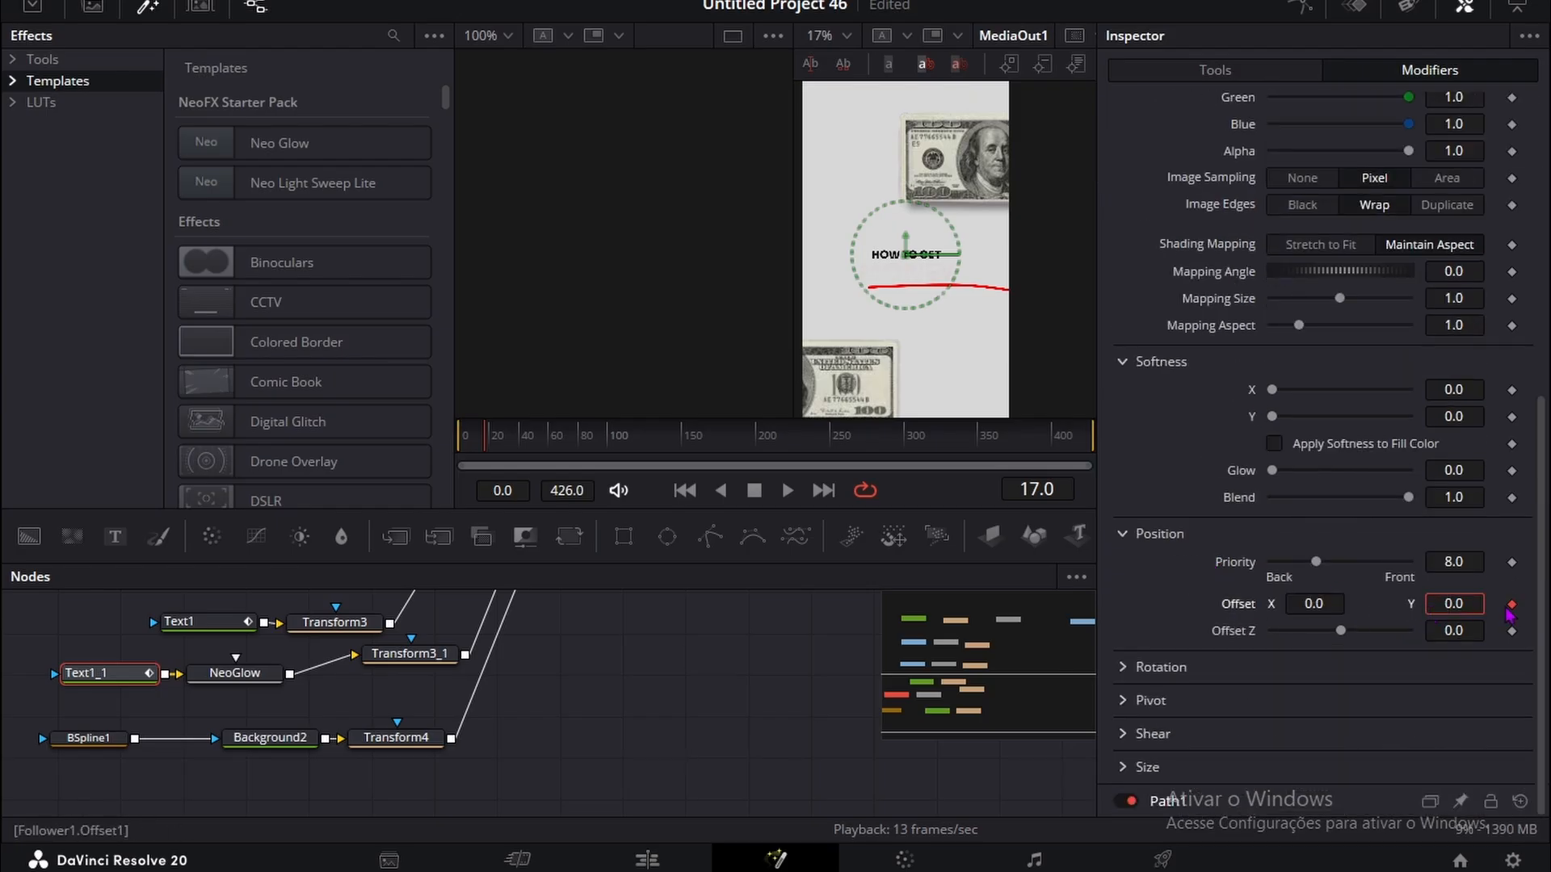
text(-)
Step: At frame 33, keyframe Follower1's shading Offset at 0.0 and its Opacity at 1.0
drag(482, 439, 504, 440)
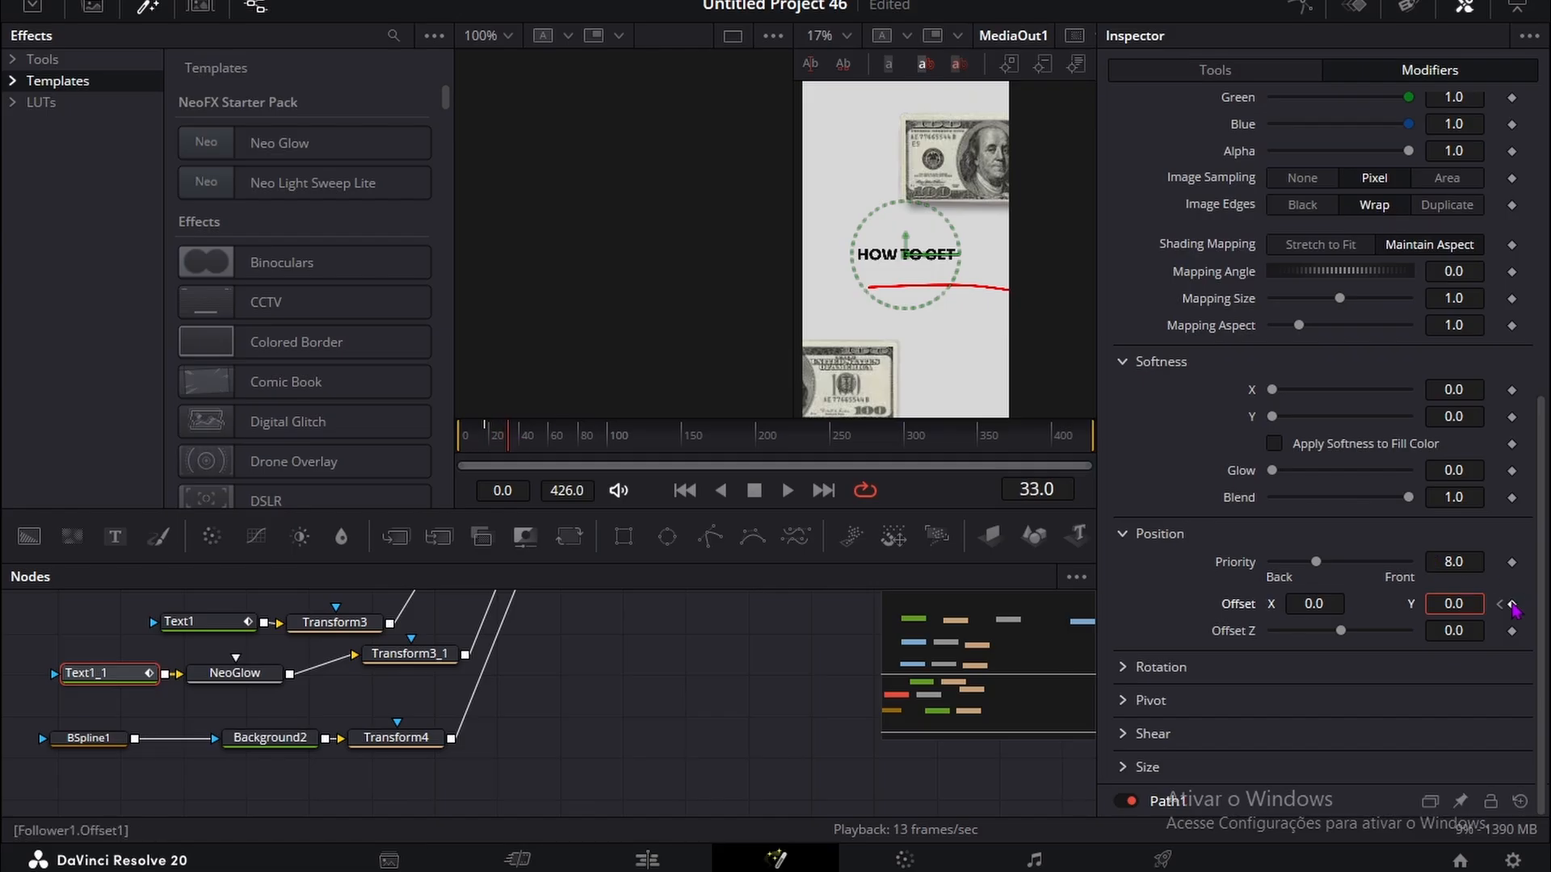
scroll(1523, 485, up, 10)
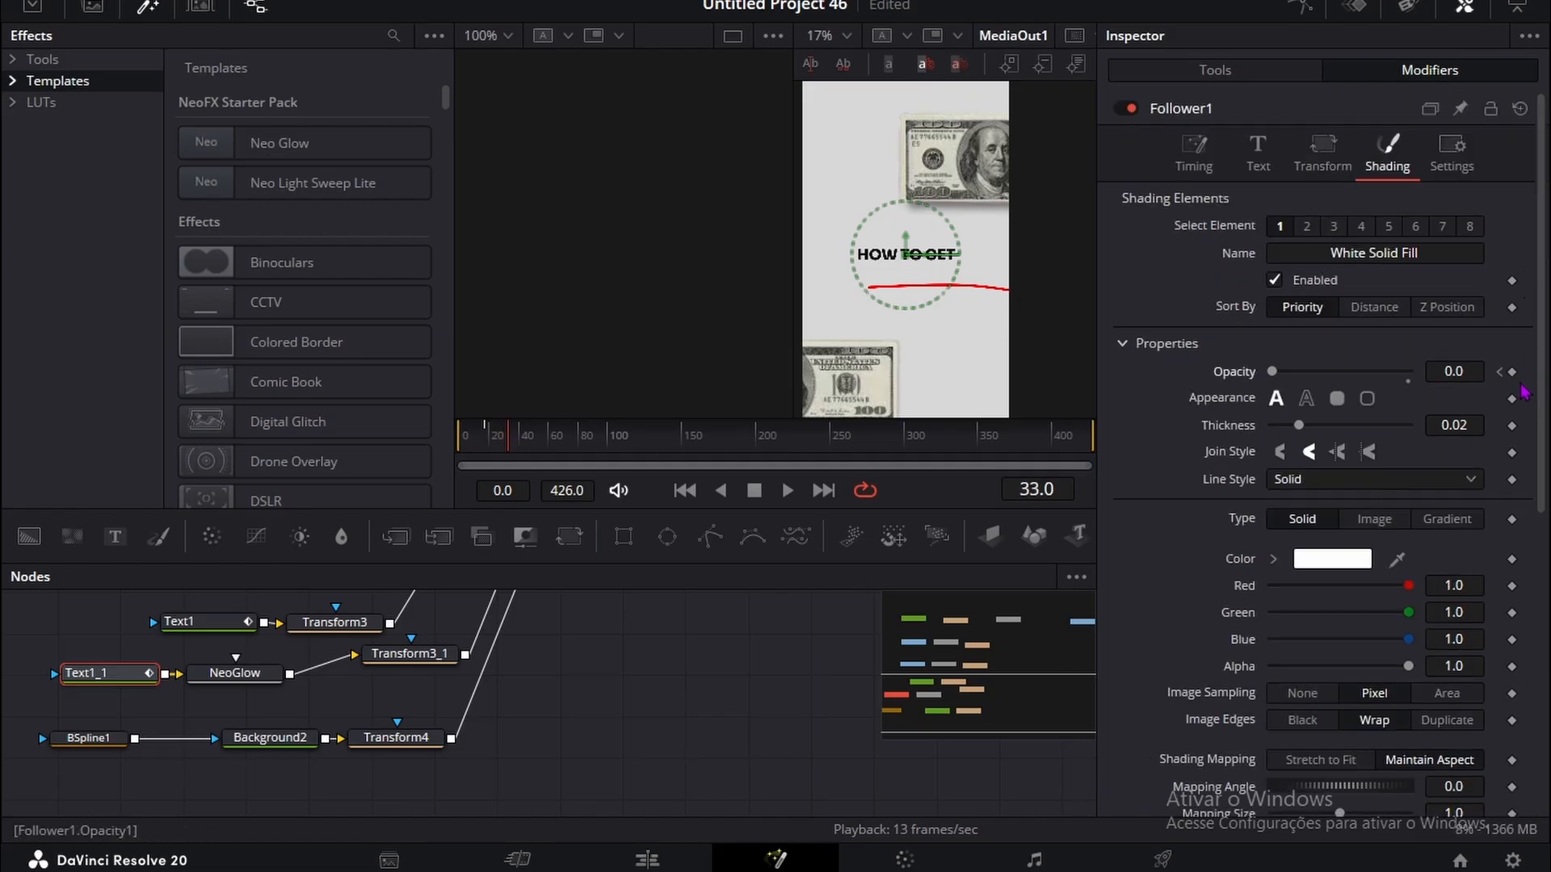
drag(1457, 371, 1544, 371)
scroll(1292, 501, down, 6)
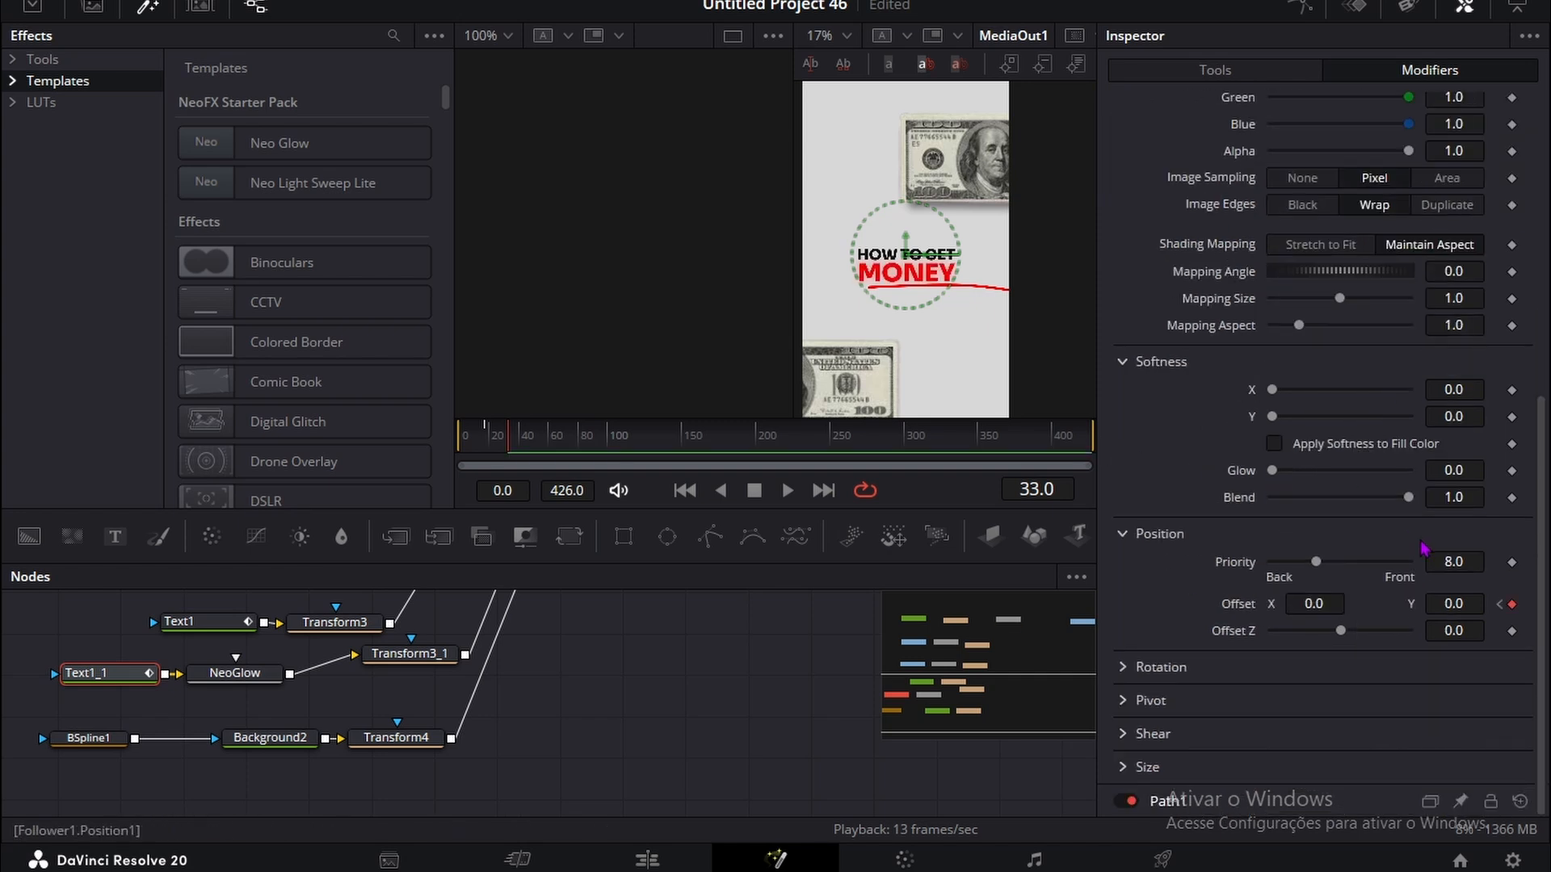
Step: Give Follower1 a negative Y Offset at the frame 17 keyframe and scrub through the MONEY reveal
click(1499, 604)
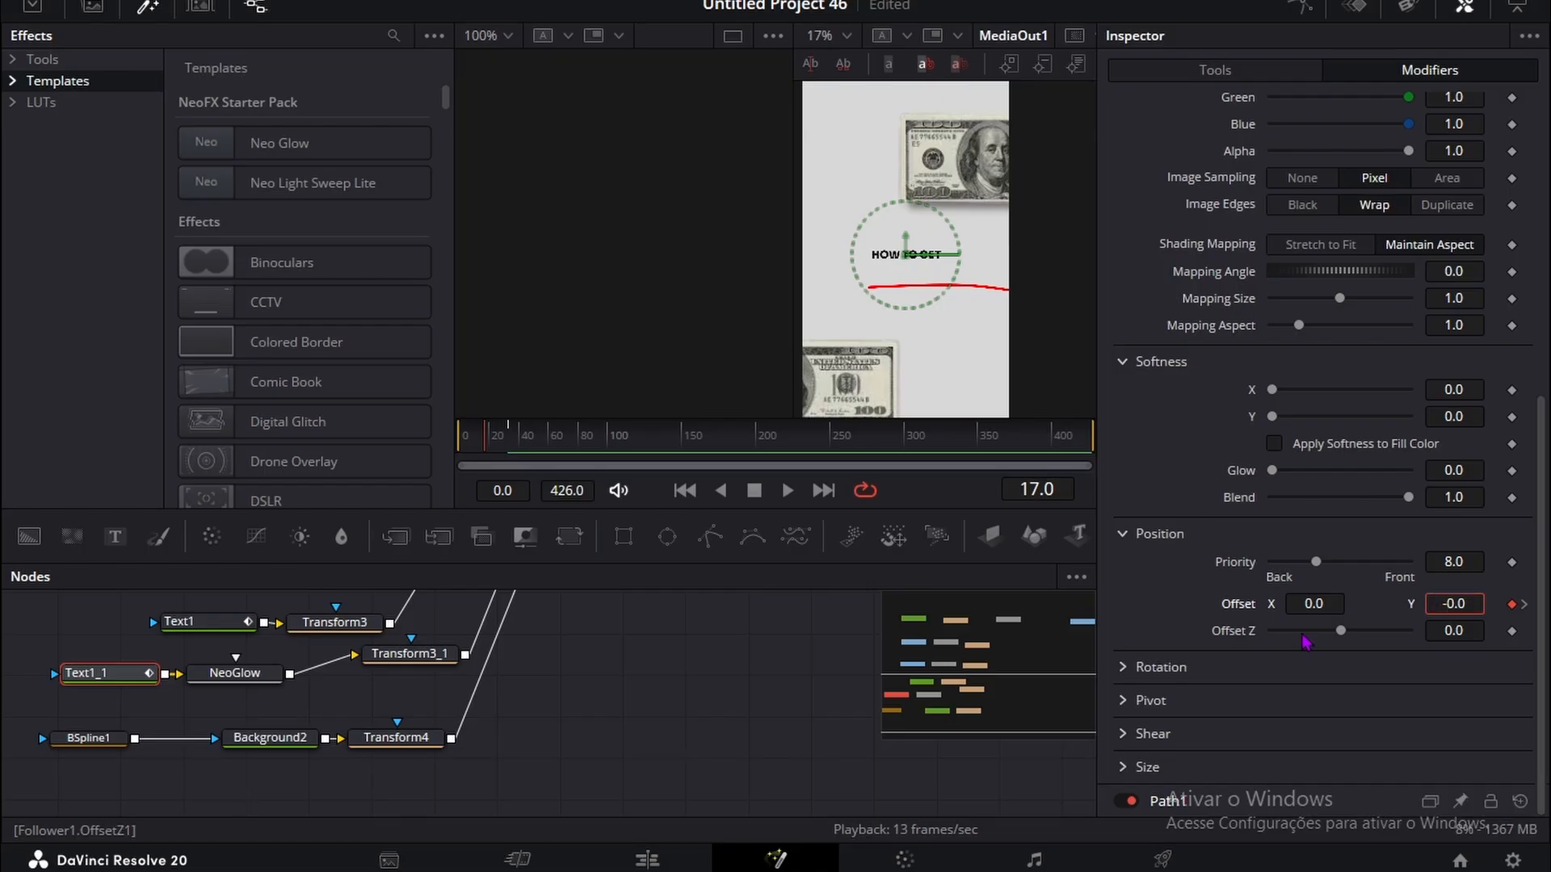
click(612, 745)
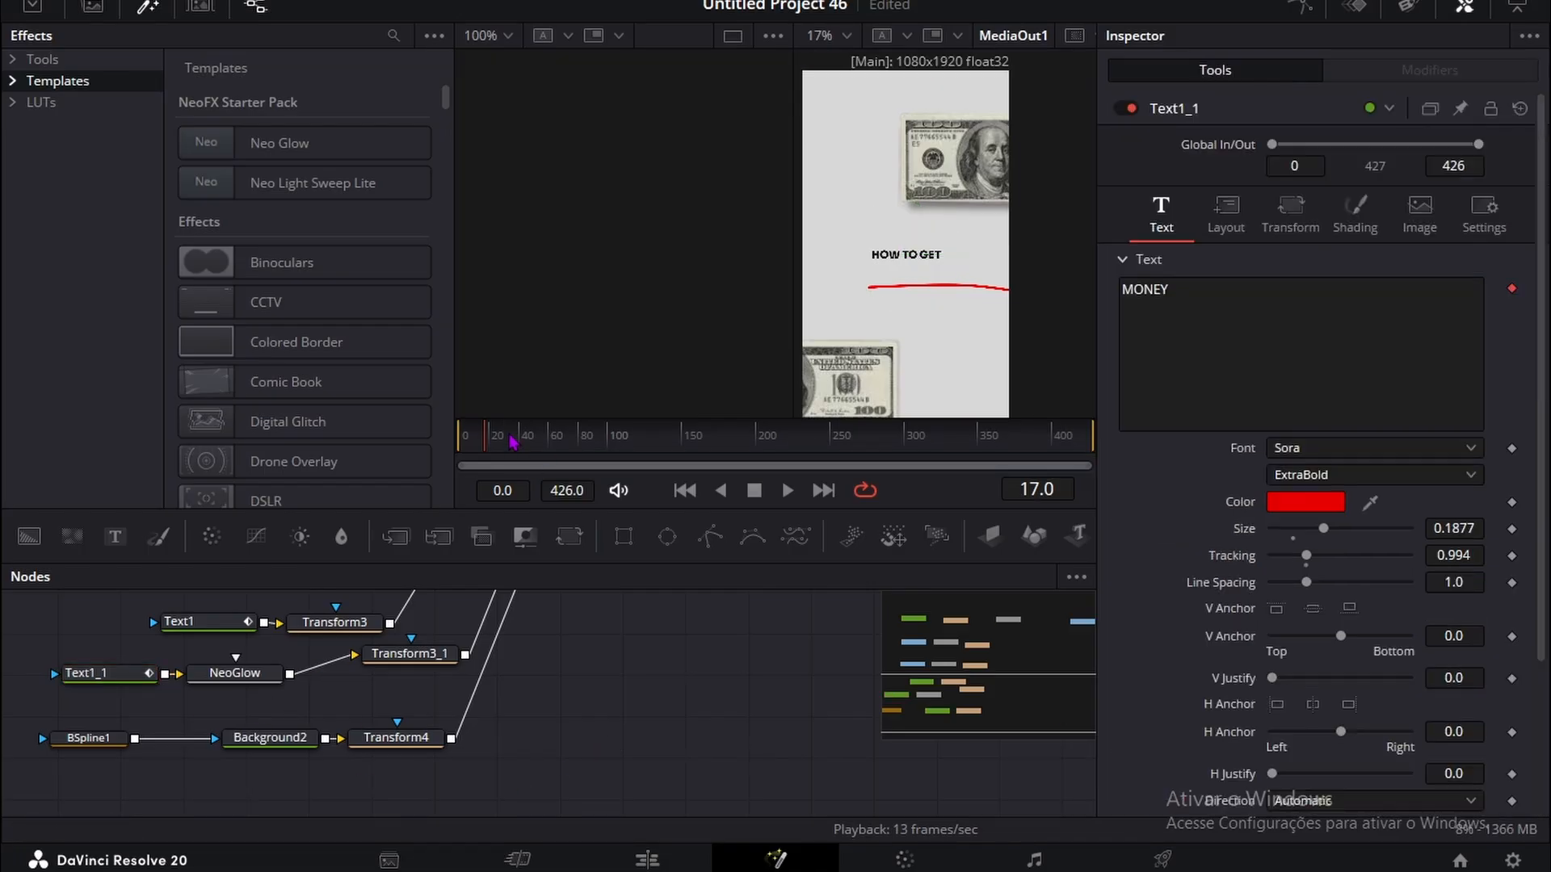
drag(487, 440, 521, 479)
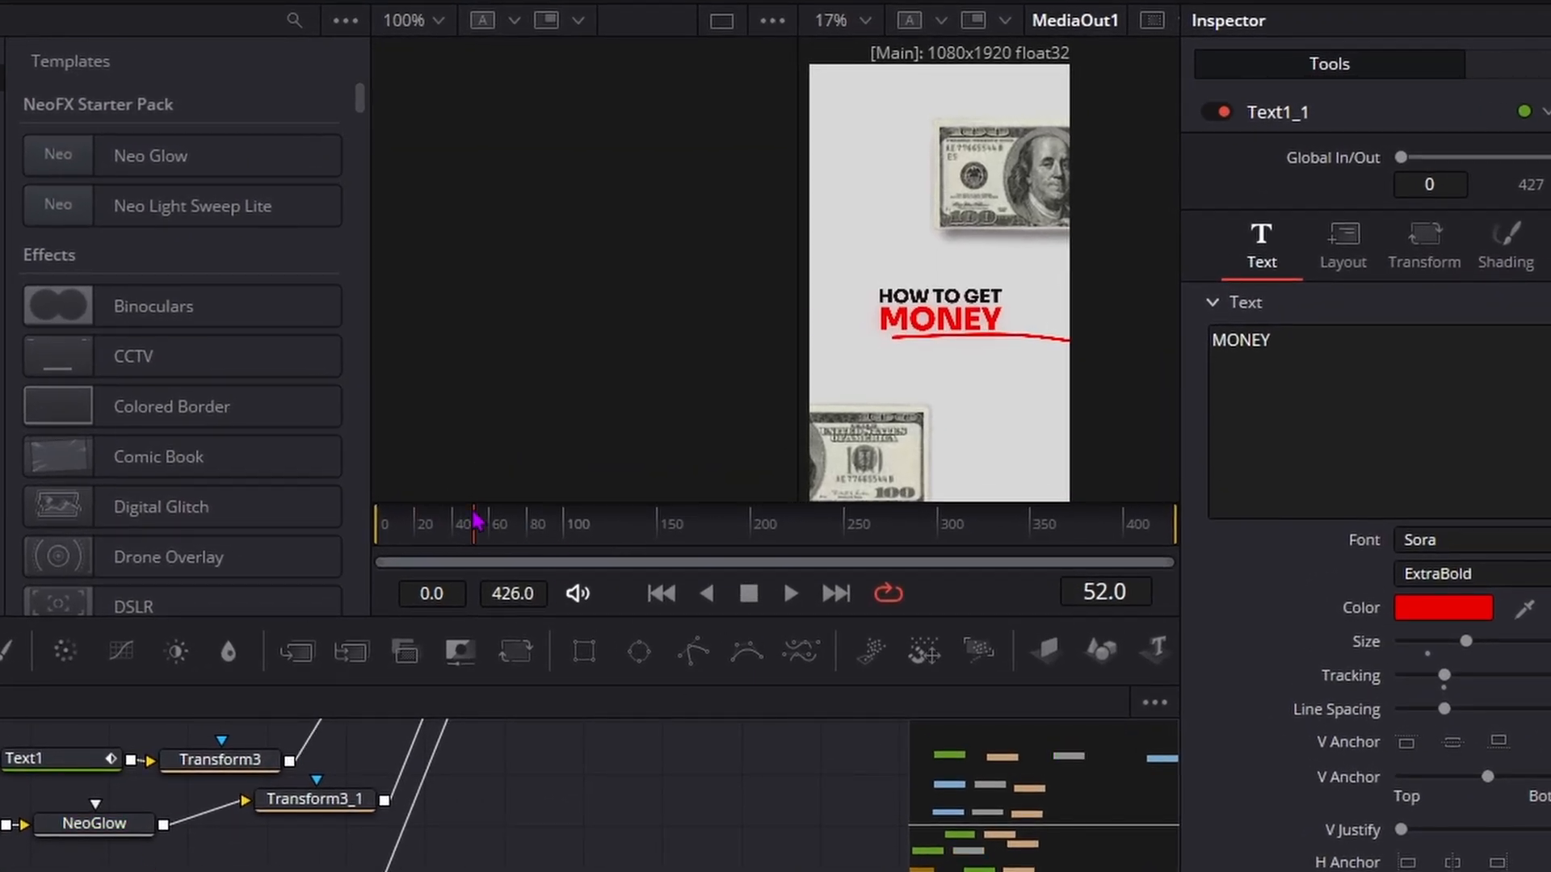
Step: Keyframe BSpline1's Length from 0.0 at frame 62 to 1.0 at frame 85
drag(481, 516, 496, 506)
click(63, 759)
click(1515, 418)
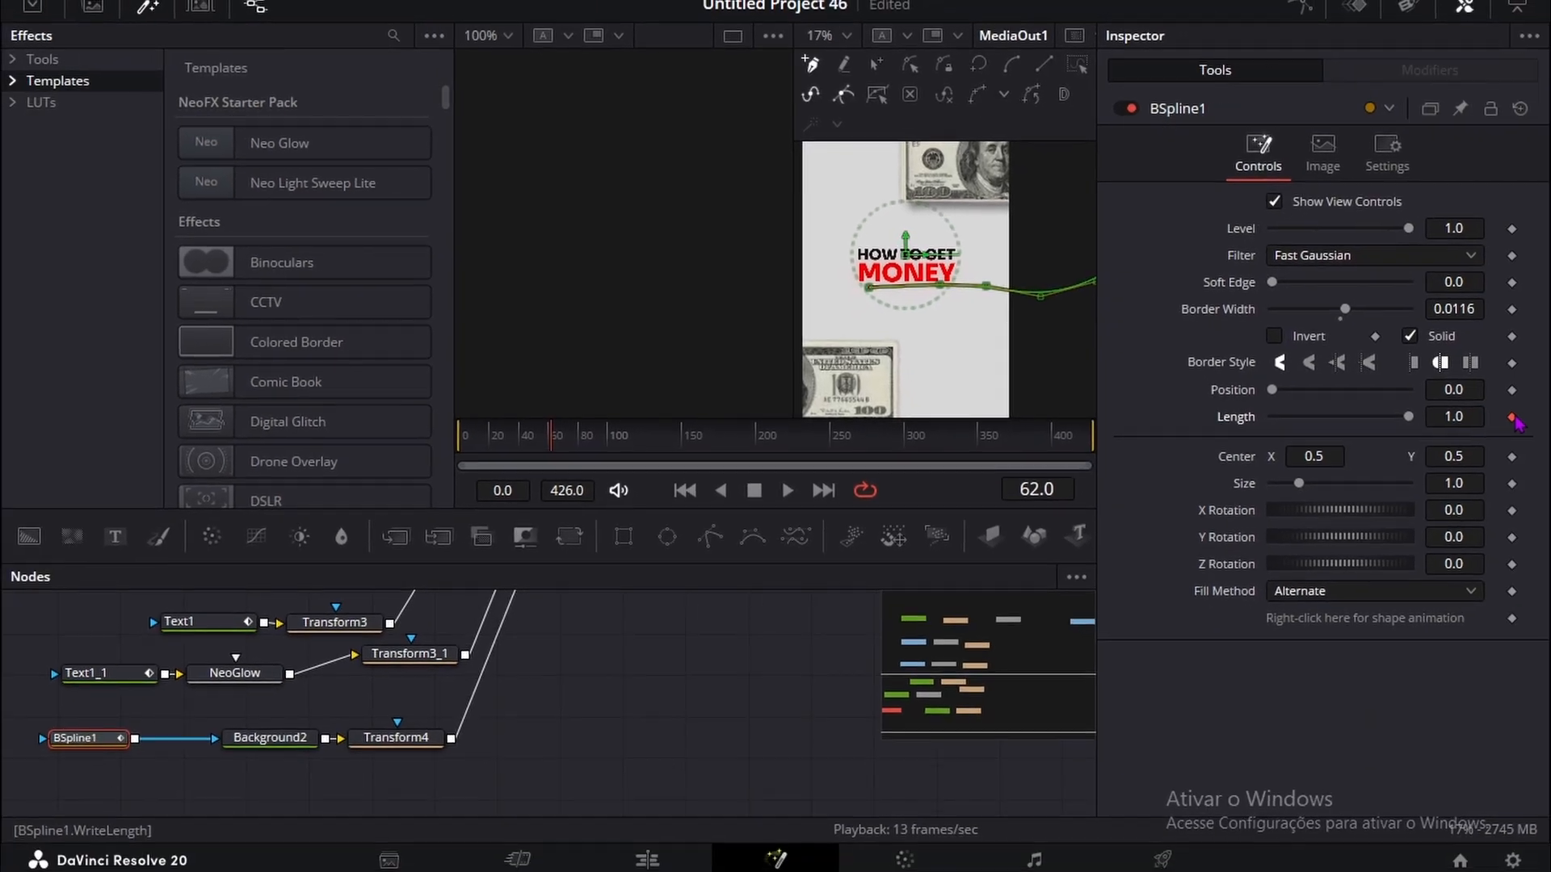
key(space)
click(1513, 416)
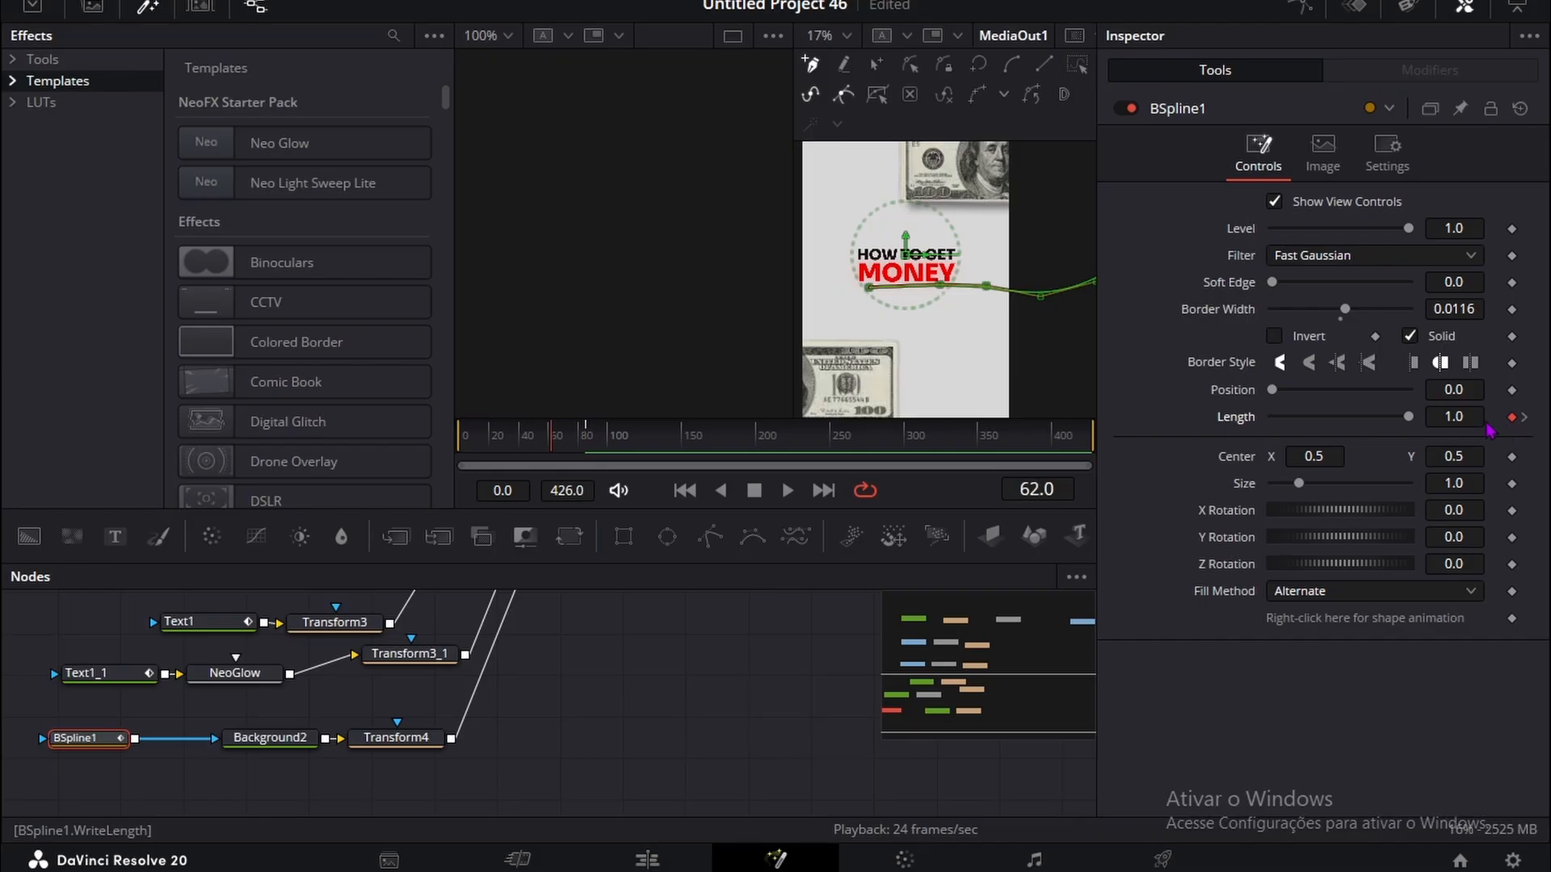
drag(1406, 417, 1322, 416)
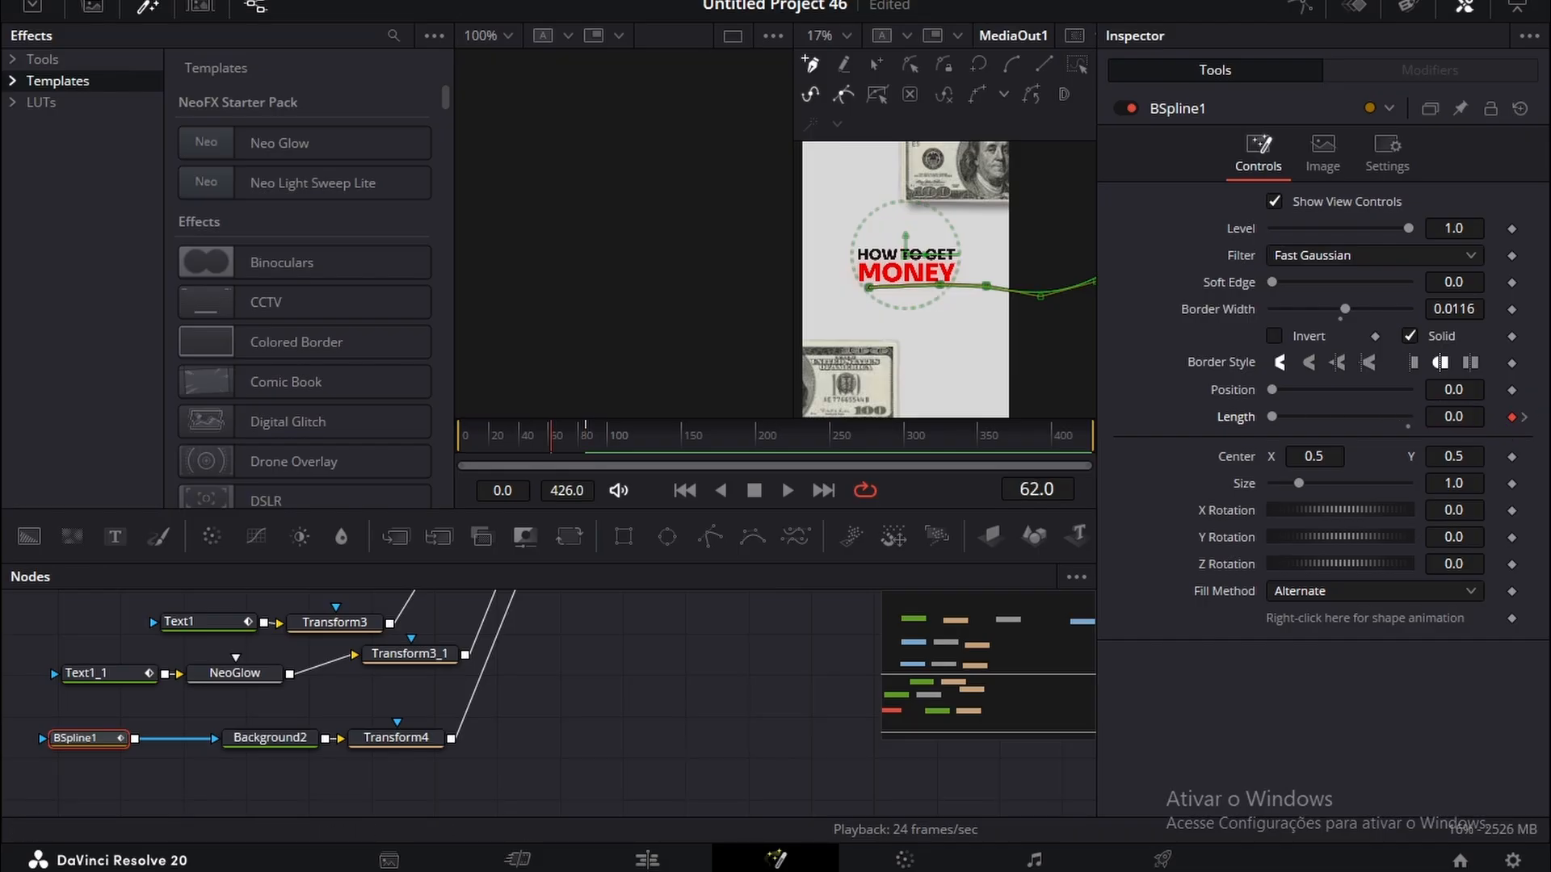
Step: Keyframe BSpline1's Level from 0.0 at frame 56 up to 1.0, and scrub through the underline animation
click(1512, 231)
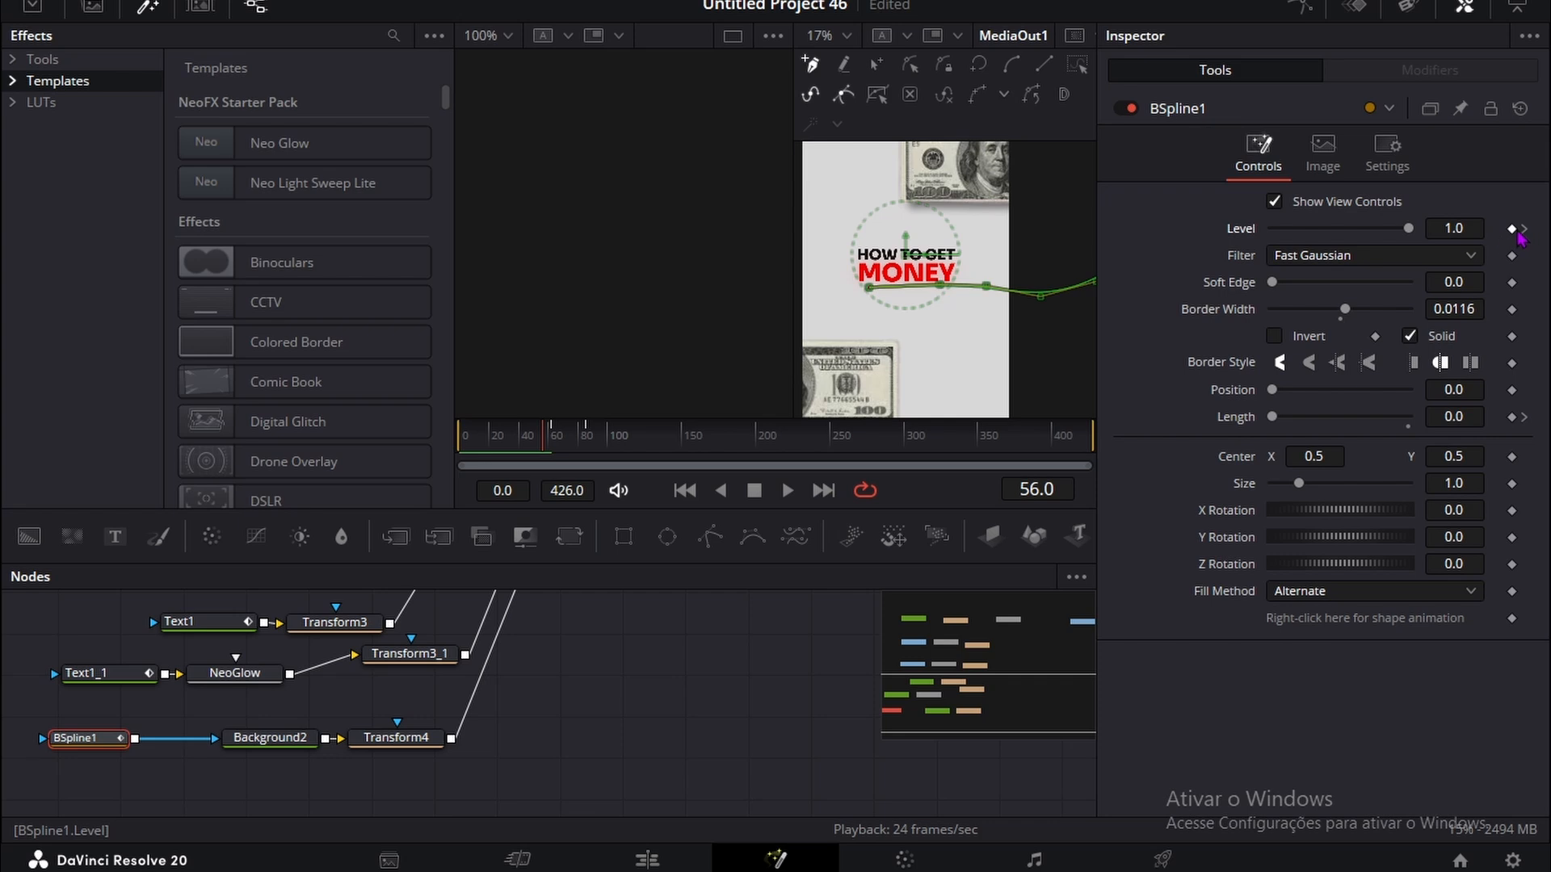
drag(1466, 229, 1386, 229)
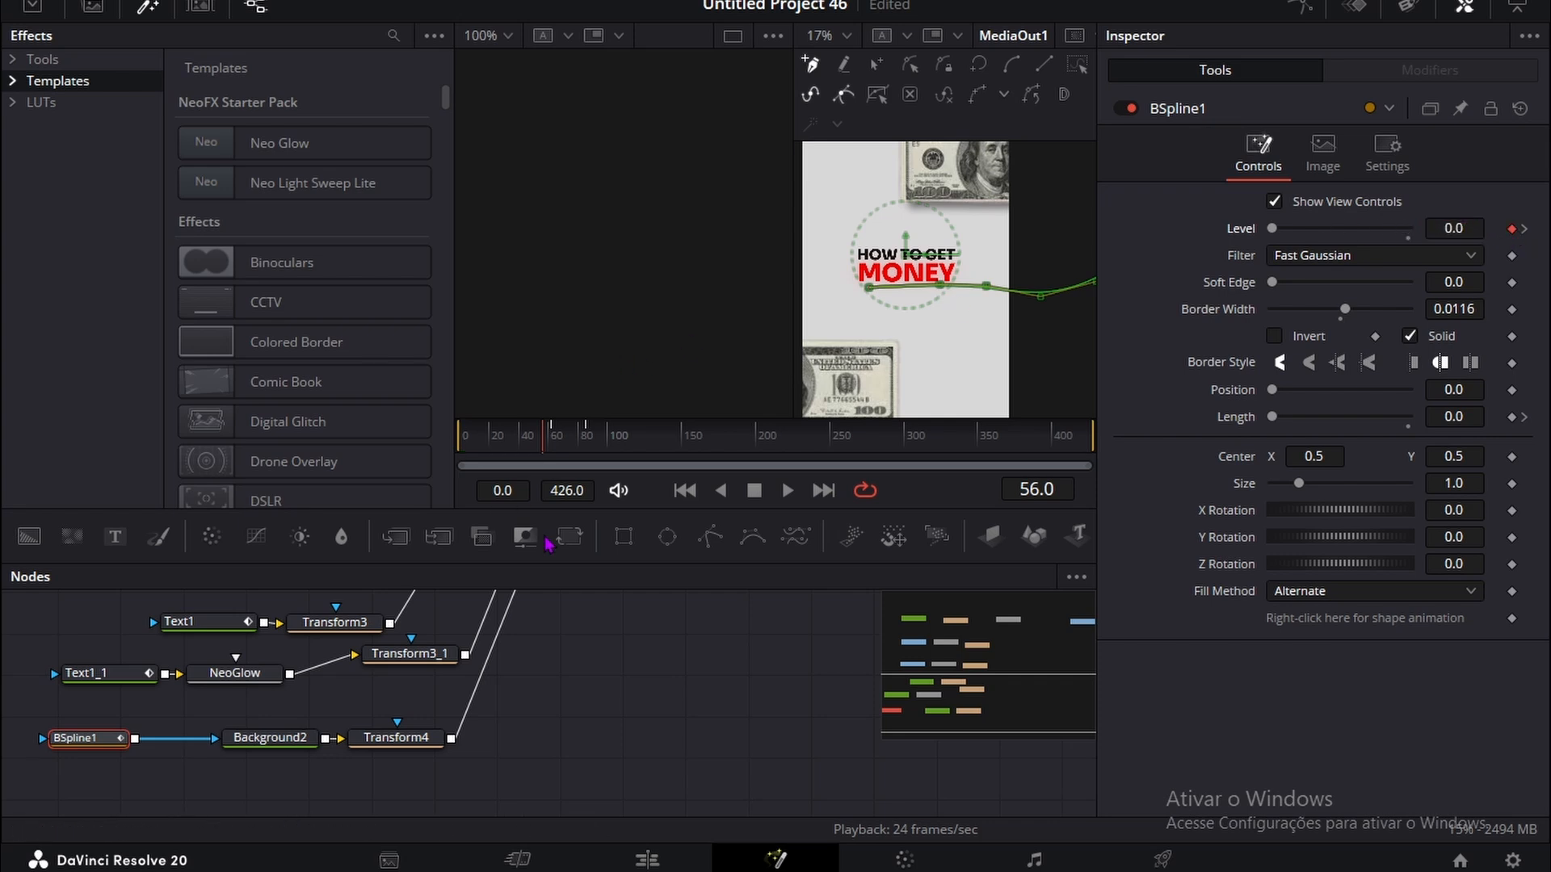
click(596, 793)
drag(564, 448, 594, 440)
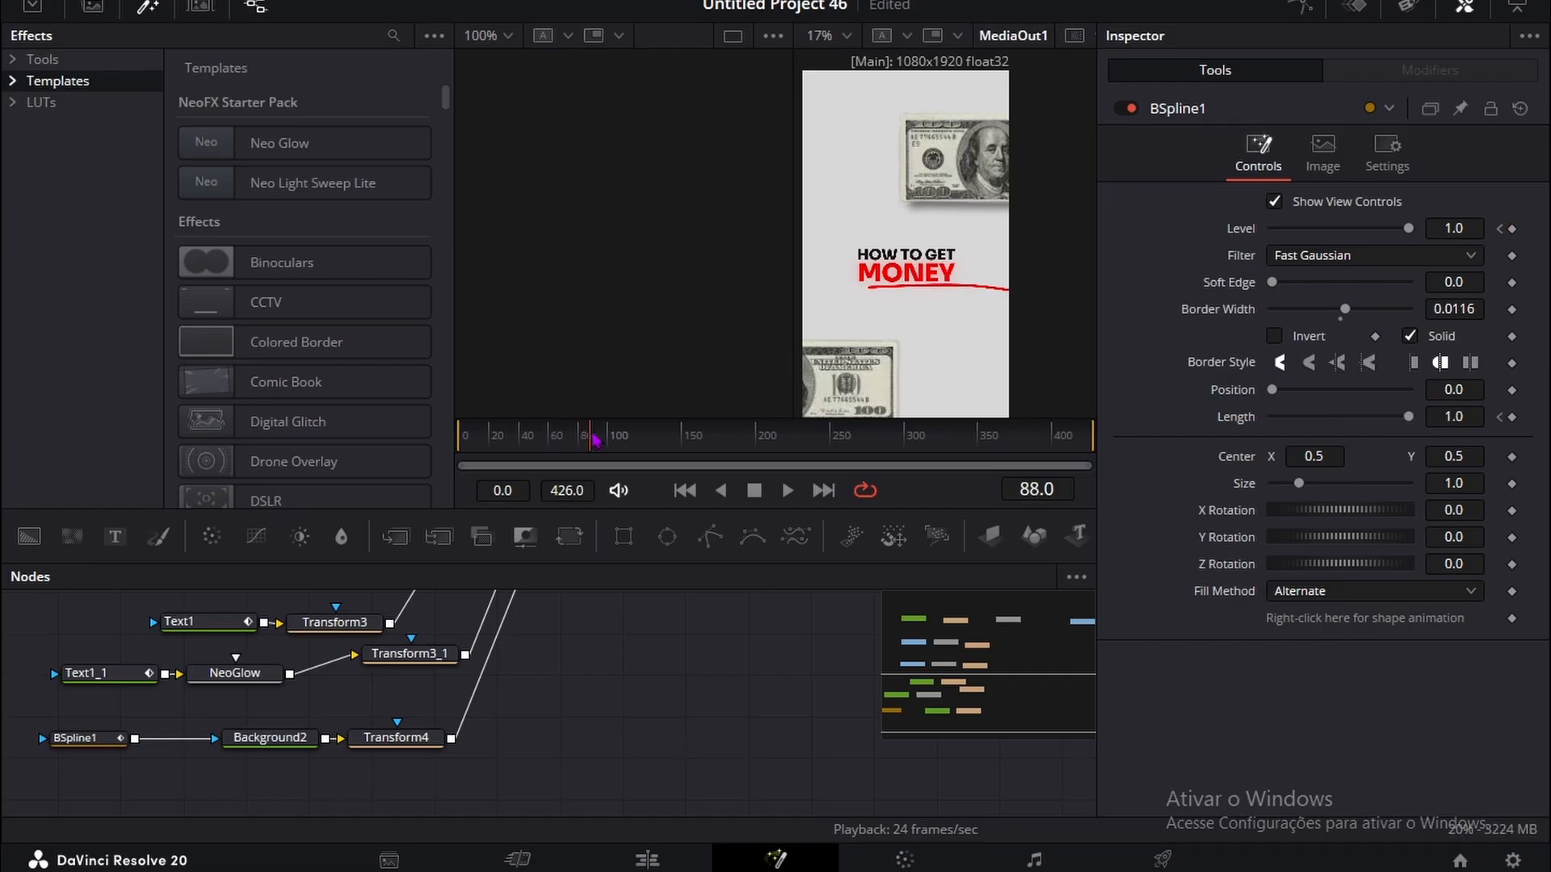
Step: Remove BSpline1's Length keyframe at frame 85, add one of 0.998 at frame 111, and preview the slower underline
click(71, 740)
click(585, 451)
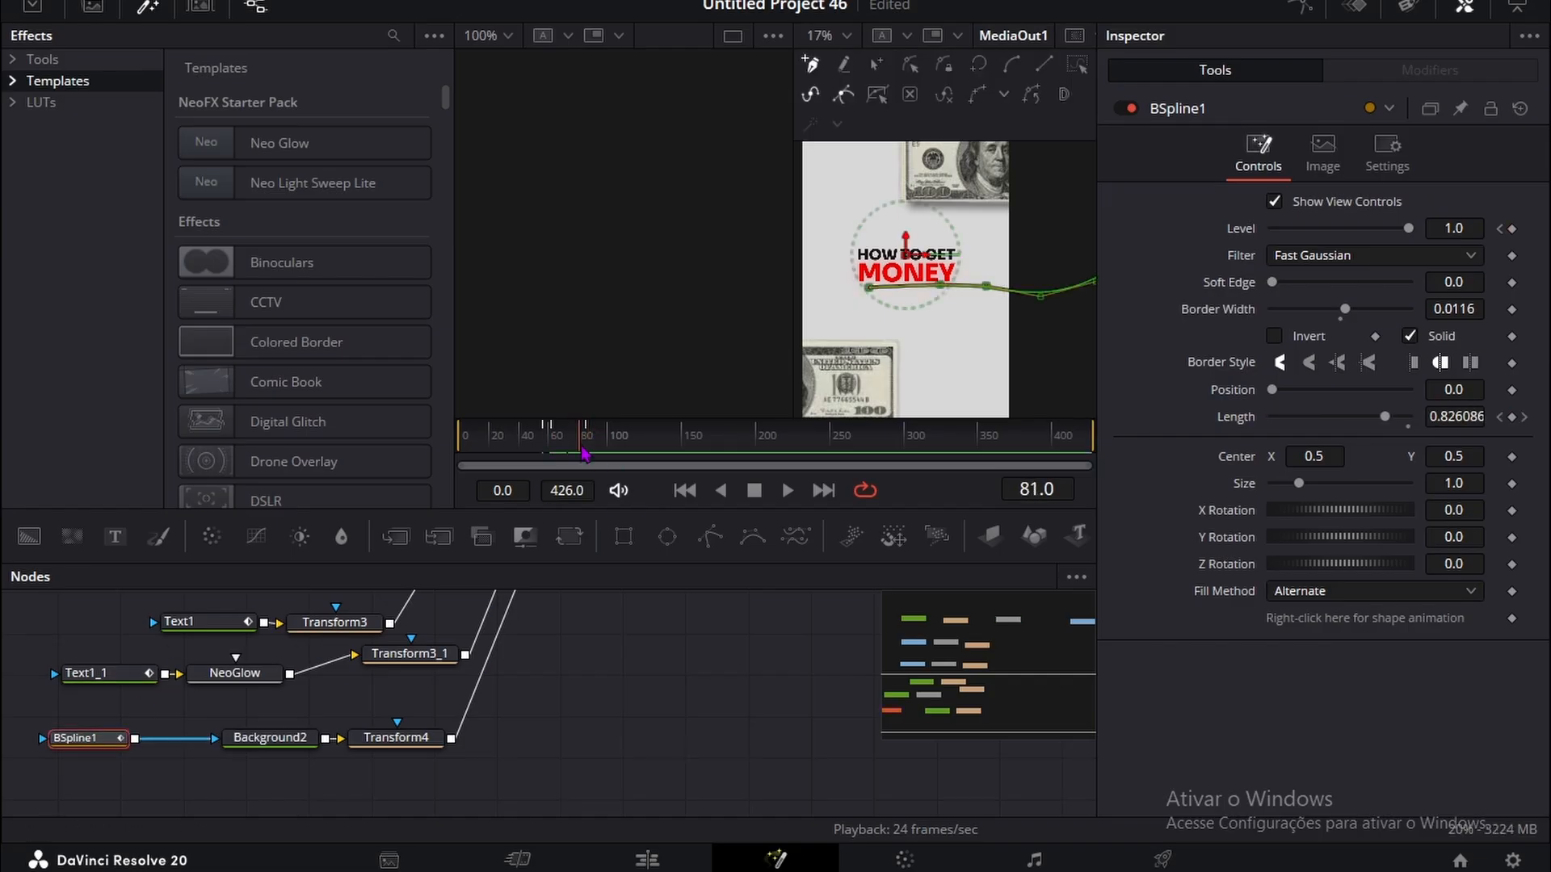
drag(585, 451, 590, 450)
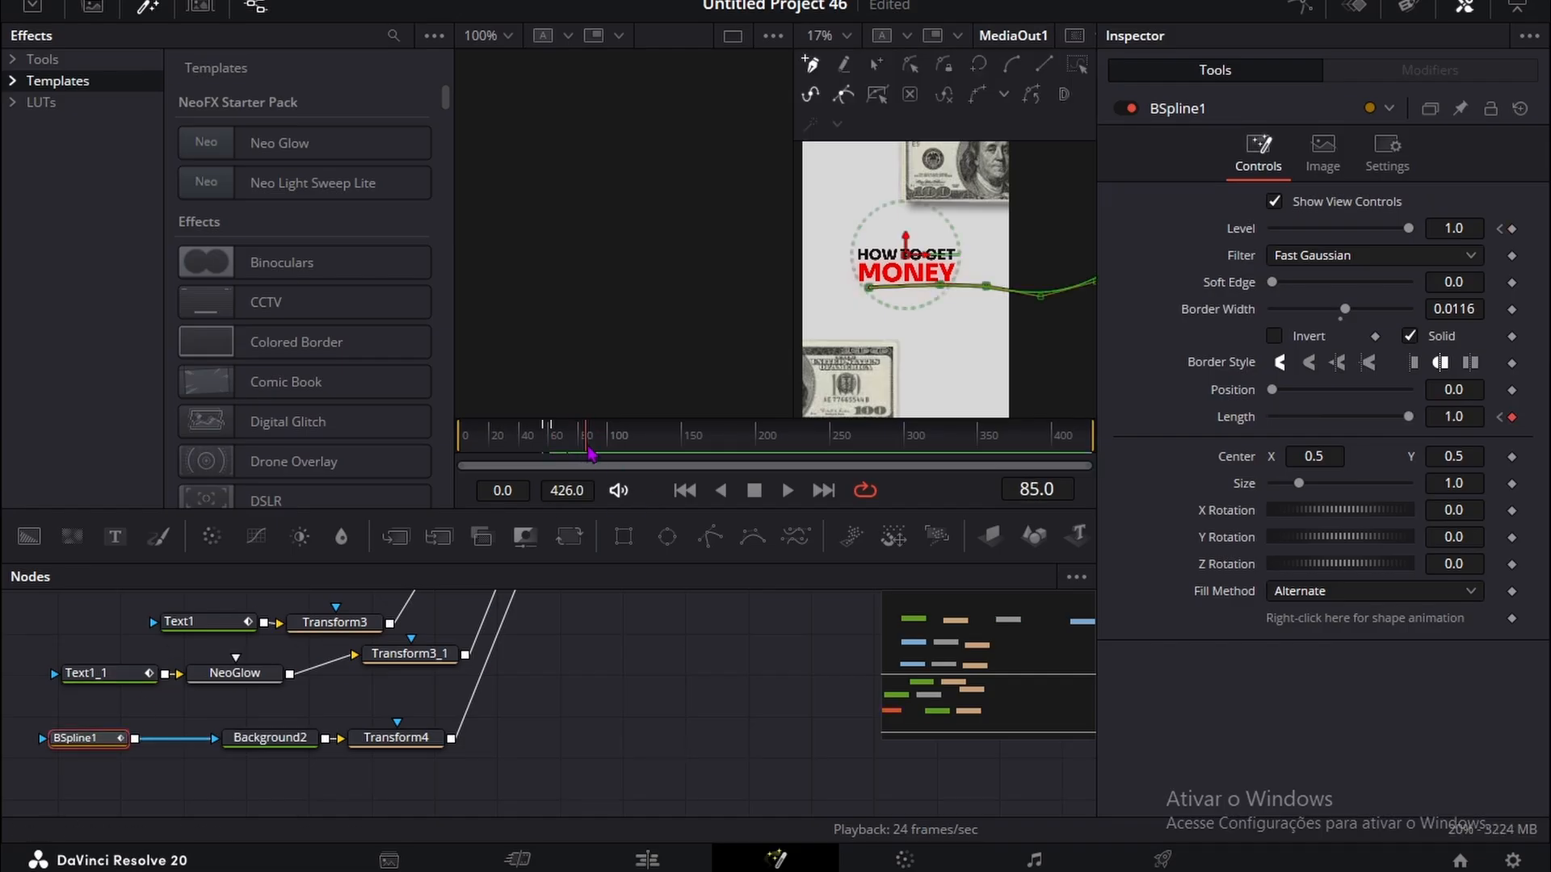
click(1512, 418)
drag(608, 452, 625, 451)
click(1512, 417)
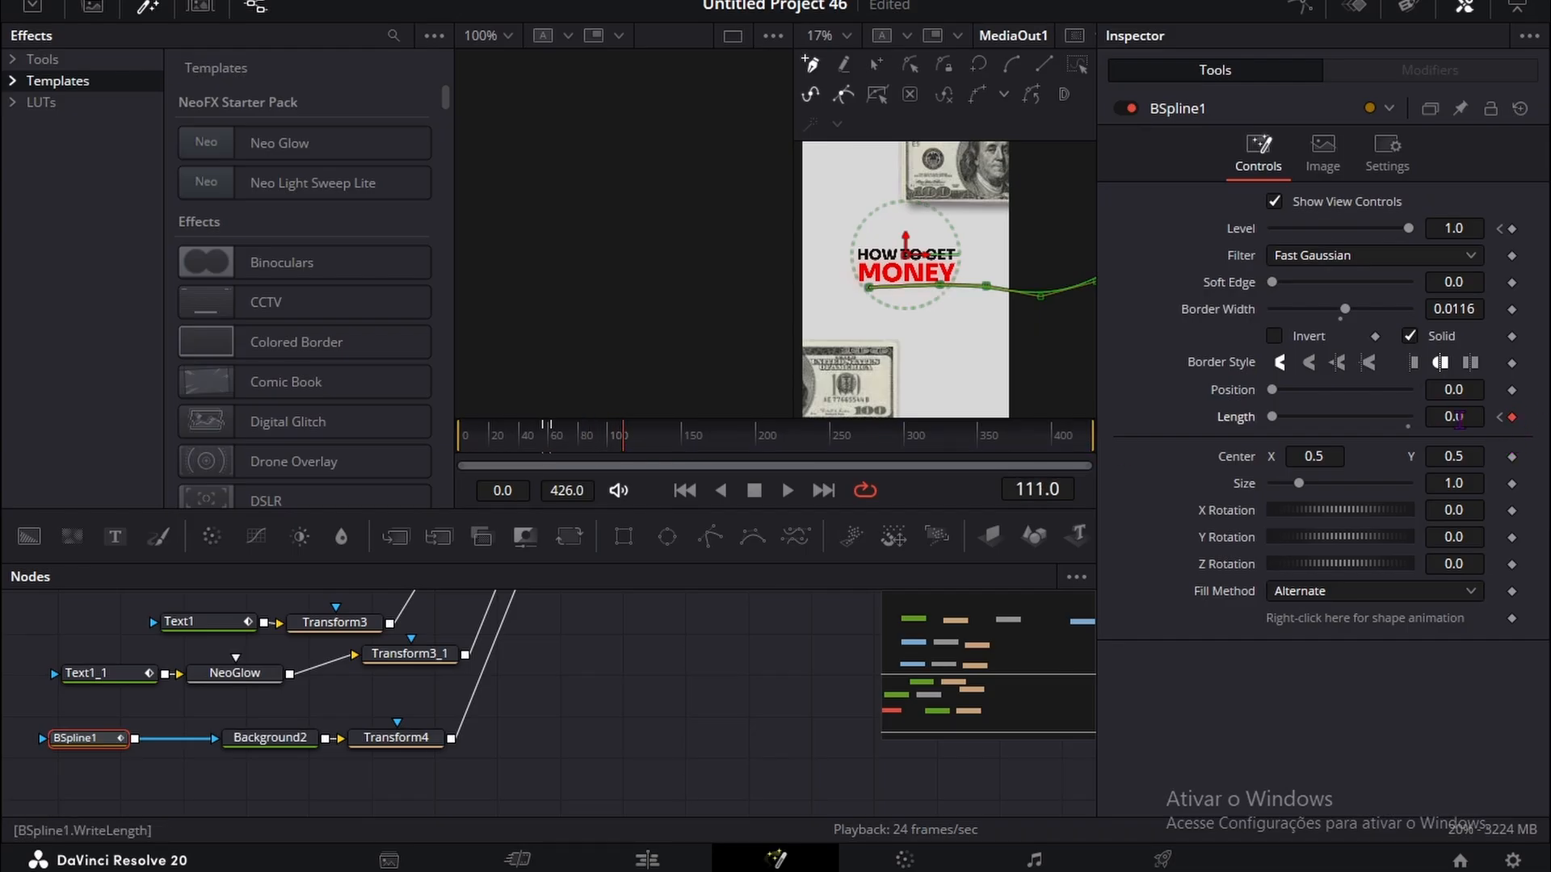
click(523, 788)
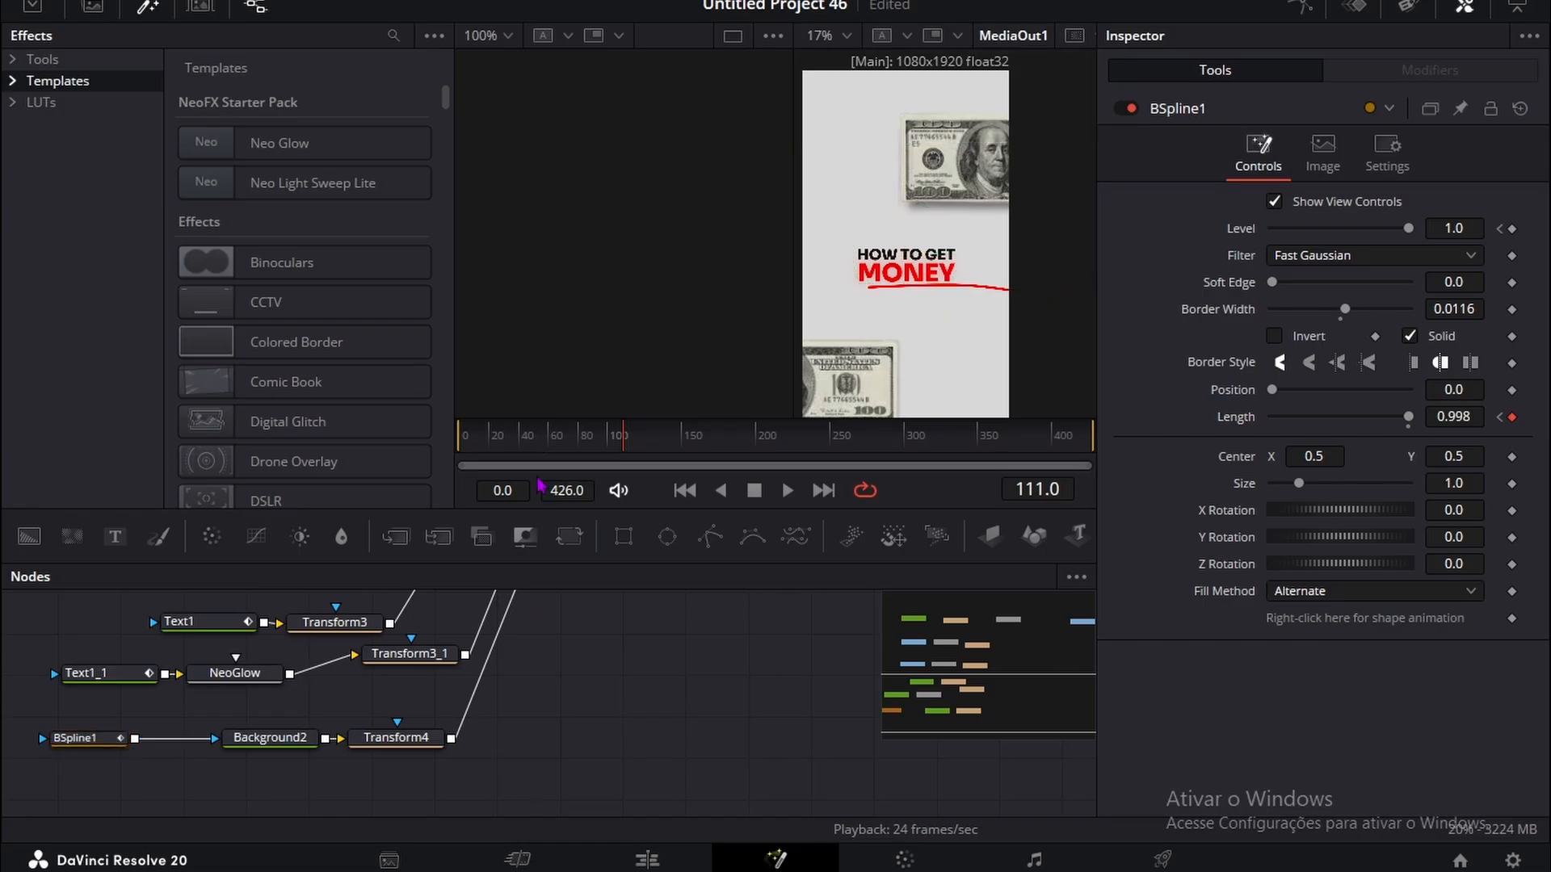
drag(548, 436, 643, 441)
Step: Insert a Transform node between MultiMerge1 and MediaOut1, spacing the nodes farther apart
scroll(512, 768, up, 5)
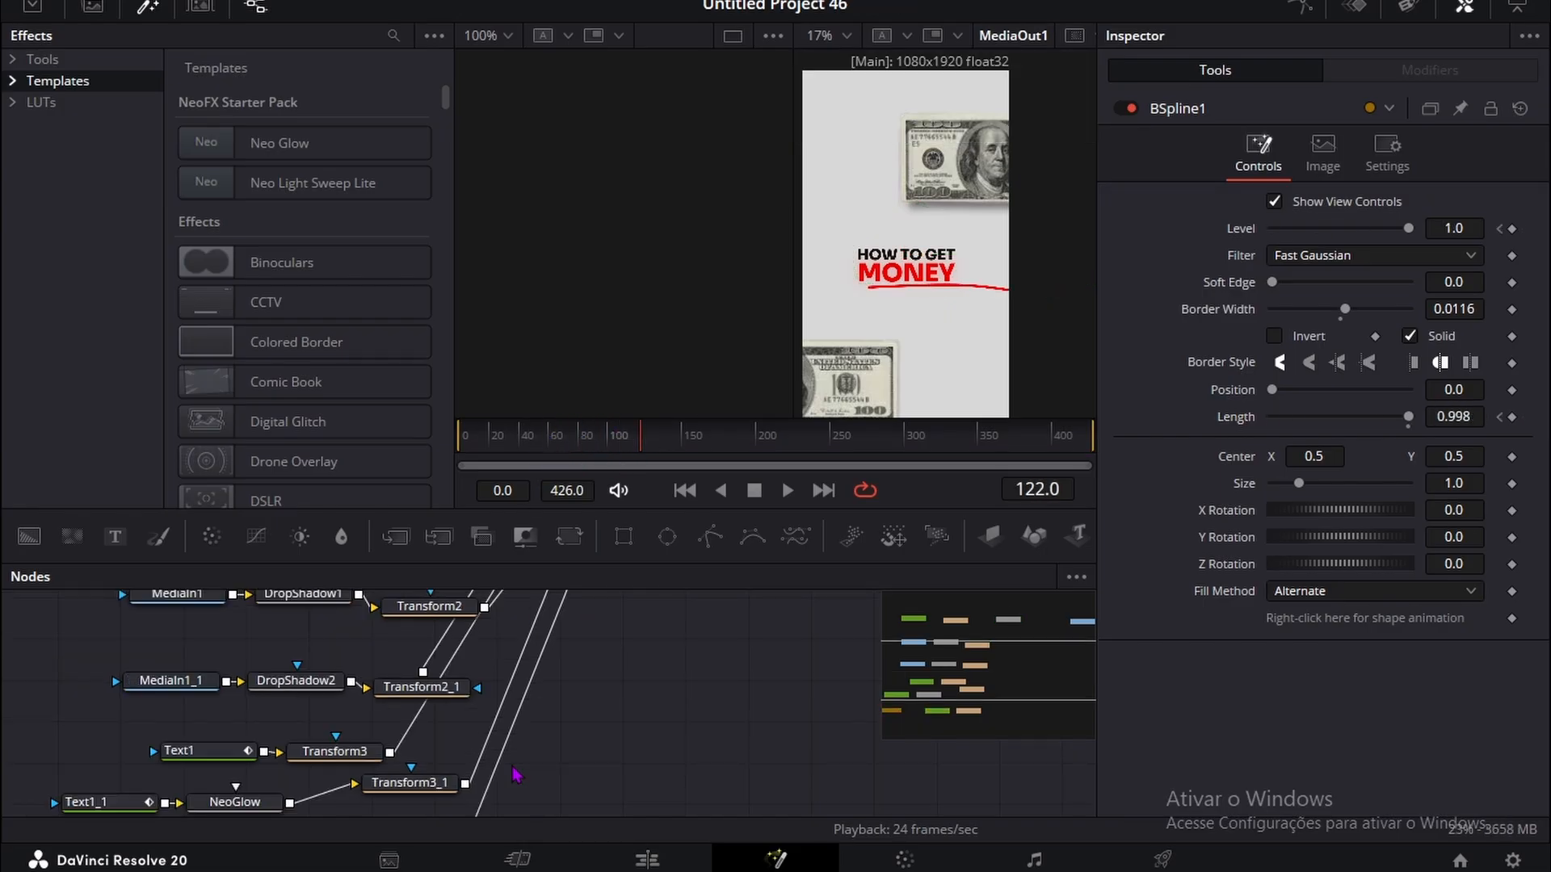
click(559, 762)
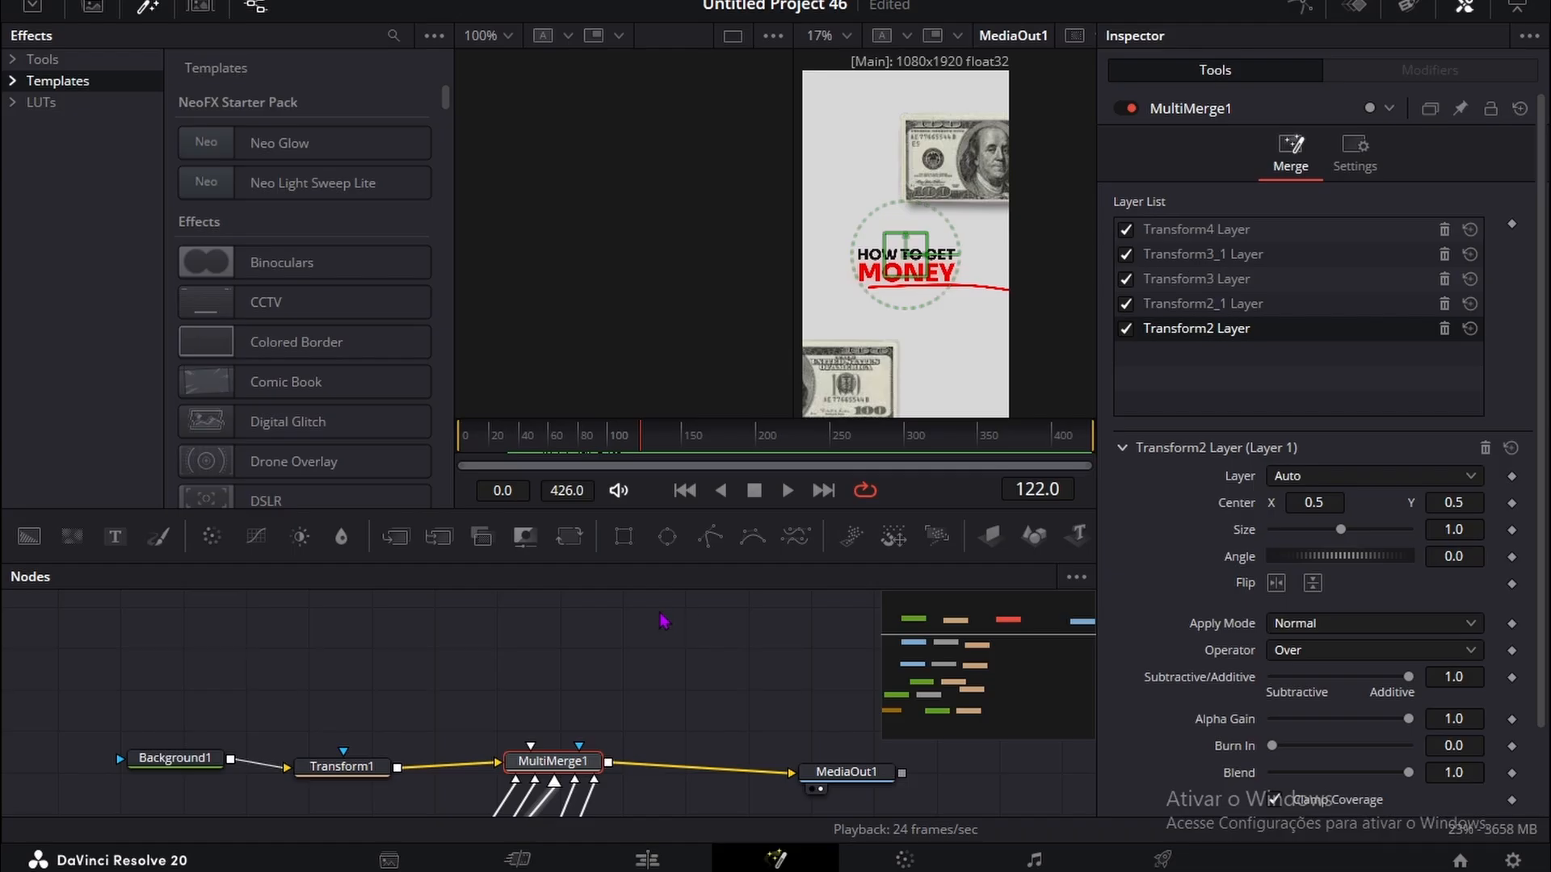
key(shift+space)
text(Transform)
click(799, 605)
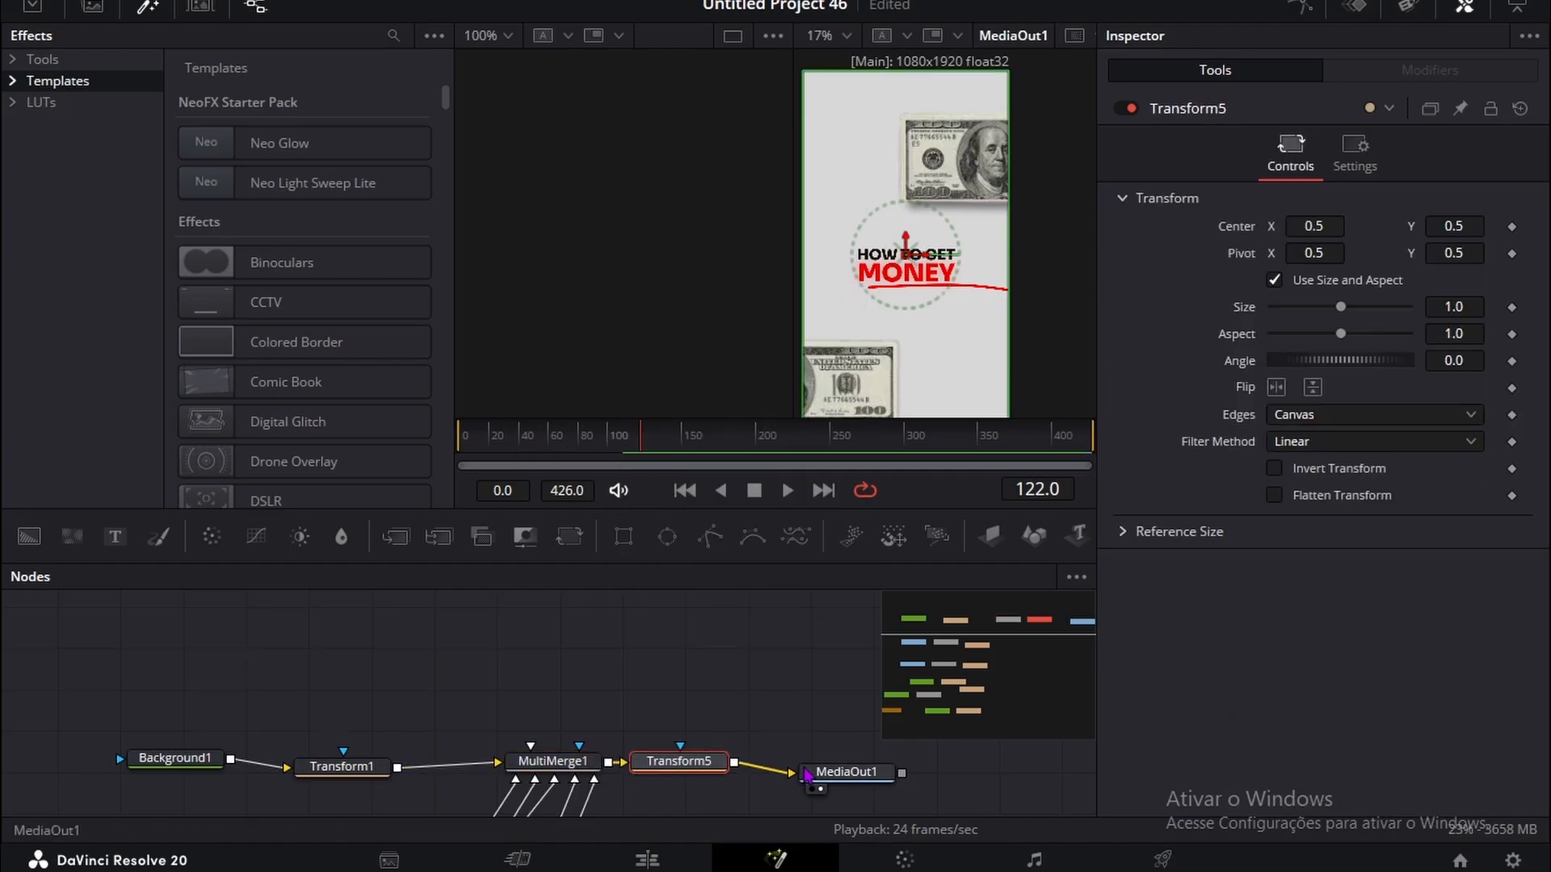
drag(846, 771, 953, 773)
drag(716, 769, 755, 772)
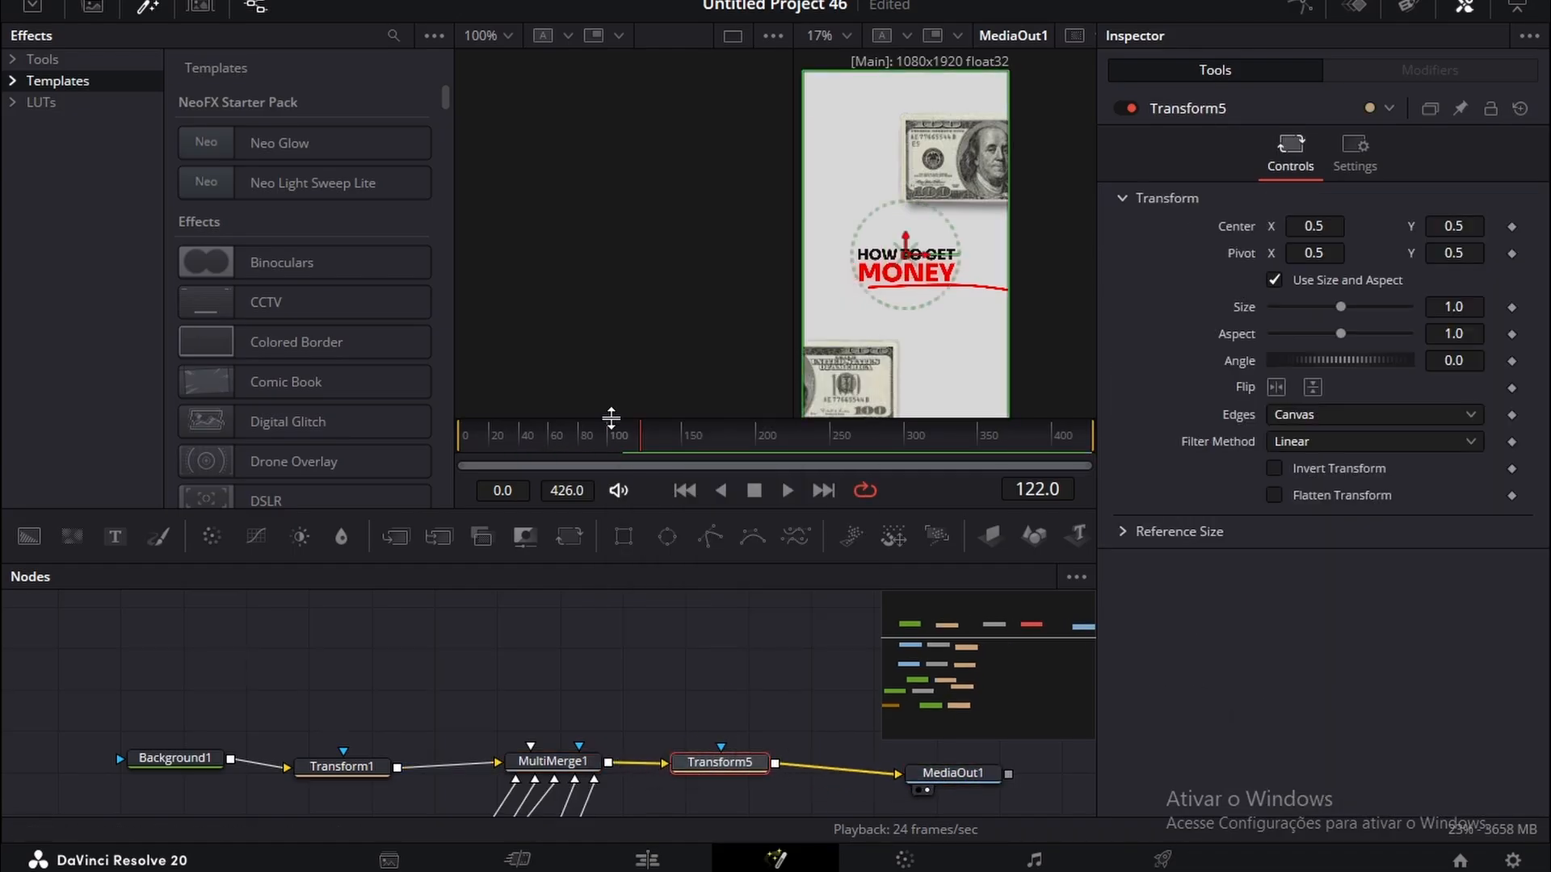
Step: Keyframe Transform5's Center X from 0.5 at frame 76 to -0.566 at frame 112, and scrub through the move
drag(624, 446, 578, 463)
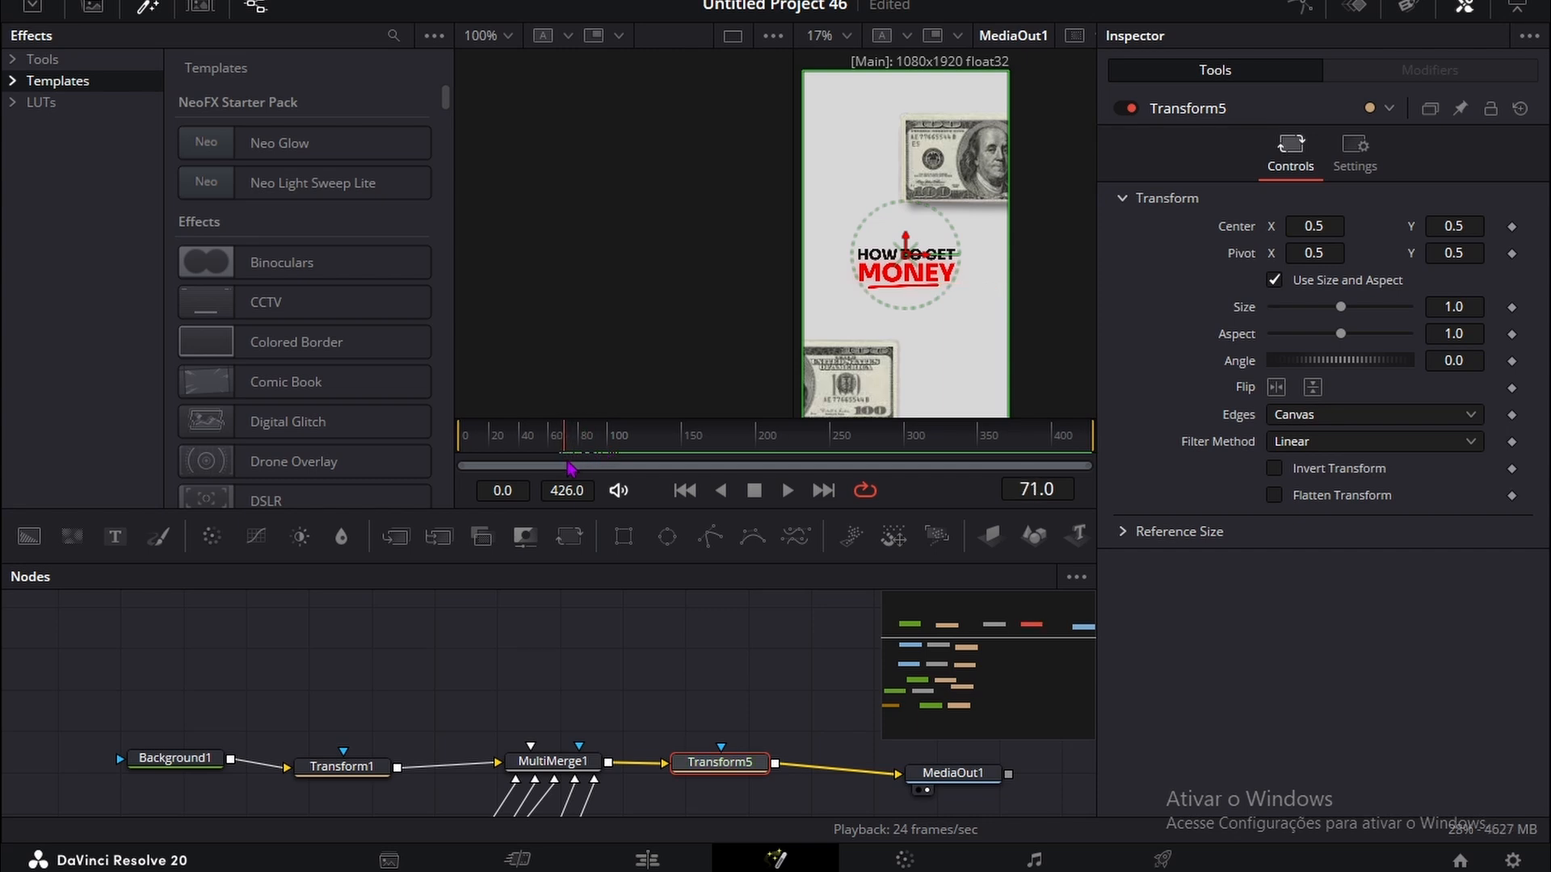
click(1511, 228)
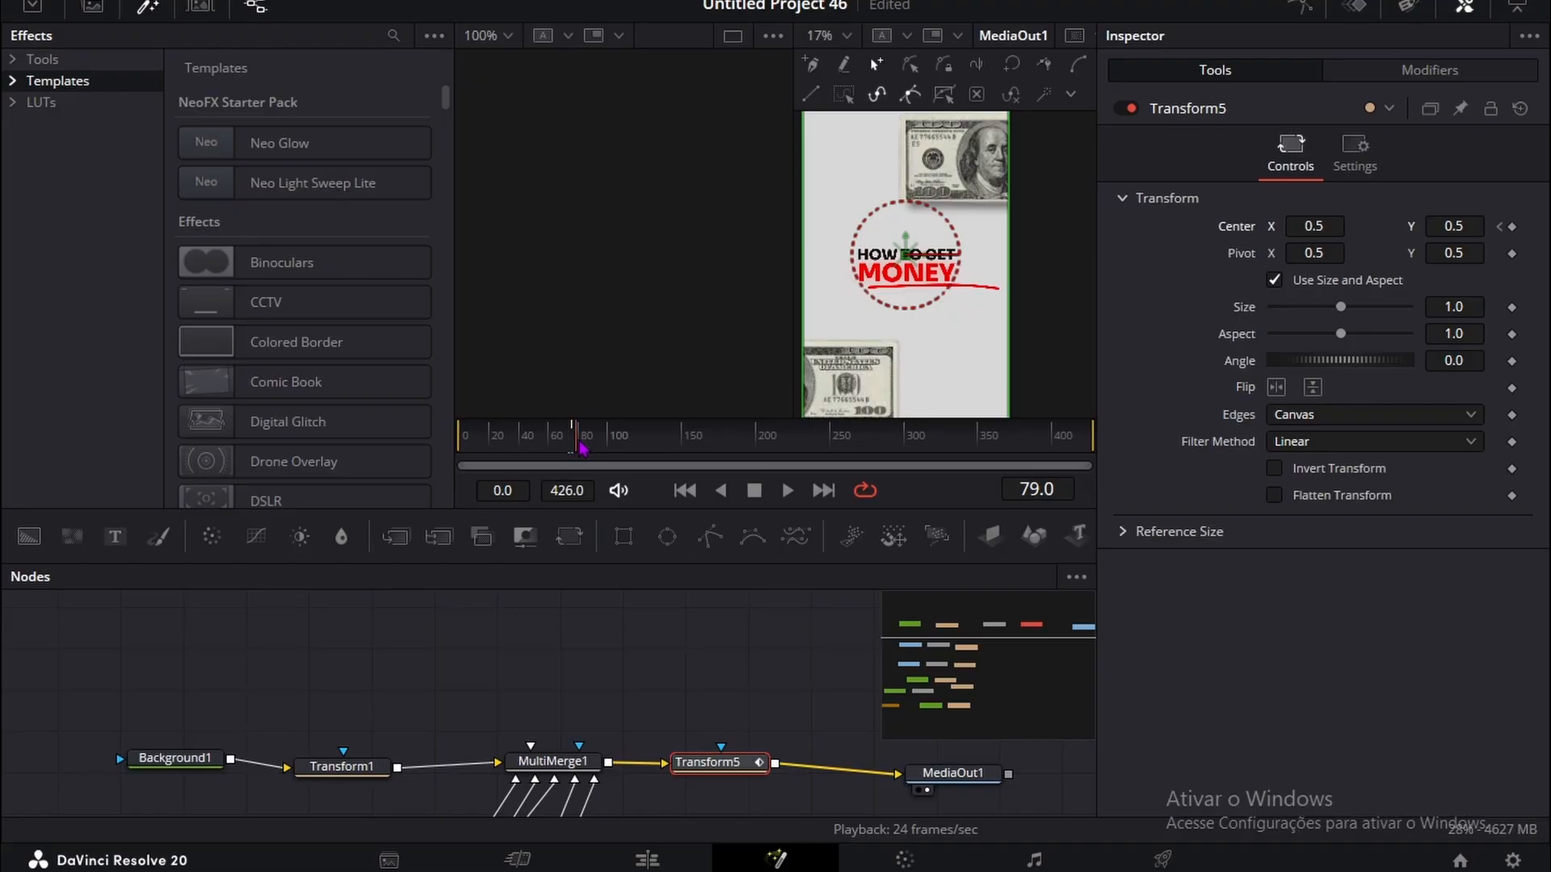
drag(601, 444, 618, 445)
click(1511, 229)
drag(1302, 226, 441, 222)
mouse_move(575, 422)
mouse_down()
mouse_move(562, 426)
mouse_move(585, 428)
mouse_up()
drag(584, 428, 590, 429)
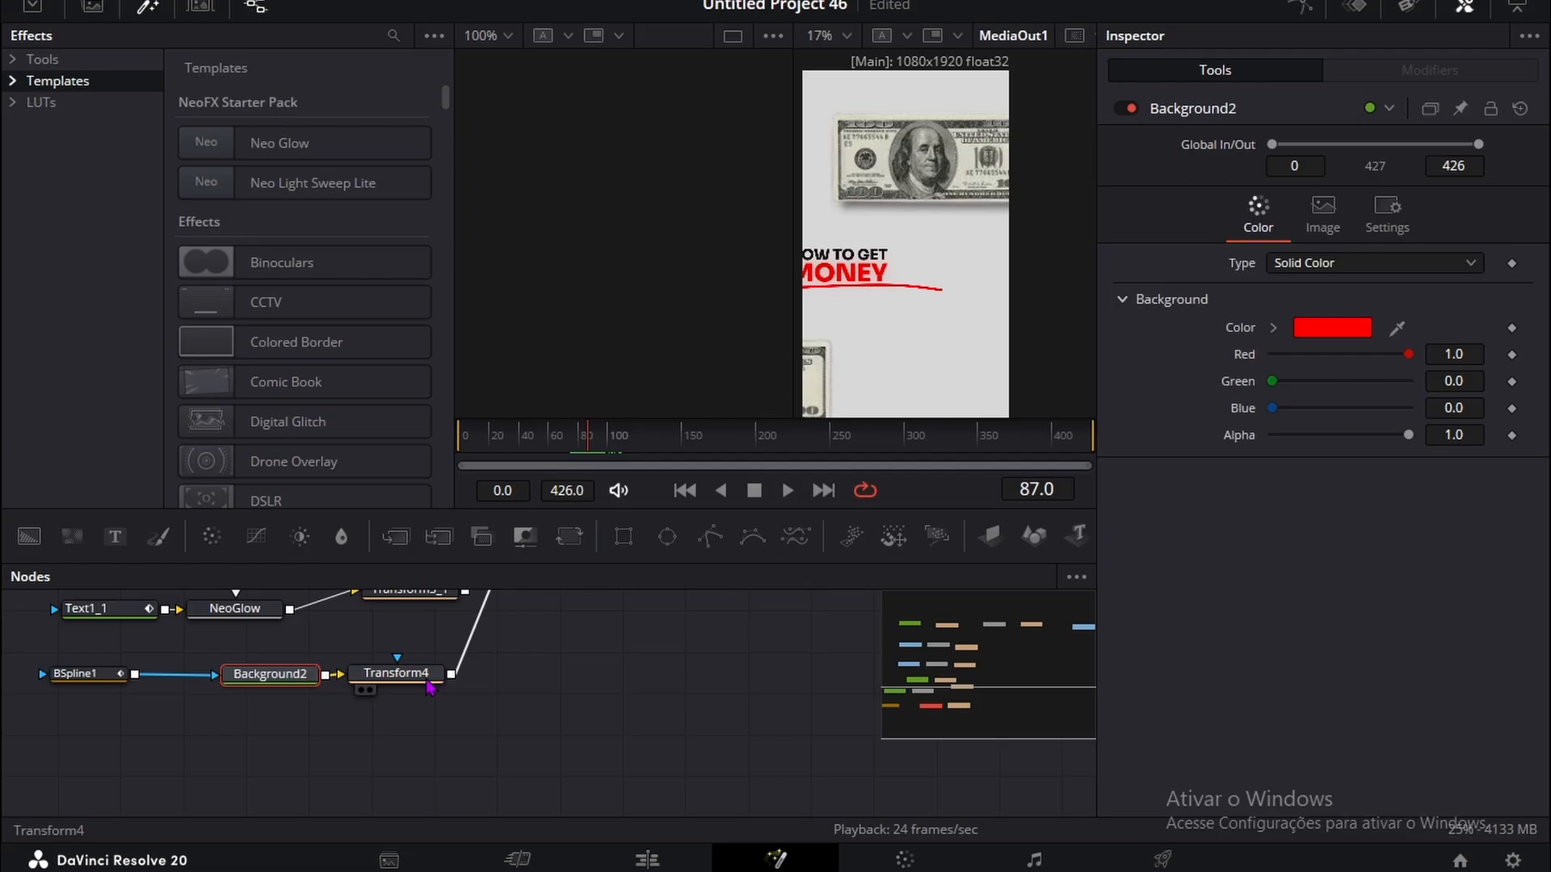
Step: Thin the underline by setting BSpline1's Border Width to 0.0026
click(428, 679)
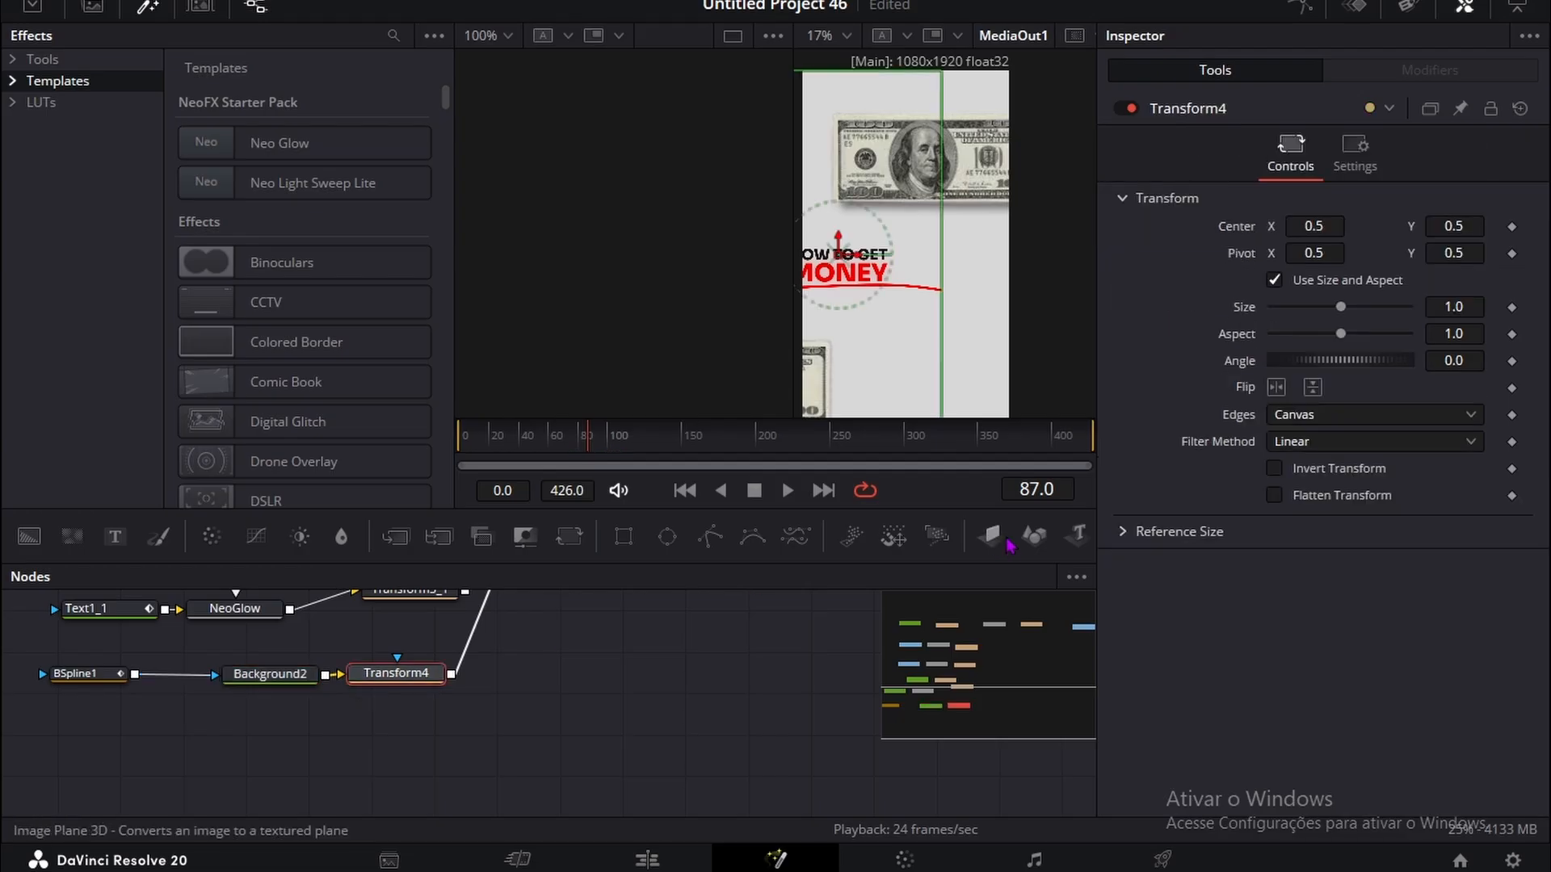
drag(1475, 304, 1550, 304)
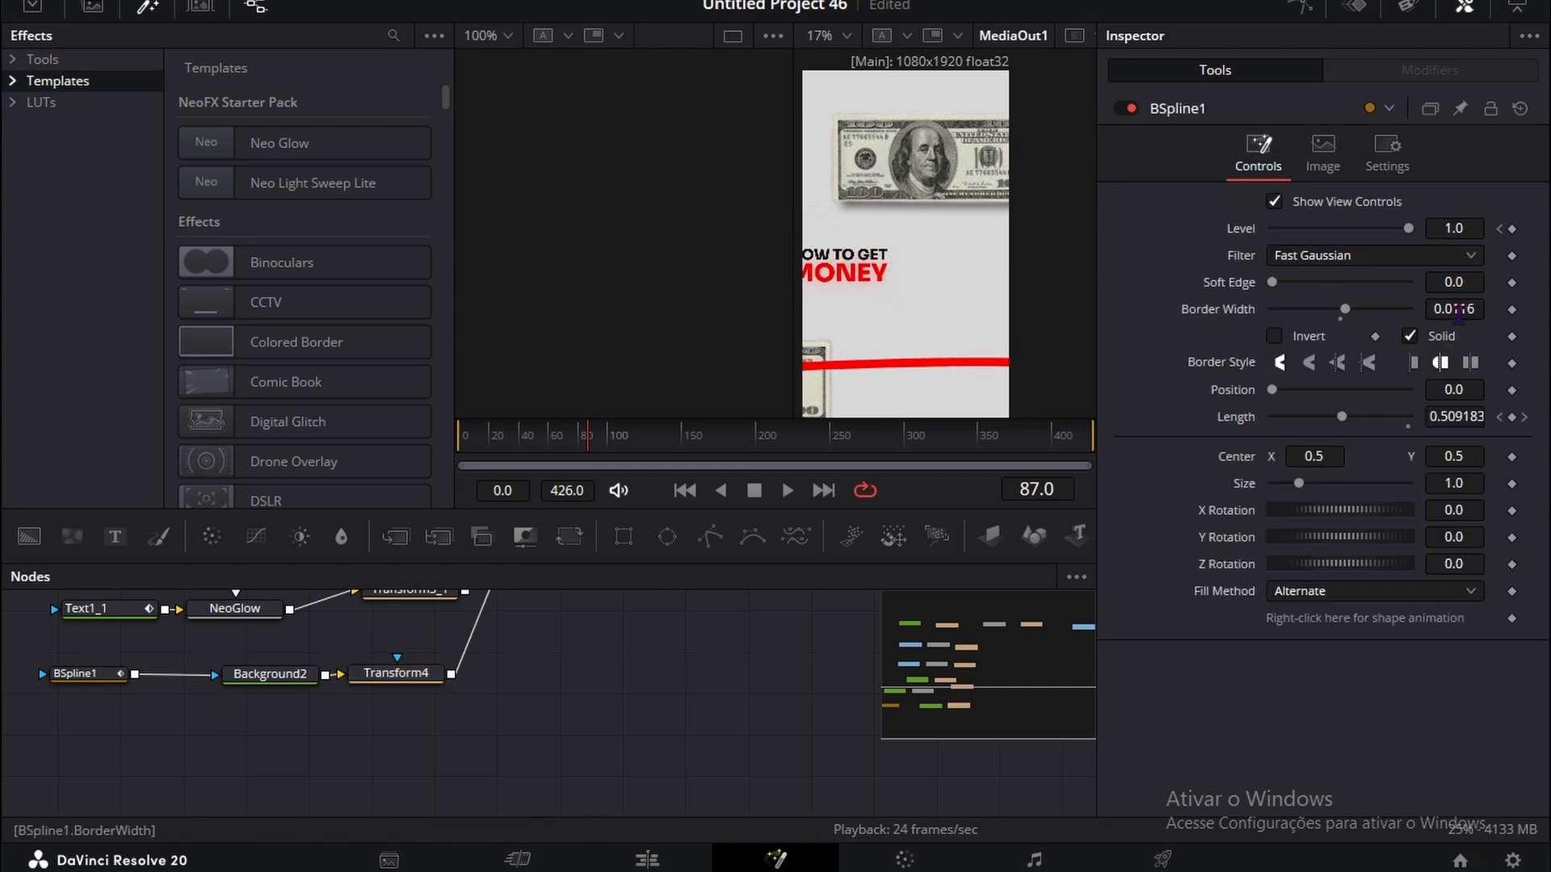
drag(1454, 308, 1438, 308)
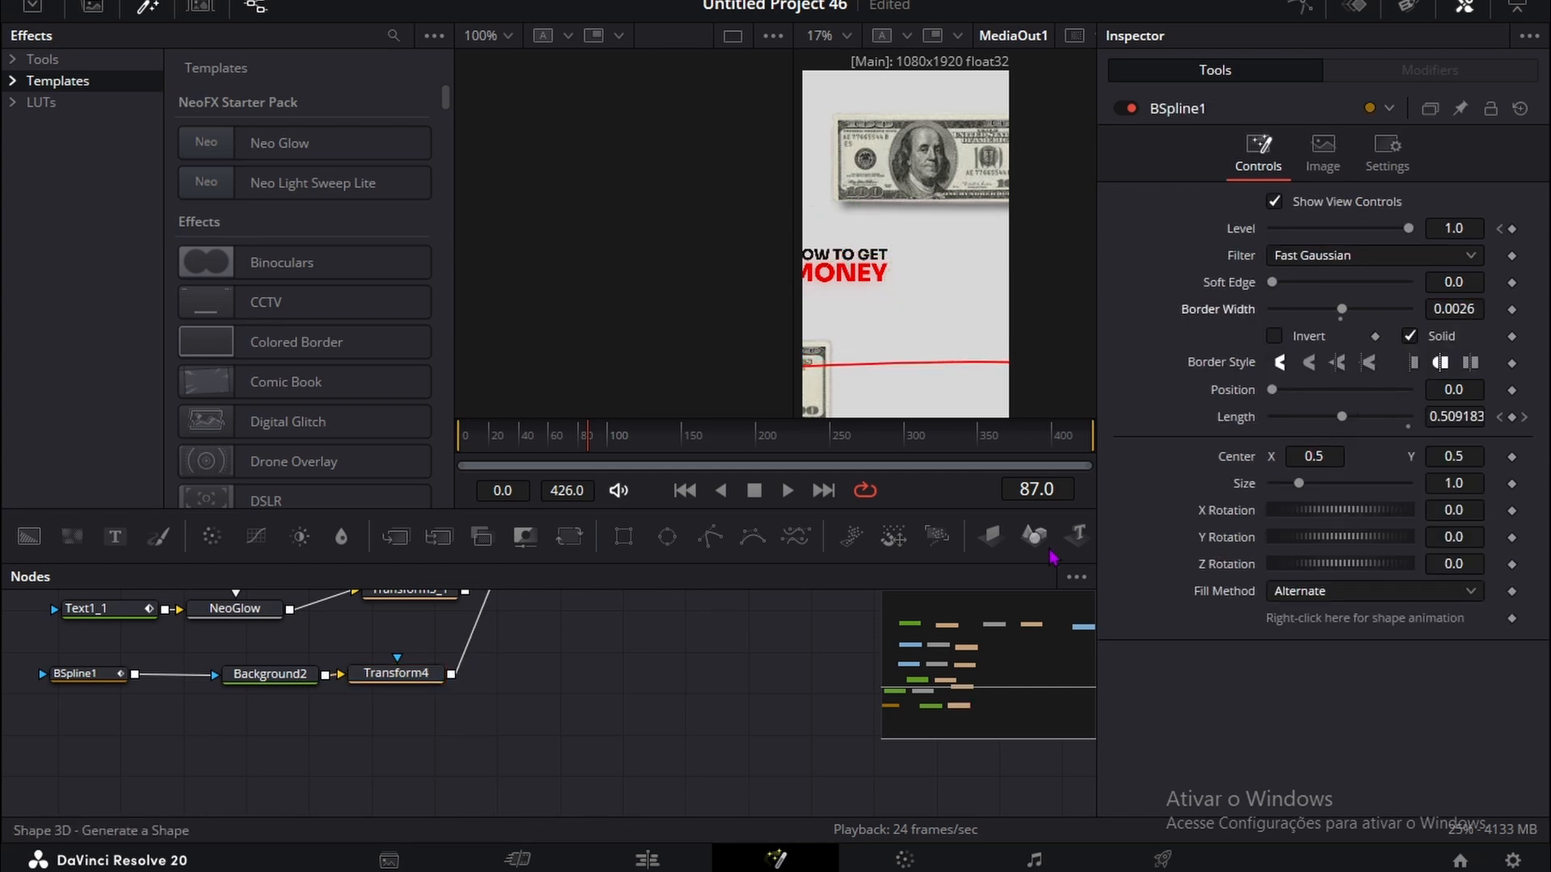
Step: Reposition the underline beneath MONEY with BSpline1's Center at X 0.618 and Y 0.562, and scrub through its animation
click(561, 440)
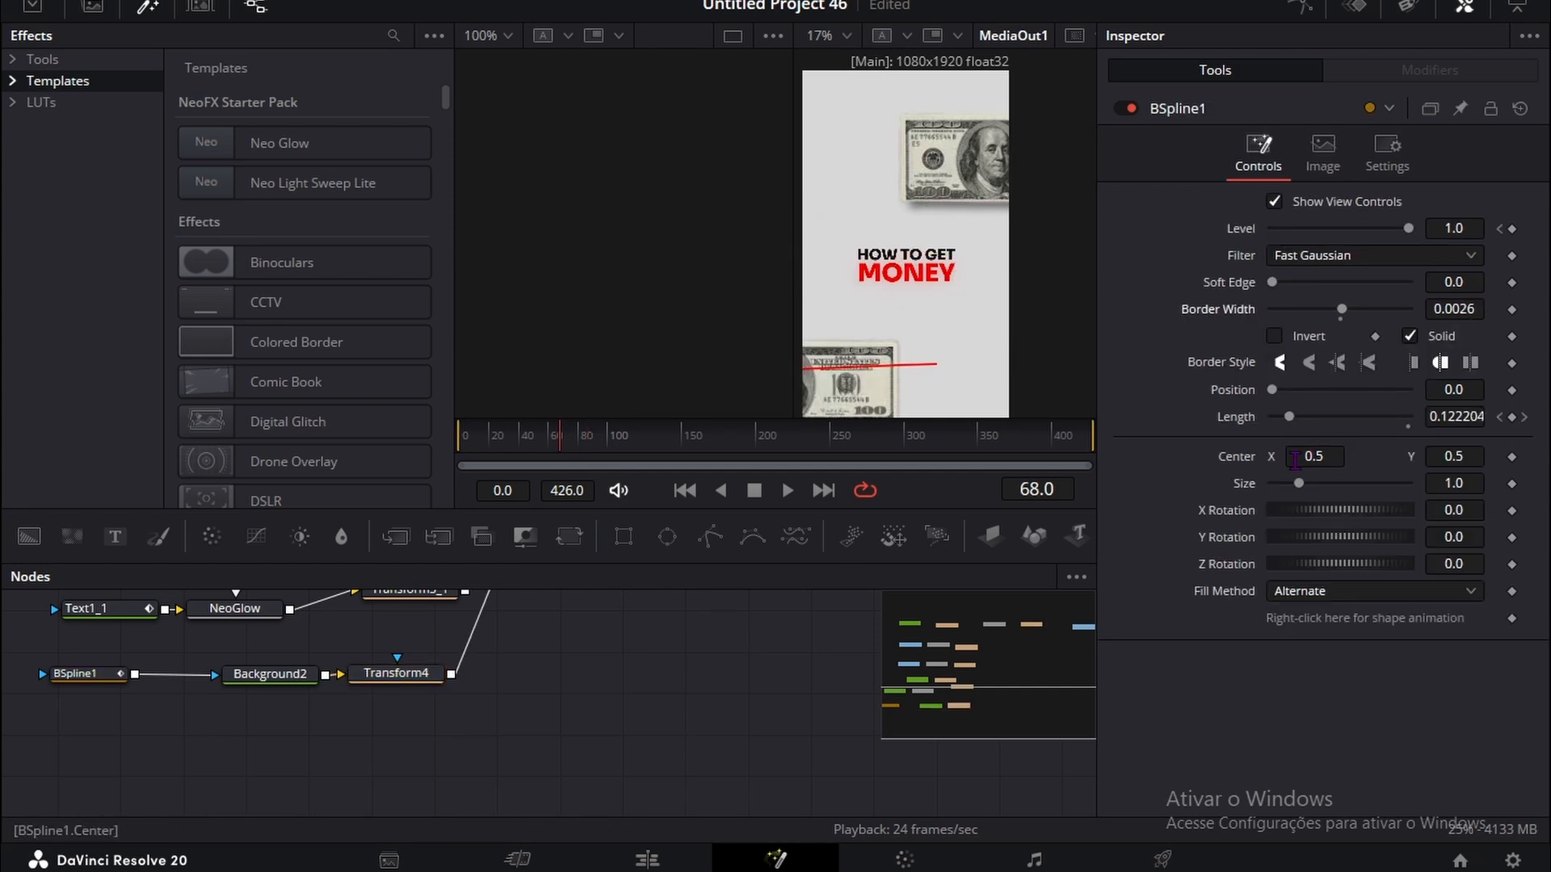
drag(1295, 459, 1375, 467)
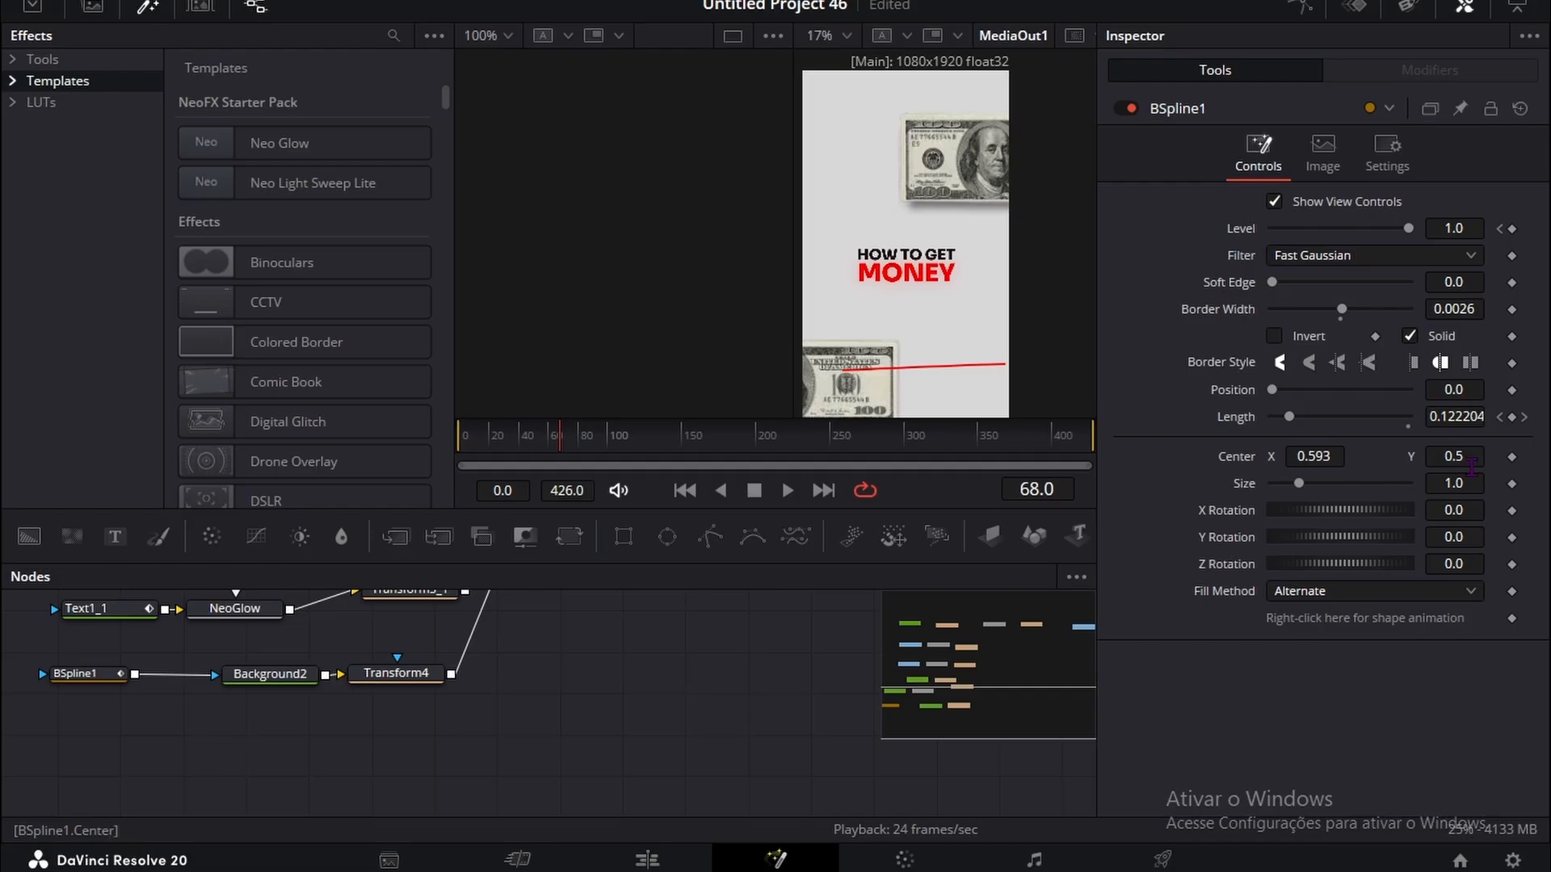
drag(1471, 467, 1521, 467)
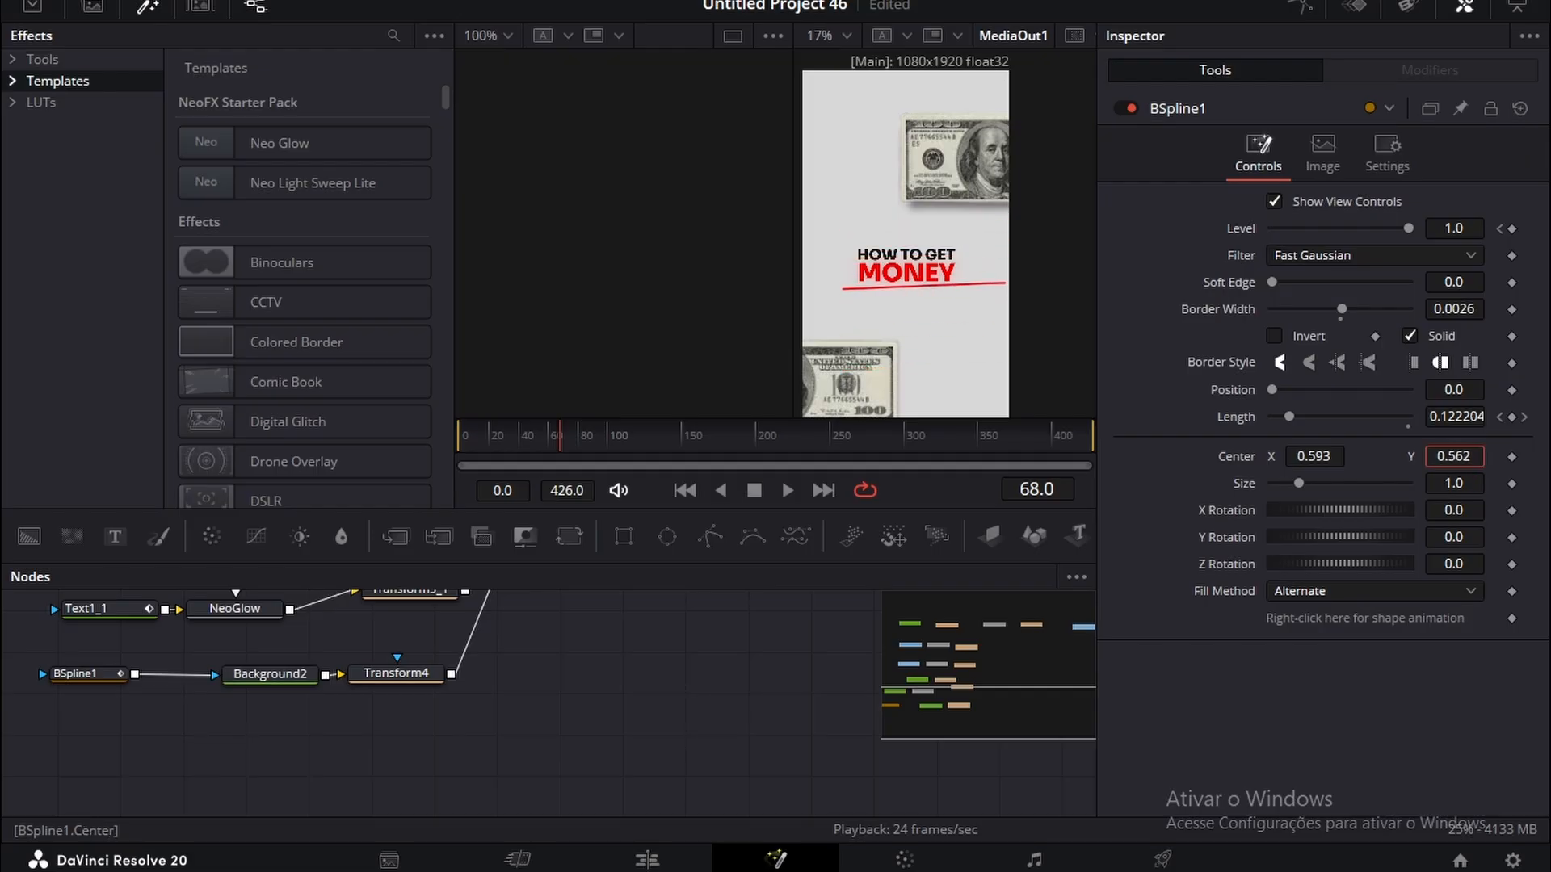
drag(1365, 470, 1385, 470)
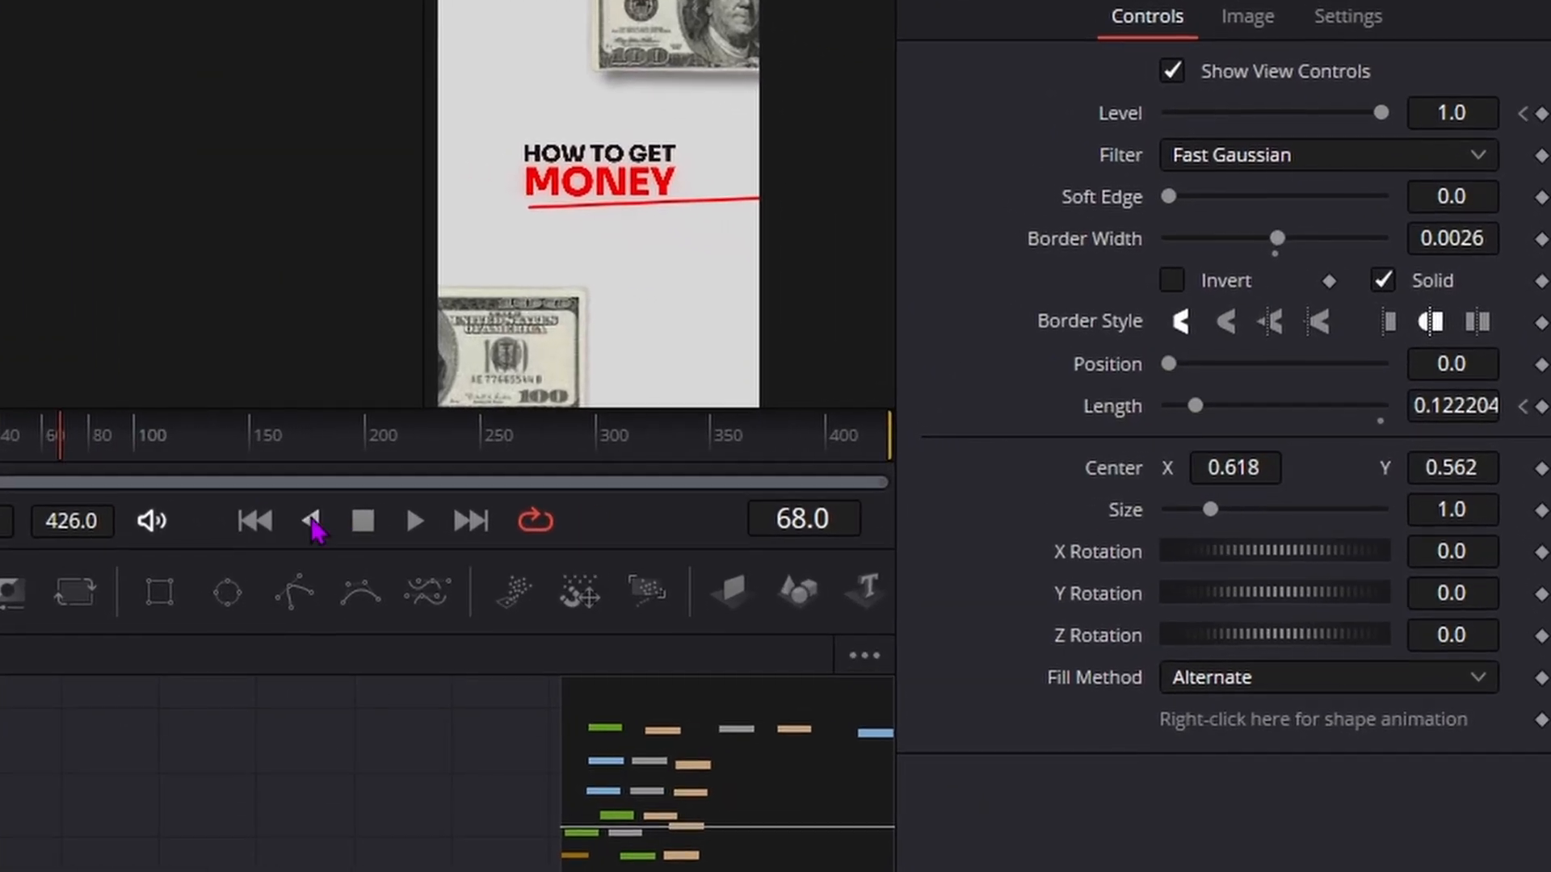
drag(56, 446, 221, 437)
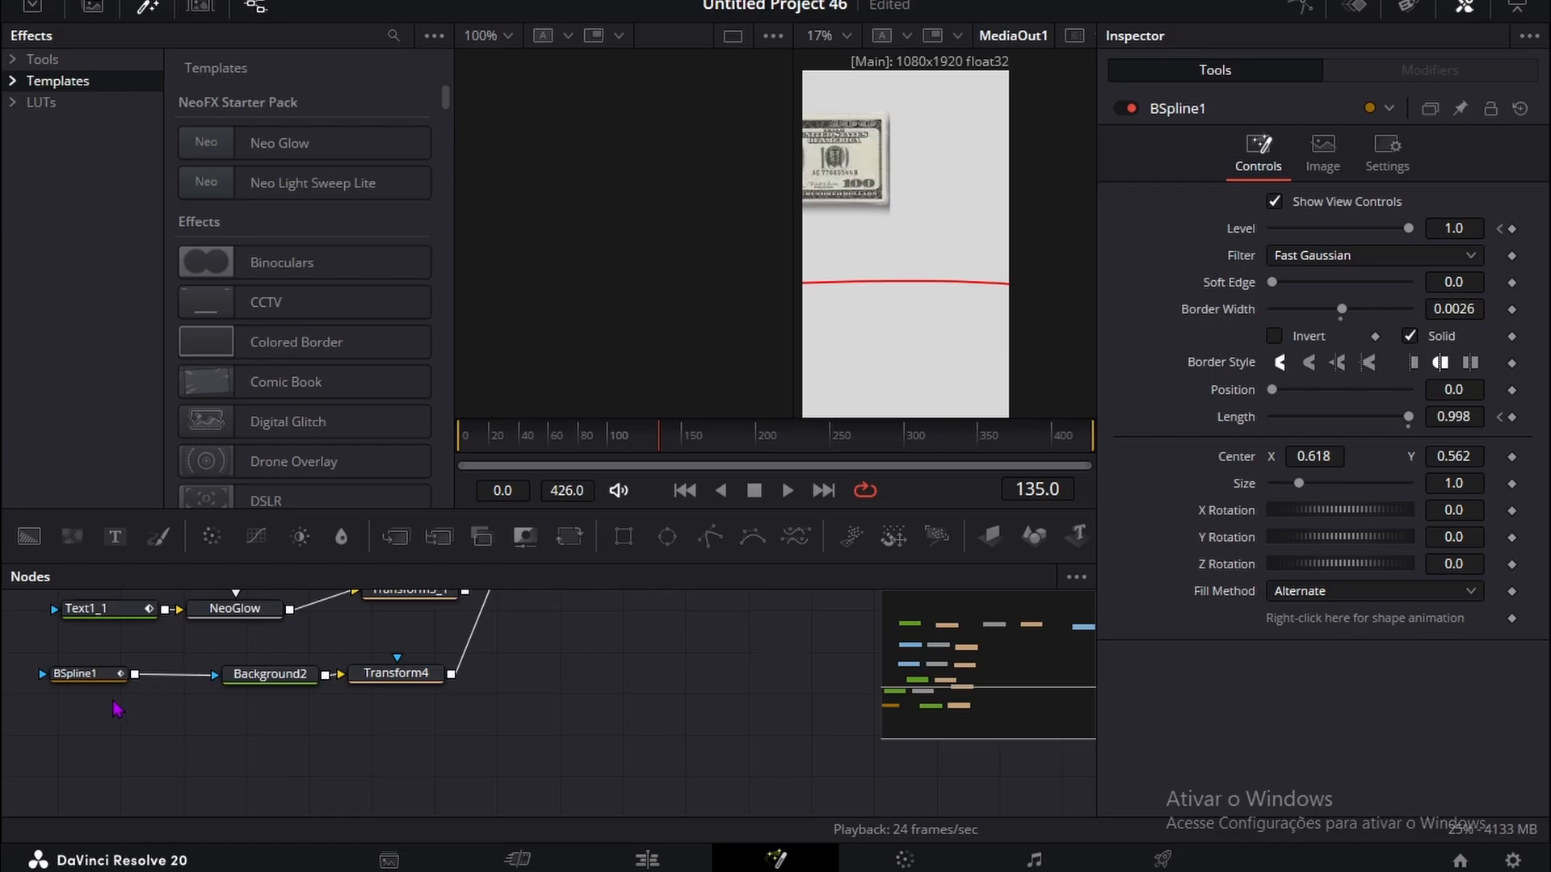
click(85, 673)
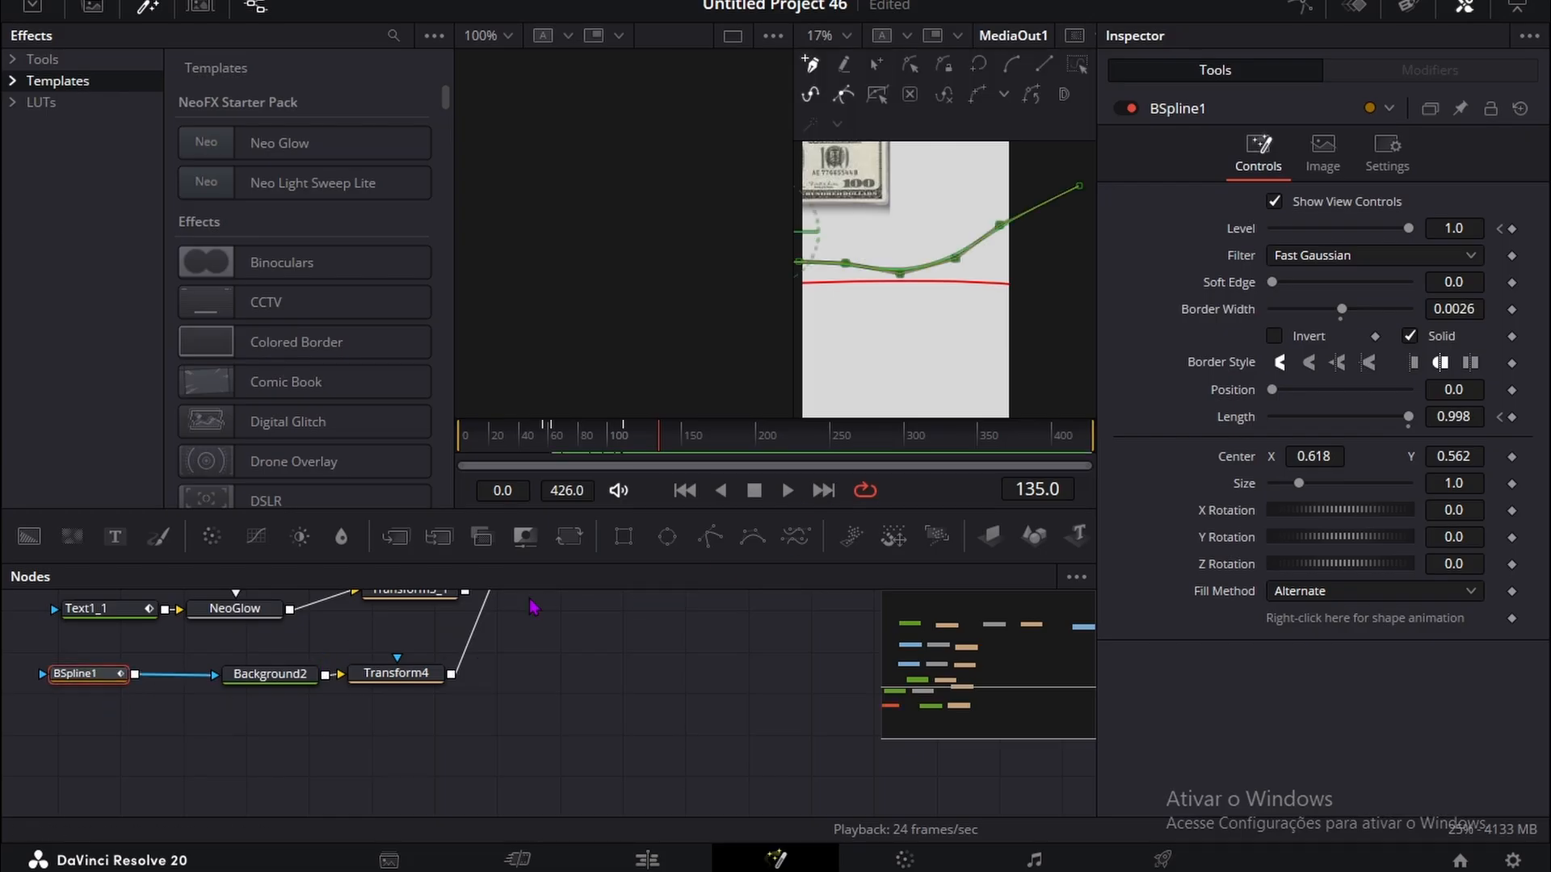
drag(627, 421, 652, 440)
Step: Set Transform5's Center X keyframe at frame 112 to -1.037, and scrub through the overall sideways move
scroll(149, 744, up, 5)
click(708, 698)
click(623, 437)
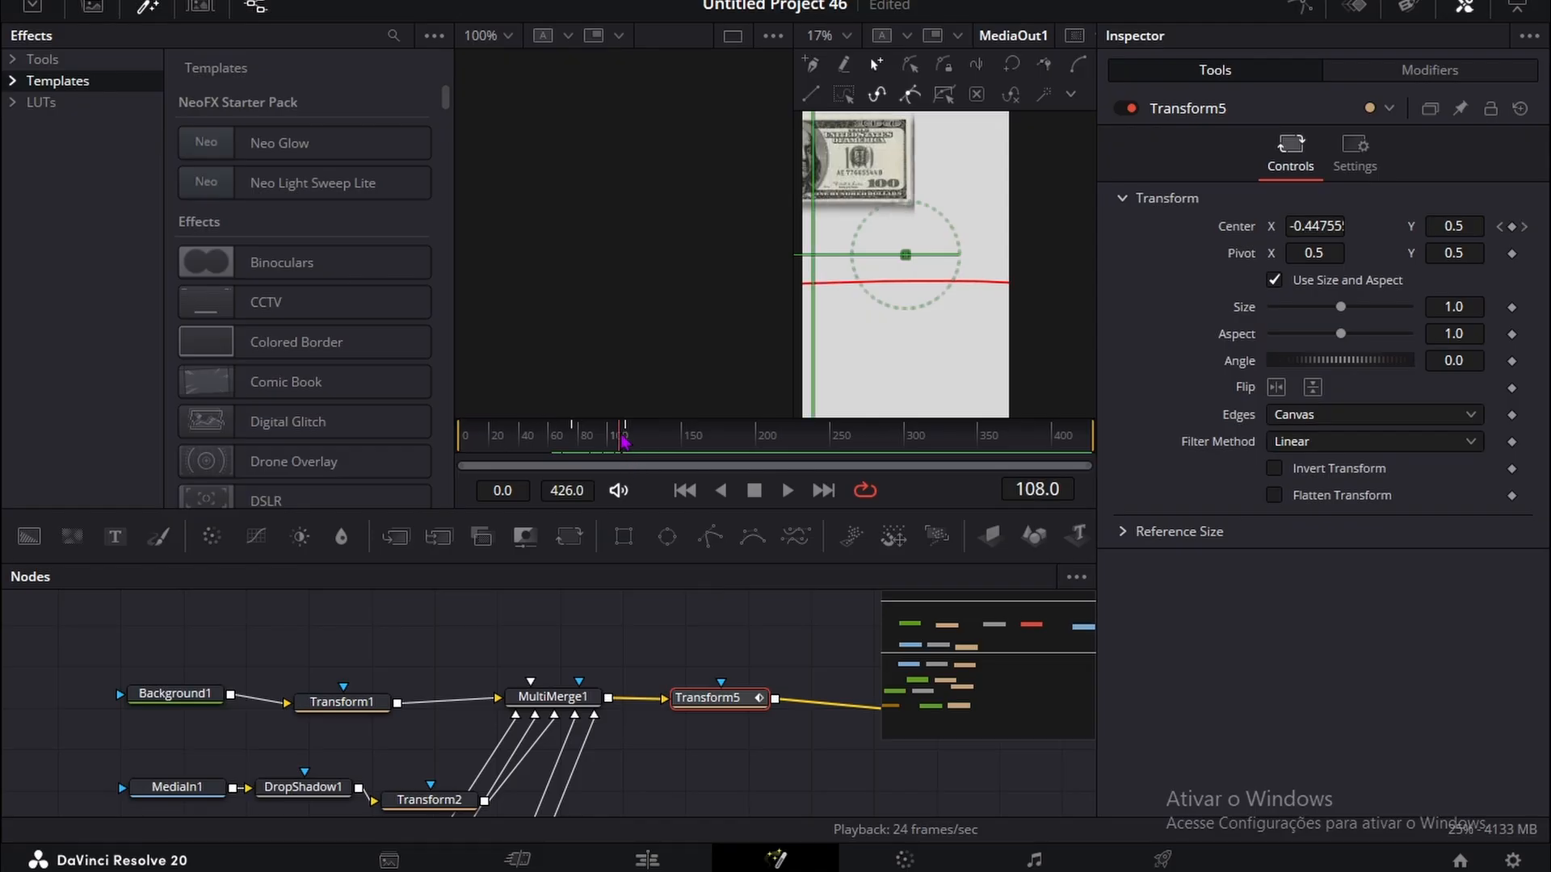
drag(623, 437, 633, 437)
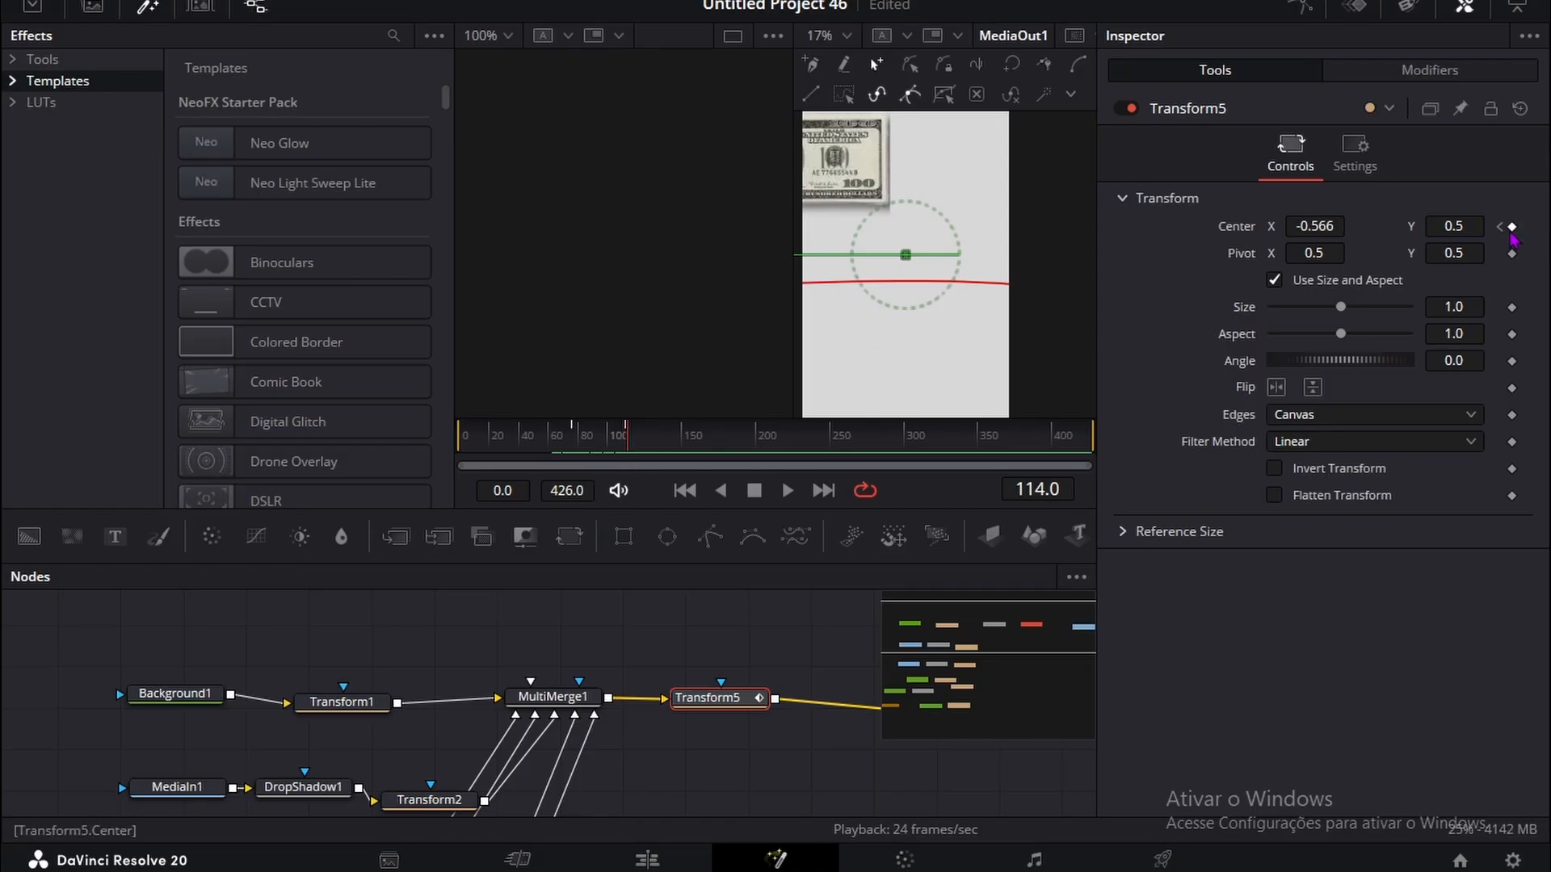
drag(1324, 226, 1086, 229)
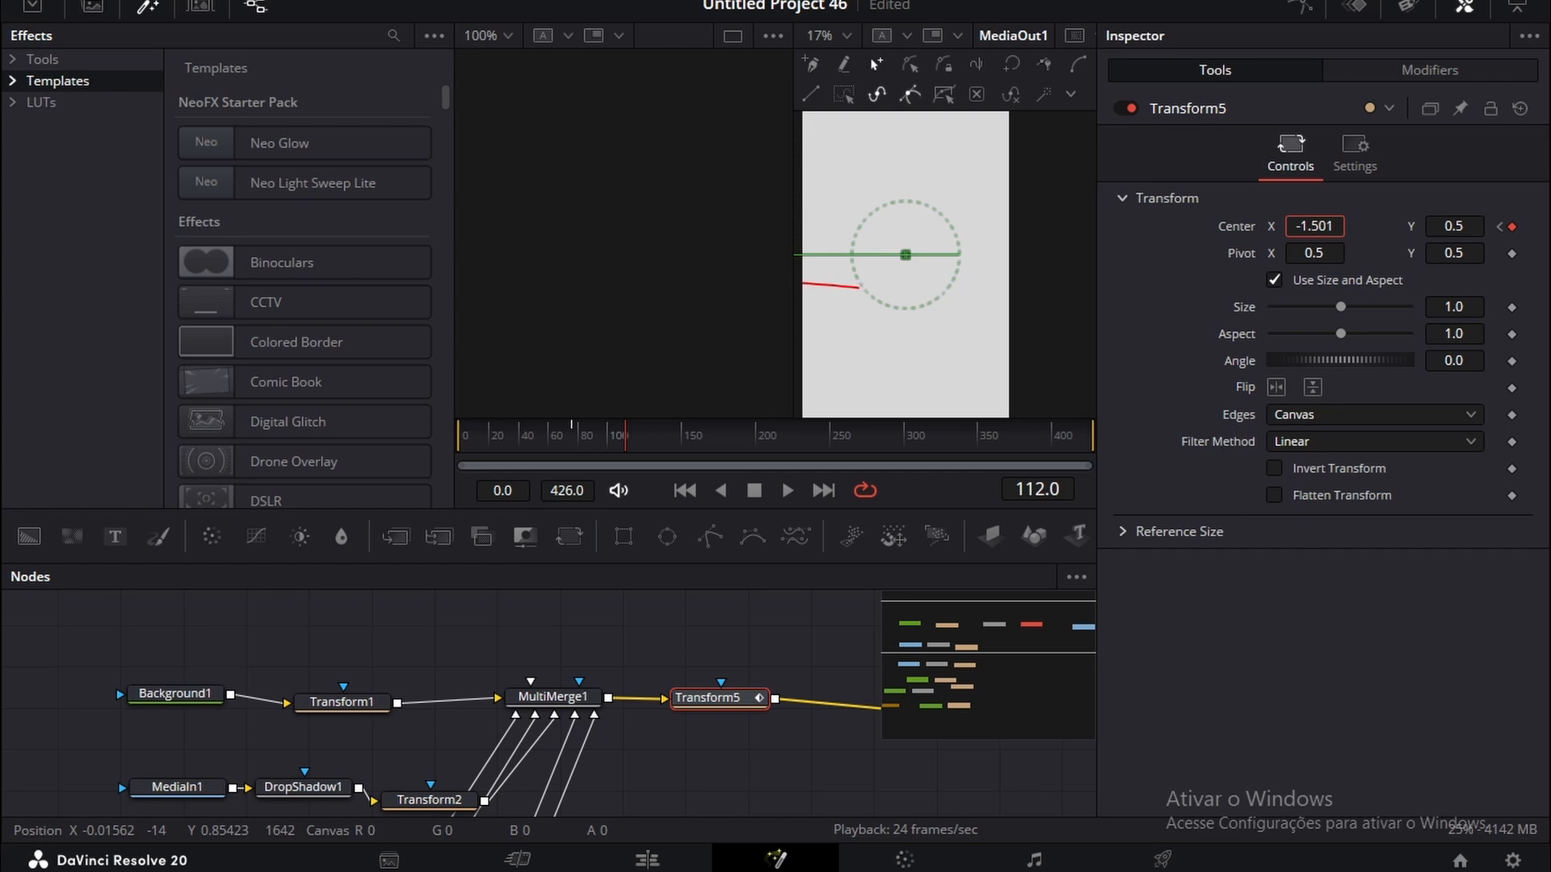
drag(799, 124, 1204, 191)
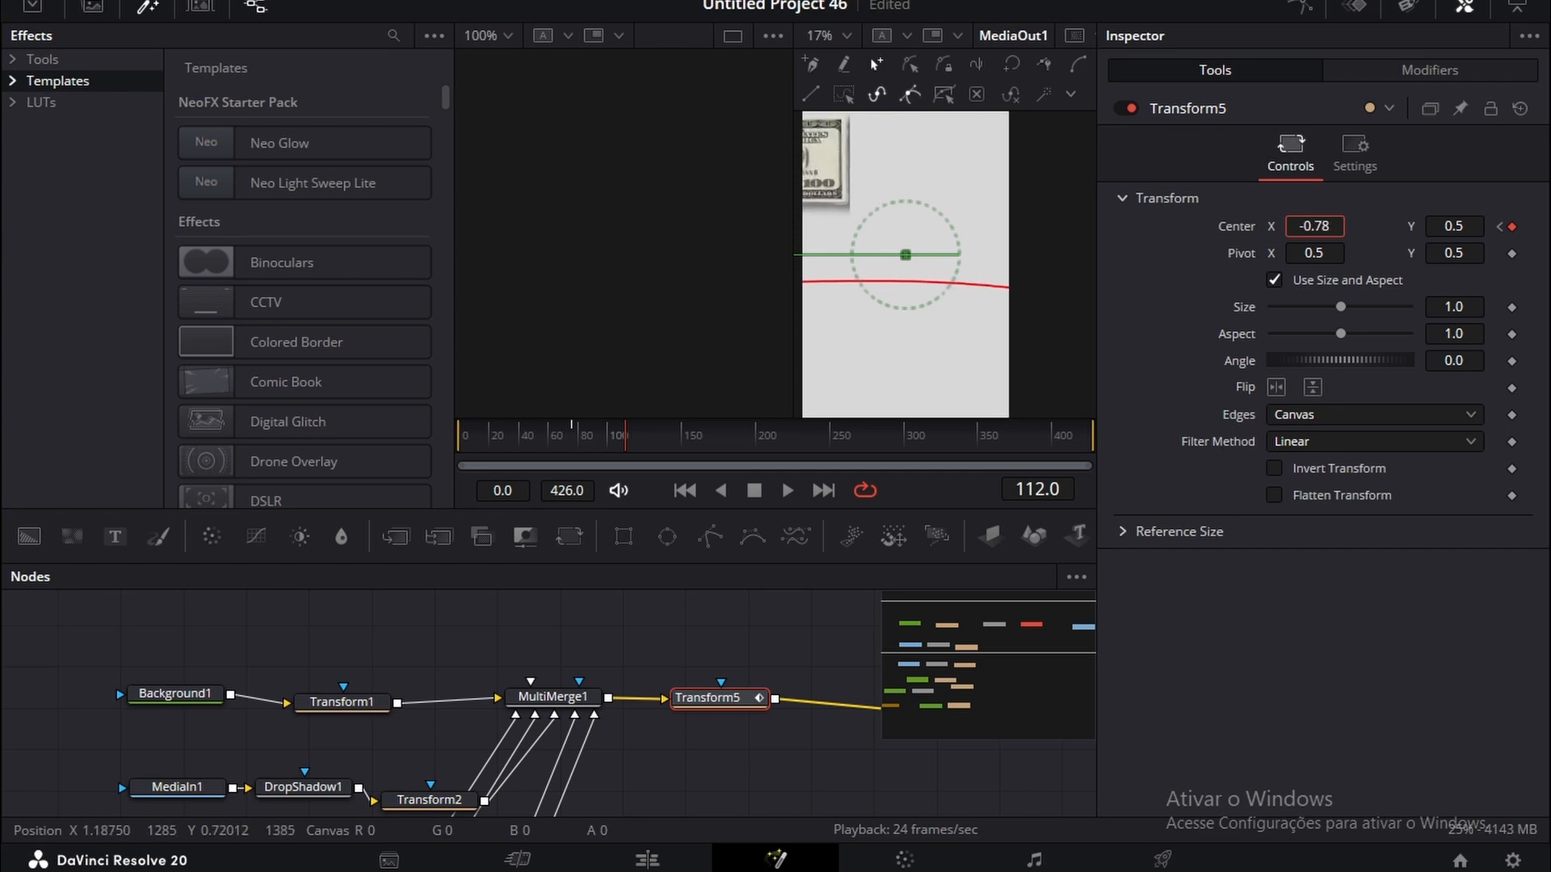
drag(1047, 174, 815, 172)
click(502, 634)
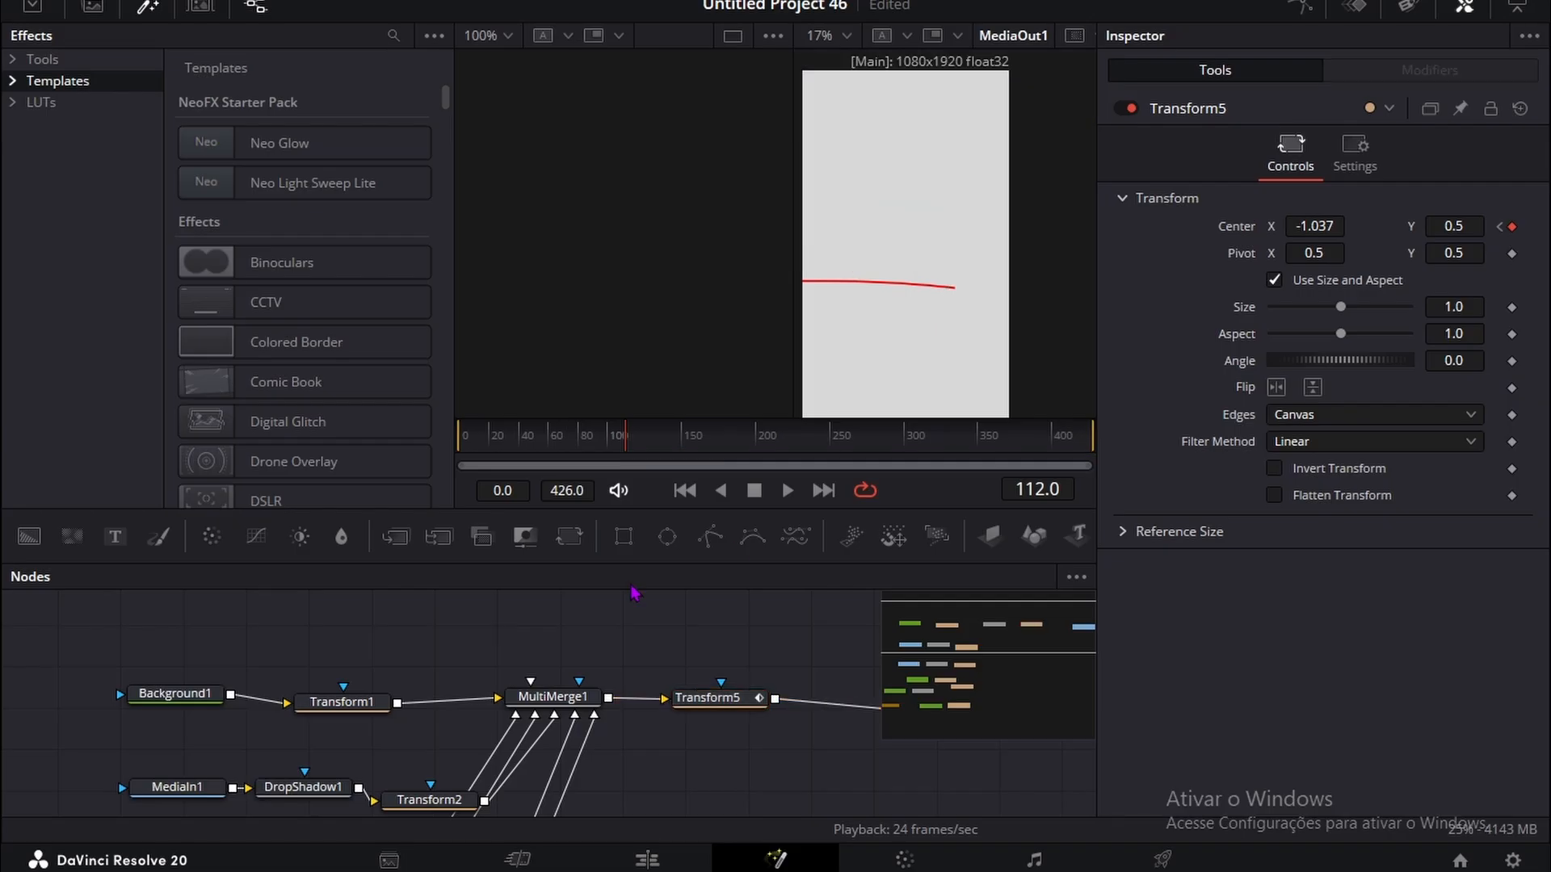
drag(618, 442, 606, 440)
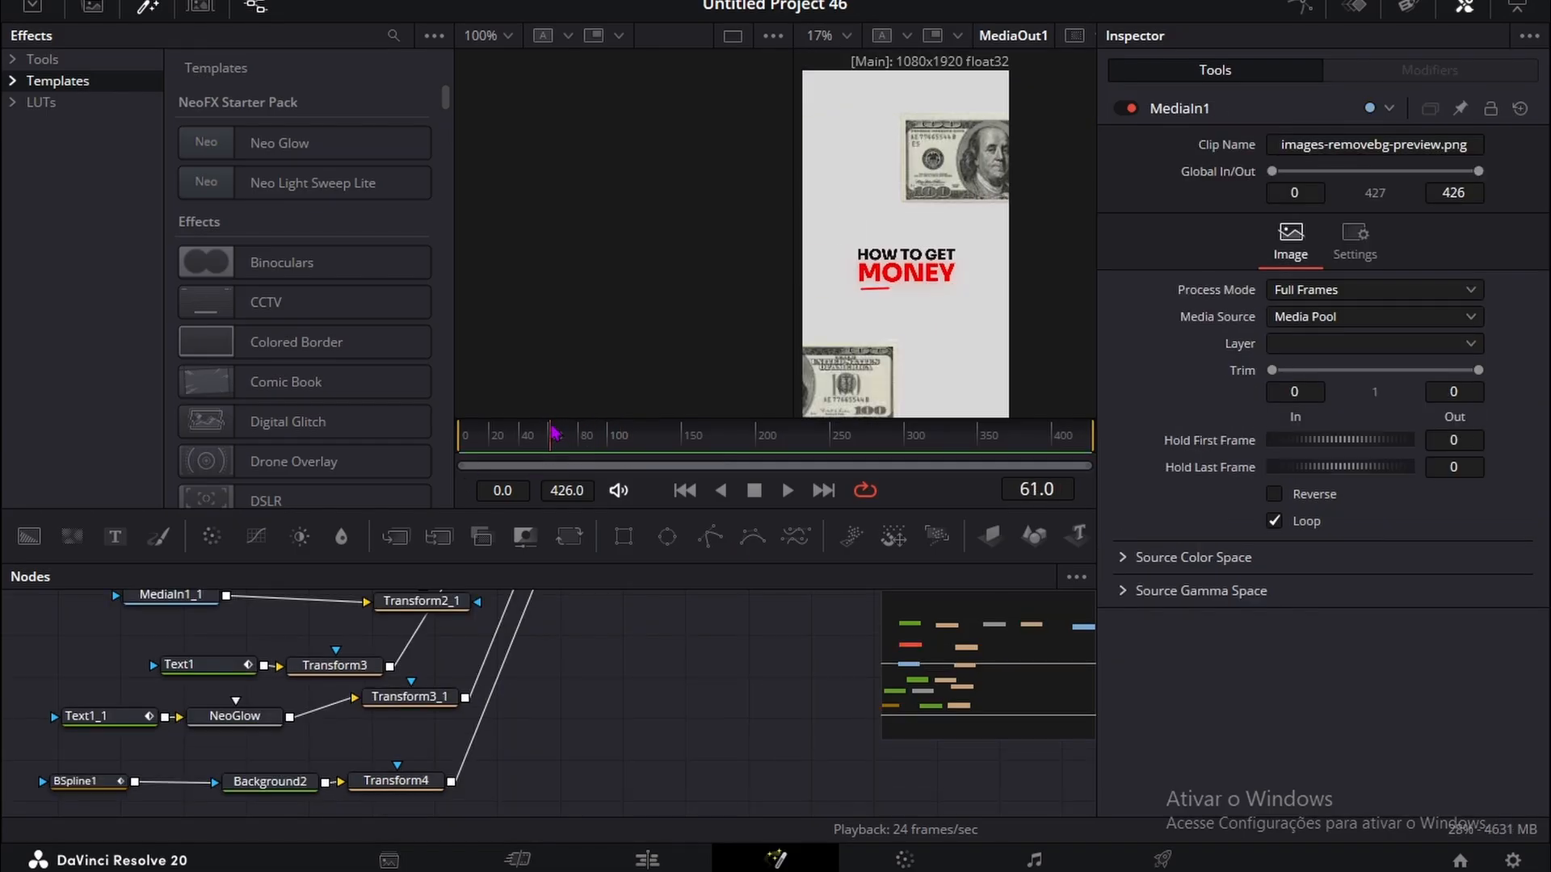
drag(556, 437, 637, 439)
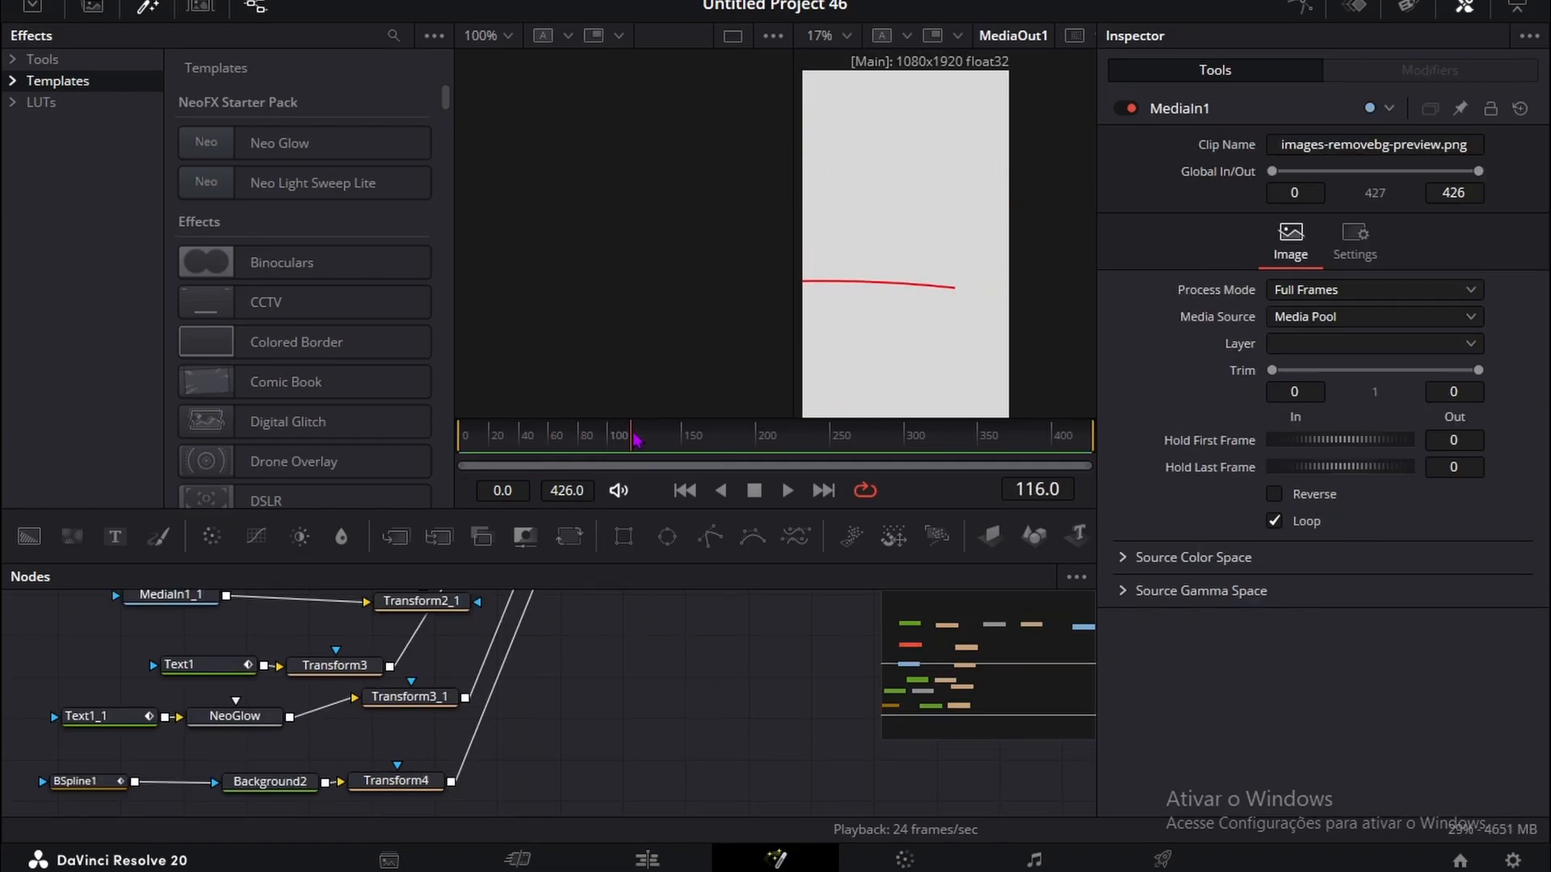
Step: Add a text node reading THE BEST WAY IS below the BSpline1 branch in the node graph
scroll(466, 603, down, 3)
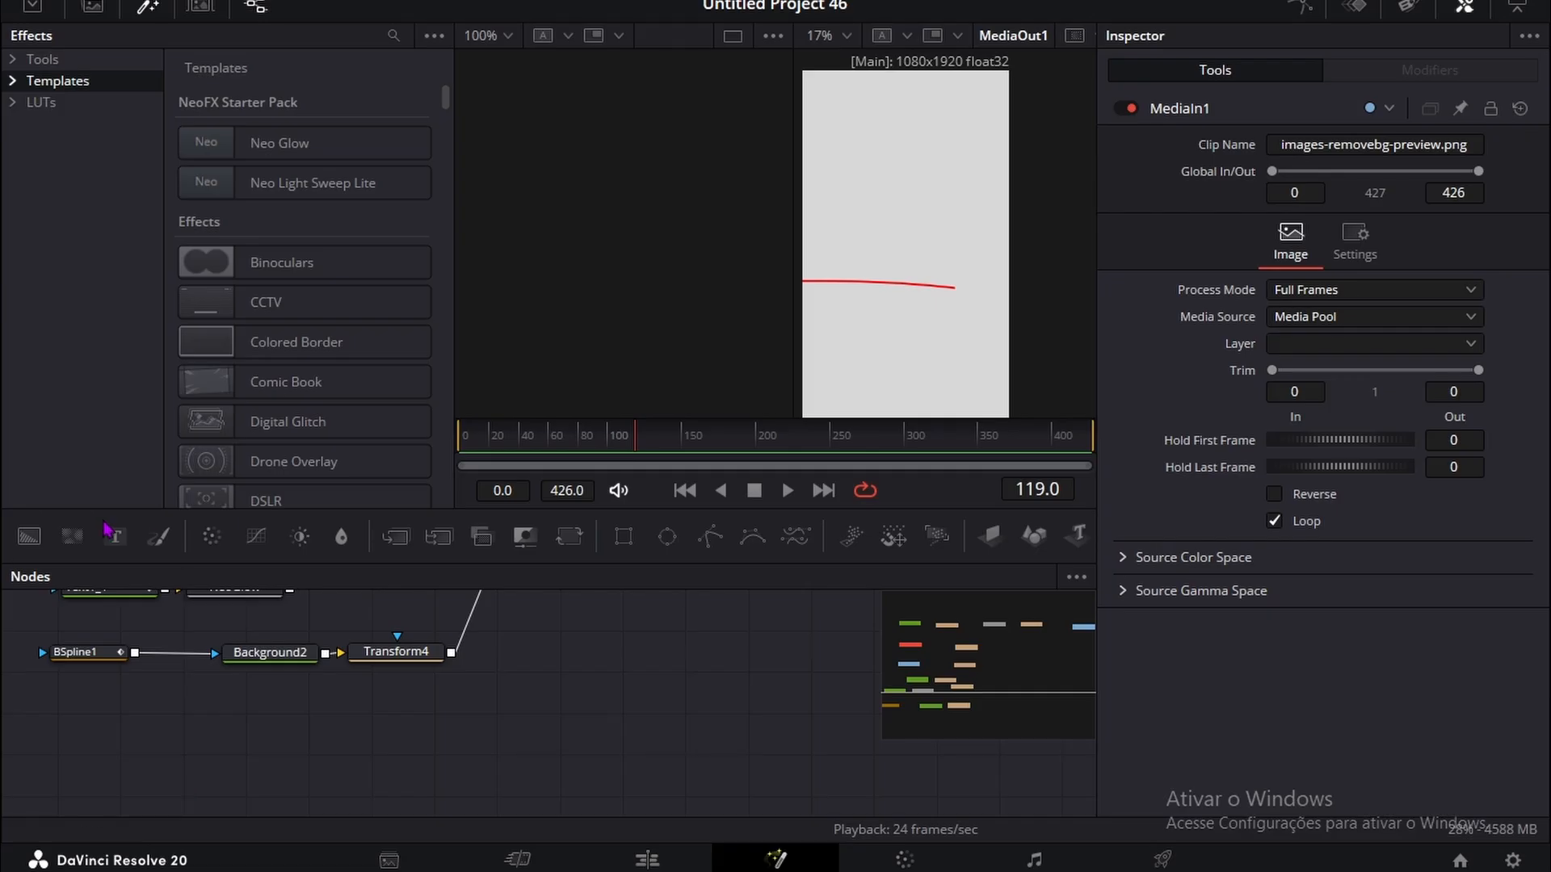
drag(107, 531, 312, 751)
text(the)
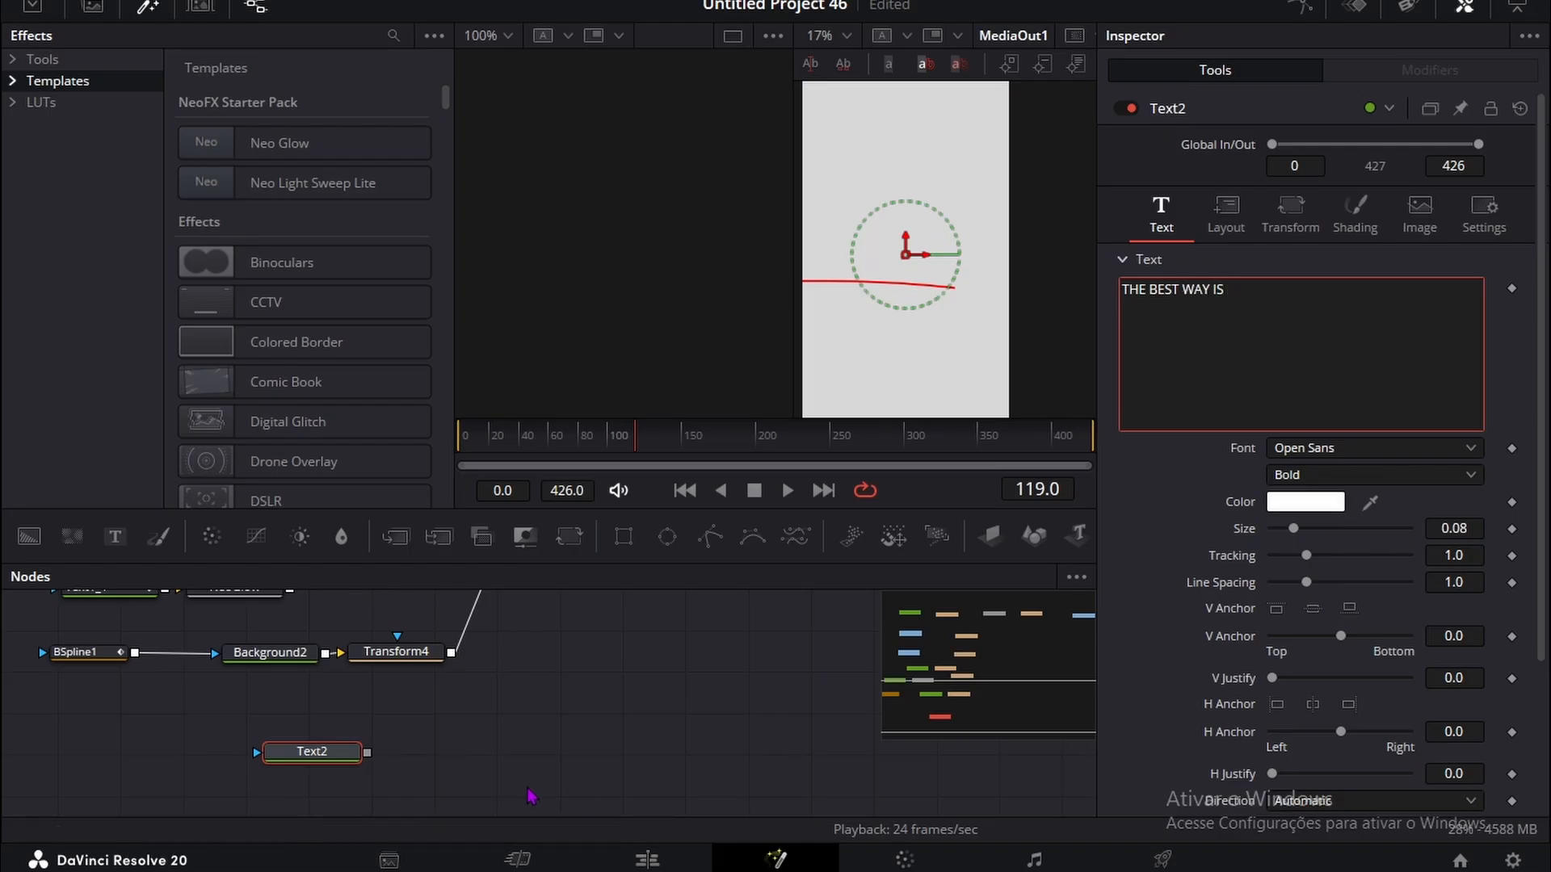
drag(327, 754, 179, 775)
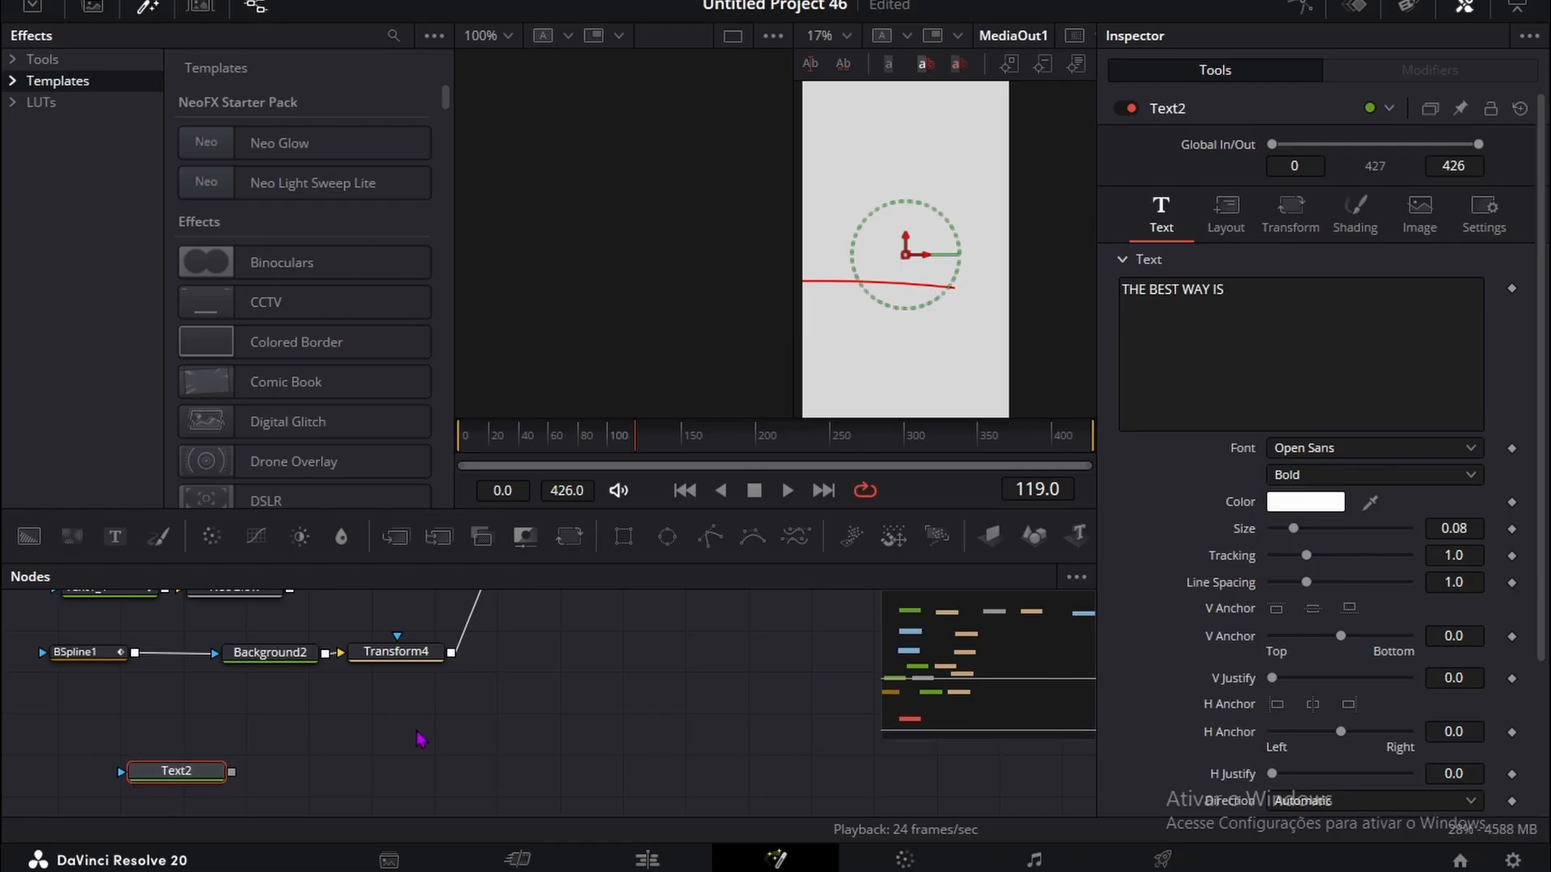
click(420, 739)
key(shift+space)
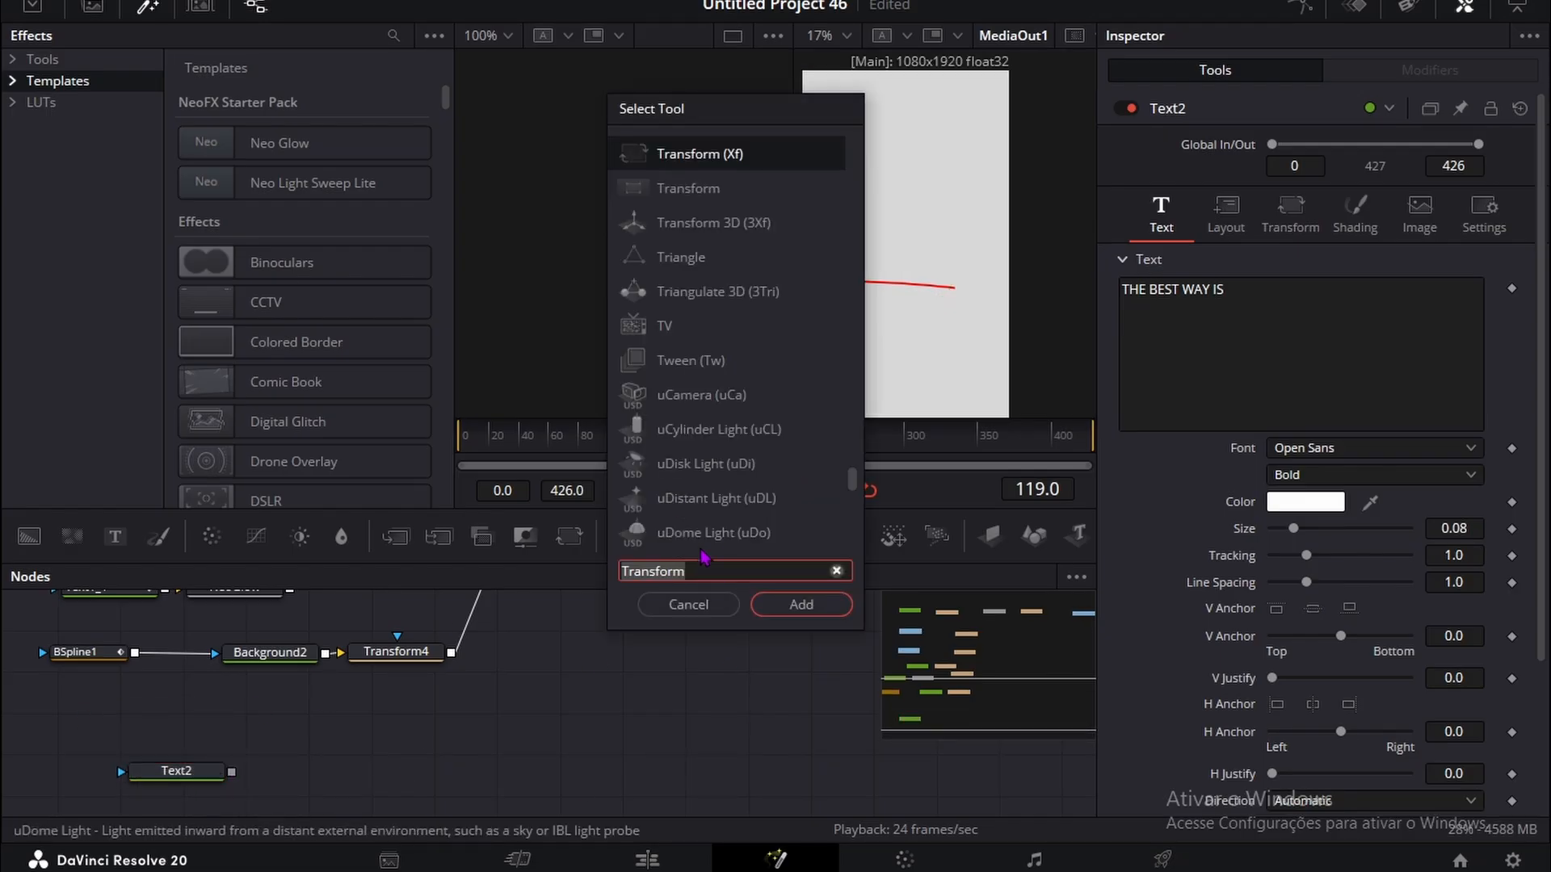
click(701, 604)
Step: Add a Transform node after Text2 and connect its output to MultiMerge1
click(197, 771)
key(shift+space)
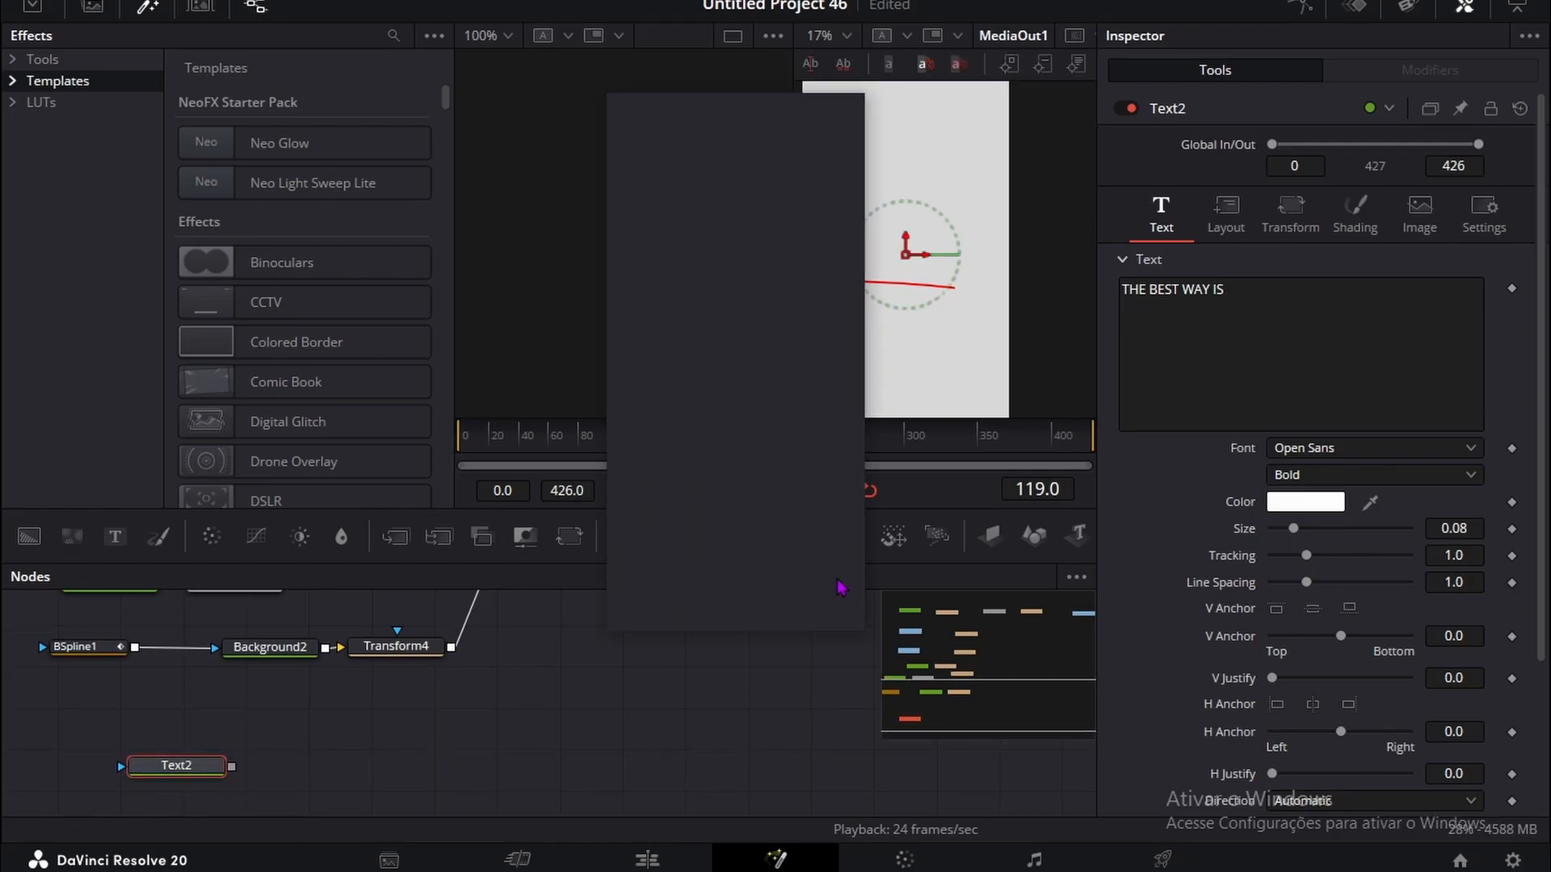
click(801, 605)
drag(363, 767, 535, 714)
Step: Change the color of the THE BEST WAY IS text to near-black #0d0d0d
scroll(557, 682, down, 7)
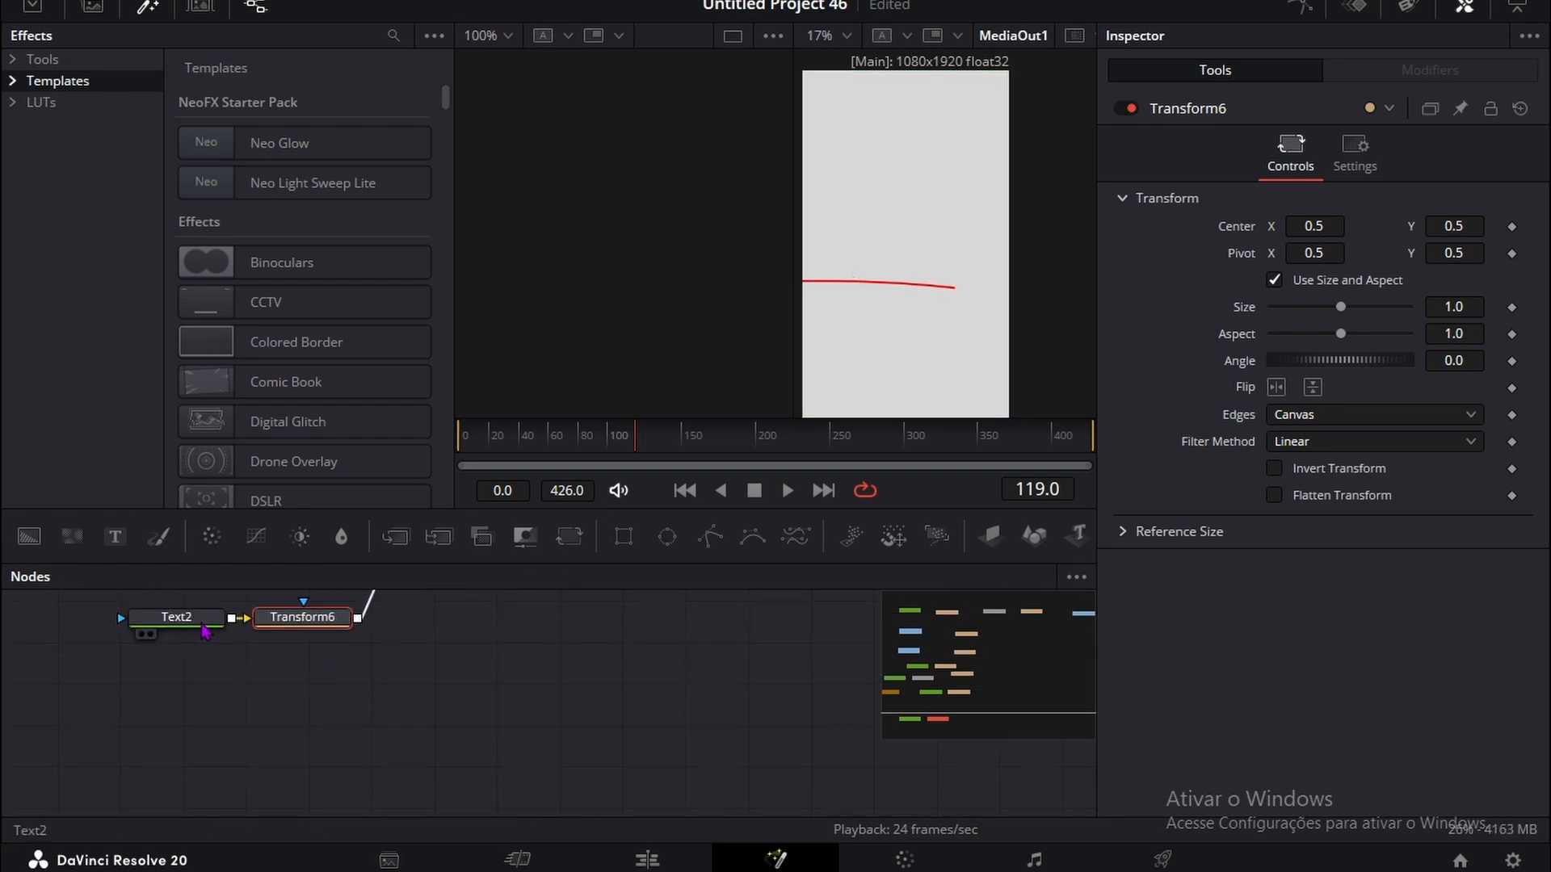
click(200, 621)
click(1305, 501)
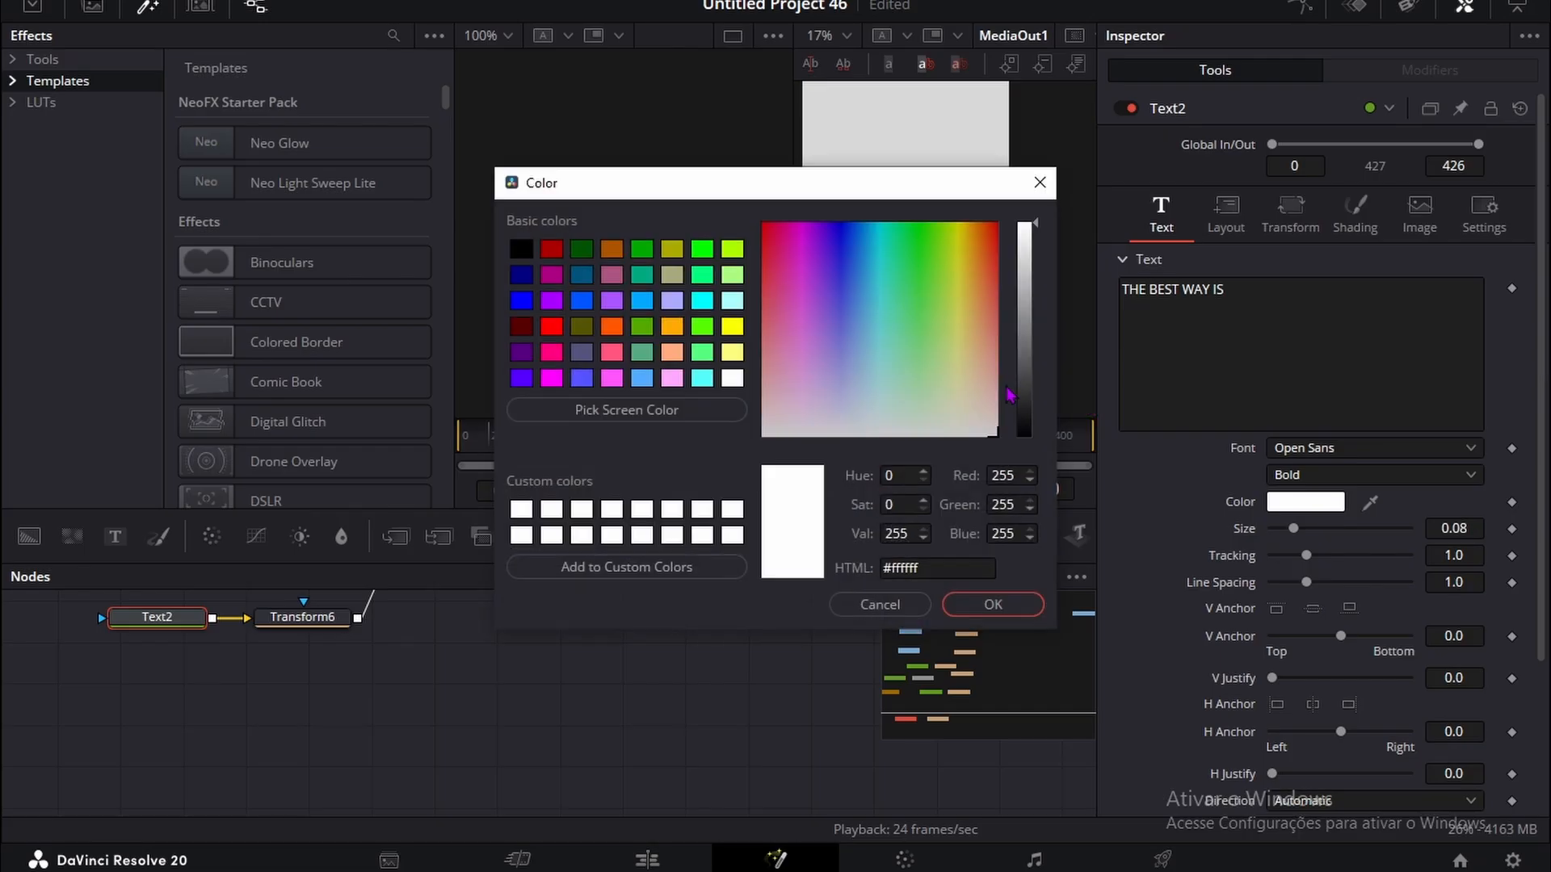
click(1031, 437)
drag(1030, 437, 1032, 426)
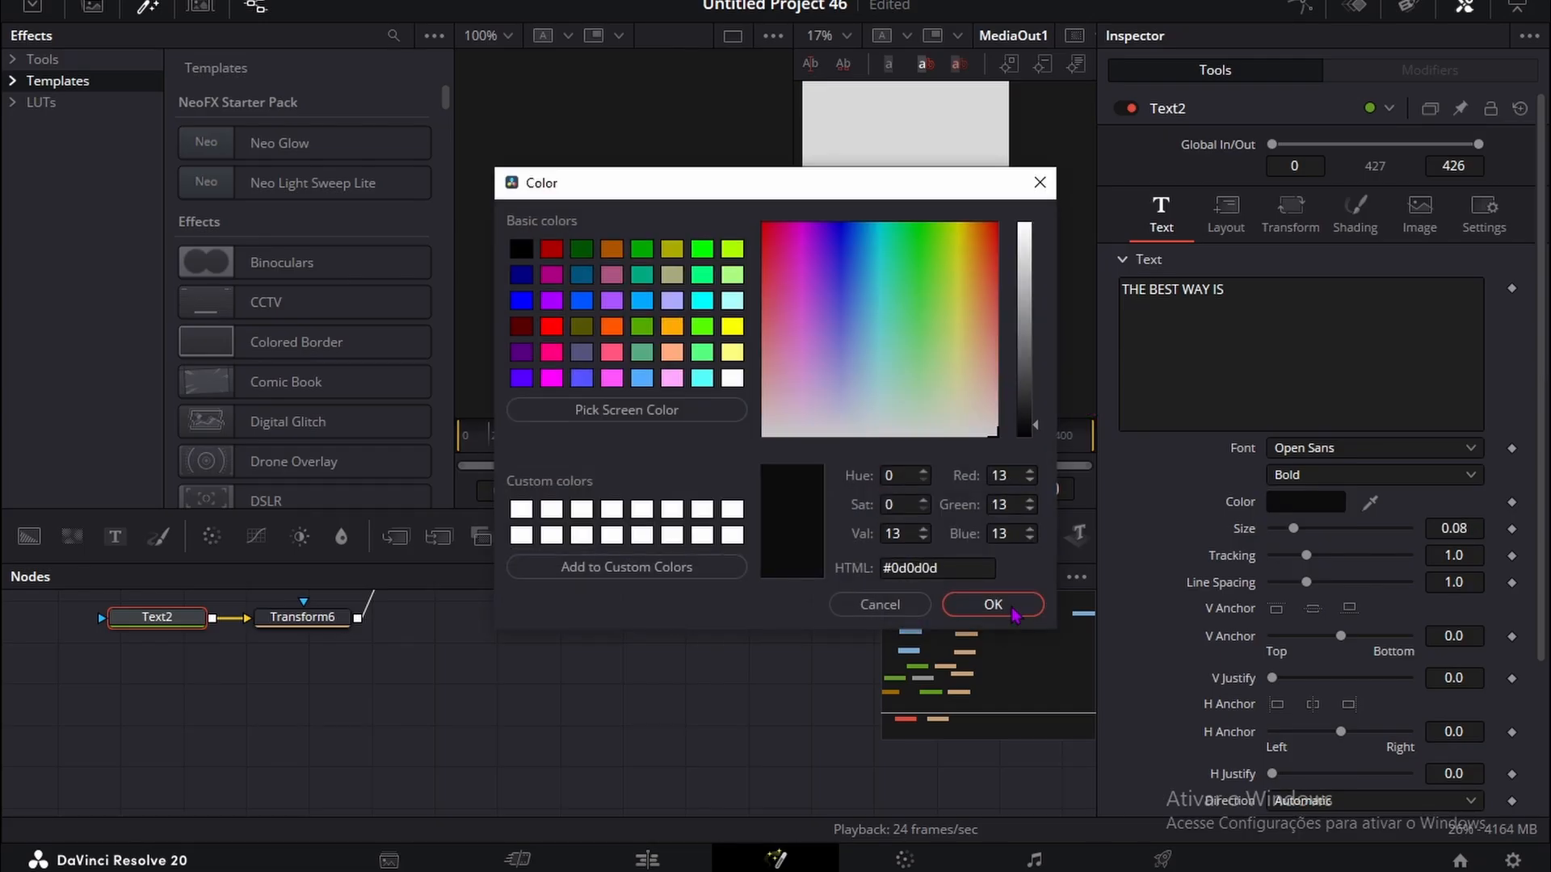
click(1012, 612)
Step: Bring THE BEST WAY IS into frame with Transform6's Center X at 2.018, and set Text2's Size to 0.1163 and Tracking to 0.965
click(339, 632)
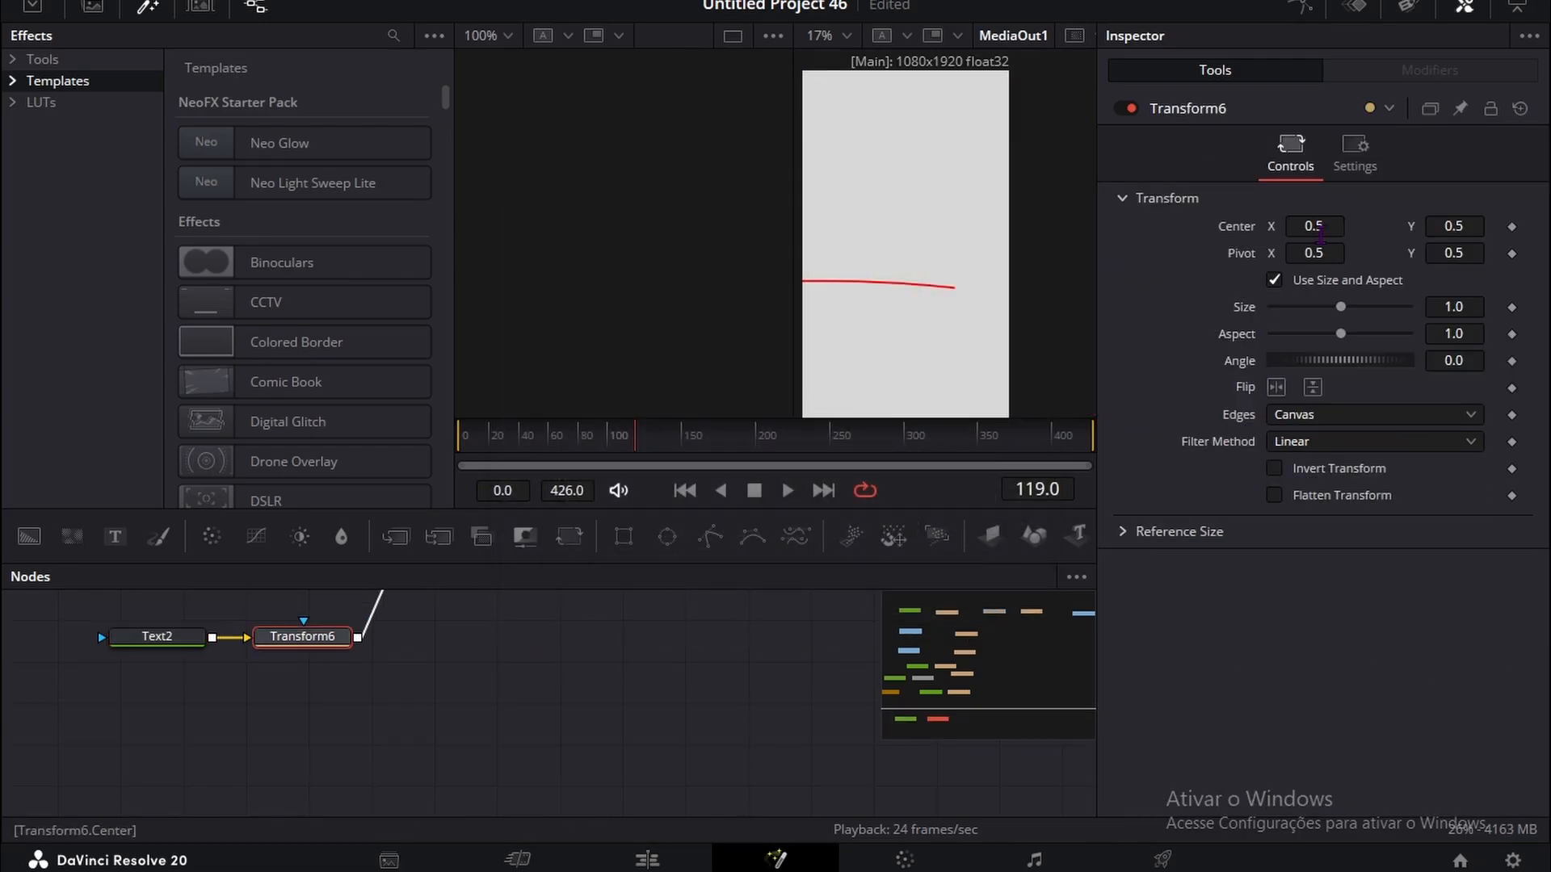
drag(1314, 226, 1547, 226)
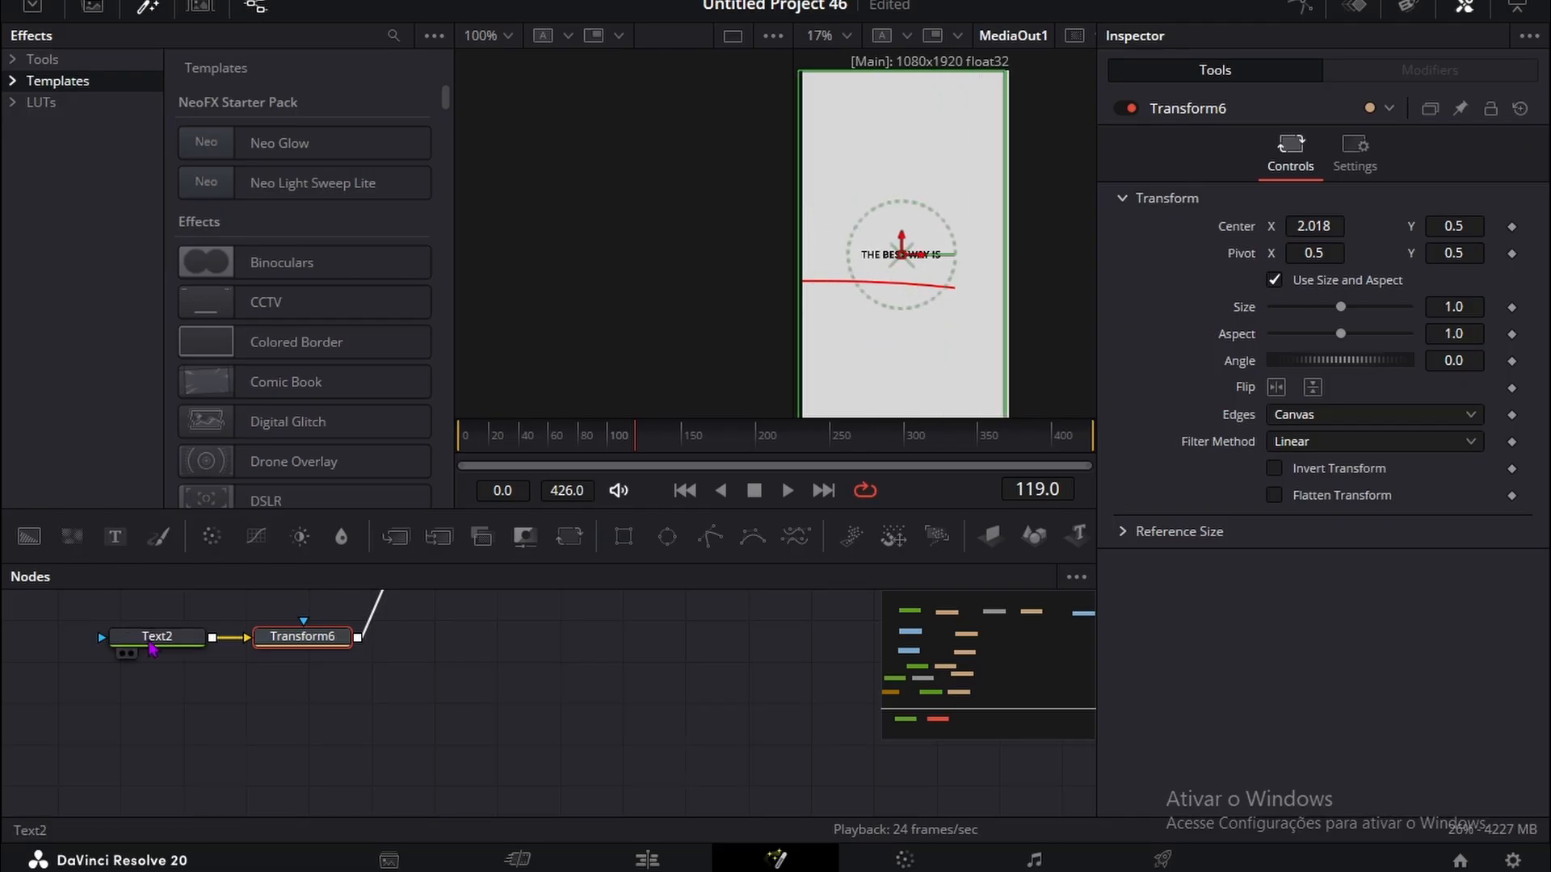
click(162, 636)
drag(1454, 529, 1434, 555)
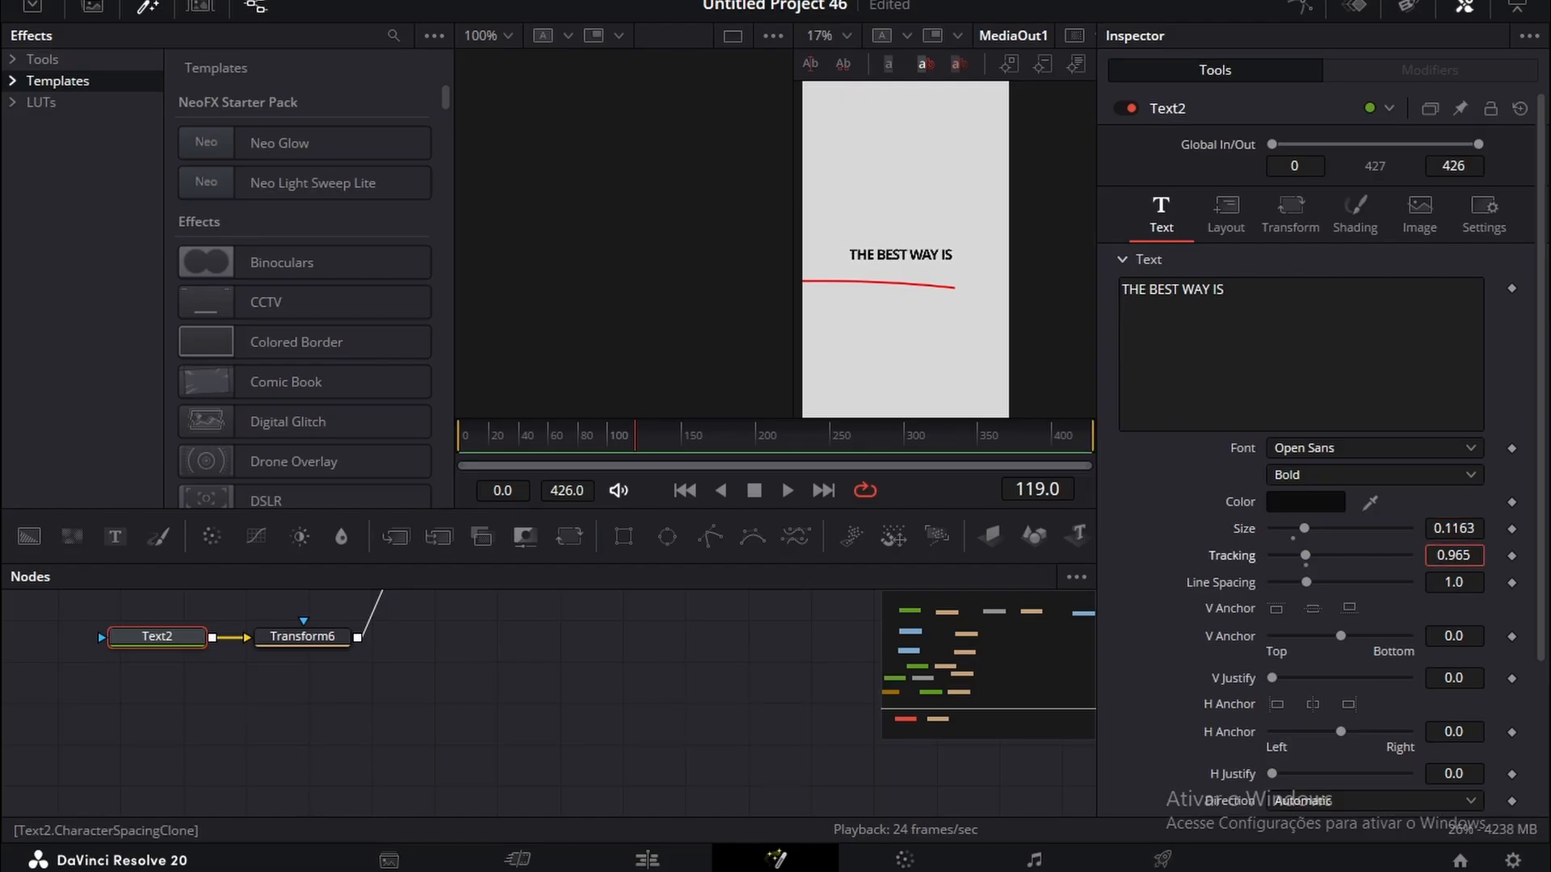
scroll(923, 259, up, 1)
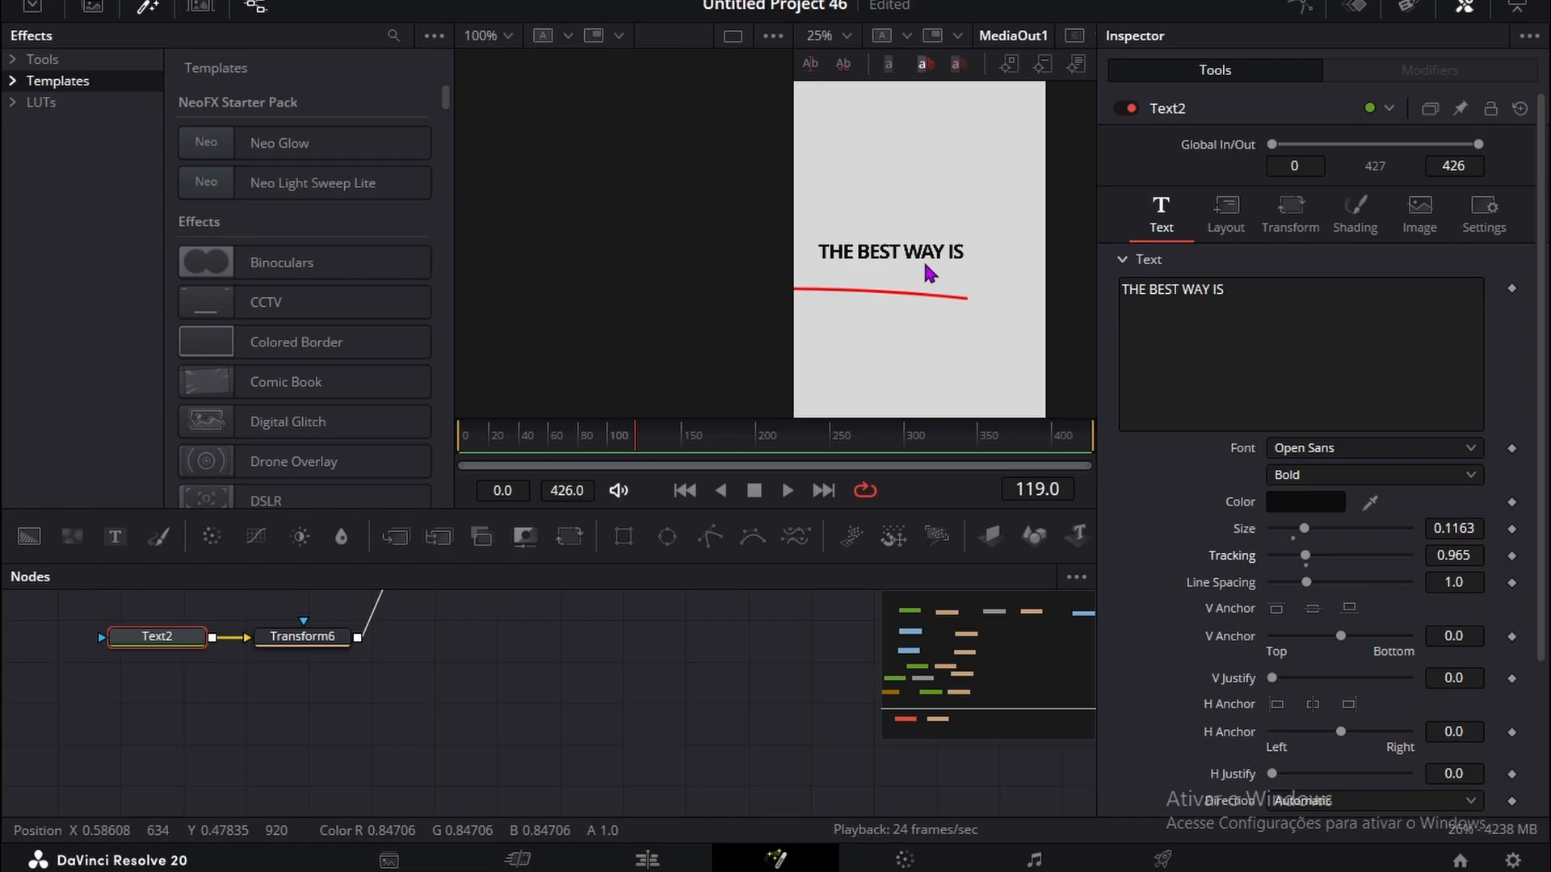
scroll(923, 259, down, 1)
Step: Duplicate the Text2 and Transform6 nodes together and align the copies beneath the originals
drag(89, 610, 339, 692)
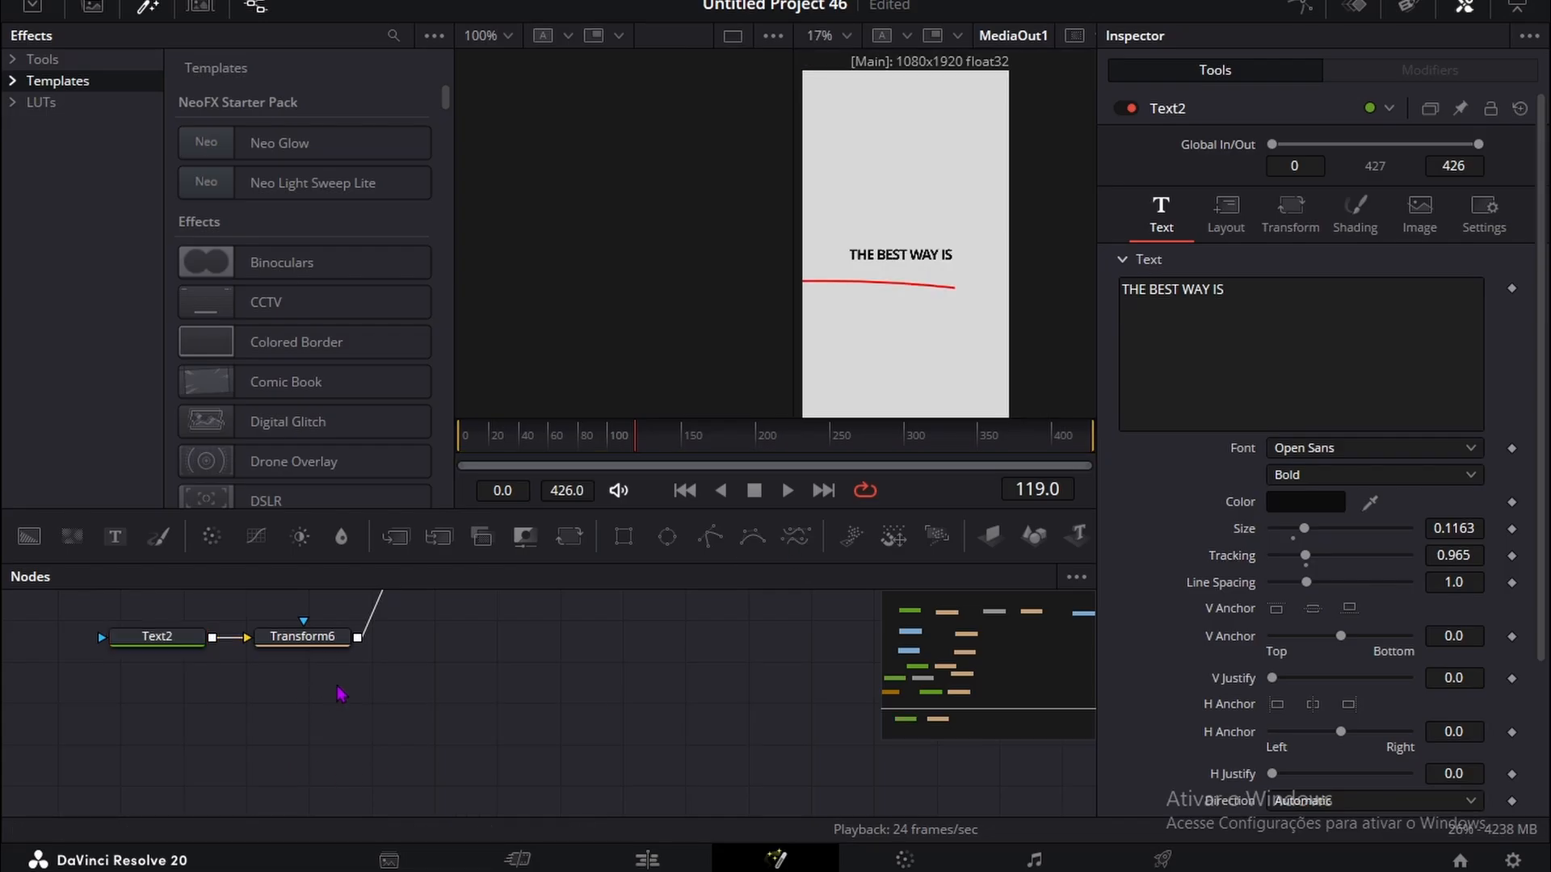
key(ctrl+c)
key(ctrl+v)
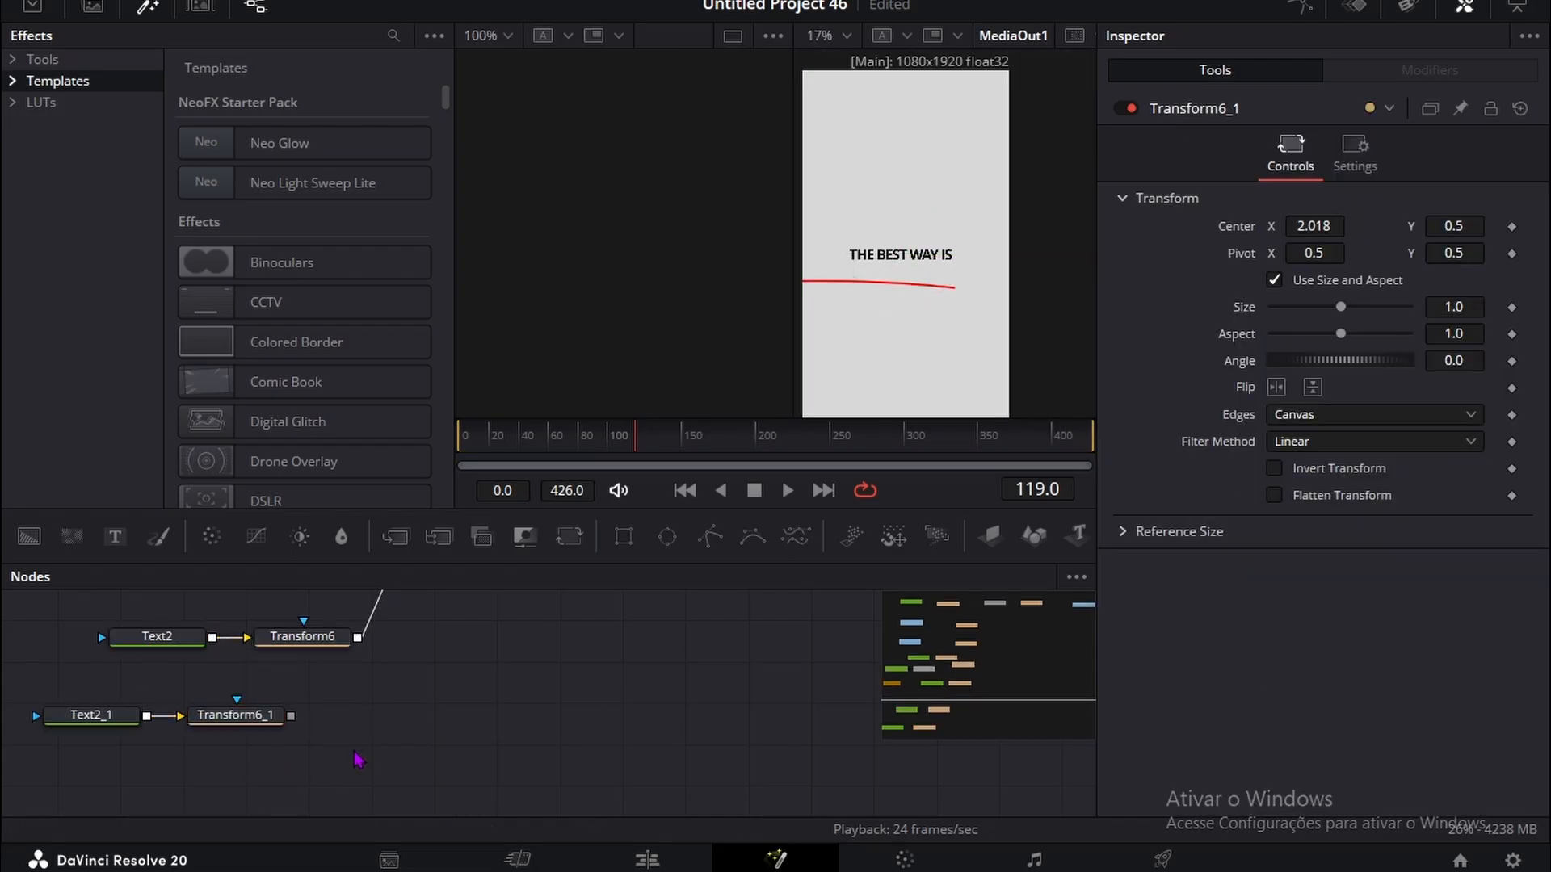
drag(354, 752, 53, 694)
drag(202, 721, 261, 721)
click(605, 752)
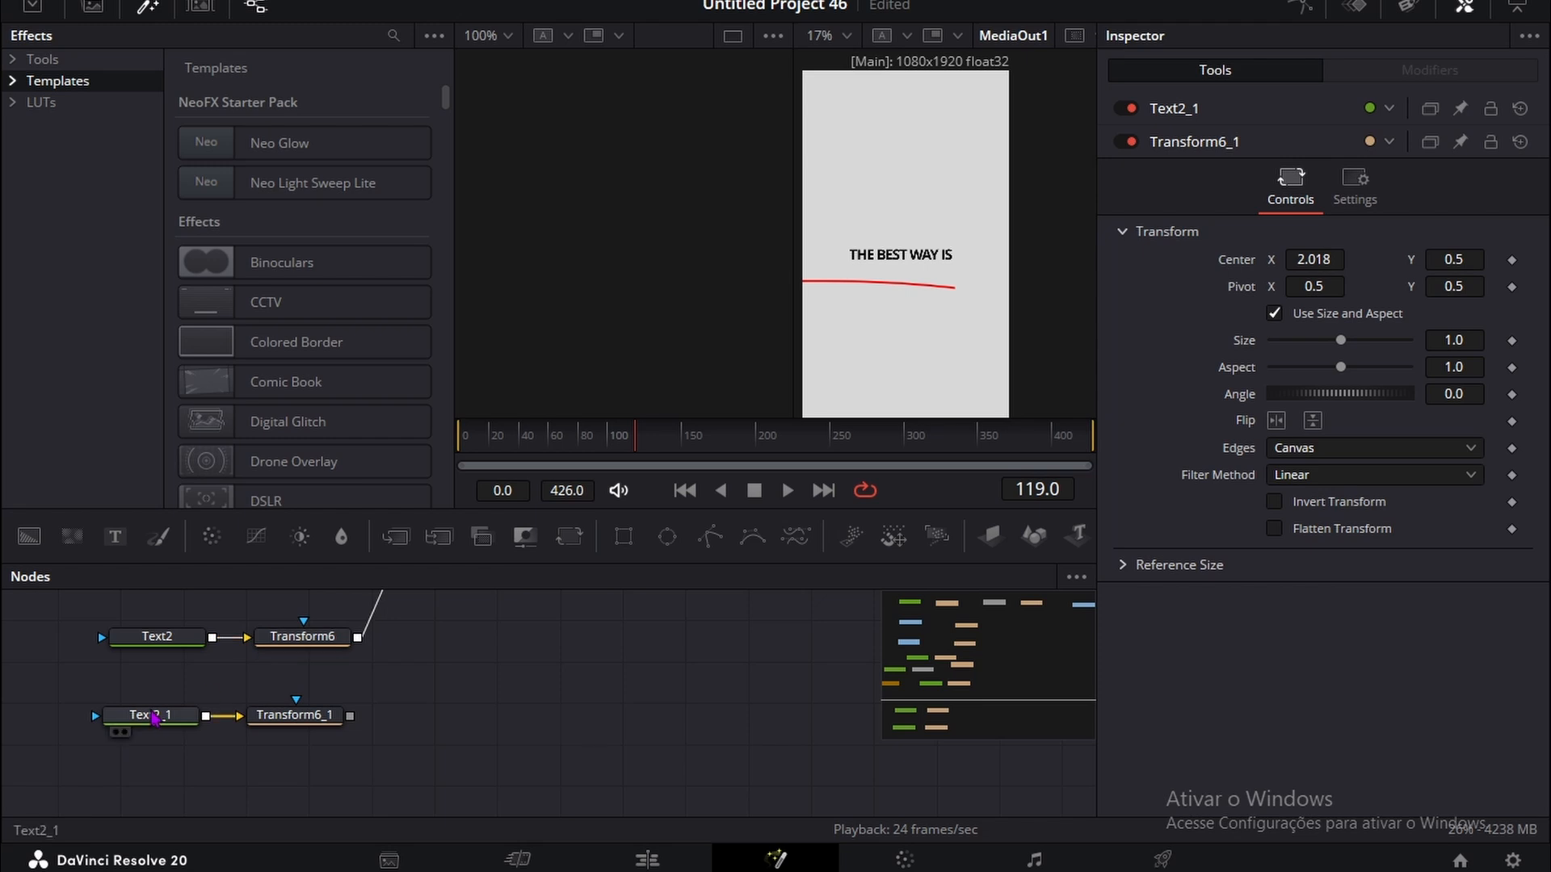
Step: Change the duplicated Text2_1 node's text to THROUGH E-COMMERCE and set its font to Sora
click(154, 716)
click(952, 252)
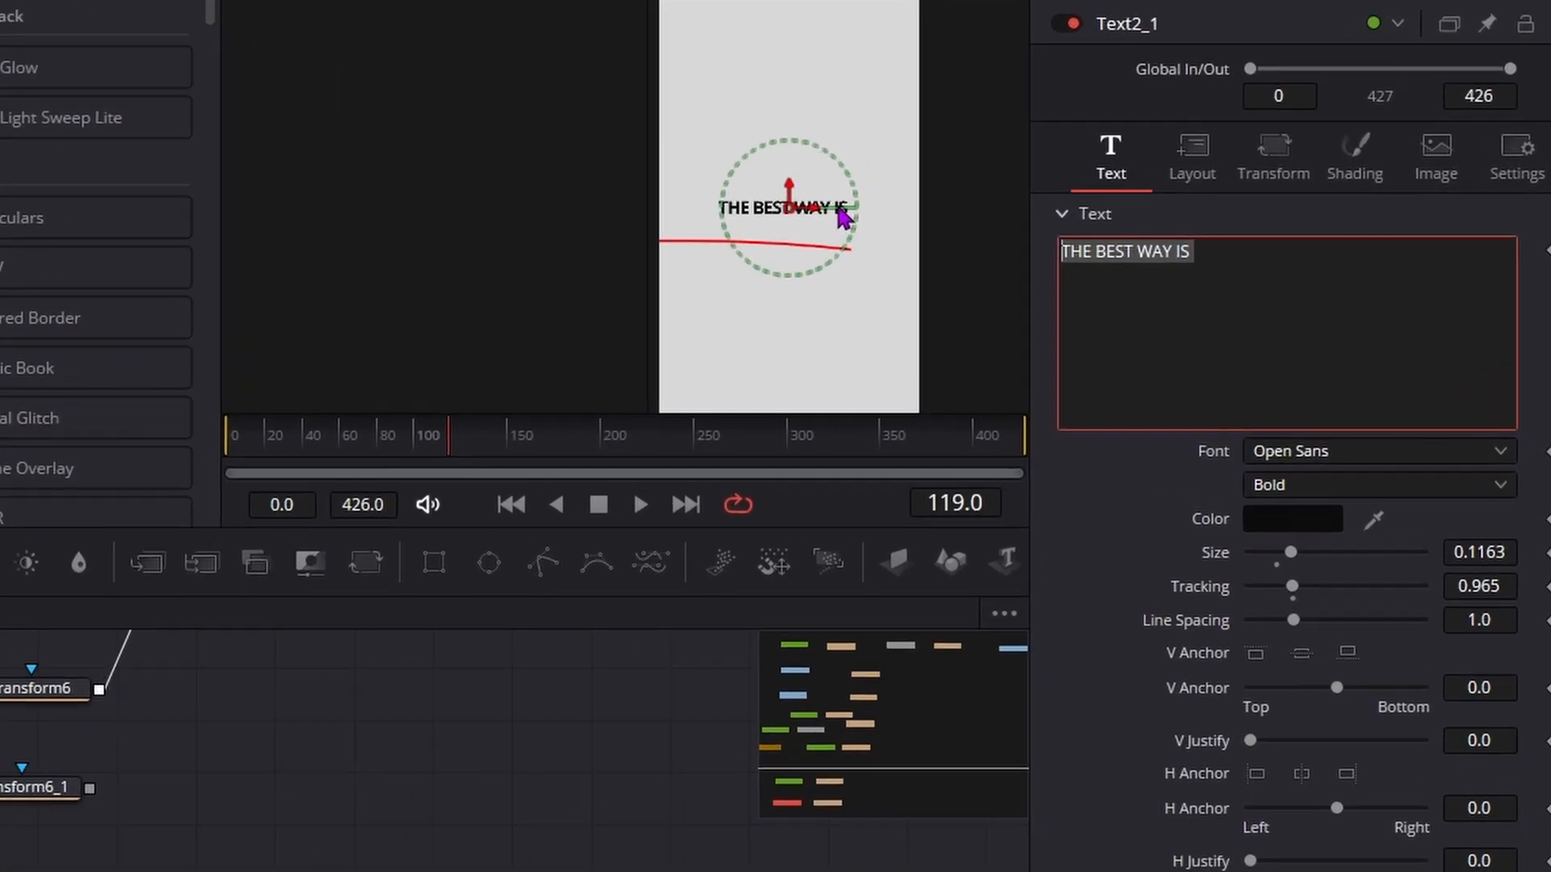
text(THROUGH EC)
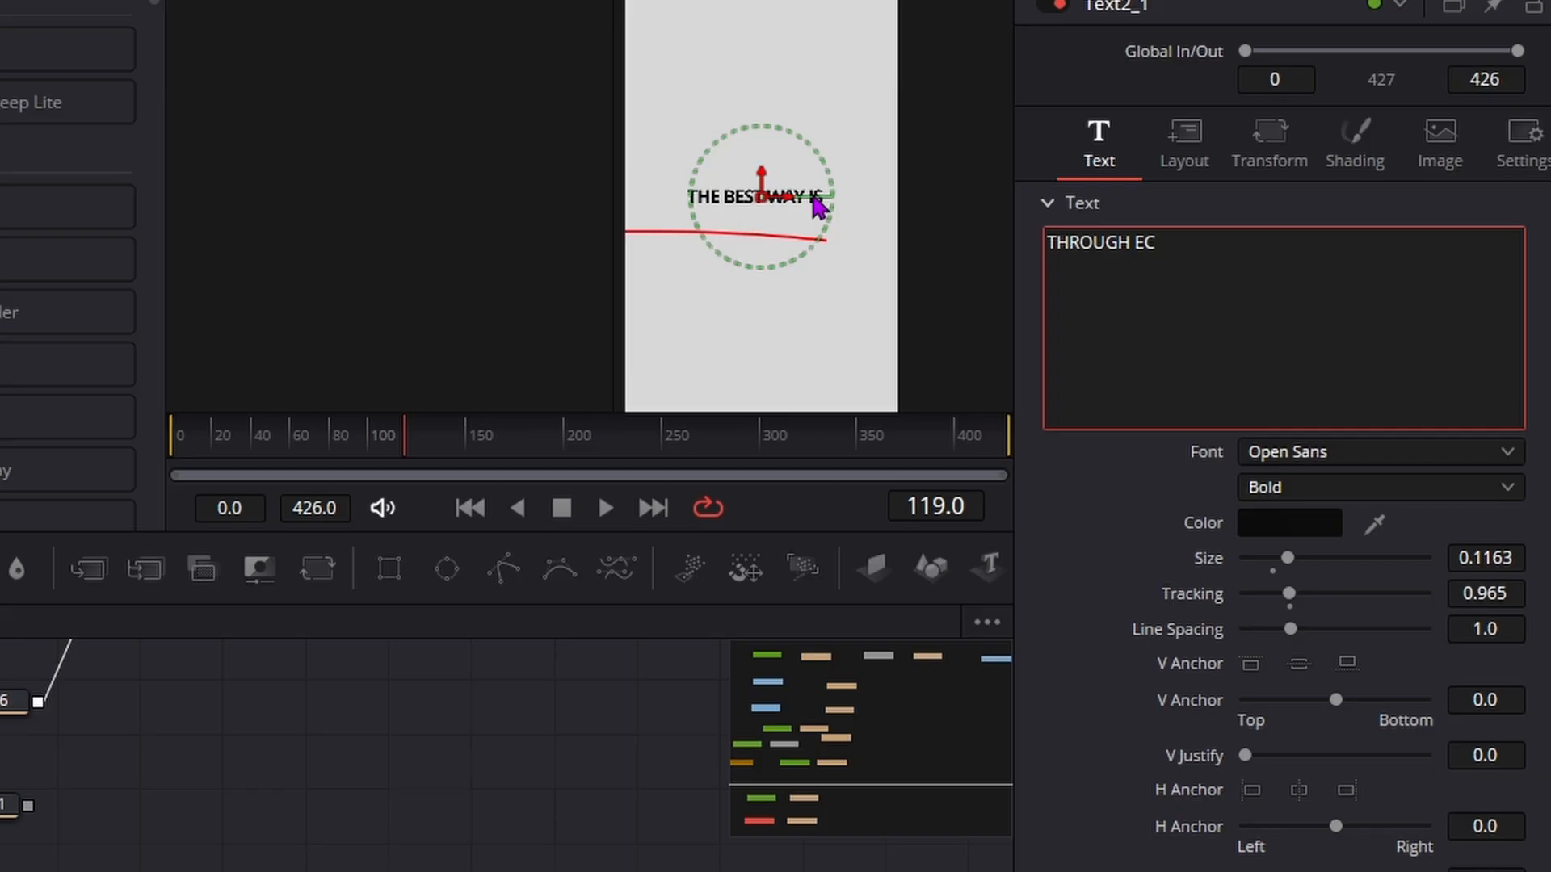
text(COMERCE)
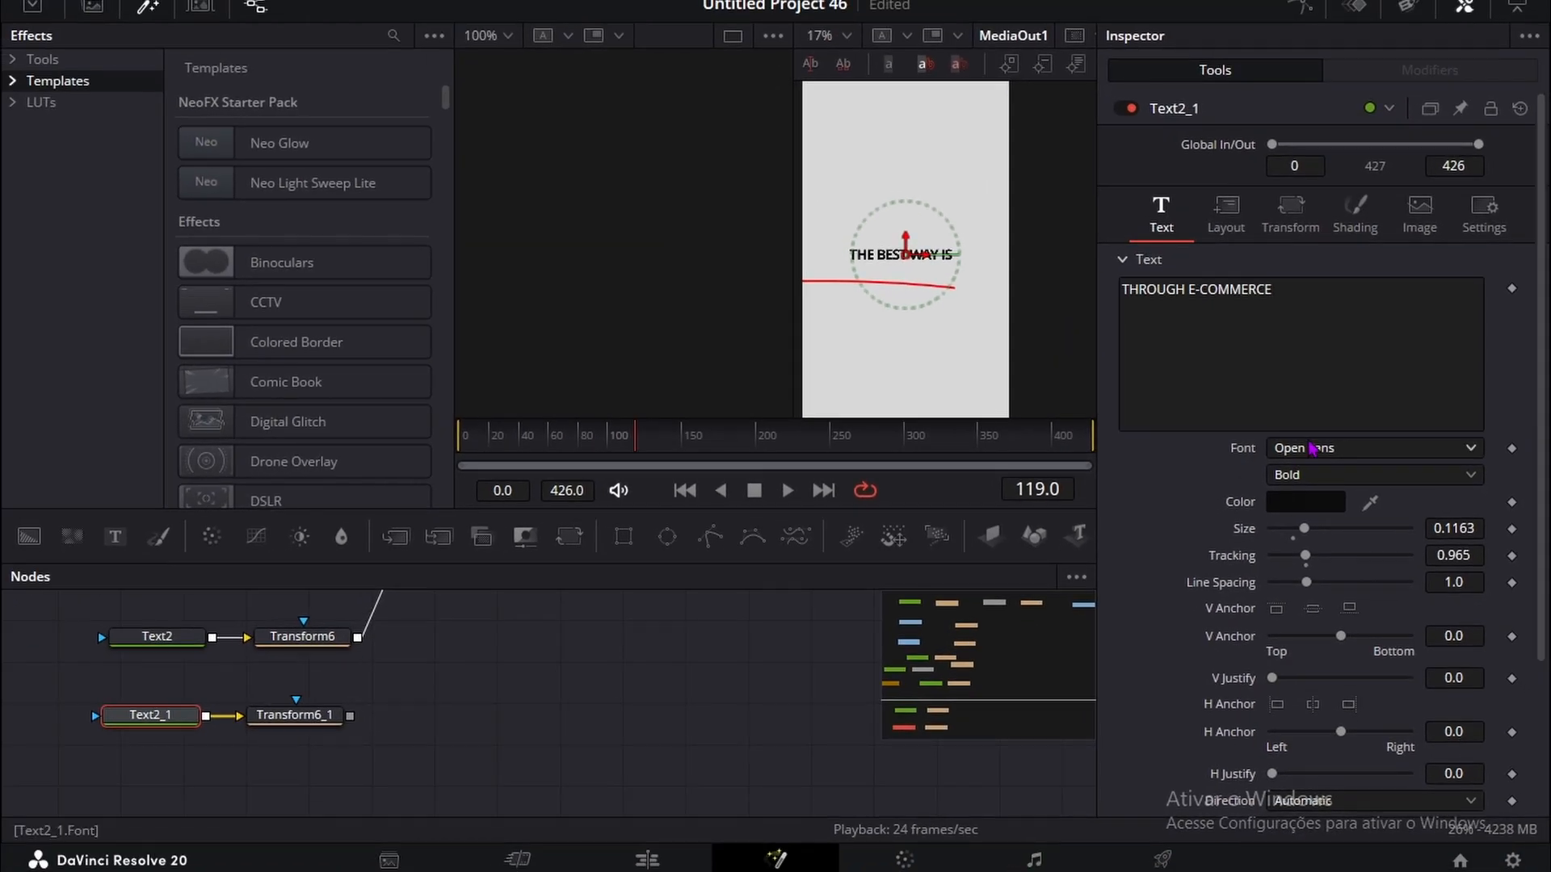
click(1373, 447)
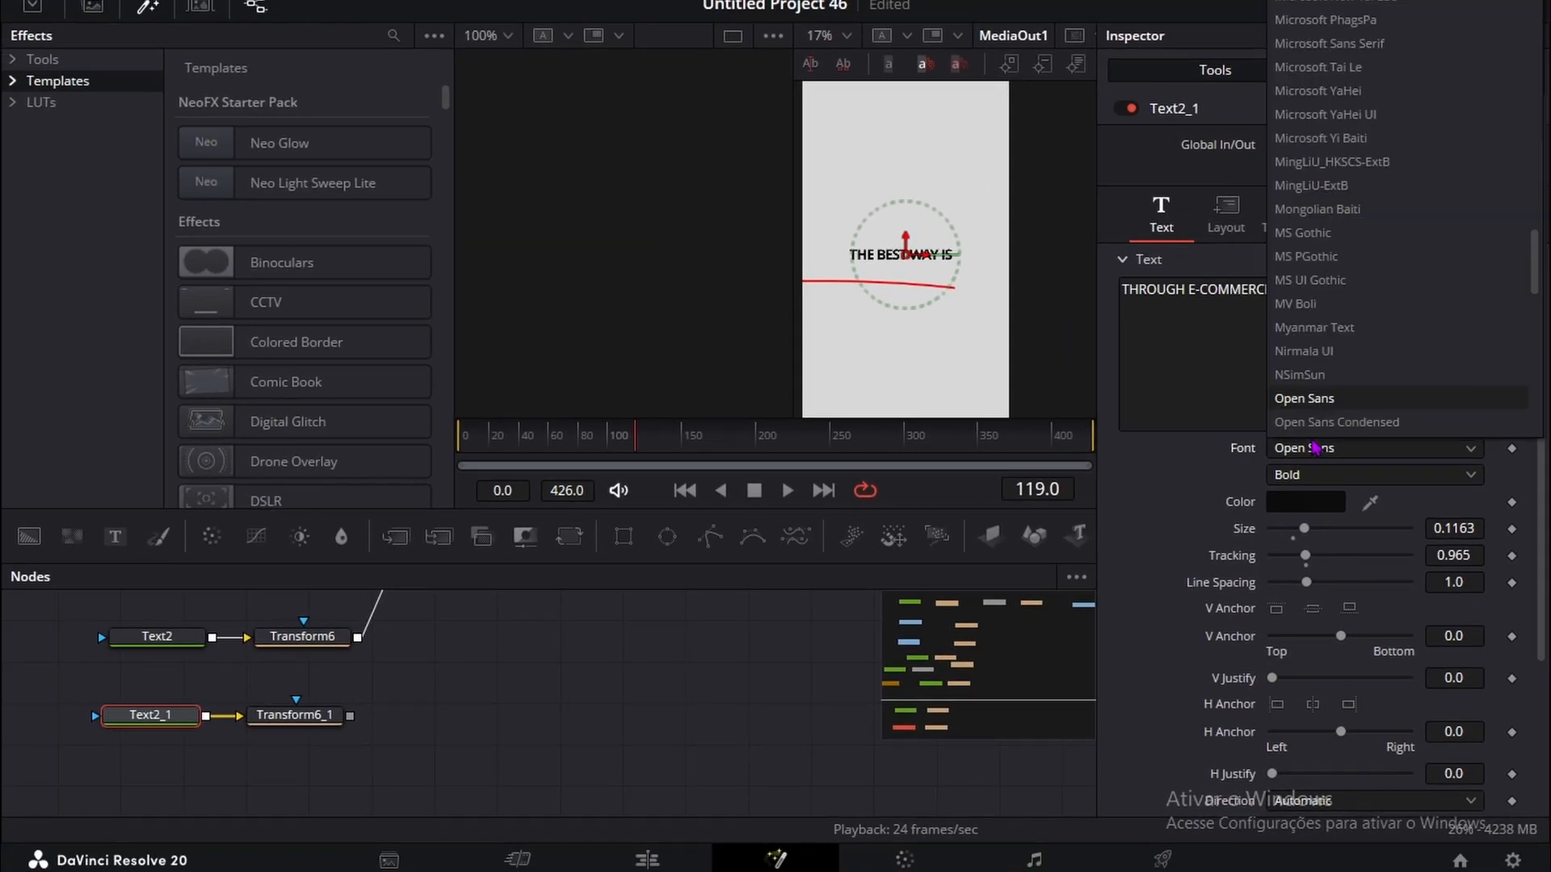
scroll(1300, 343, down, 10)
scroll(1298, 335, down, 4)
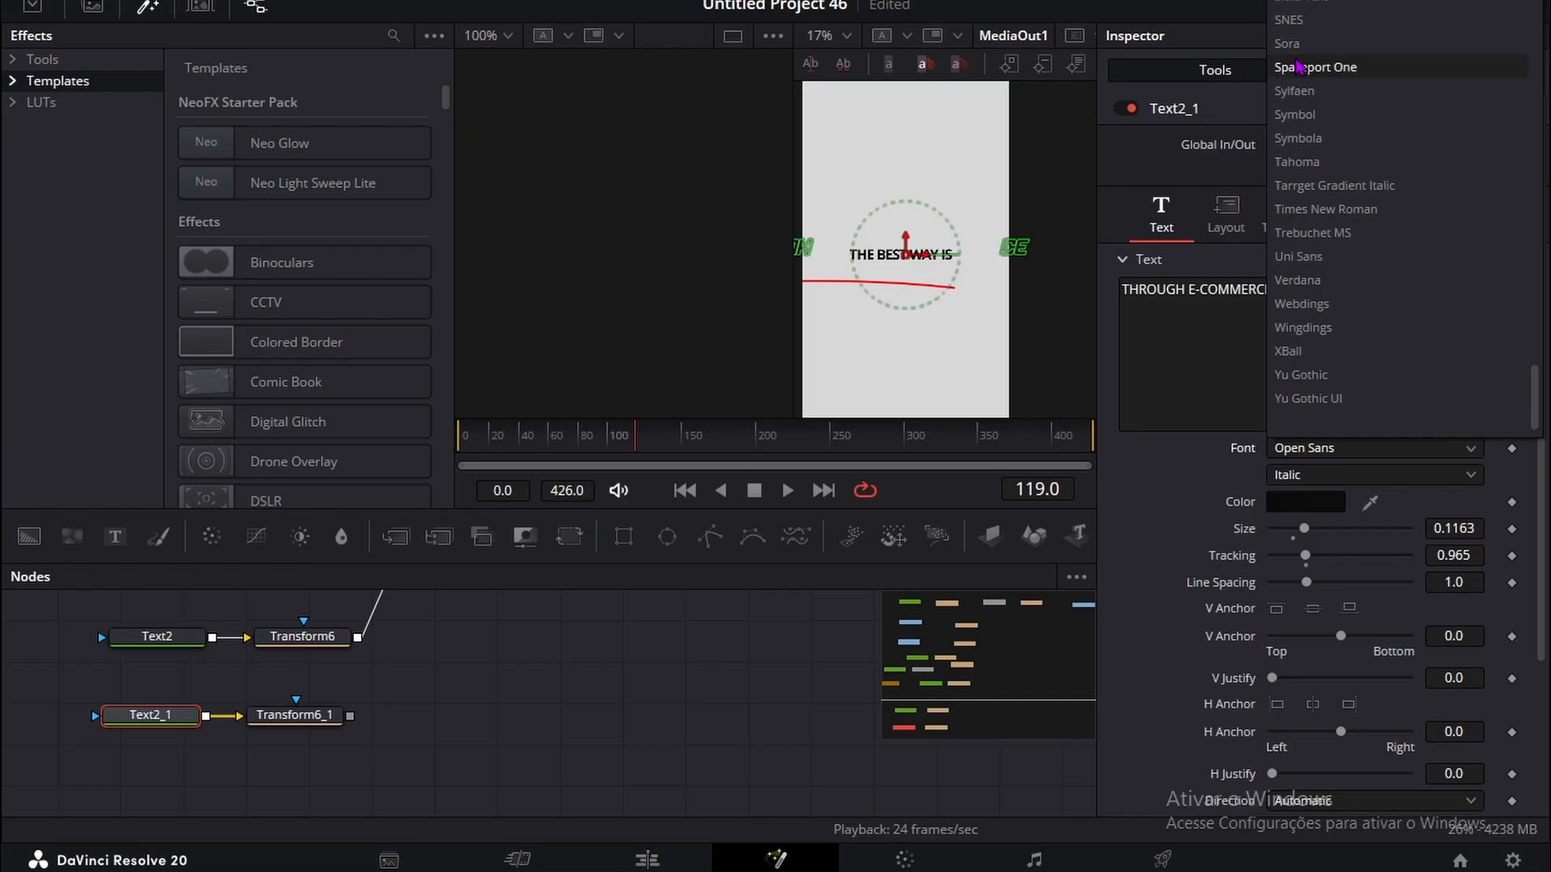
click(1285, 47)
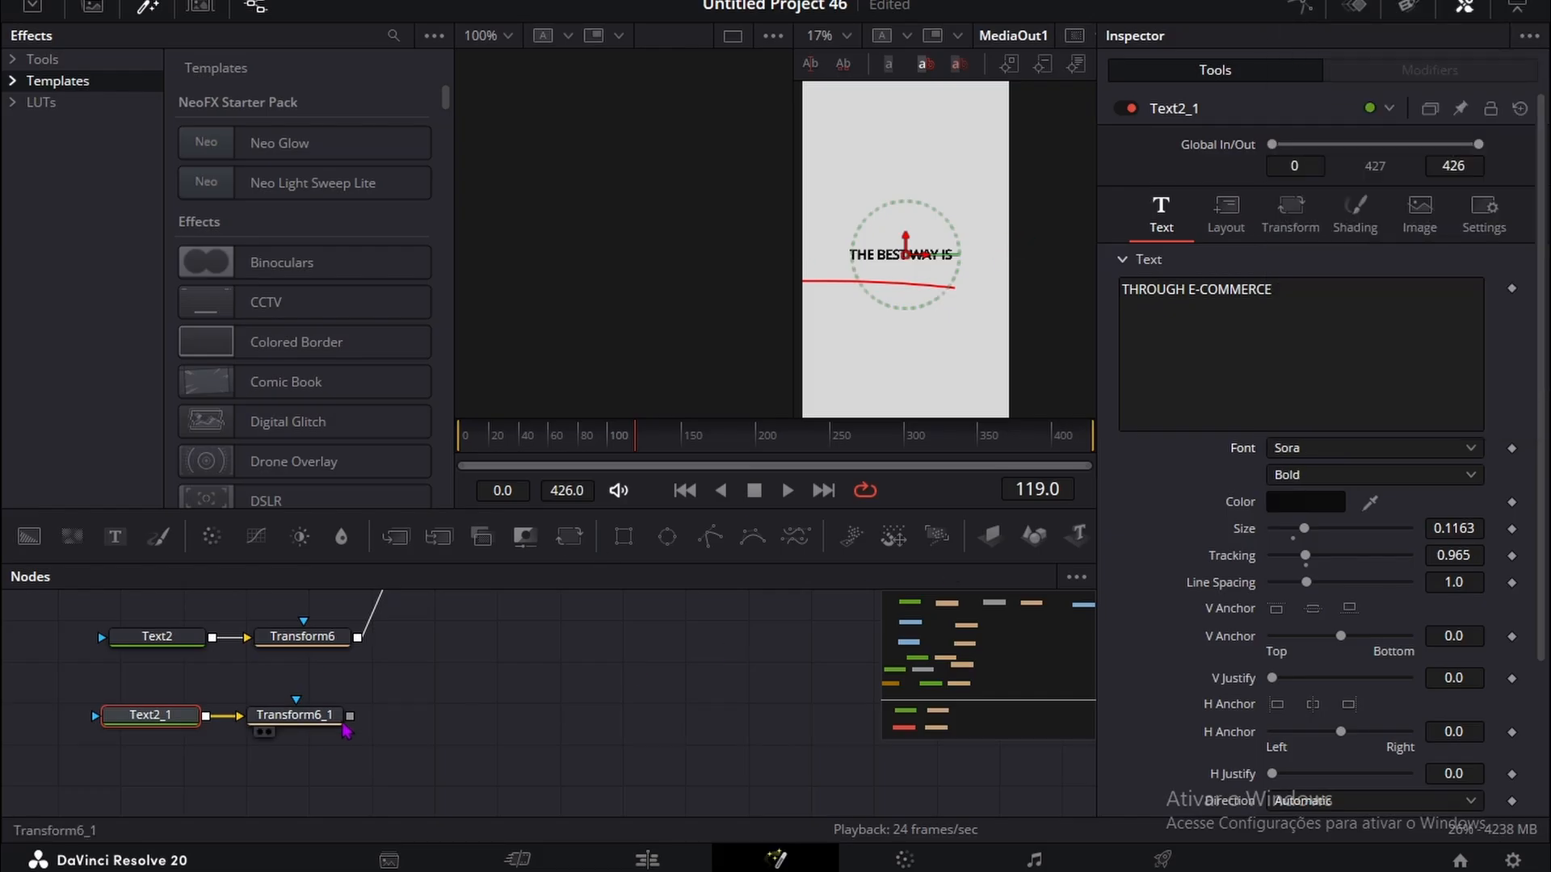
Step: Connect the output of Transform6_1 to MultiMerge1
scroll(346, 731, up, 5)
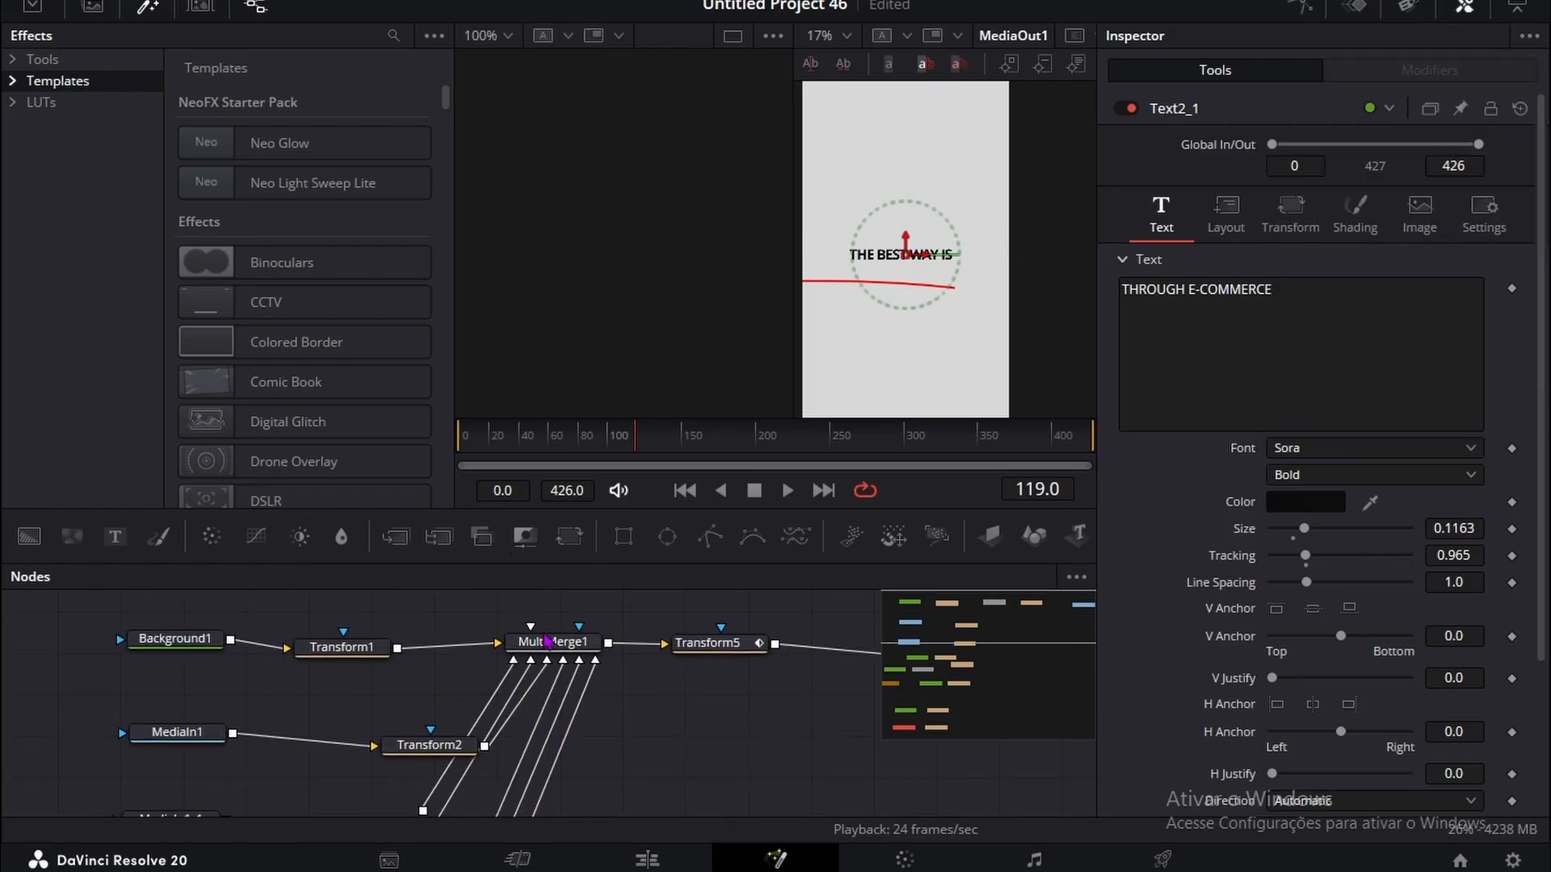
scroll(374, 696, down, 8)
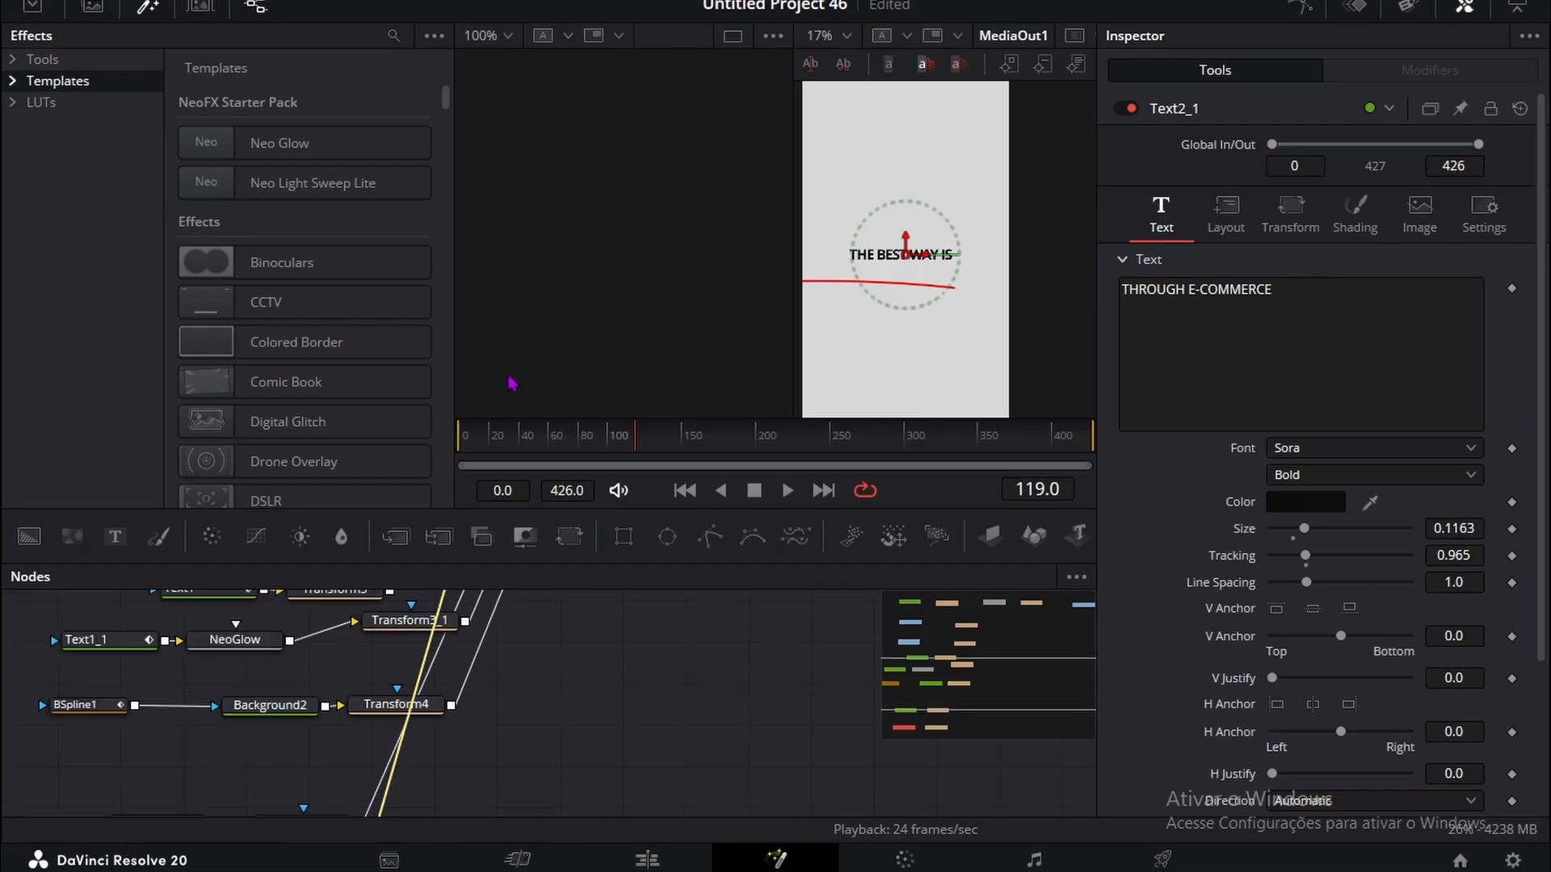
scroll(512, 682, up, 5)
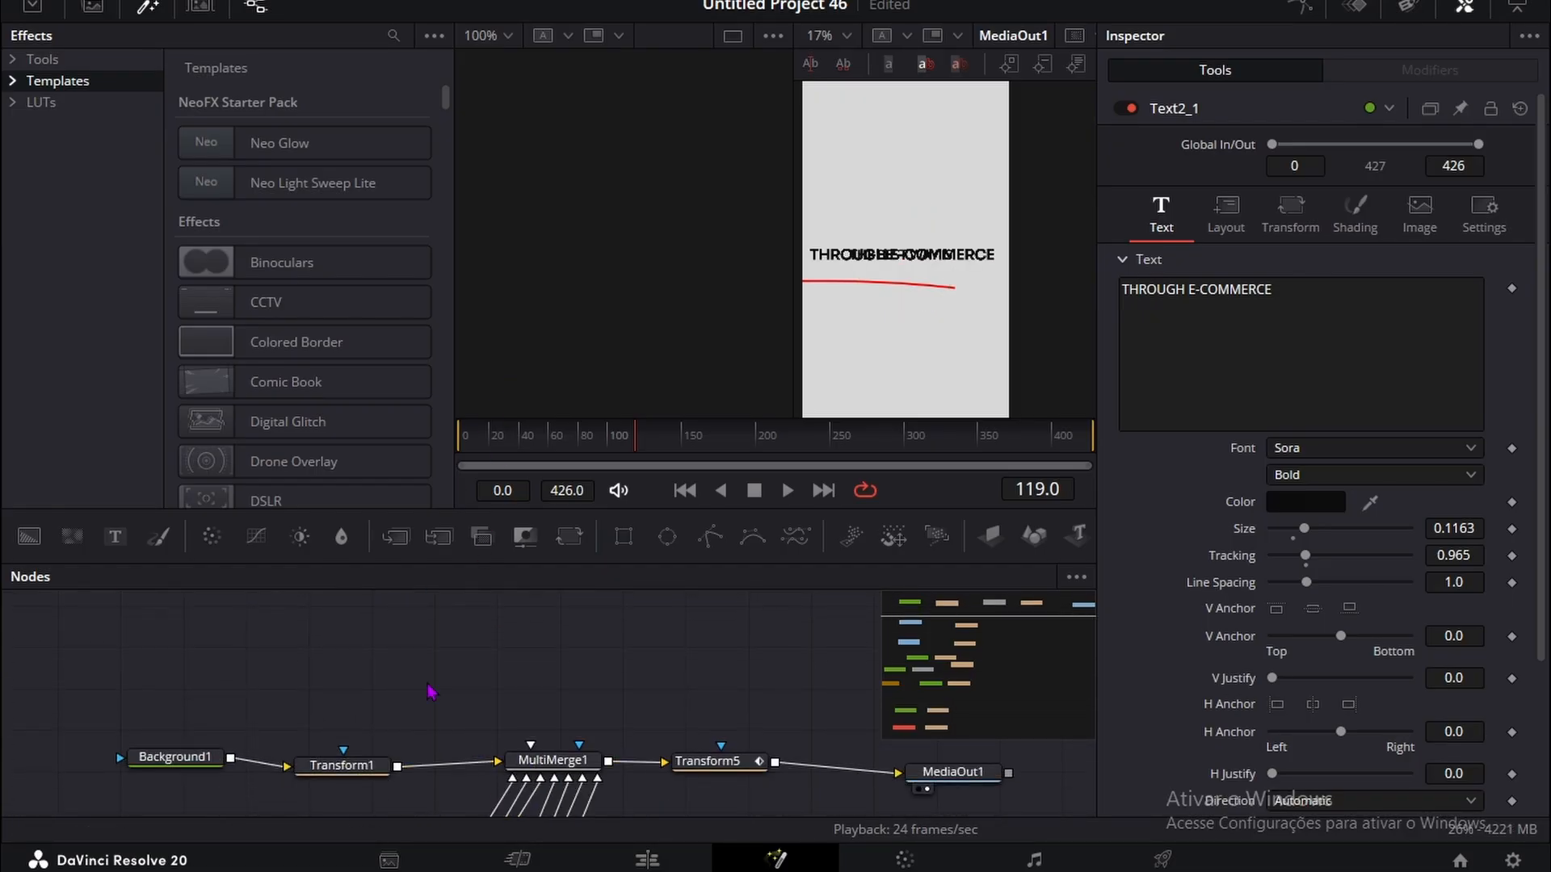
Step: Lower THROUGH E-COMMERCE beneath THE BEST WAY IS by setting Transform6_1's Center Y to 0.463, keeping Center X at 2.018
scroll(430, 692, down, 5)
click(327, 683)
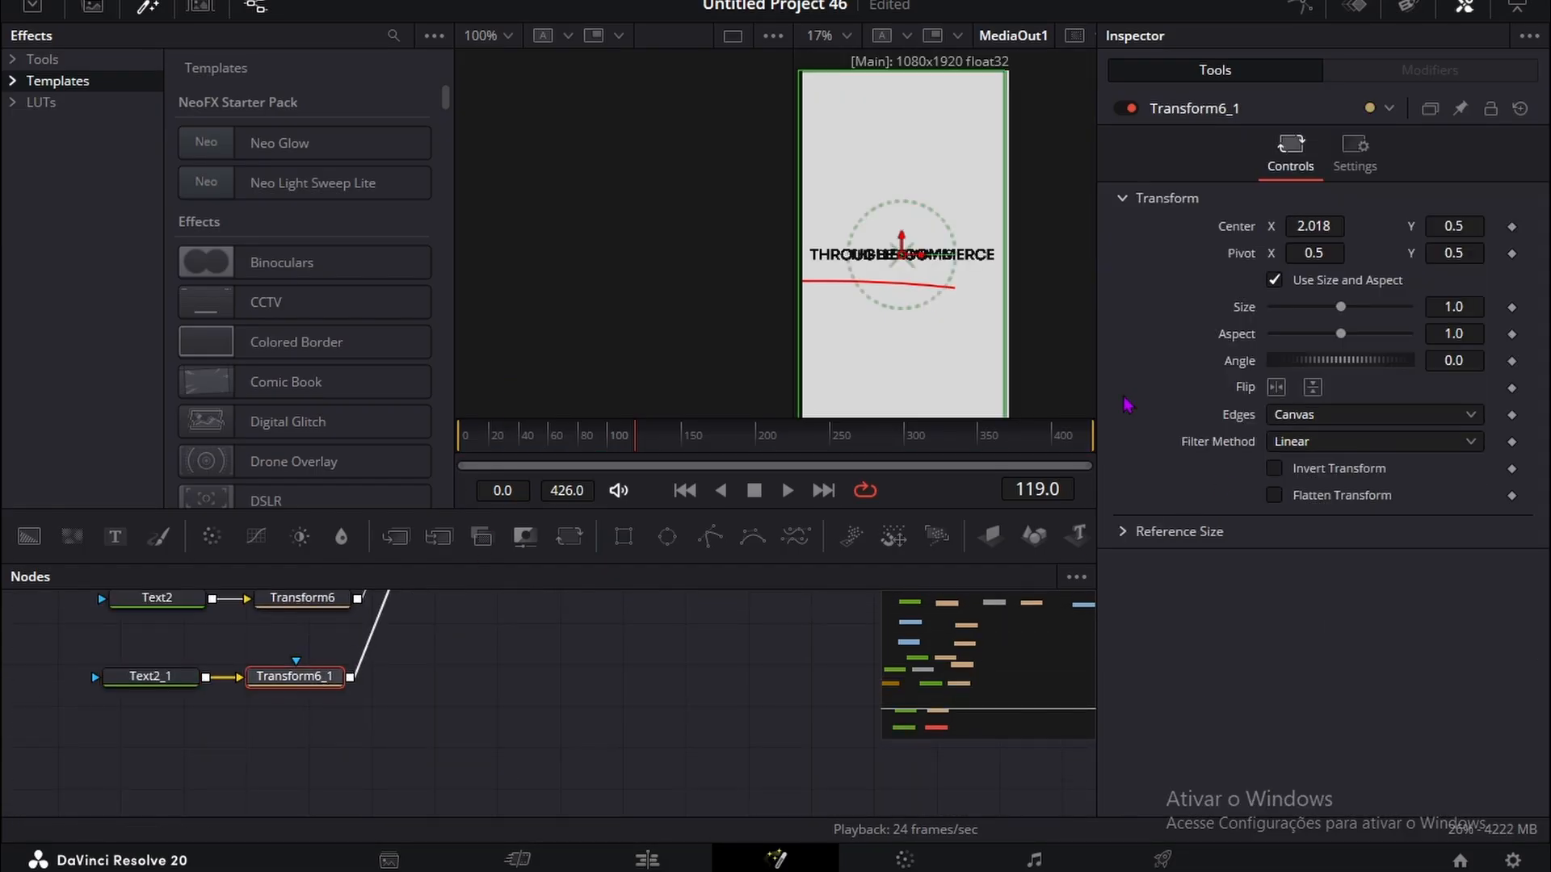
click(129, 680)
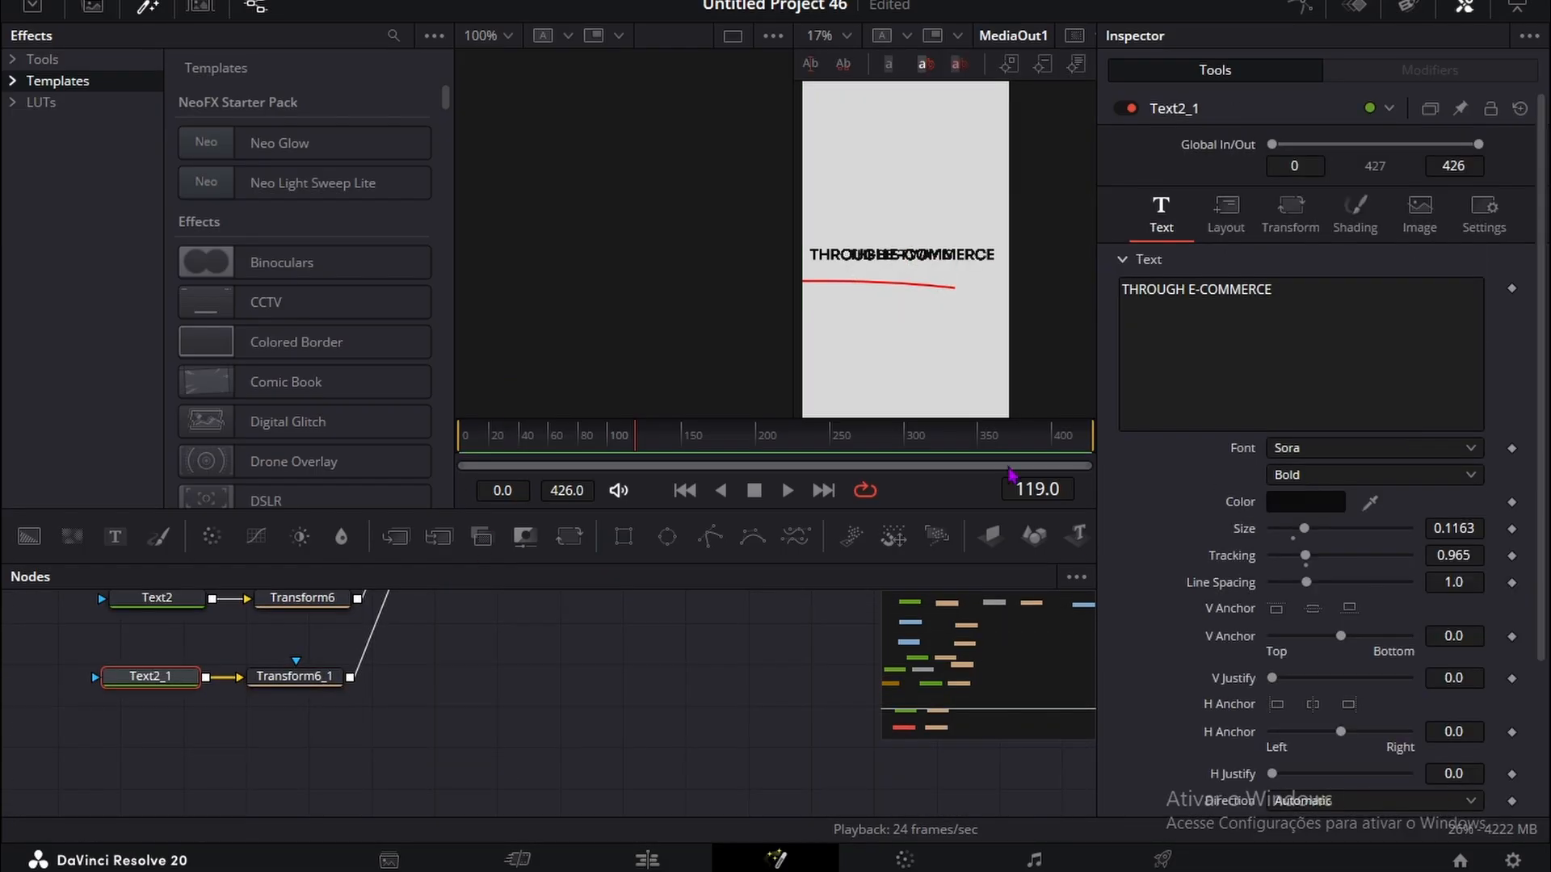
click(294, 684)
drag(1314, 224, 1292, 225)
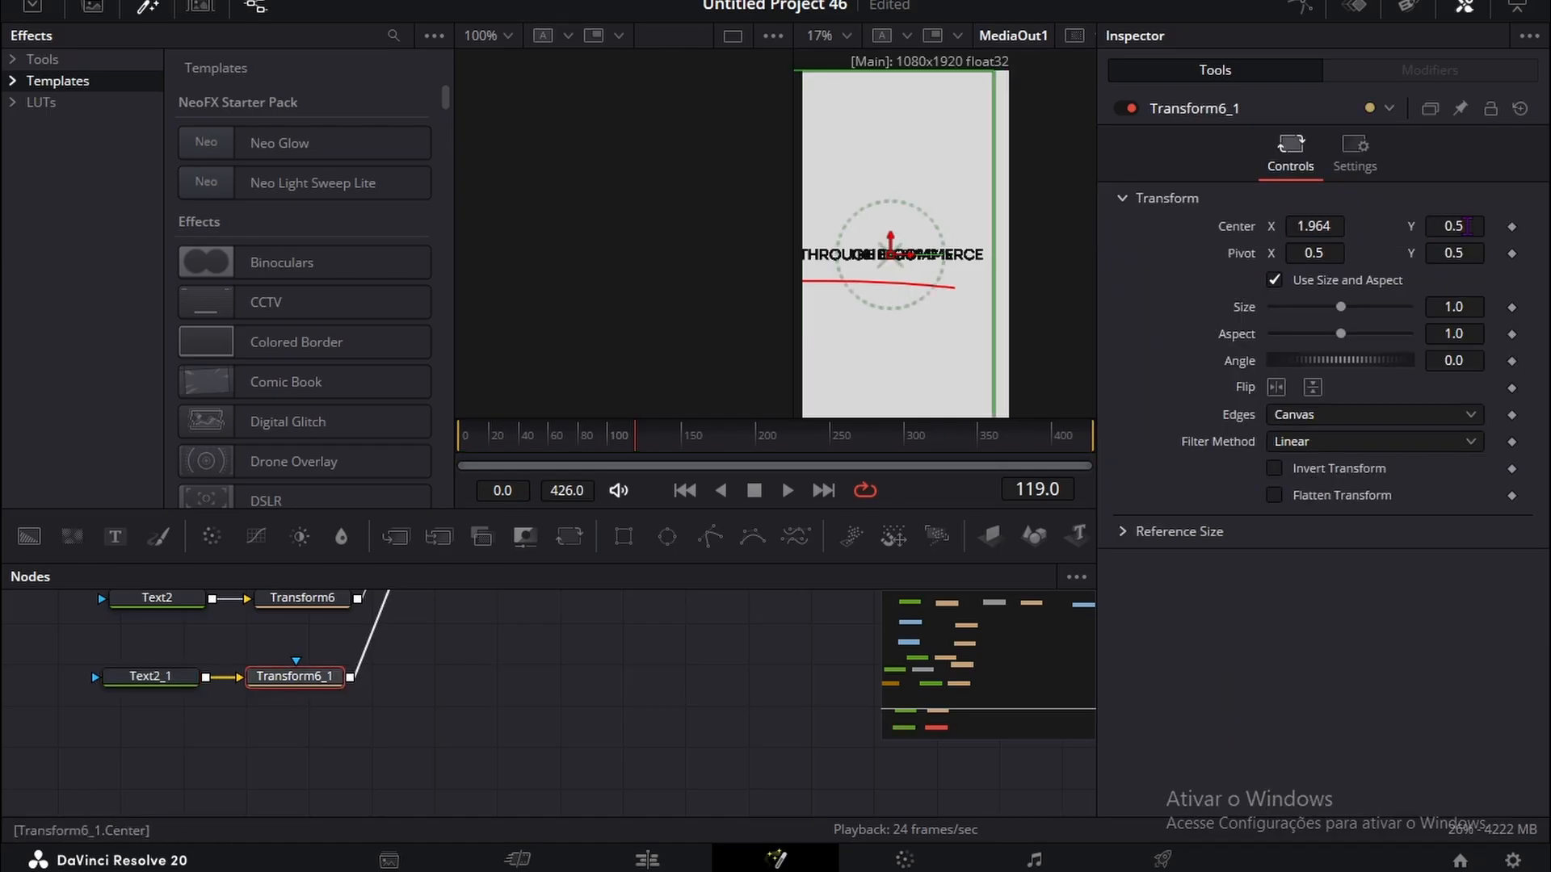
key(ctrl+z)
drag(1468, 226, 1452, 227)
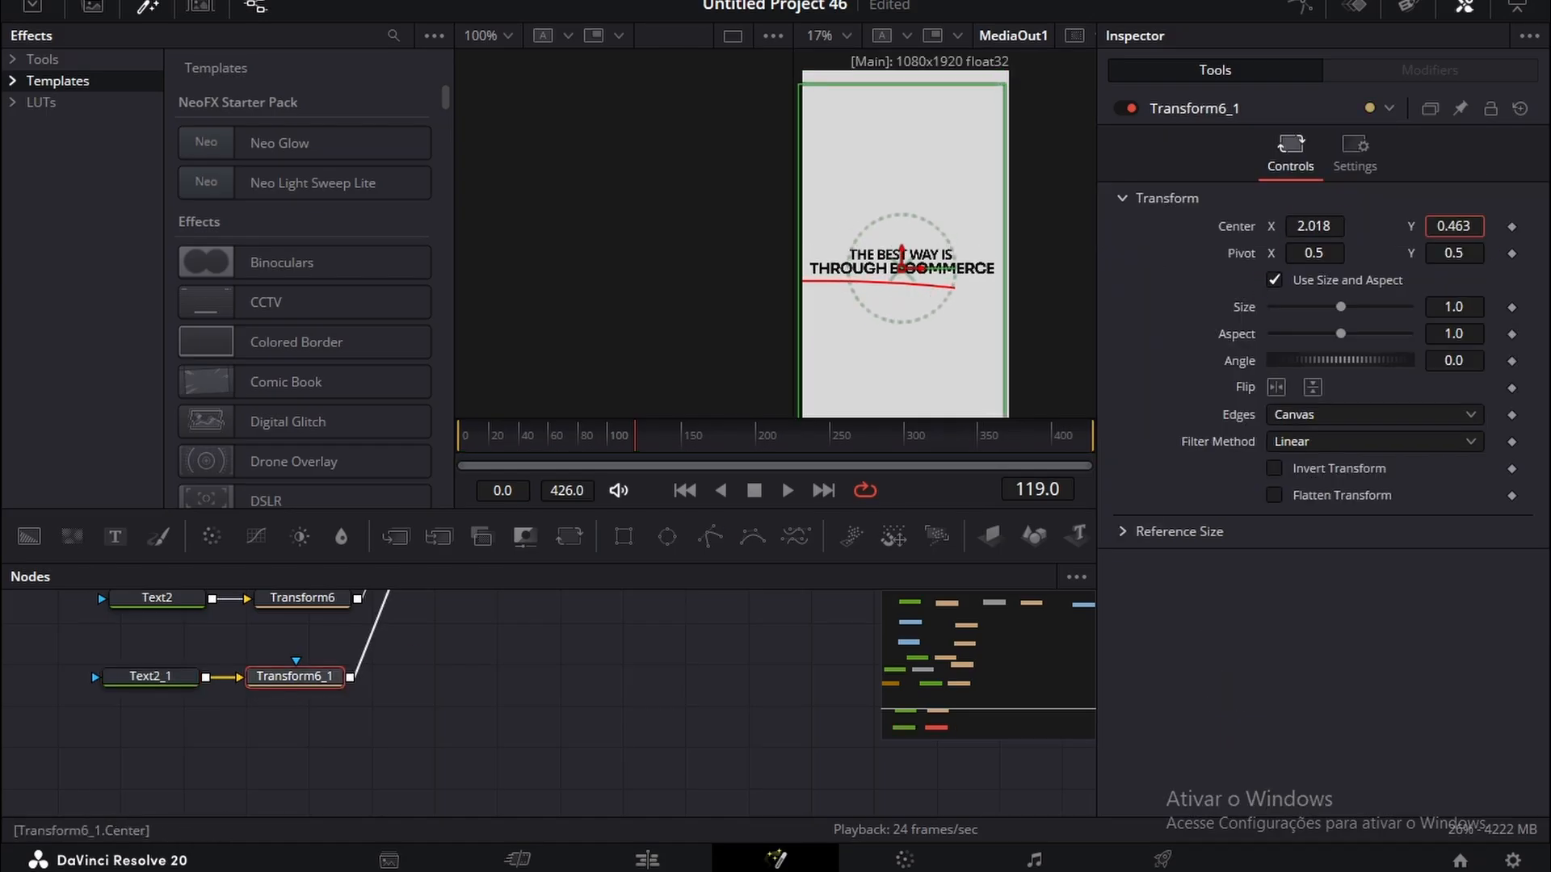
Step: Scale THROUGH E-COMMERCE down slightly and set Transform6's Size to 0.893 for THE BEST WAY IS
drag(1472, 299, 1441, 307)
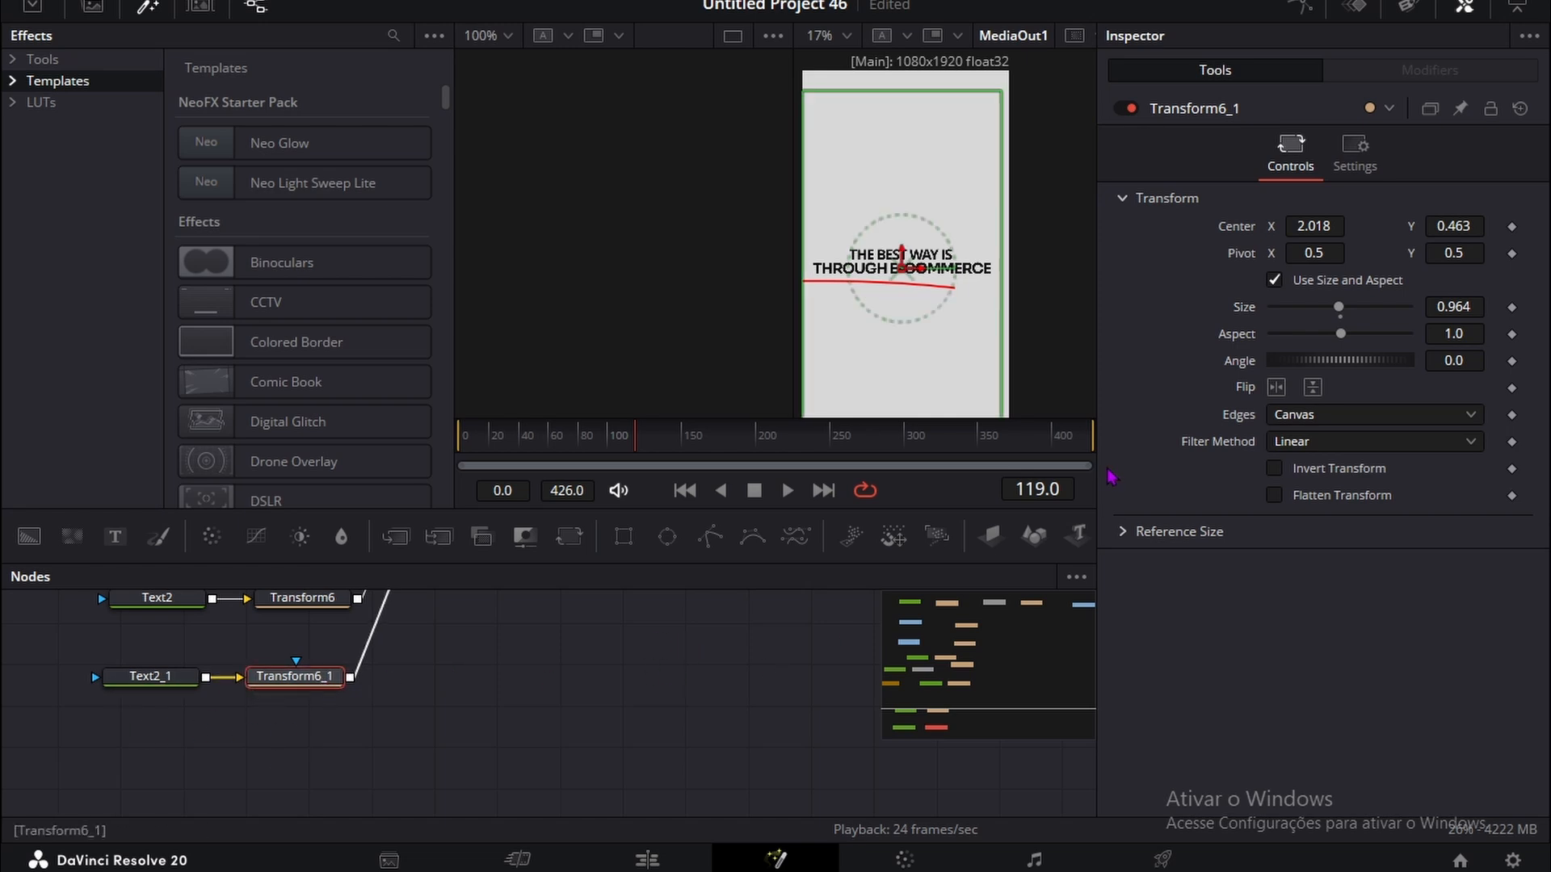
drag(1484, 302, 1373, 307)
click(327, 603)
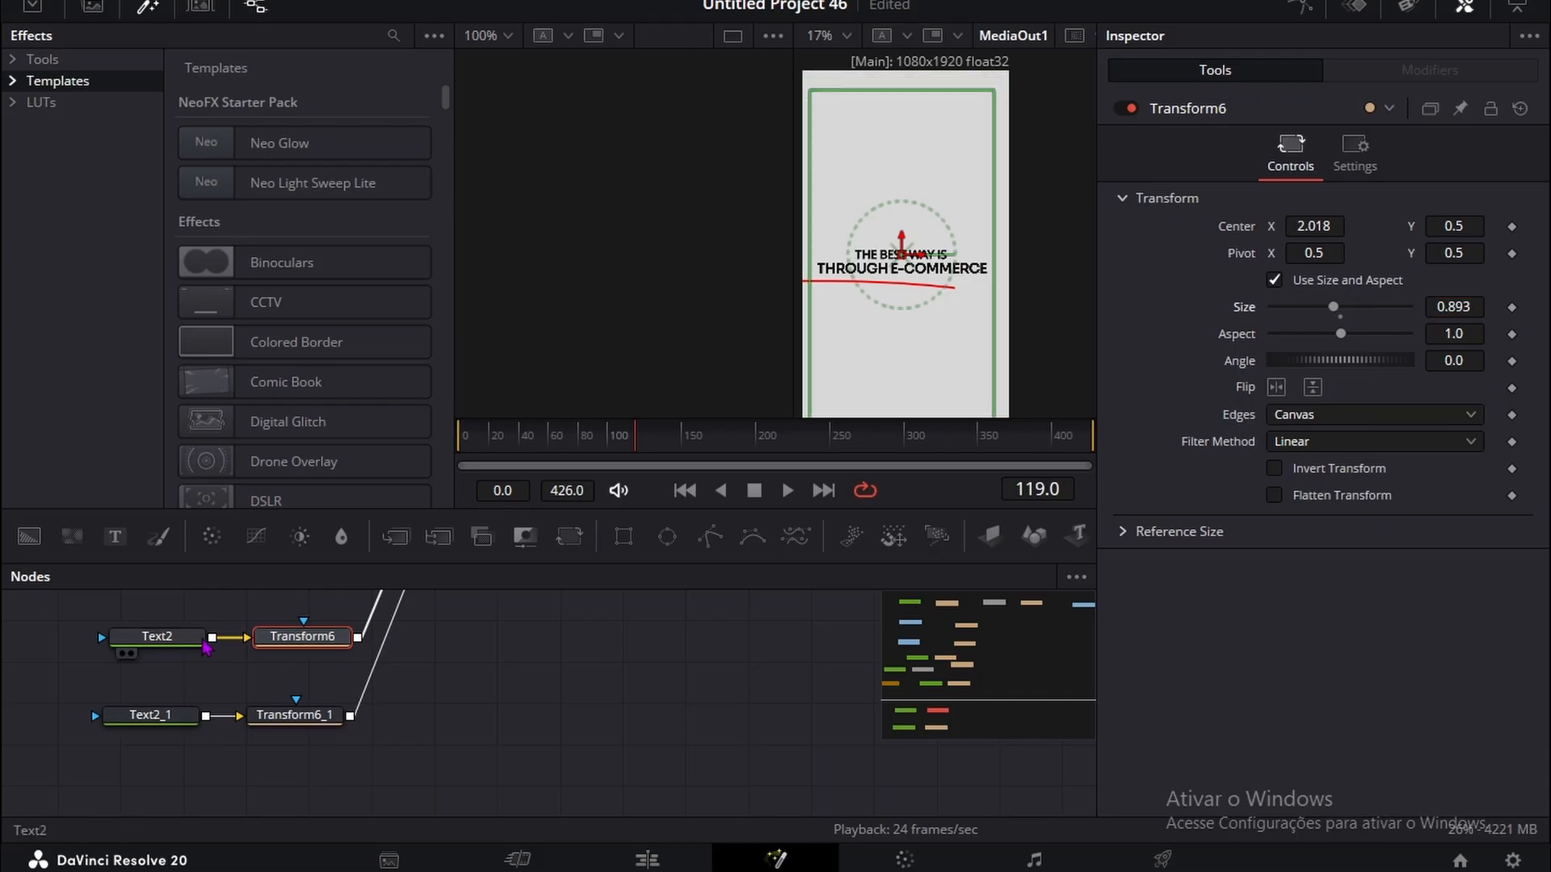
Step: Change the color of the THE BEST WAY IS text in Text2 to dark gray #151515
click(203, 643)
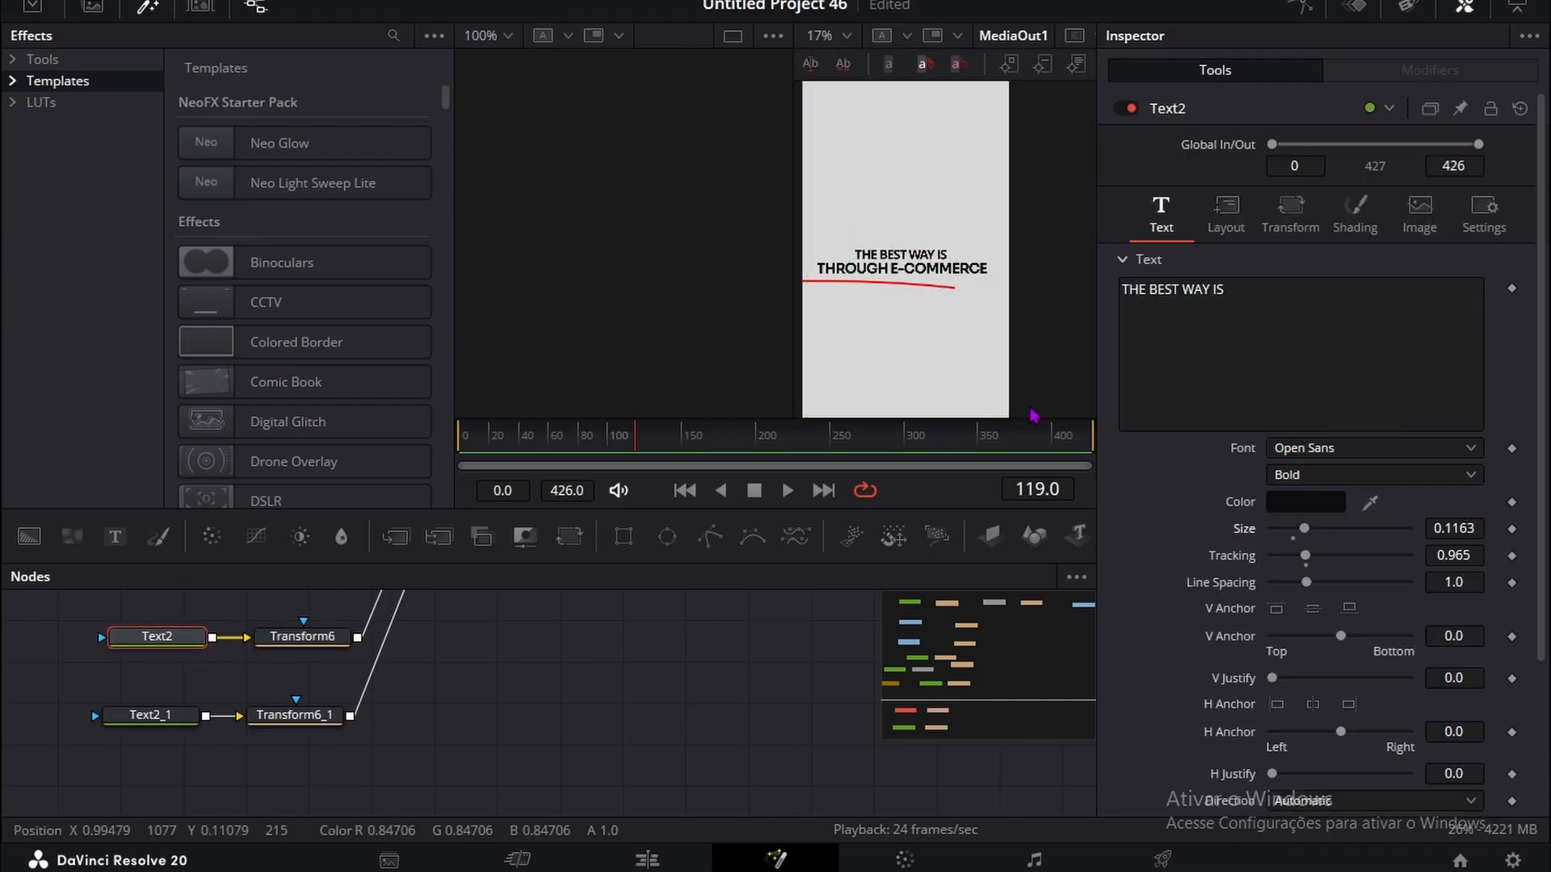
click(1284, 505)
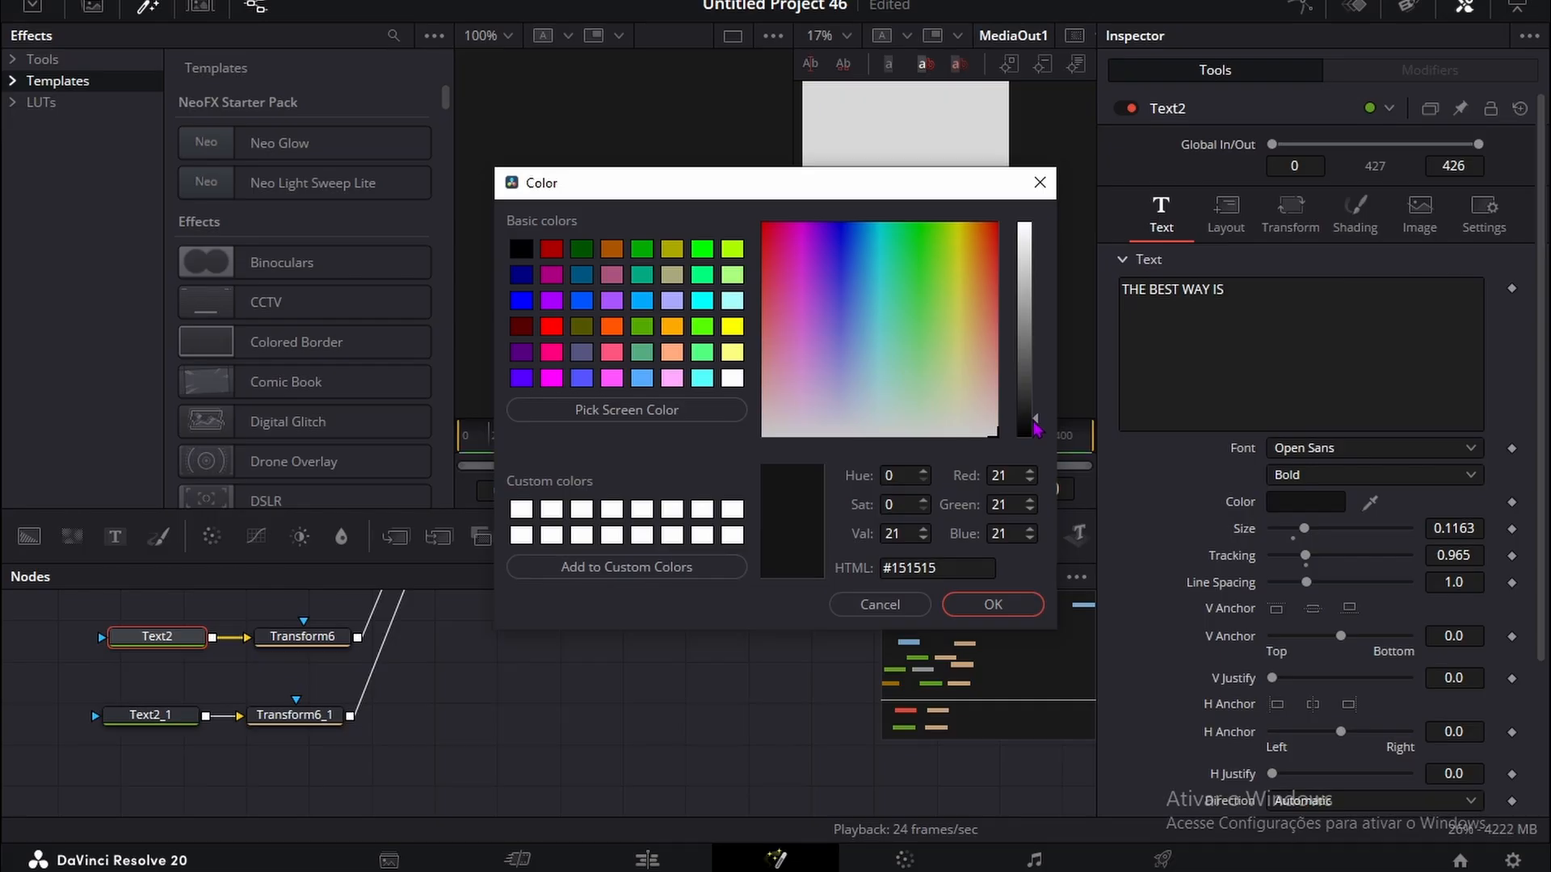
click(1002, 607)
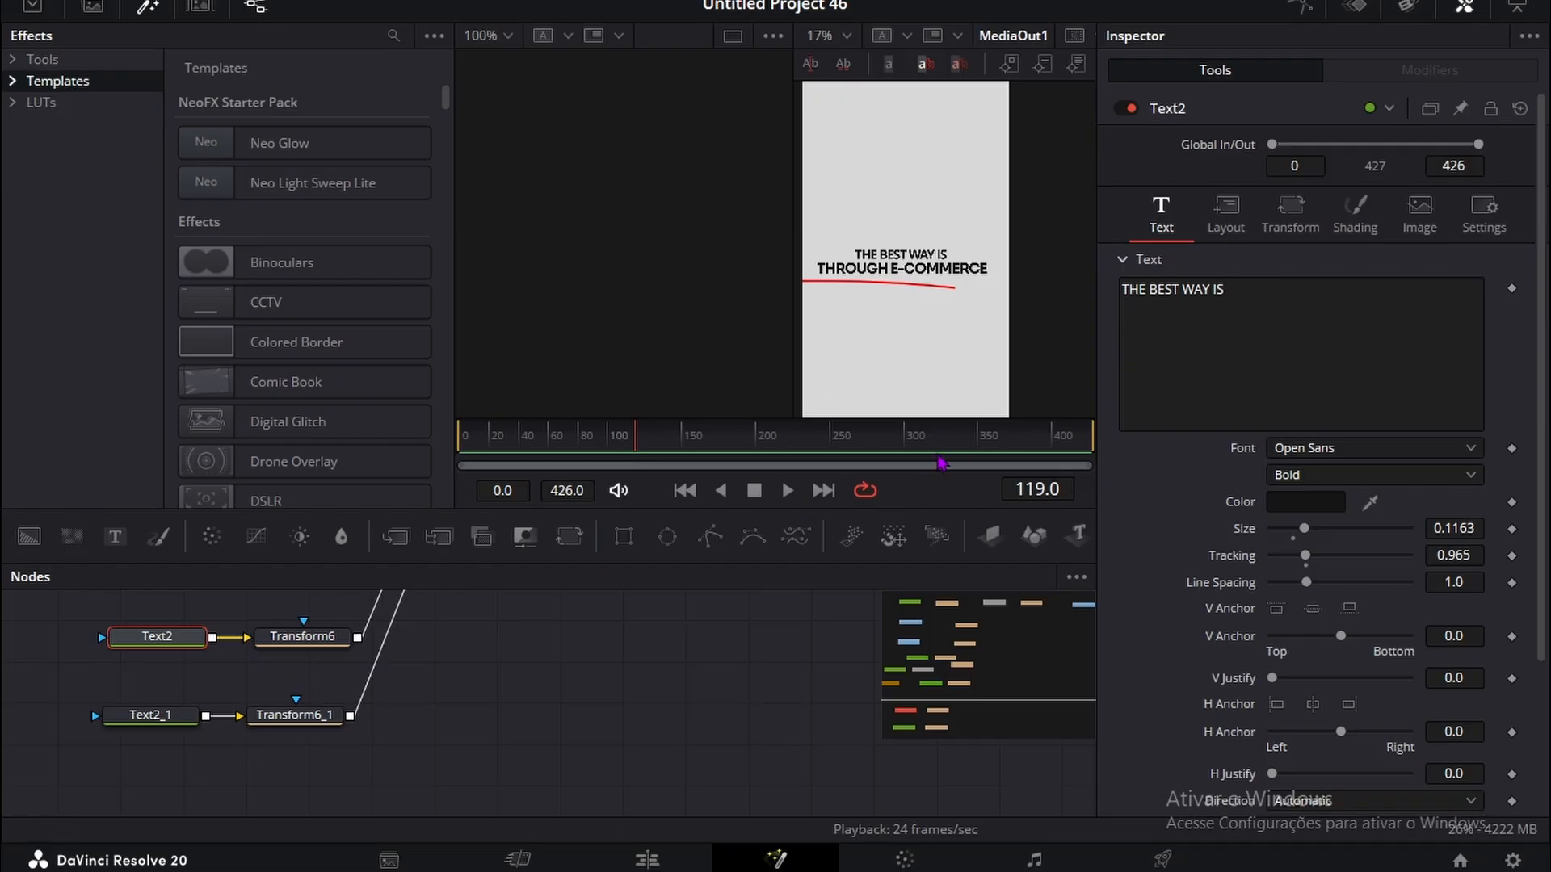
Step: At frame 81, duplicate the MediaIn1 and Transform2 banknote nodes together and connect the copied Transform to MultiMerge1
drag(659, 438, 583, 463)
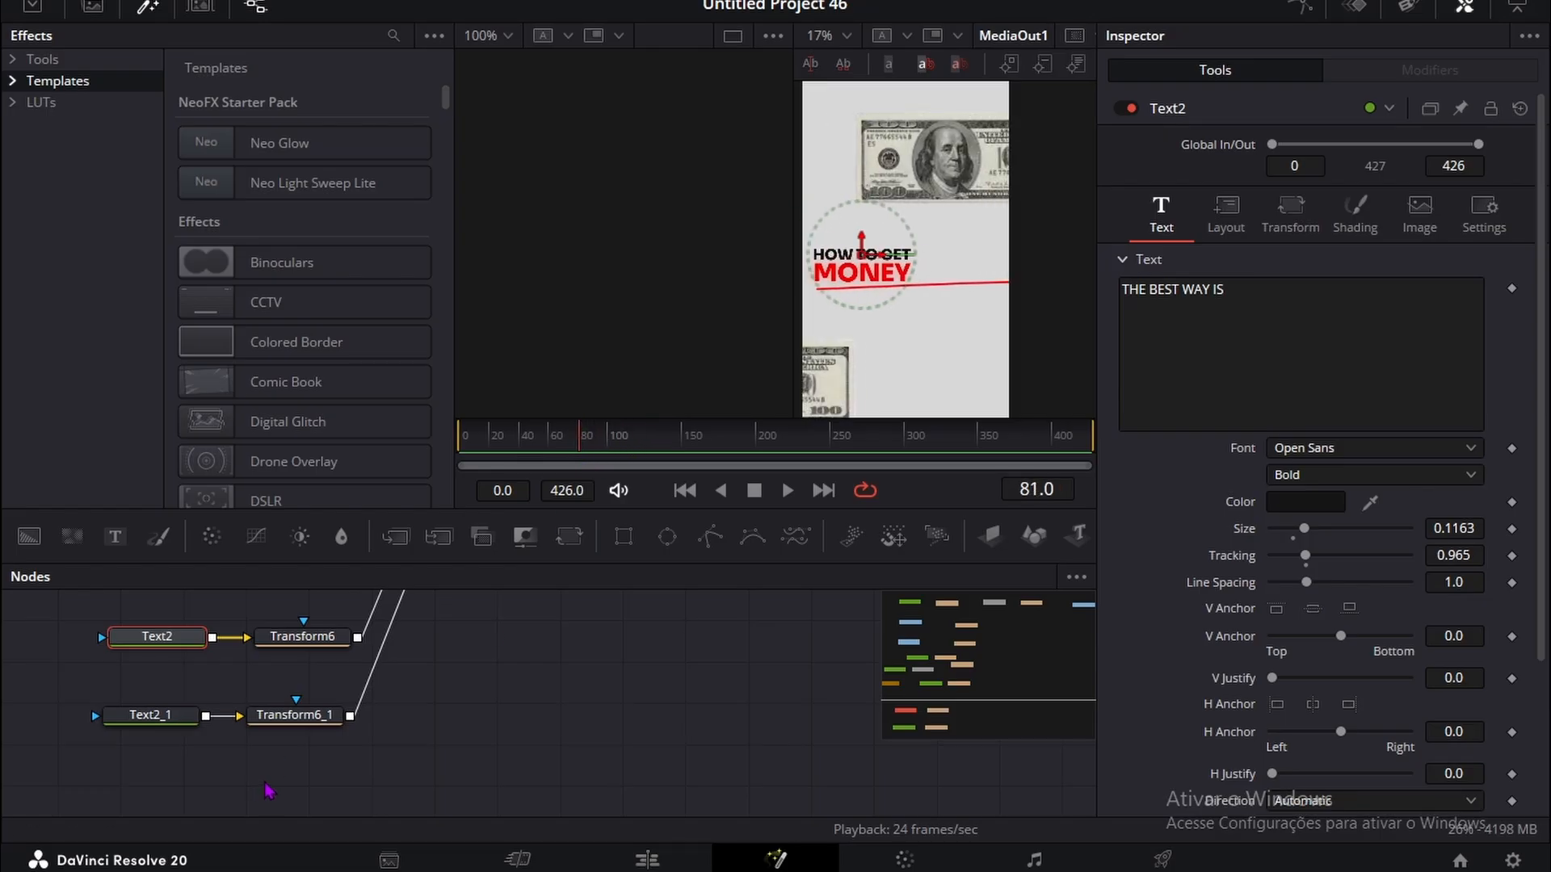
scroll(259, 775, up, 8)
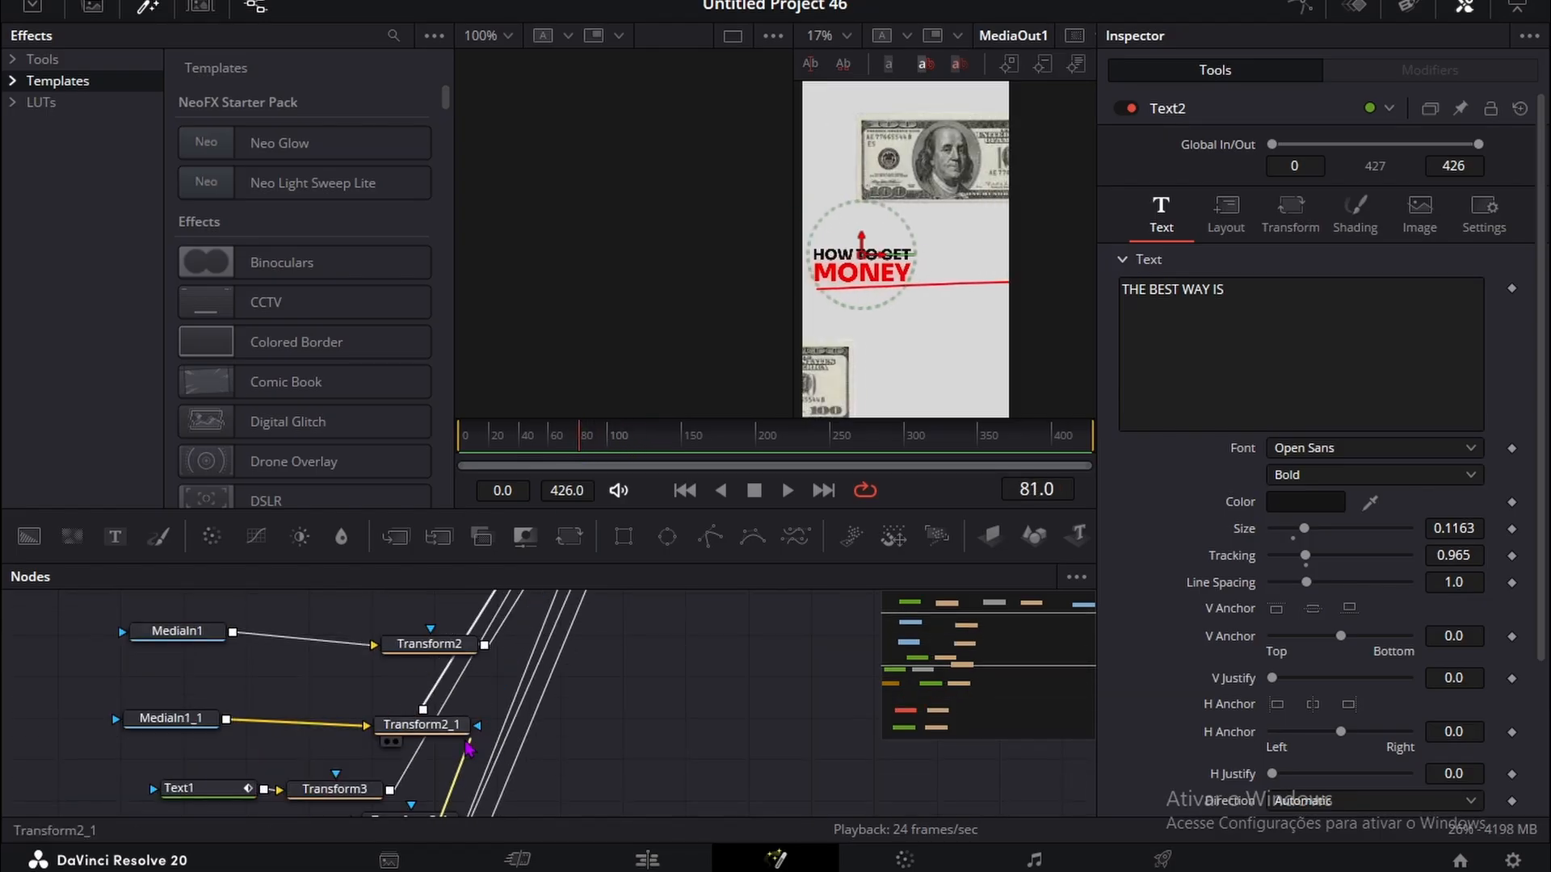
click(421, 725)
click(609, 759)
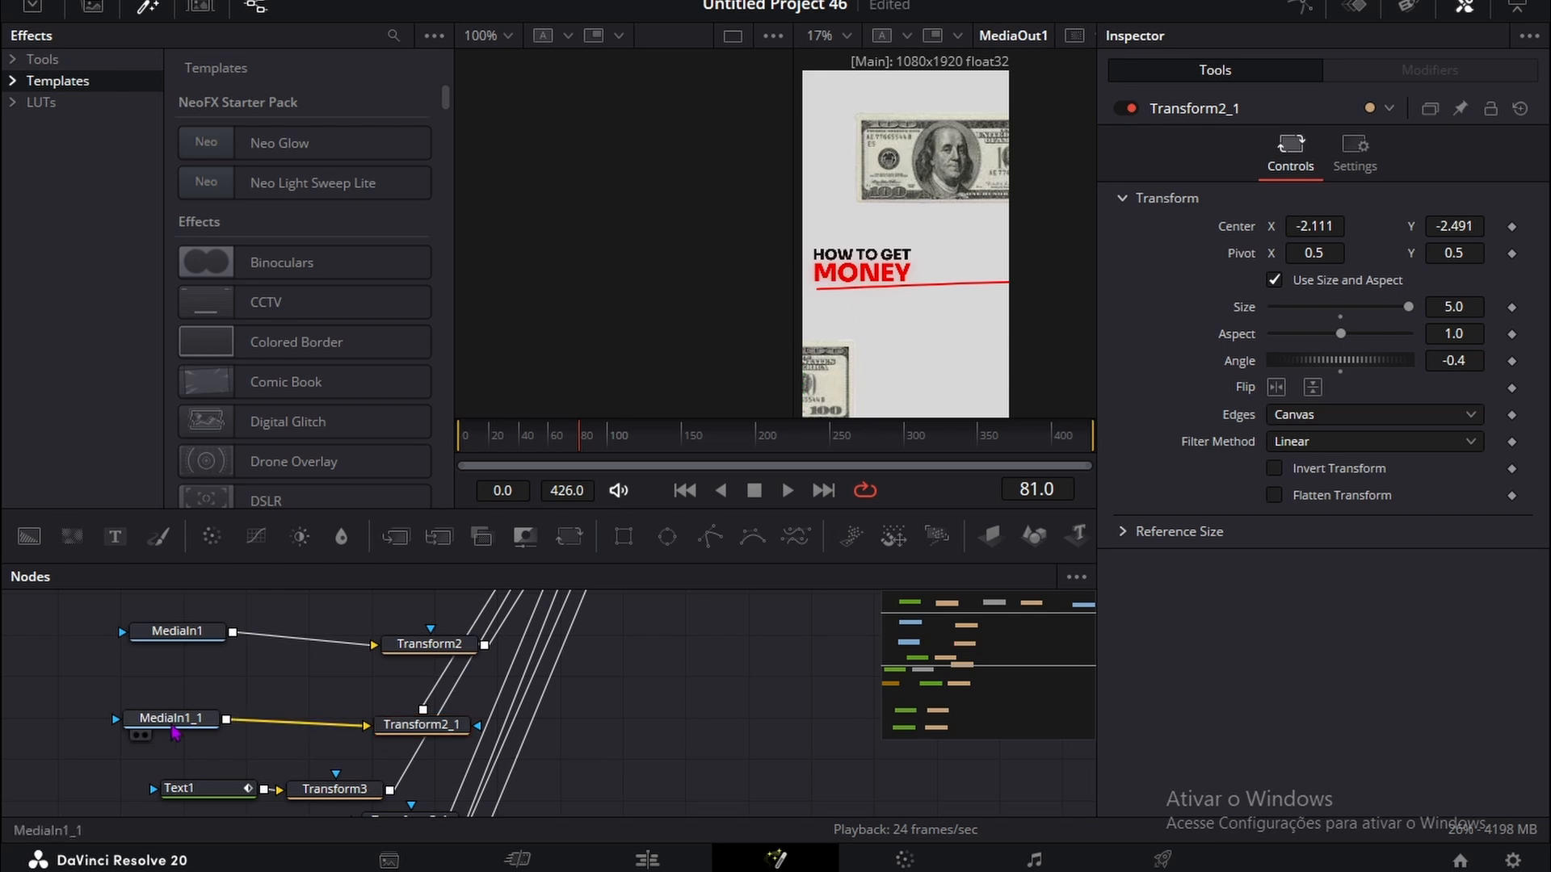
mouse_move(171, 724)
mouse_down()
mouse_move(258, 736)
mouse_move(179, 696)
mouse_up()
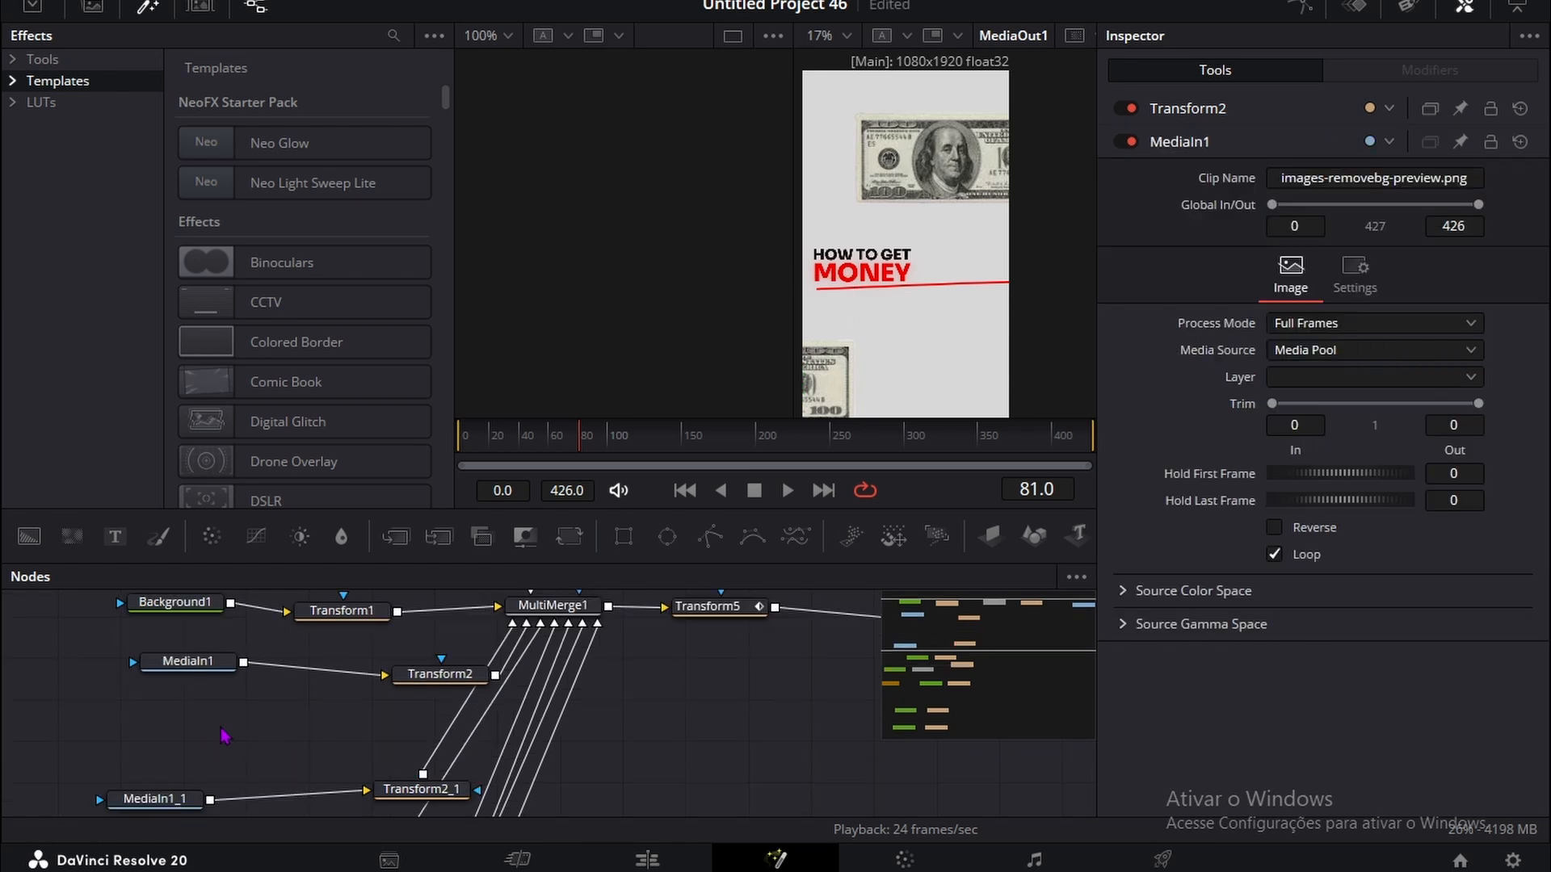
key(ctrl+v)
drag(672, 753, 590, 626)
Step: Place the copied banknote below the new text by setting Transform2_2's Center to X 5.081 and Y -2.012
scroll(751, 727, down, 2)
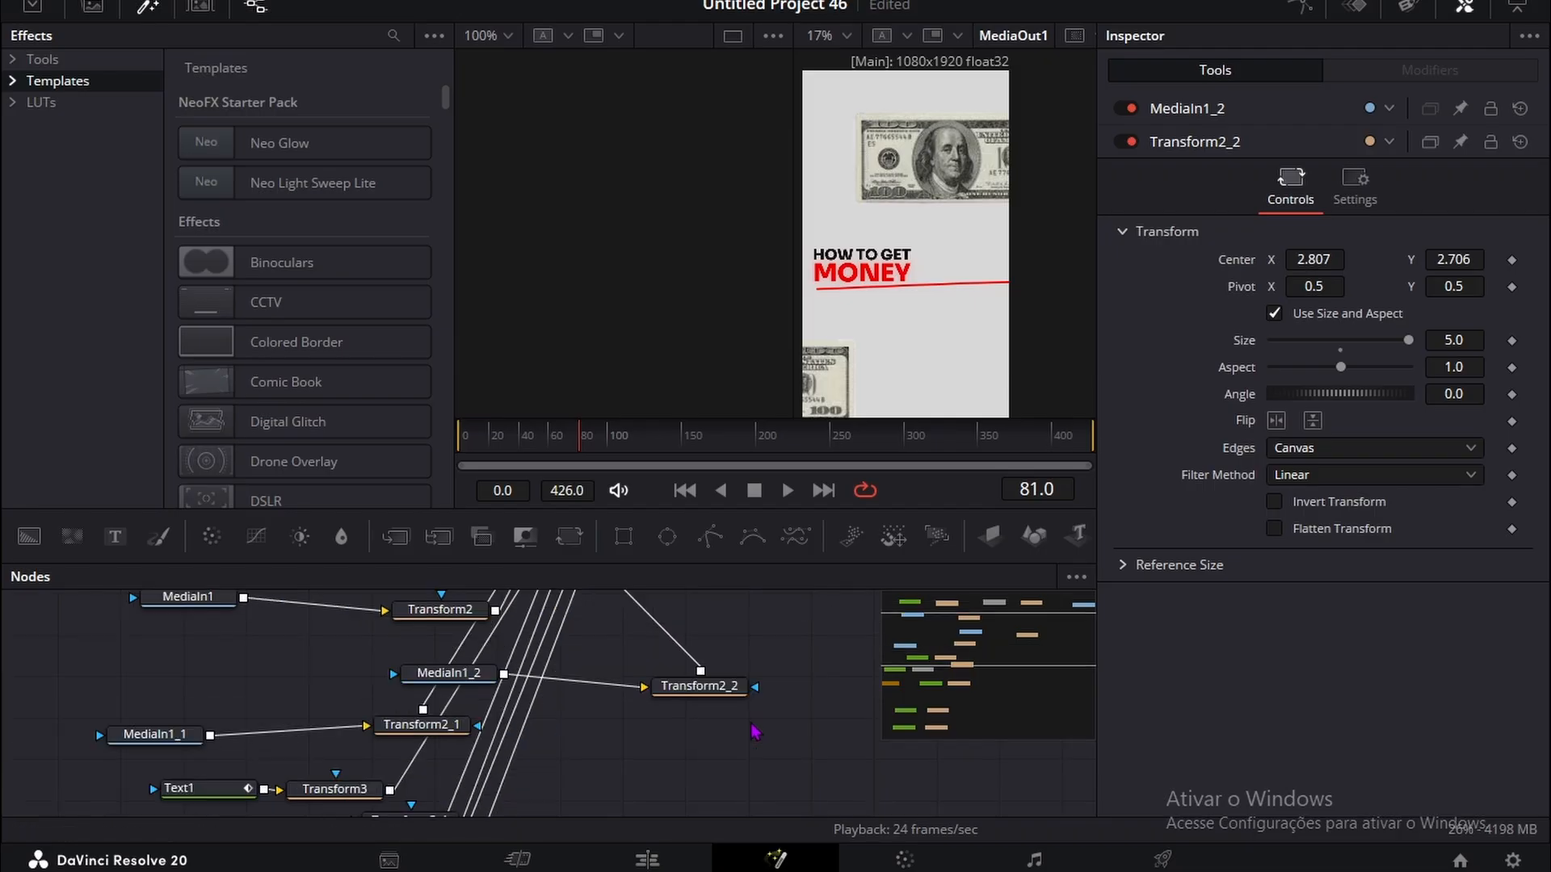
click(727, 687)
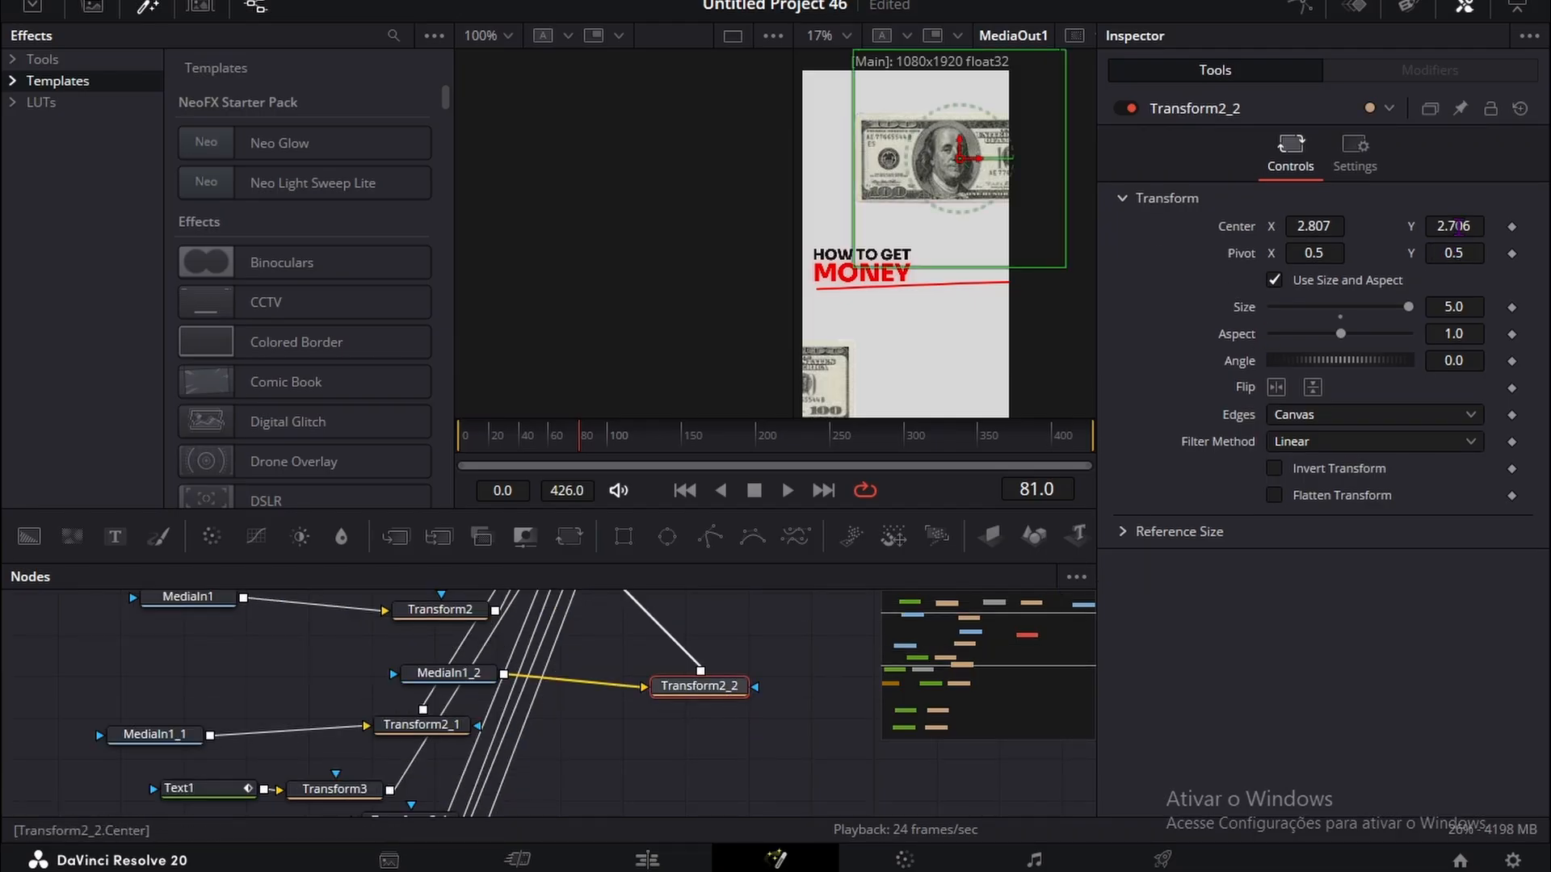
drag(1456, 226, 1409, 218)
drag(1301, 225, 1429, 226)
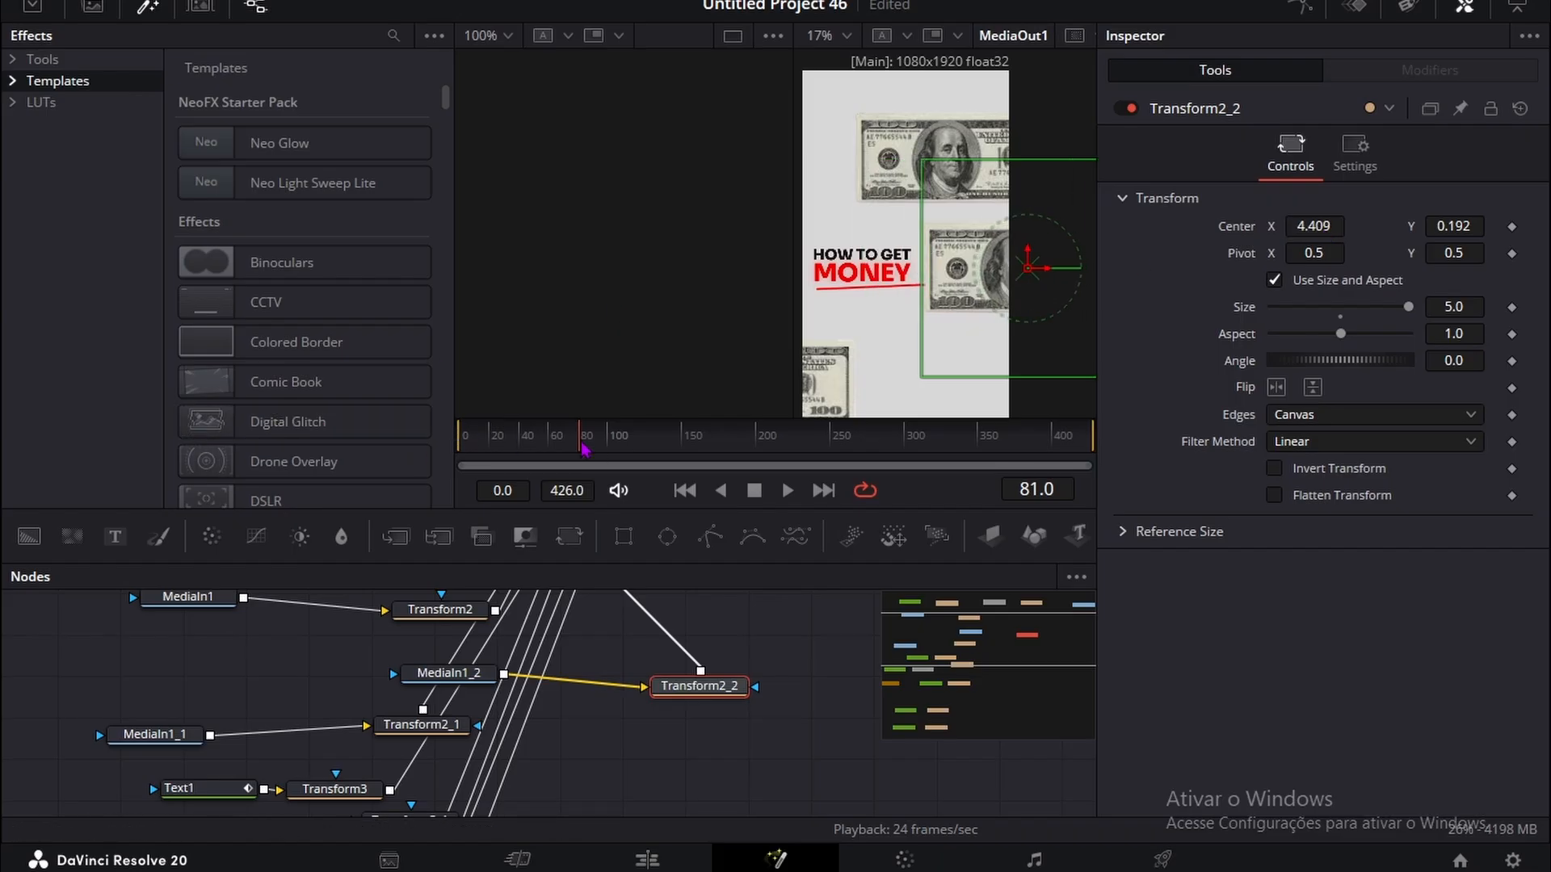
mouse_move(583, 449)
mouse_down()
mouse_move(646, 446)
mouse_move(569, 458)
mouse_move(603, 453)
mouse_up()
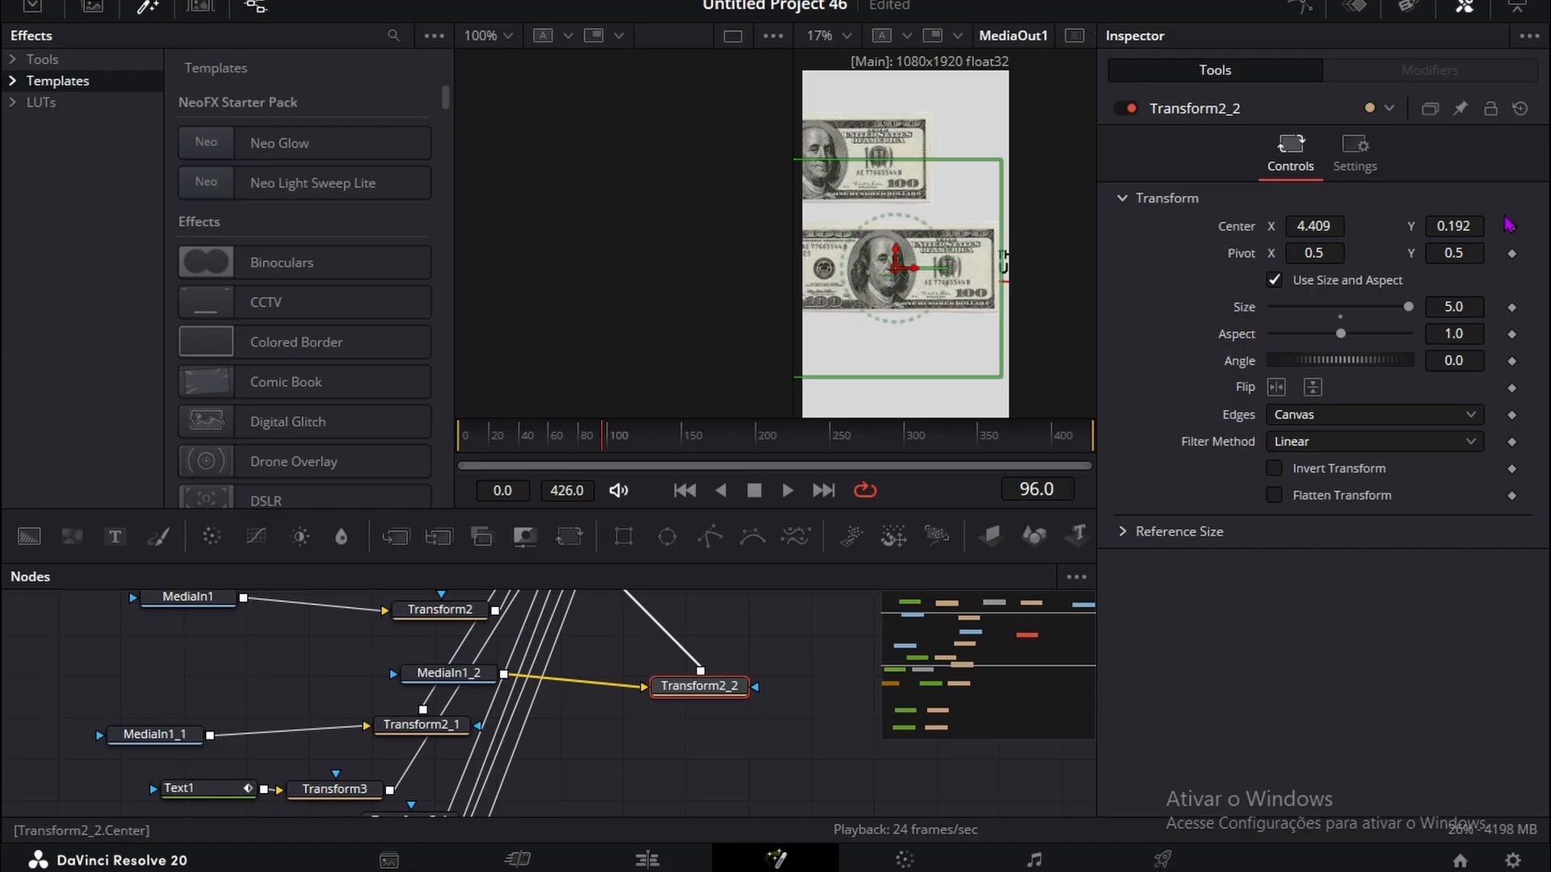
drag(1451, 228, 1268, 228)
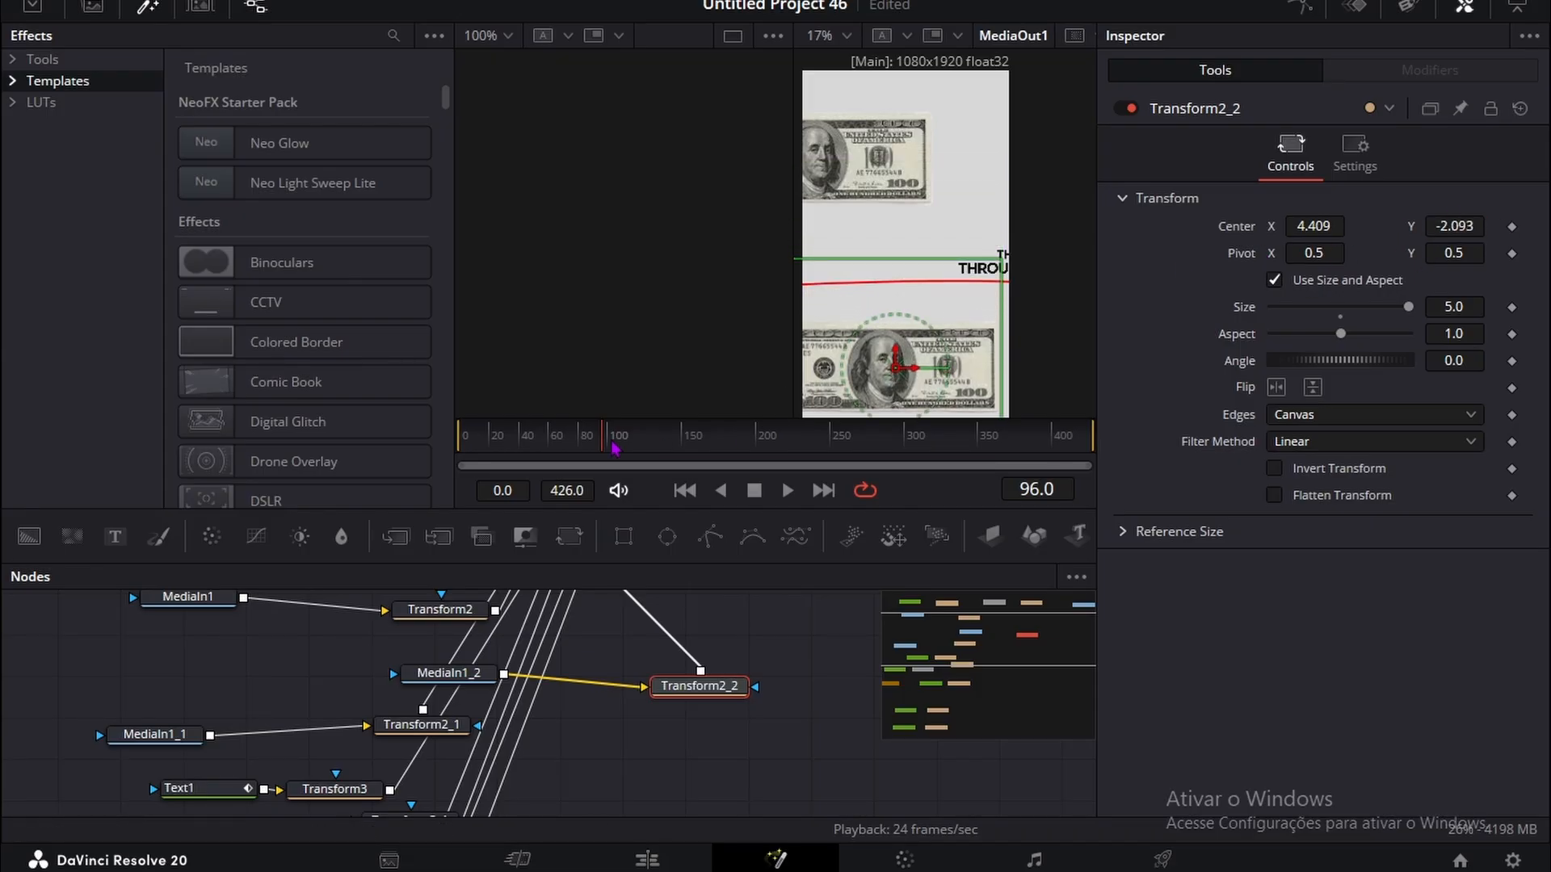
click(552, 440)
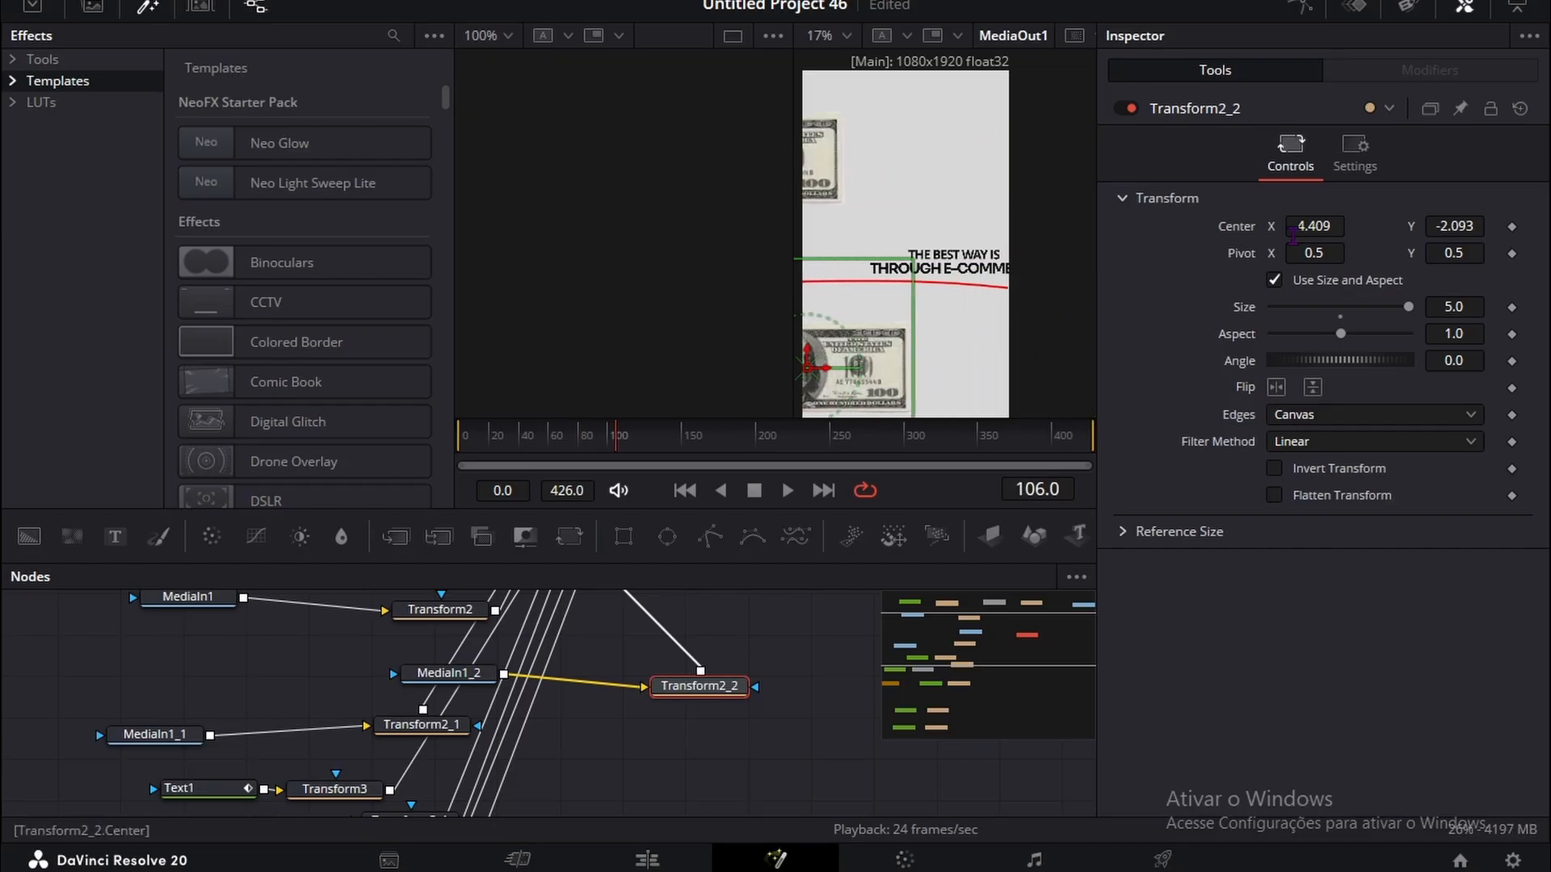
drag(1314, 226, 1321, 223)
drag(1491, 227, 1507, 228)
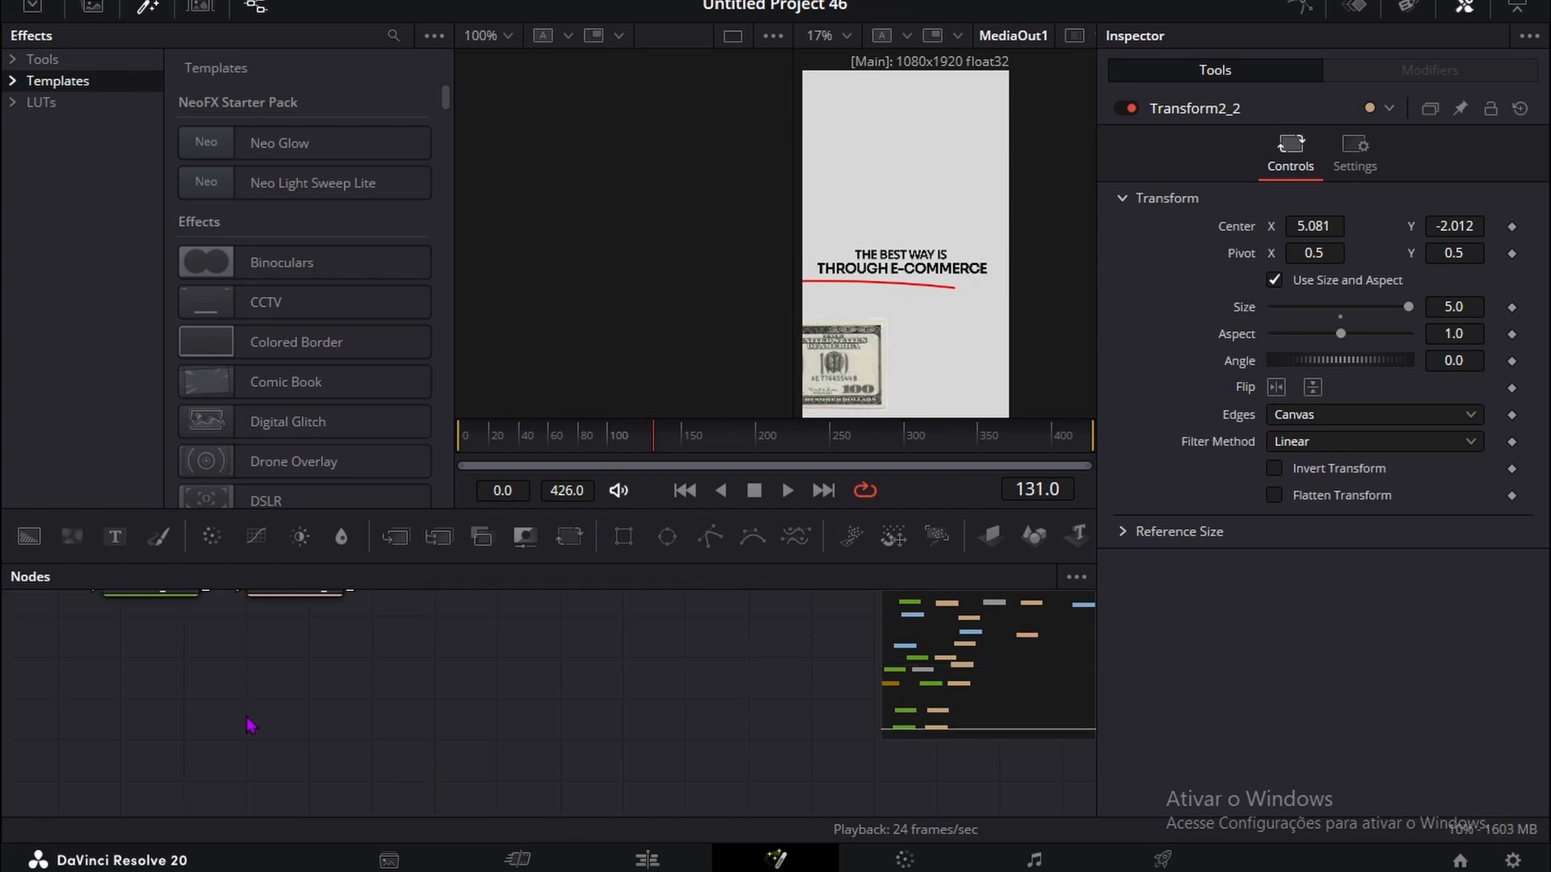
Step: Duplicate the MediaIn1_2 and Transform2_2 nodes together and connect the new Transform to MultiMerge1
scroll(713, 789, up, 7)
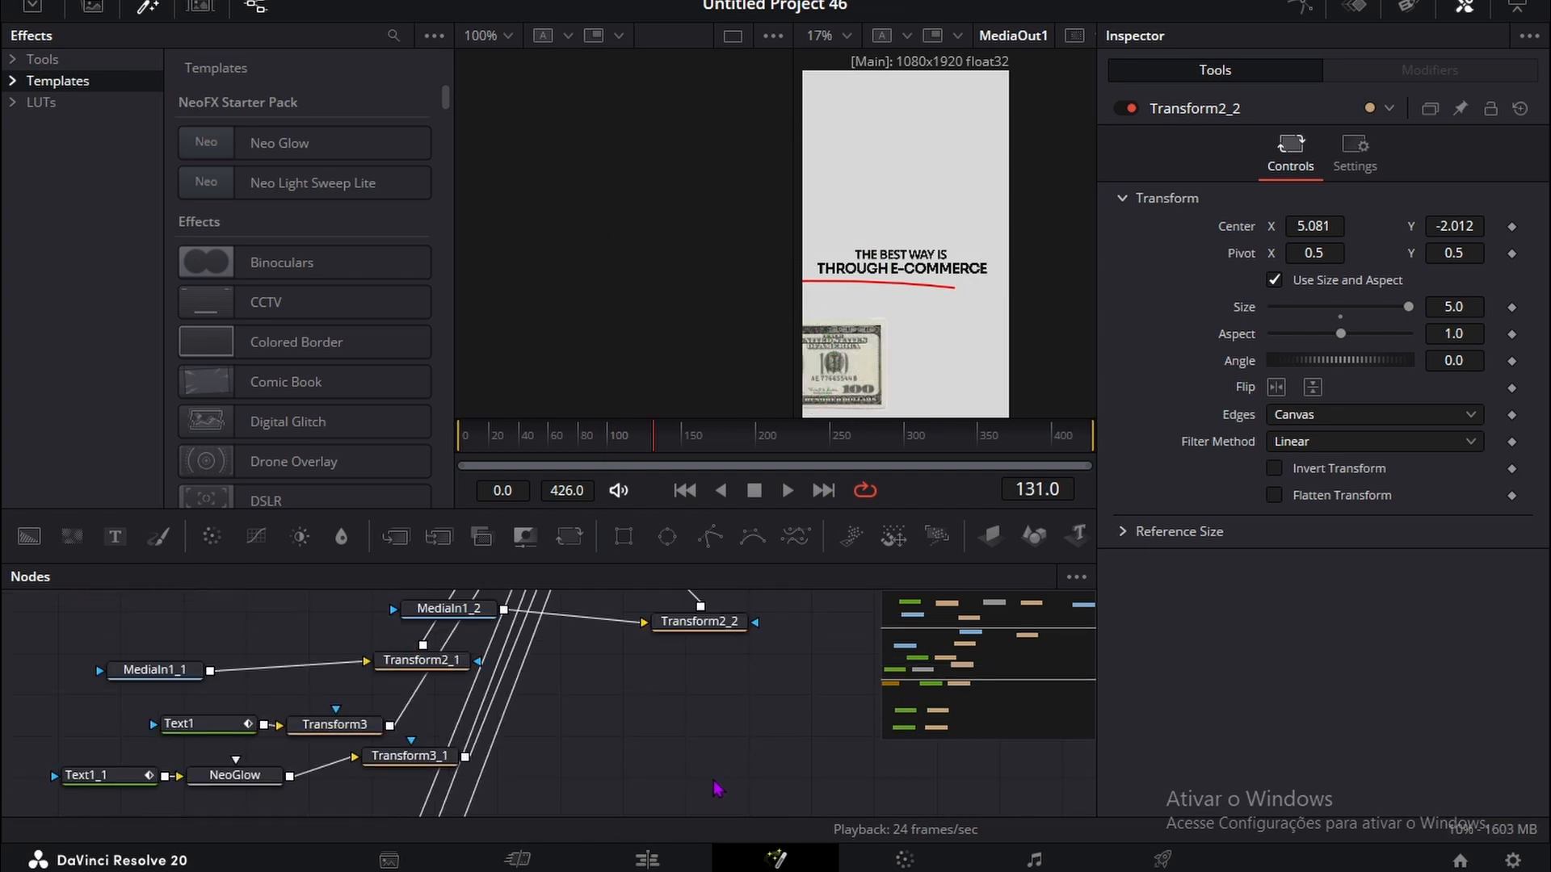
scroll(715, 787, up, 2)
drag(732, 749, 399, 661)
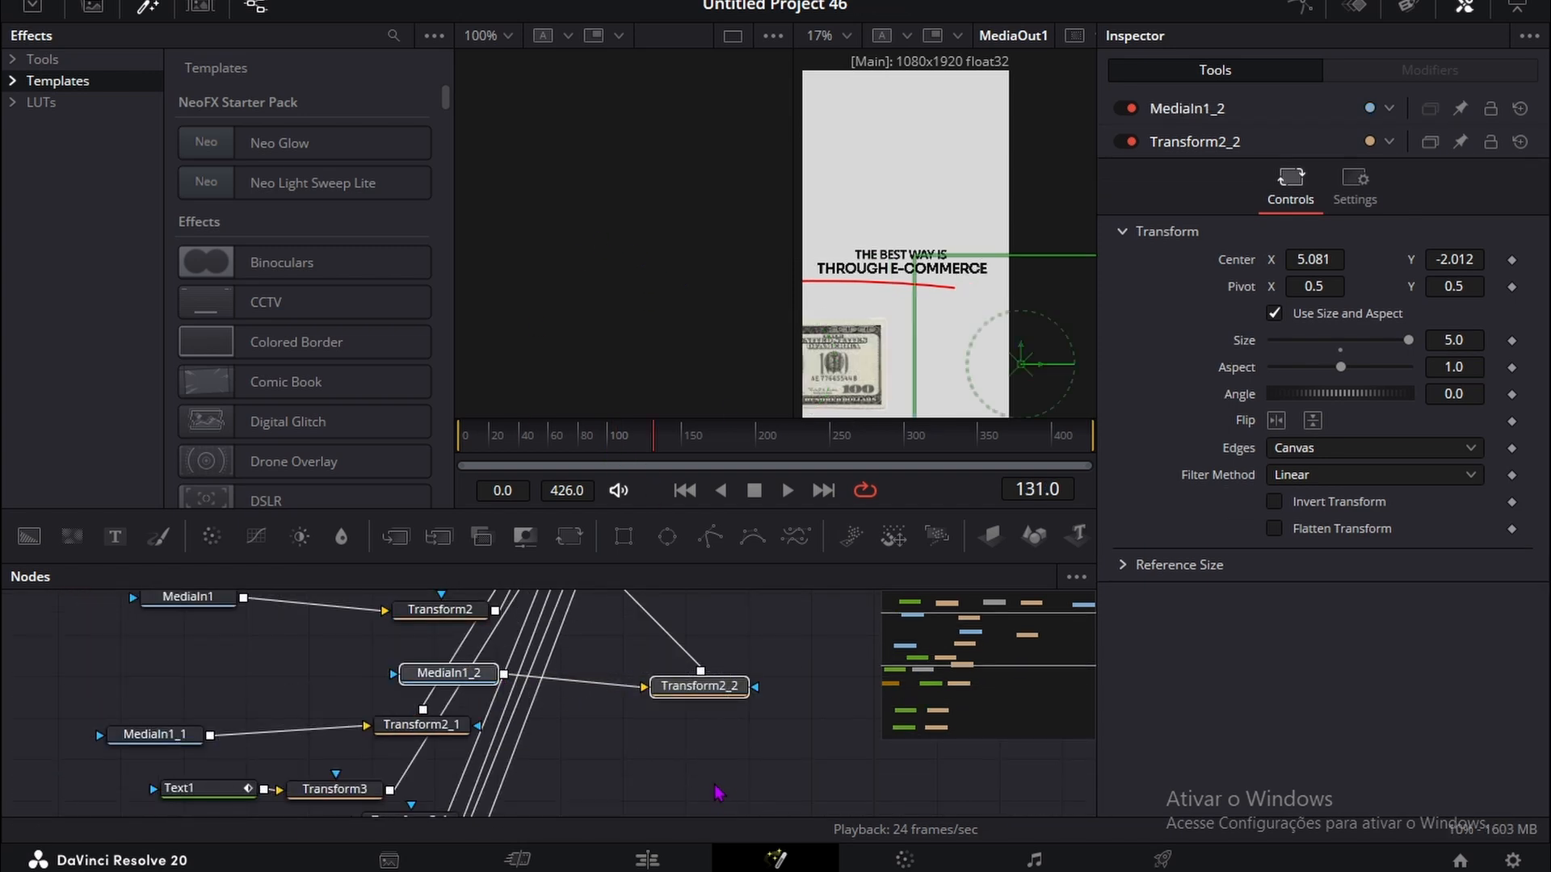
key(ctrl+v)
drag(767, 768, 535, 656)
Step: Move the newest banknote copy with Transform2_2_1's Center so it sits above the text, partly past the canvas's right edge
scroll(665, 662, down, 2)
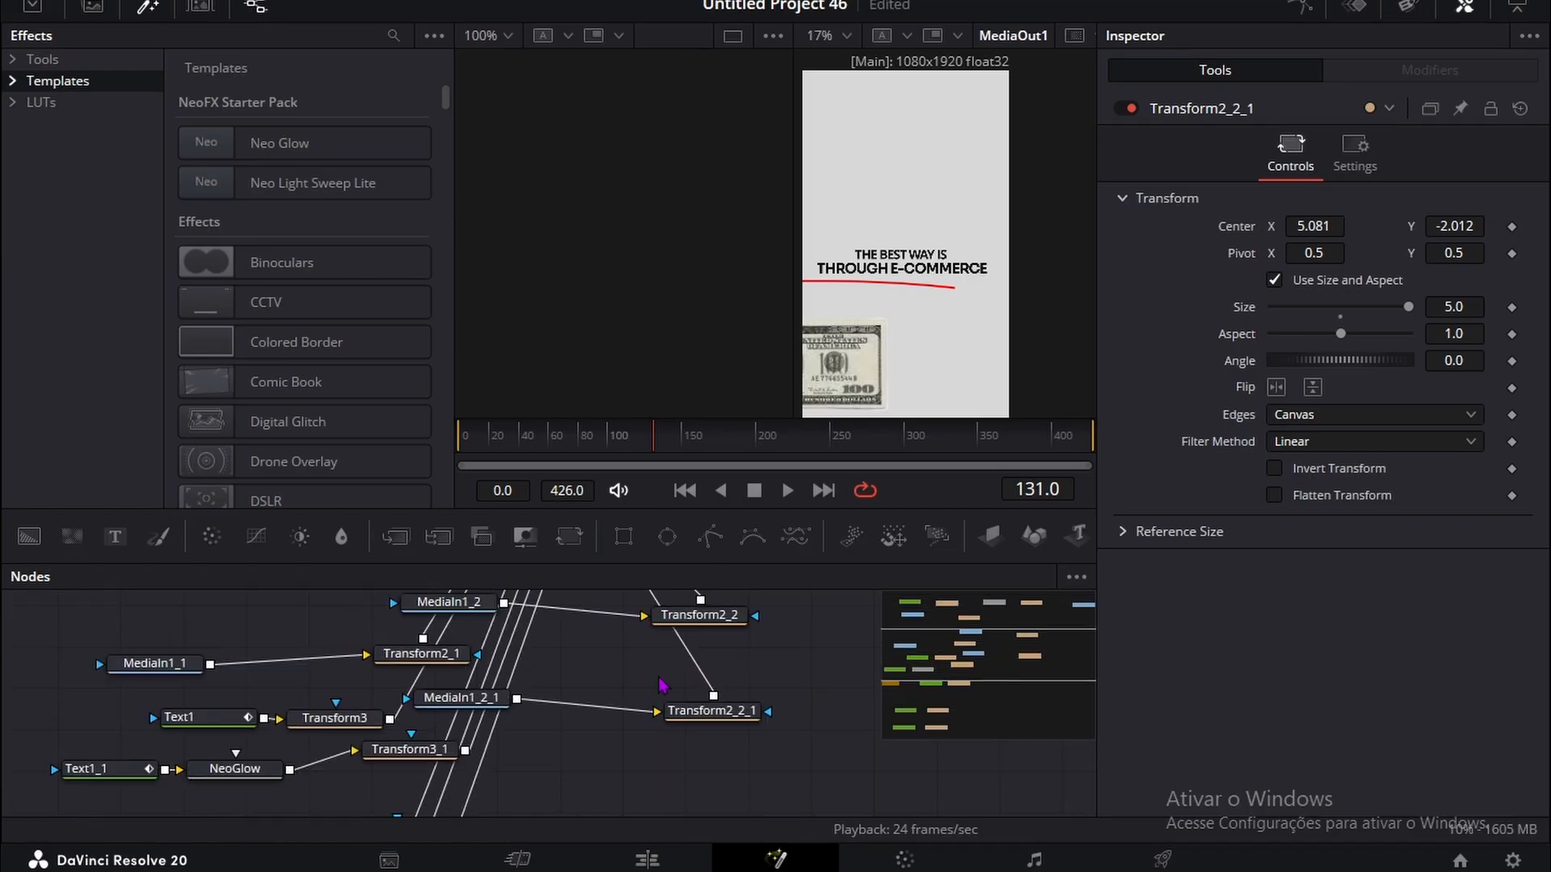
click(728, 713)
drag(1454, 226, 1550, 226)
drag(1328, 234, 1425, 227)
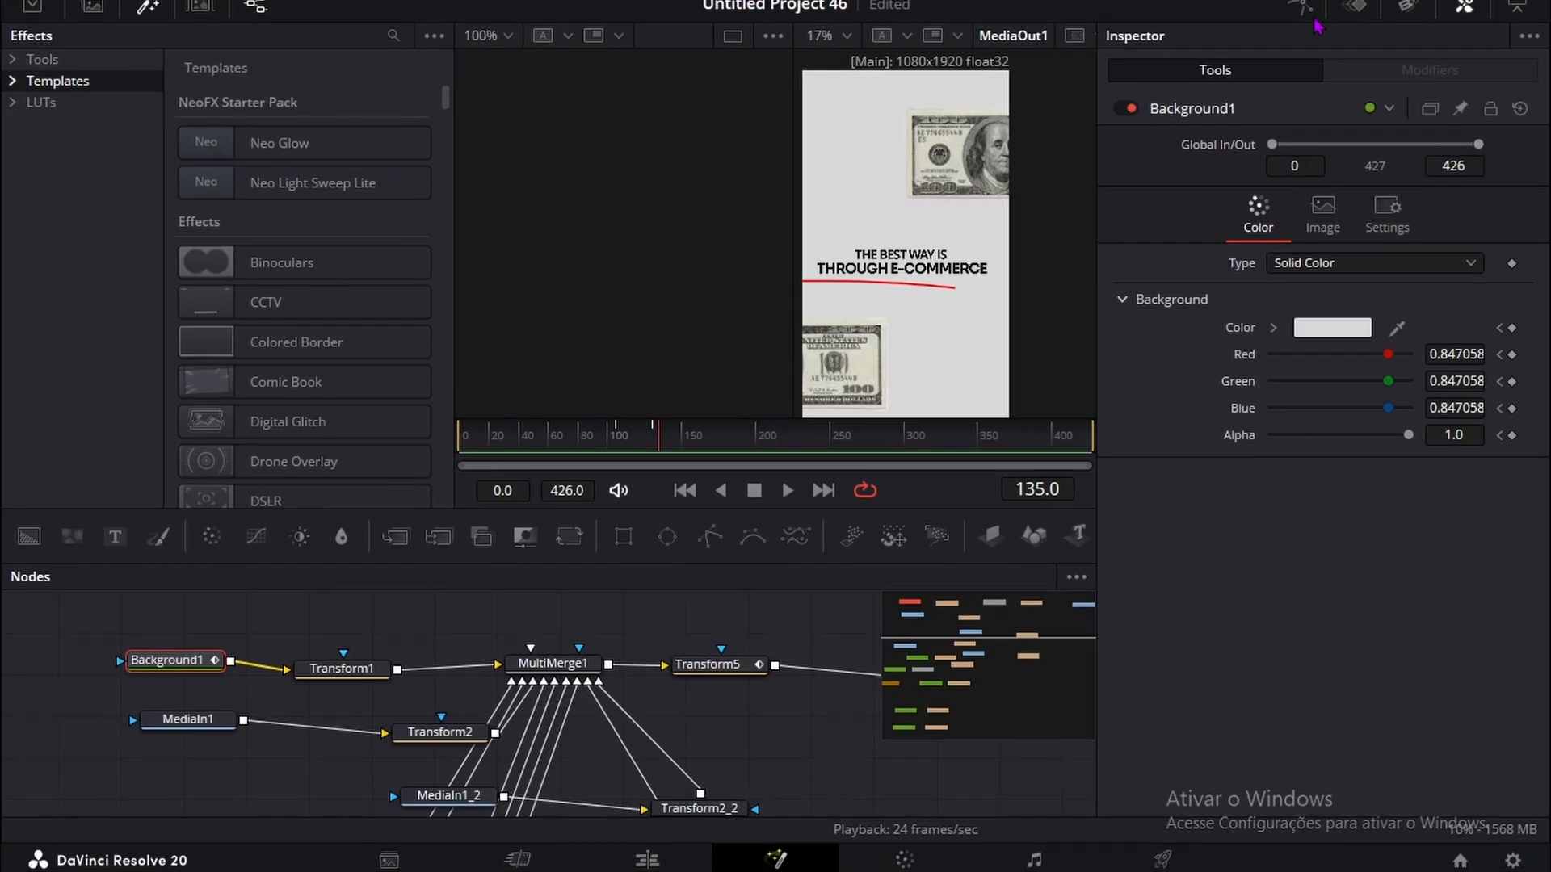
Step: Apply easing to Transform5's Center displacement keyframes in the Spline editor and preview the animation from the start
click(1302, 10)
scroll(660, 658, down, 2)
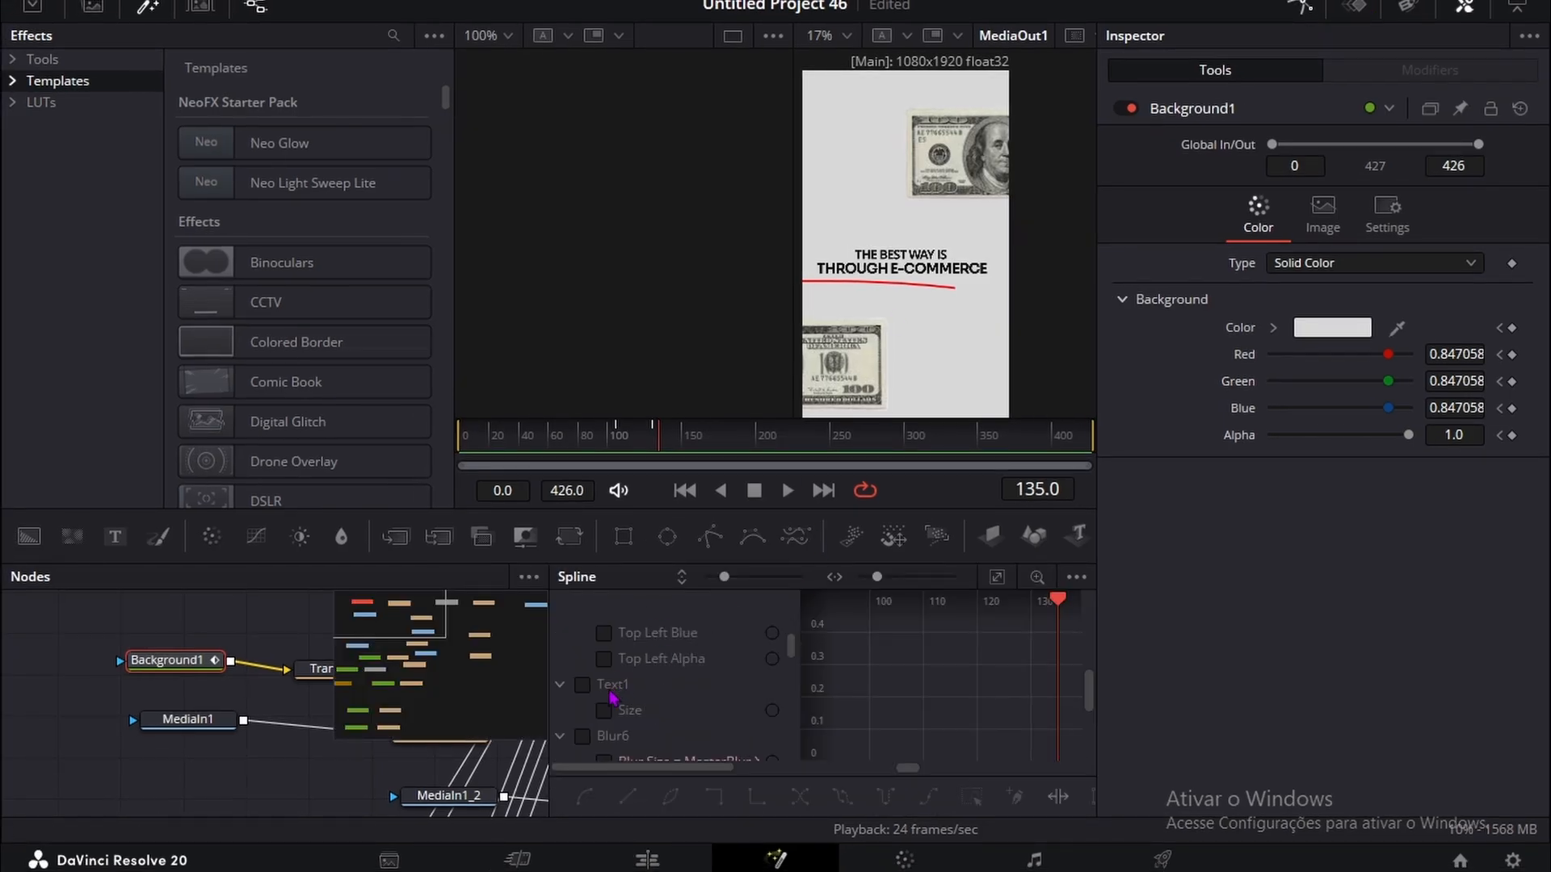
scroll(612, 696, down, 5)
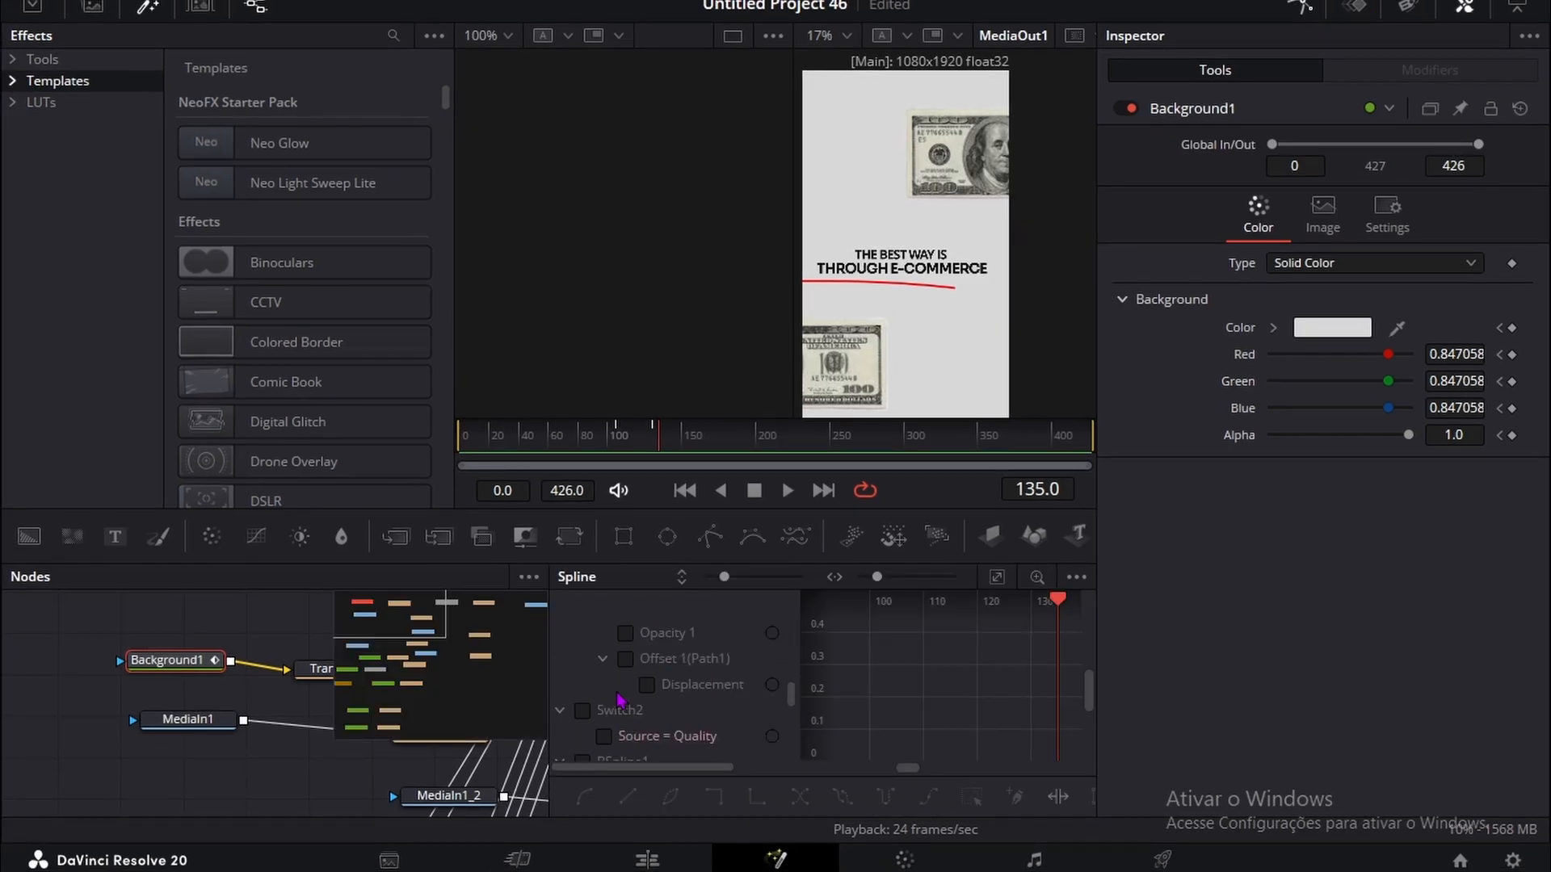
scroll(620, 699, down, 3)
click(583, 659)
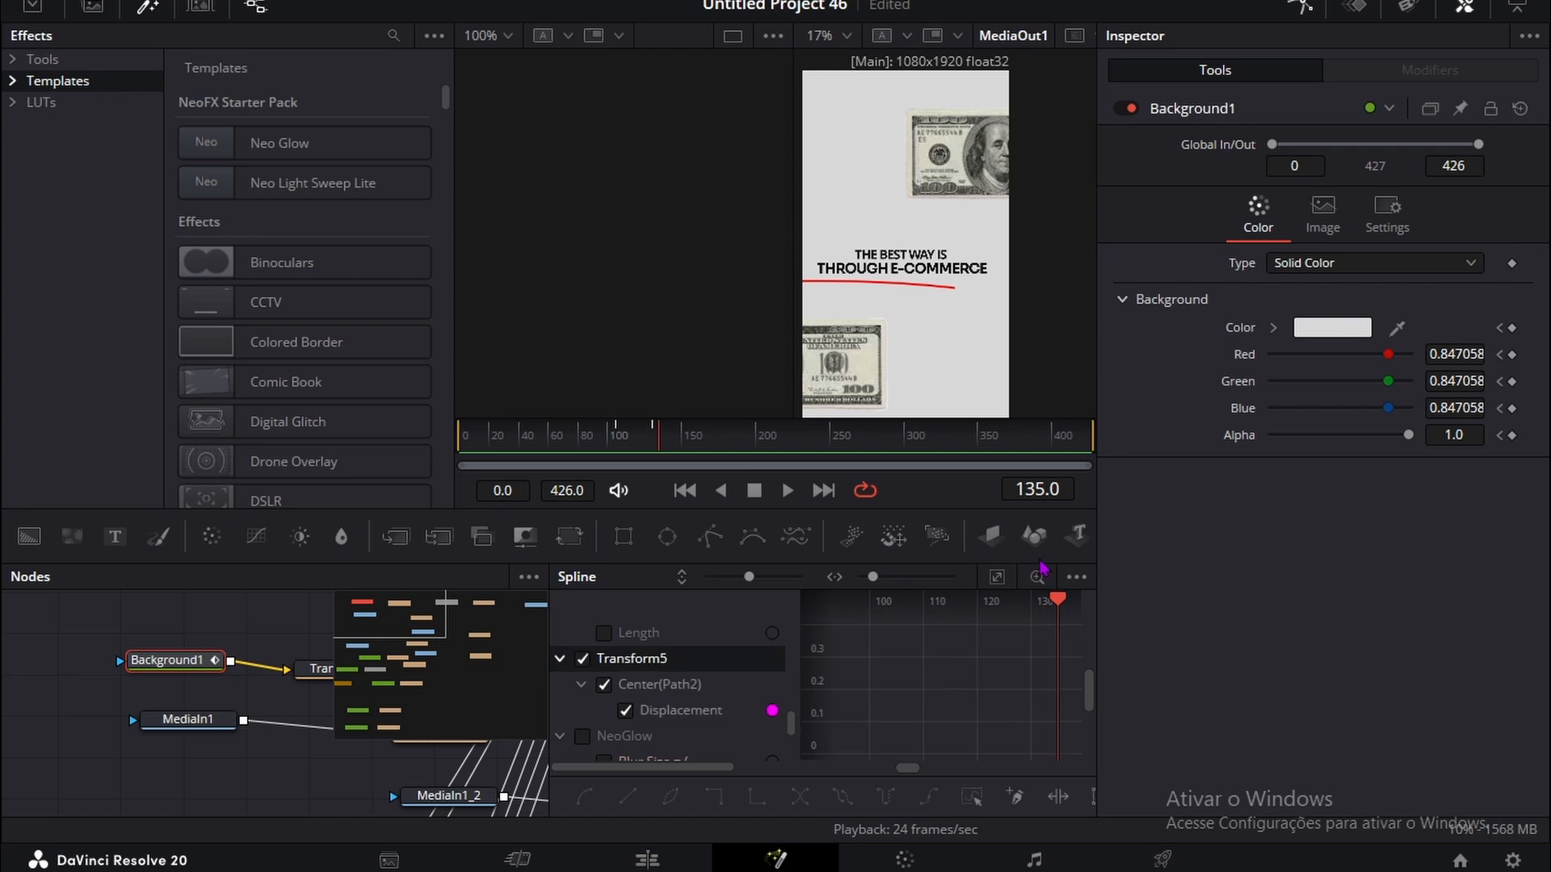
click(996, 577)
right_click(907, 707)
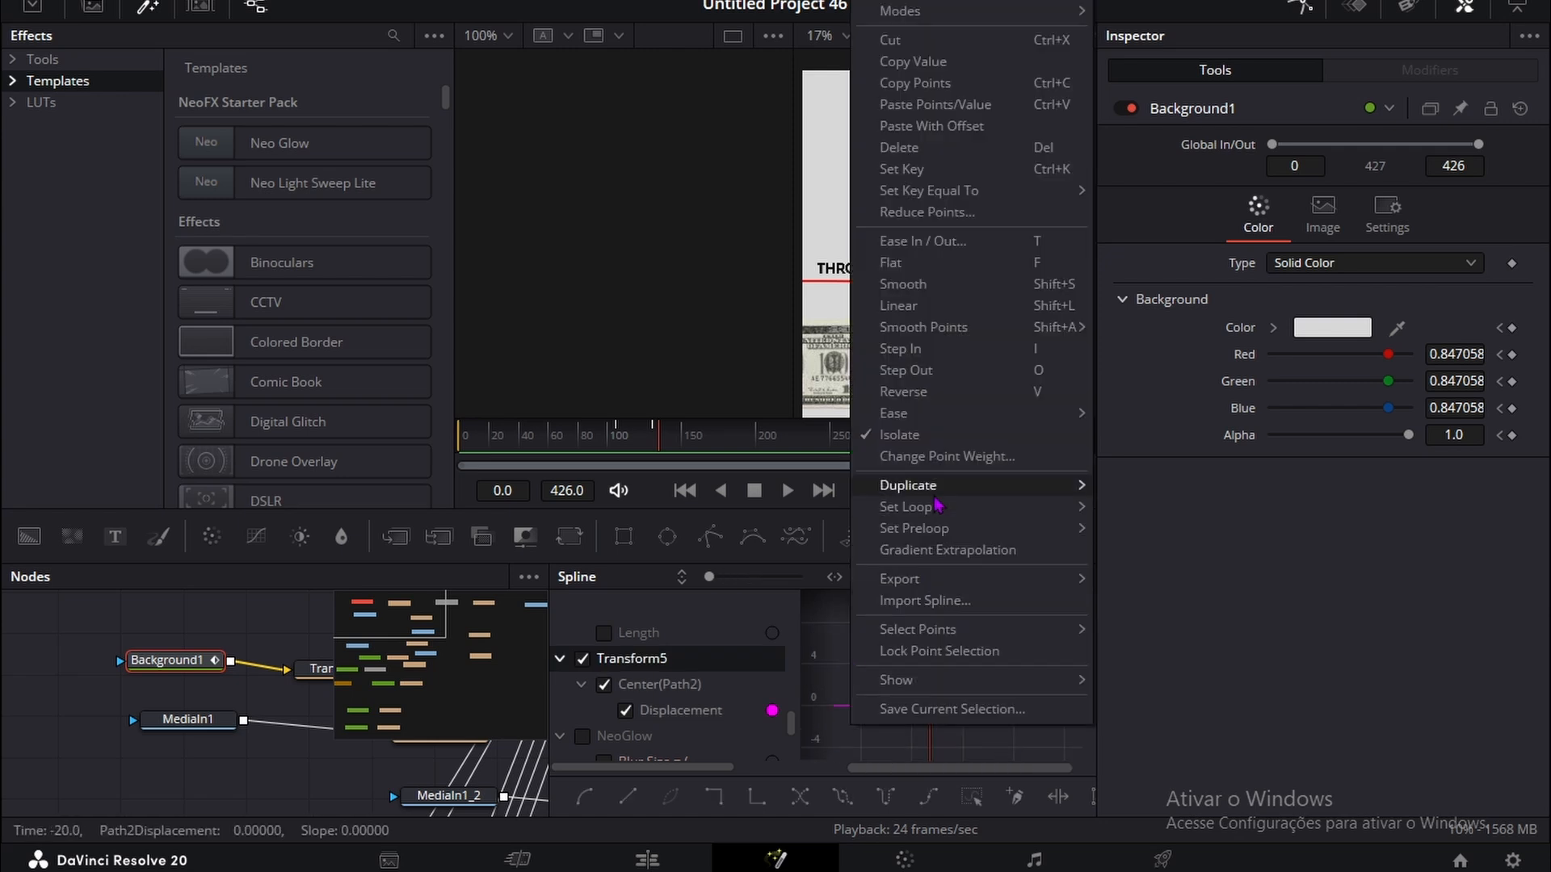
mouse_move(907, 416)
click(1152, 480)
drag(583, 440, 404, 404)
key(space)
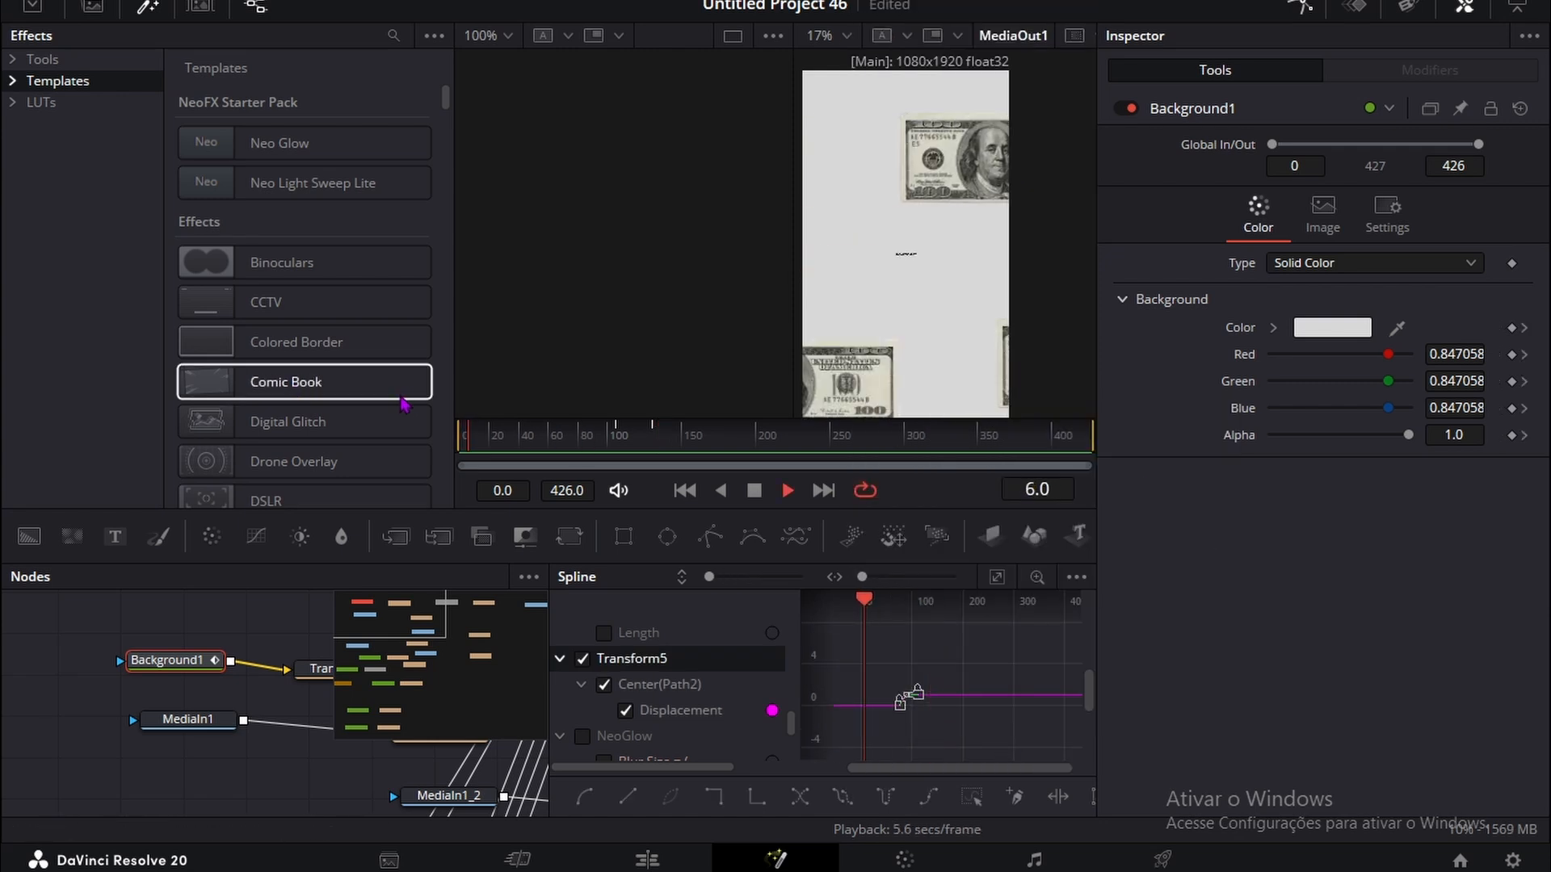
key(space)
Step: Display the Text1_1 and Text1 animation curves in the Spline editor alongside Transform5's curve
scroll(634, 710, up, 2)
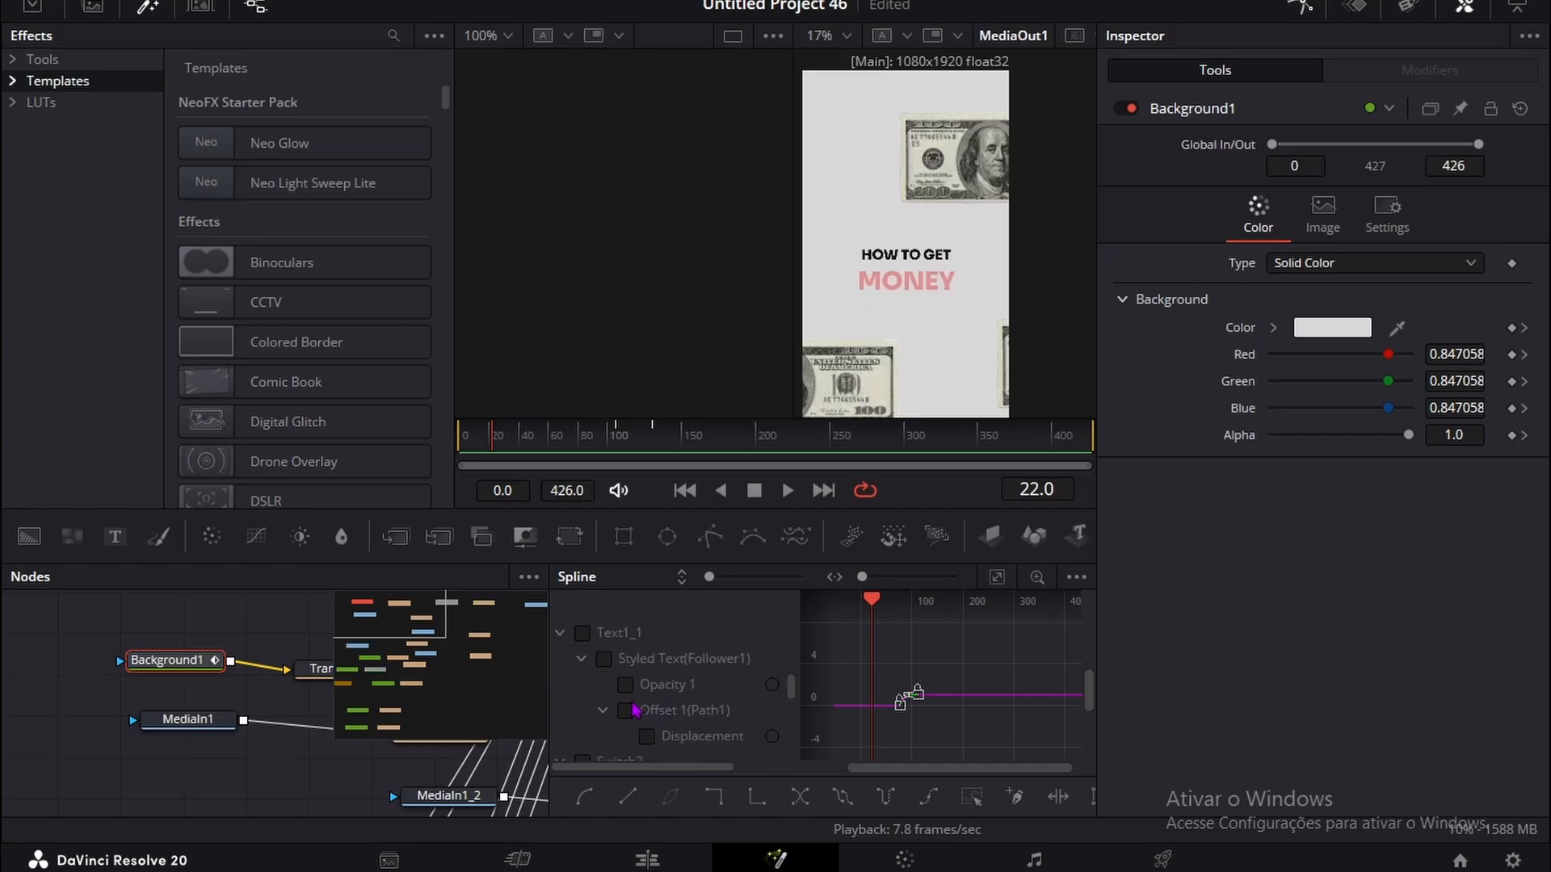
click(581, 634)
scroll(633, 692, up, 5)
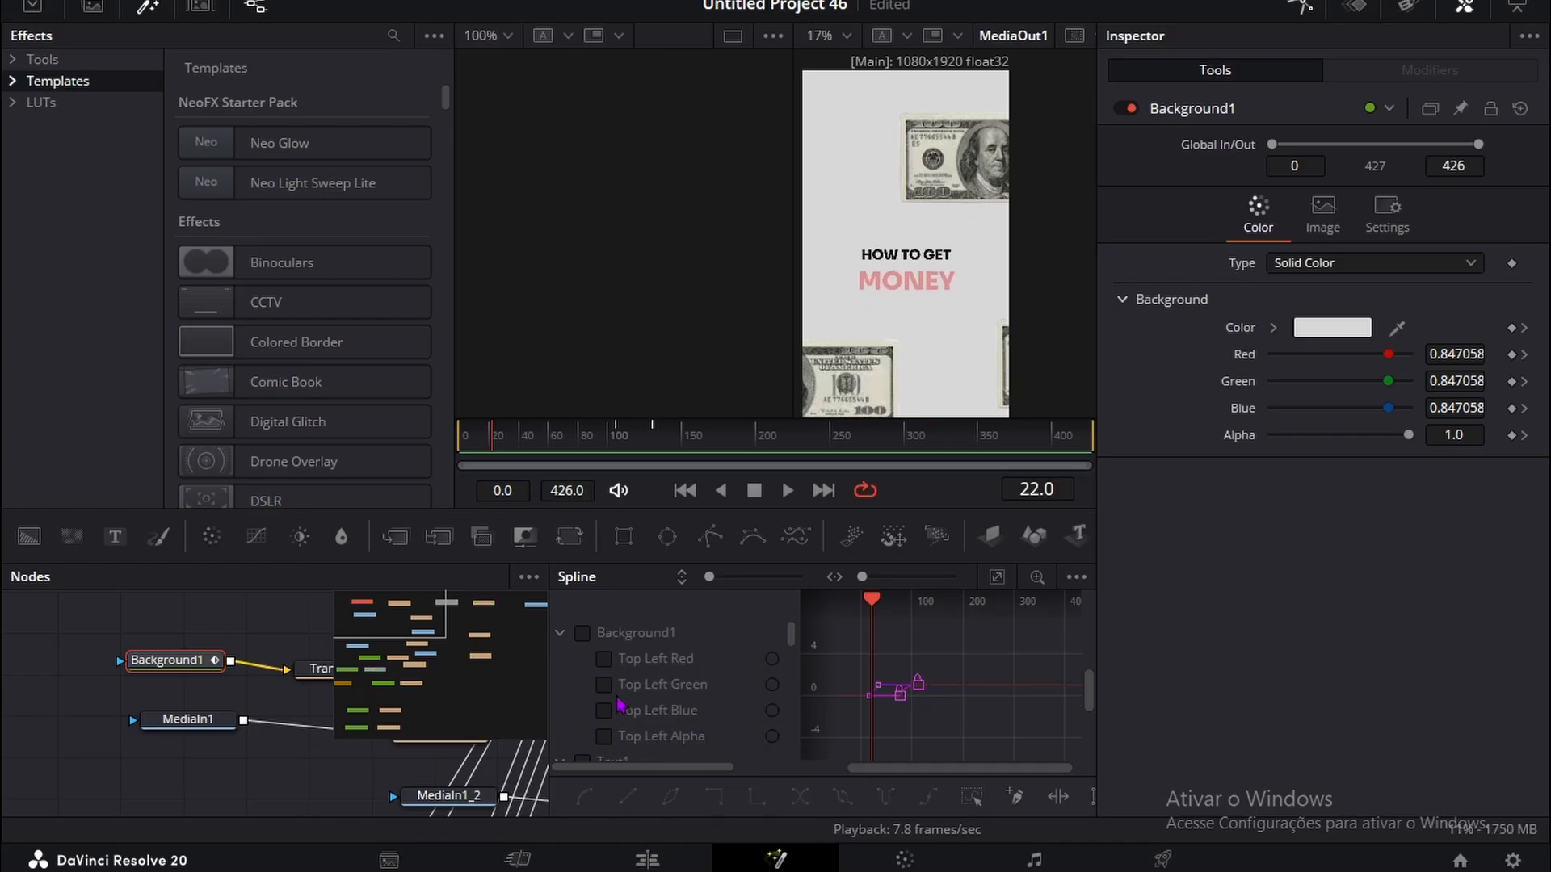
scroll(629, 705, down, 5)
scroll(629, 705, down, 6)
scroll(631, 697, up, 5)
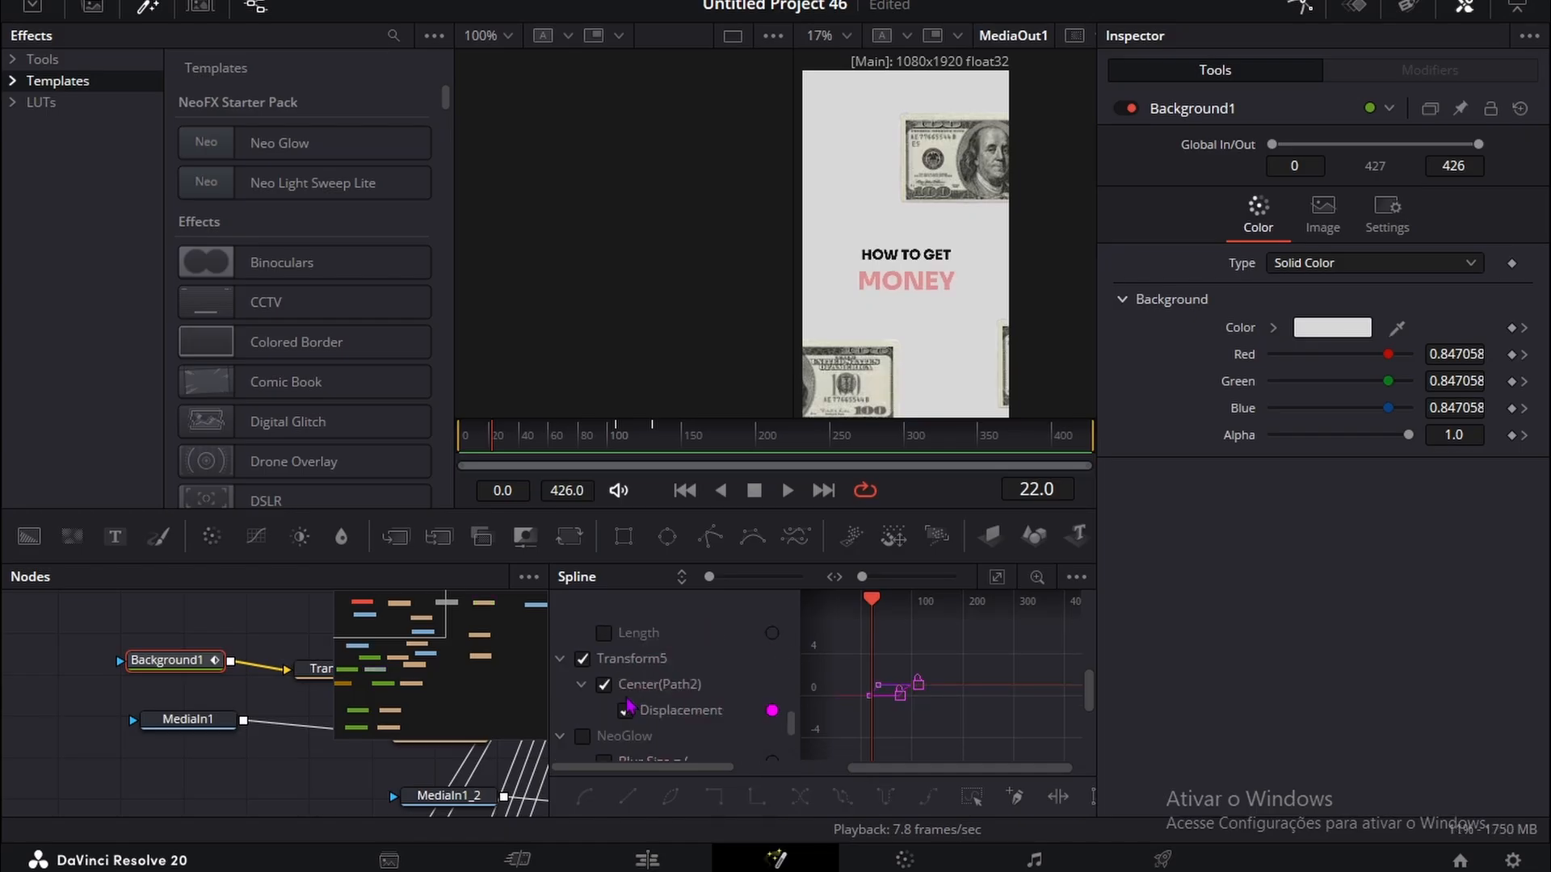
scroll(638, 699, up, 6)
scroll(656, 694, down, 3)
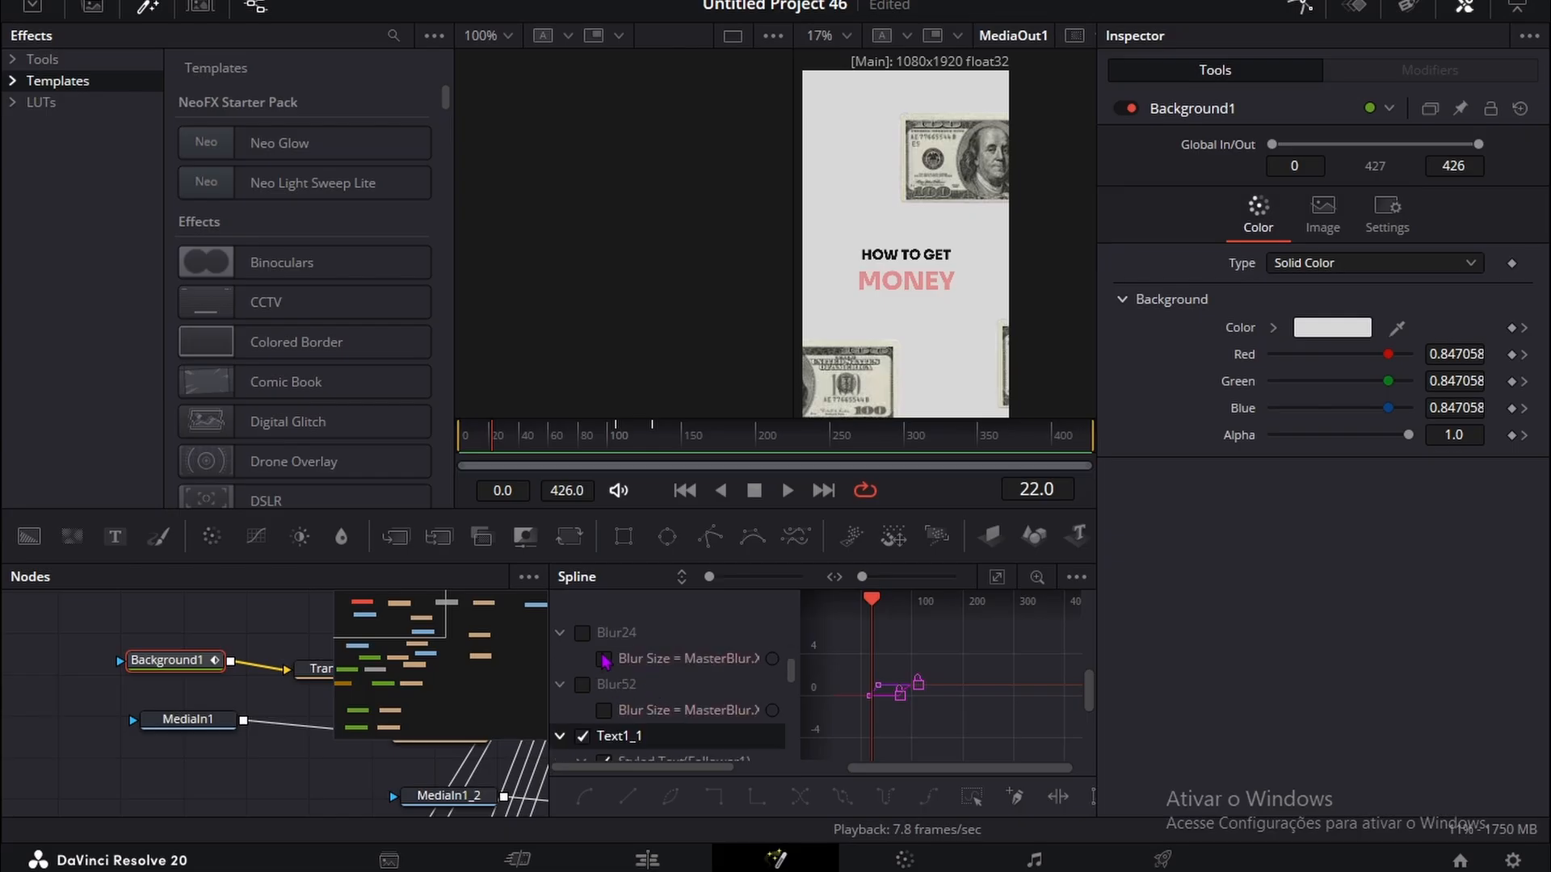
scroll(605, 663, up, 2)
scroll(596, 687, up, 2)
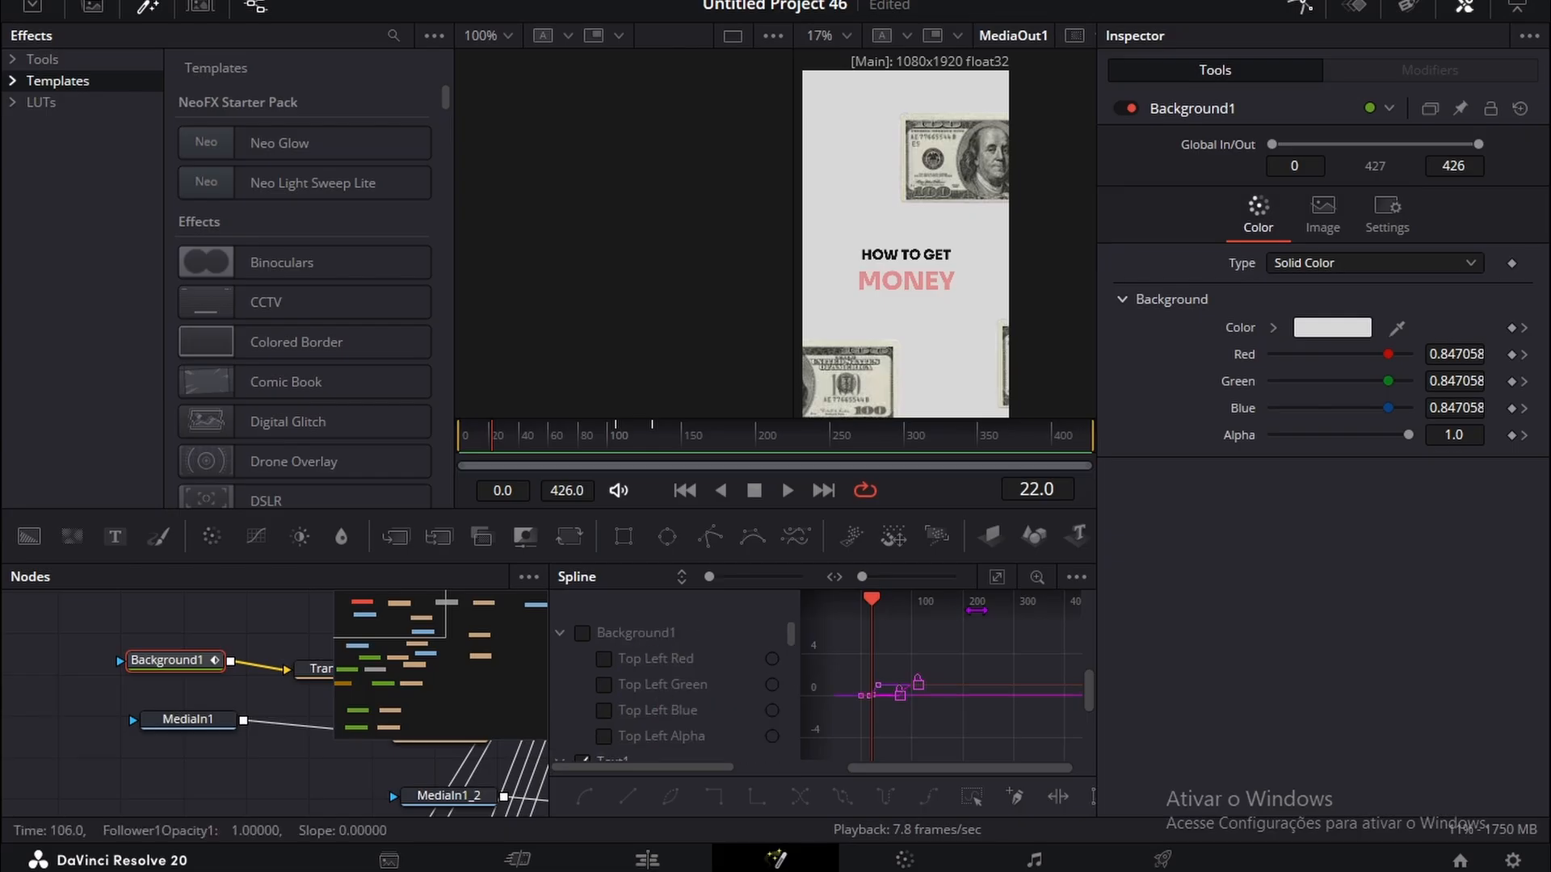
Step: Select all keyframes on the displayed curves and apply easing to them
key(ctrl+a)
right_click(872, 634)
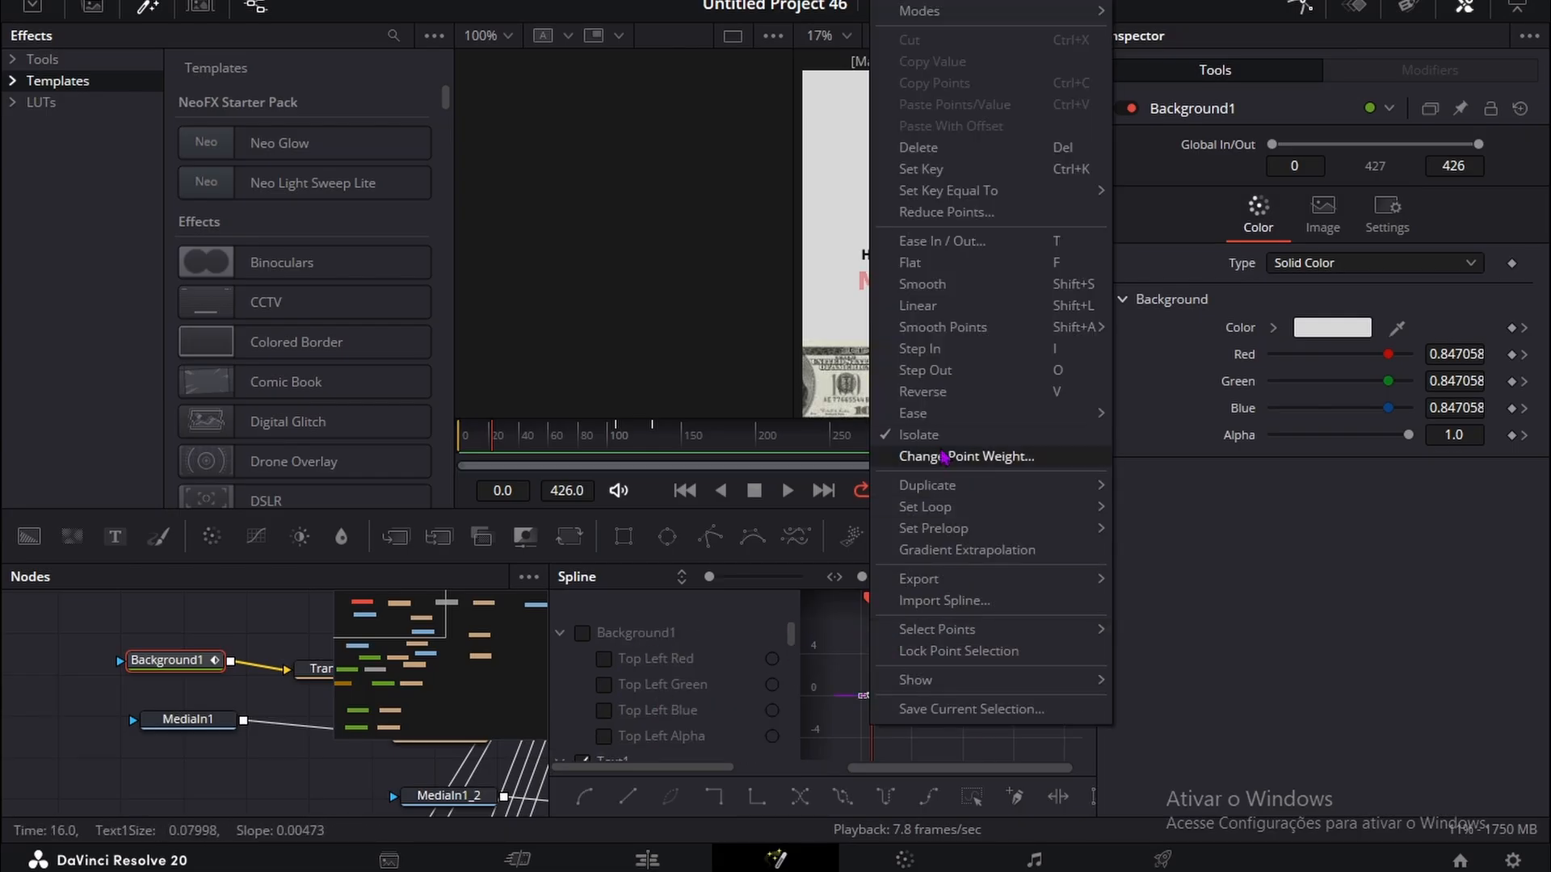
mouse_move(993, 415)
click(1160, 498)
Step: On the Edit page, apply the Resolve FX Vignette to the Fusion Composition clip and set its Size to 0.546
click(649, 859)
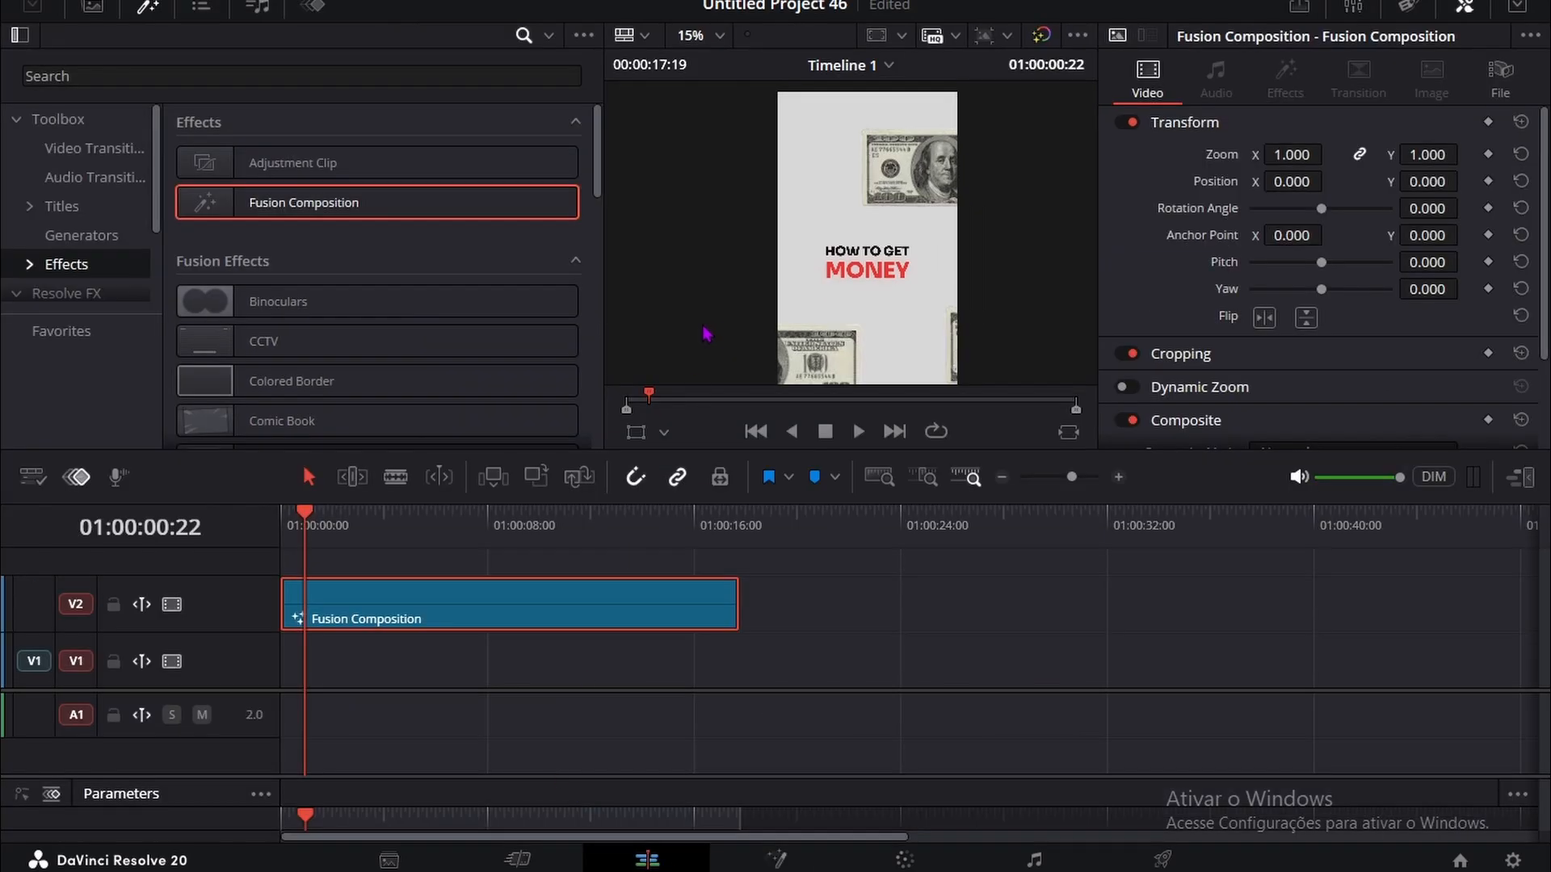
click(513, 1)
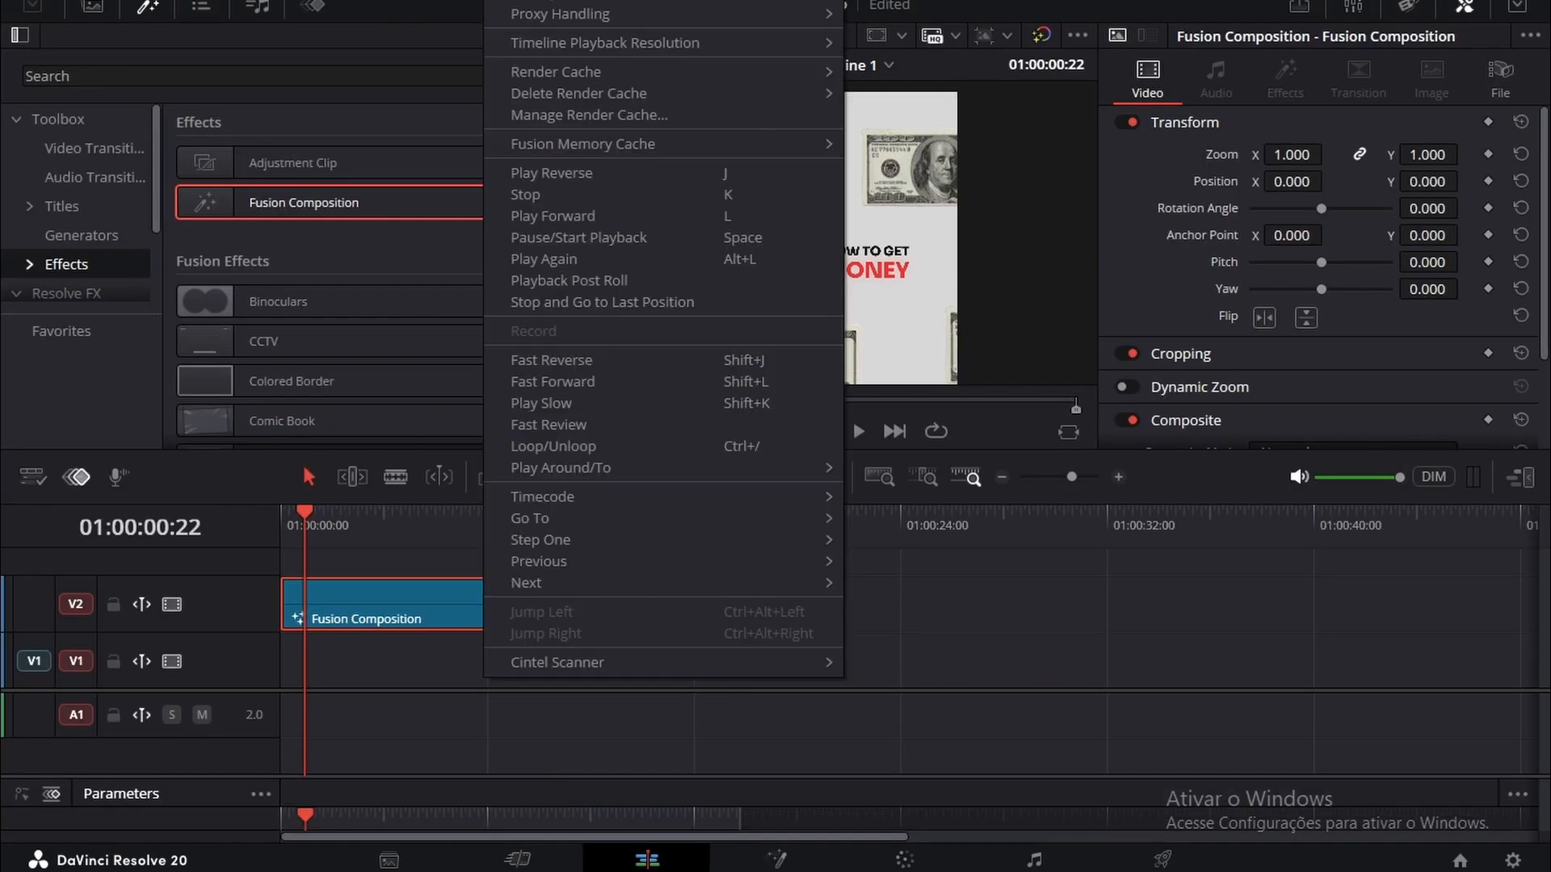
click(181, 73)
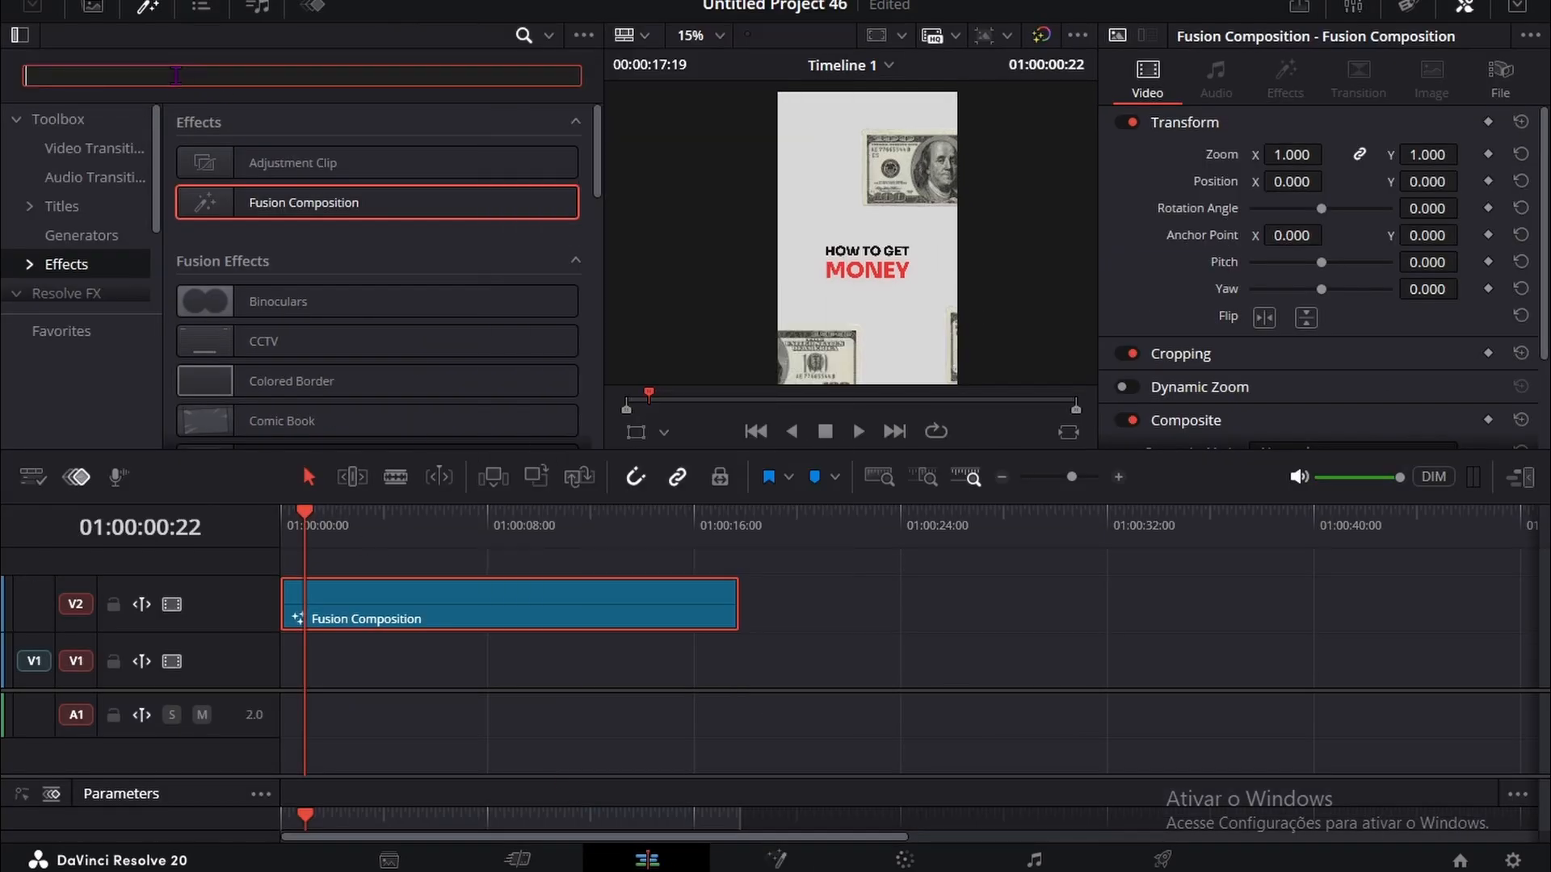
text(VIG)
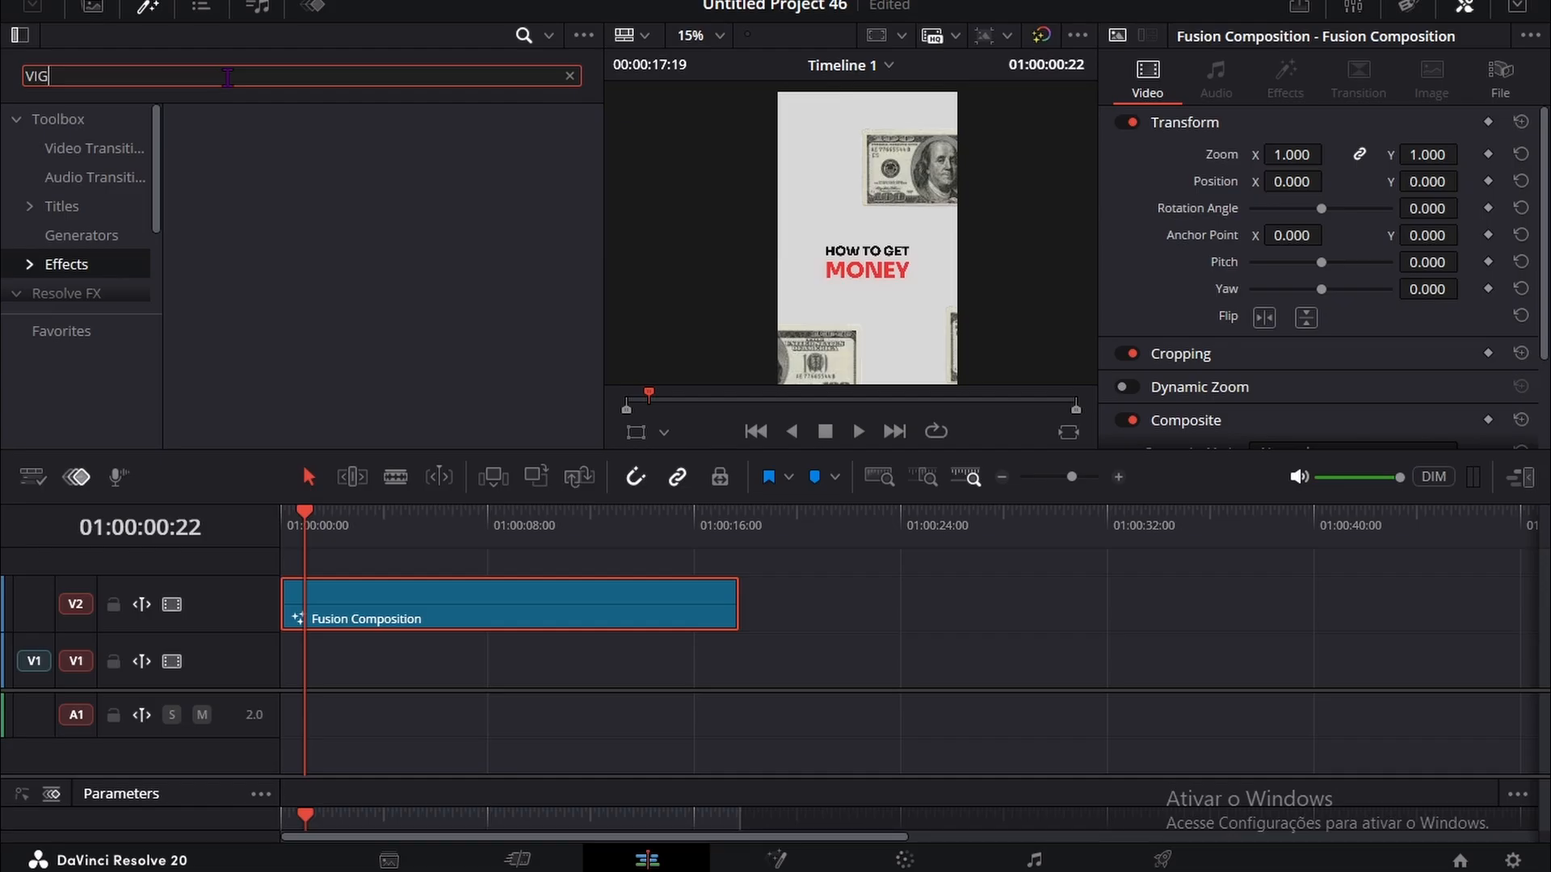
key(BackSpace)
key(BackSpace)
key(BackSpace)
click(68, 292)
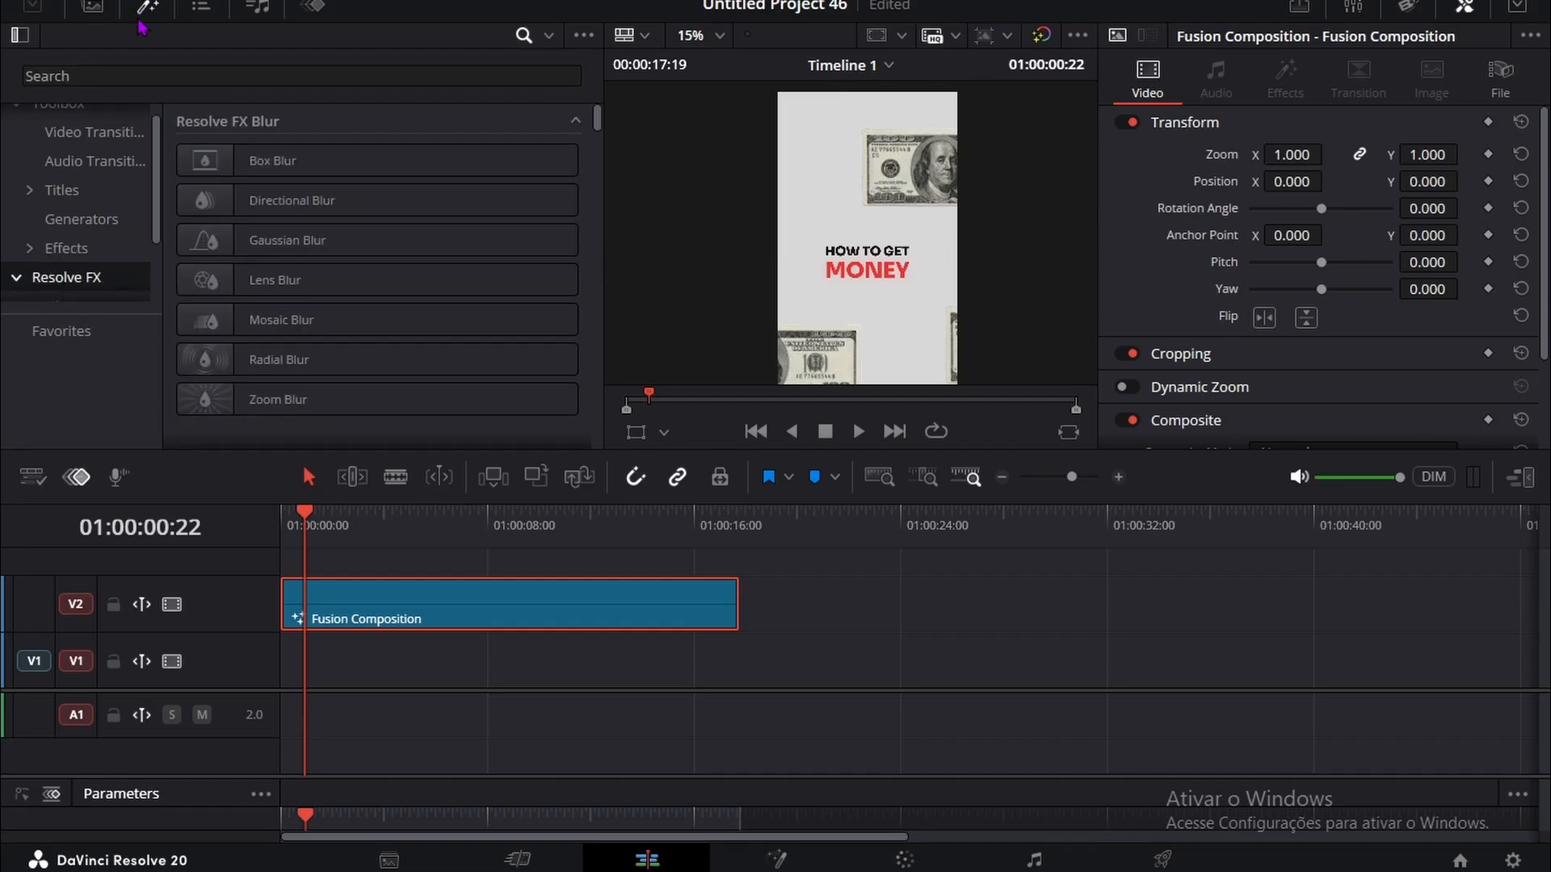
text(vig)
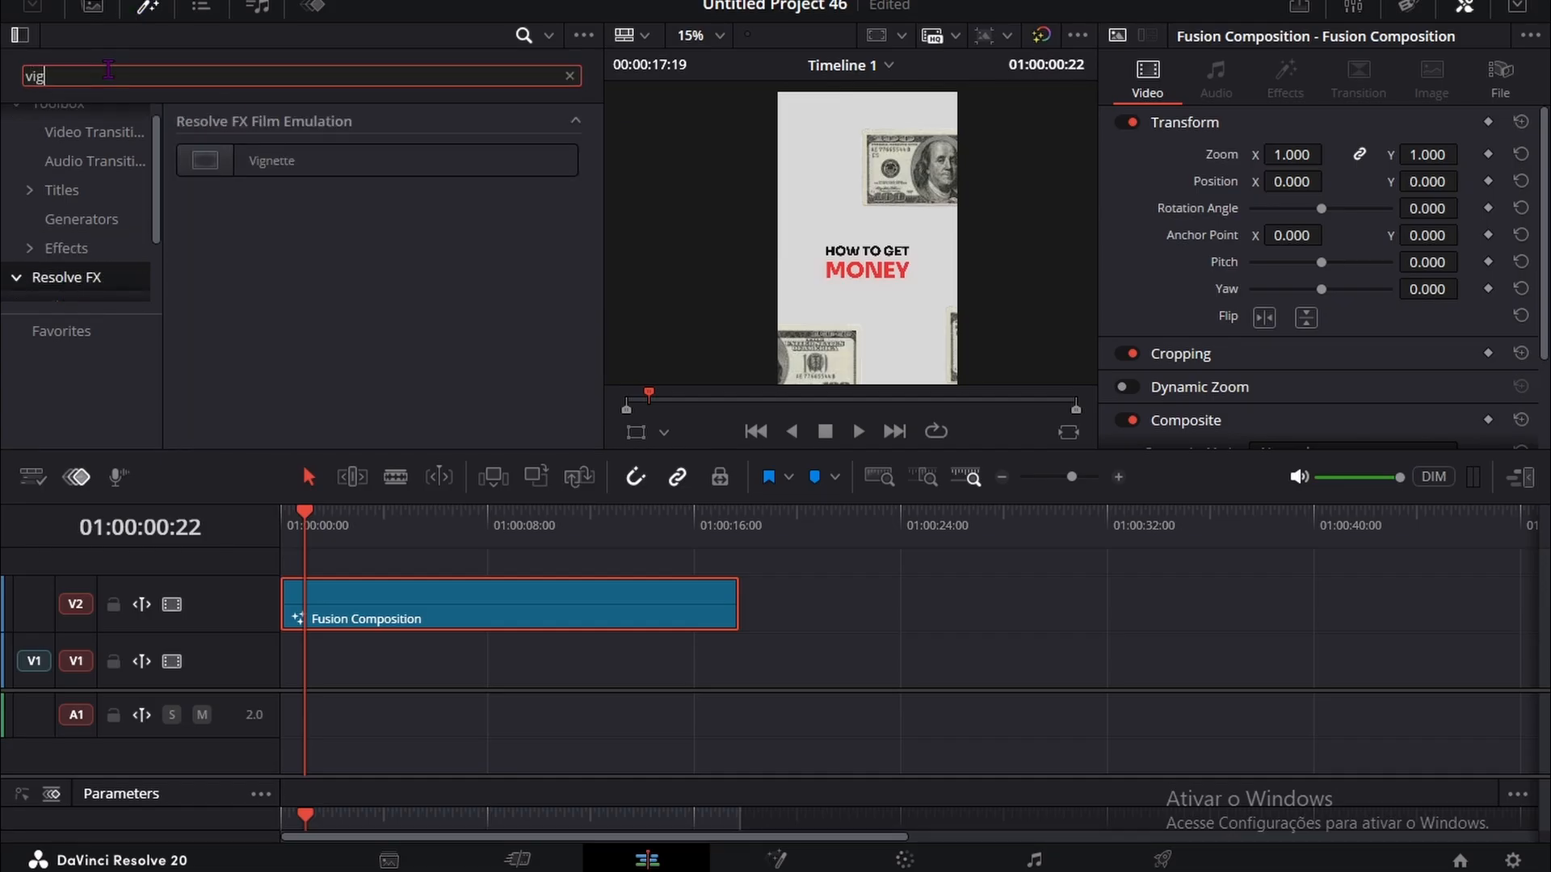
drag(272, 161, 441, 618)
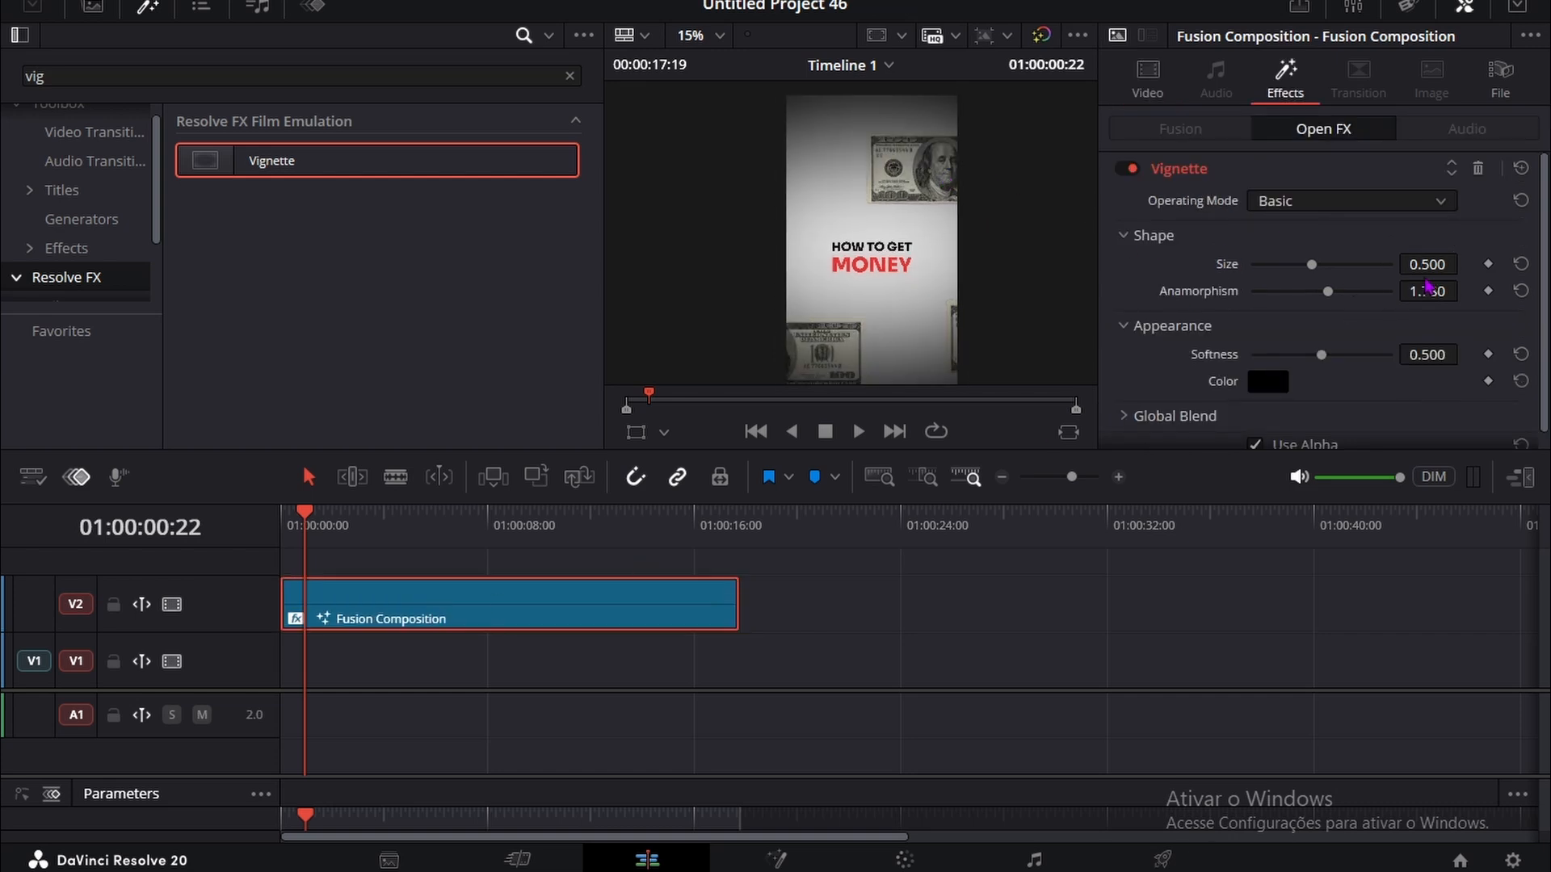
drag(1293, 264, 1310, 264)
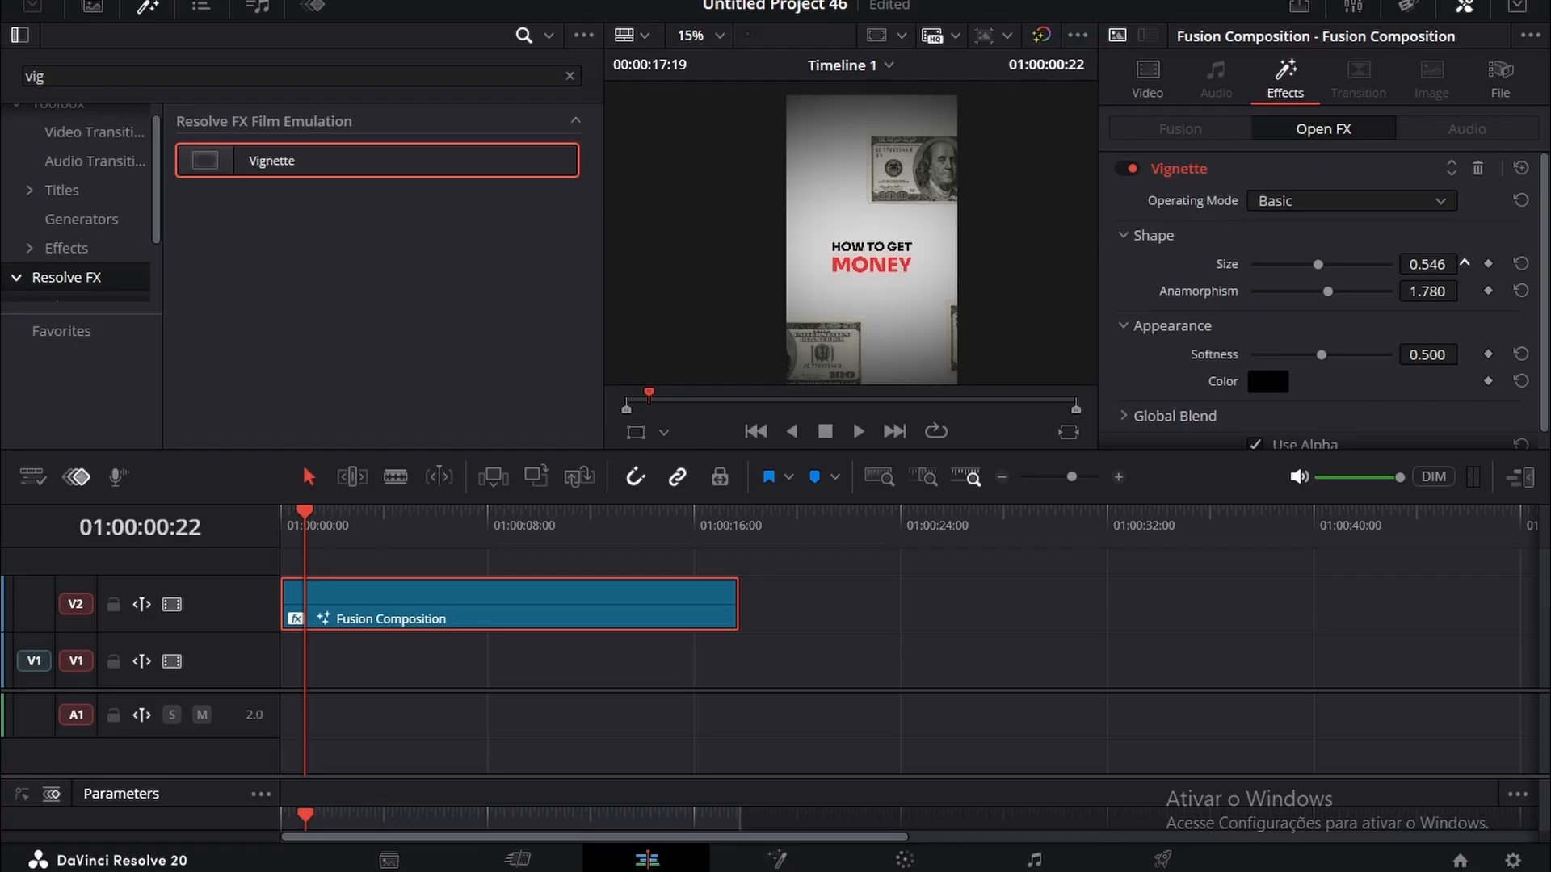
Step: Cut the Fusion Composition clip at 01:00:05:13 and delete the part after the cut
click(485, 612)
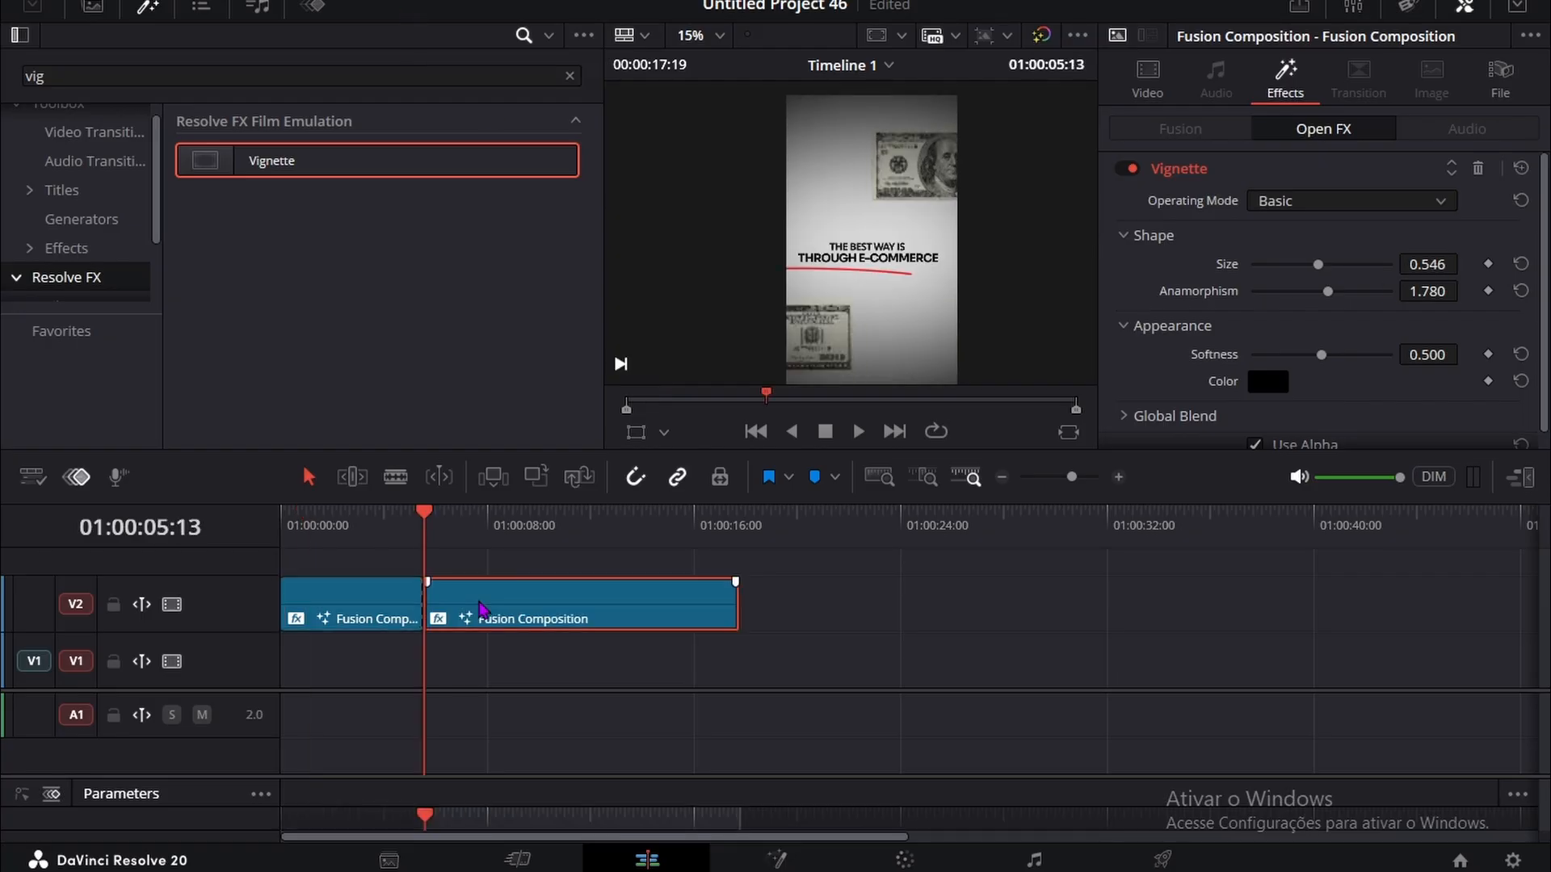
key(Delete)
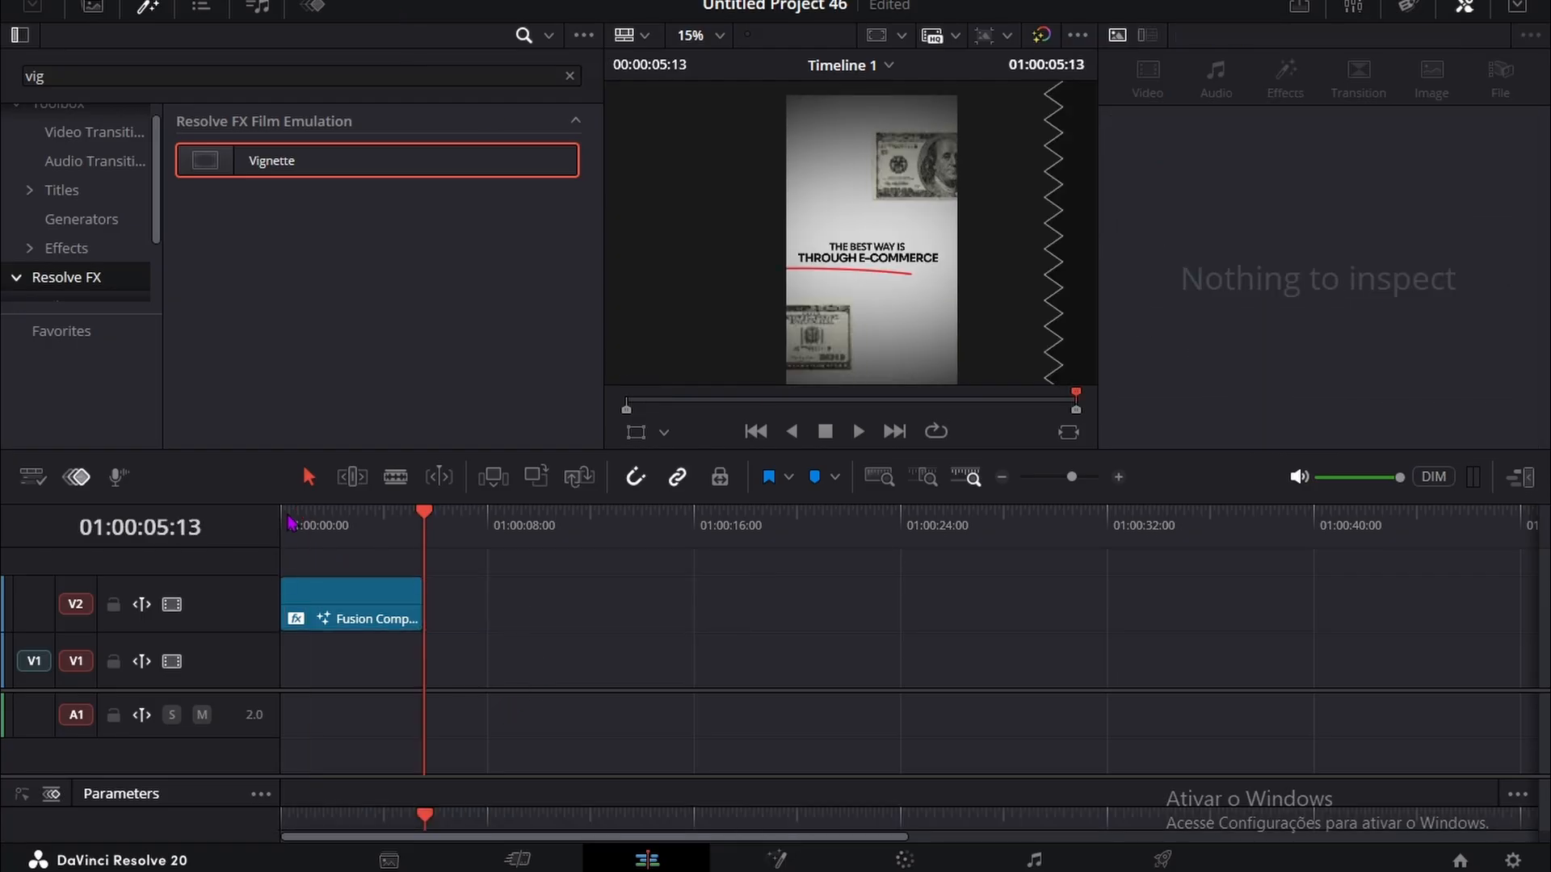
Step: Add a second Fusion Composition on the track above, near the first clip's end, and extend it until the timeline lasts 00:00:17:20
scroll(89, 234, down, 2)
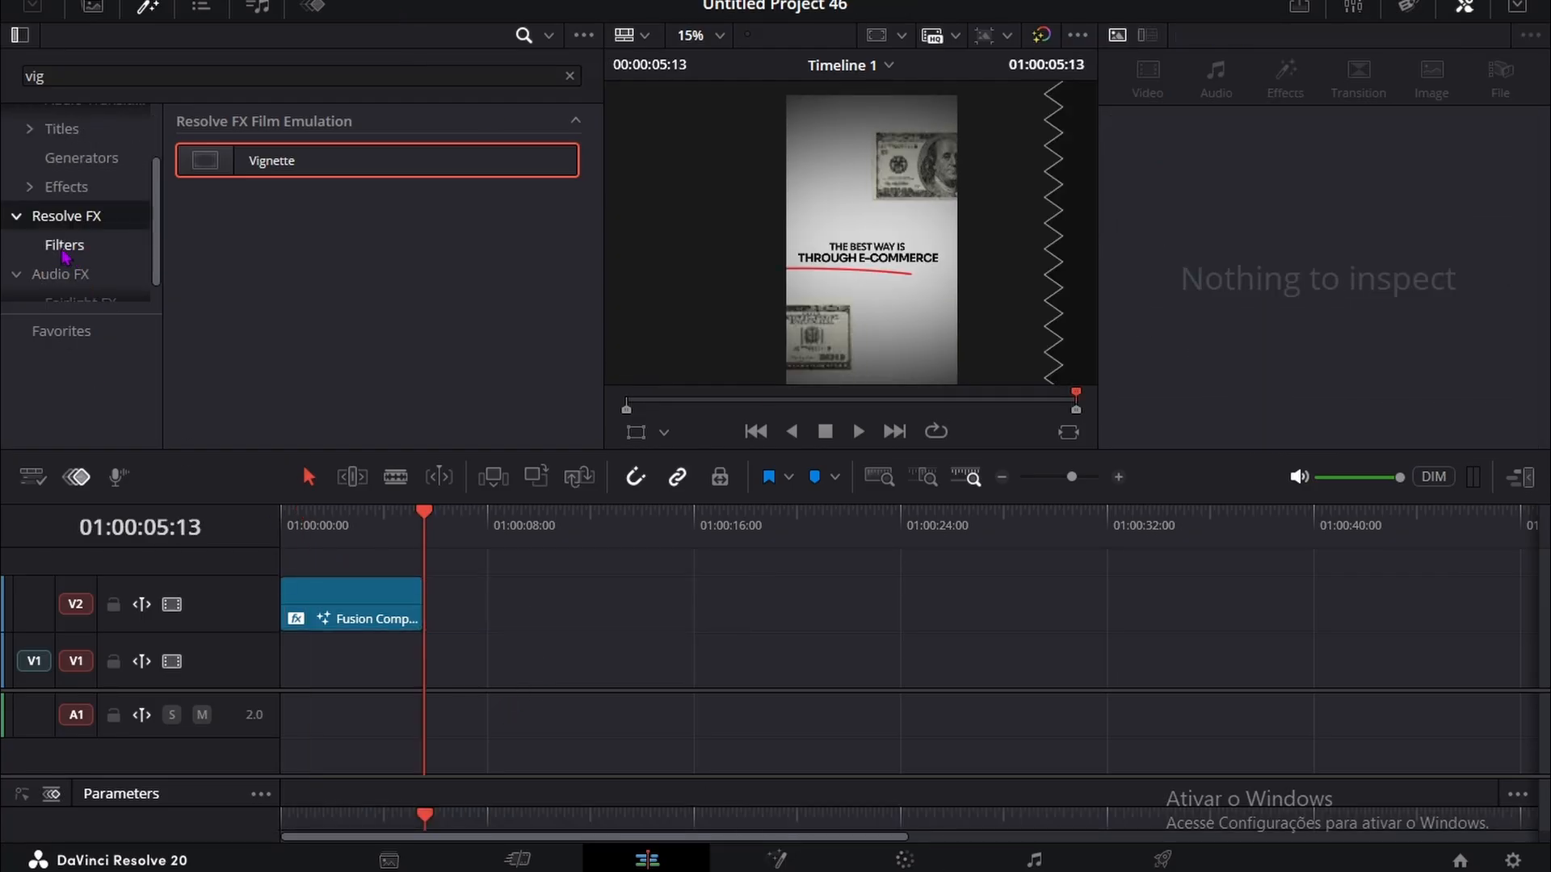
scroll(66, 248, up, 2)
scroll(67, 248, down, 1)
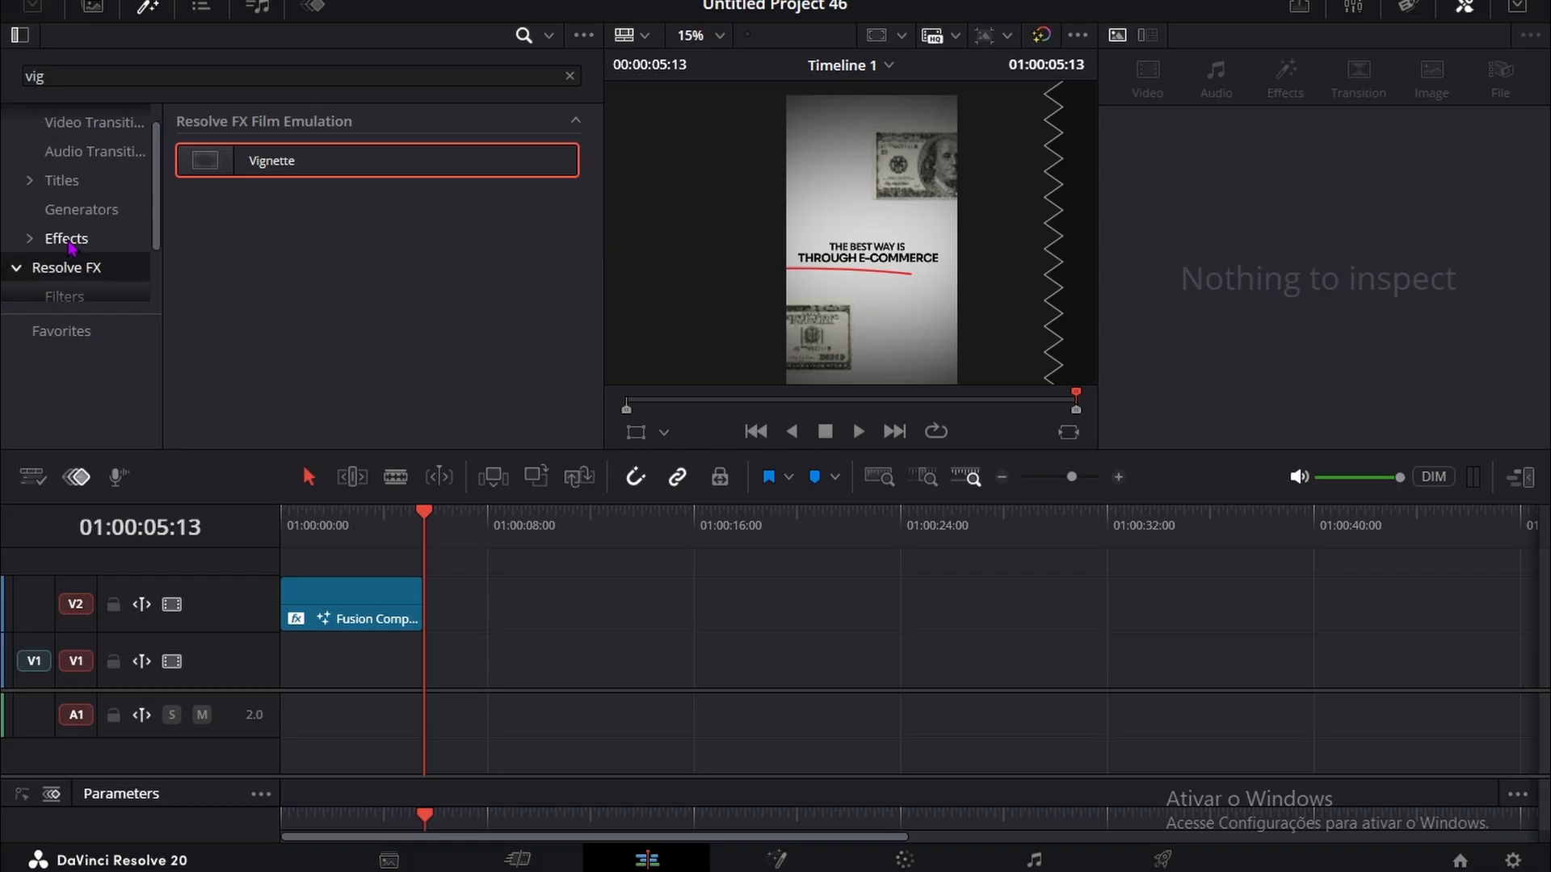
click(66, 240)
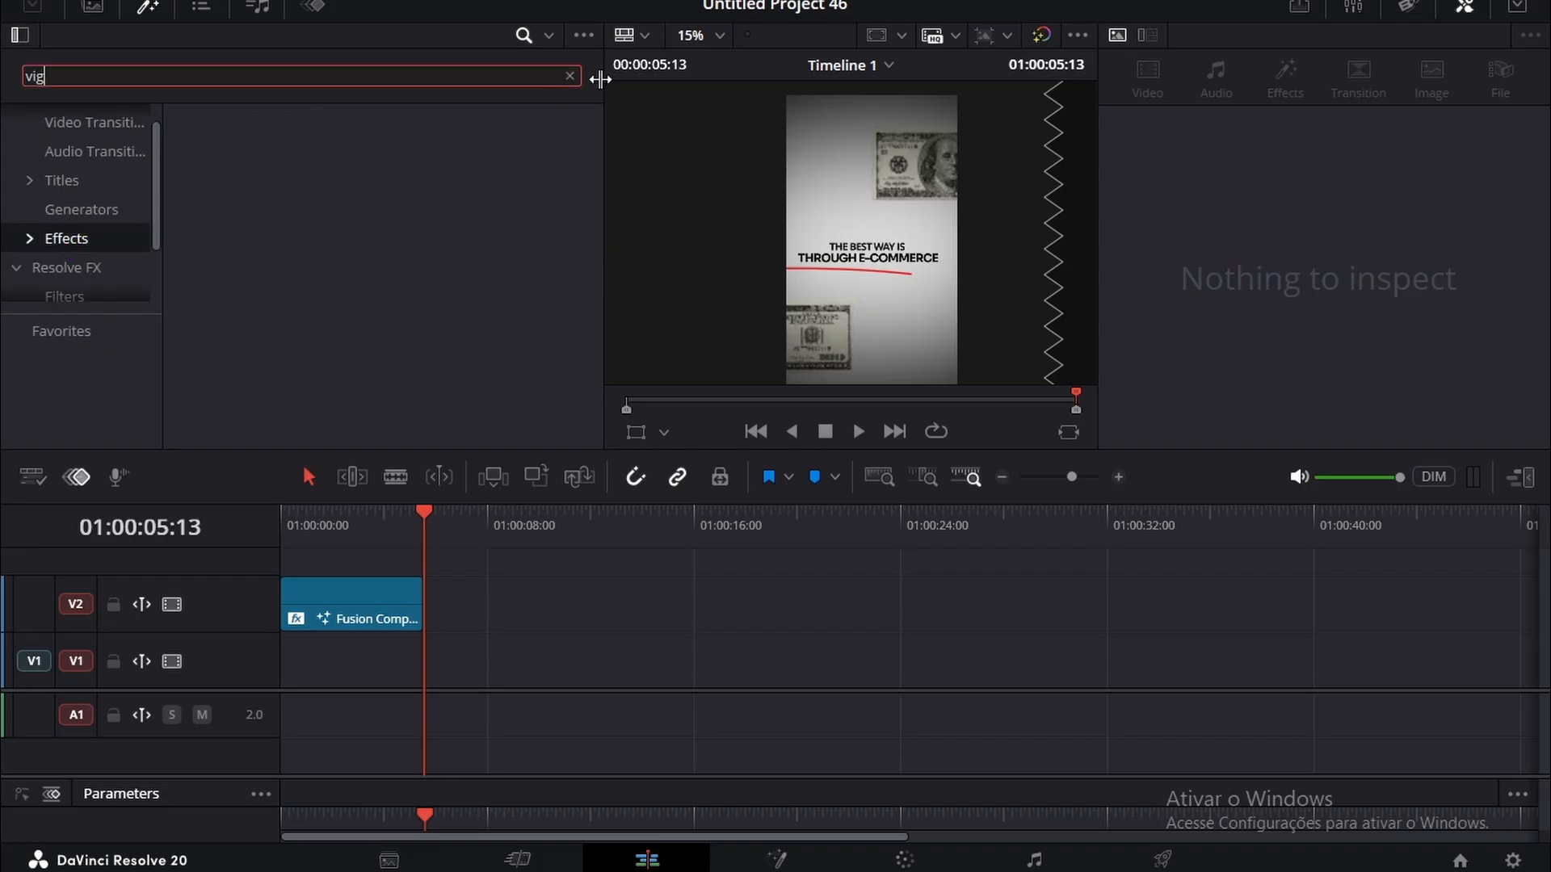
click(569, 76)
drag(279, 206, 408, 561)
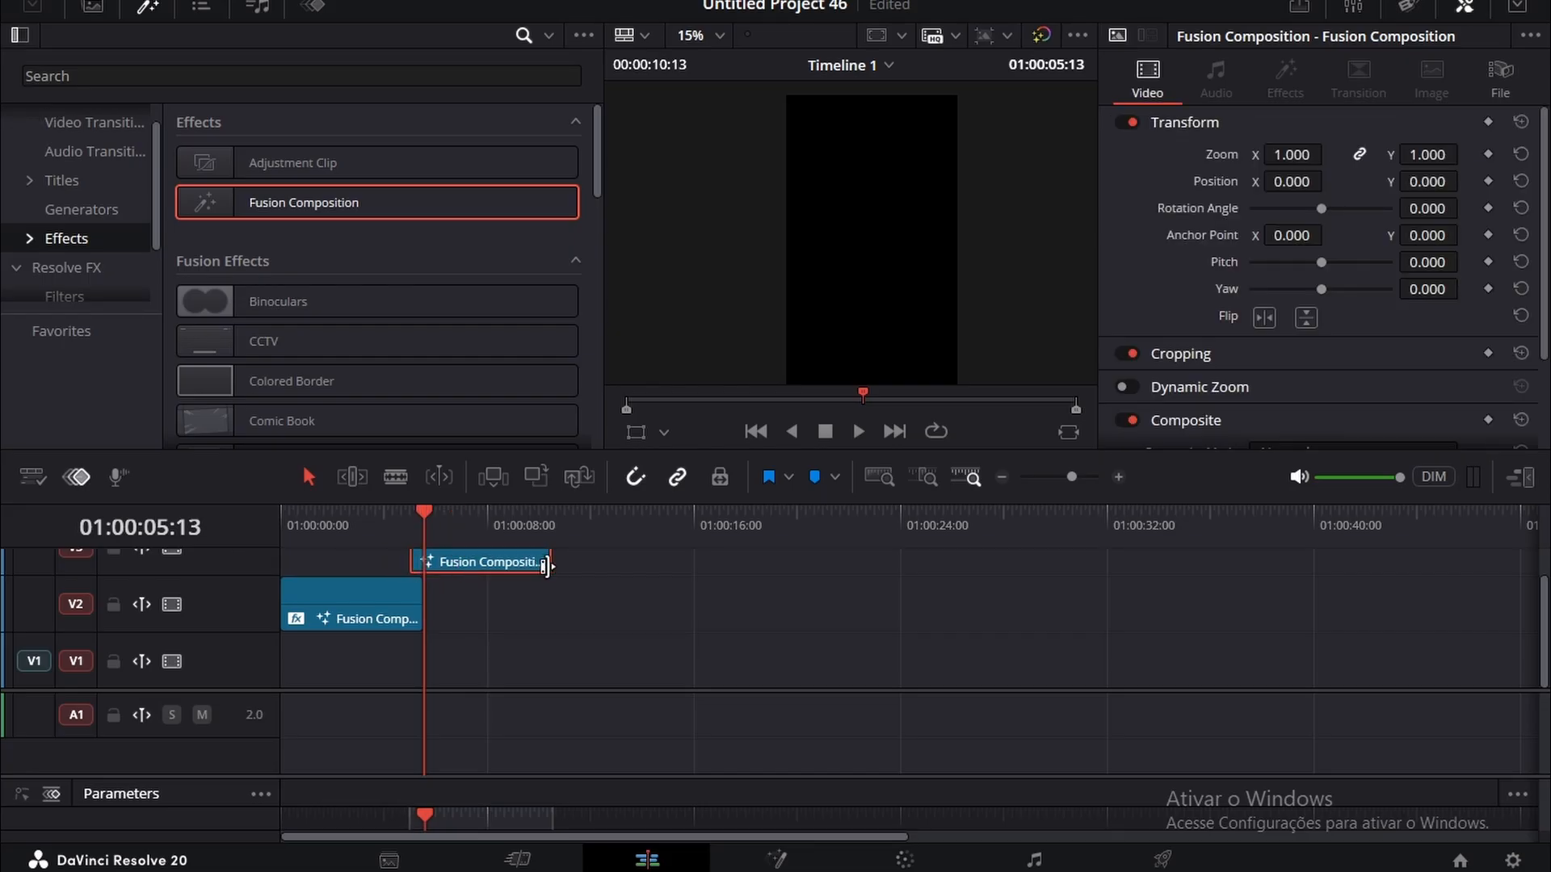
drag(551, 561, 741, 561)
Step: Play back the end of the first clip and move the second Fusion Composition to start at 01:00:04:08
click(374, 546)
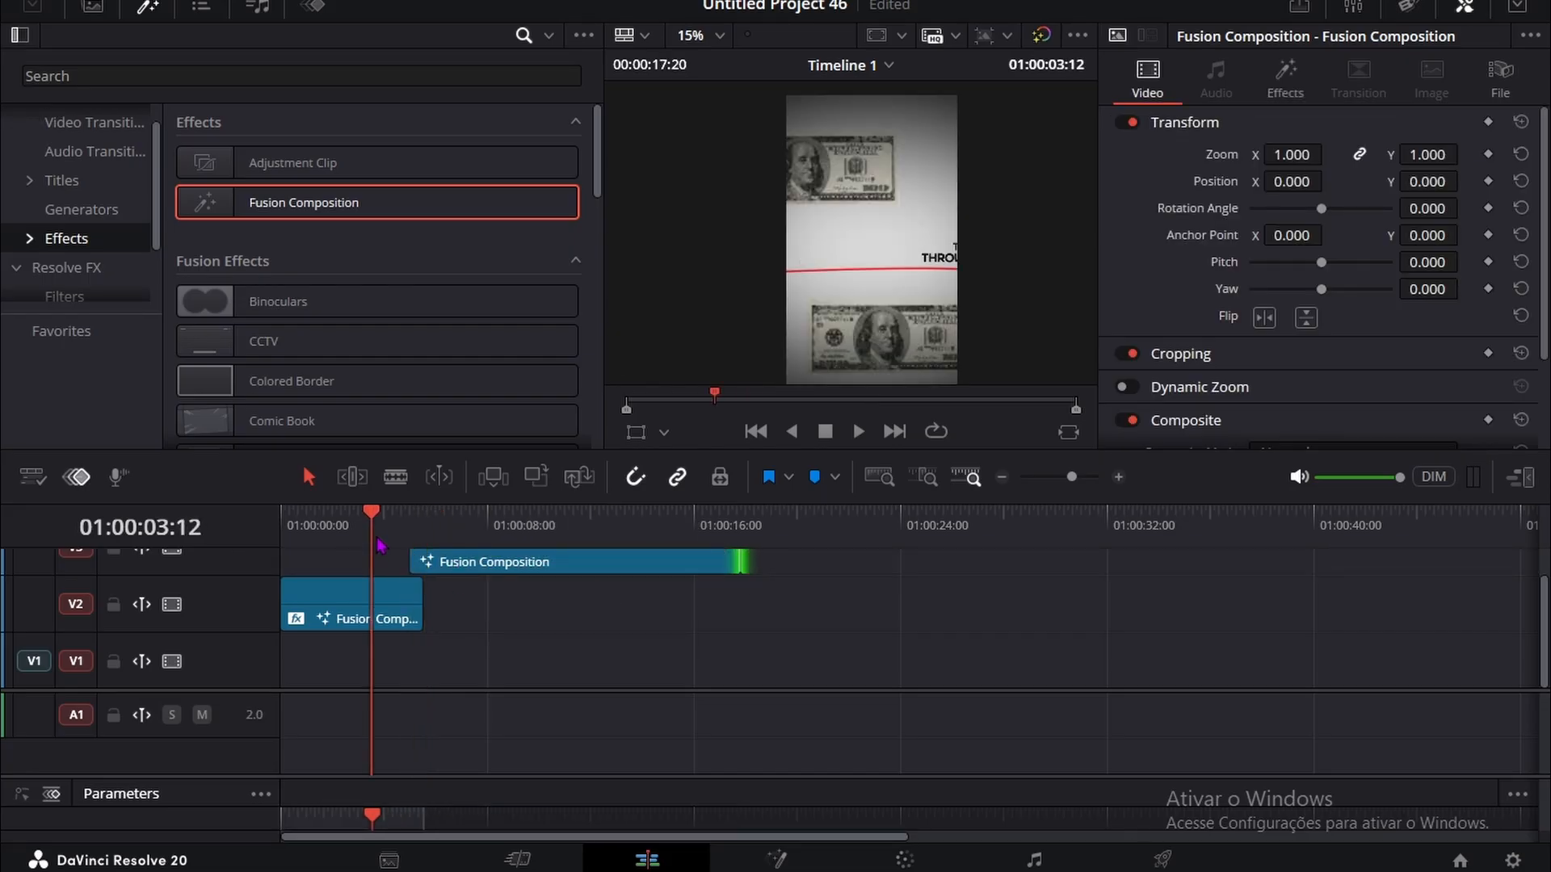
key(space)
click(482, 570)
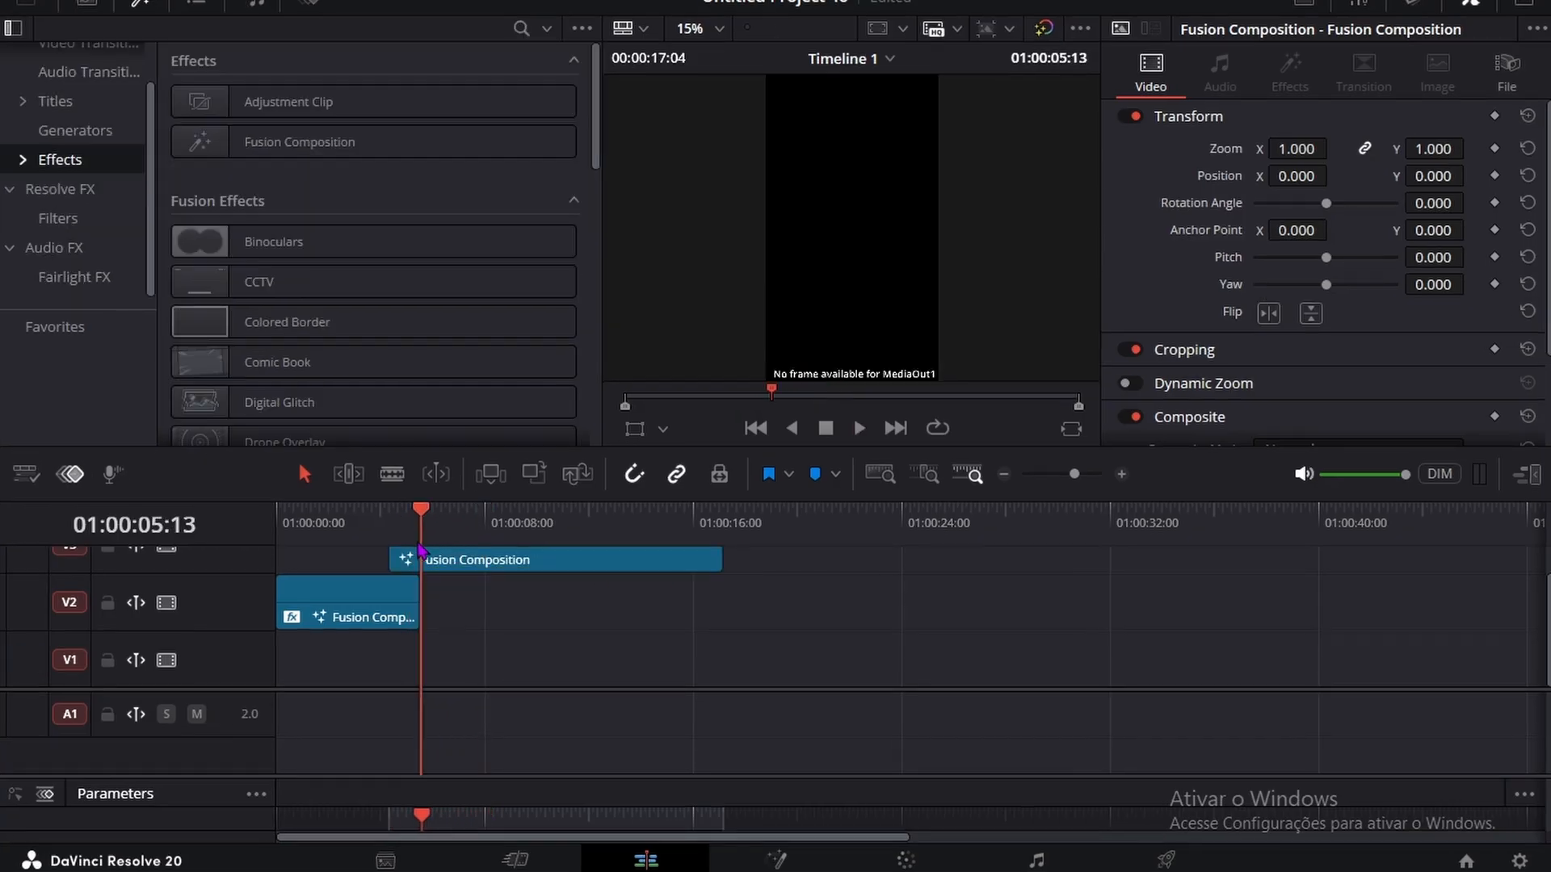
drag(415, 543, 396, 545)
click(397, 553)
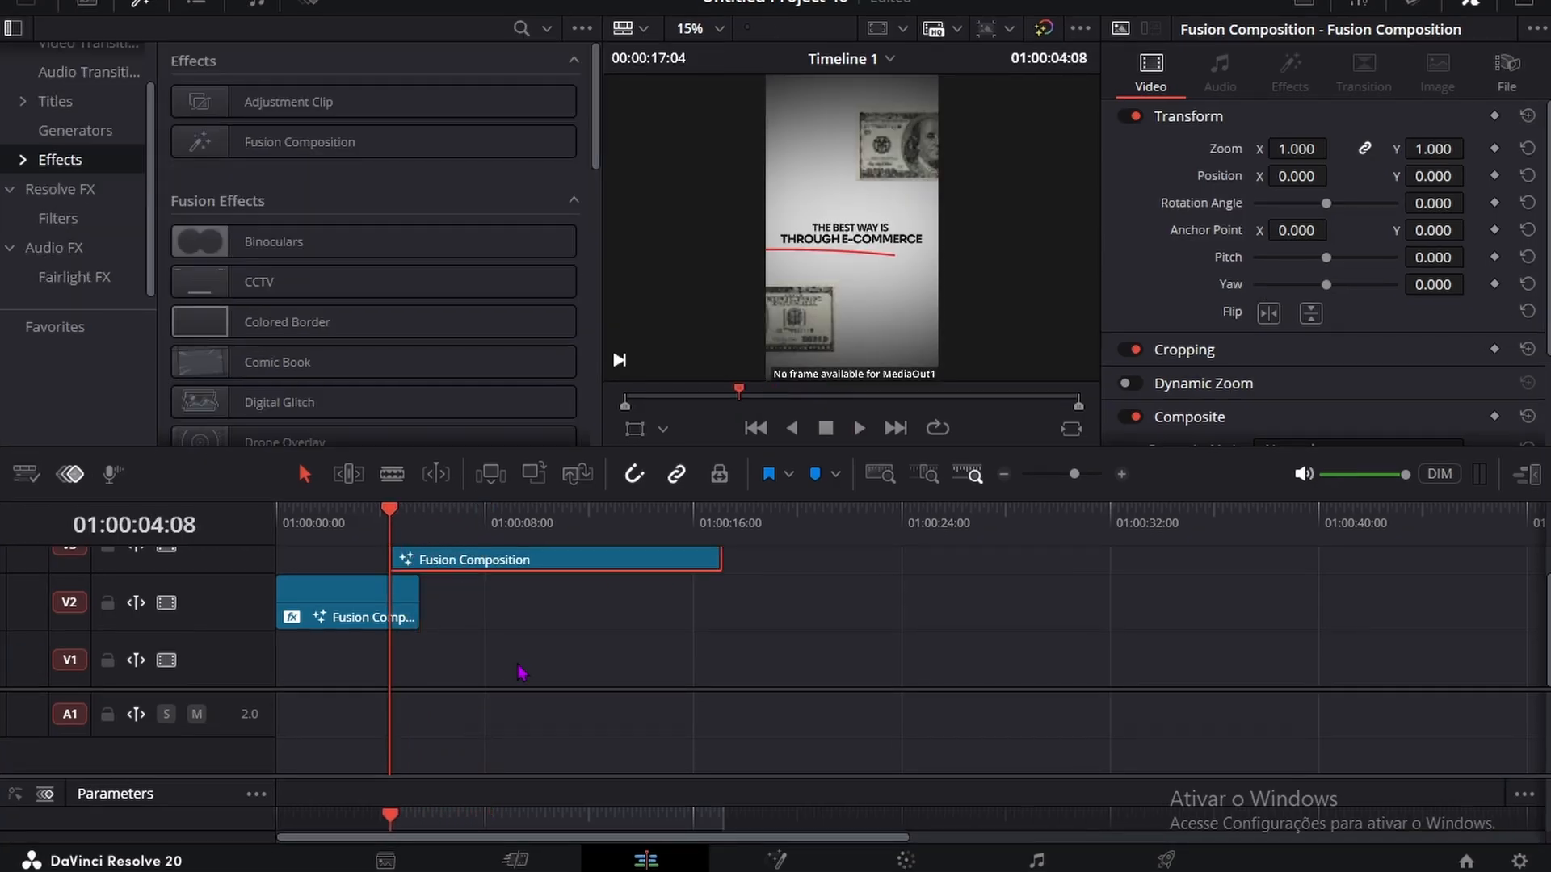
Step: Open the second composition on the Fusion page and add a Background node well before MediaOut1
click(812, 862)
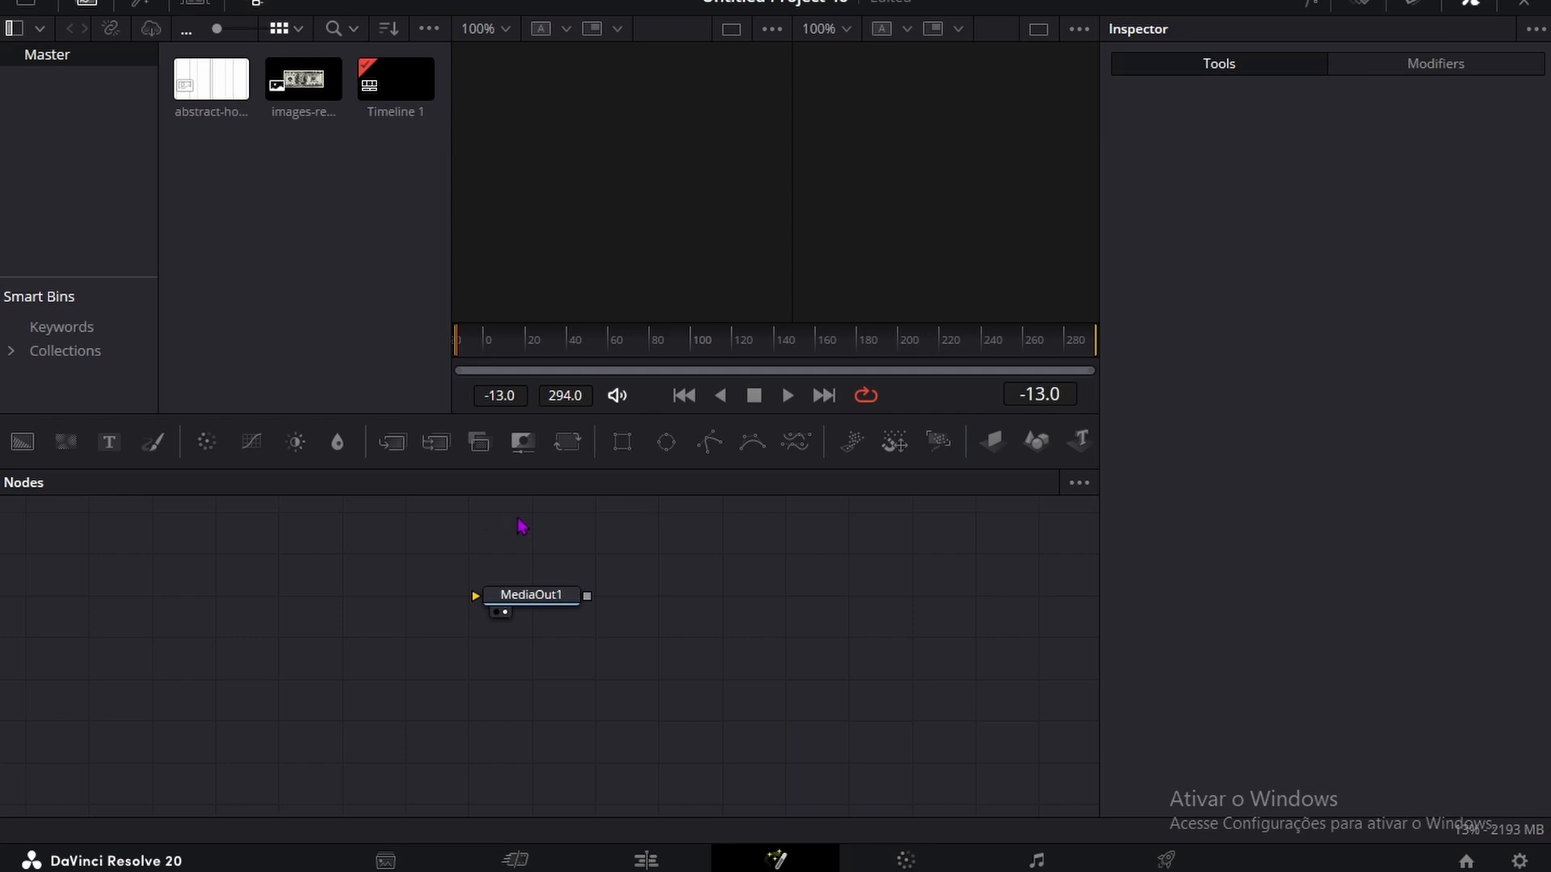
click(631, 624)
drag(21, 442, 158, 639)
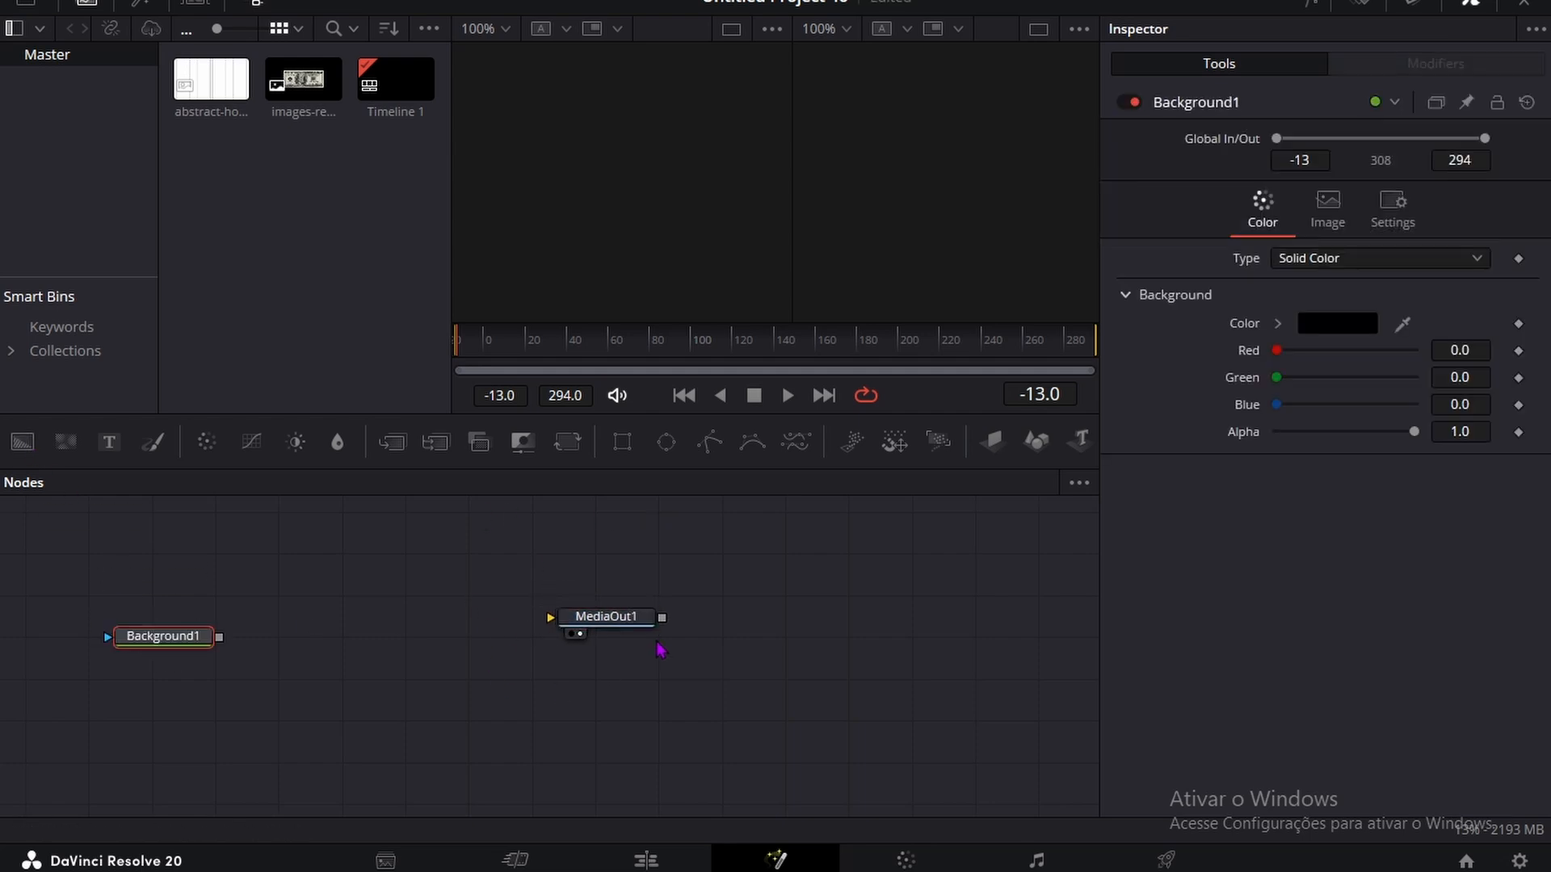
click(650, 638)
click(1469, 2)
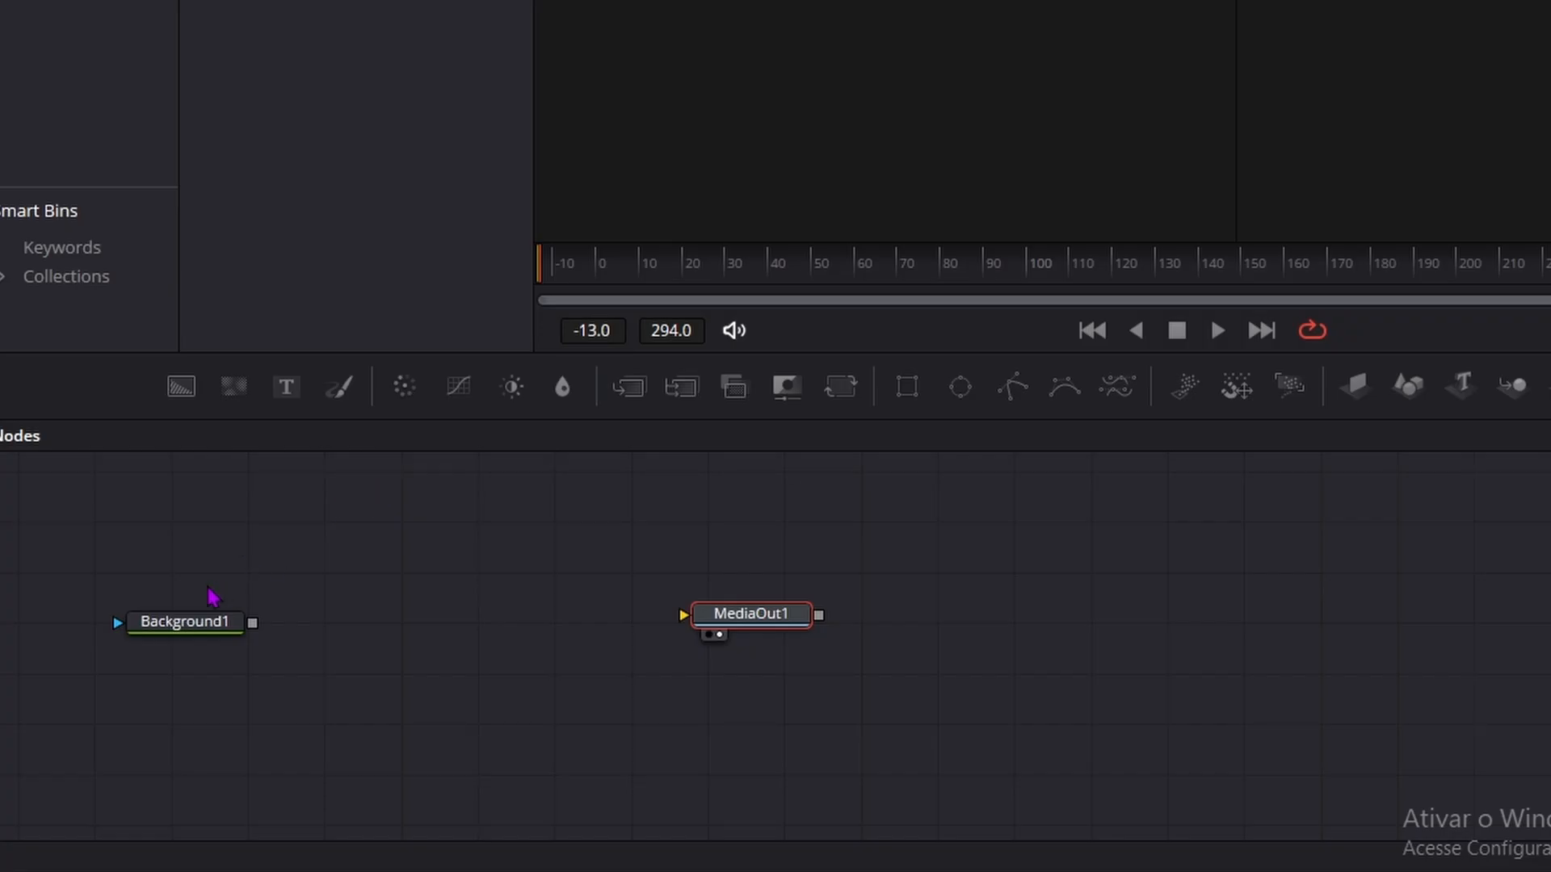
drag(188, 644, 226, 631)
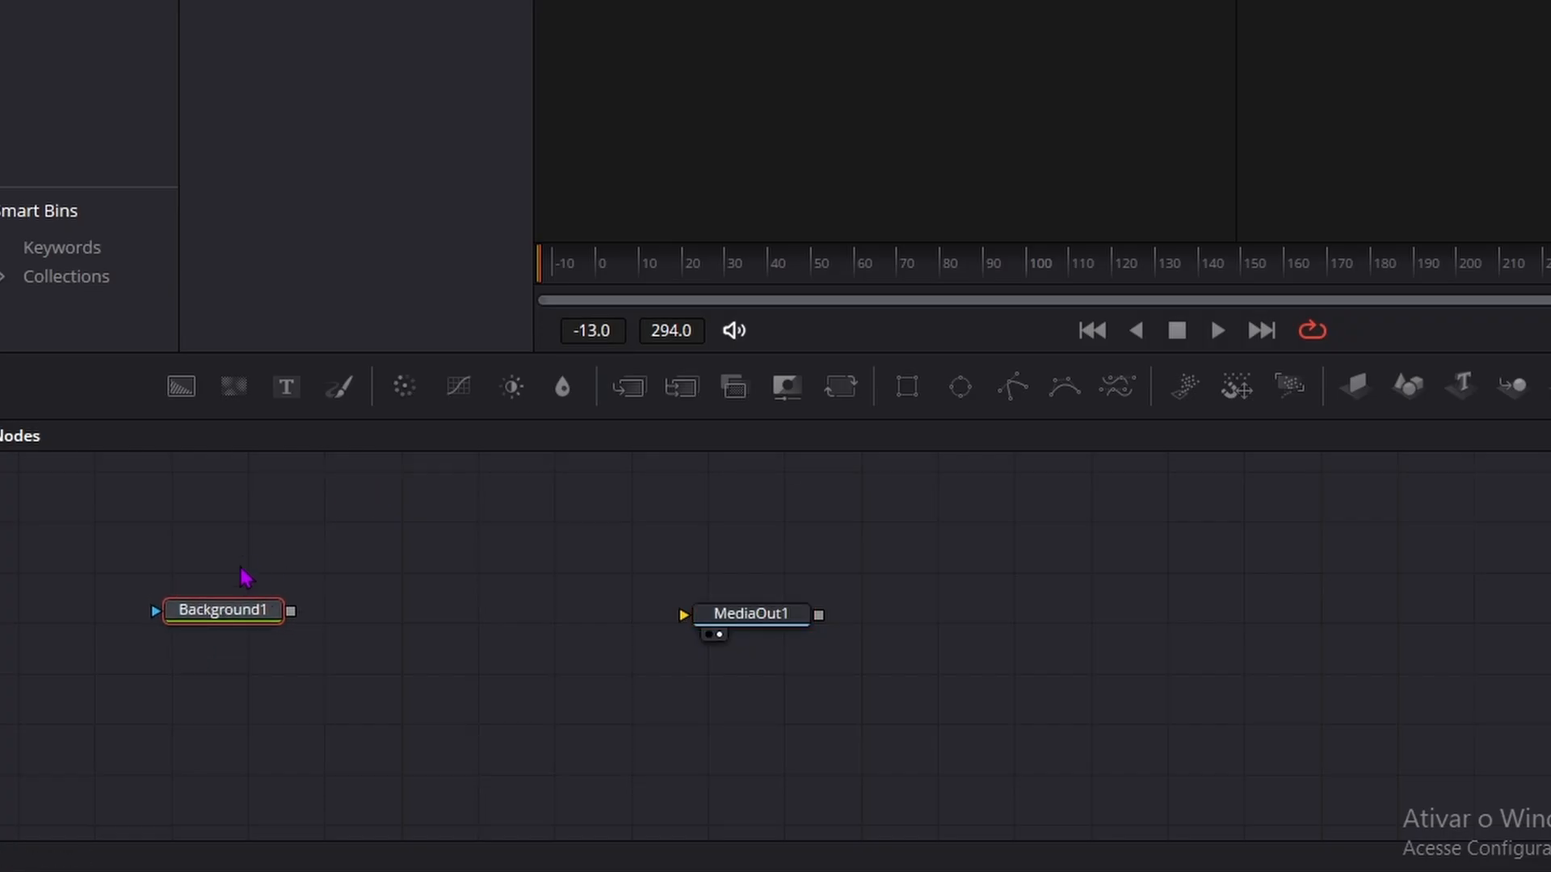
Step: Add a Transform (Xf) node after Background1
key(shift+space)
text(Transform)
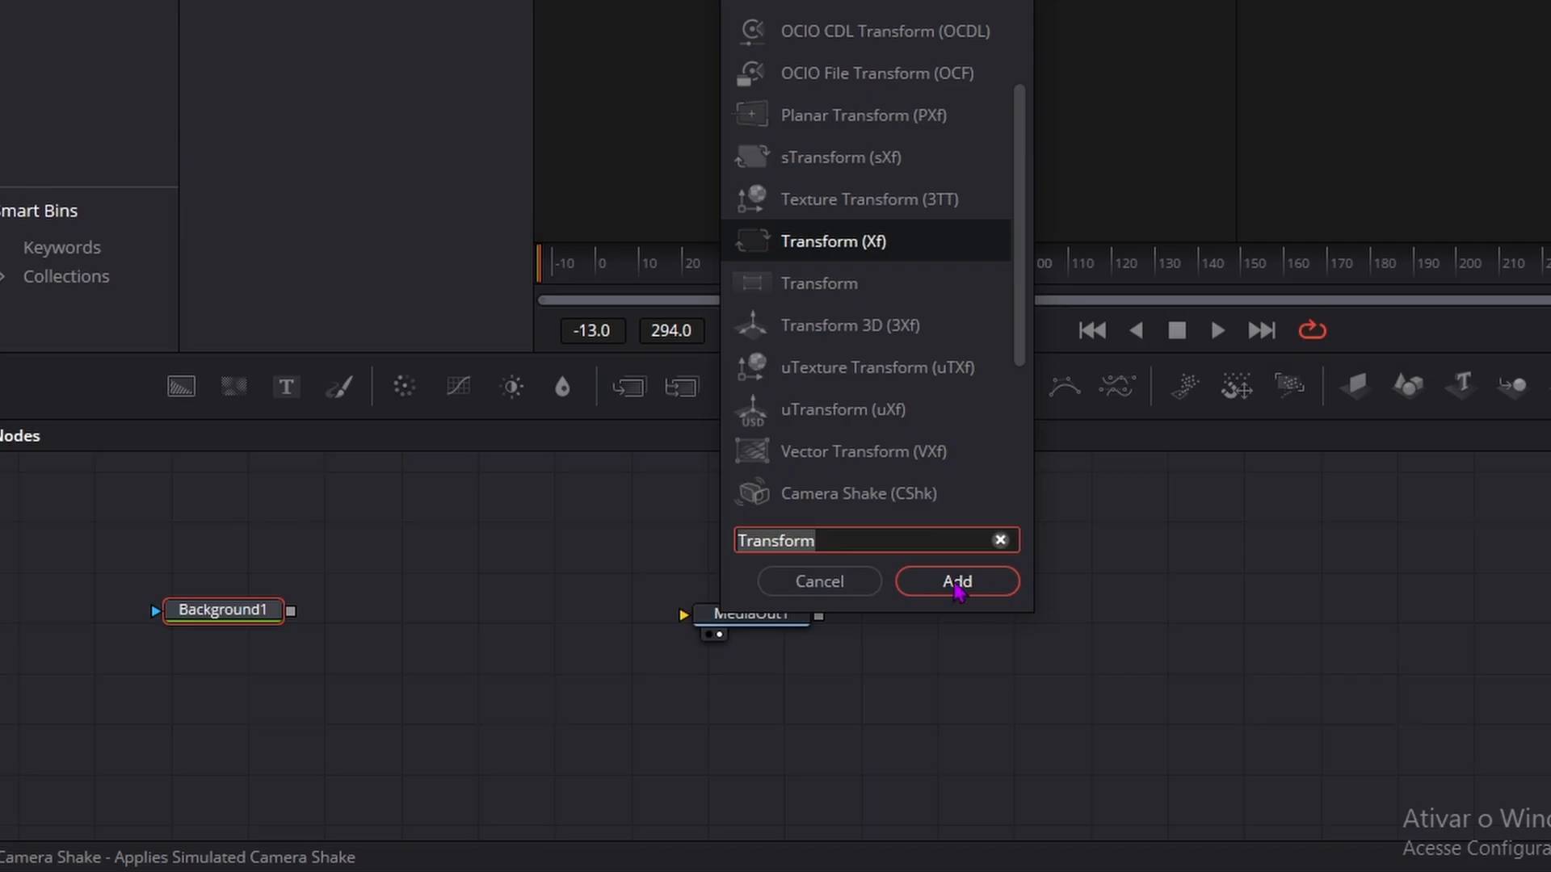
click(957, 581)
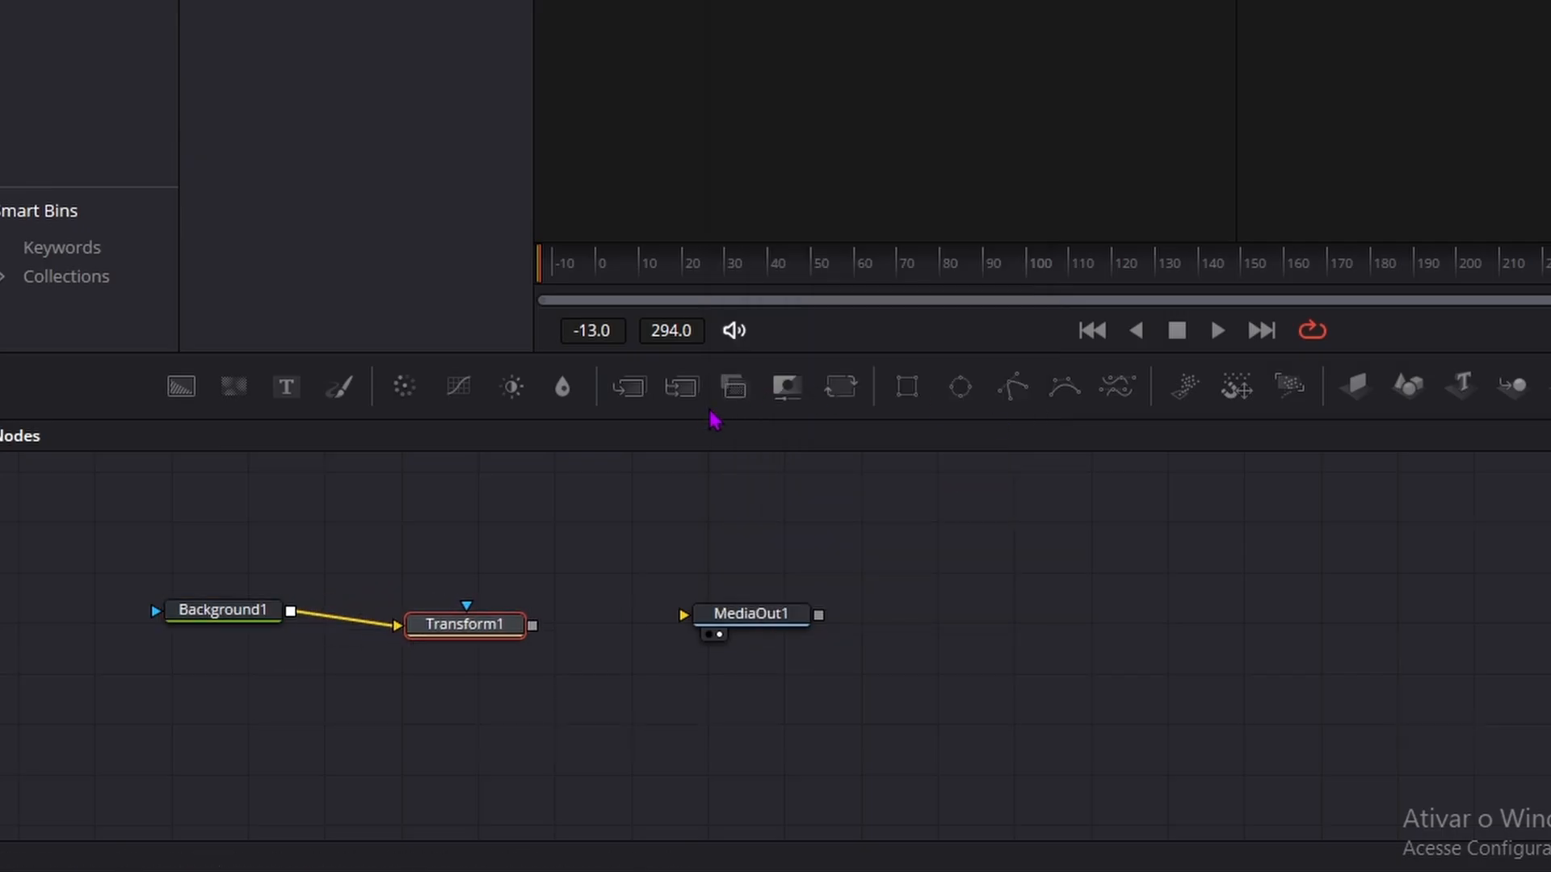
Step: Add a MultiMerge node after Transform1, space out the nodes, and connect MultiMerge1 to MediaOut1
click(682, 387)
drag(780, 620, 828, 637)
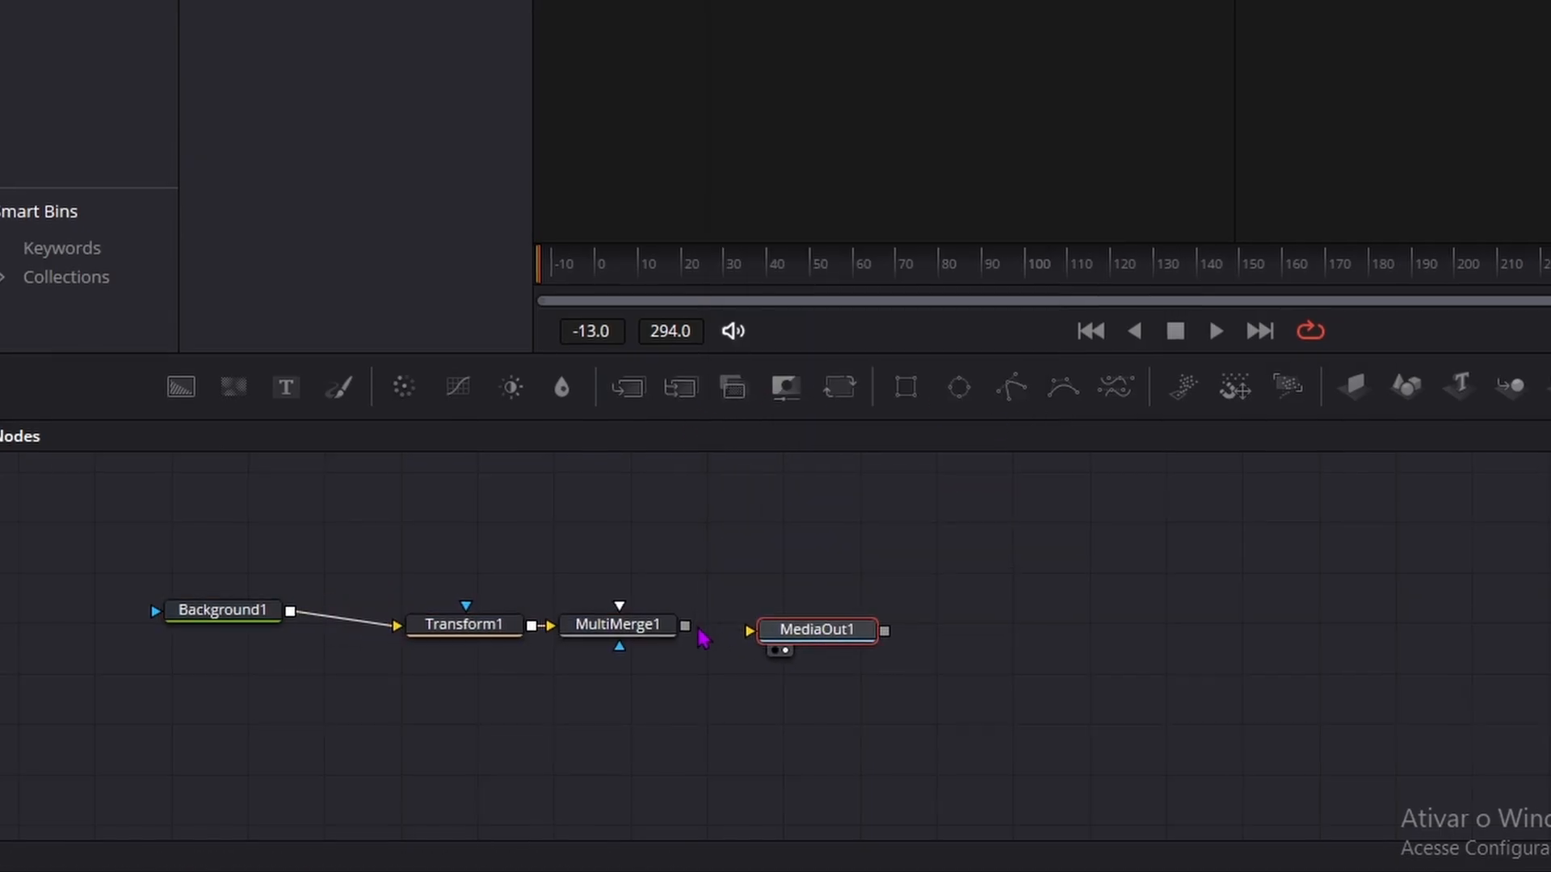
drag(698, 633, 775, 644)
click(712, 637)
drag(573, 640, 631, 643)
Step: Set the Background1 node's color to light grey #e5e5e5
click(207, 630)
click(1470, 3)
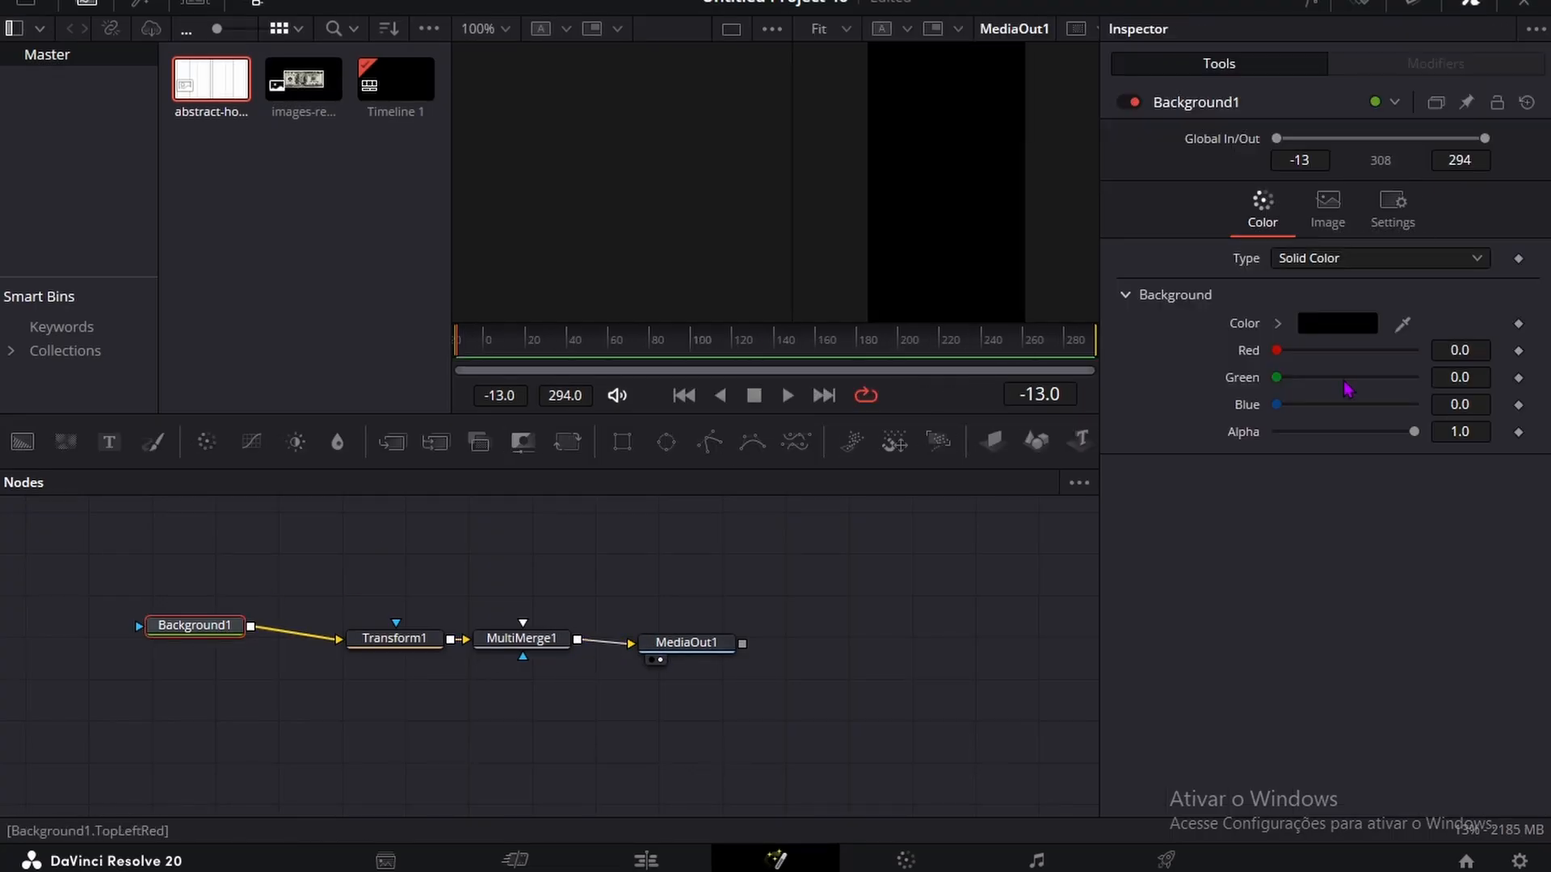
click(1336, 323)
click(1027, 239)
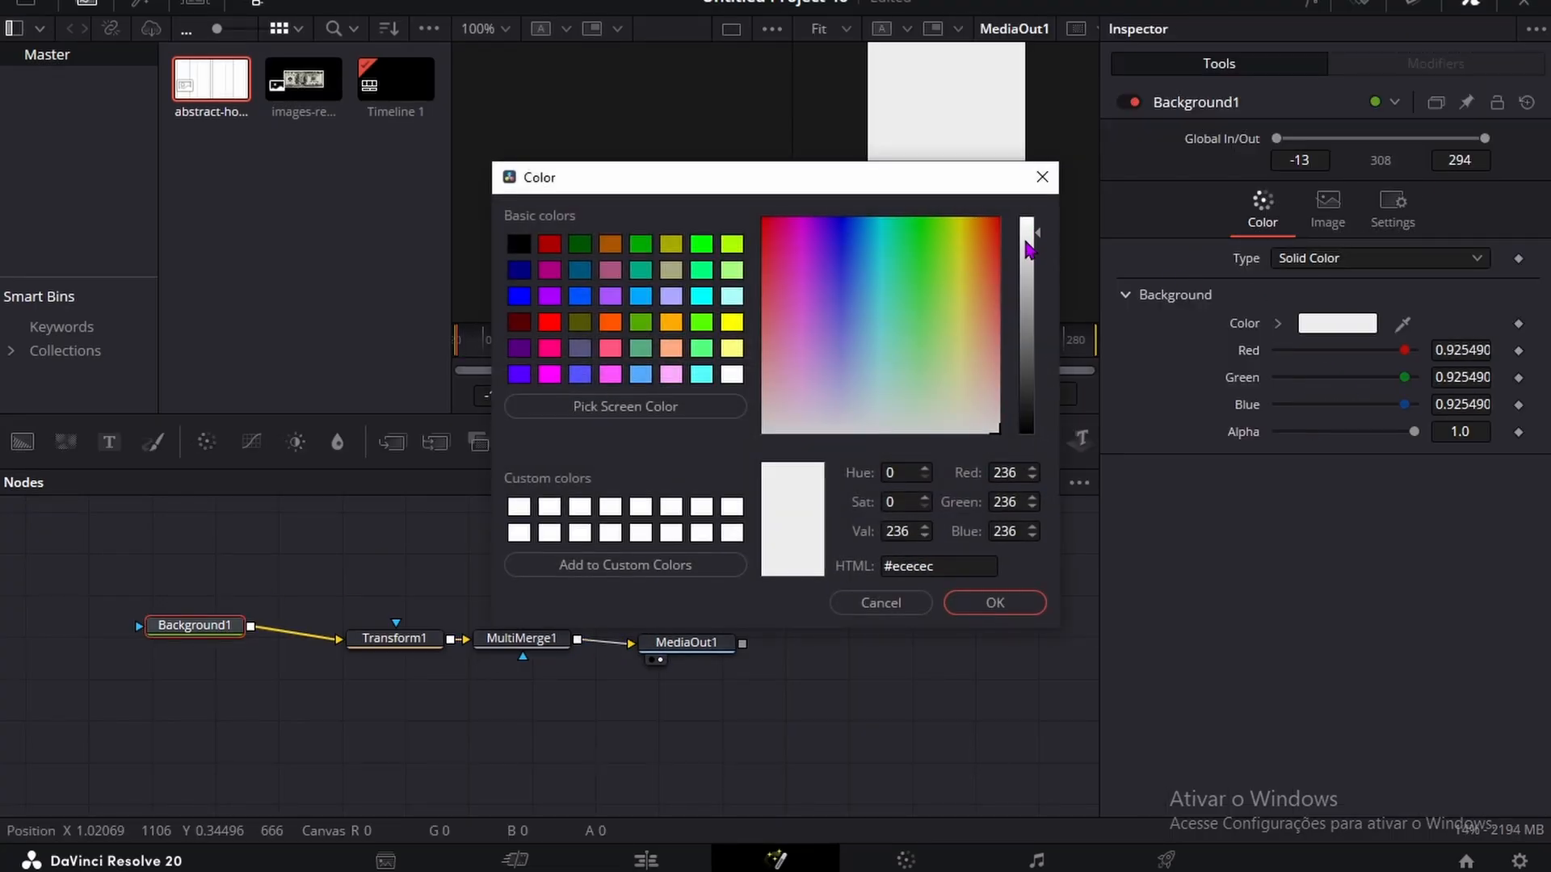
click(994, 603)
right_click(277, 241)
click(393, 433)
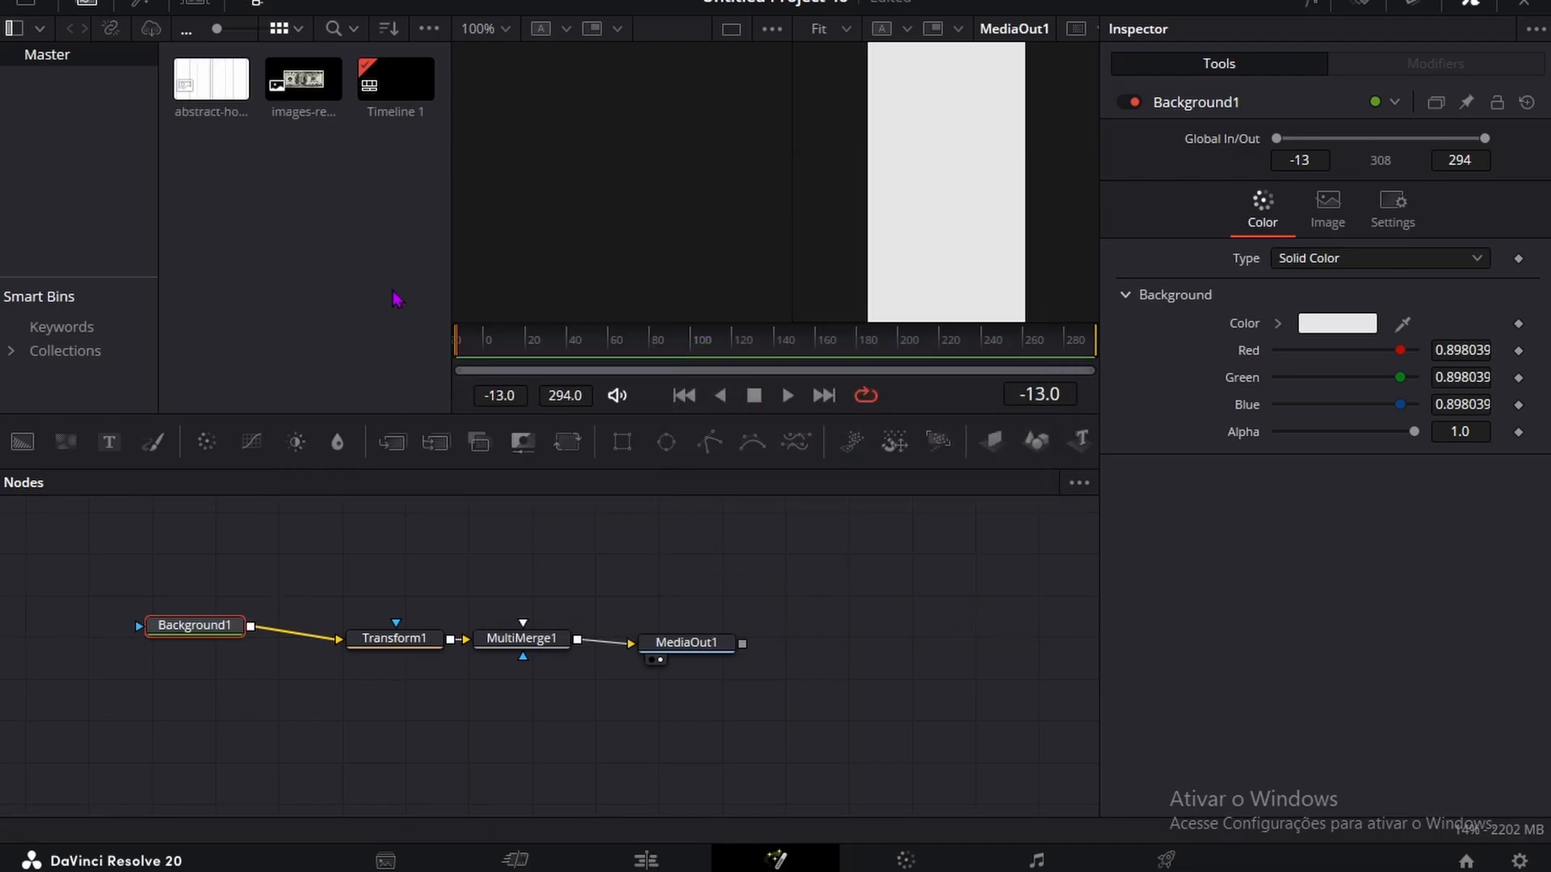
click(582, 174)
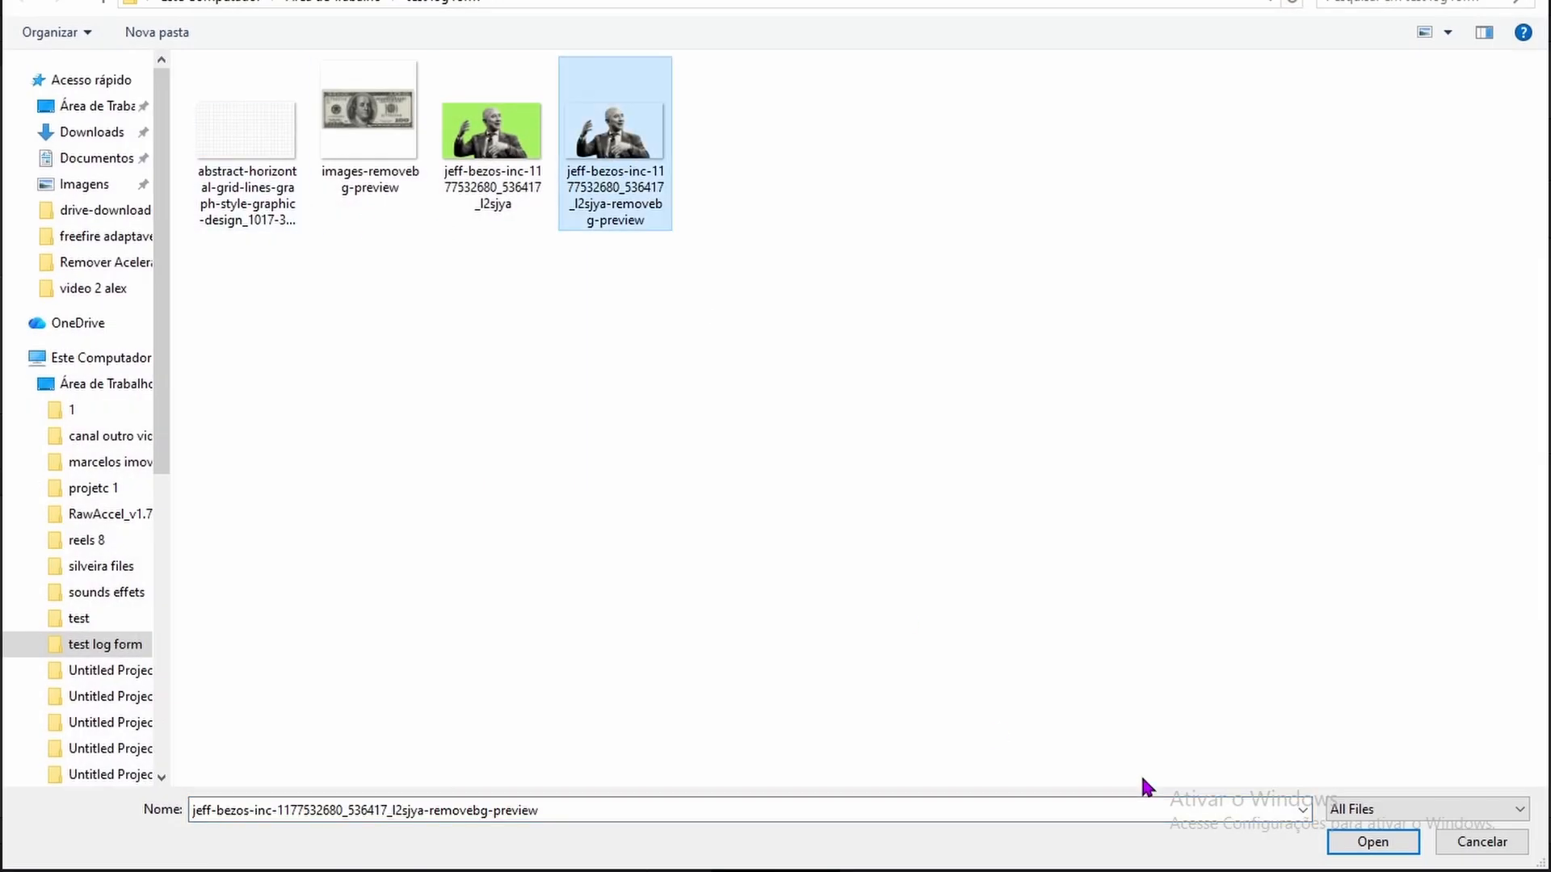
click(1361, 848)
drag(396, 78, 404, 658)
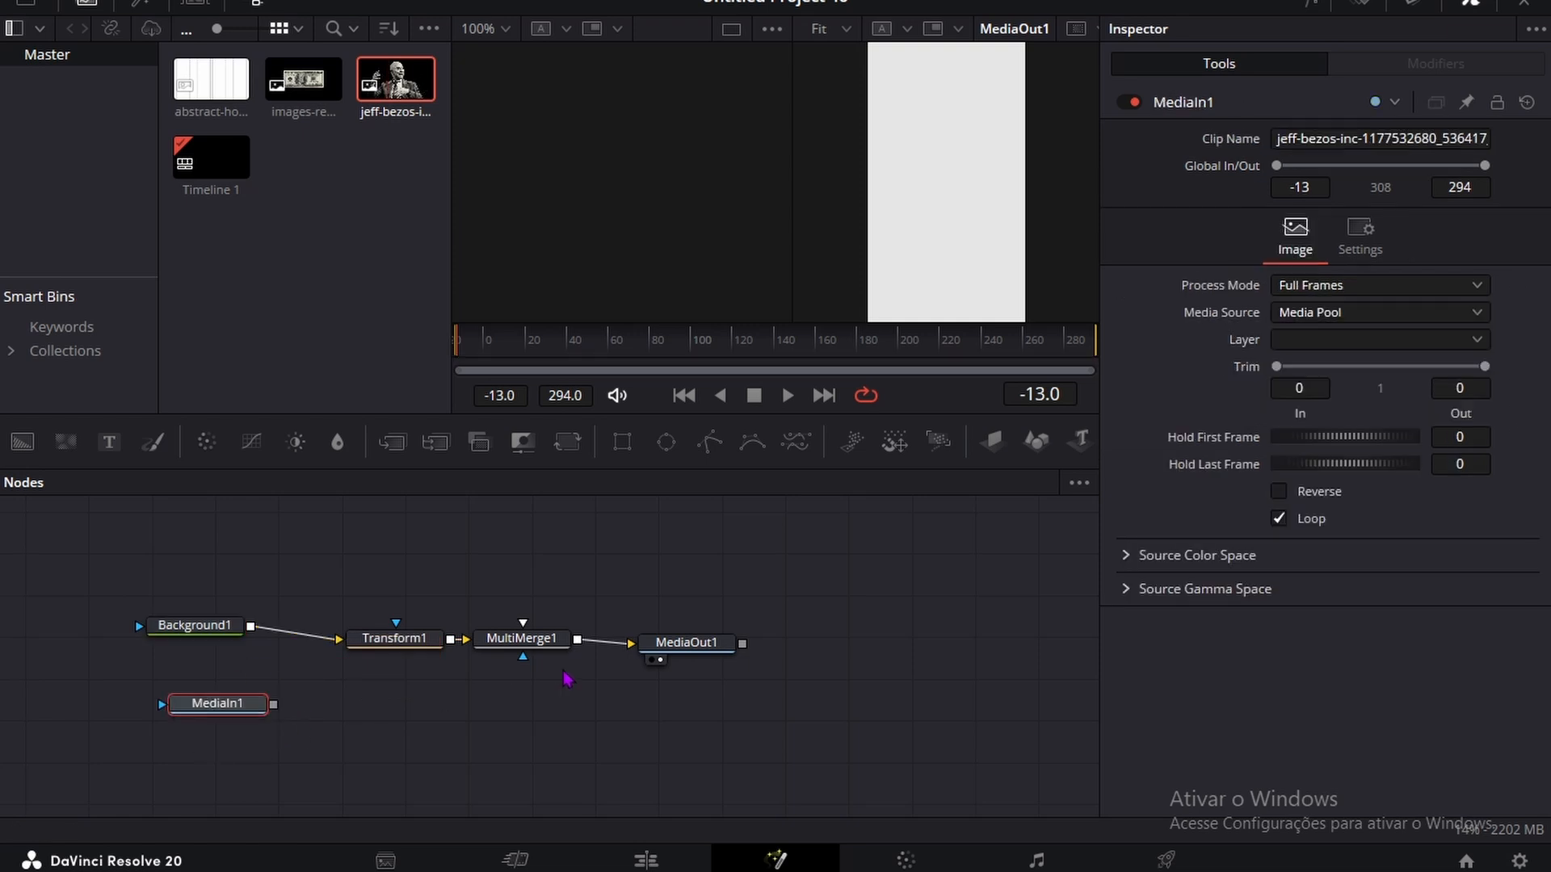
Step: Add a Transform node after MediaIn1 and connect its output to MultiMerge1
key(shift+space)
text(Transform)
click(754, 607)
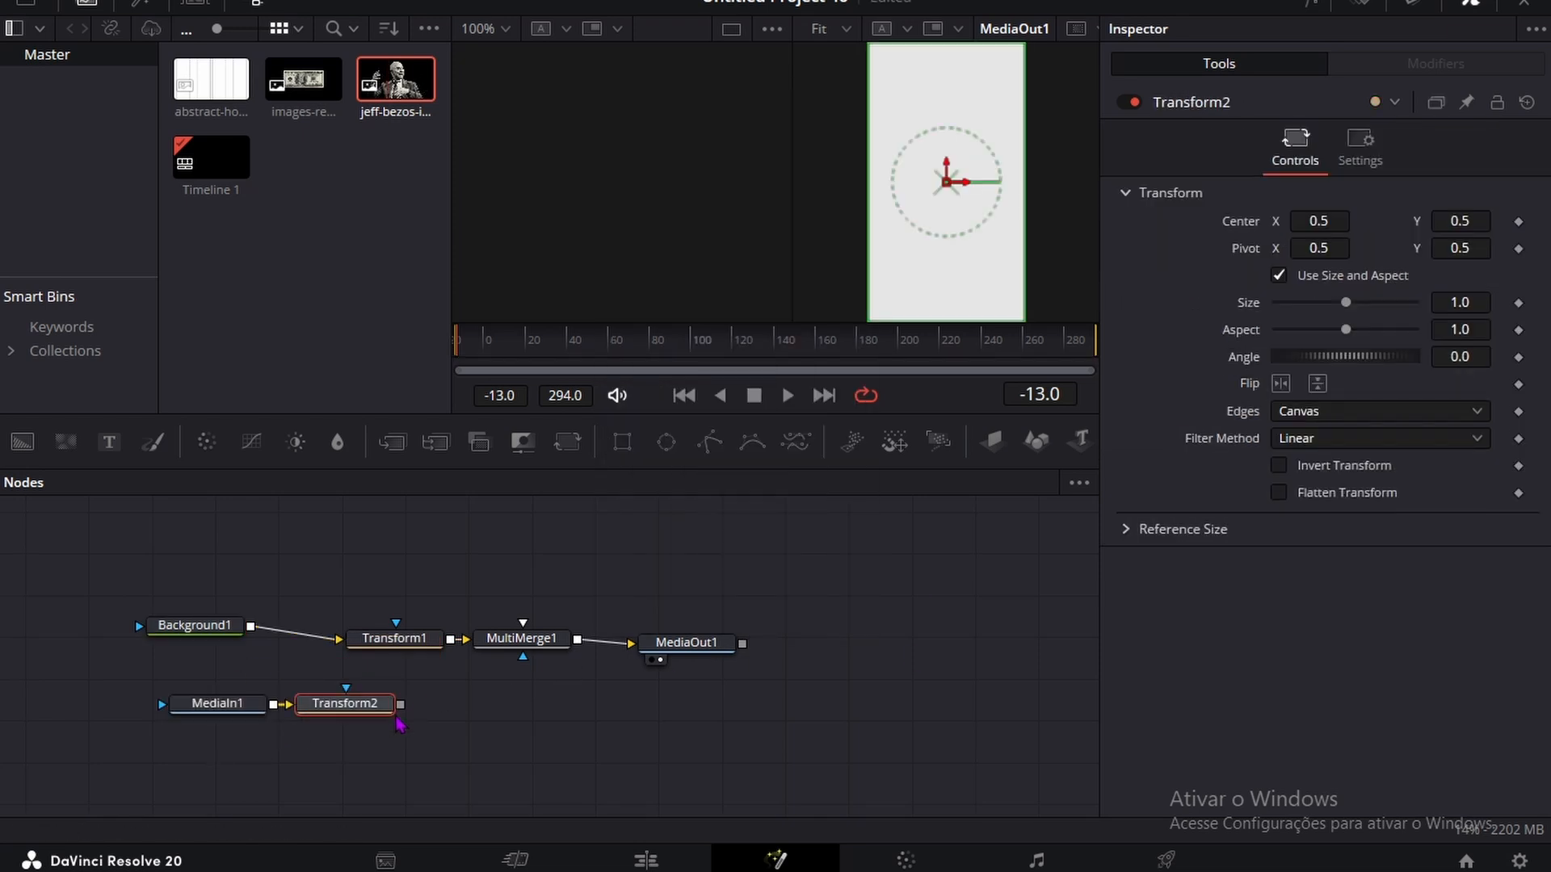
drag(399, 705, 523, 656)
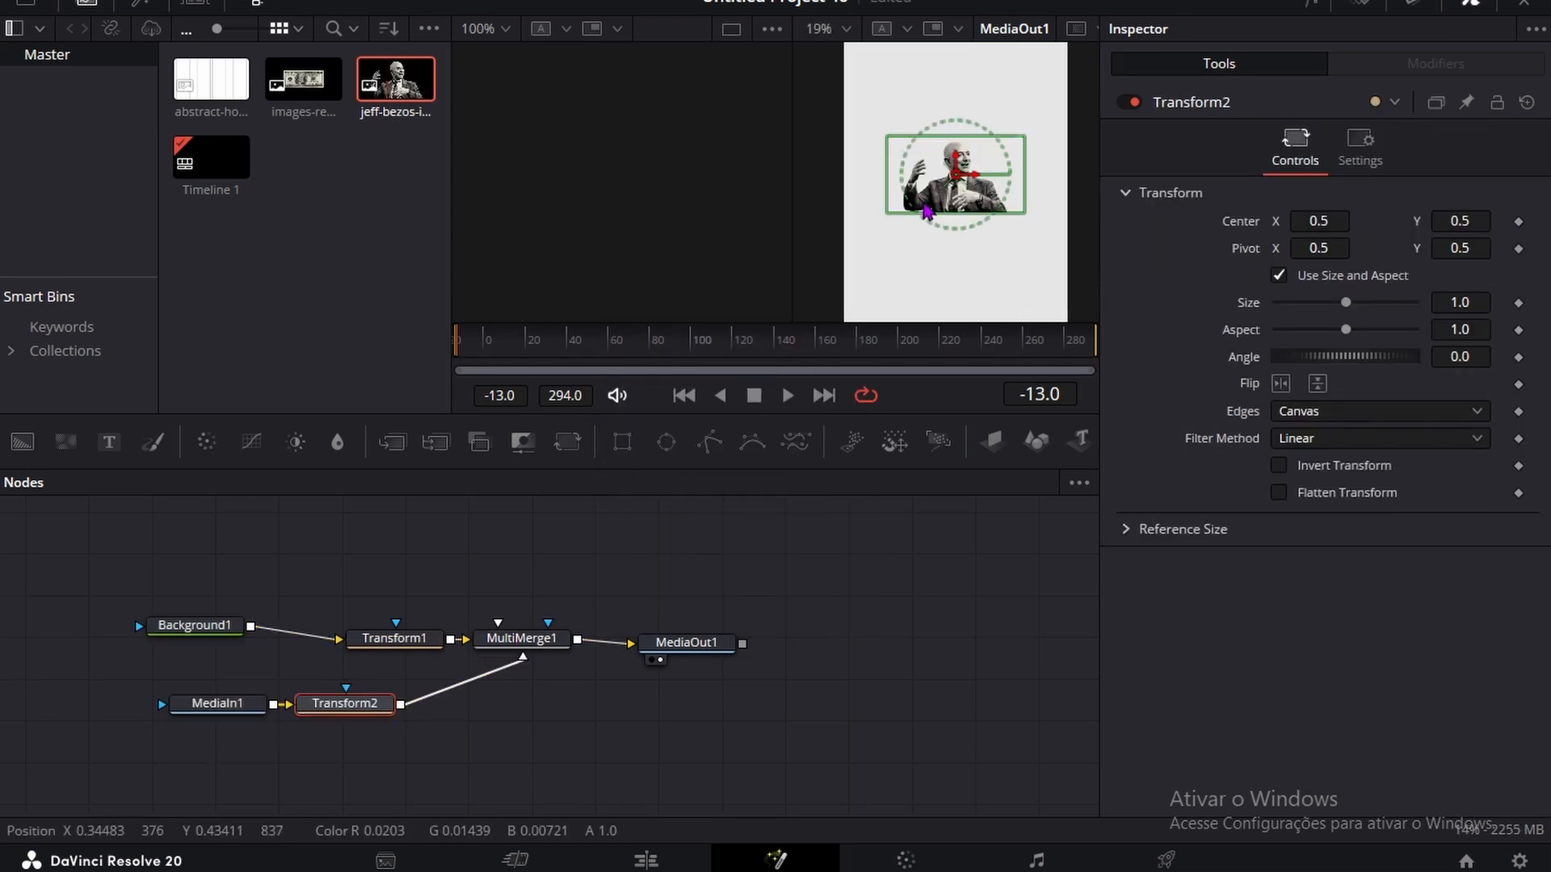
Step: Switch the timeline playback resolution to Full
scroll(927, 211, up, 2)
click(505, 2)
mouse_move(634, 37)
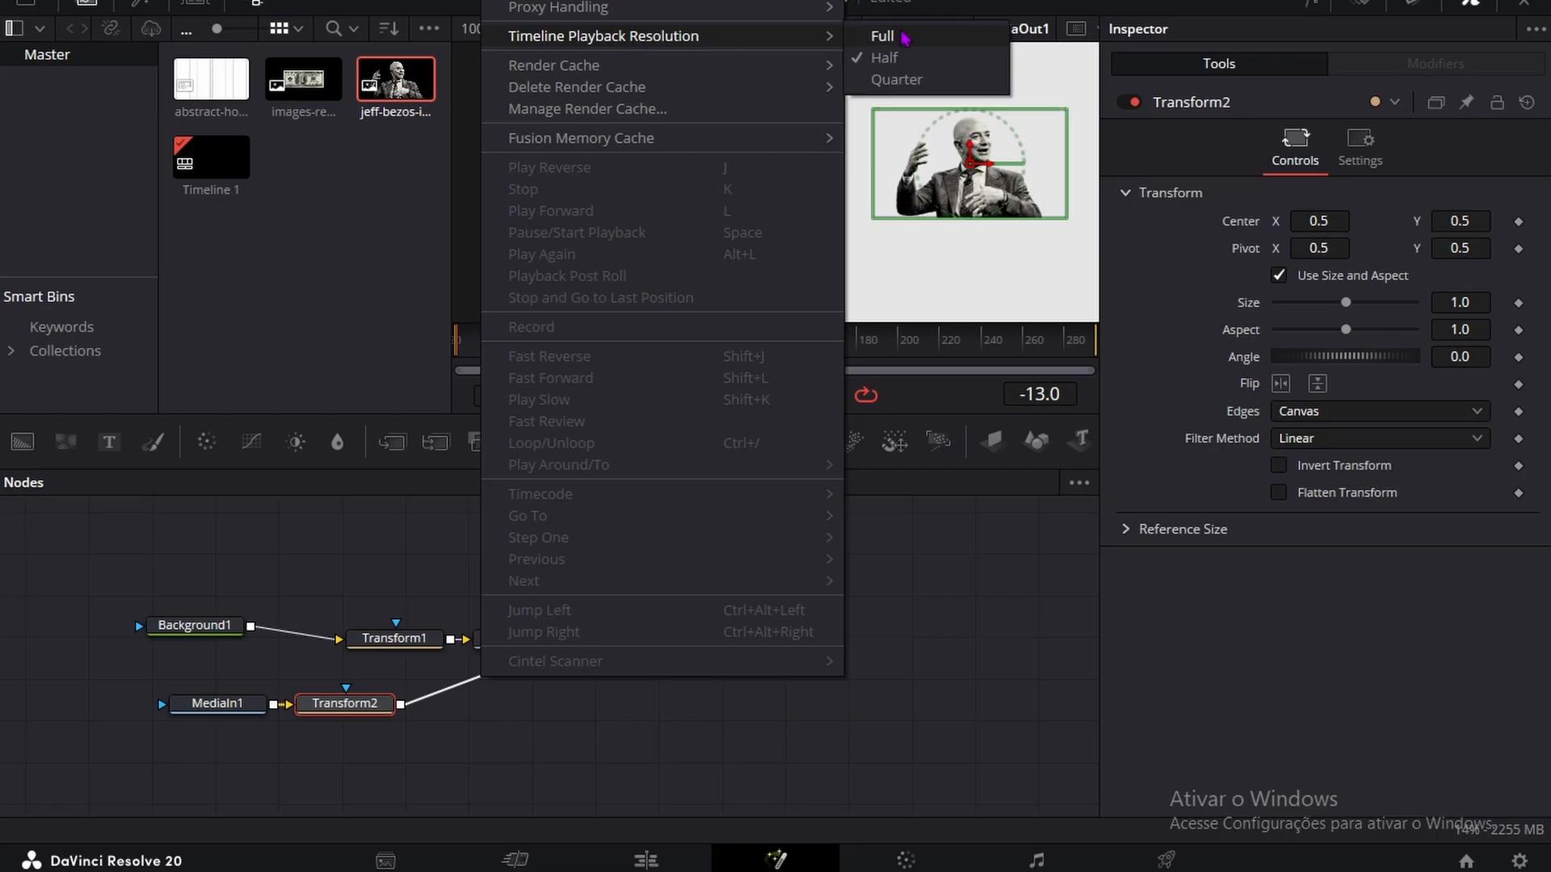
click(918, 33)
scroll(981, 175, up, 3)
scroll(943, 188, down, 3)
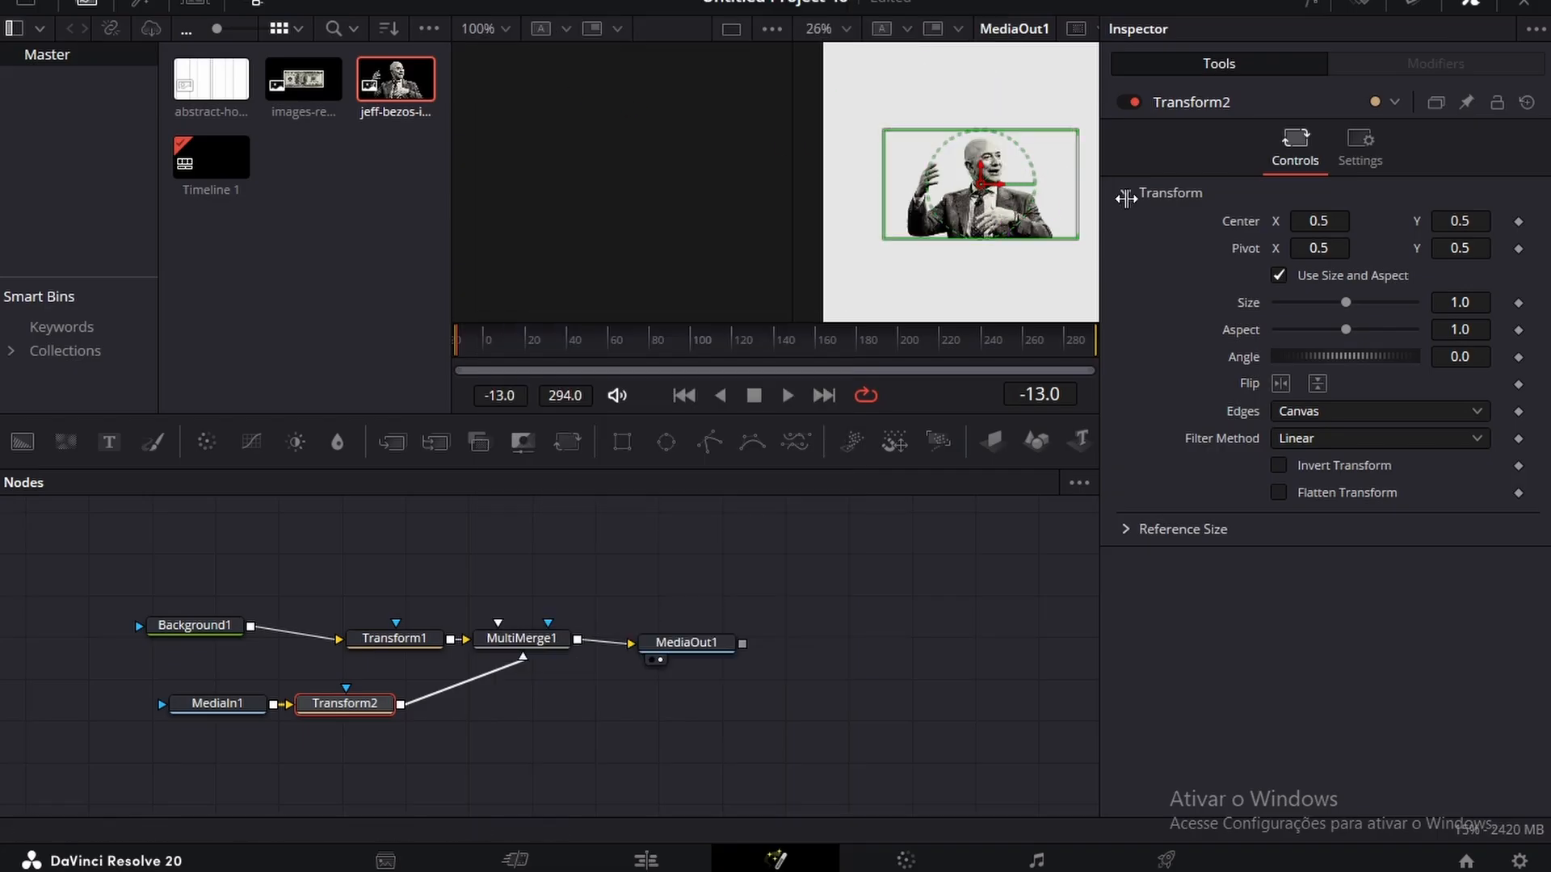
Step: Enlarge the portrait with Transform2 to a size of about 2.112 and set its center Y to 0.209
drag(1454, 302, 1506, 302)
scroll(914, 149, down, 1)
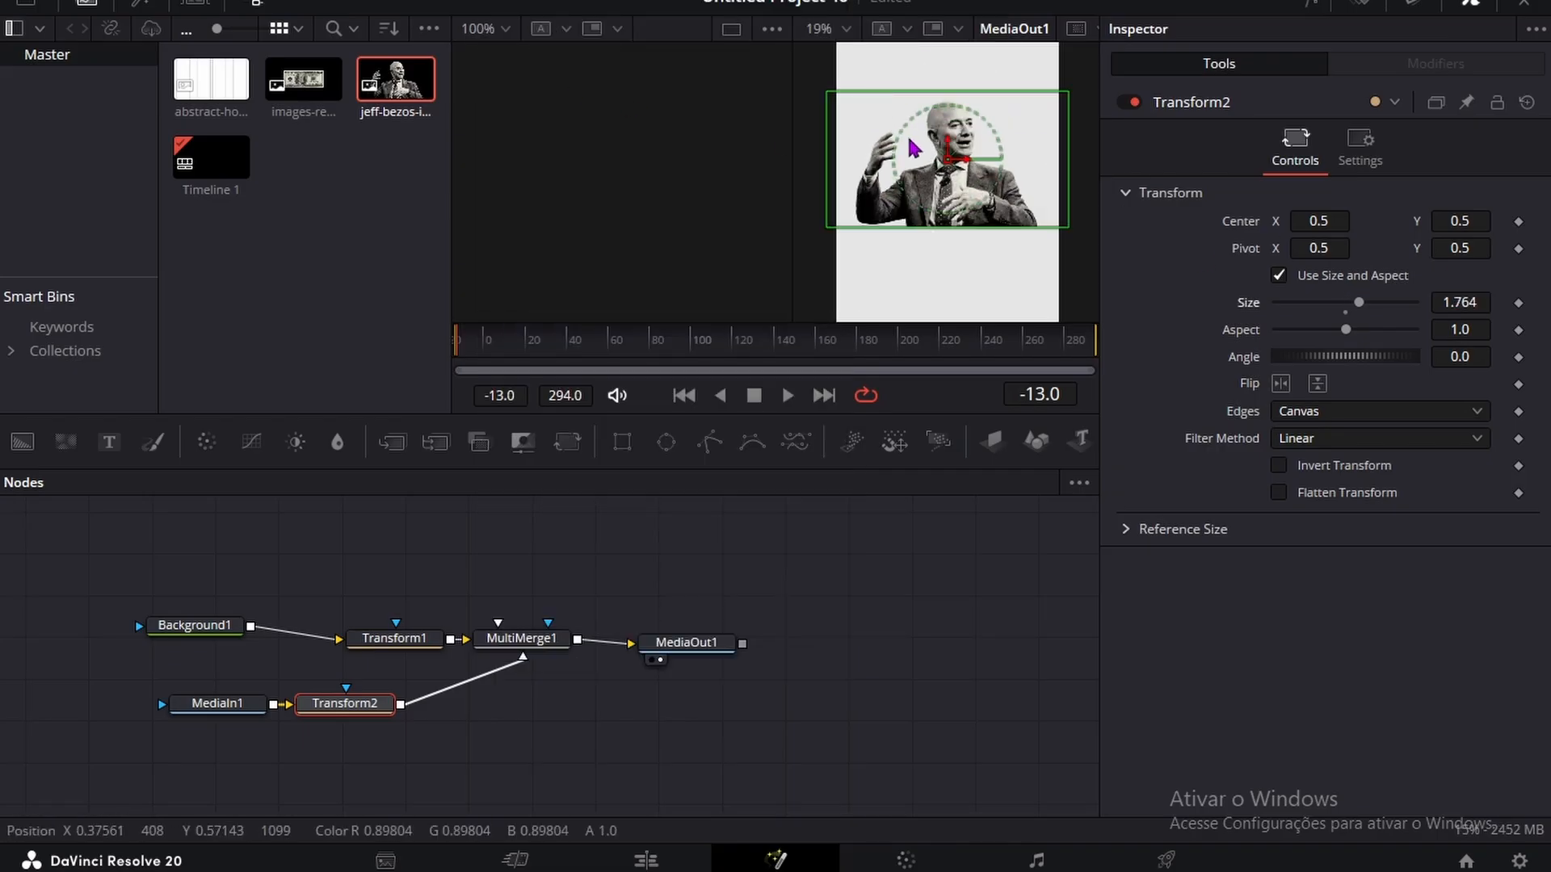
drag(1461, 220, 1493, 300)
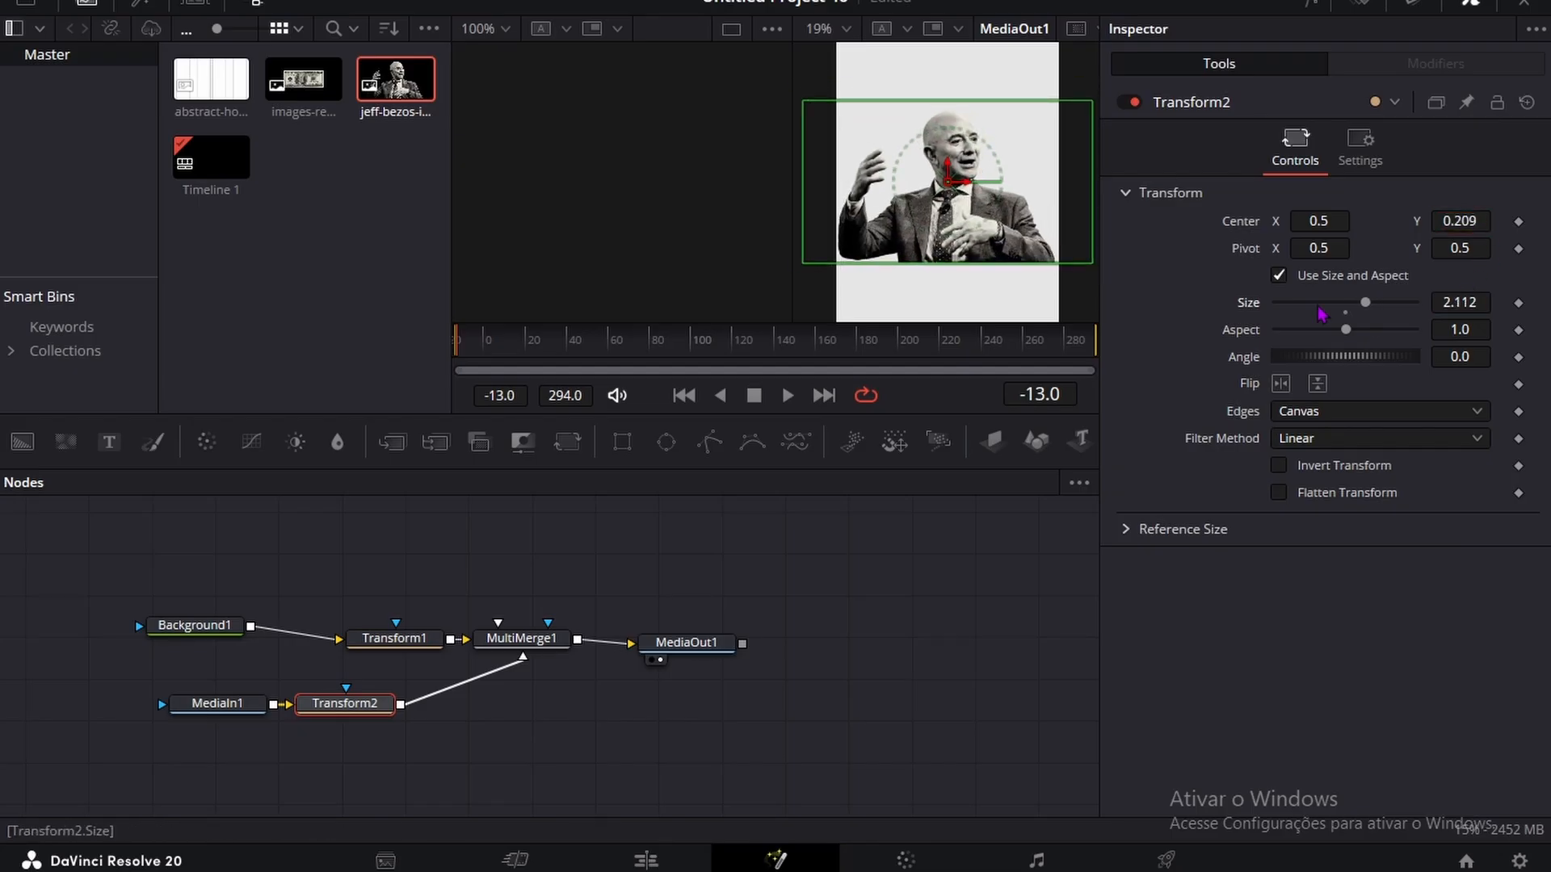
ctrl+scroll(926, 245, down, 2)
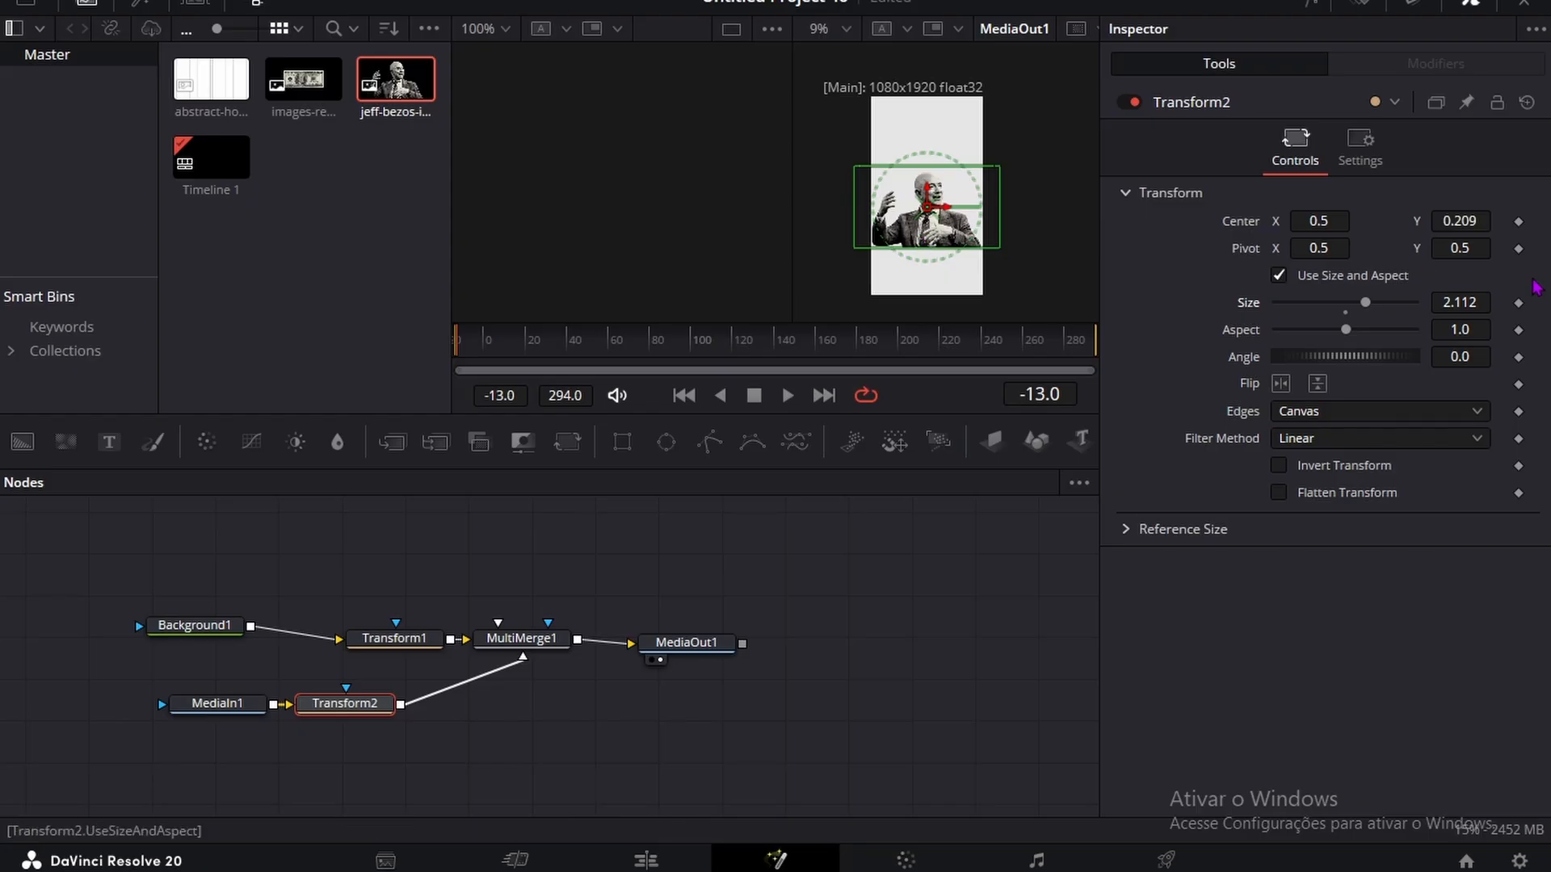
click(557, 747)
ctrl+scroll(986, 242, up, 3)
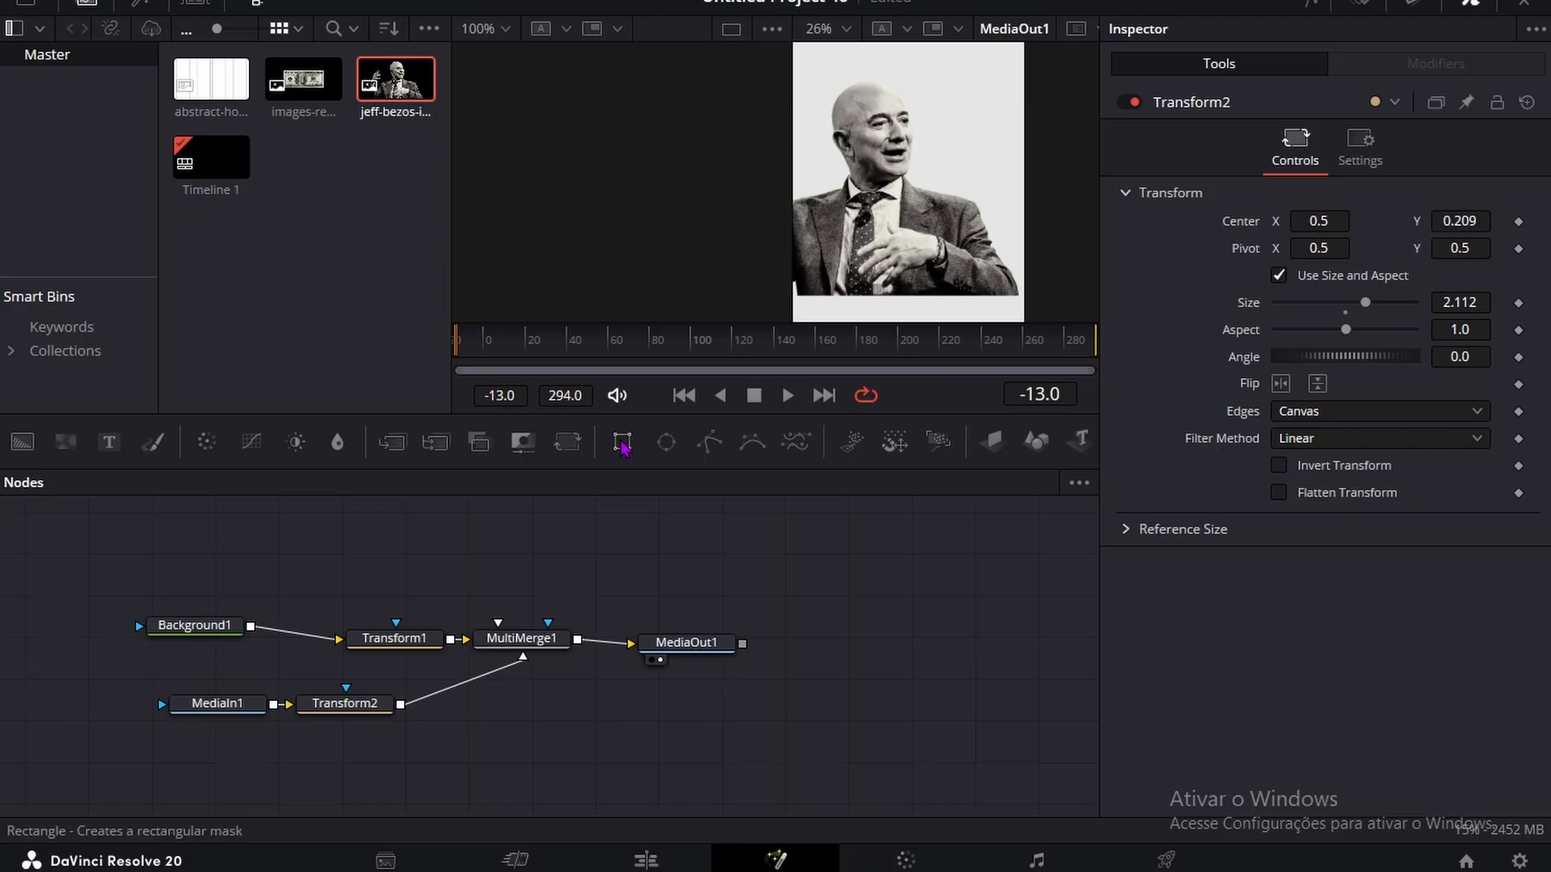
Step: Add a rectangle mask to MediaIn1 with soft edge 0.0301, width 1.0 and height 0.931
drag(622, 442, 233, 707)
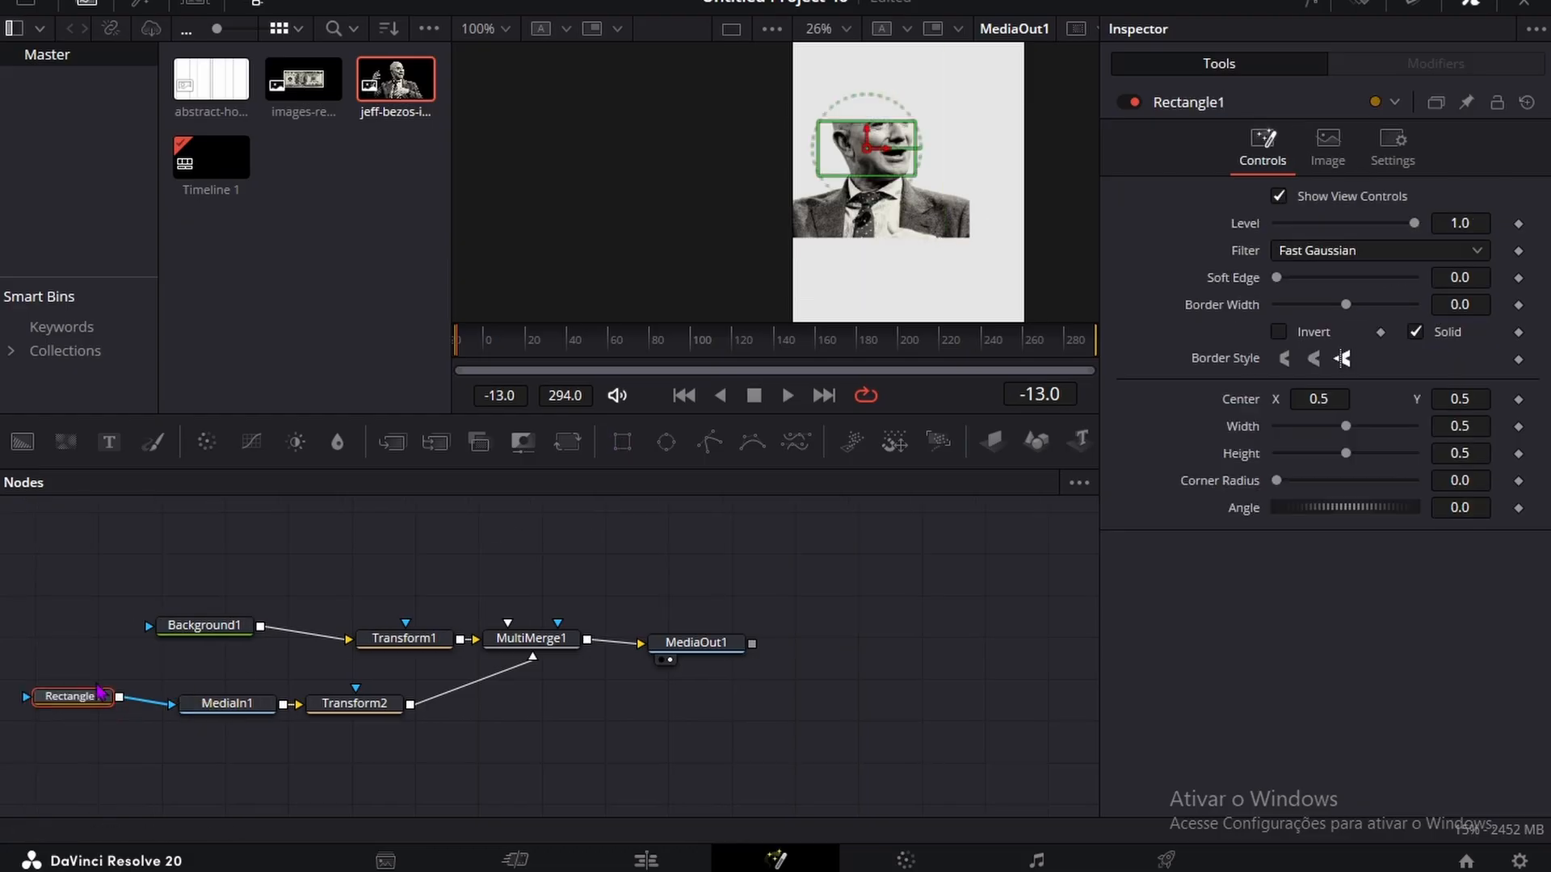
click(129, 598)
drag(1460, 278, 1504, 278)
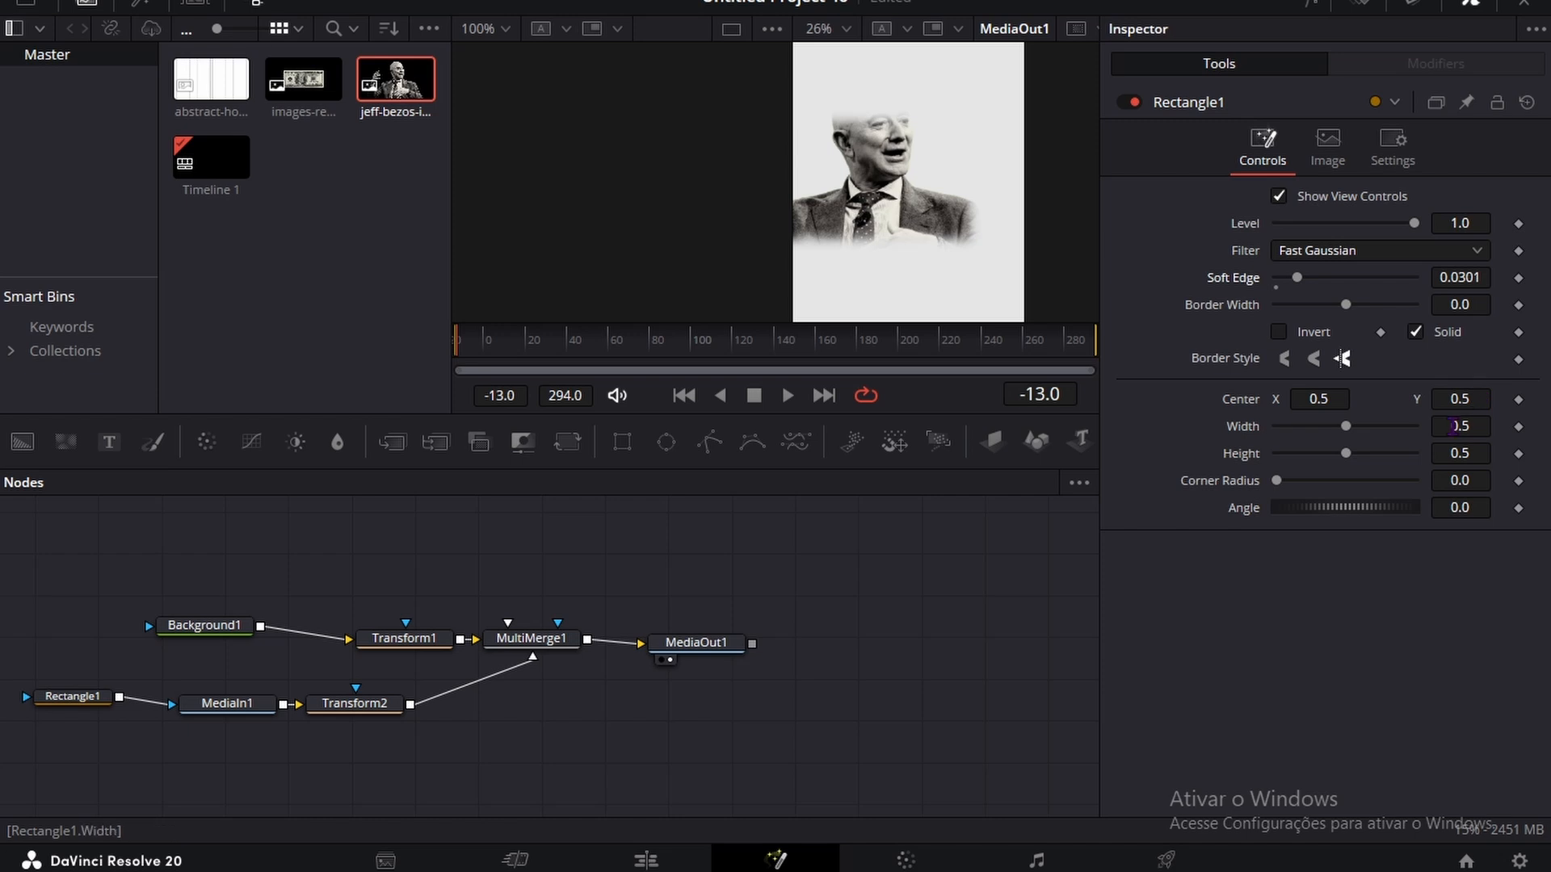
drag(1453, 426, 1524, 453)
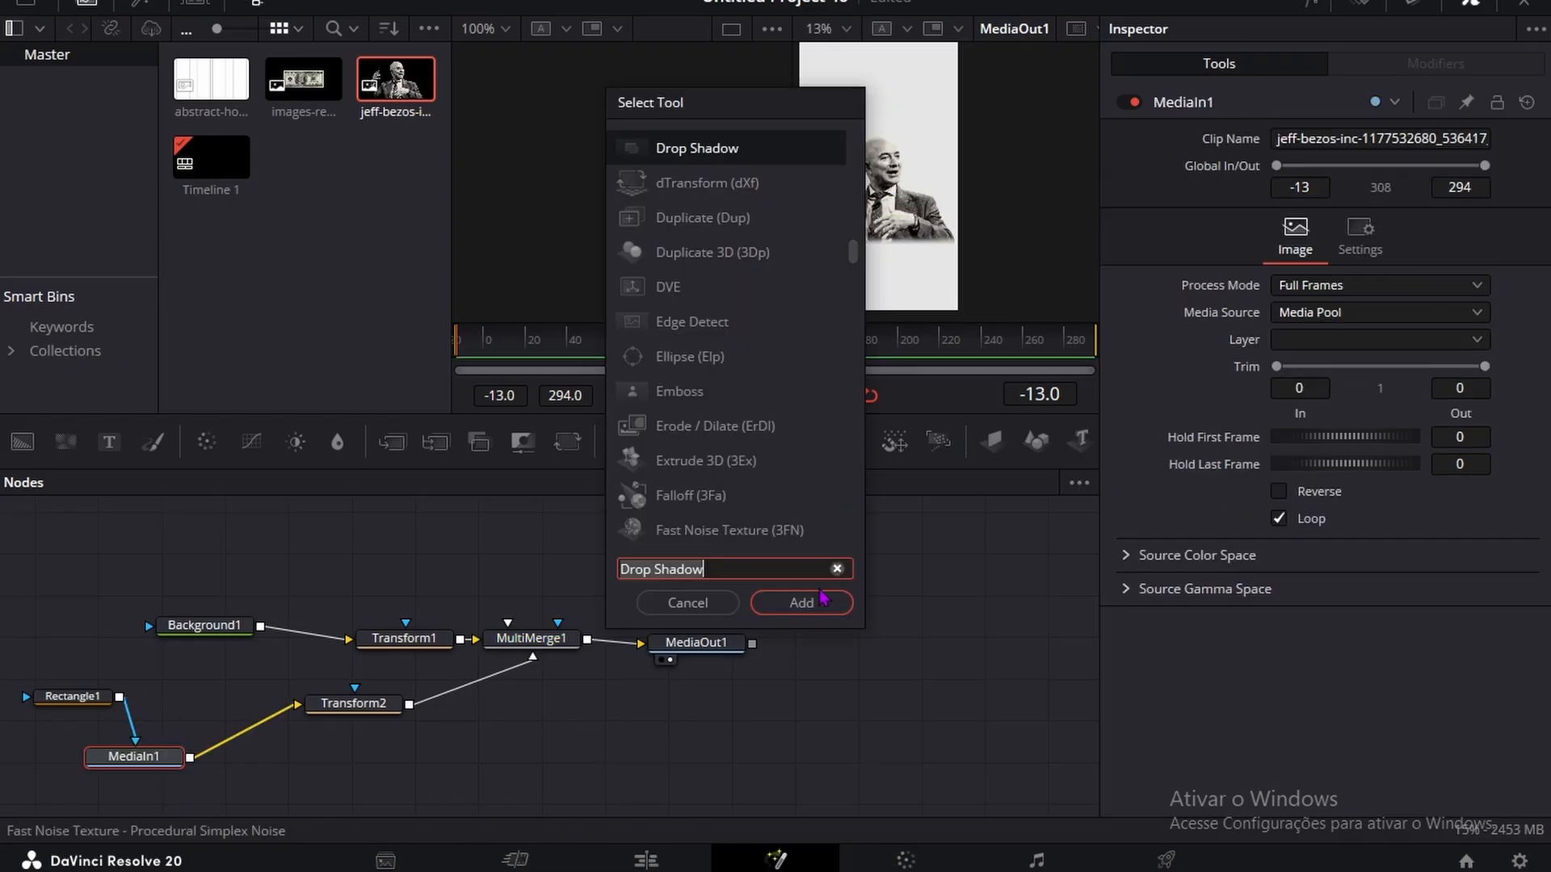
Step: Insert a Drop Shadow node between MediaIn1 and Transform2 and set its blur to about 0.998
click(803, 599)
scroll(936, 125, up, 3)
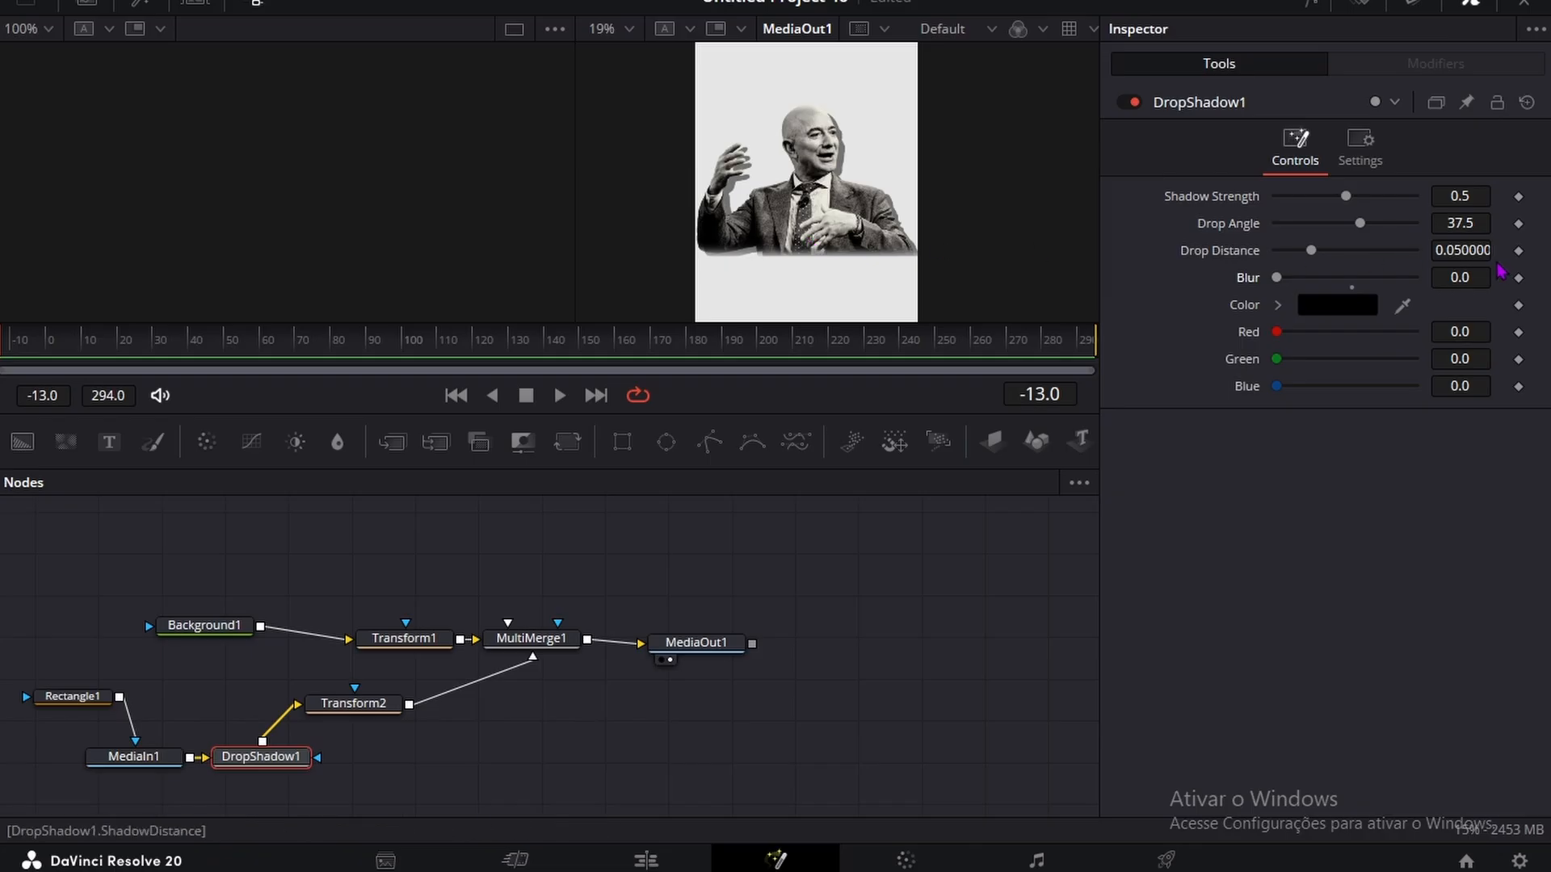
drag(1433, 278, 1486, 278)
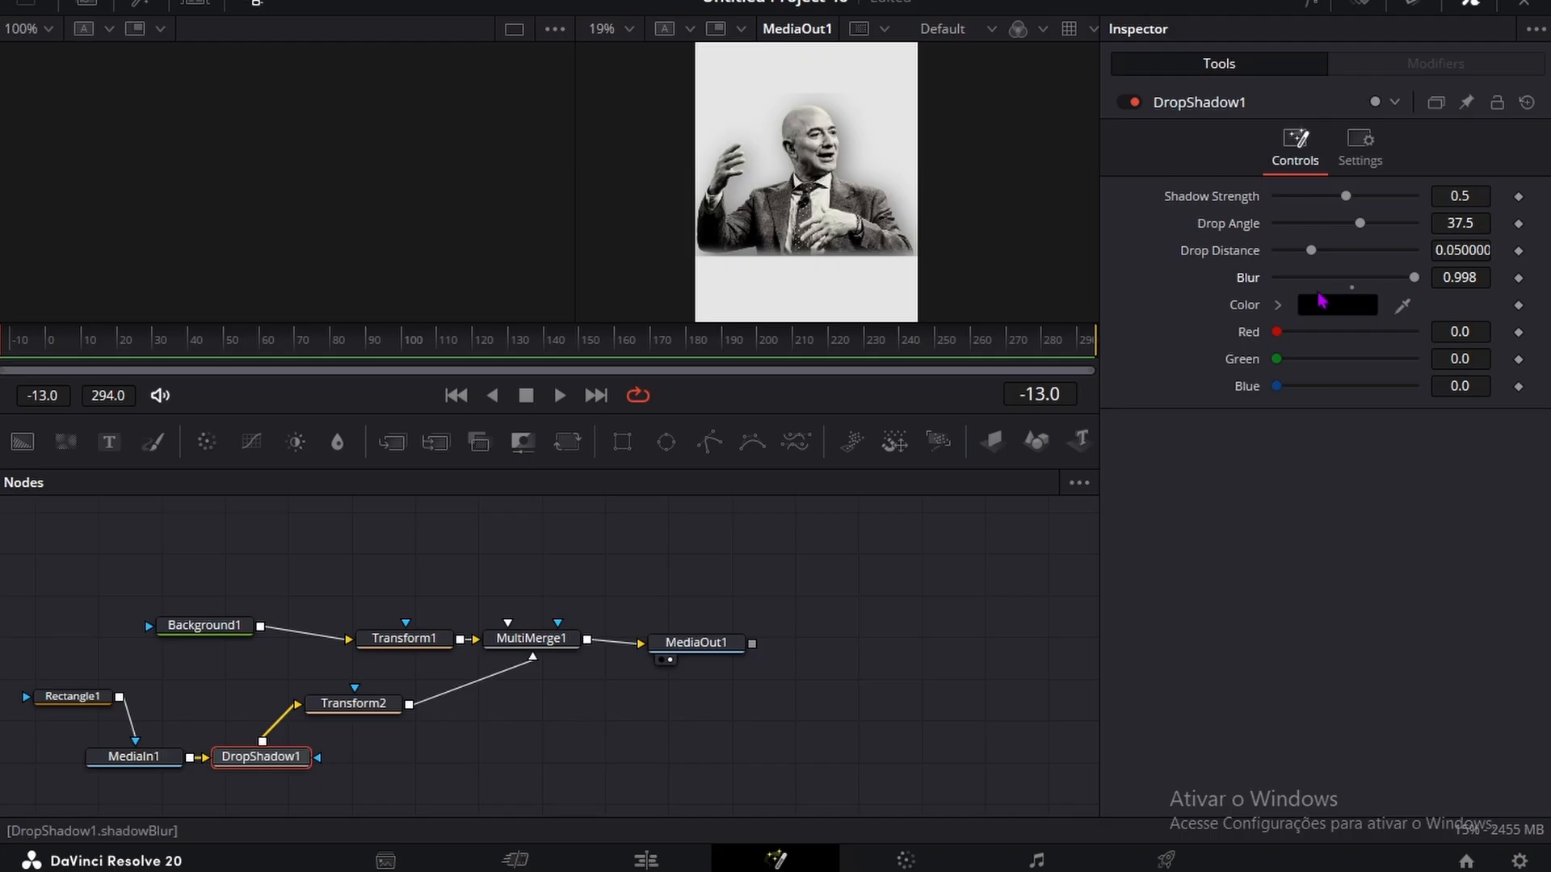
Step: Set the portrait's shadow strength to about 0.394, drop angle to 57.5 and drop distance to about 0.1559
drag(1360, 198, 1332, 207)
click(1372, 234)
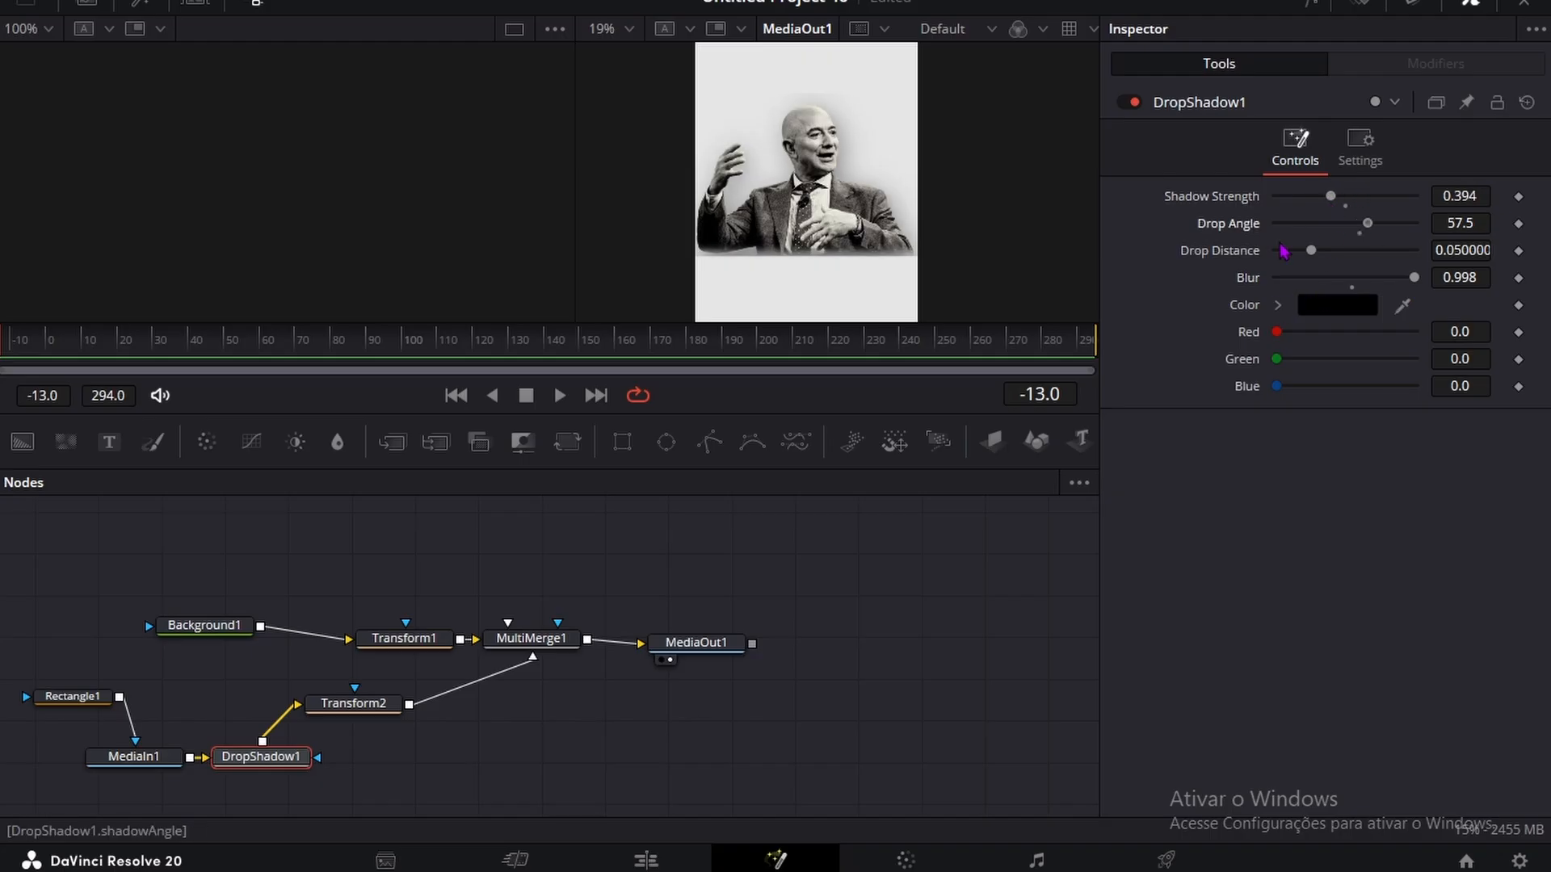
drag(1376, 229, 1410, 253)
key(ctrl+z)
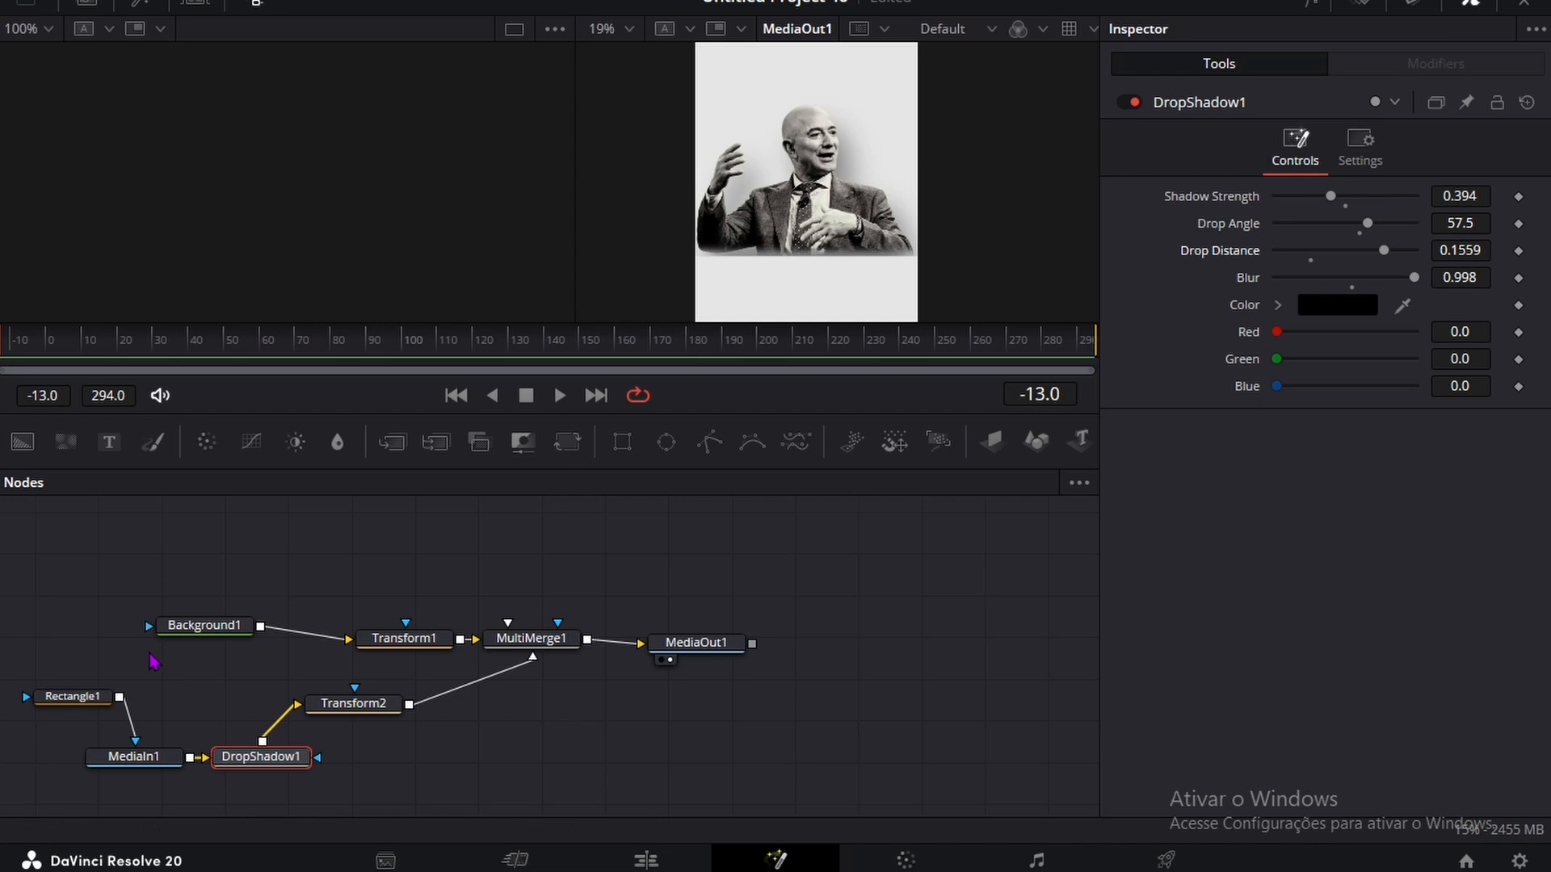
Step: Try to shift the Rectangle1 mask vertically on the portrait
click(60, 699)
mouse_move(1419, 399)
mouse_down()
mouse_move(1437, 399)
mouse_move(1395, 399)
mouse_move(1411, 399)
mouse_up()
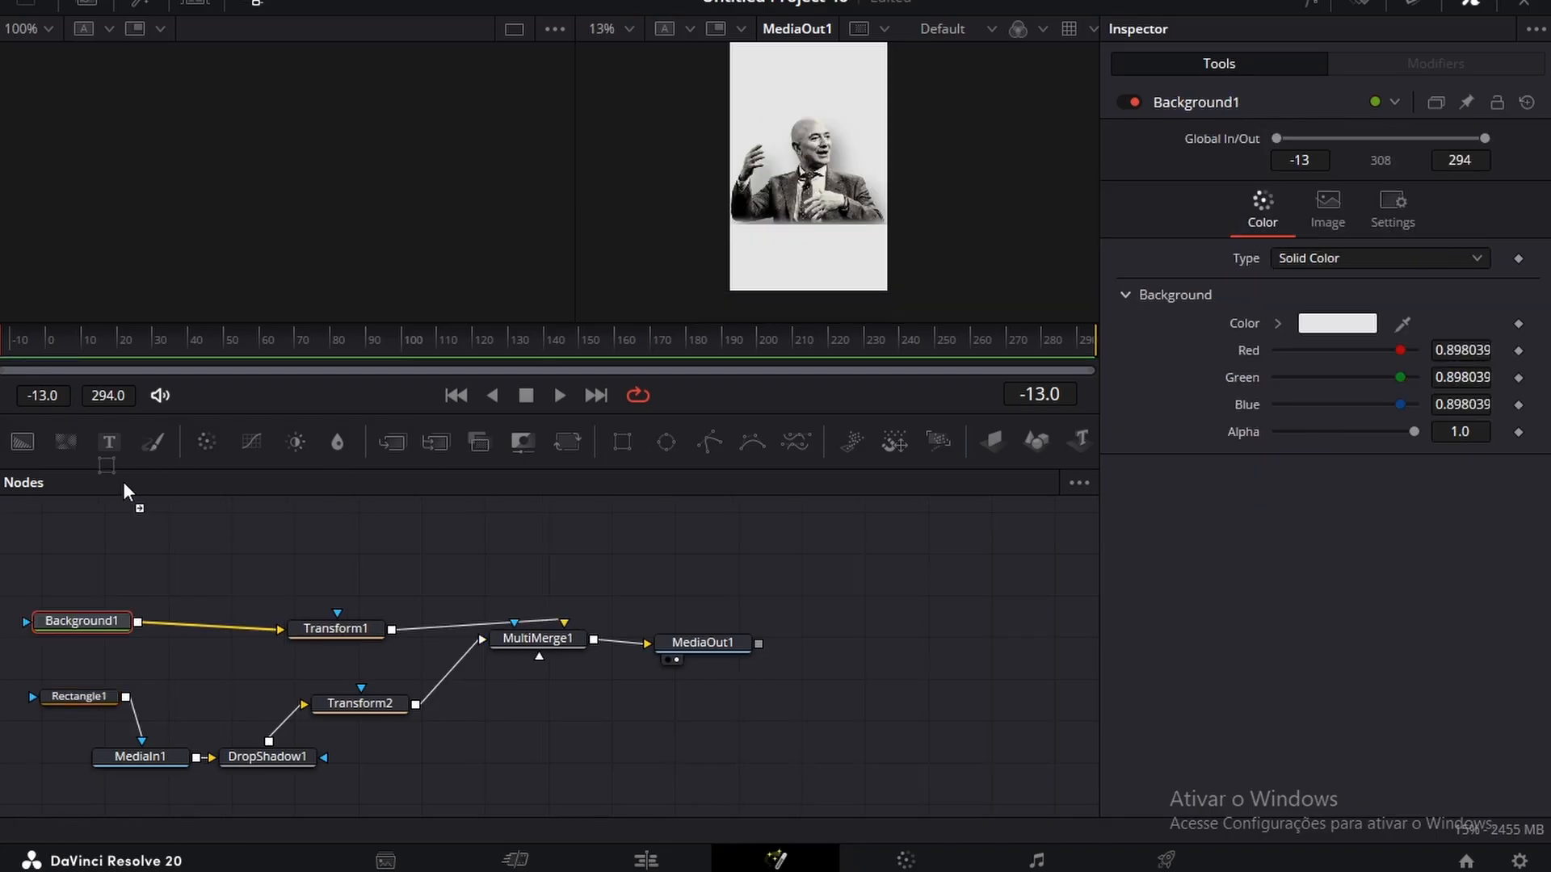
Step: Add a Rectangle mask and a Background node above Background1, link the mask to that background, and connect it to MultiMerge1
drag(125, 484, 123, 541)
drag(23, 441, 318, 563)
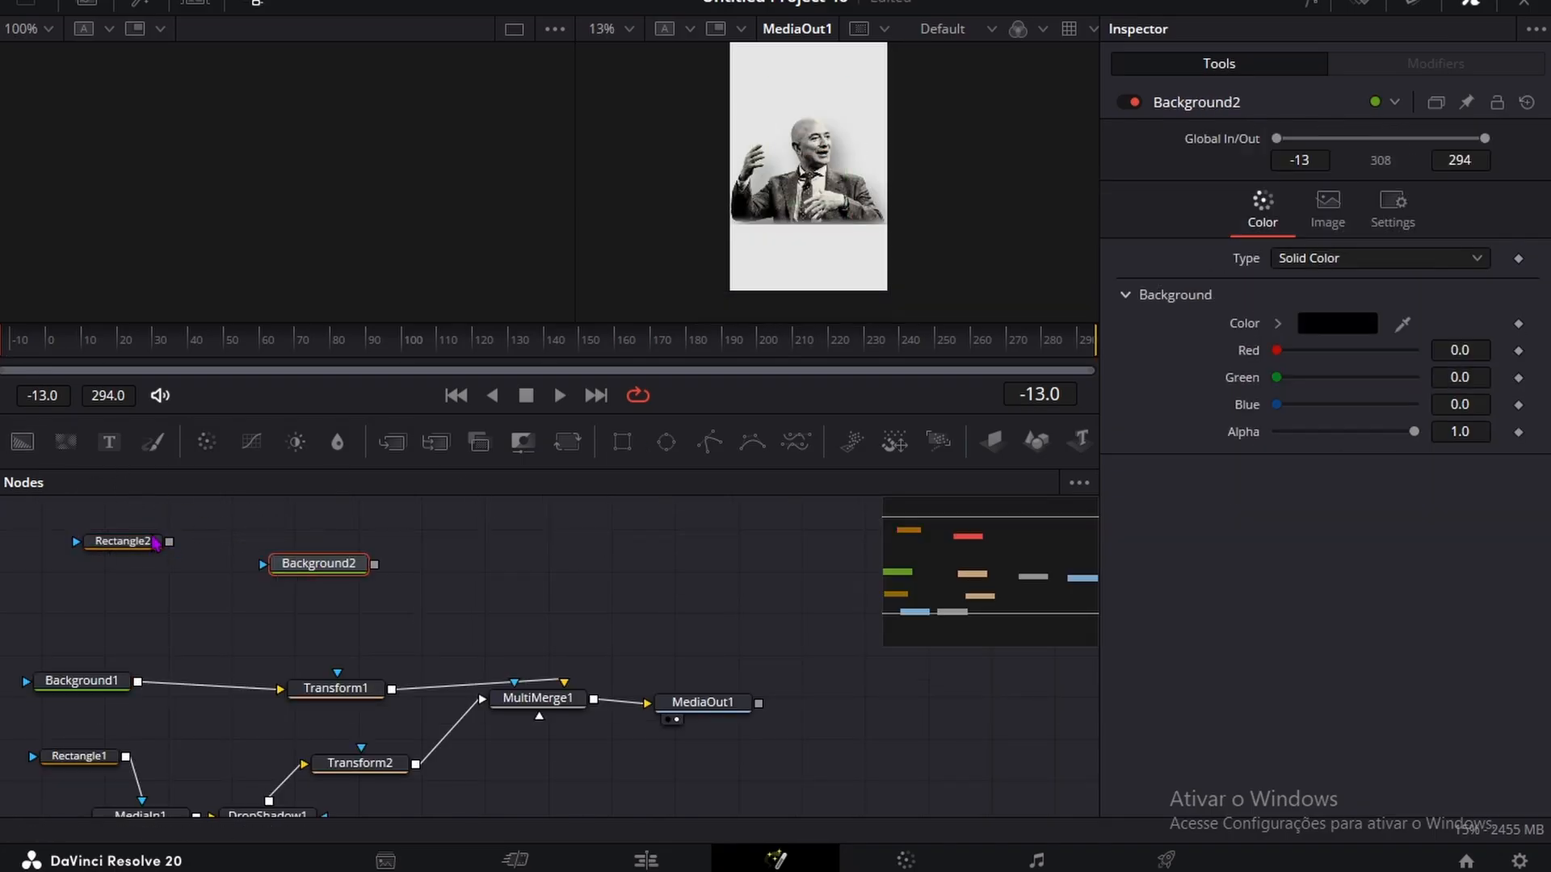
mouse_move(169, 542)
mouse_down()
mouse_move(526, 627)
mouse_move(545, 688)
mouse_up()
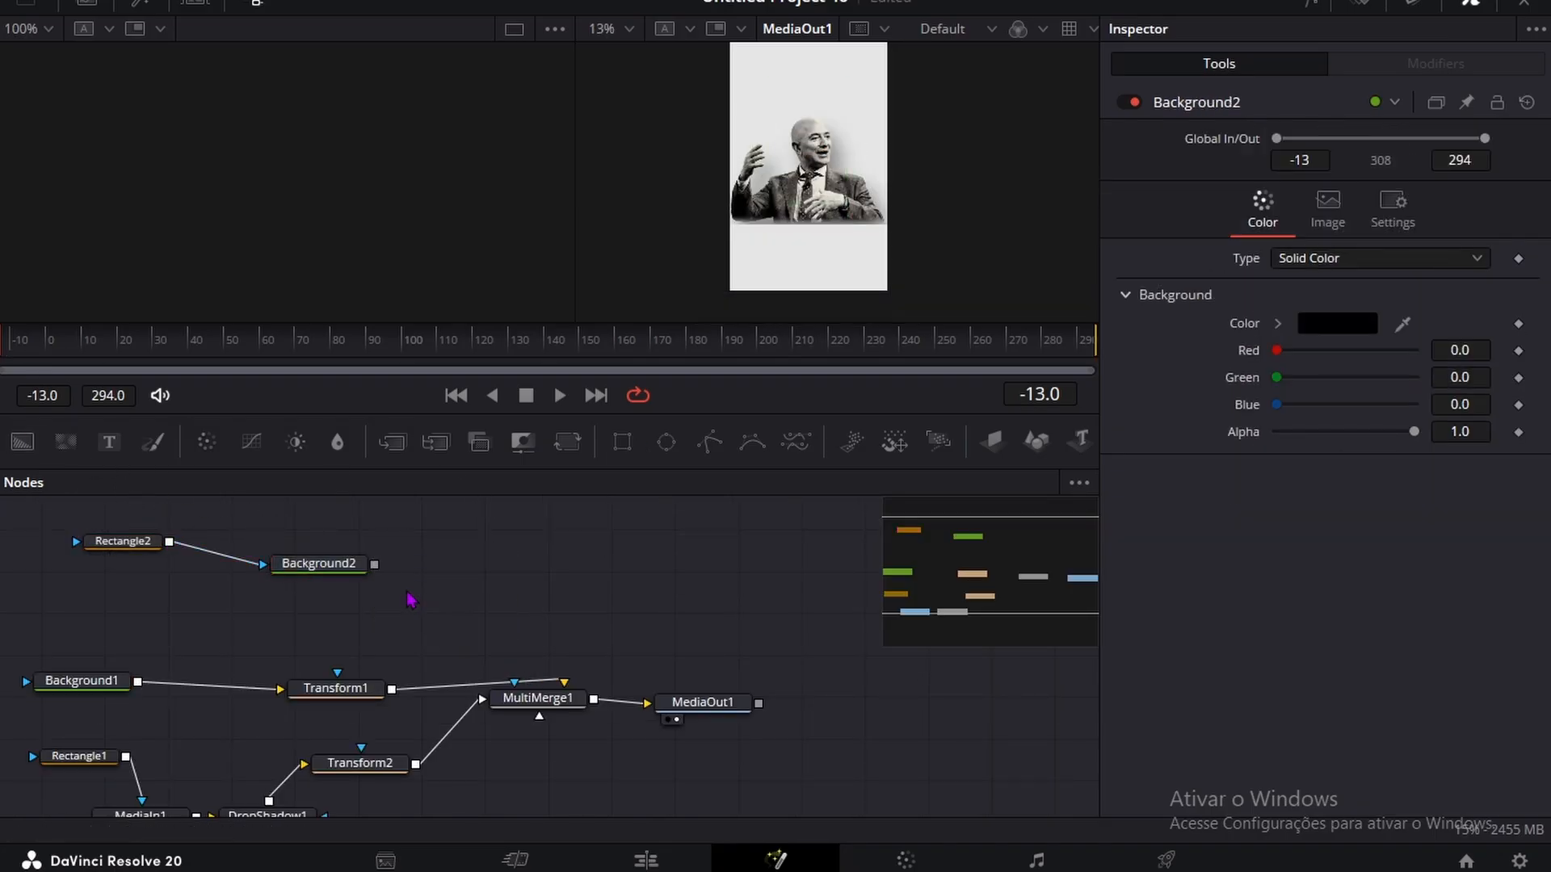
drag(373, 564, 559, 702)
Step: Shape the Rectangle2 mask into a lower band with width 1.0, center Y -0.02 and soft edge 0.0462
click(123, 541)
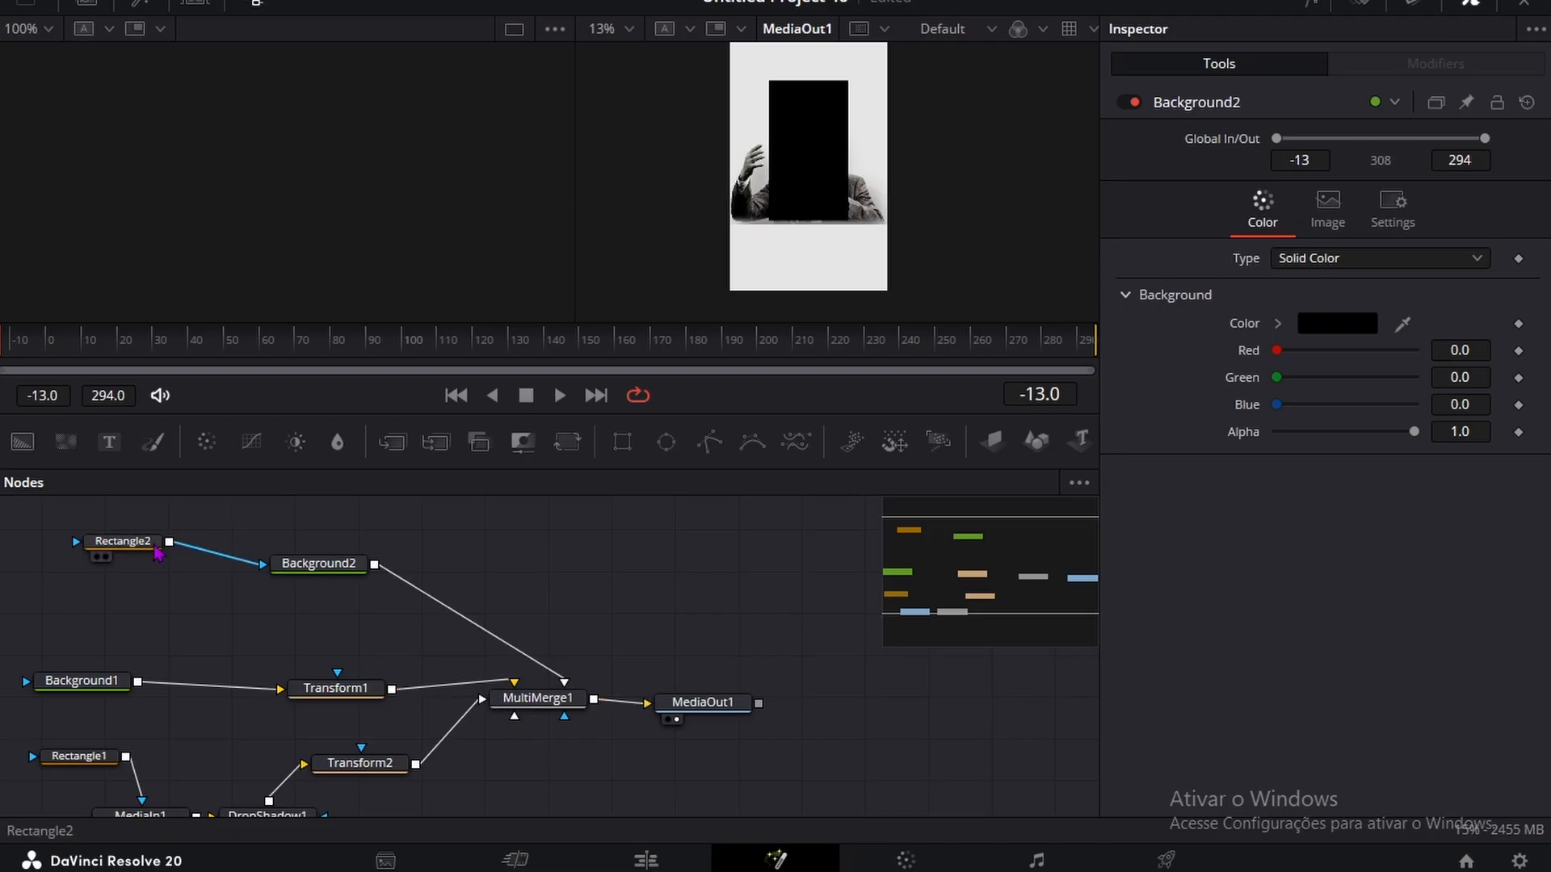
drag(1453, 426, 1418, 398)
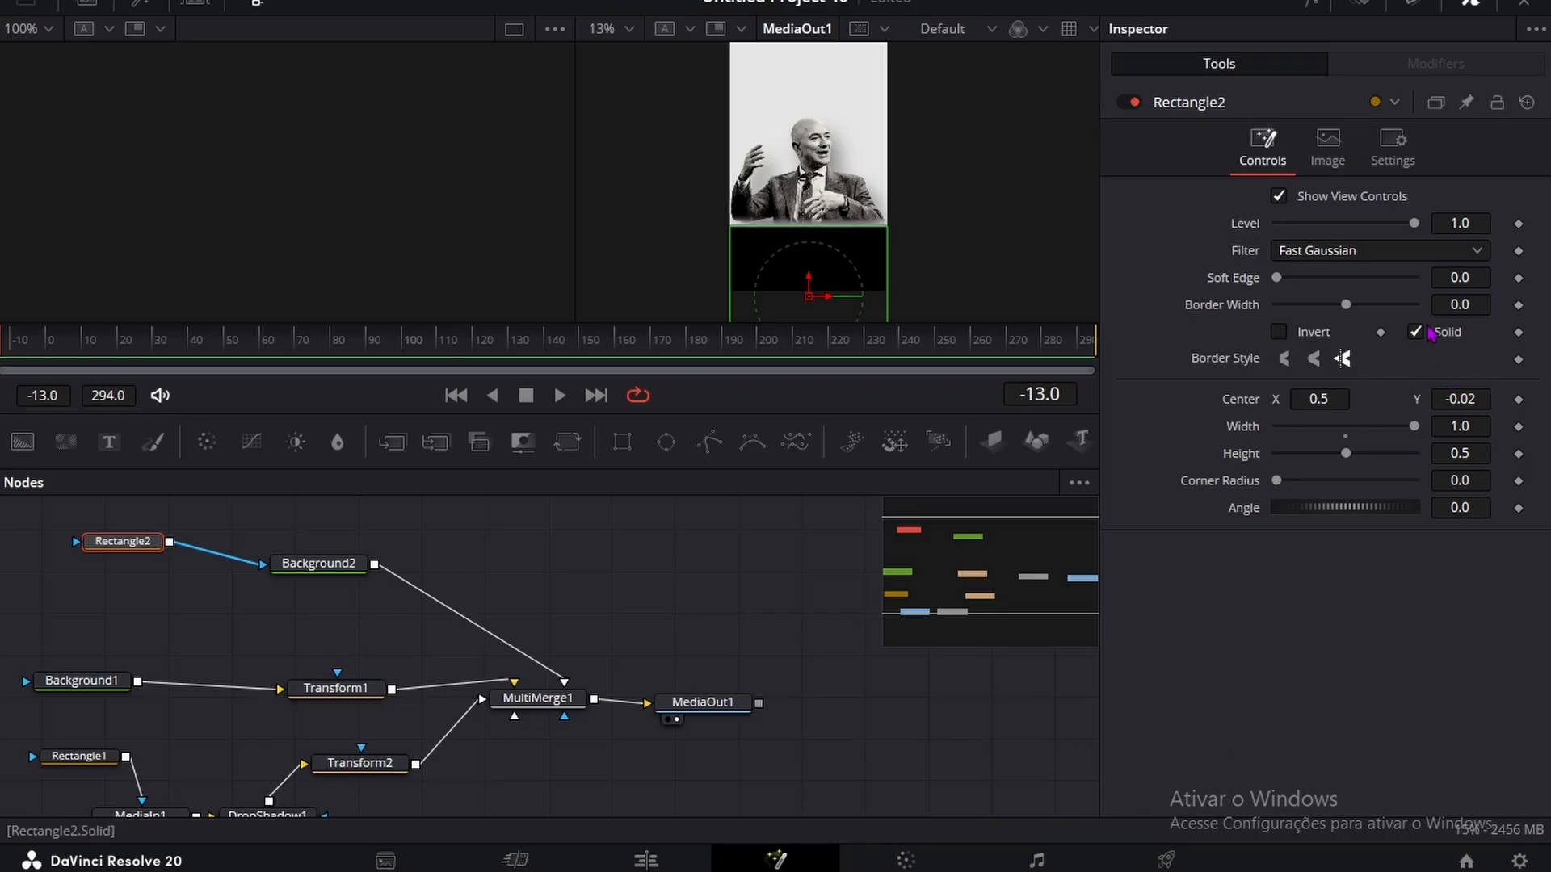
drag(1454, 277, 1478, 277)
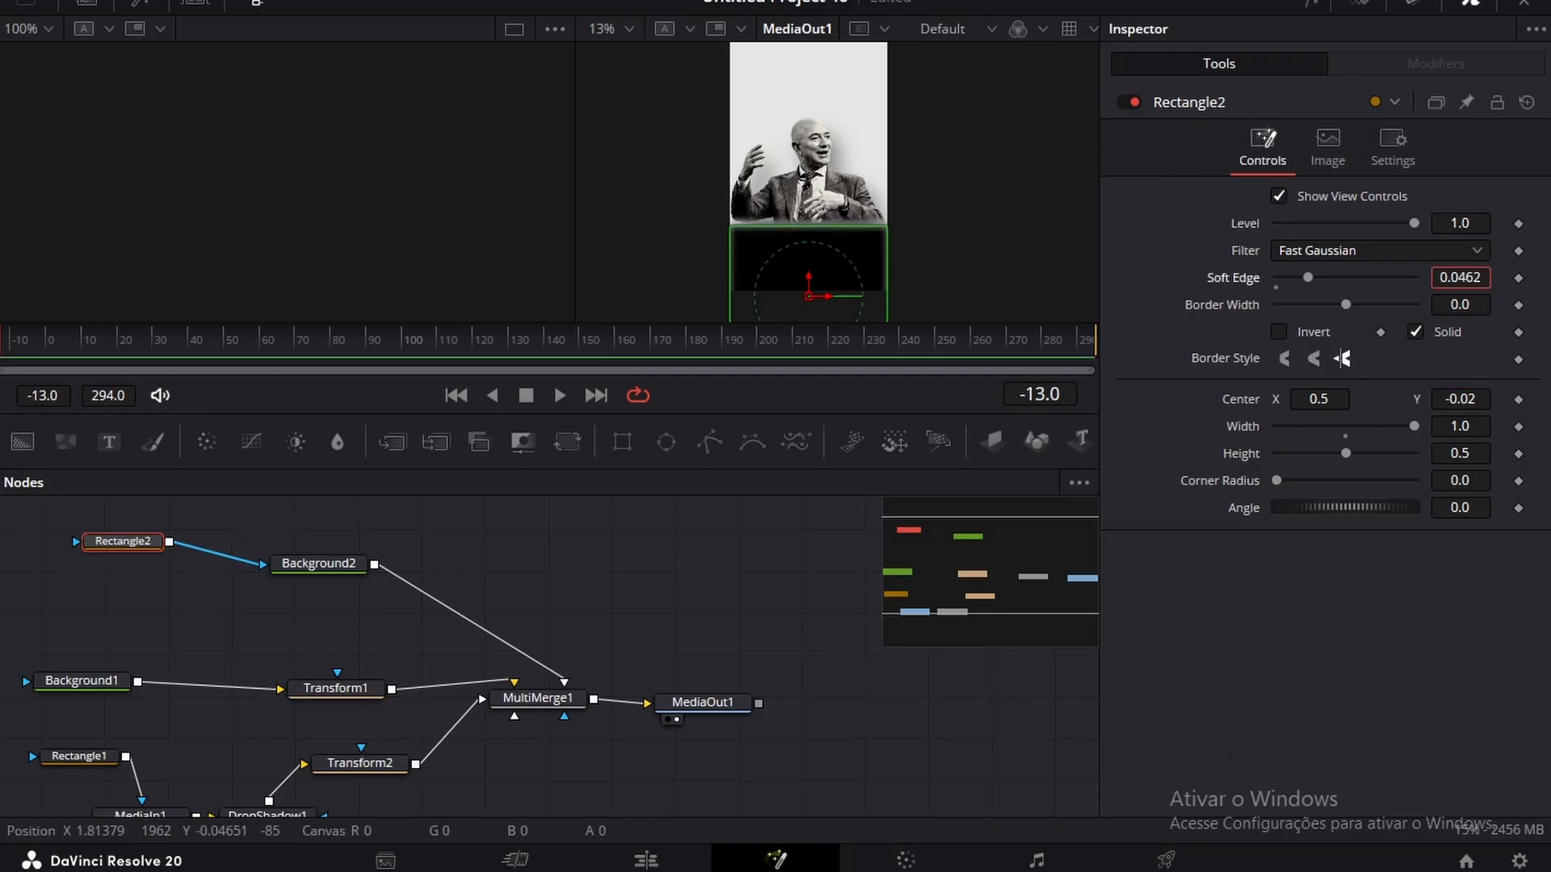
Step: Set the Rectangle2 mask's level to 0.87 and its center Y to -0.009
drag(1459, 223, 1436, 223)
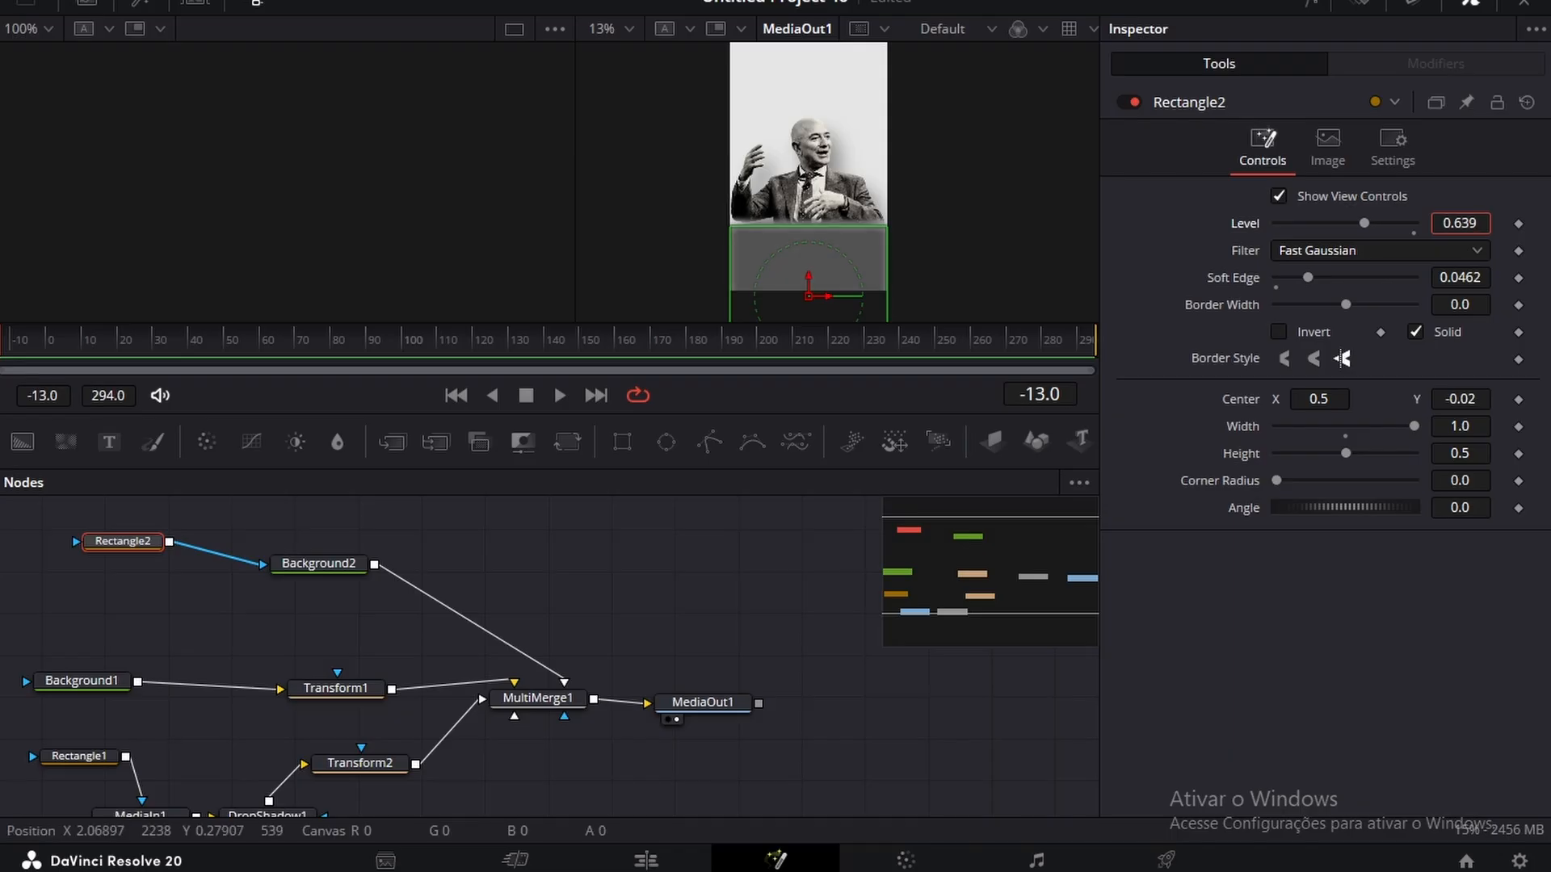
click(753, 594)
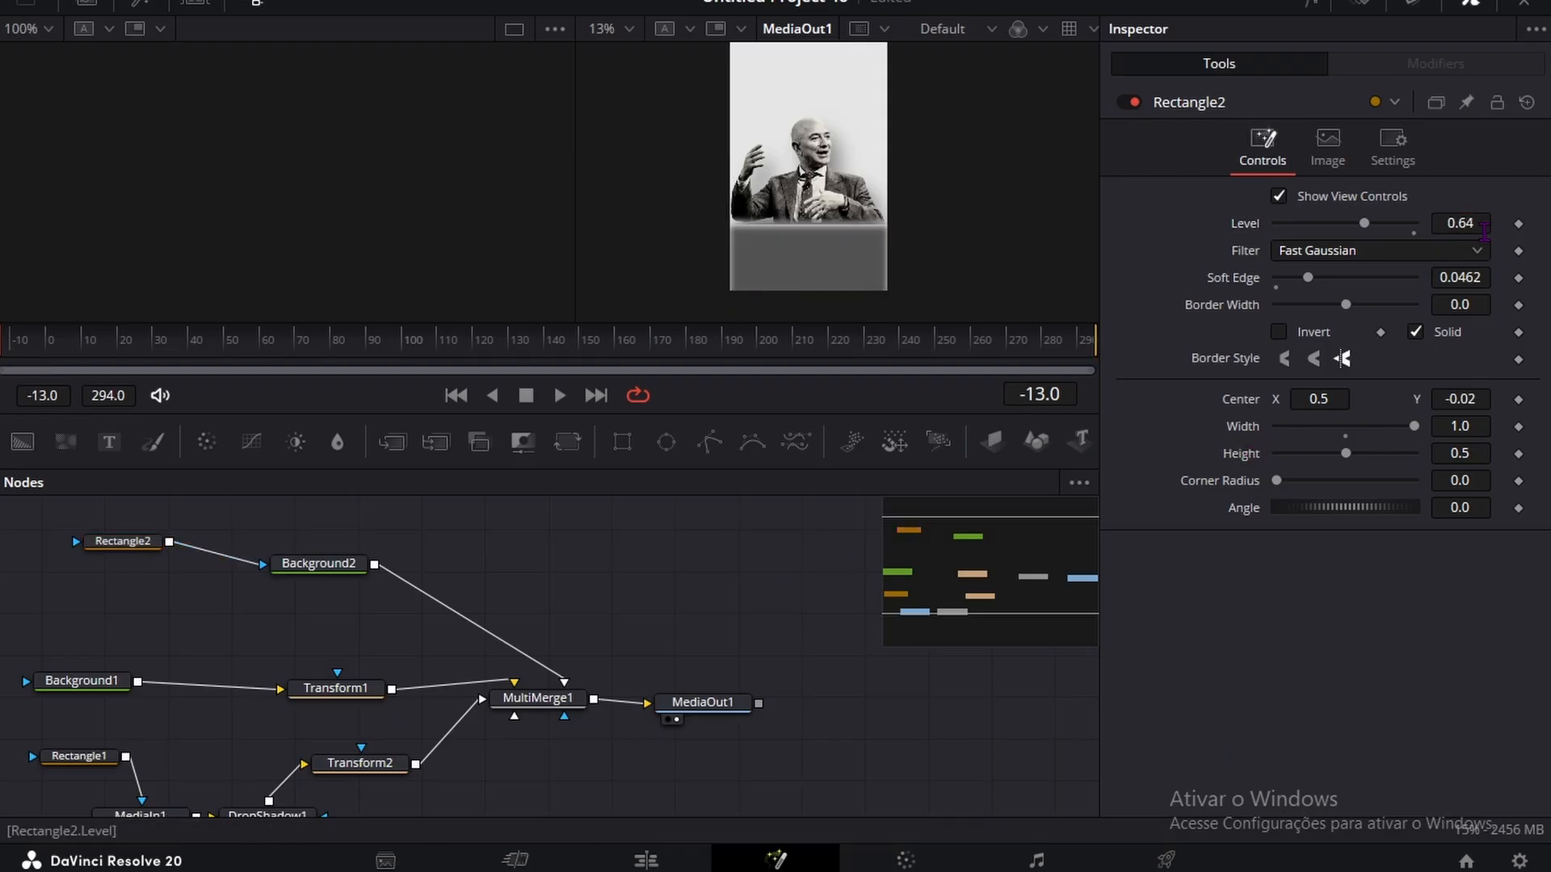
drag(1459, 222, 1471, 223)
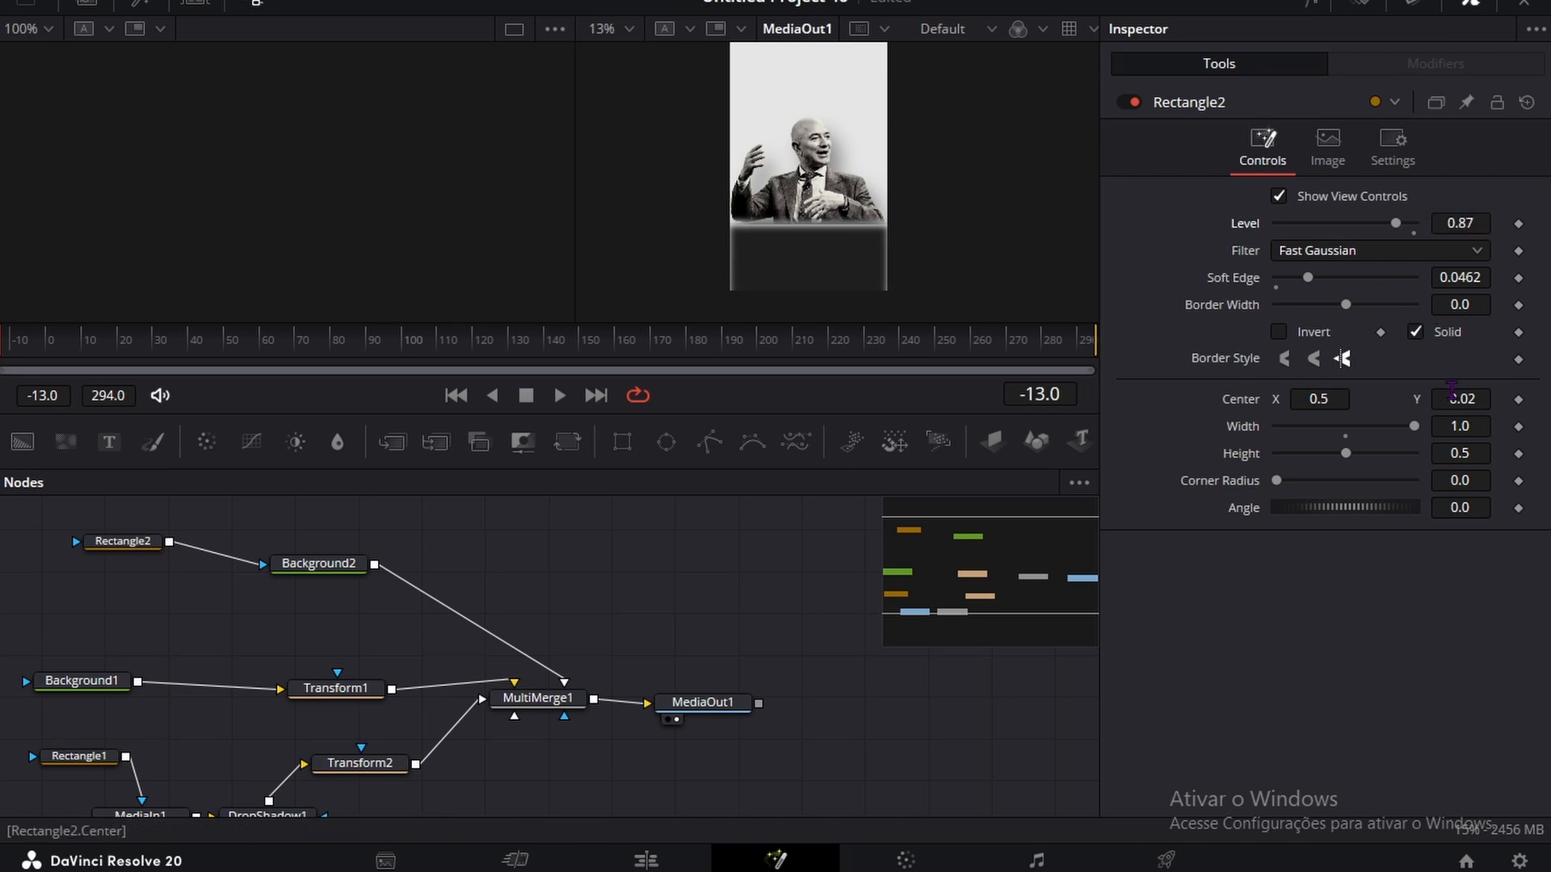
drag(1451, 392, 1428, 392)
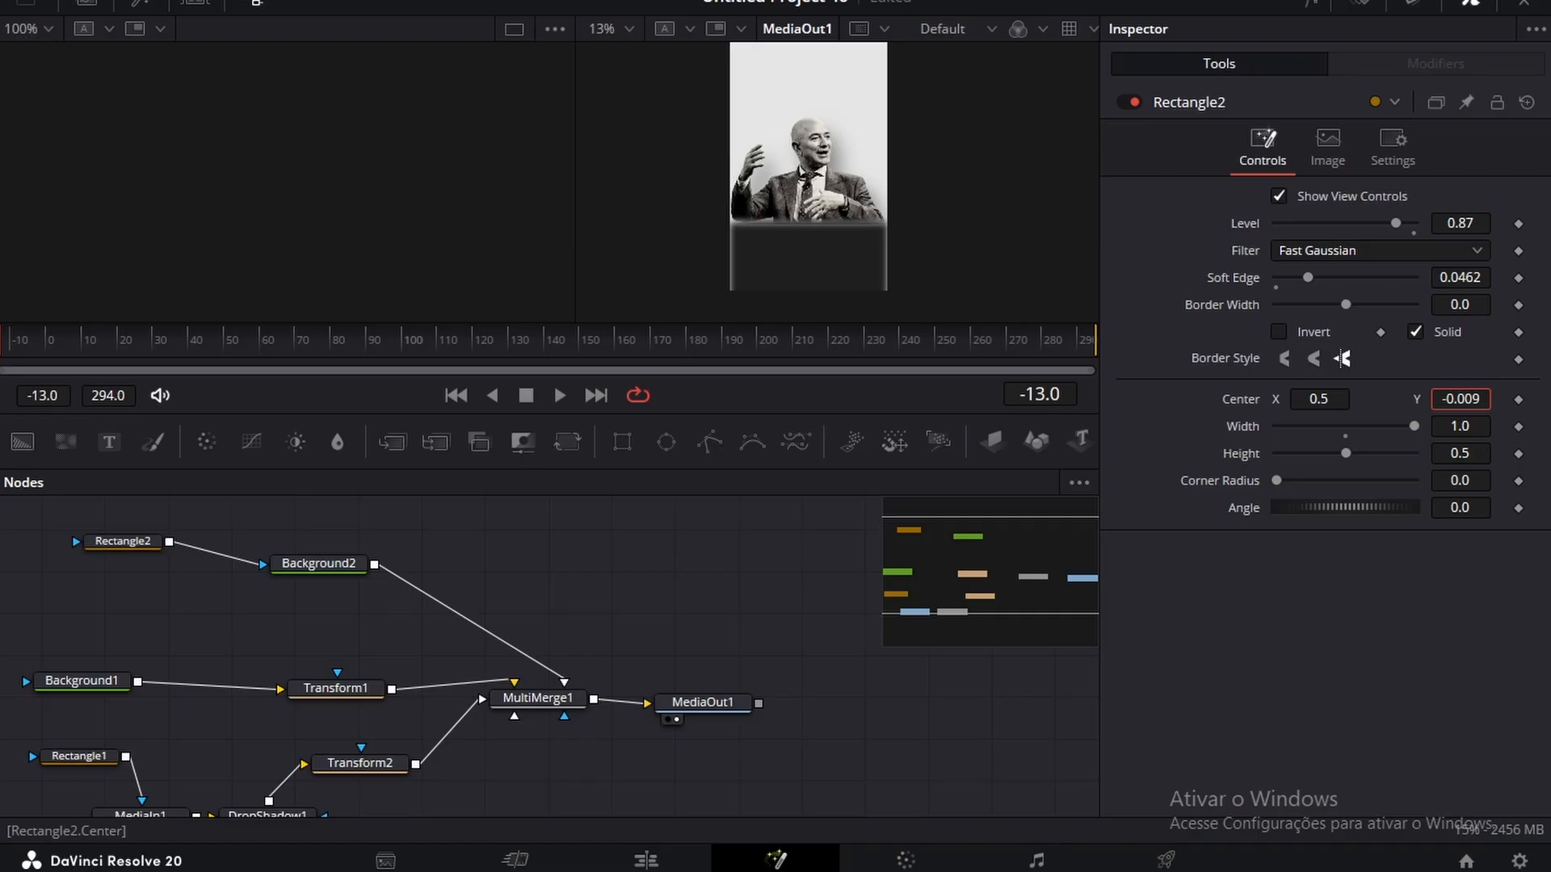
Step: Place the Amazon logo image transferir__22_-removebg-preview from the media pool into the node graph below MediaIn1
scroll(712, 547, down, 3)
click(86, 2)
drag(303, 159, 299, 755)
Step: Add a Transform (Xf) node after MediaIn2 and connect its output to MultiMerge1
key(shift+space)
text(tr)
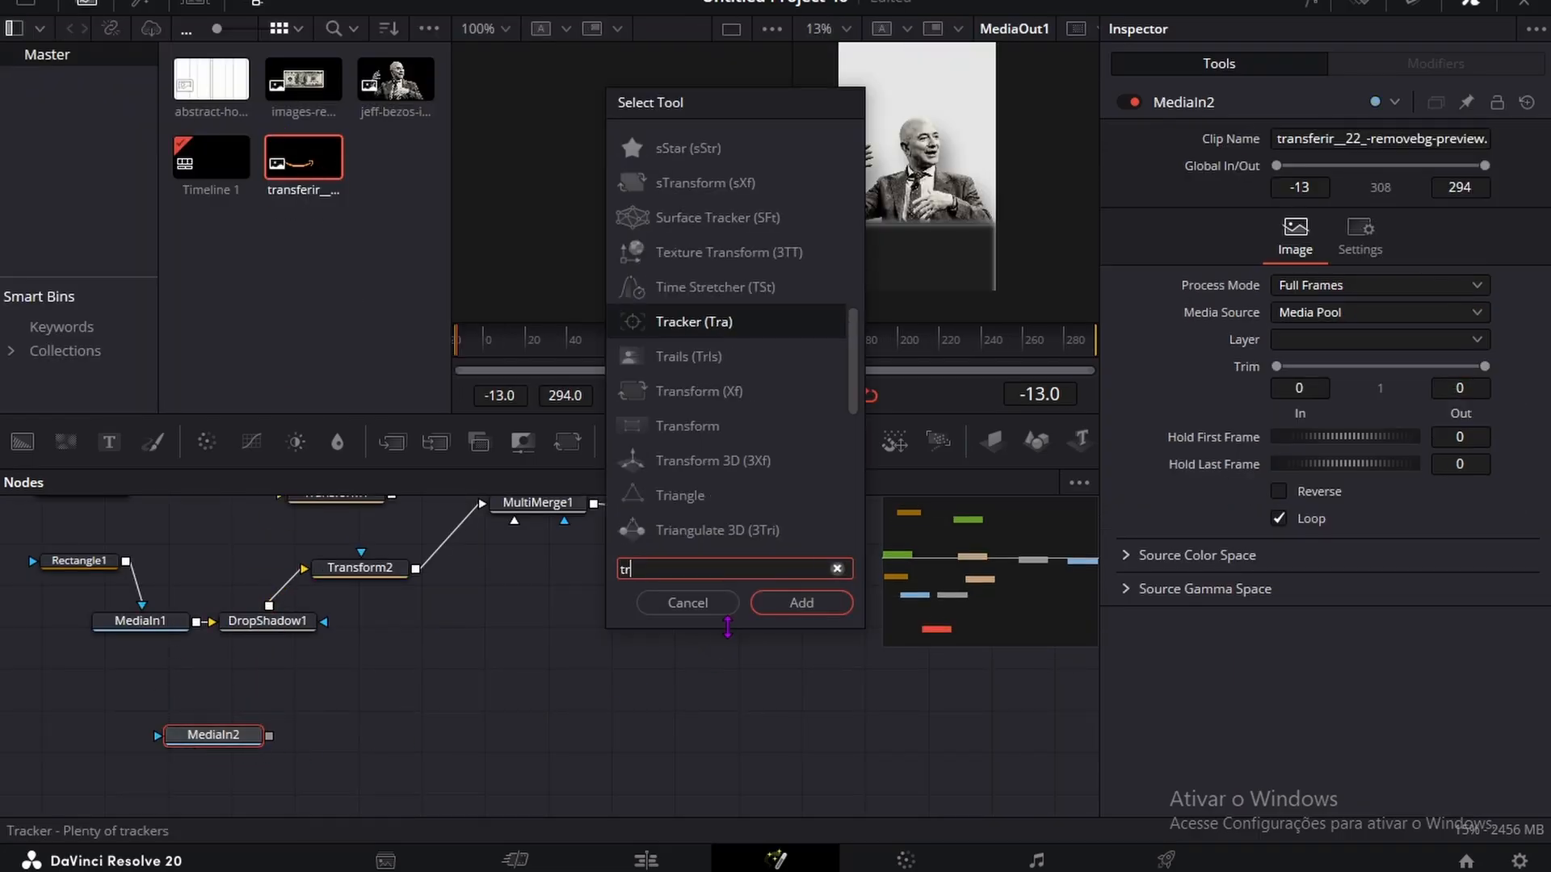
text(ansform)
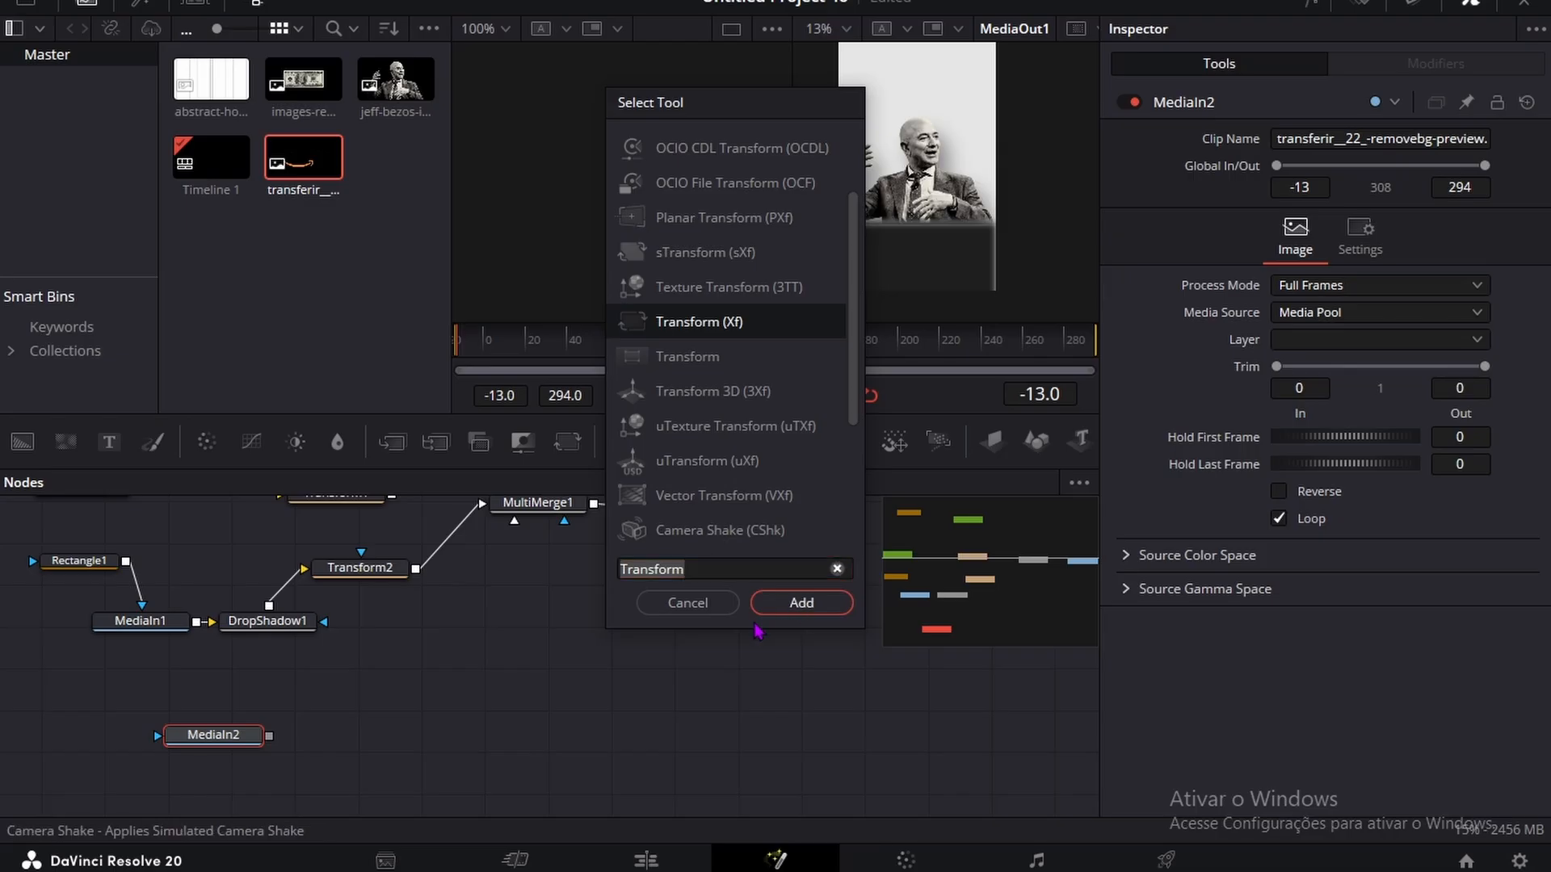
click(799, 603)
drag(393, 743, 521, 626)
Step: Move the Amazon logo down onto the dark band by setting Transform3's center Y to about -3.719
scroll(426, 633, down, 3)
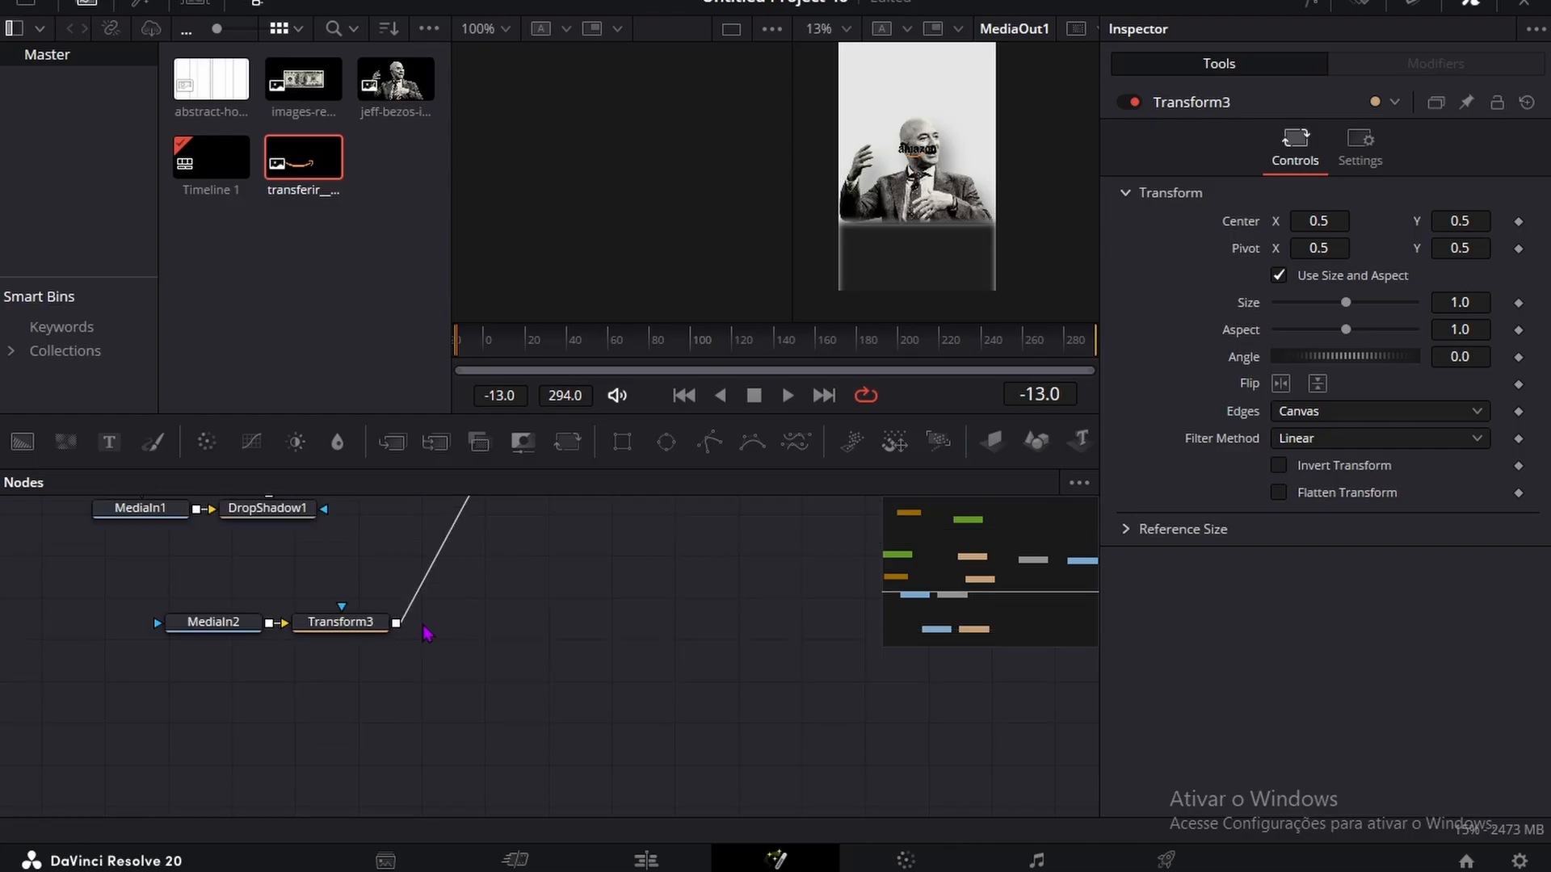
click(368, 626)
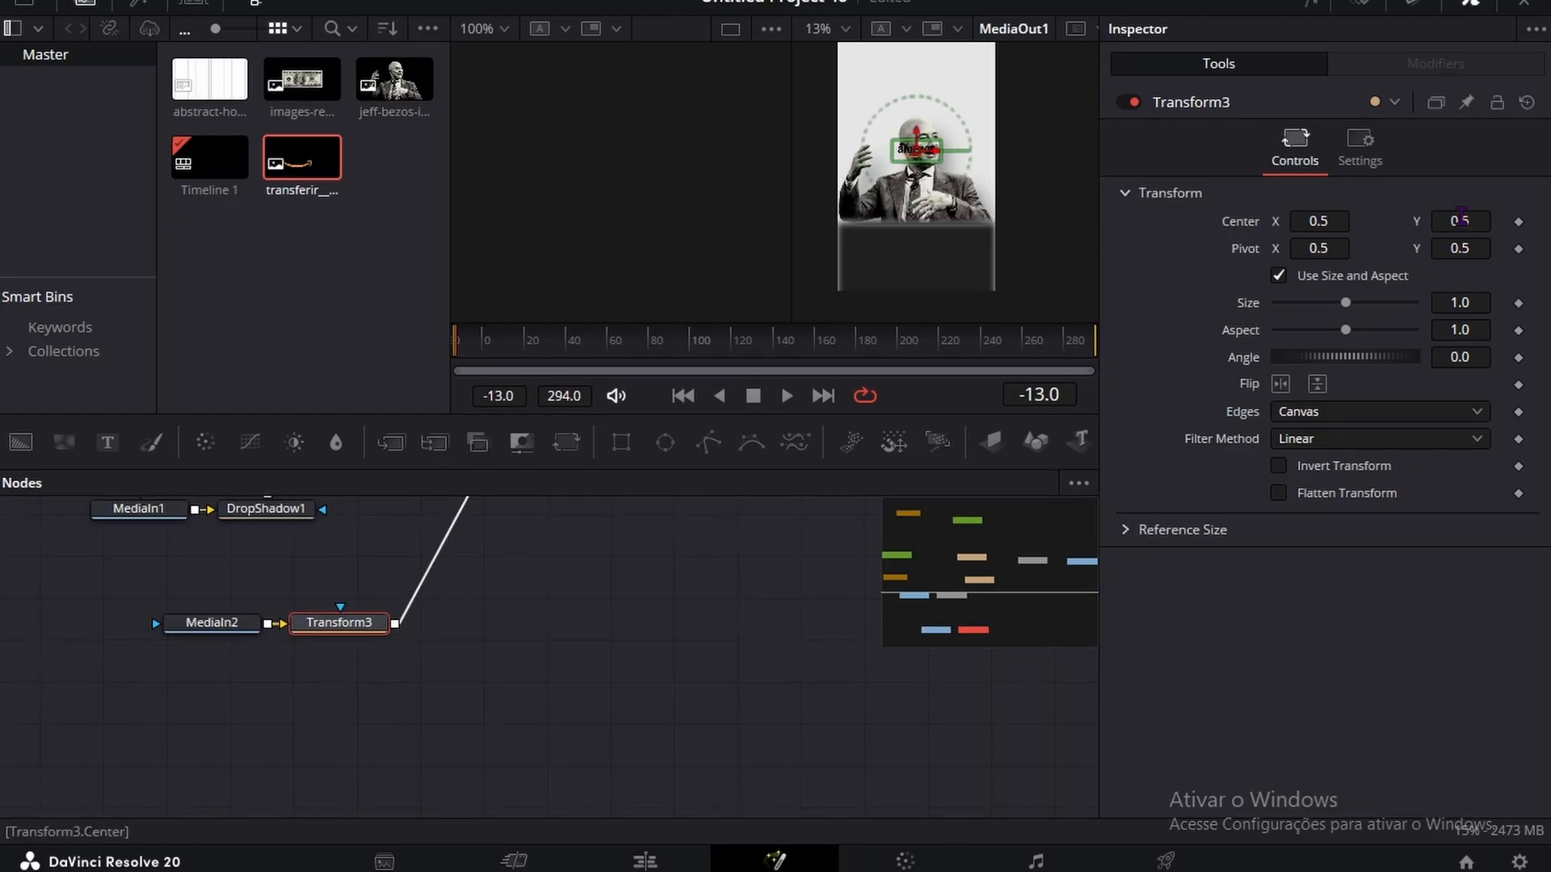
drag(1461, 216, 1369, 217)
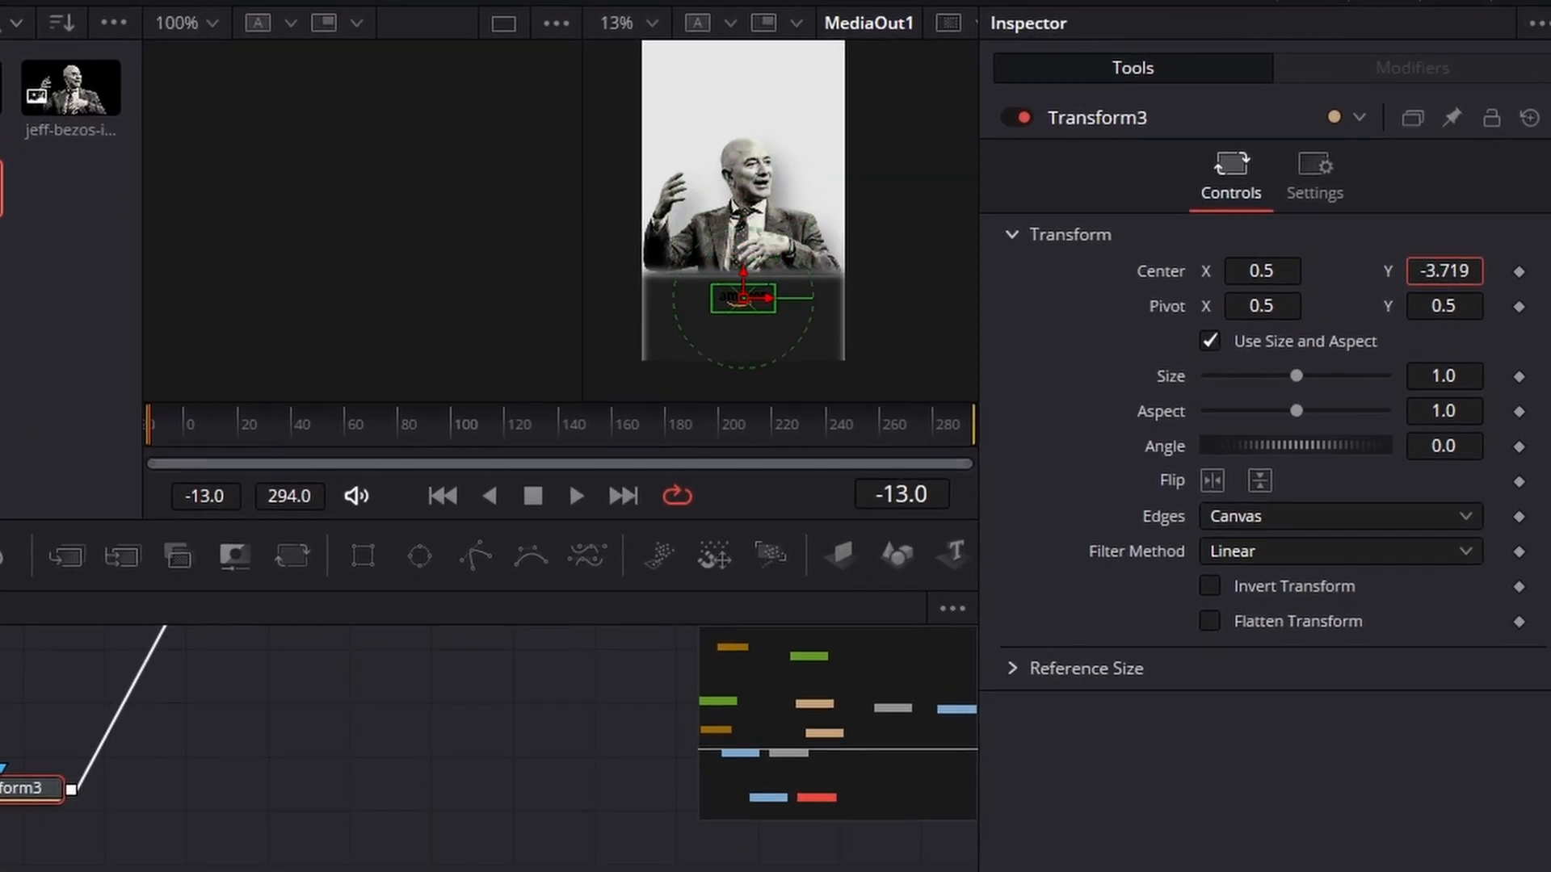
Step: Move the Amazon logo lower and enlarge it by setting Transform3's center Y to -4.195 and size to 1.883
drag(1444, 272, 1424, 271)
drag(1444, 376, 1515, 376)
click(467, 752)
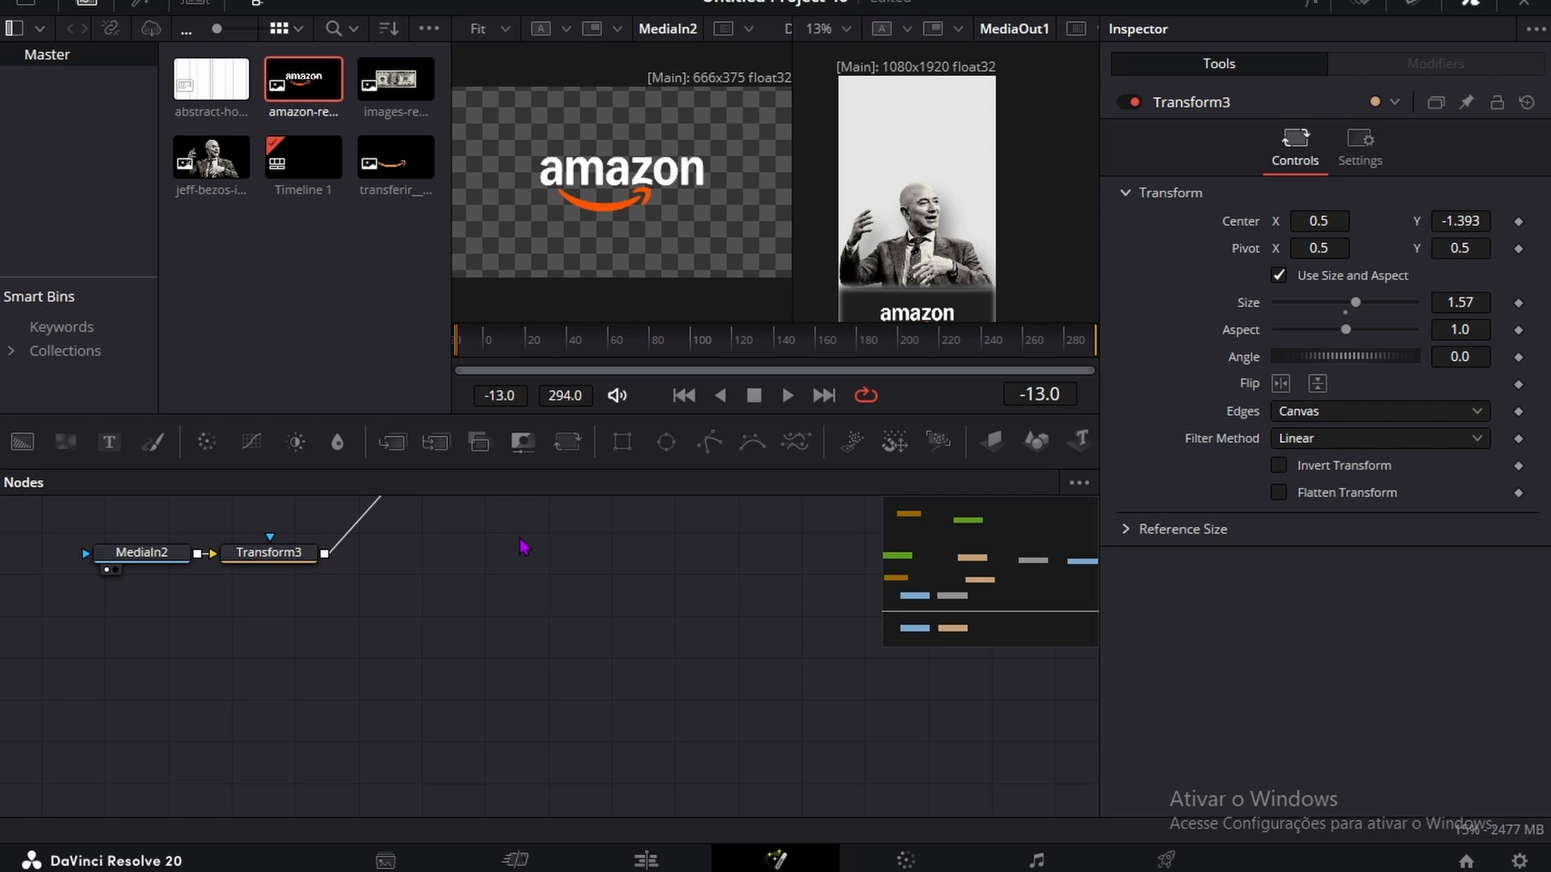
Step: Change Background1's fill to a linear gradient starting at about X -0.324, Y 0.636 and ending at about X 1.103, Y 0.981
scroll(500, 557, up, 2)
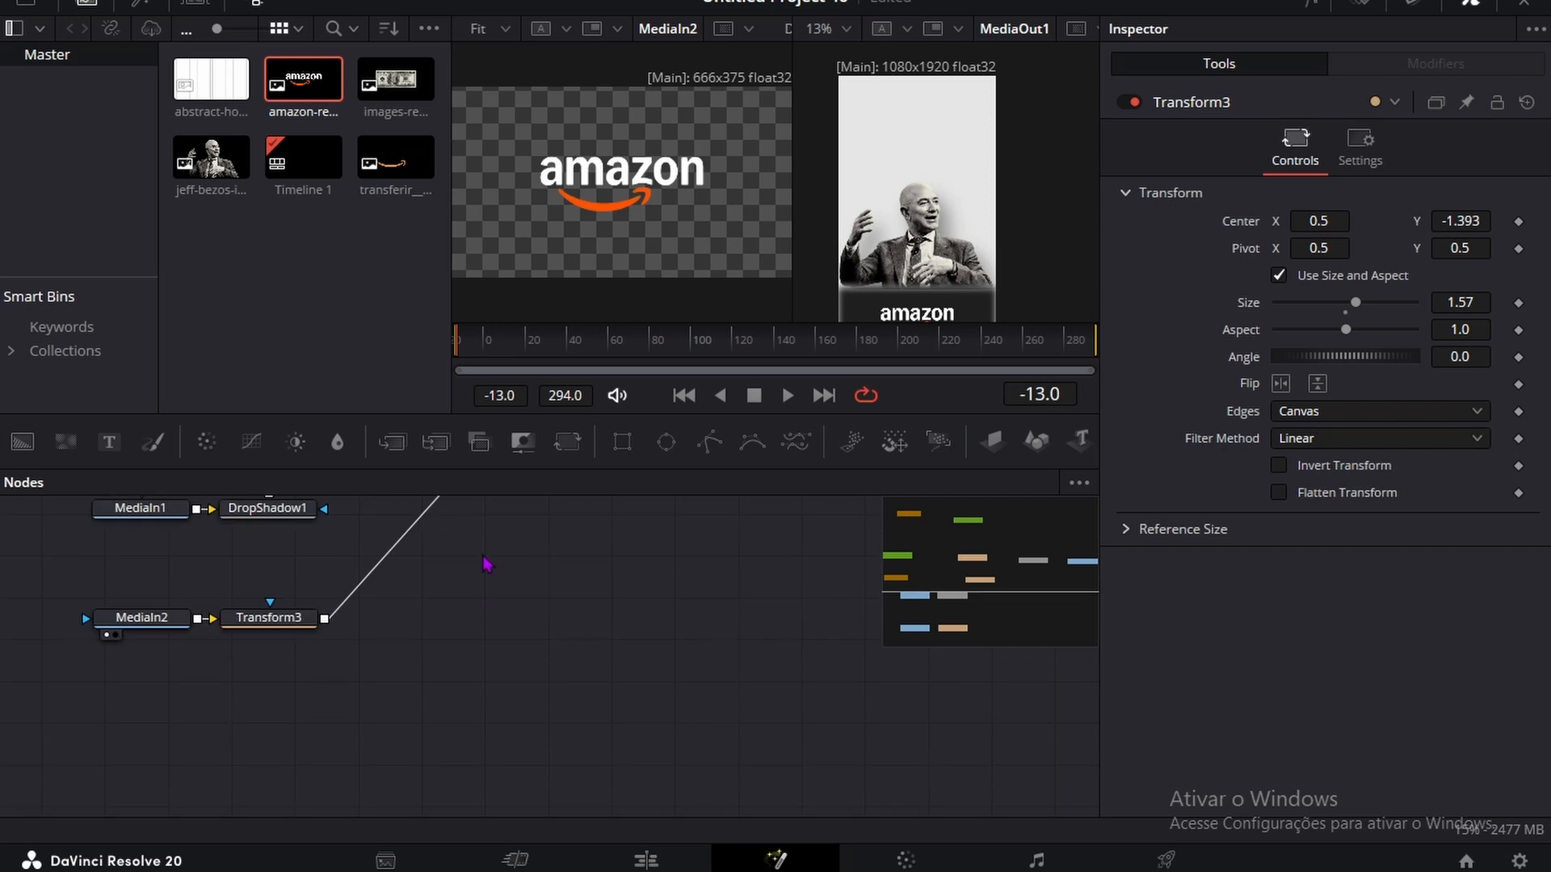
scroll(487, 564, up, 4)
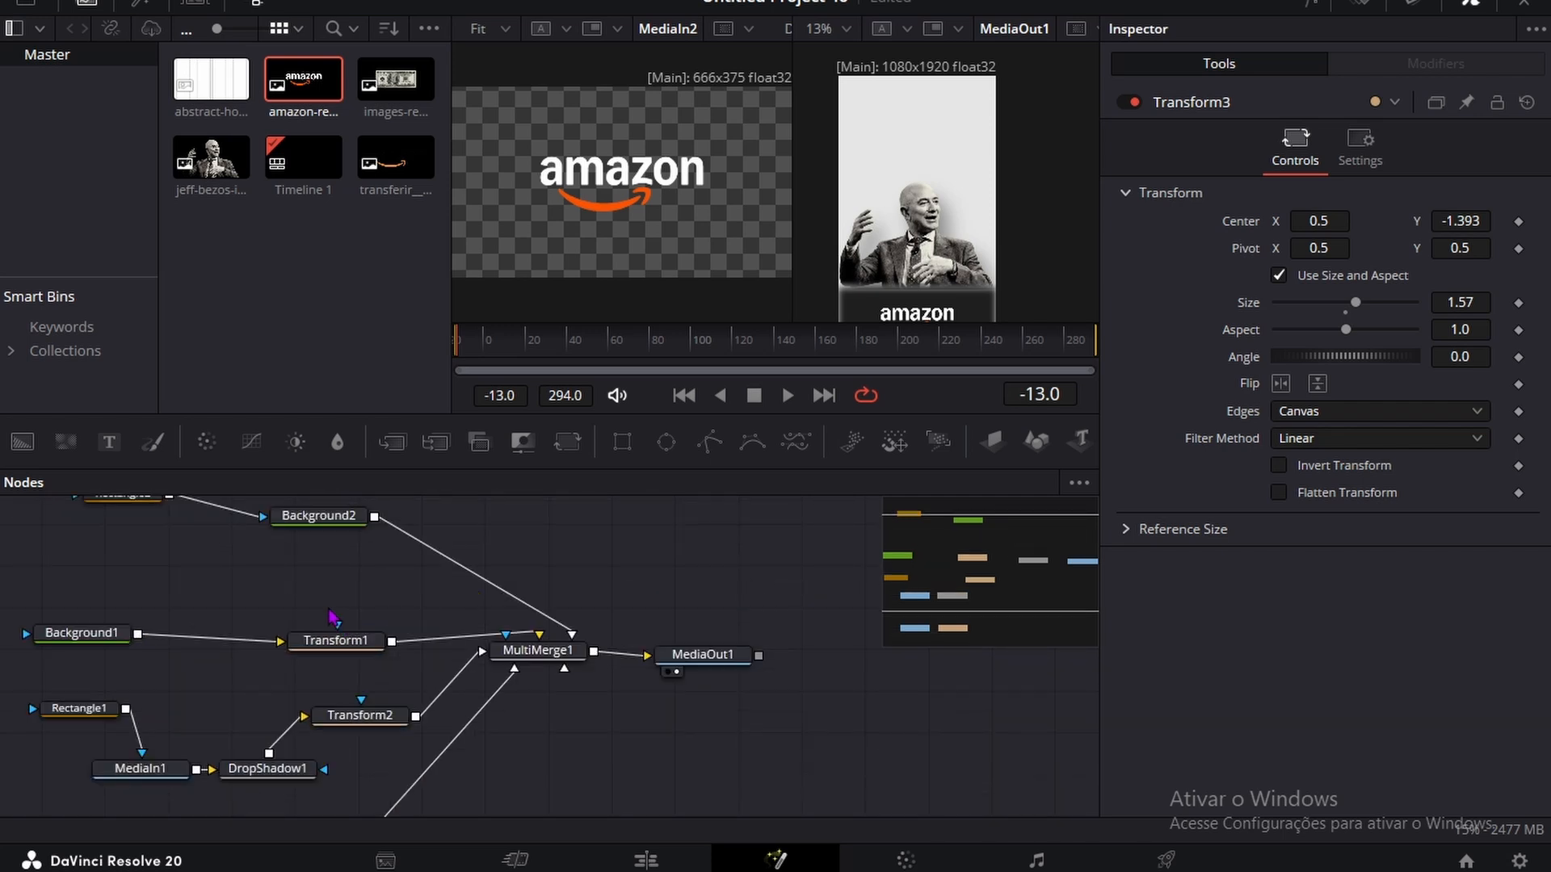
scroll(269, 599, up, 1)
click(81, 697)
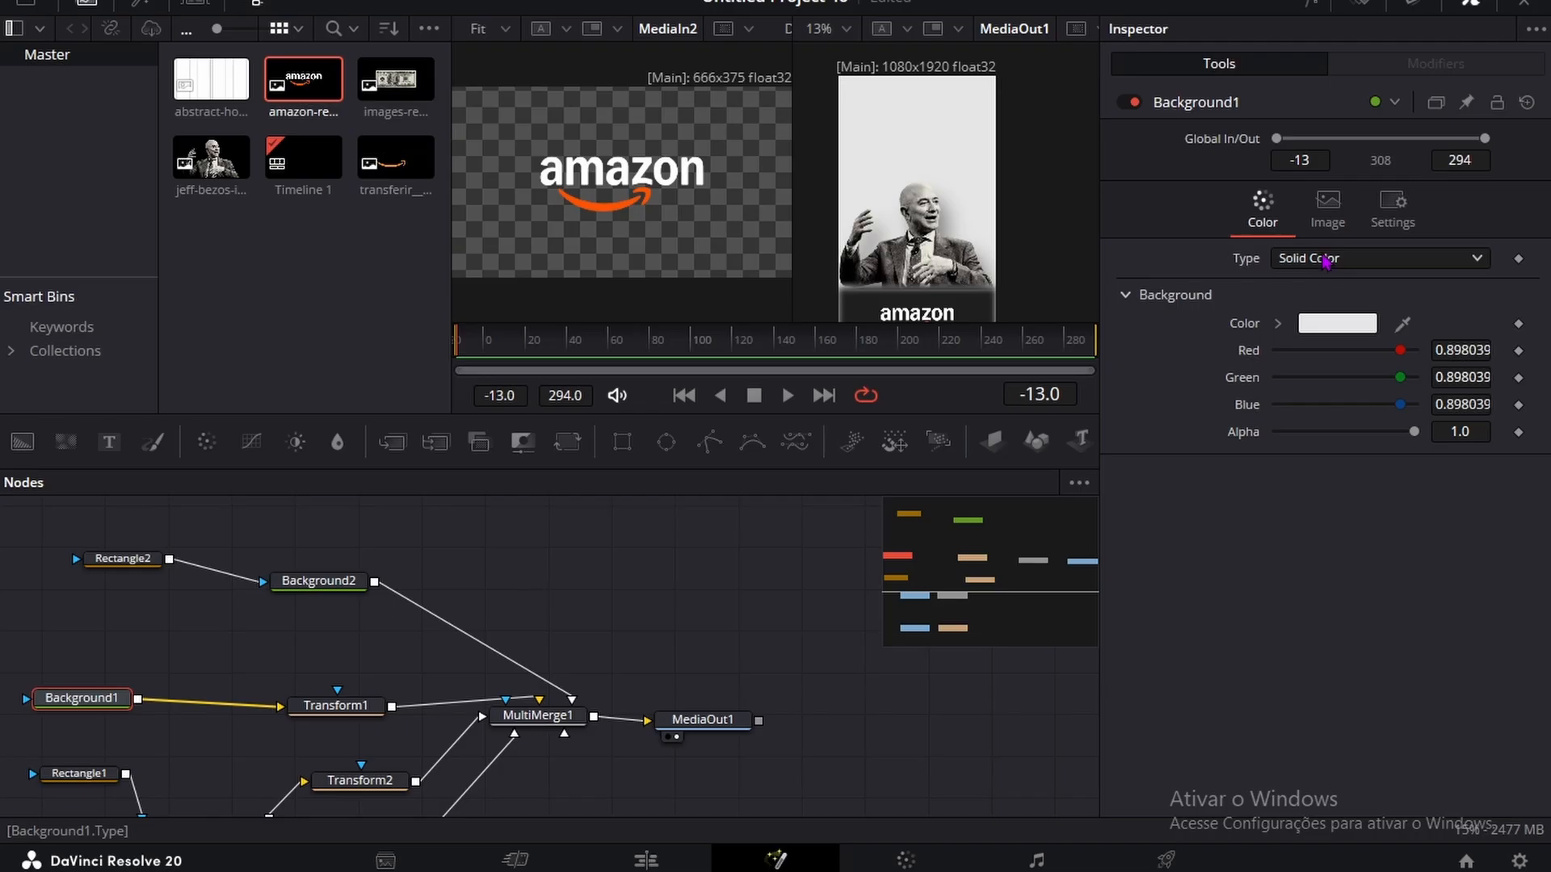
click(1314, 258)
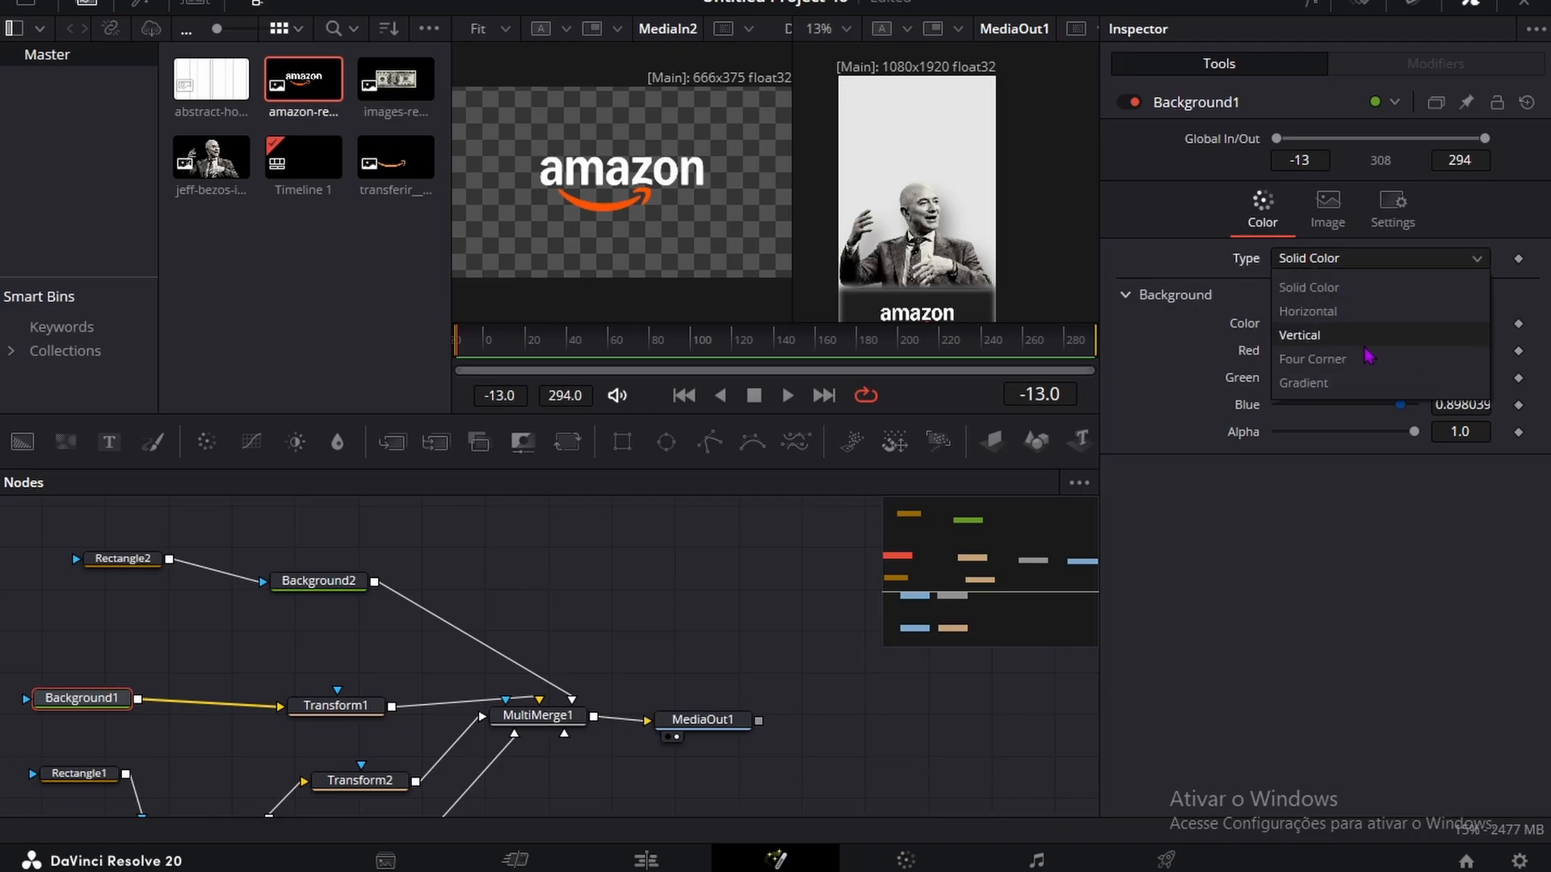
click(1304, 381)
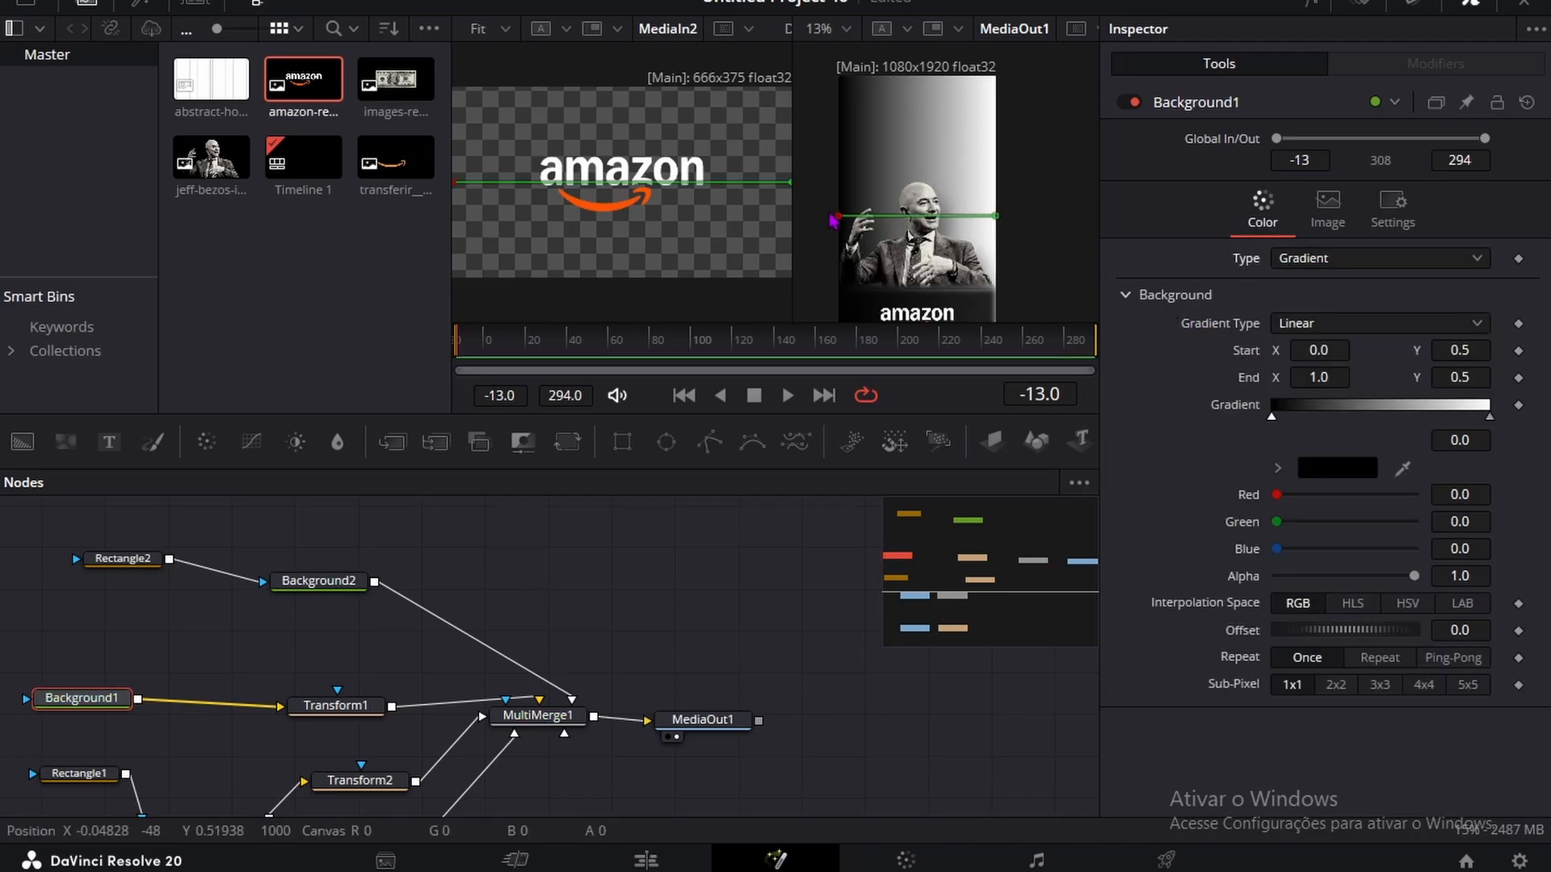
drag(840, 216, 792, 187)
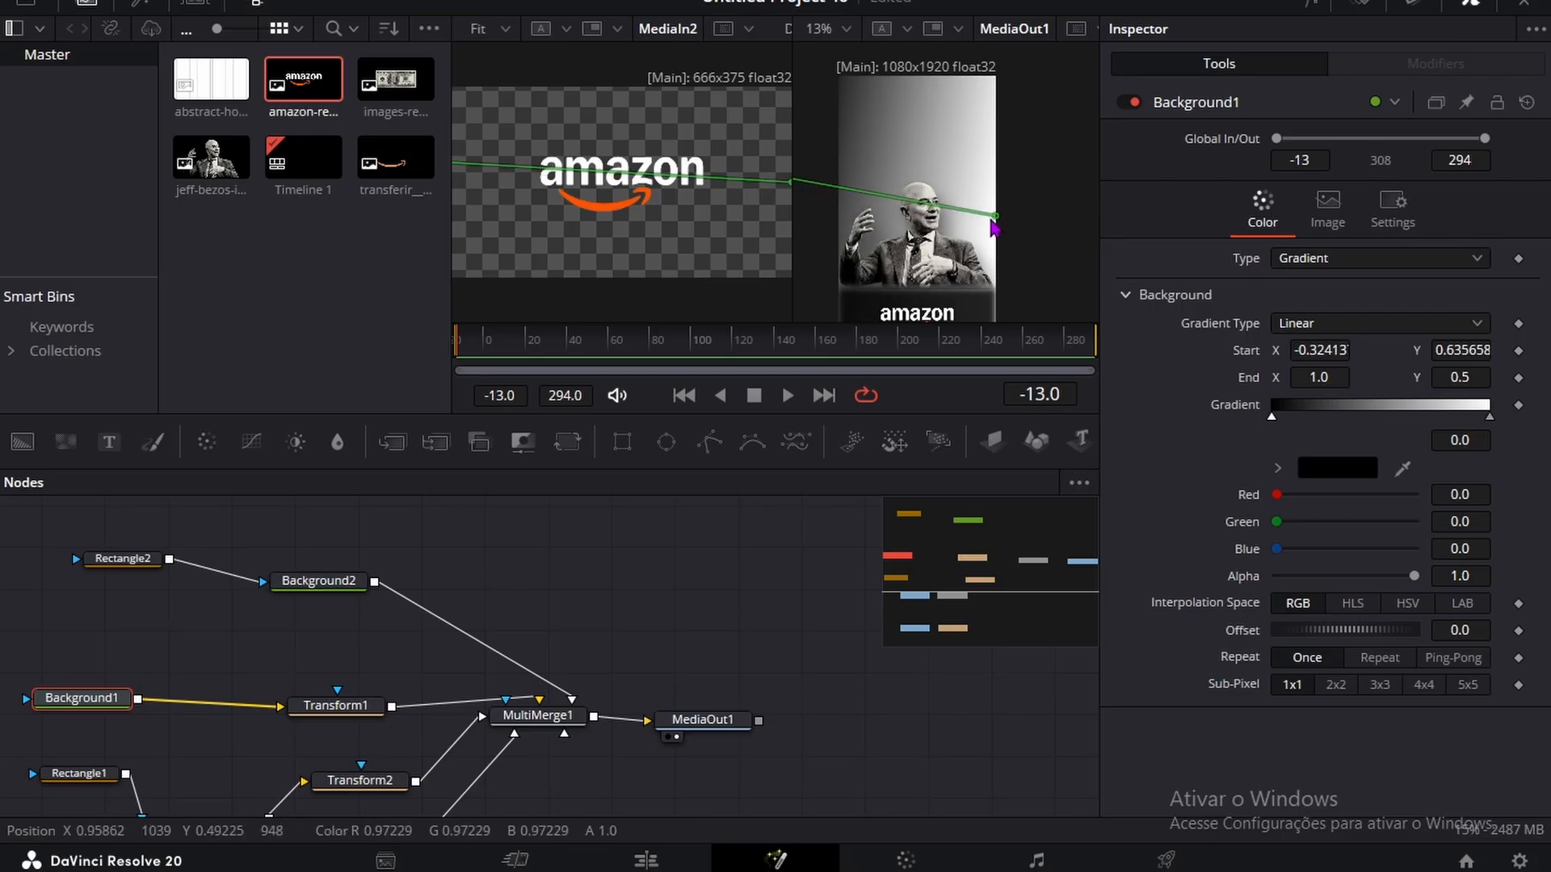
drag(994, 216, 1019, 88)
Step: Lighten the black stop of Background1's gradient to dark grey #232323
double_click(1490, 418)
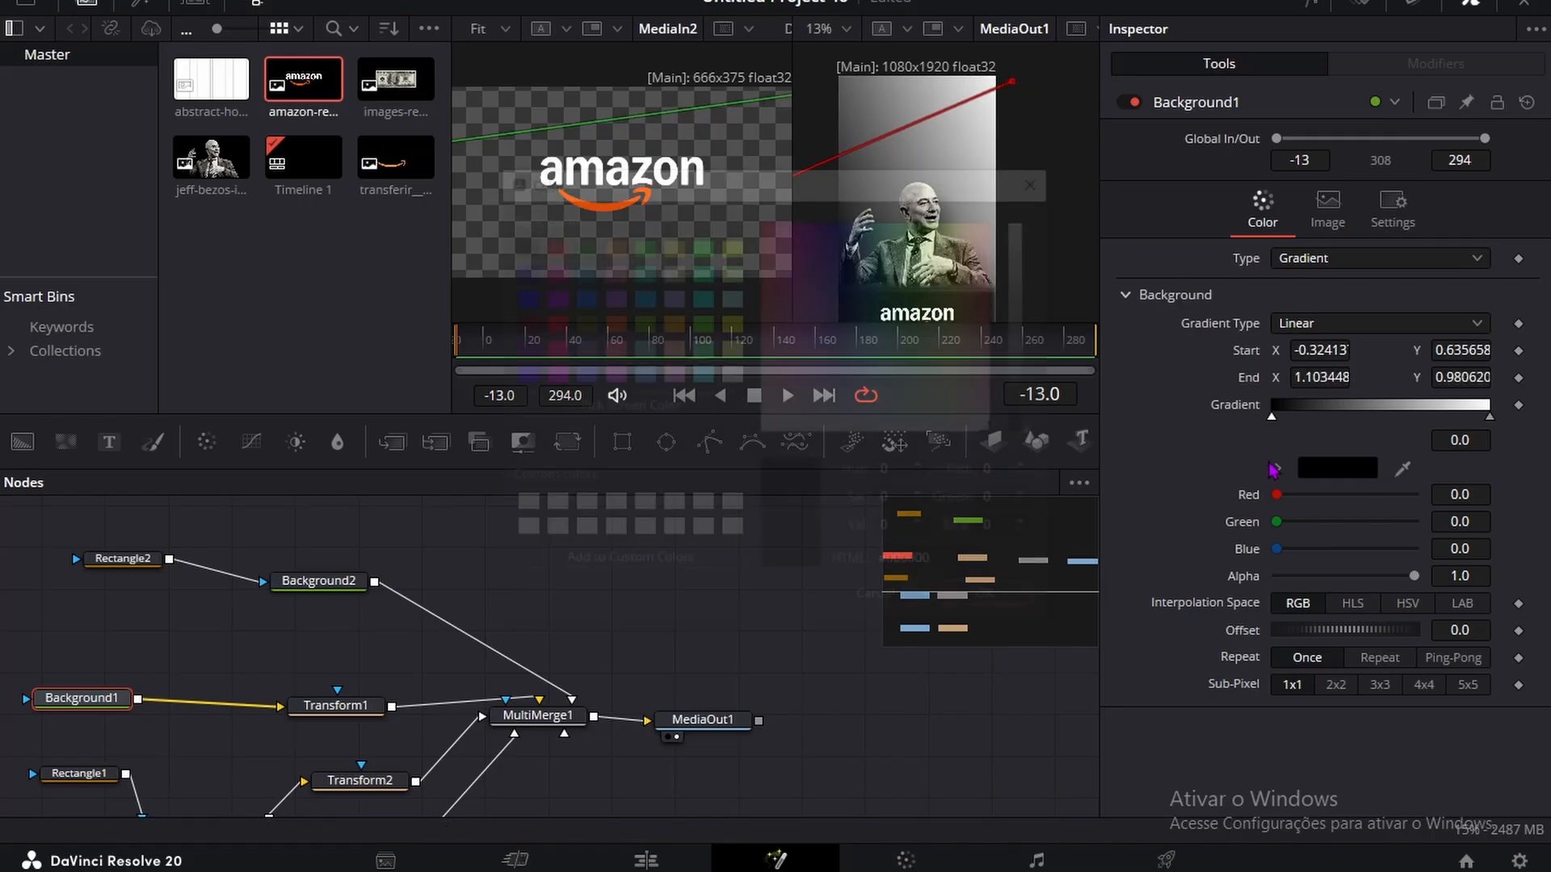
drag(1047, 432, 1042, 411)
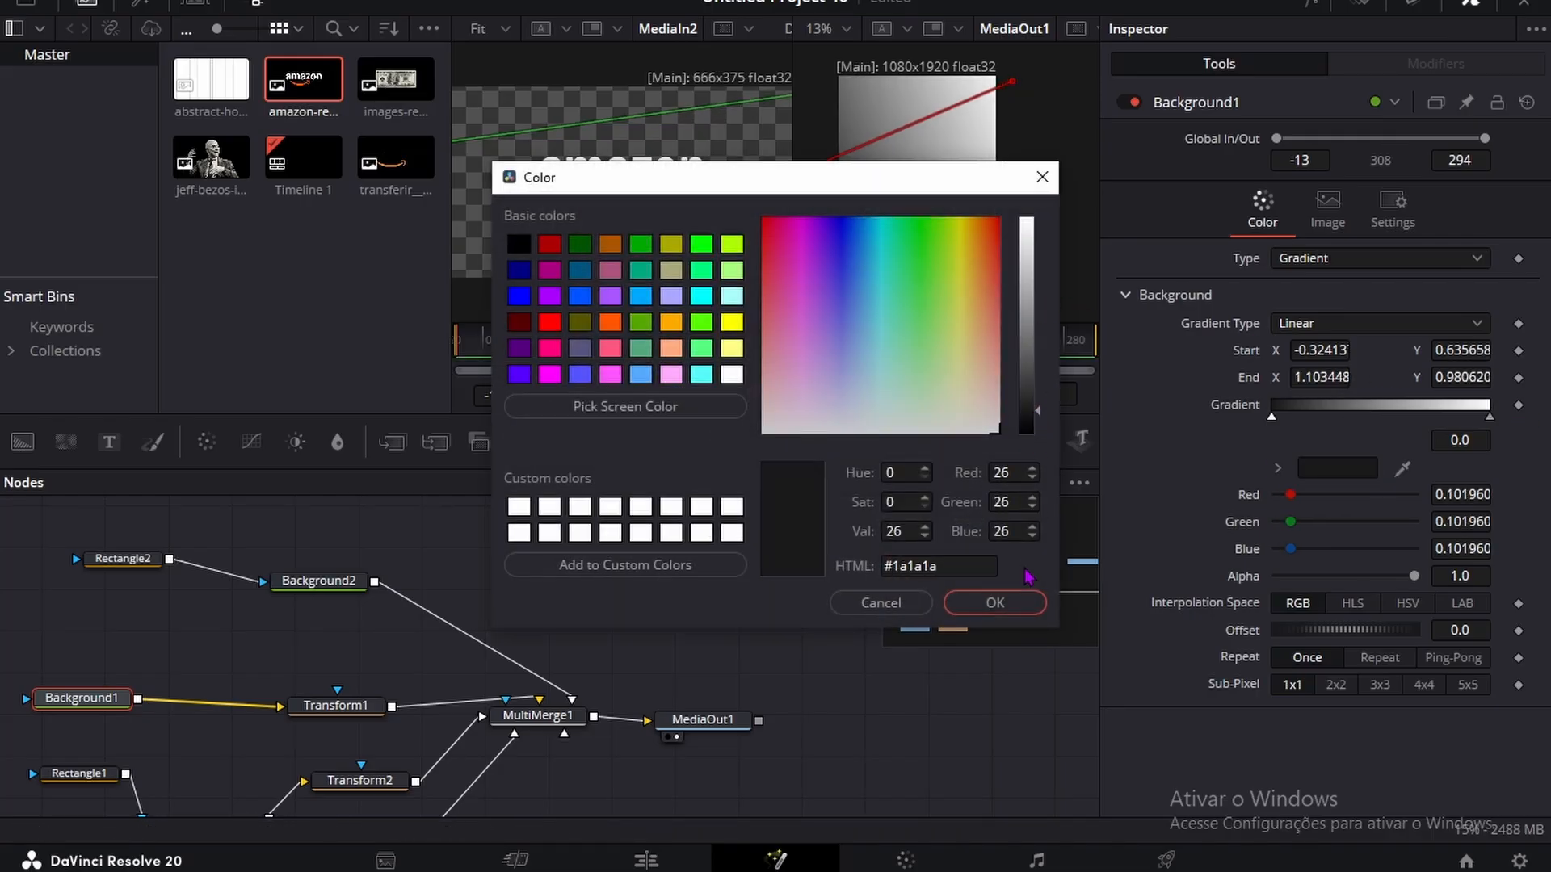
click(1015, 610)
click(835, 710)
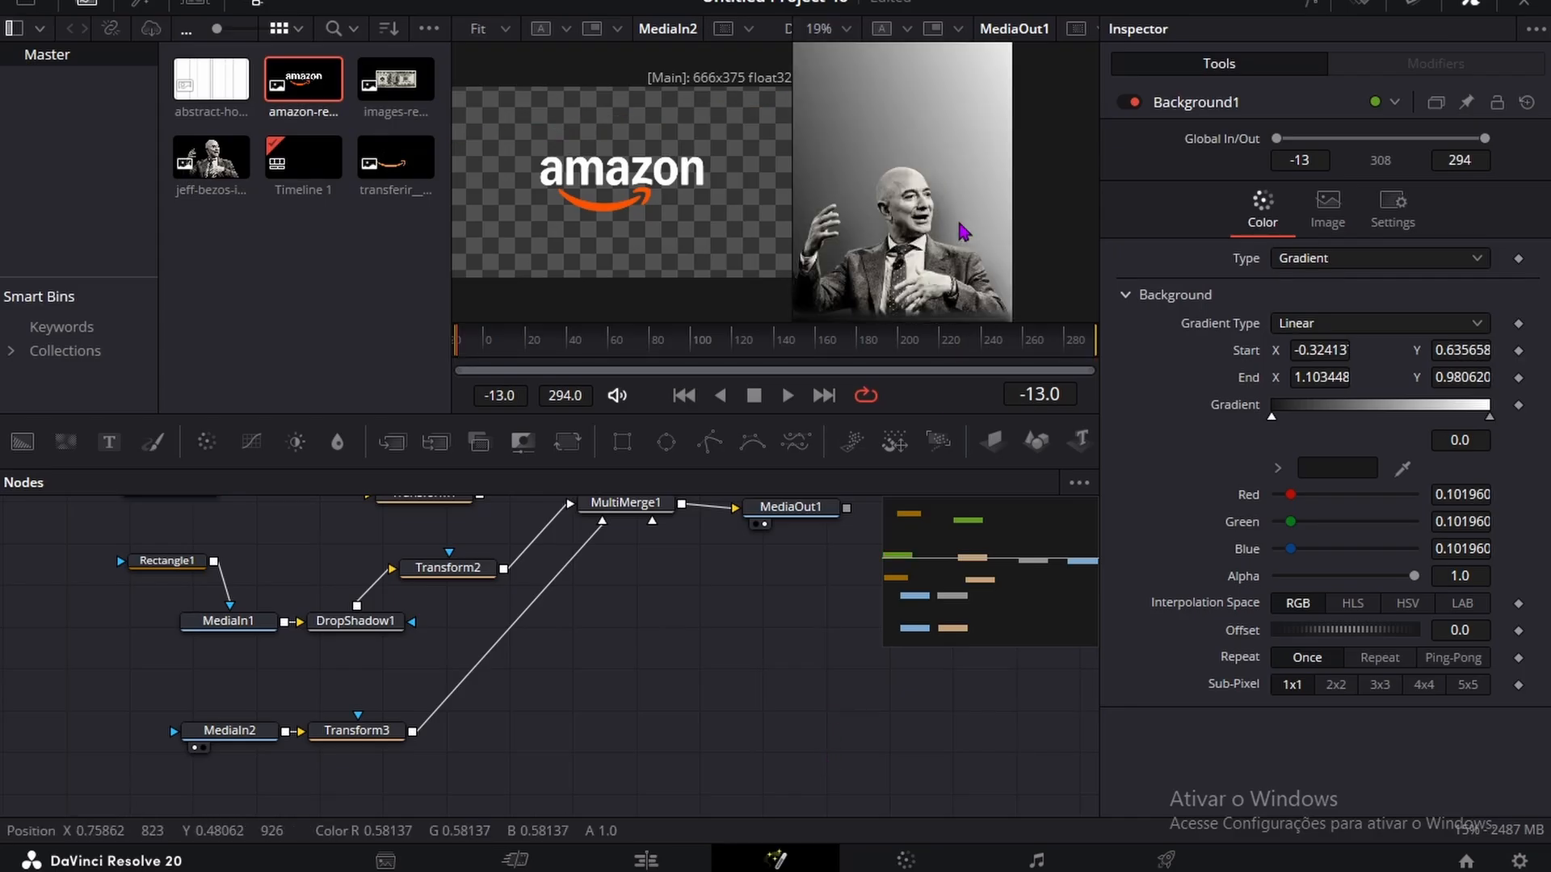
click(1325, 471)
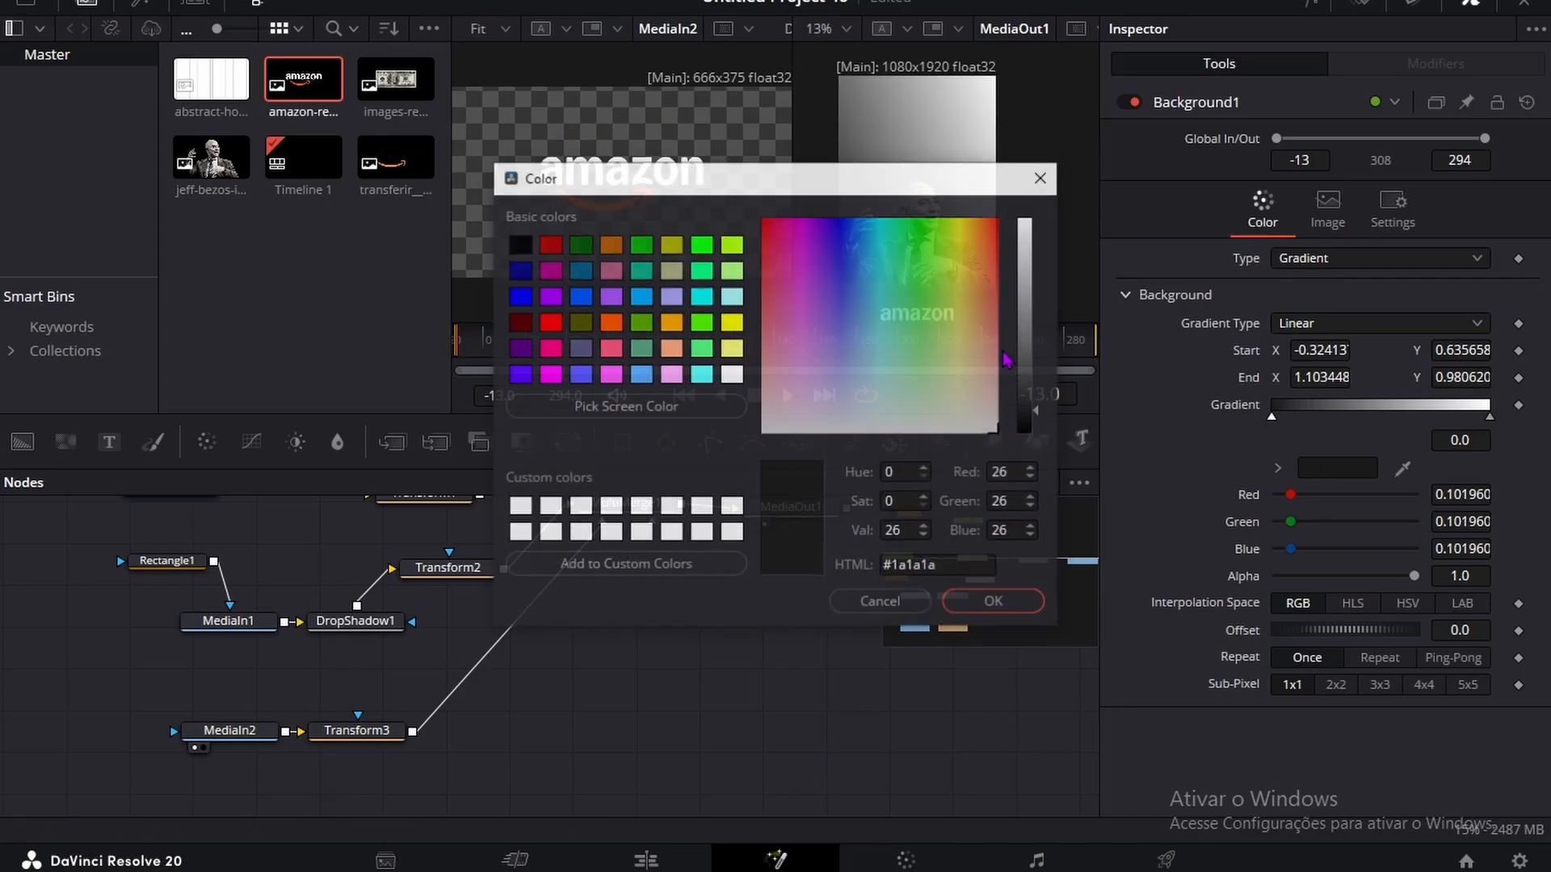
click(1038, 413)
drag(1037, 411, 1036, 407)
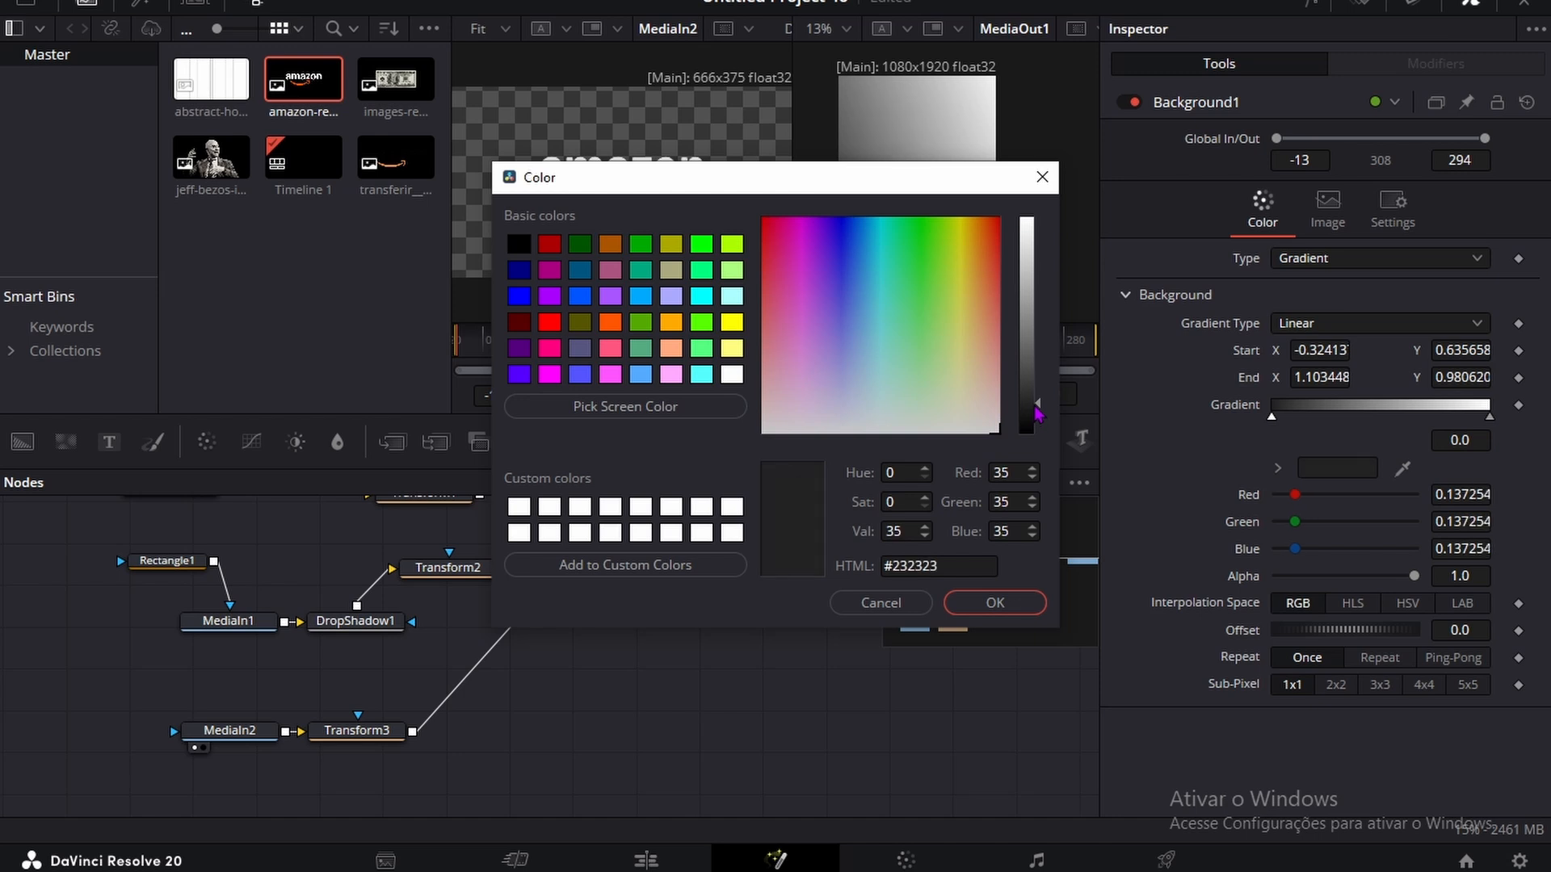
click(1017, 606)
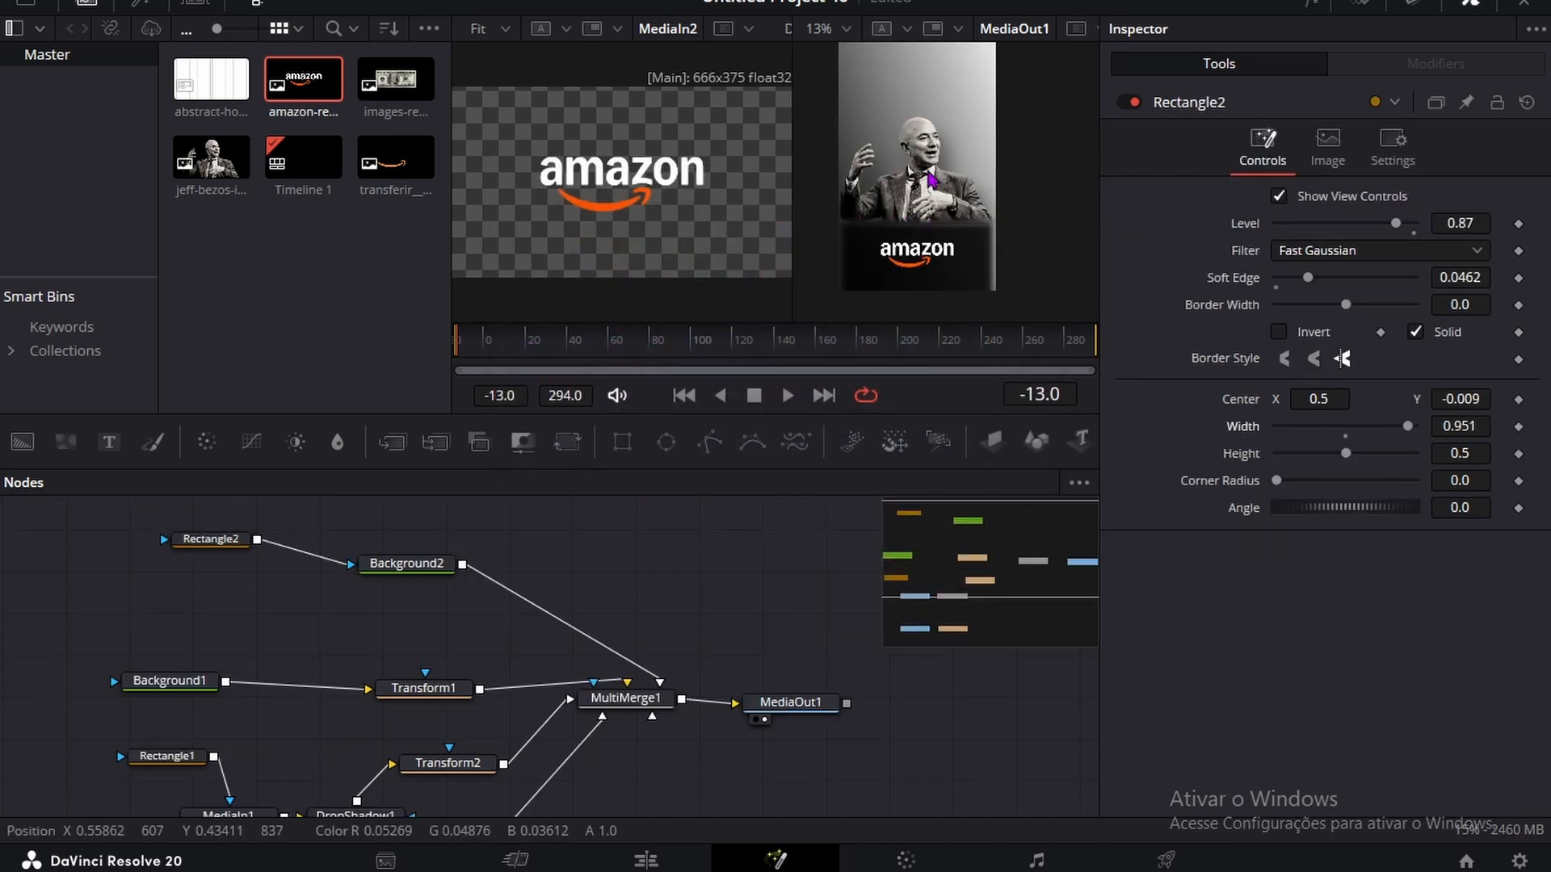
Step: Add a Text node below MediaIn2 in the node graph and enter the text "YOU DO'"
scroll(929, 179, up, 2)
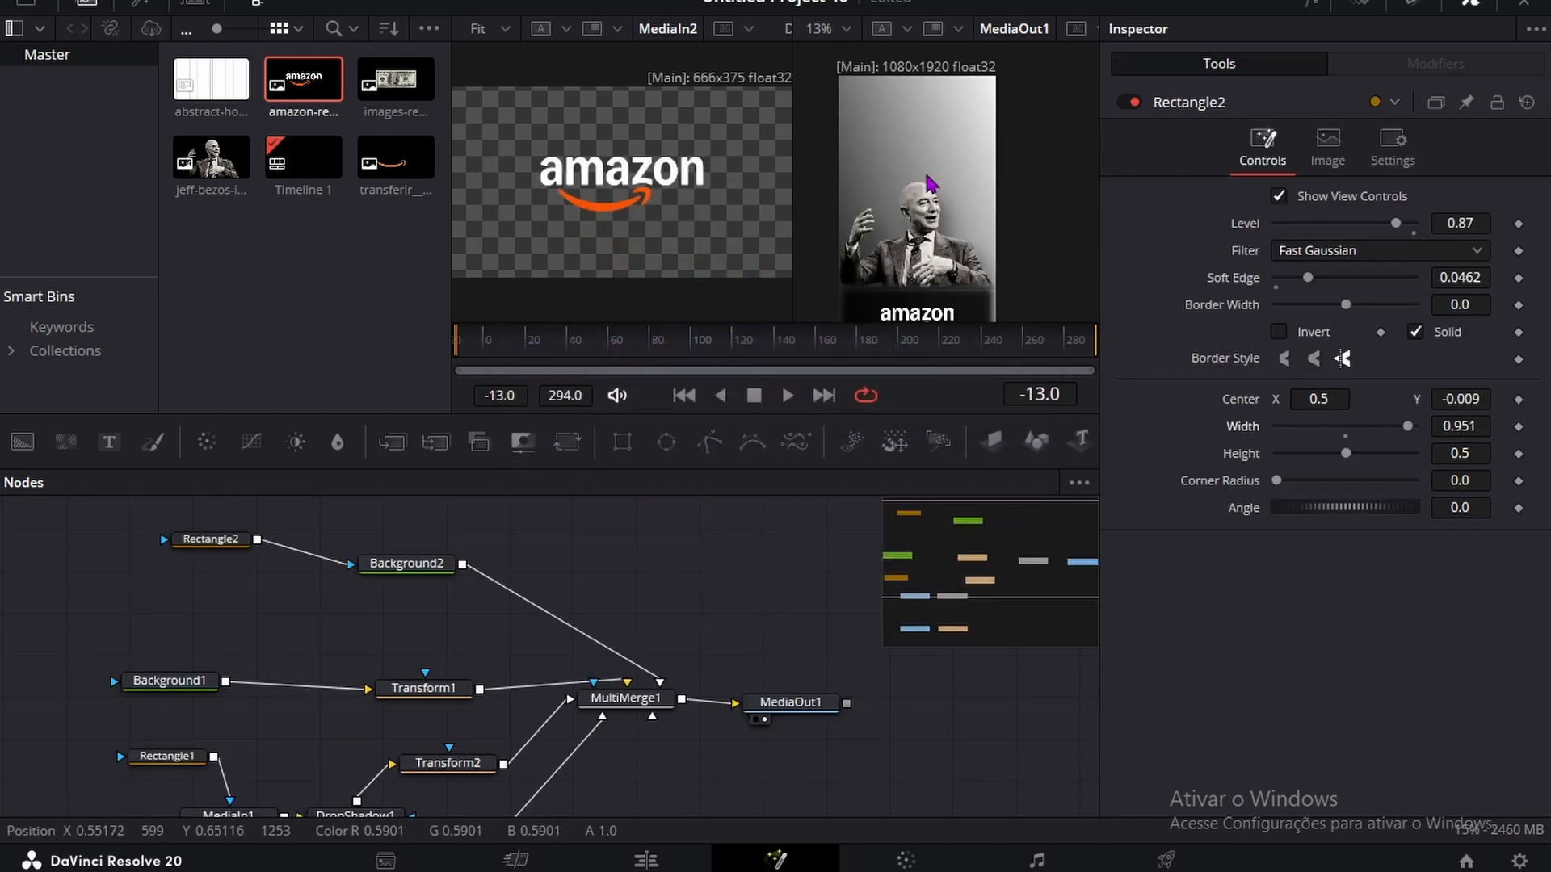
scroll(162, 651, down, 6)
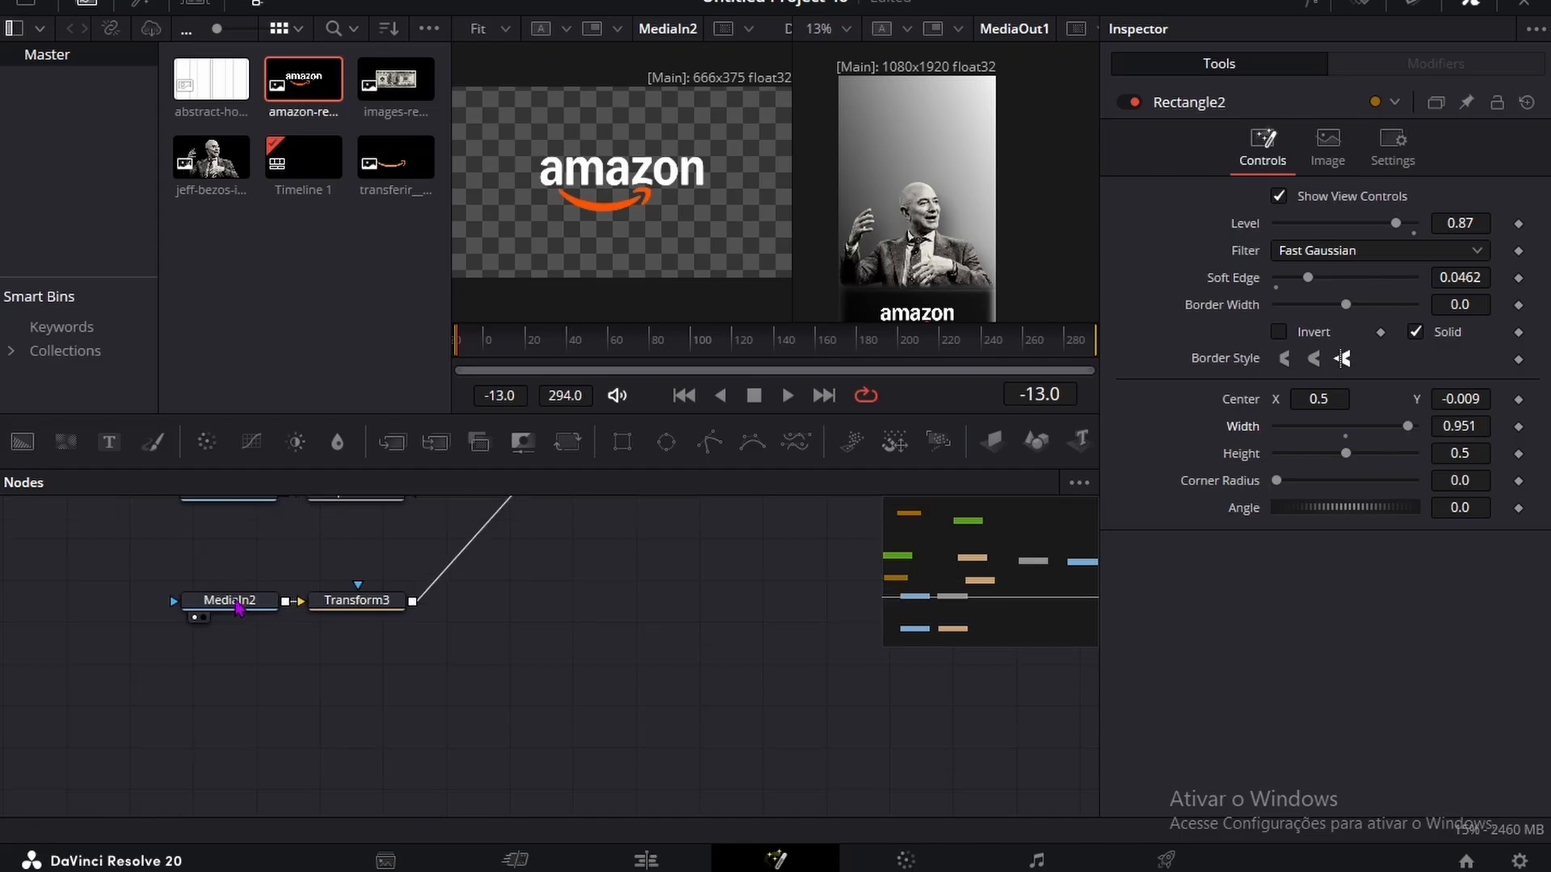
drag(125, 443, 291, 708)
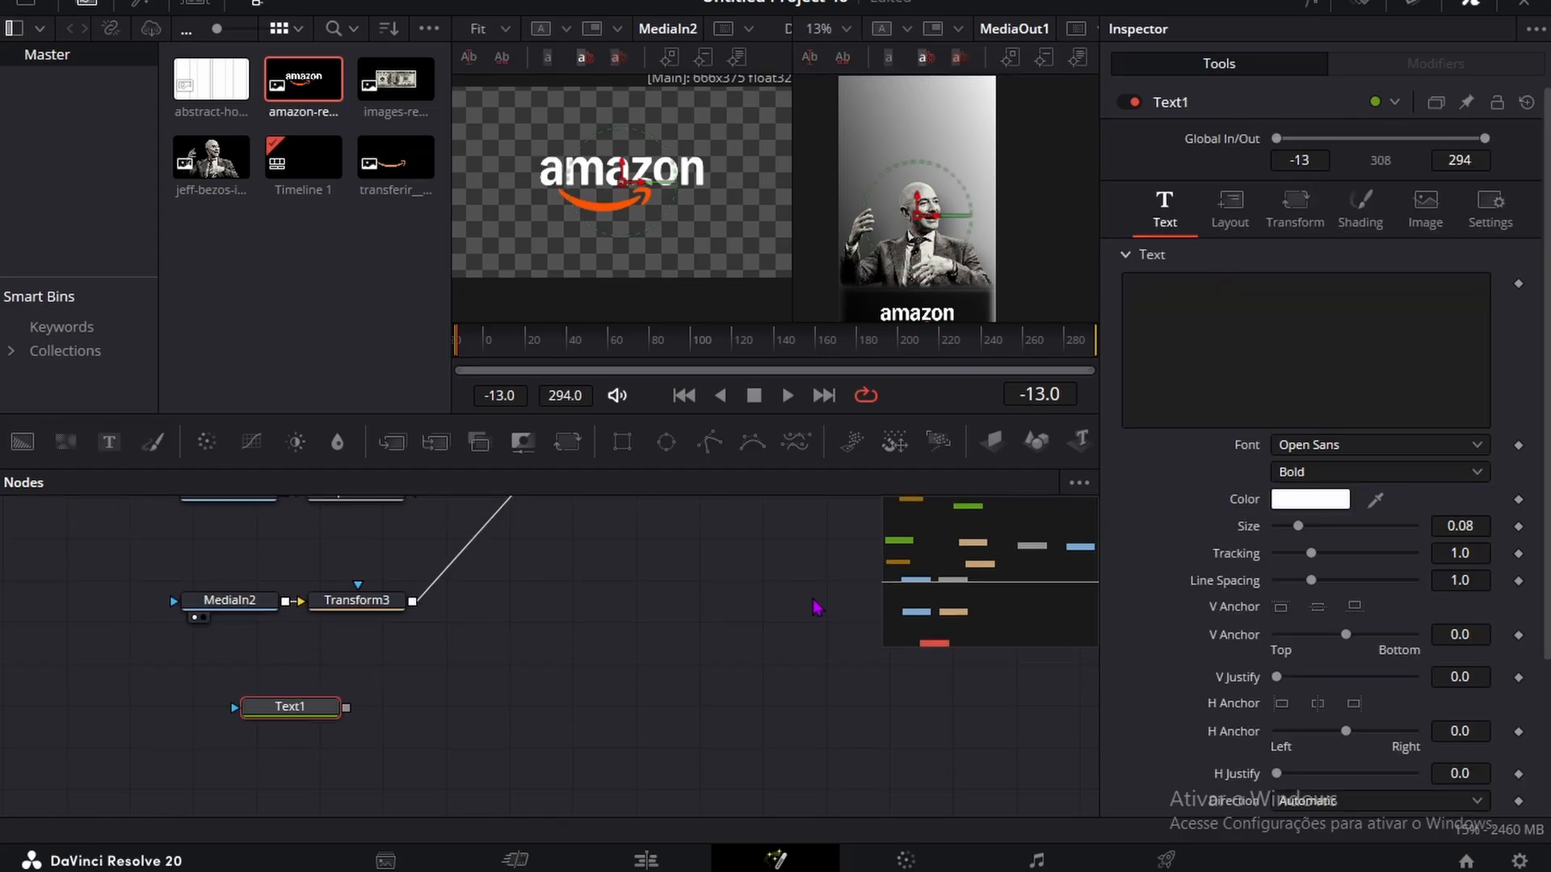
click(1196, 334)
text(YOU DO')
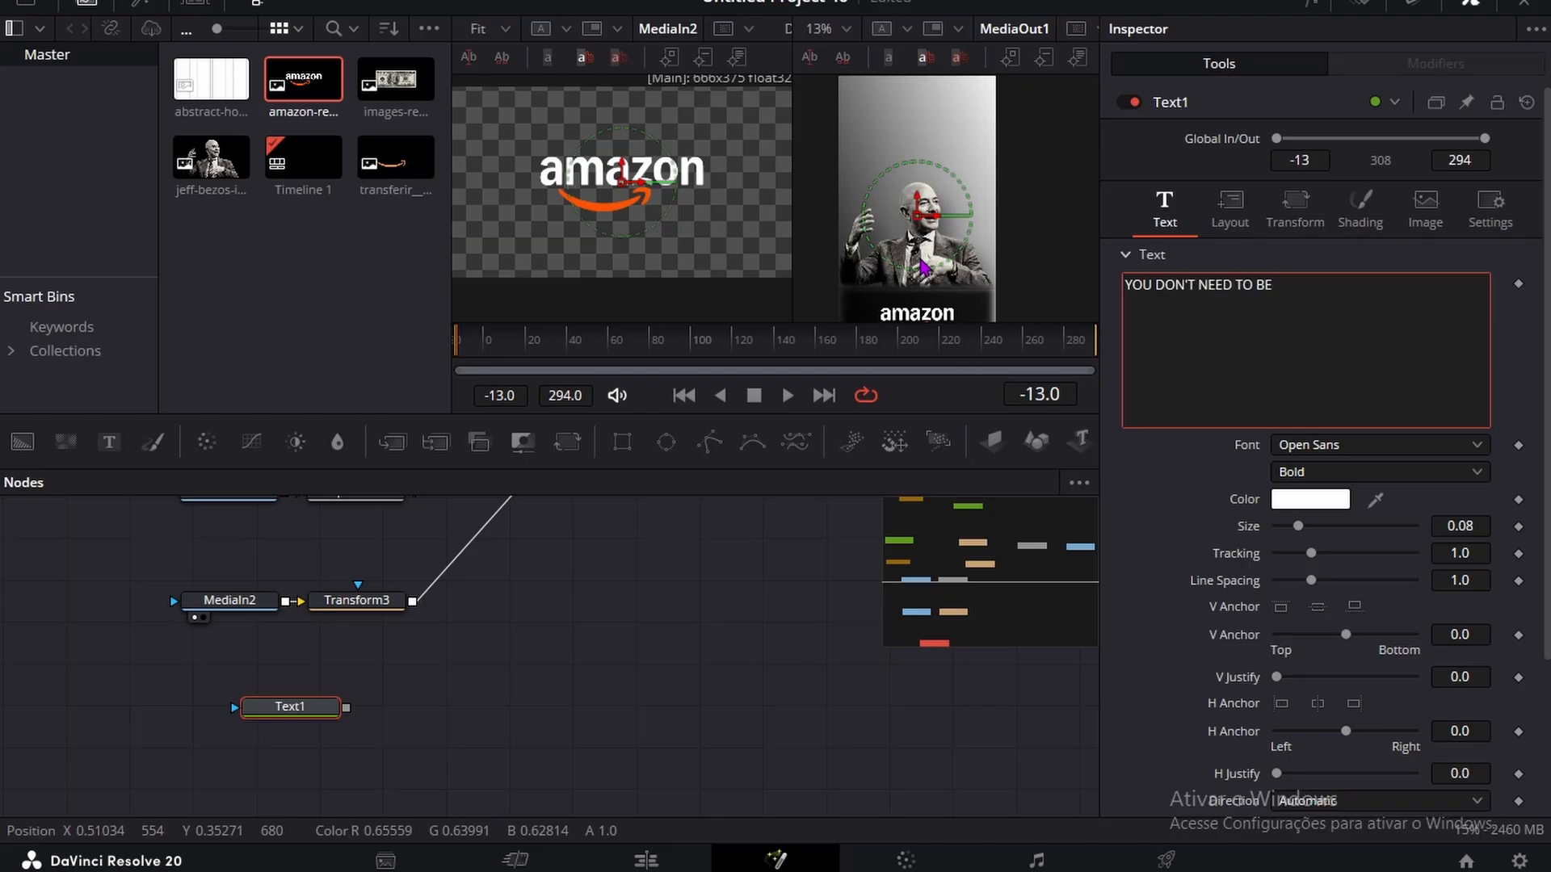
Step: Add a Transform node after Text1 in the node graph
click(317, 710)
key(space)
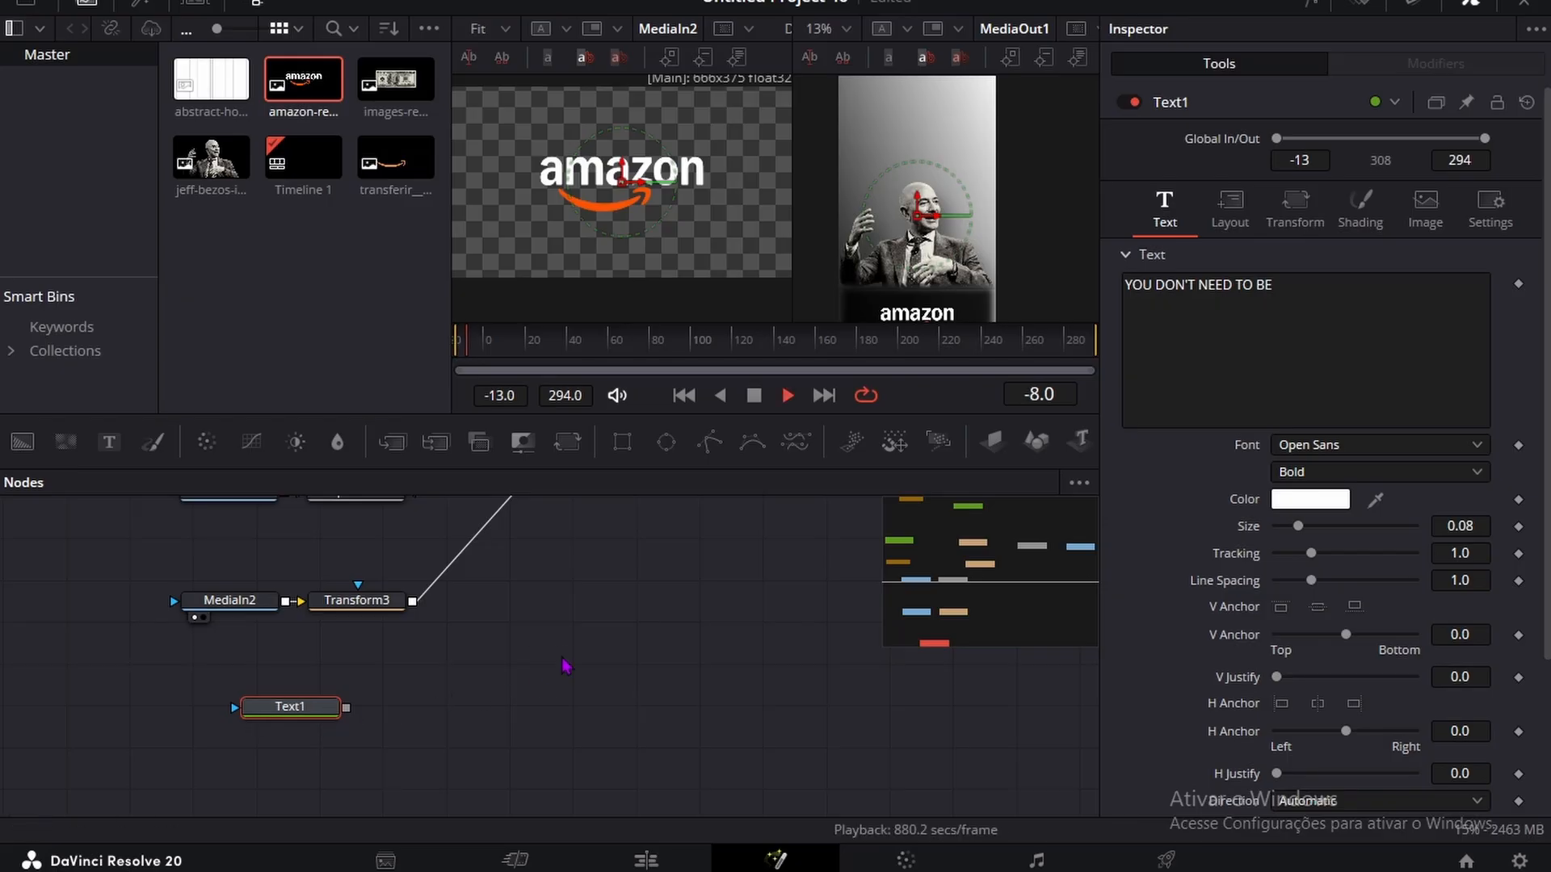
key(shift+space)
text(Transform)
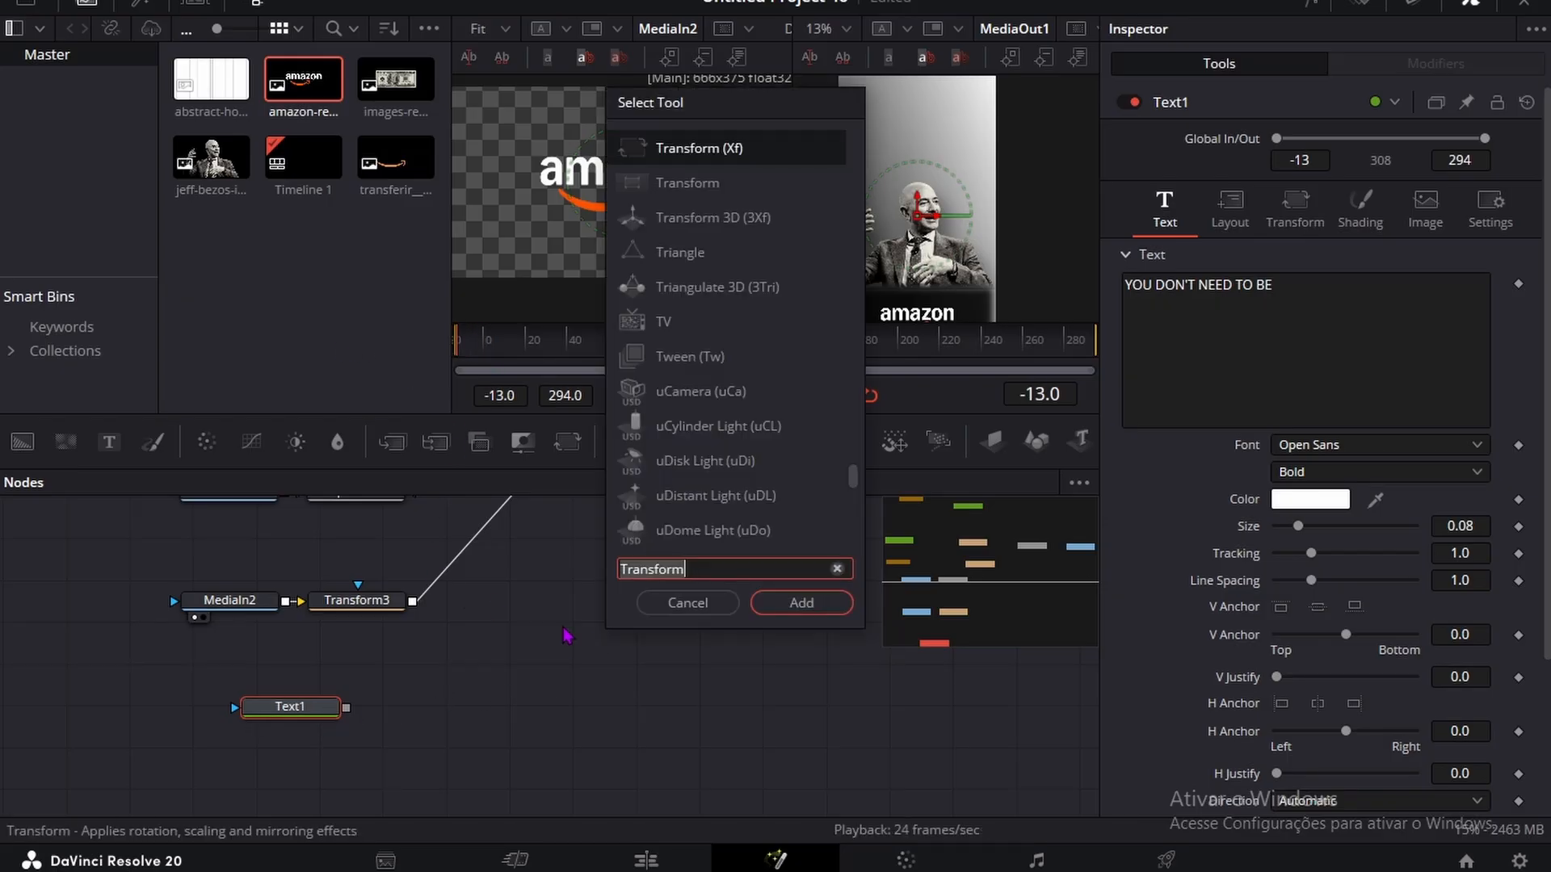
click(803, 602)
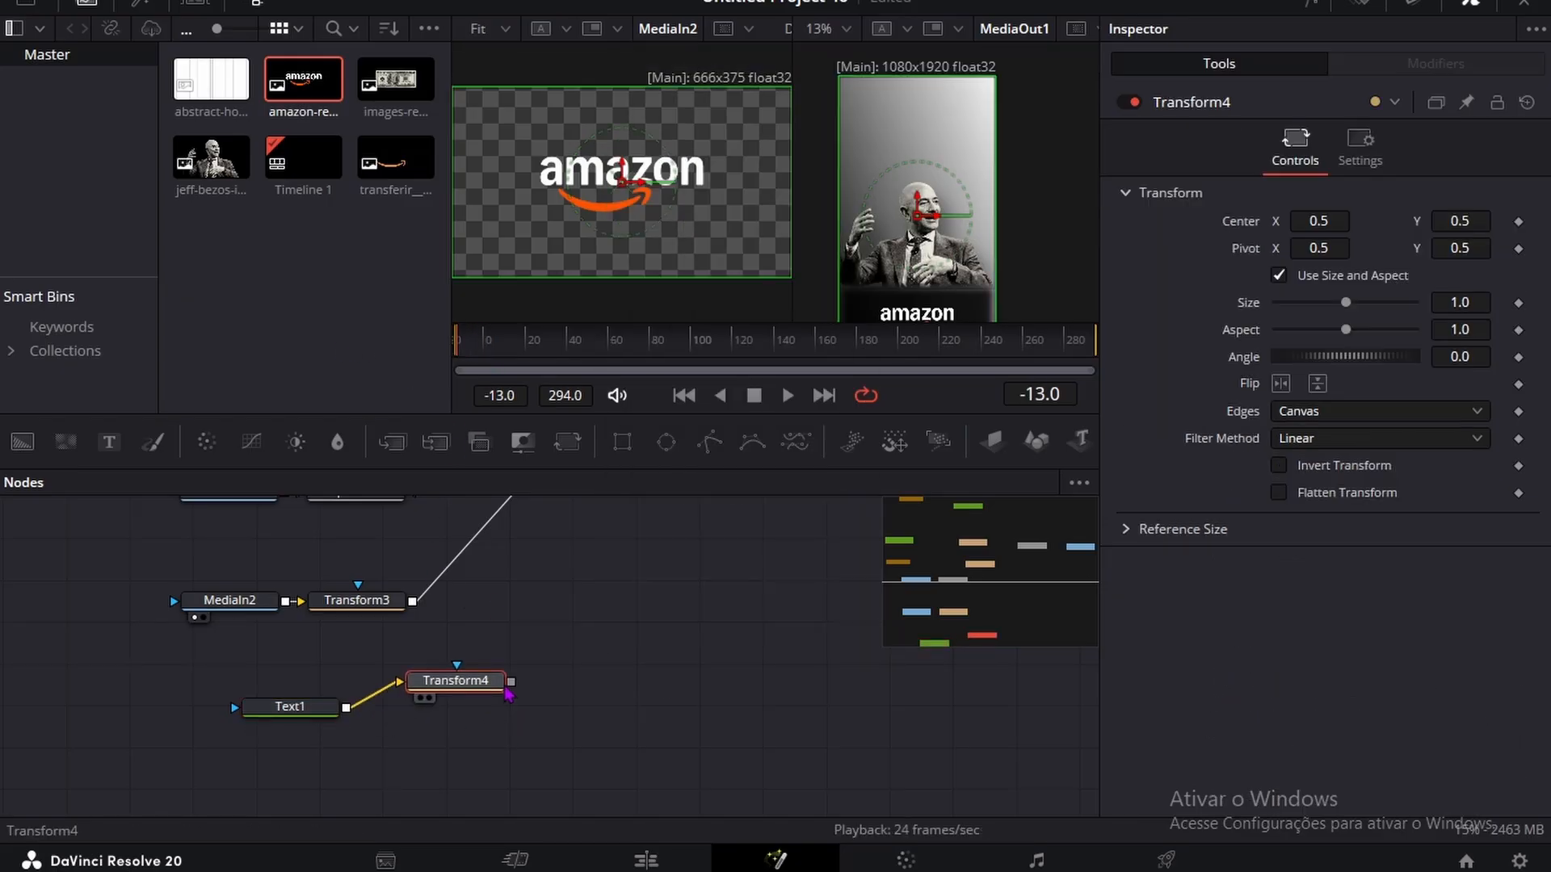
Step: Connect Transform4's output to MultiMerge1 and set Transform4's center Y to 0.74 and size to 1.135
scroll(512, 696, up, 5)
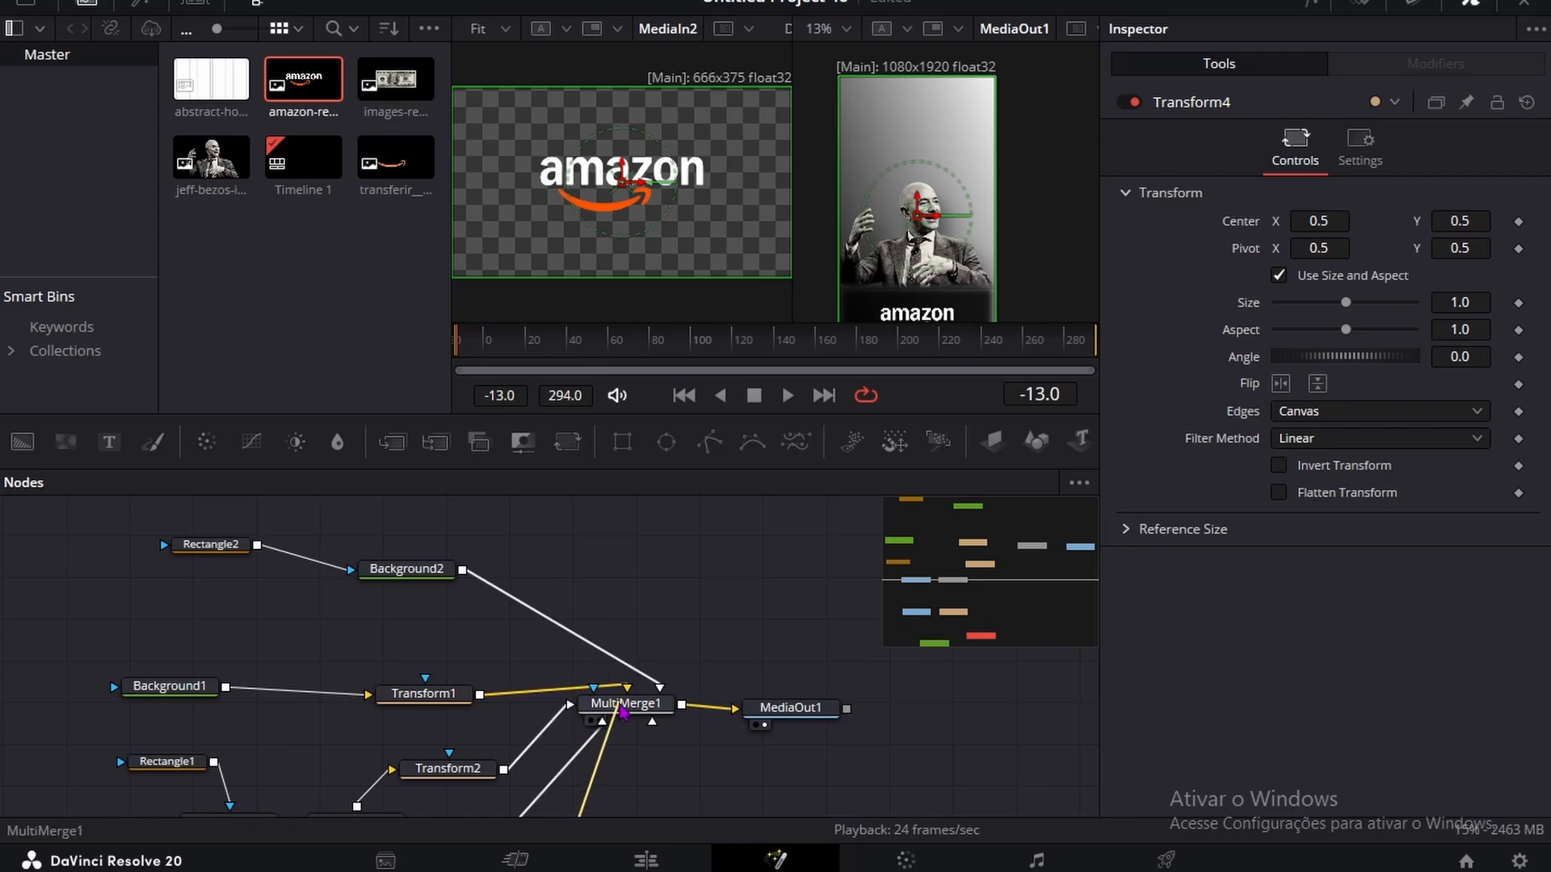
scroll(506, 621, down, 6)
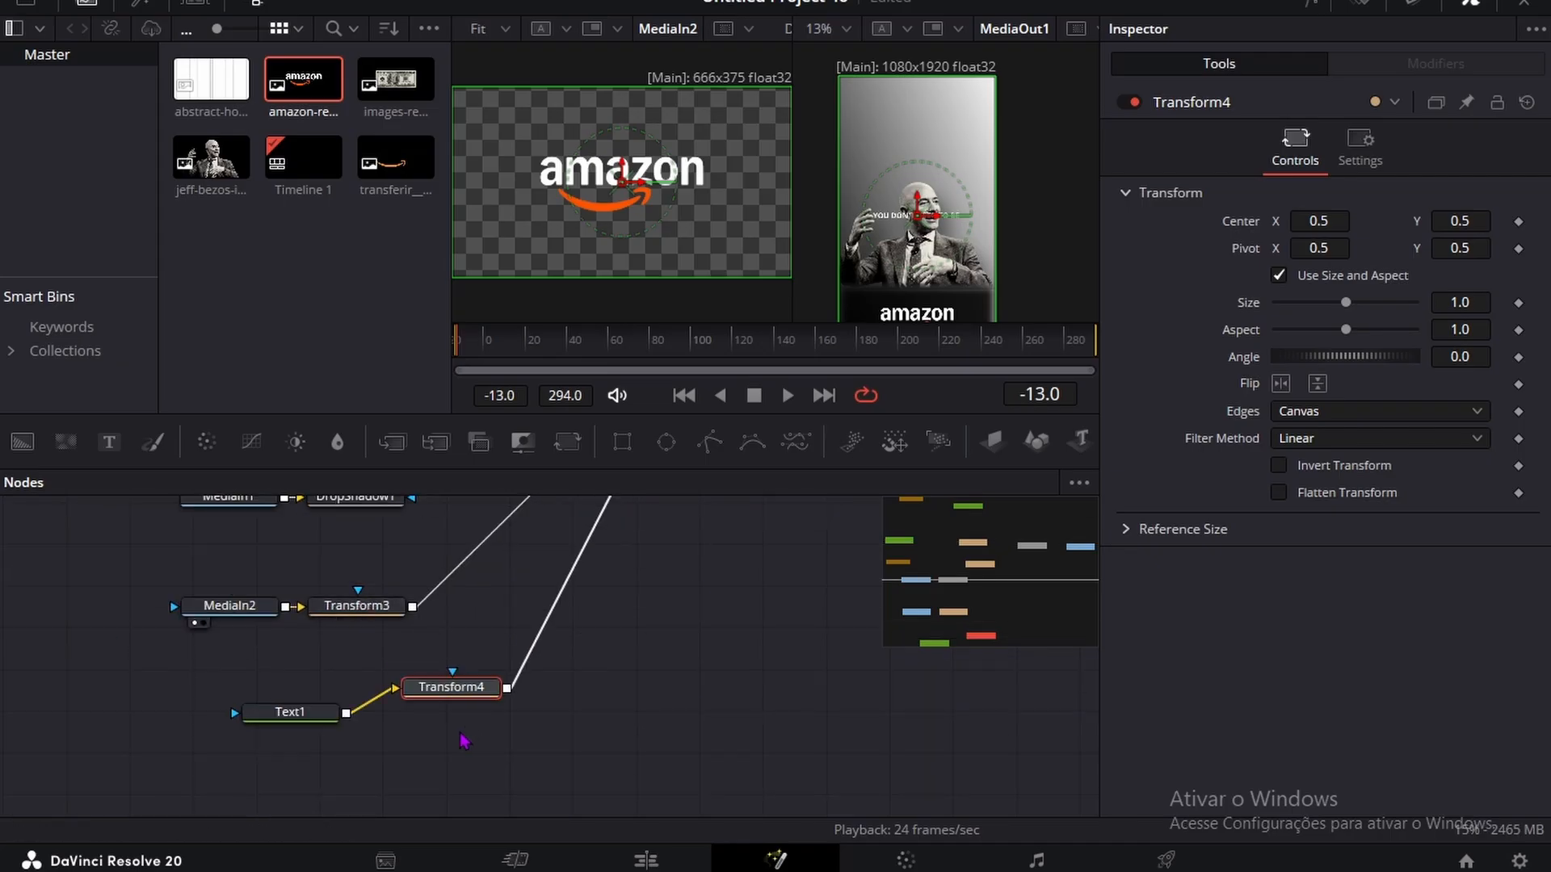
drag(1469, 222, 1489, 225)
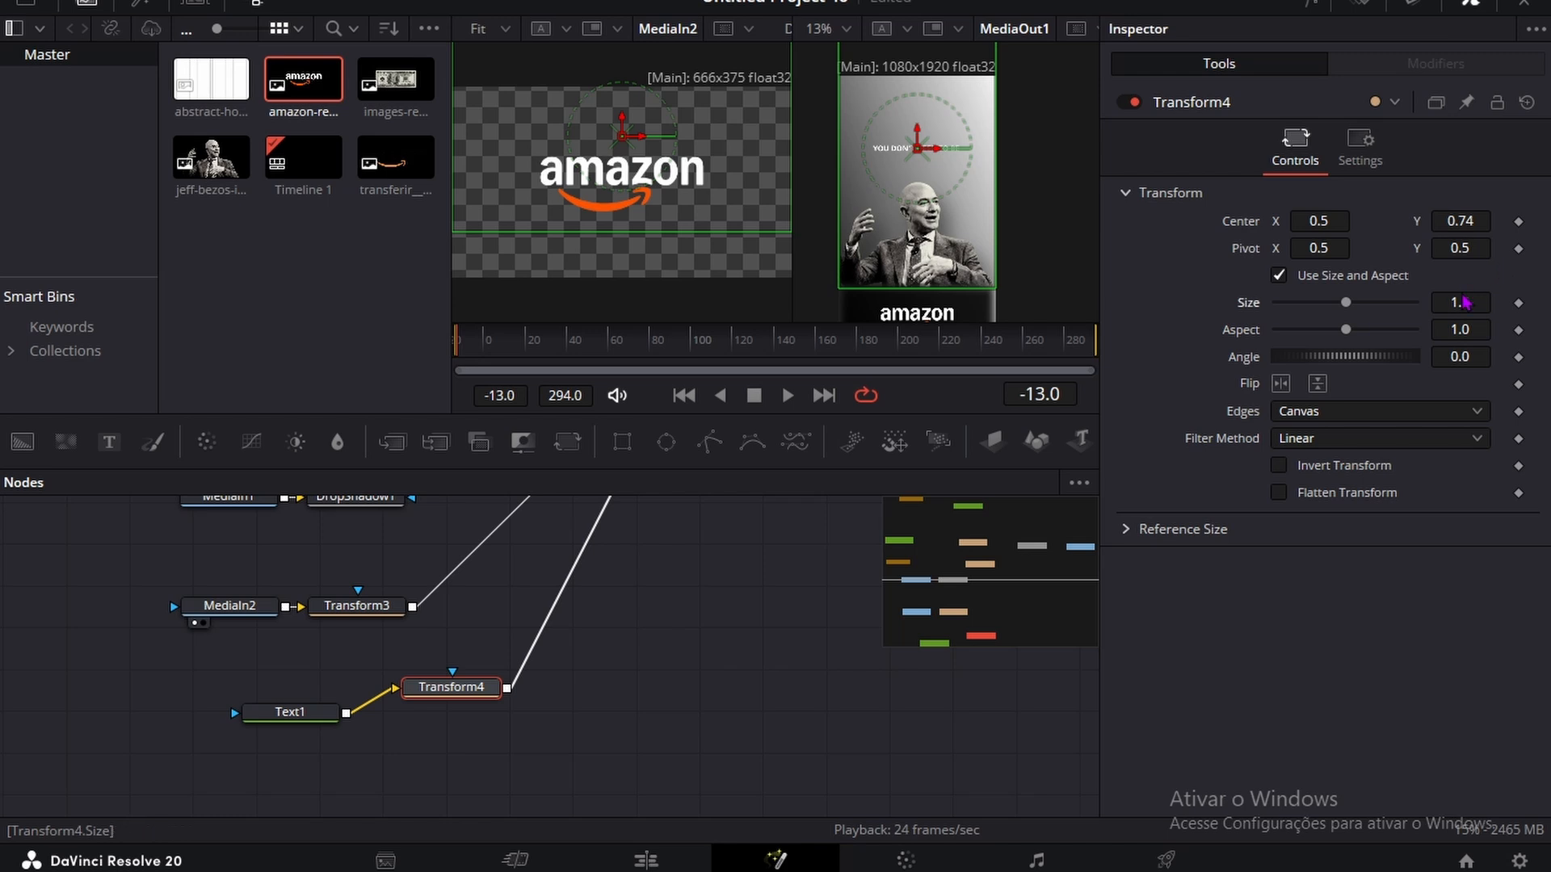
drag(1460, 303, 1503, 303)
Step: Change Text1's font to Sora Bold
click(326, 729)
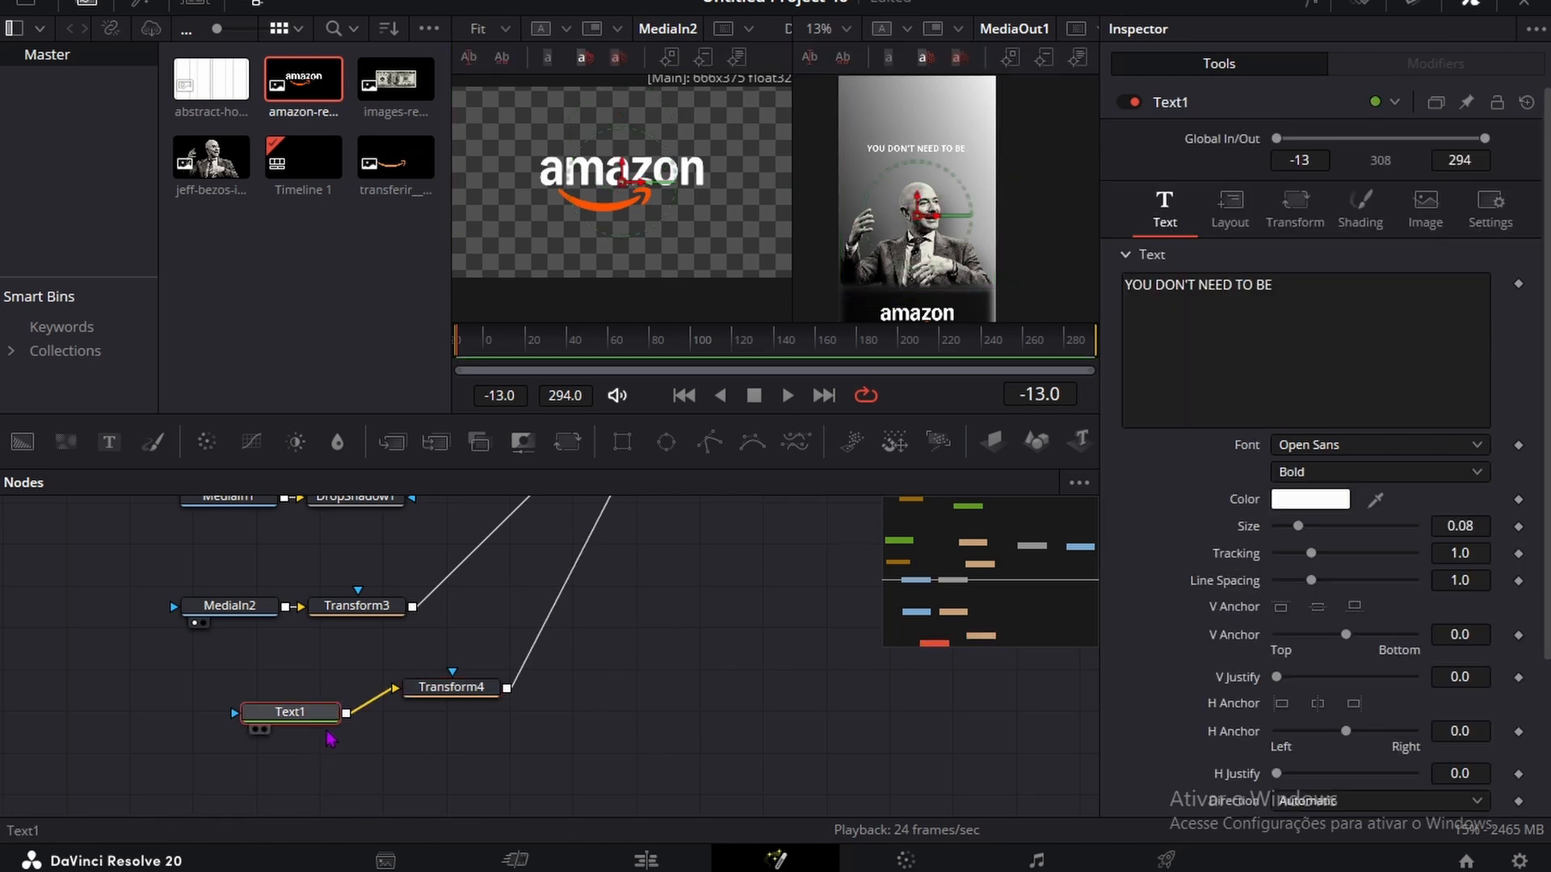
click(1333, 446)
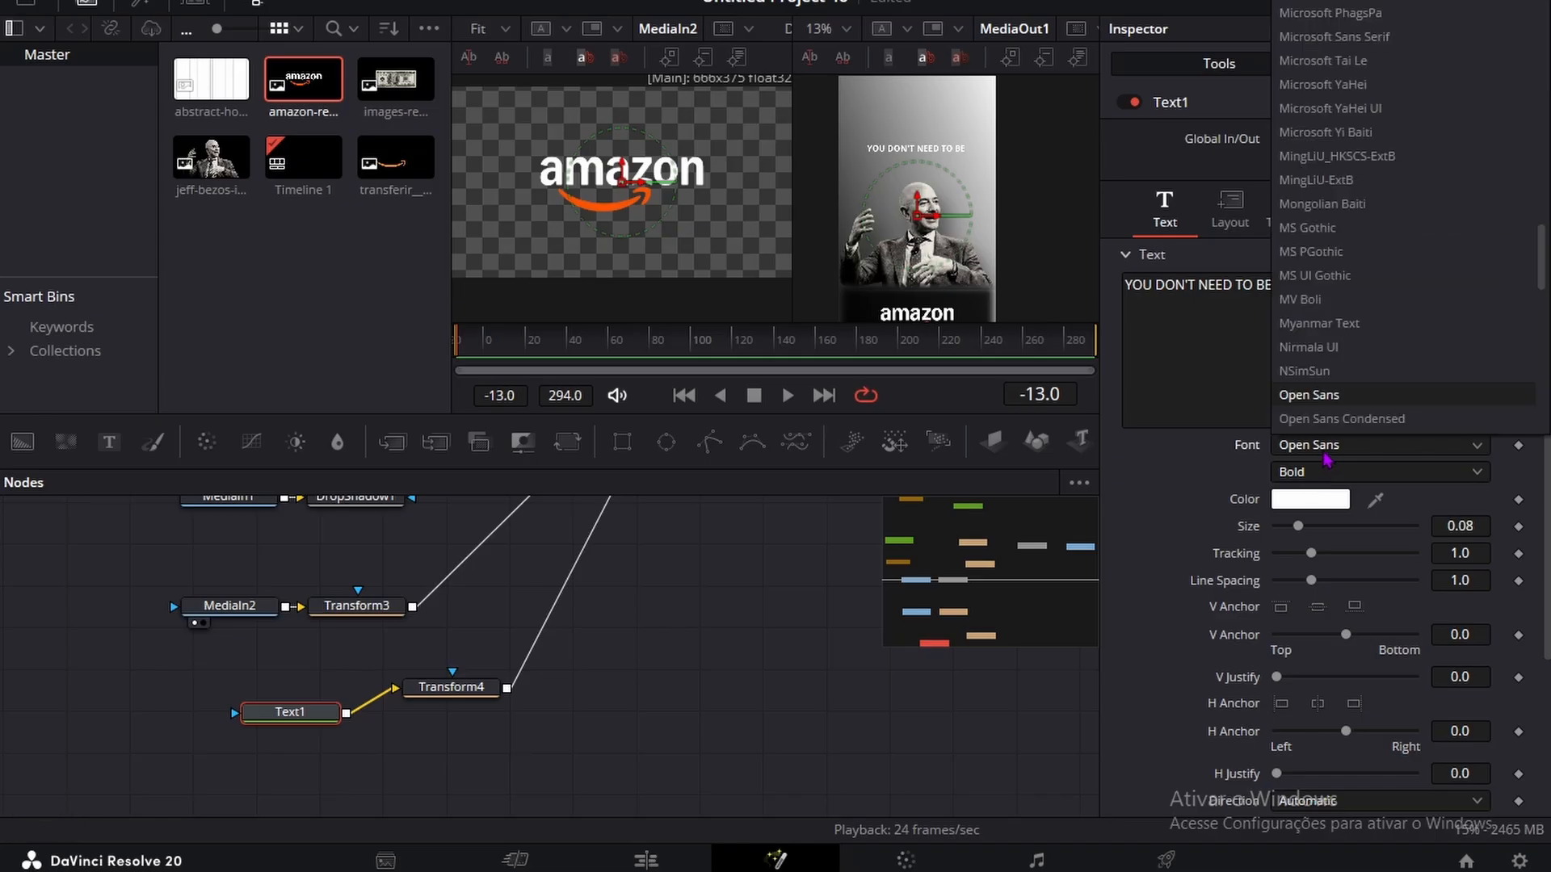
scroll(1381, 188, down, 8)
scroll(1381, 189, down, 3)
scroll(1373, 161, up, 4)
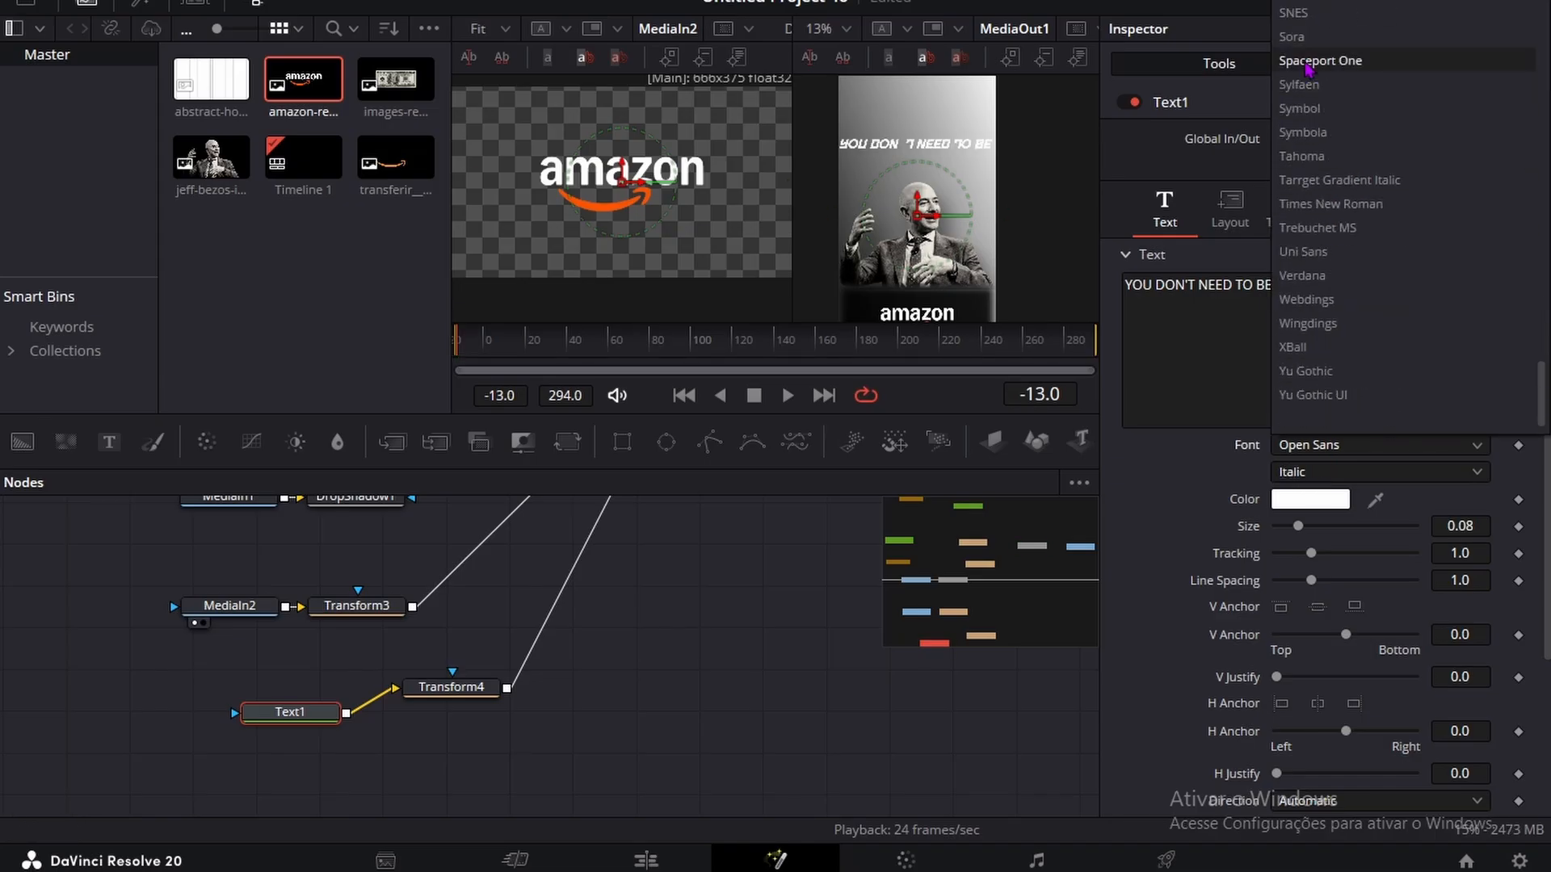
click(1319, 97)
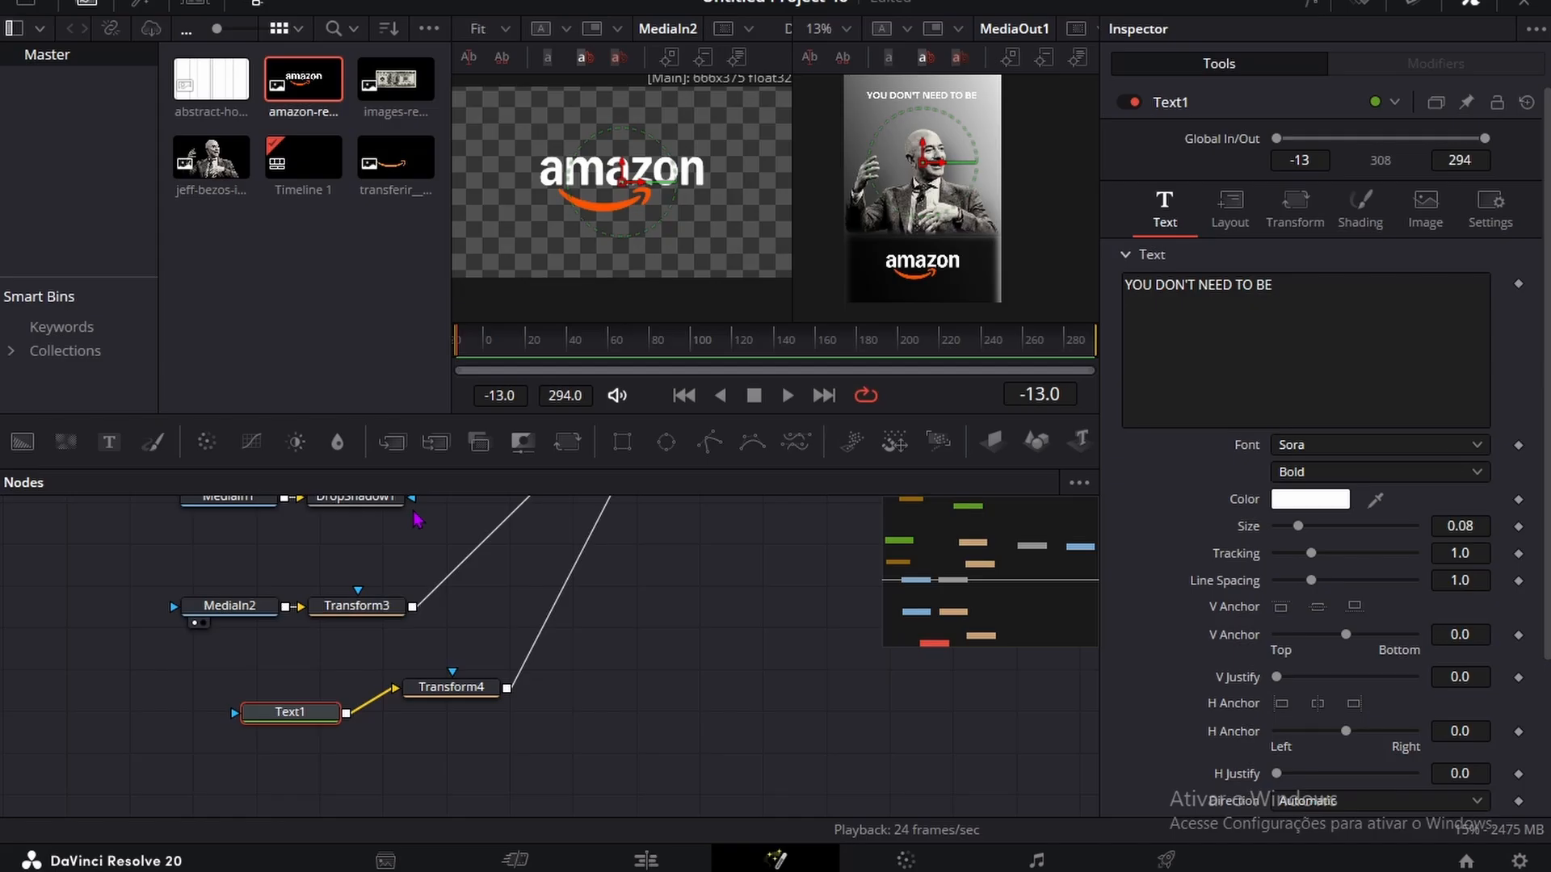
click(315, 767)
key(ctrl+v)
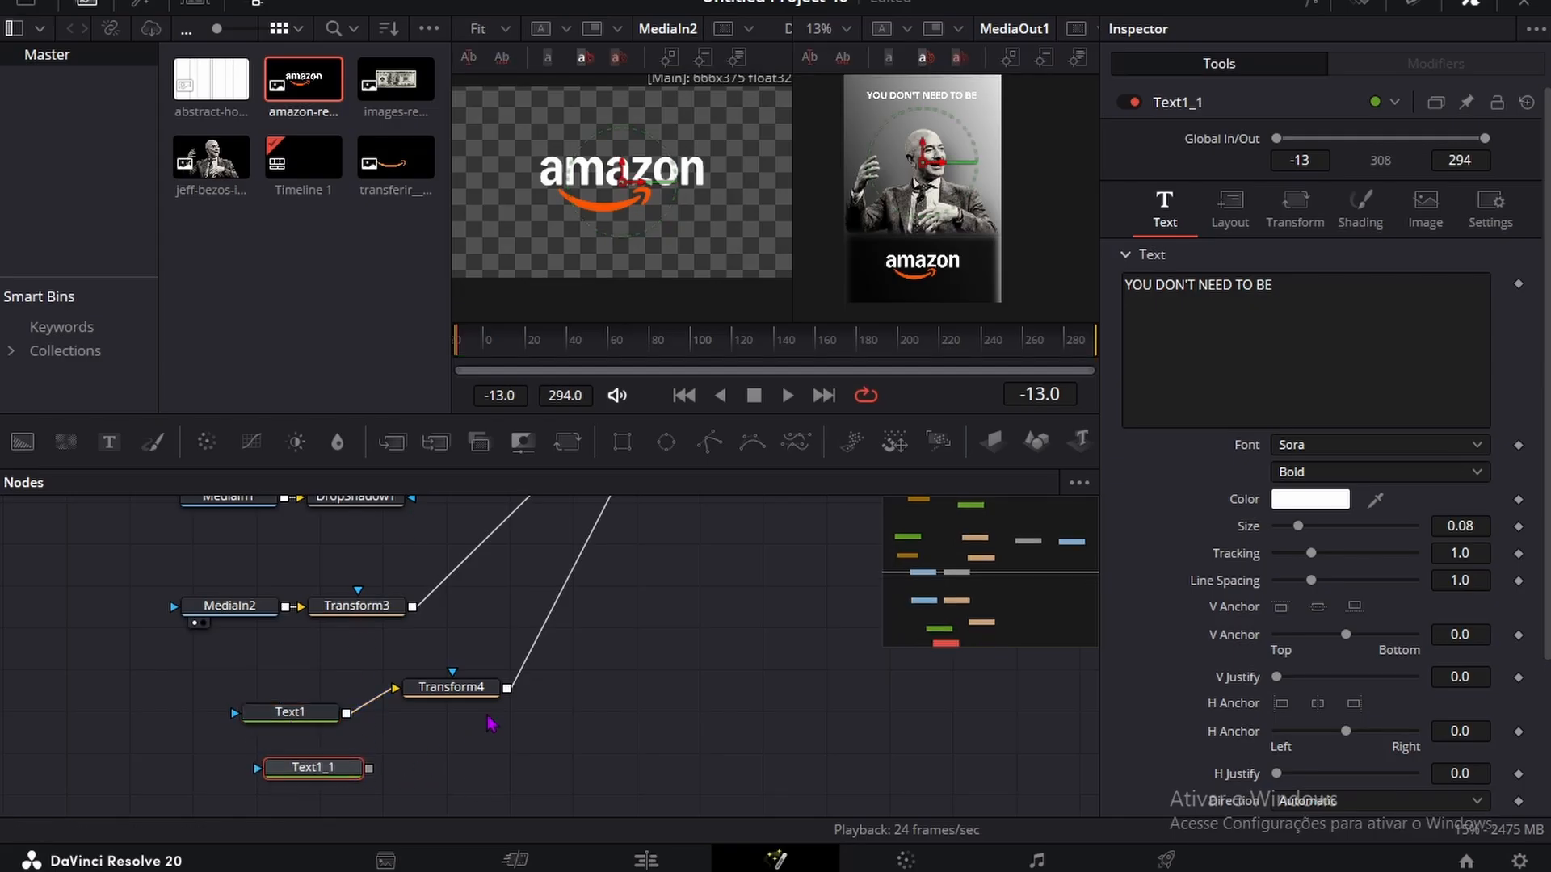
key(ctrl+z)
Step: Duplicate the Text1 and Transform4 nodes together and place the copies just below the originals
drag(552, 734, 256, 680)
key(ctrl+c)
click(356, 787)
key(ctrl+v)
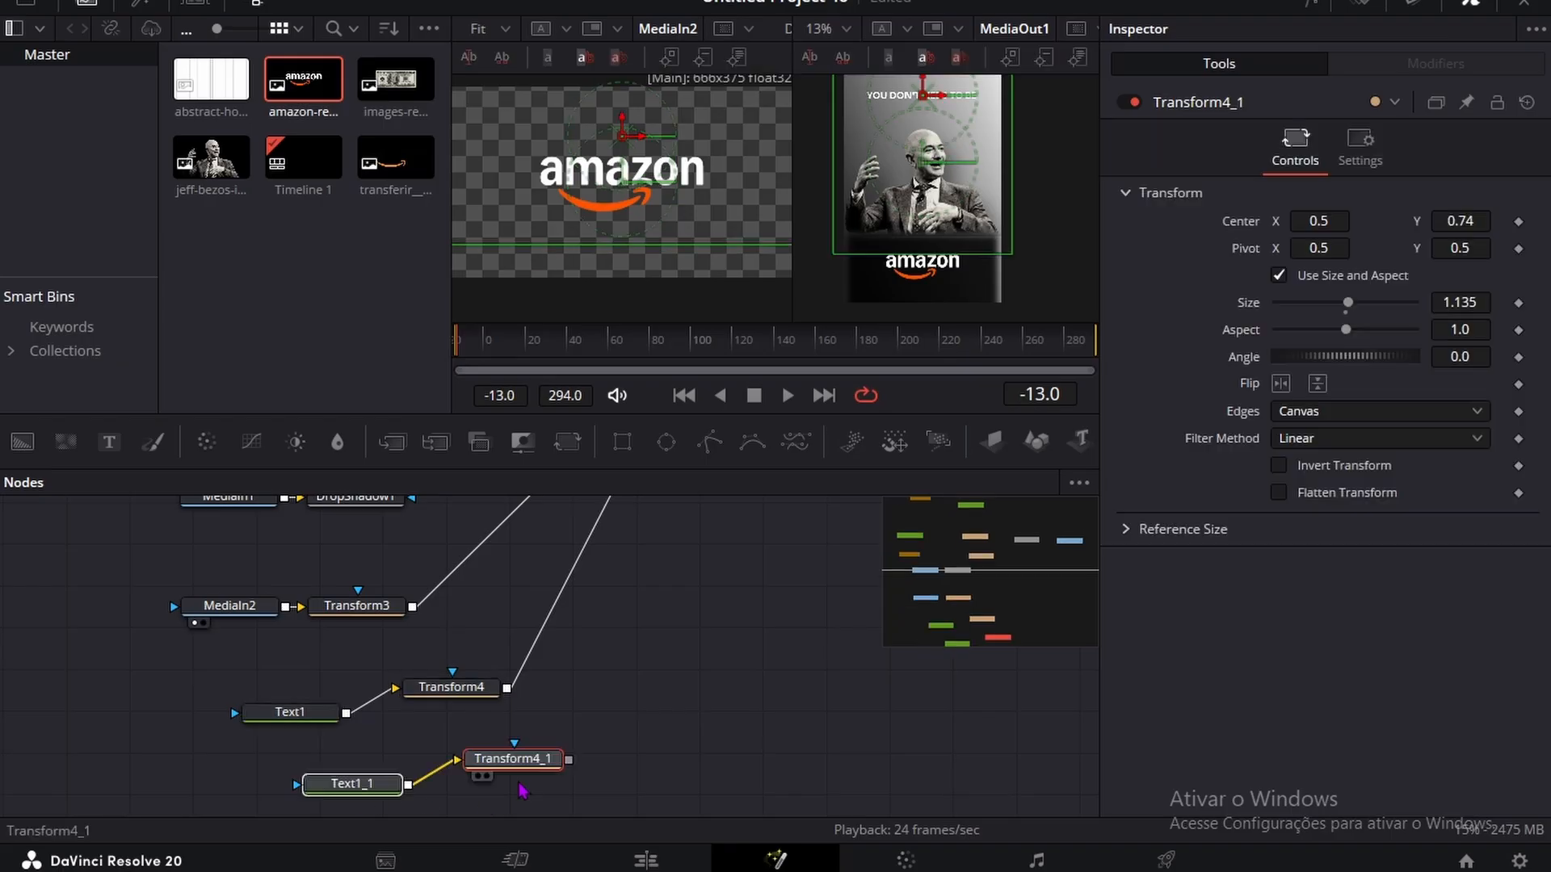
drag(557, 763, 510, 757)
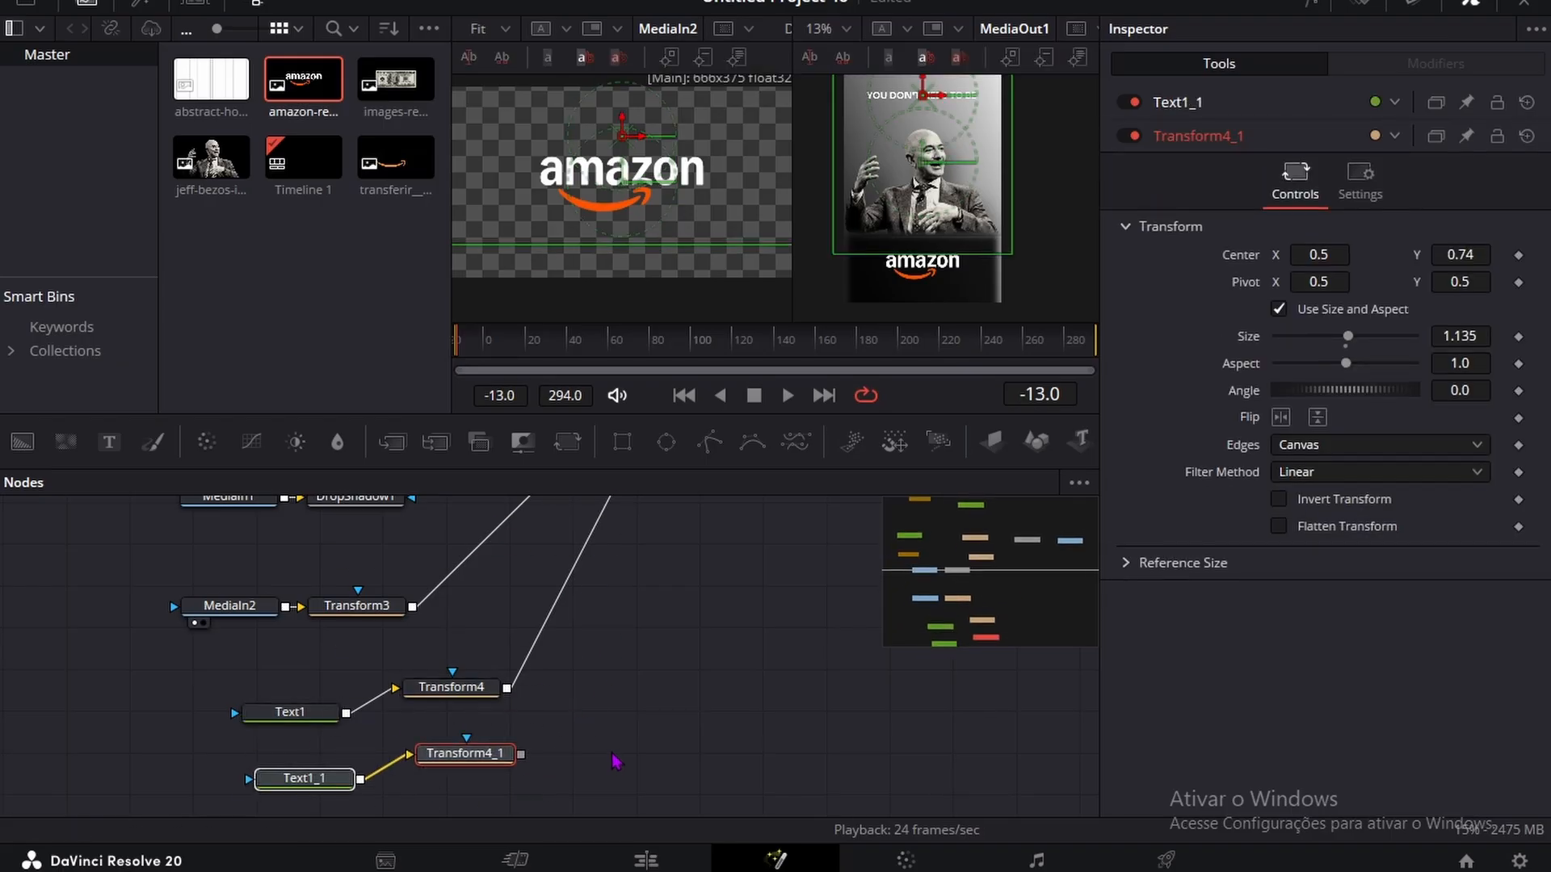
Step: Connect Transform4_1's output to MultiMerge1 and lower its text by setting center Y to 0.691
click(613, 759)
scroll(618, 775, up, 10)
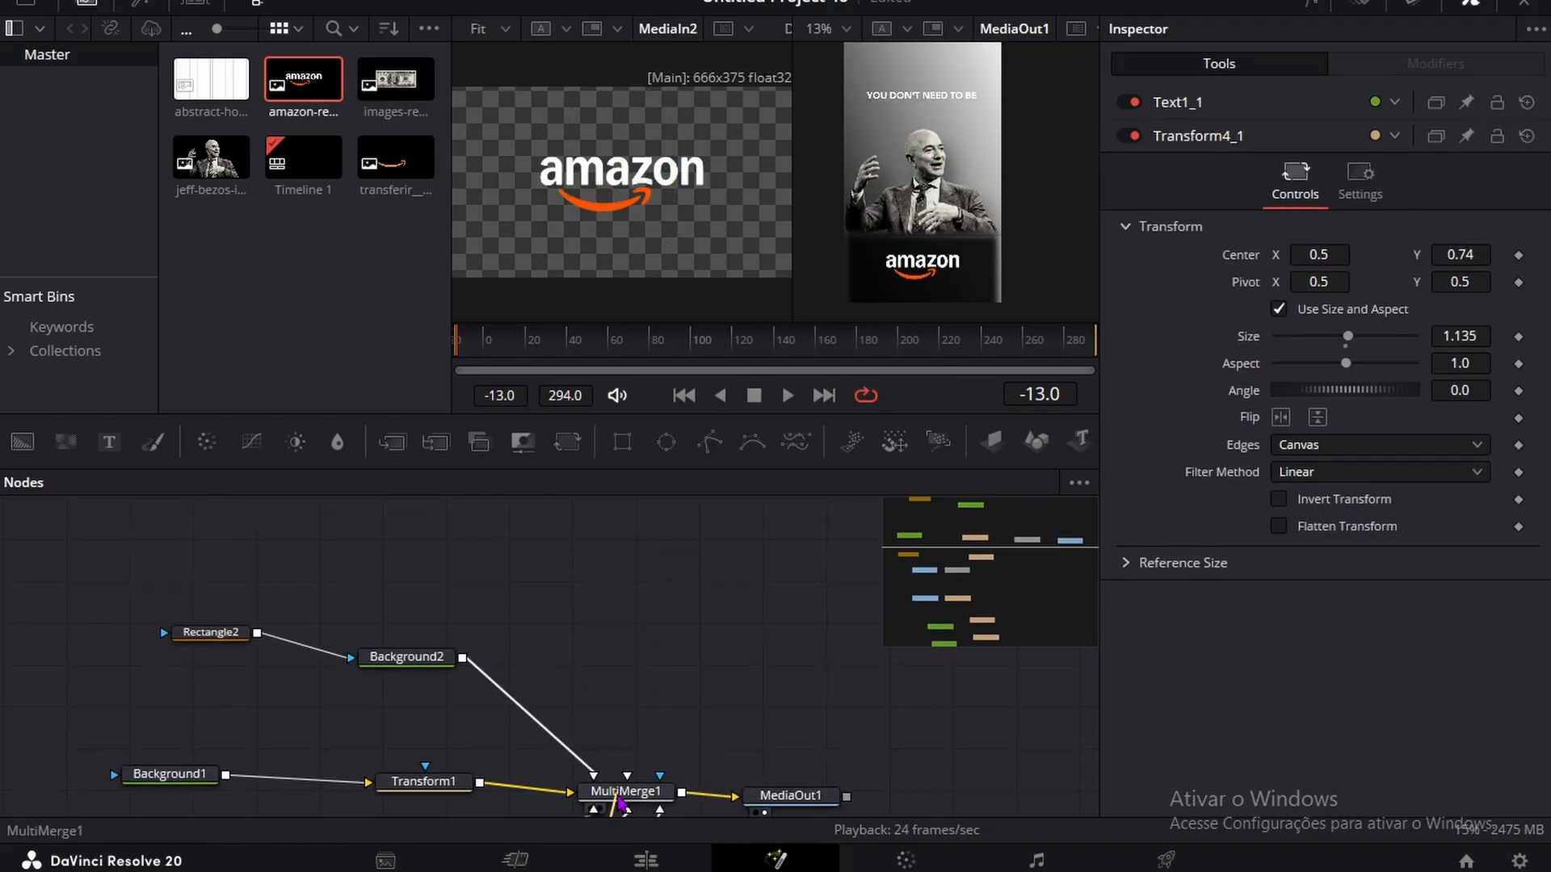
scroll(543, 692, down, 10)
click(465, 765)
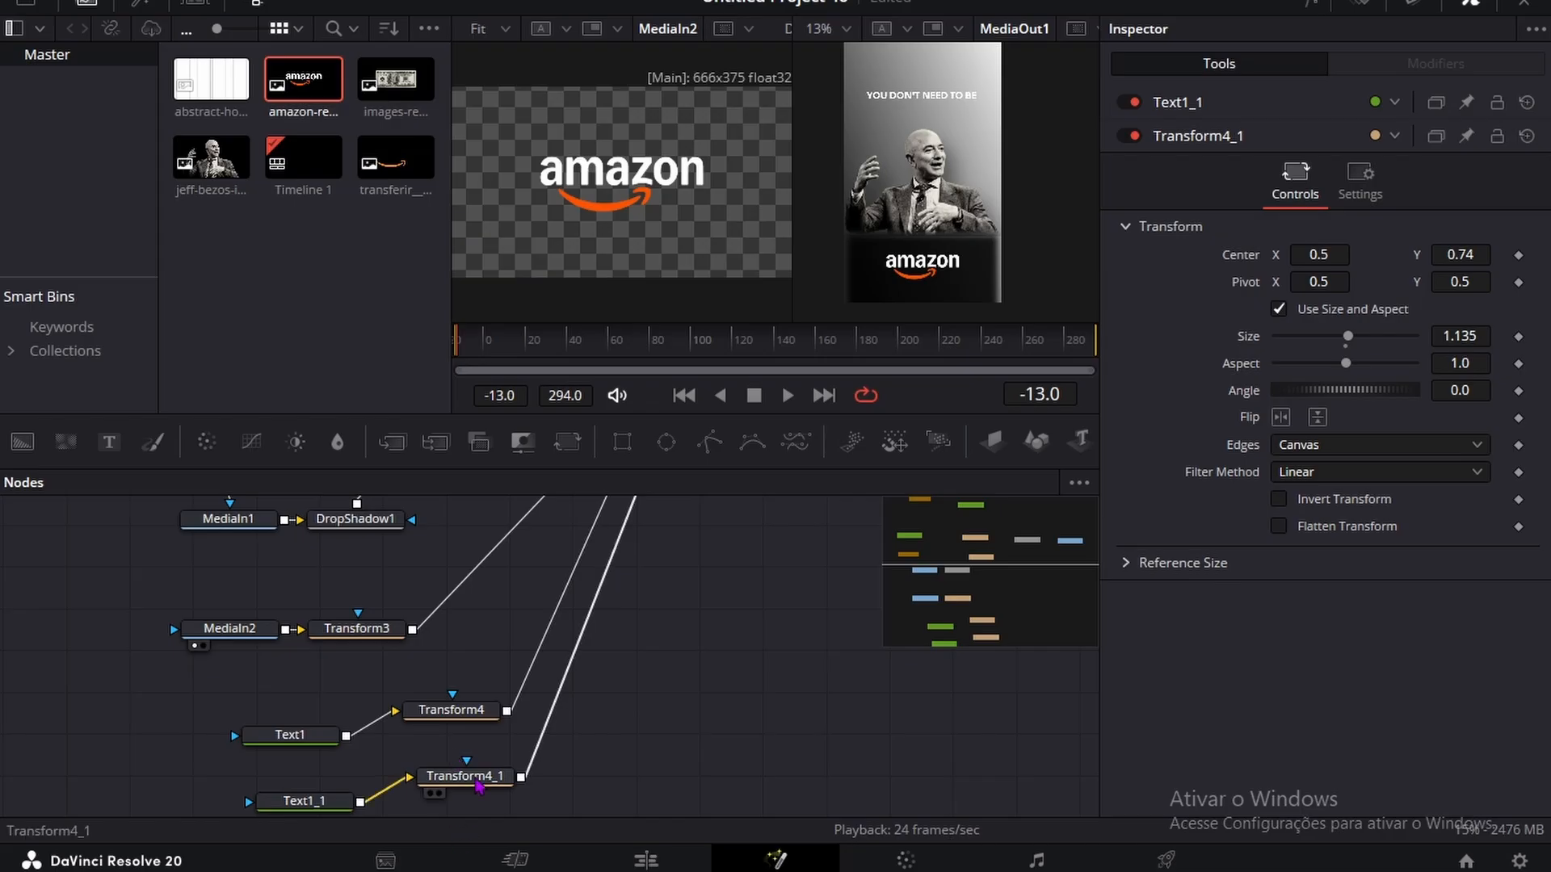
drag(1470, 222, 1532, 222)
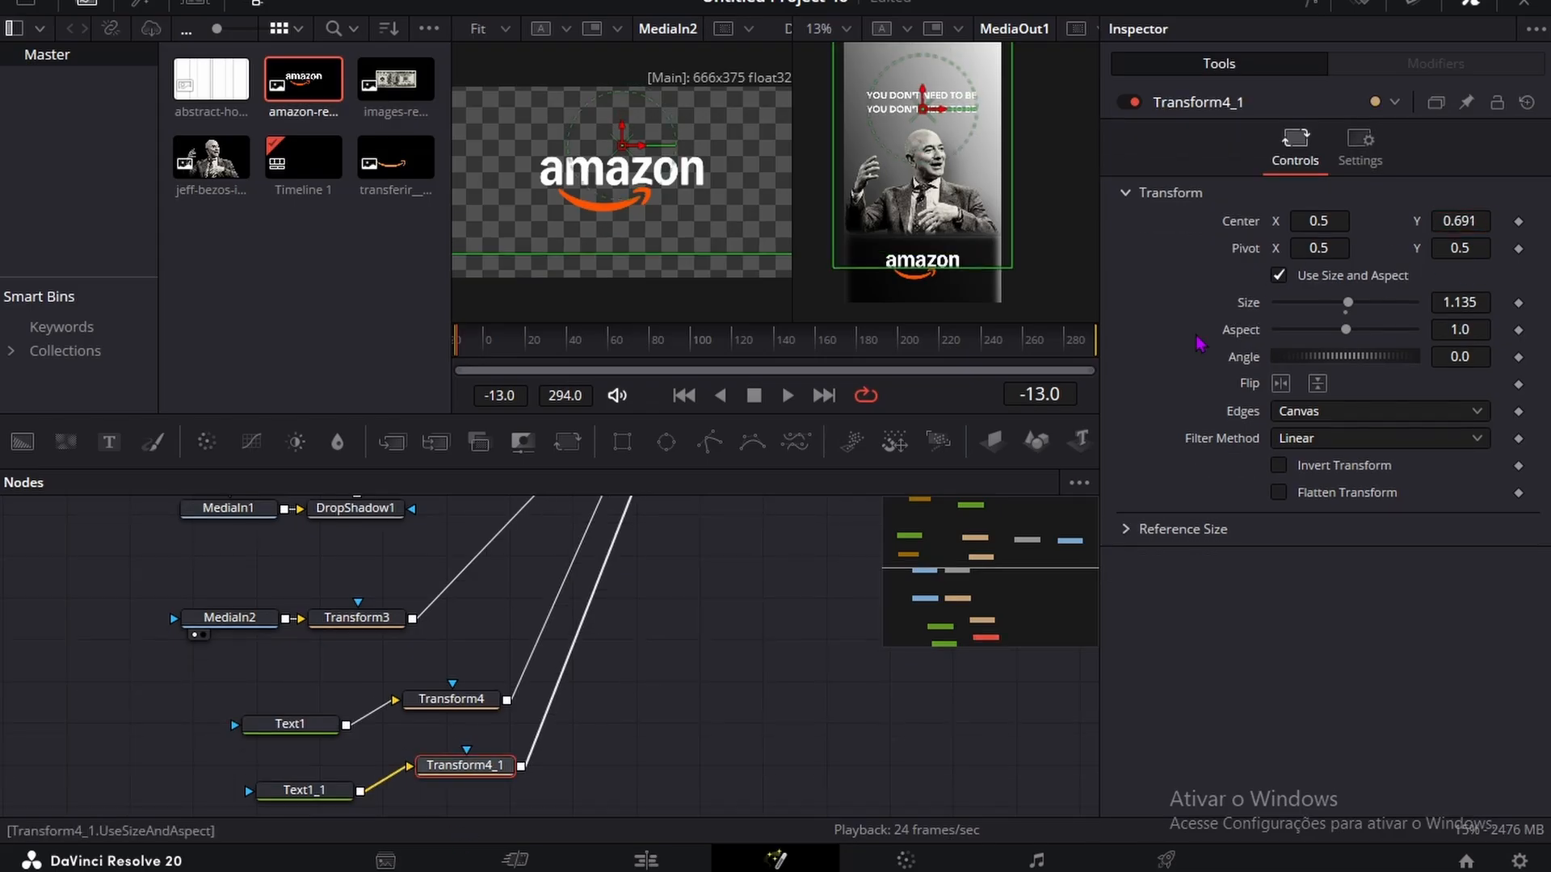
Step: Replace the text in Text1_1 with "JEFF BEZOS"
click(326, 786)
key(ctrl+a)
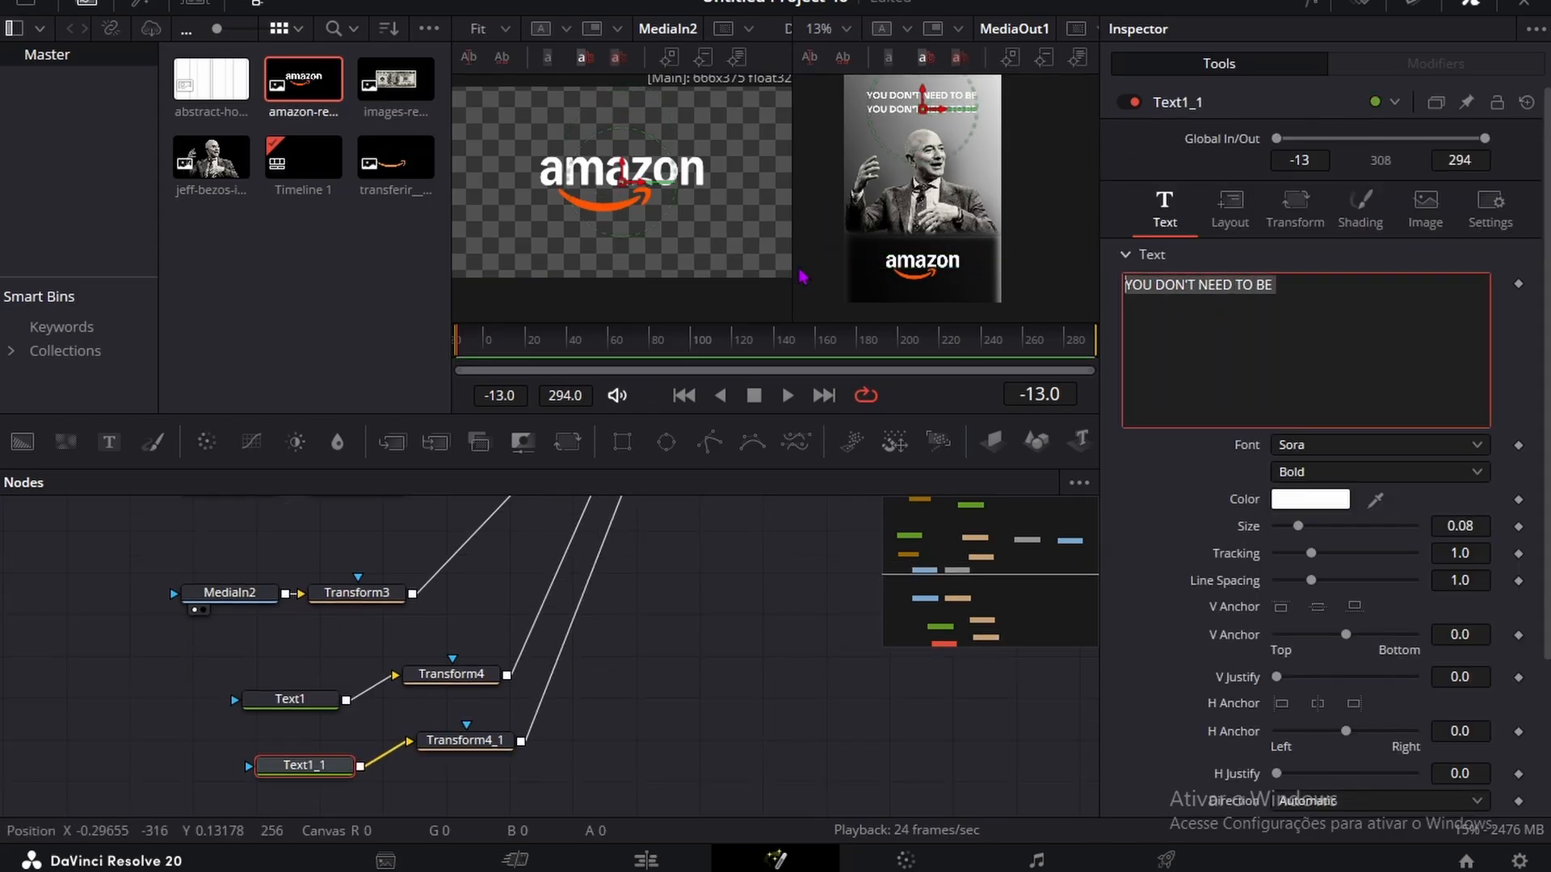
text(jeff)
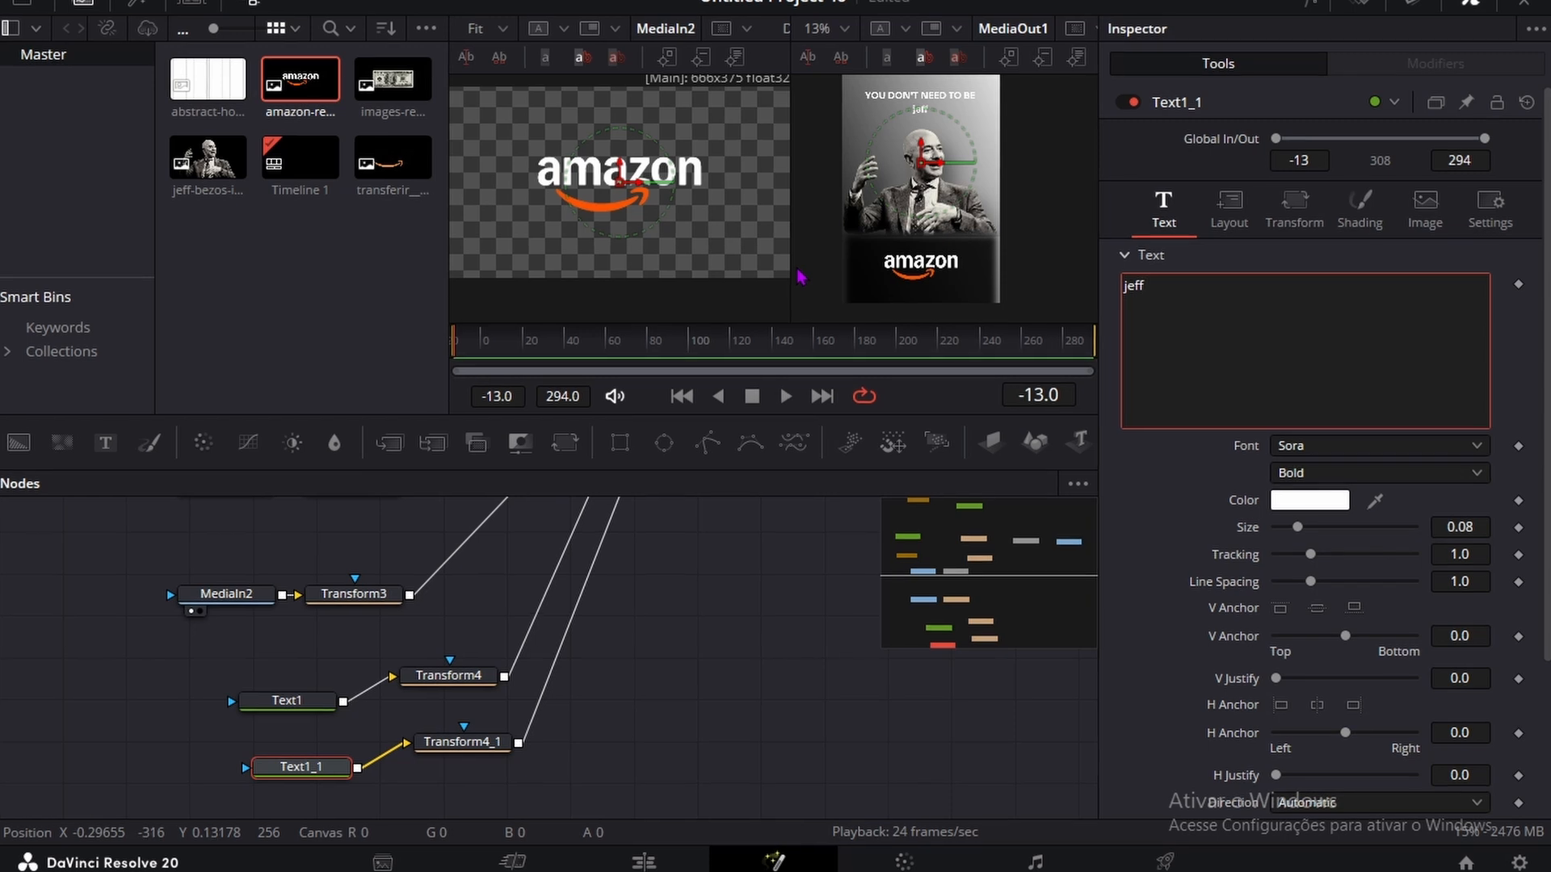
key(BackSpace)
key(BackSpace)
key(BackSpace)
key(BackSpace)
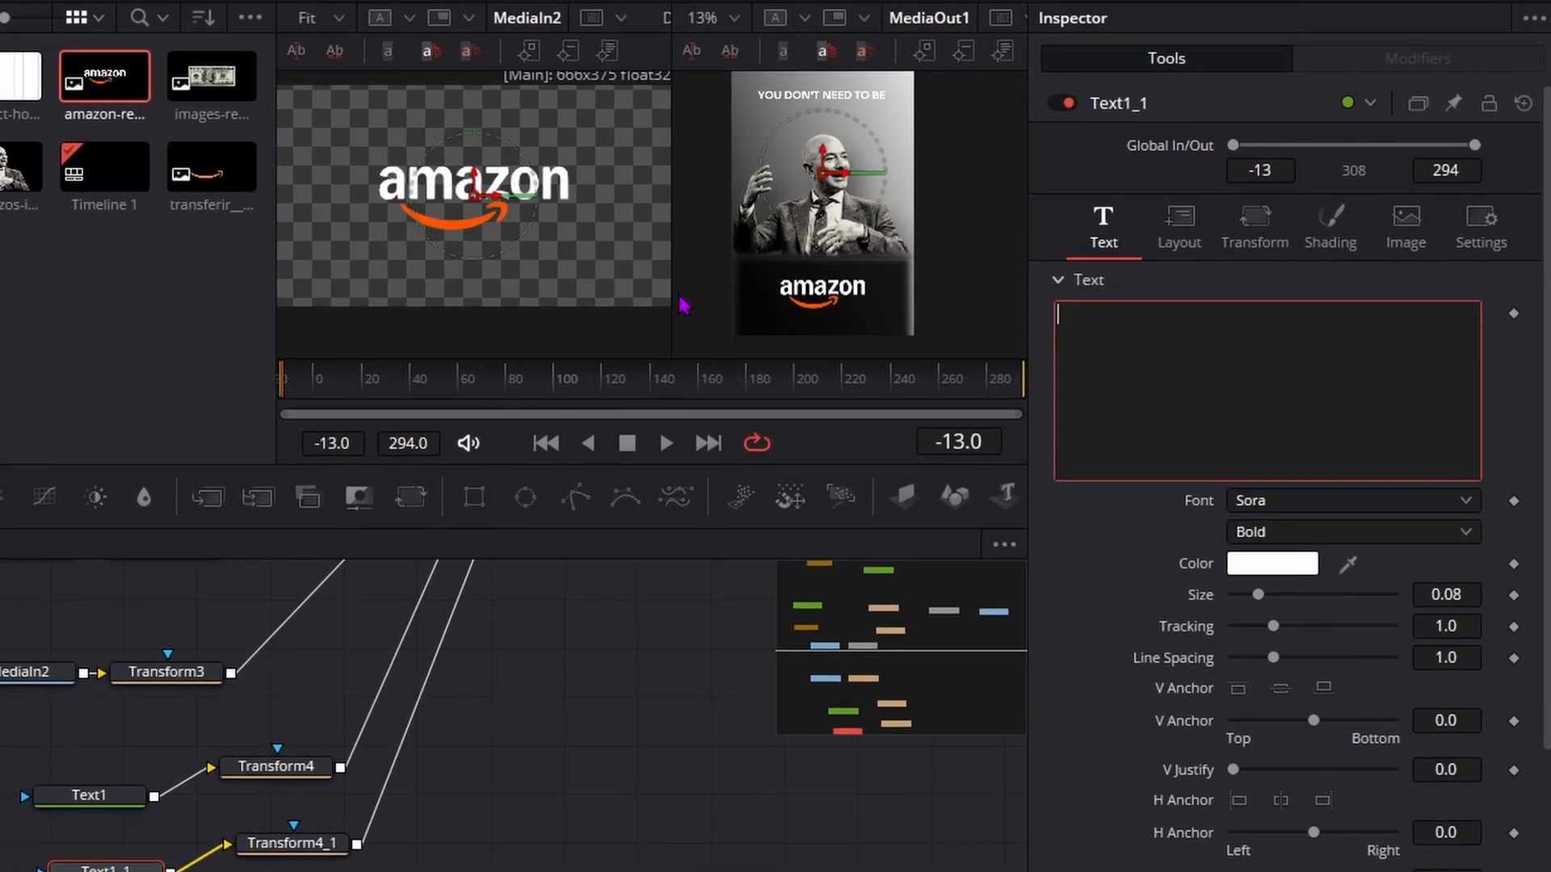
text(JEFF)
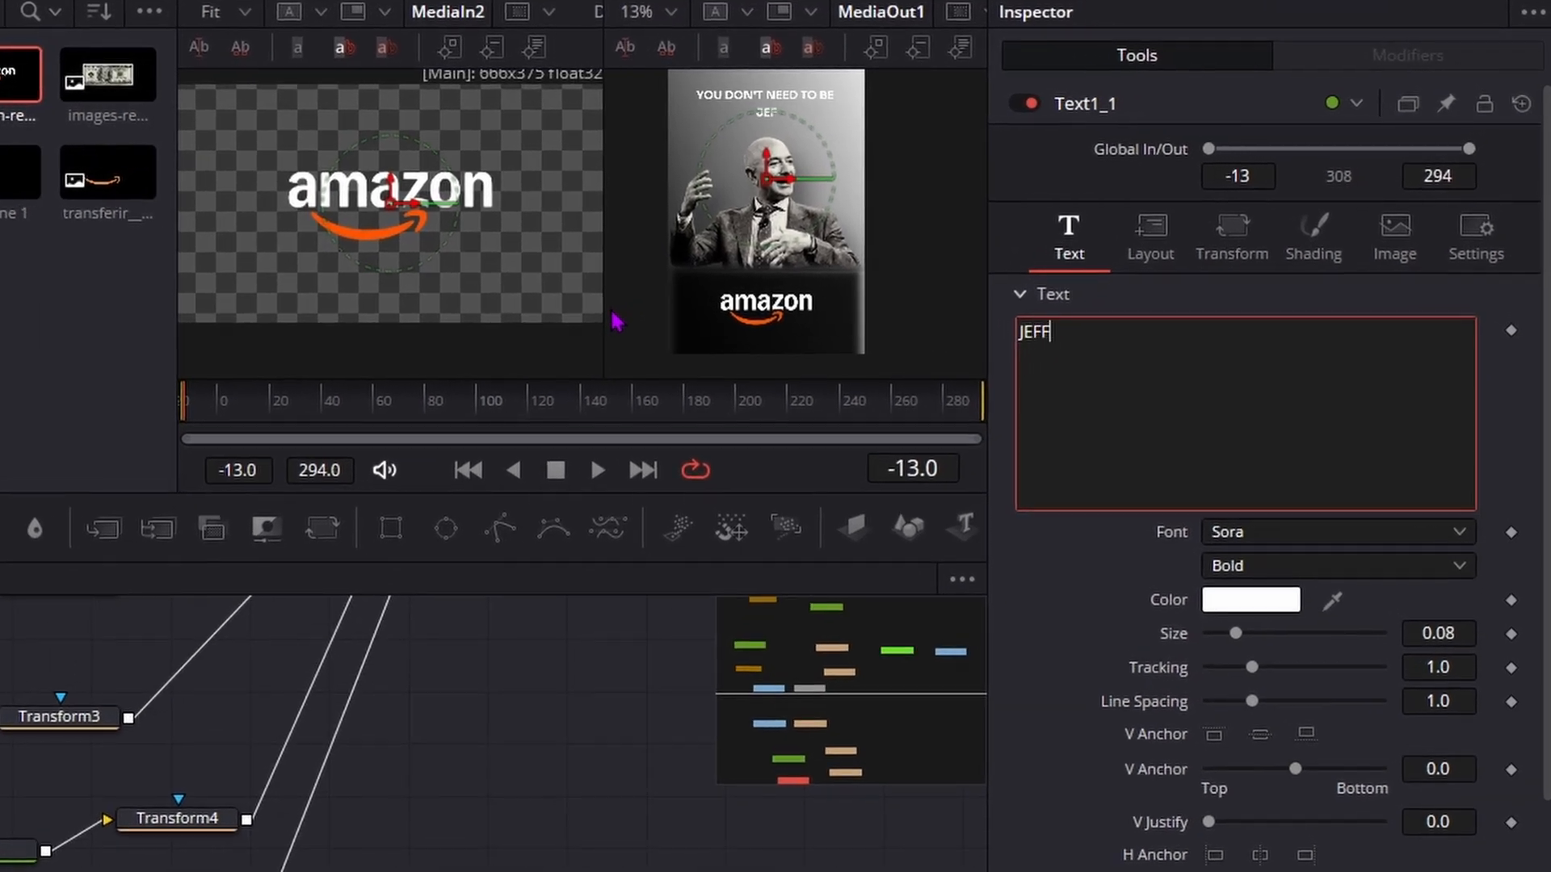
text( BEZOS)
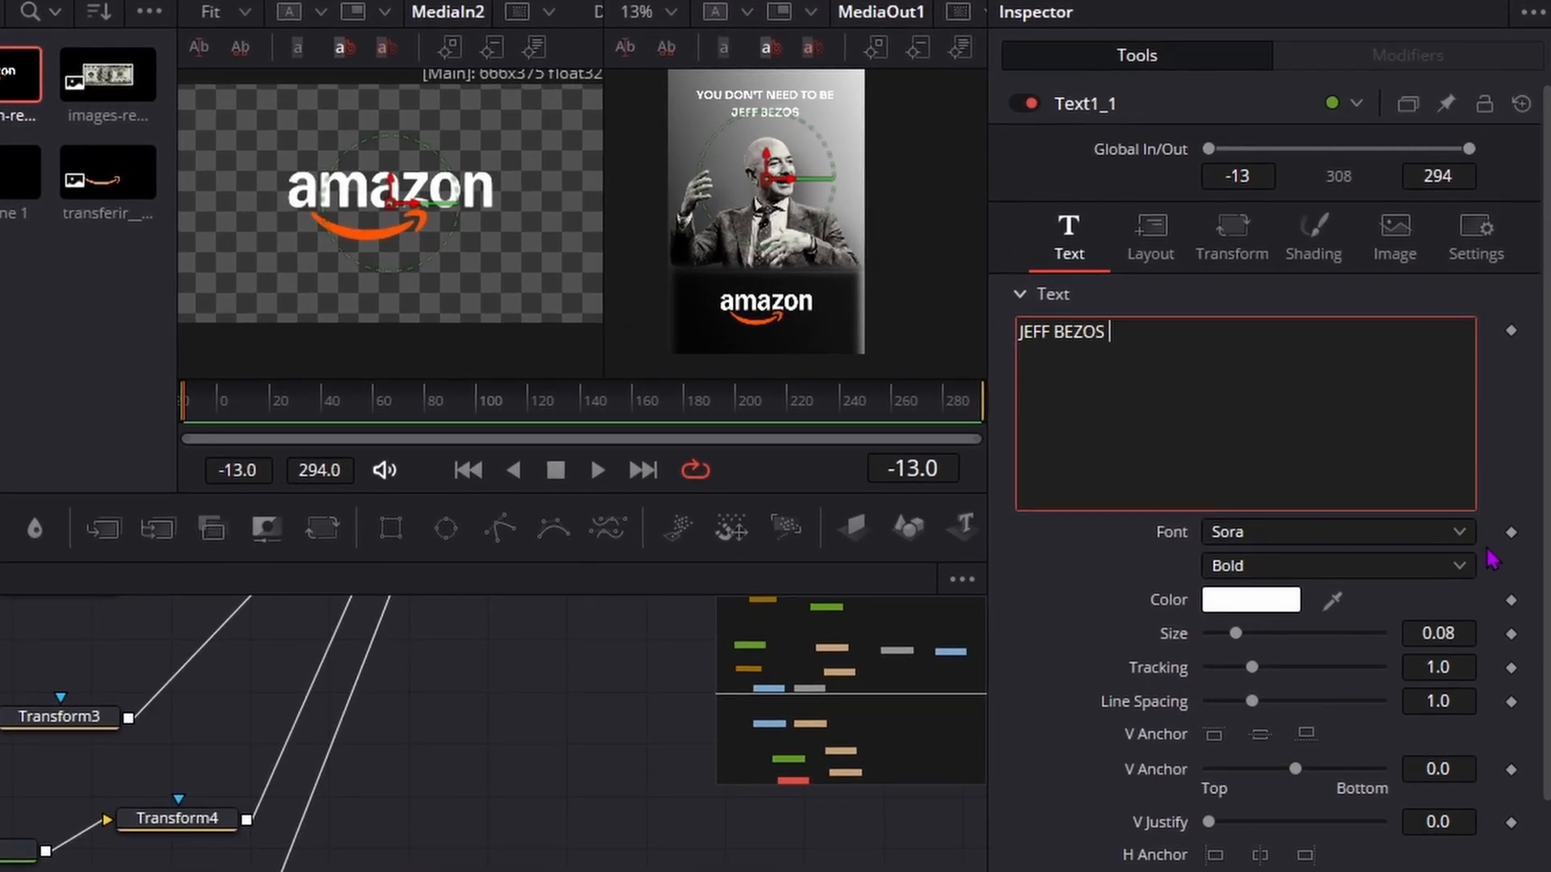
Step: Set Text1_1's text size to 0.1425 and Transform4_1's center Y to 0.699
mouse_move(1447, 634)
mouse_down()
mouse_move(1511, 634)
mouse_move(1445, 634)
mouse_up()
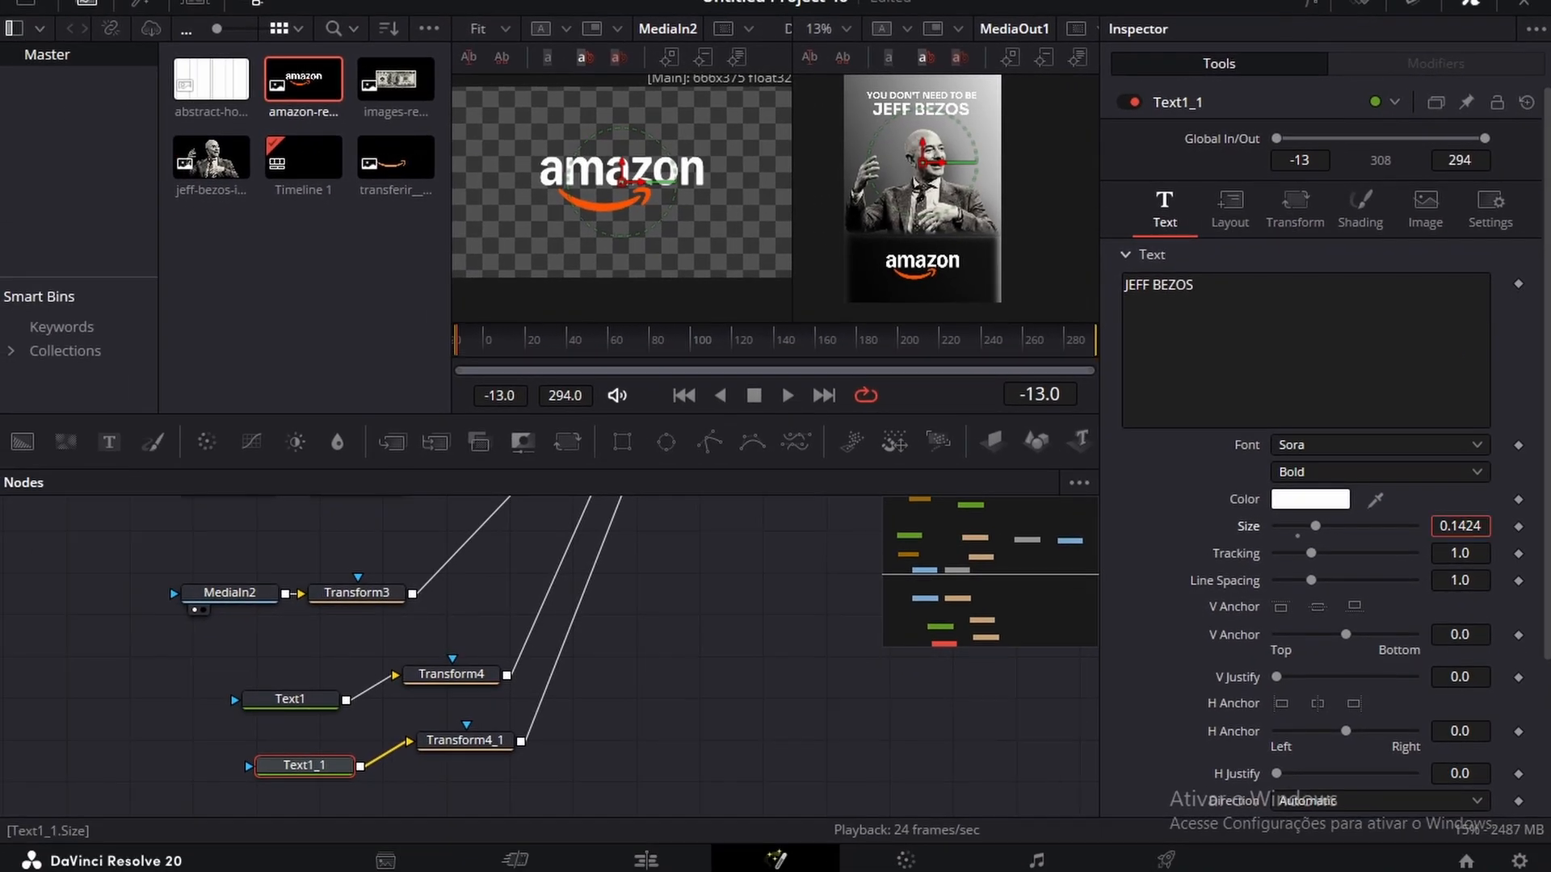
drag(1459, 526, 1462, 526)
click(496, 756)
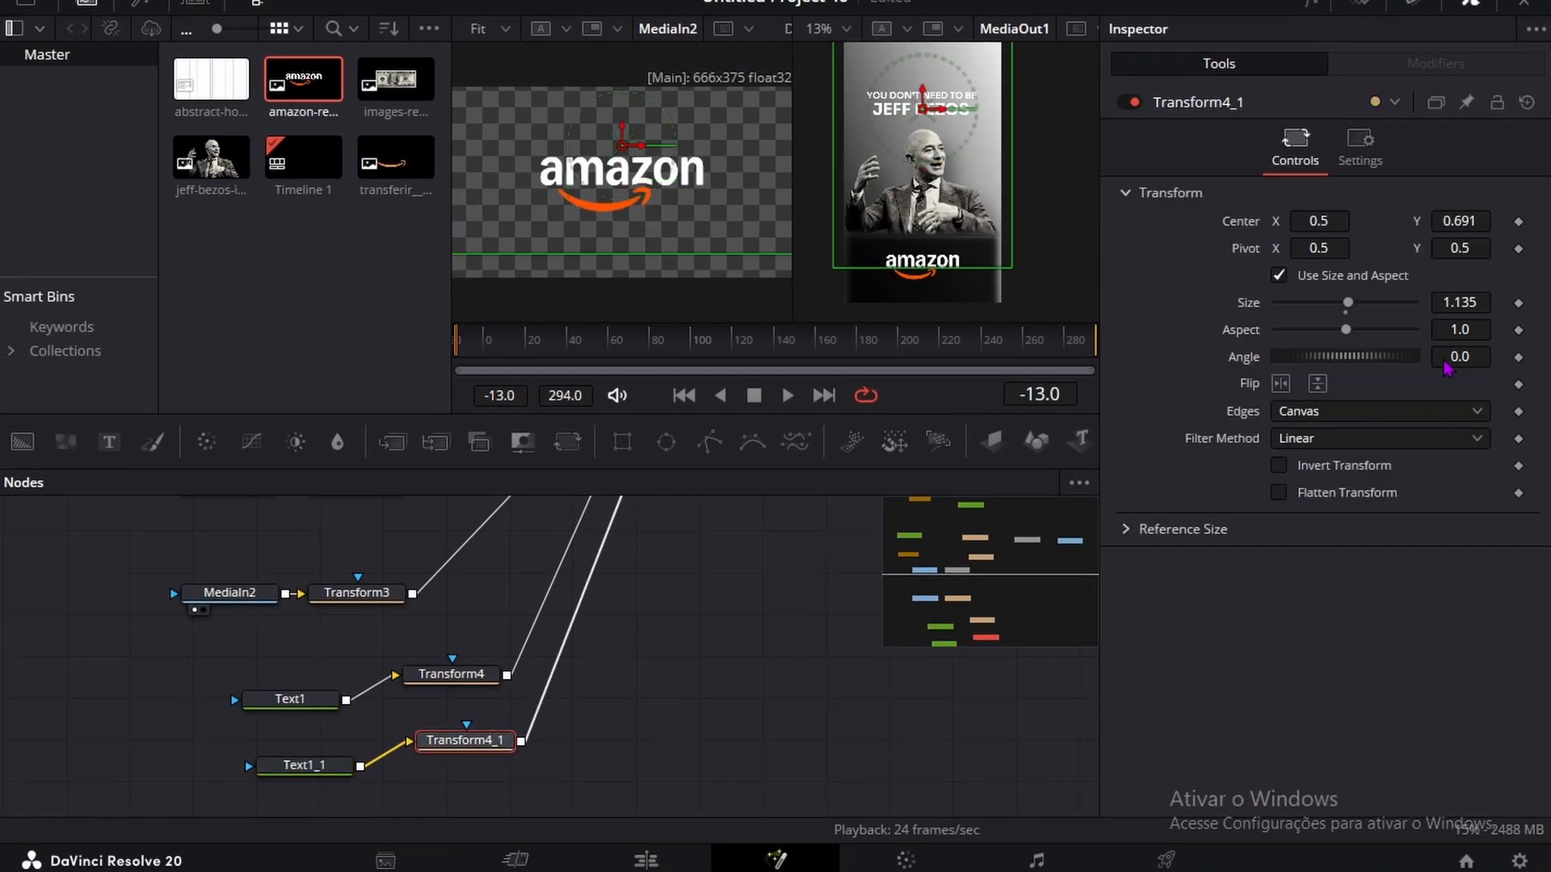
Step: Change the colour of the JEFF BEZOS text to red #ff0000
click(339, 767)
click(1308, 499)
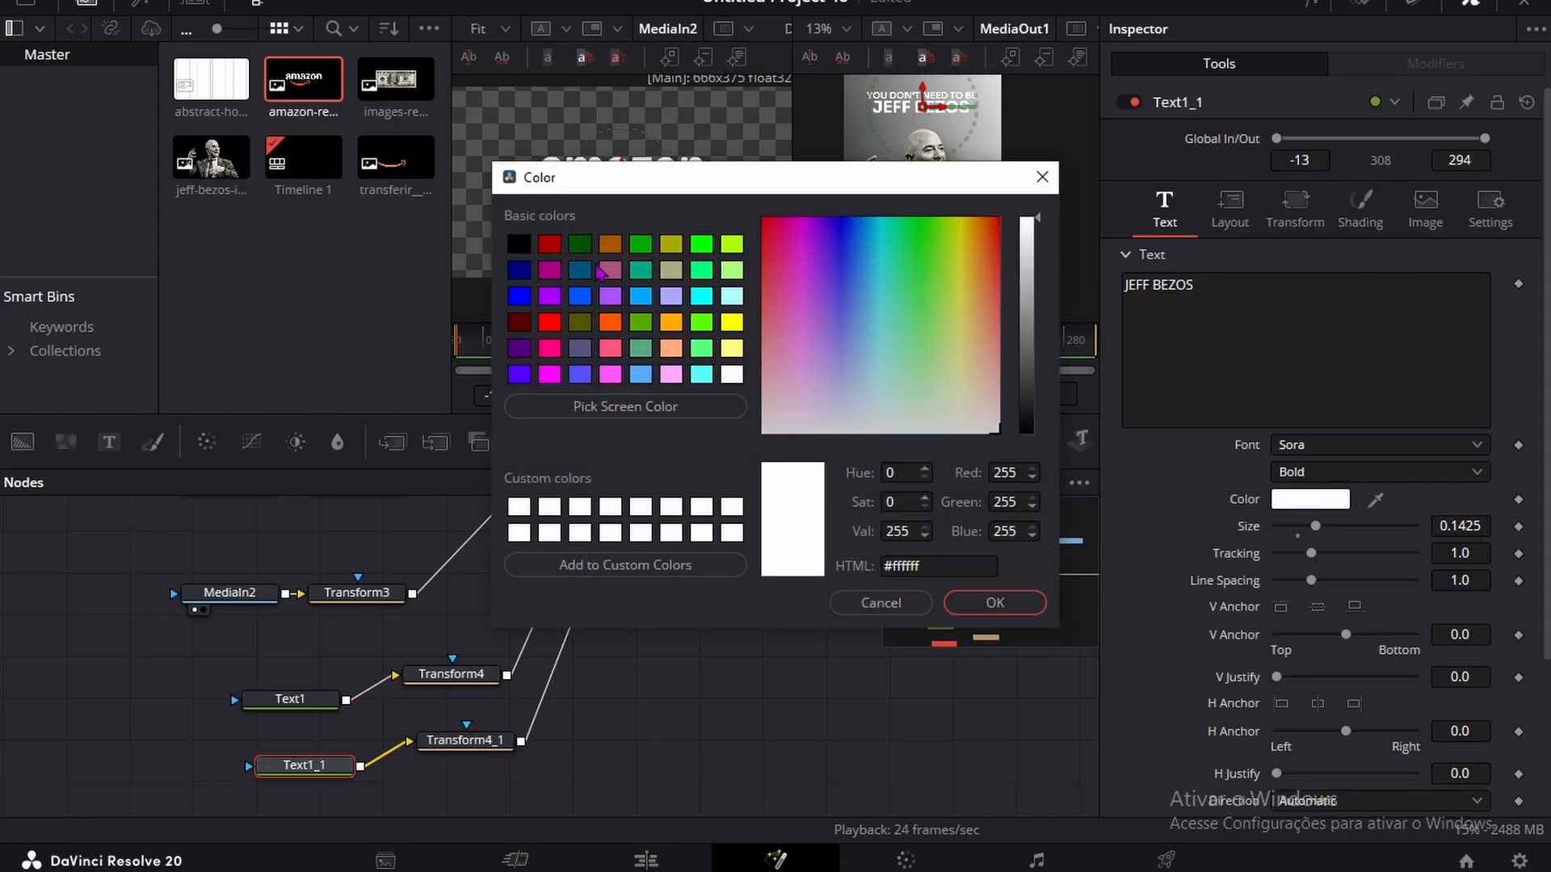
click(547, 323)
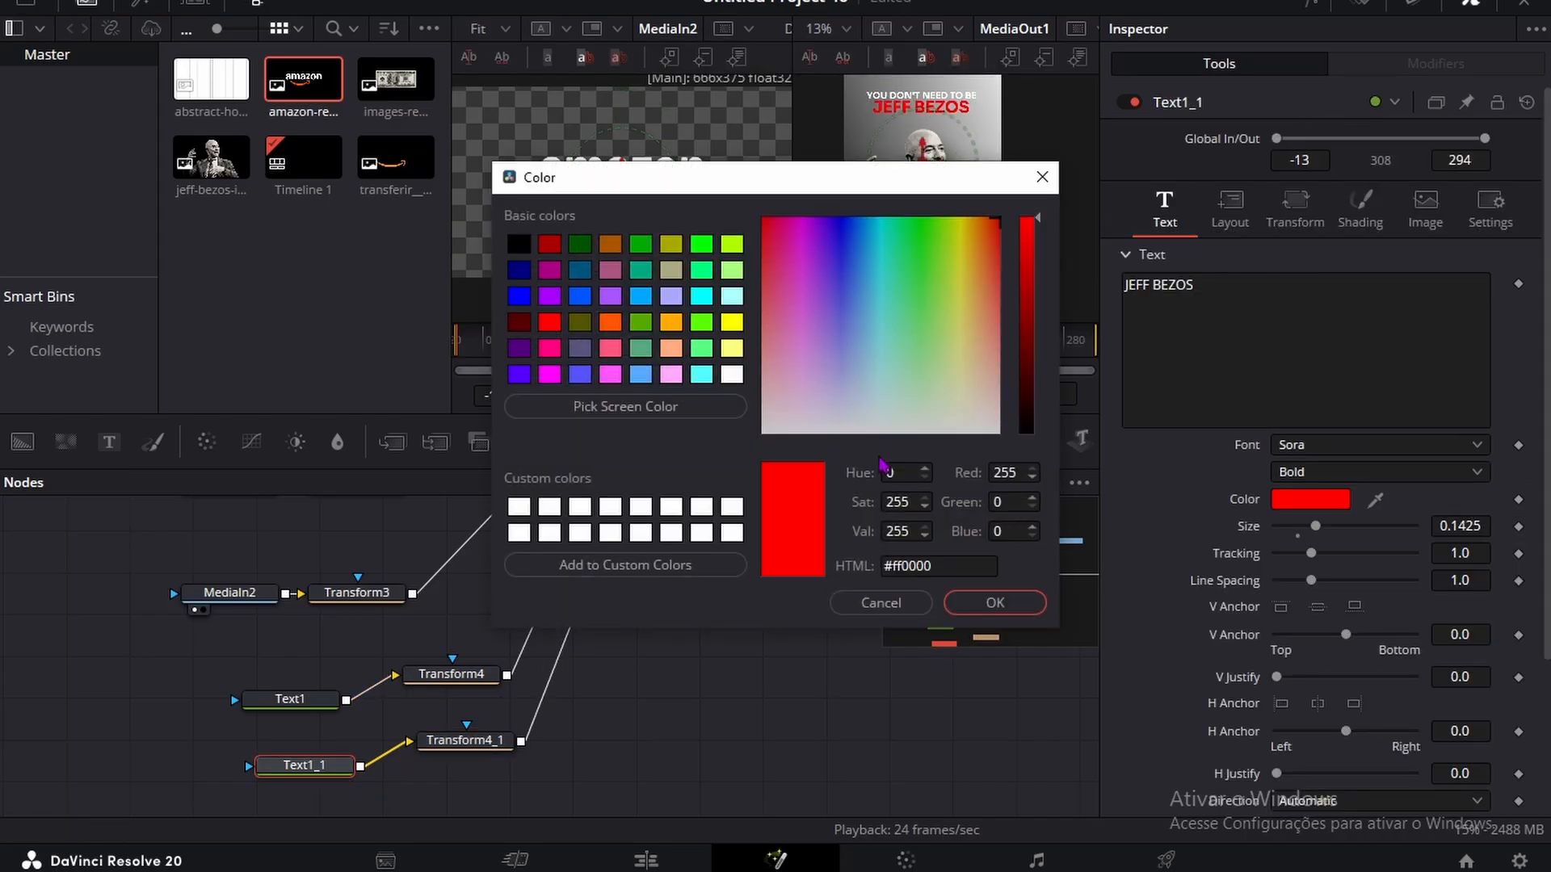
click(990, 608)
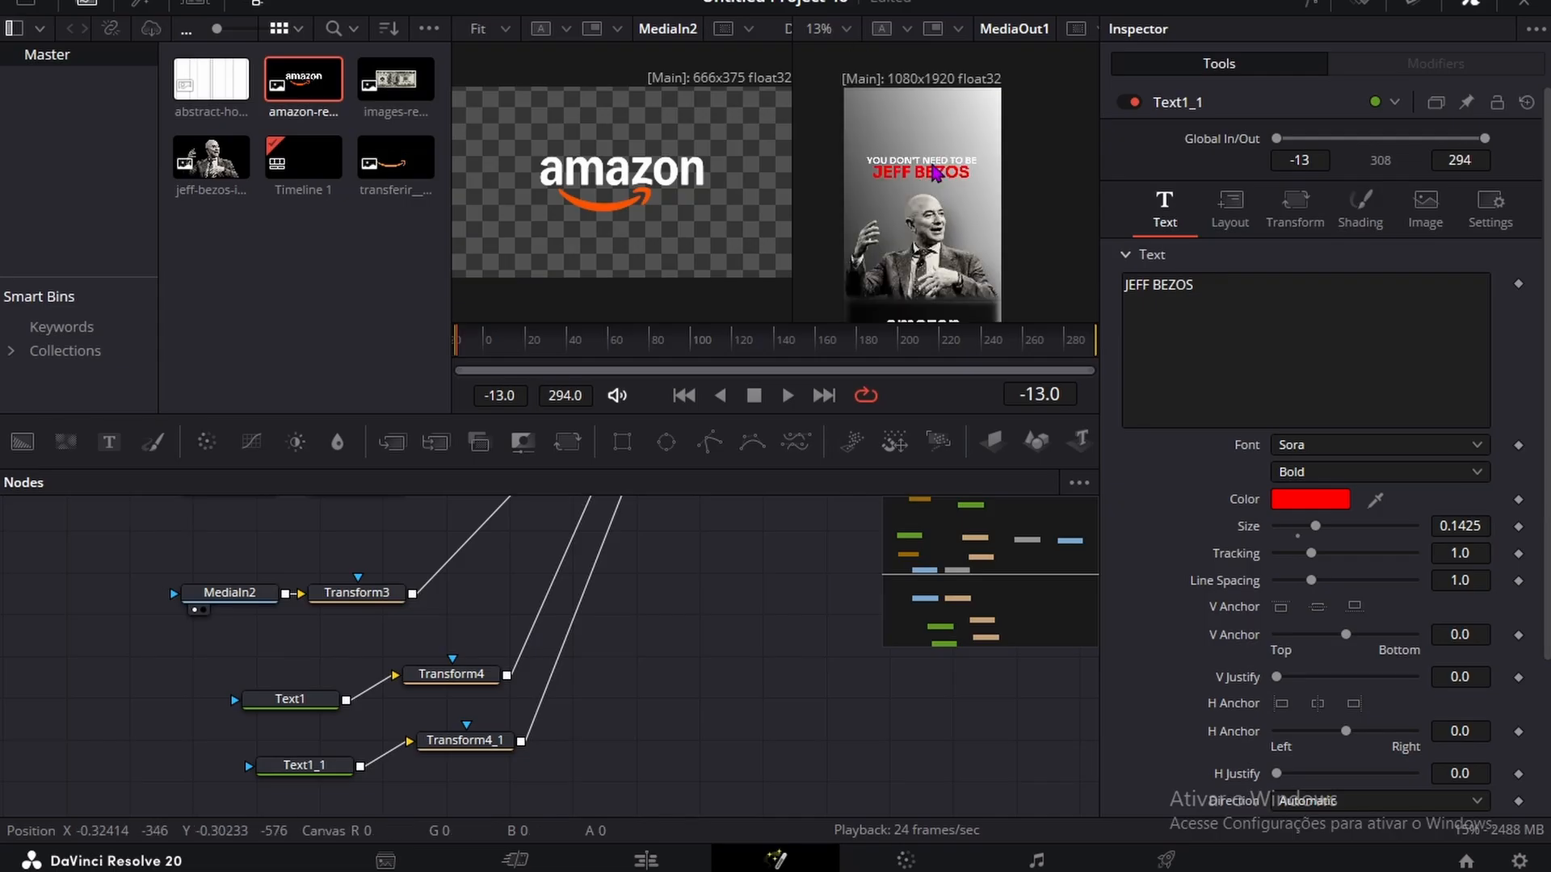
Step: Insert a MultiMerge node between Transform2 and MultiMerge1 and place it below MultiMerge1
scroll(935, 174, down, 1)
scroll(447, 649, up, 3)
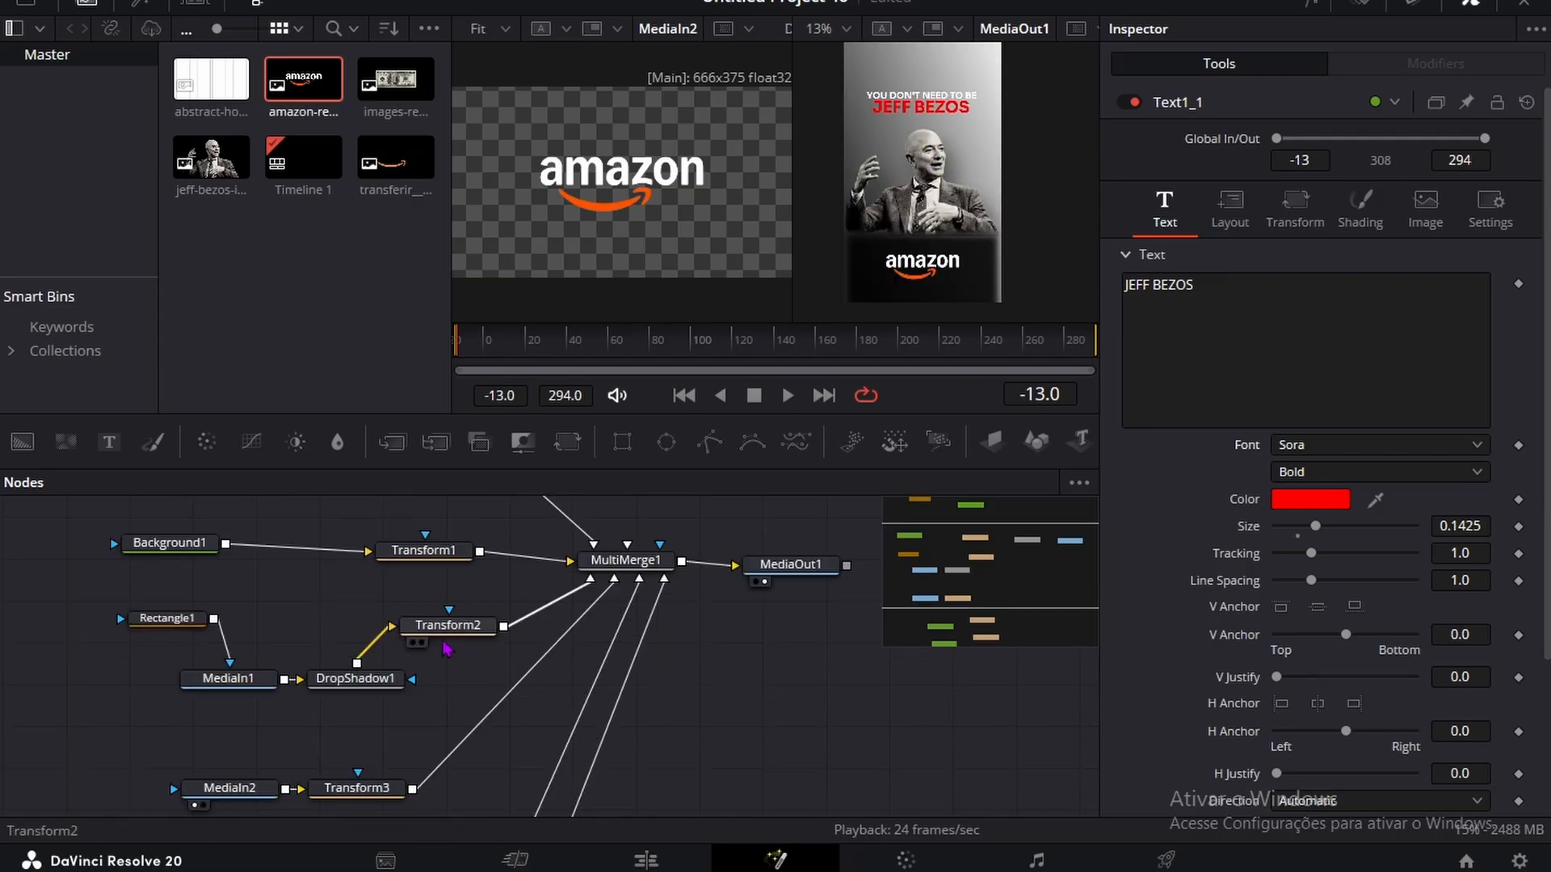
click(447, 634)
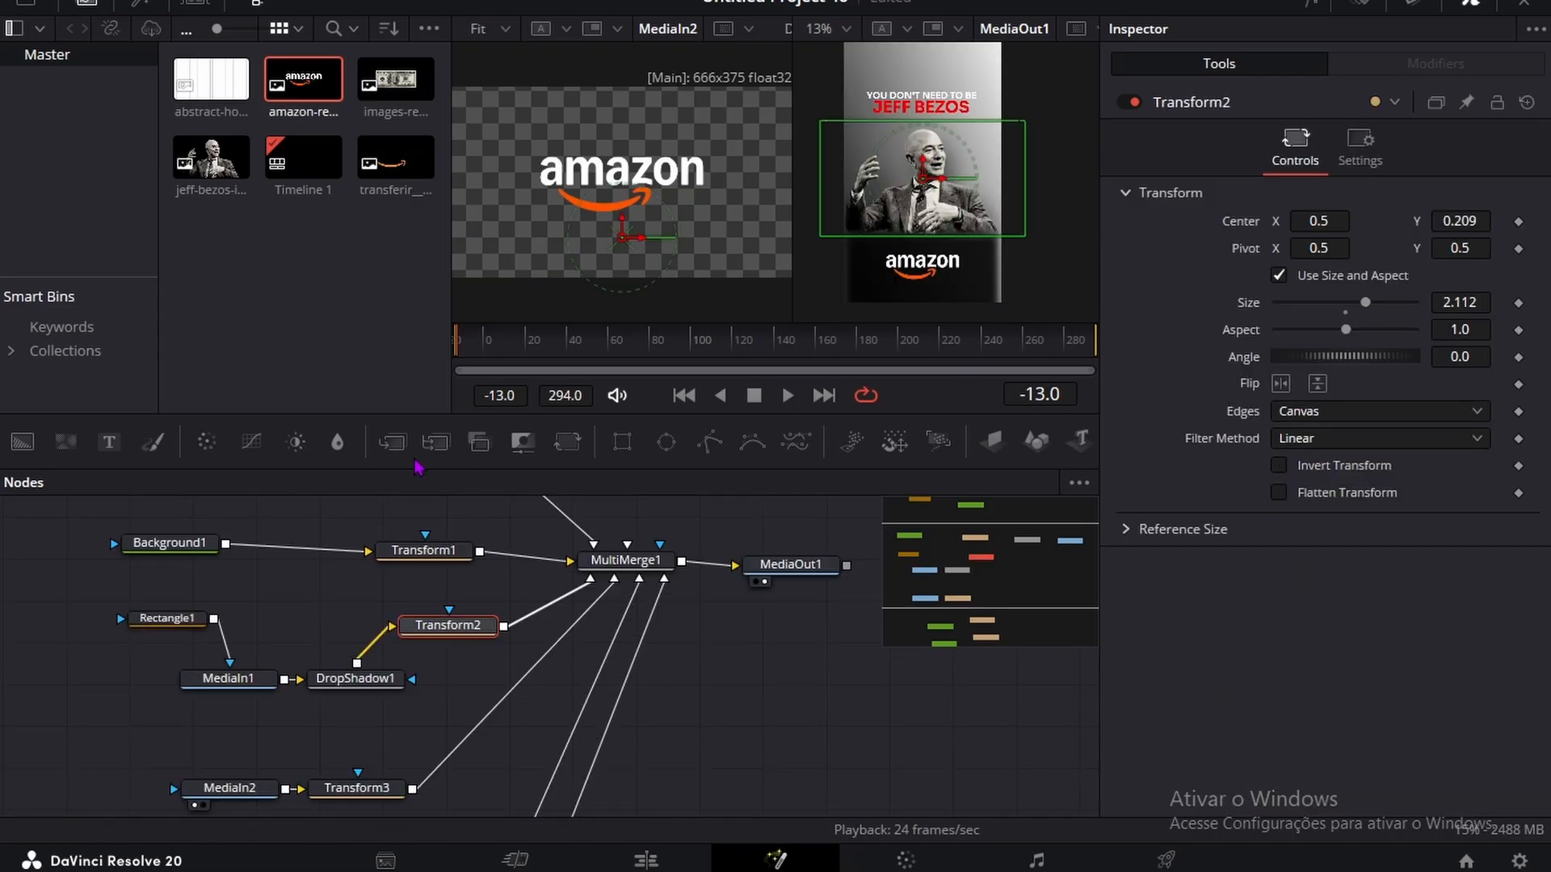
click(435, 443)
drag(570, 633, 697, 668)
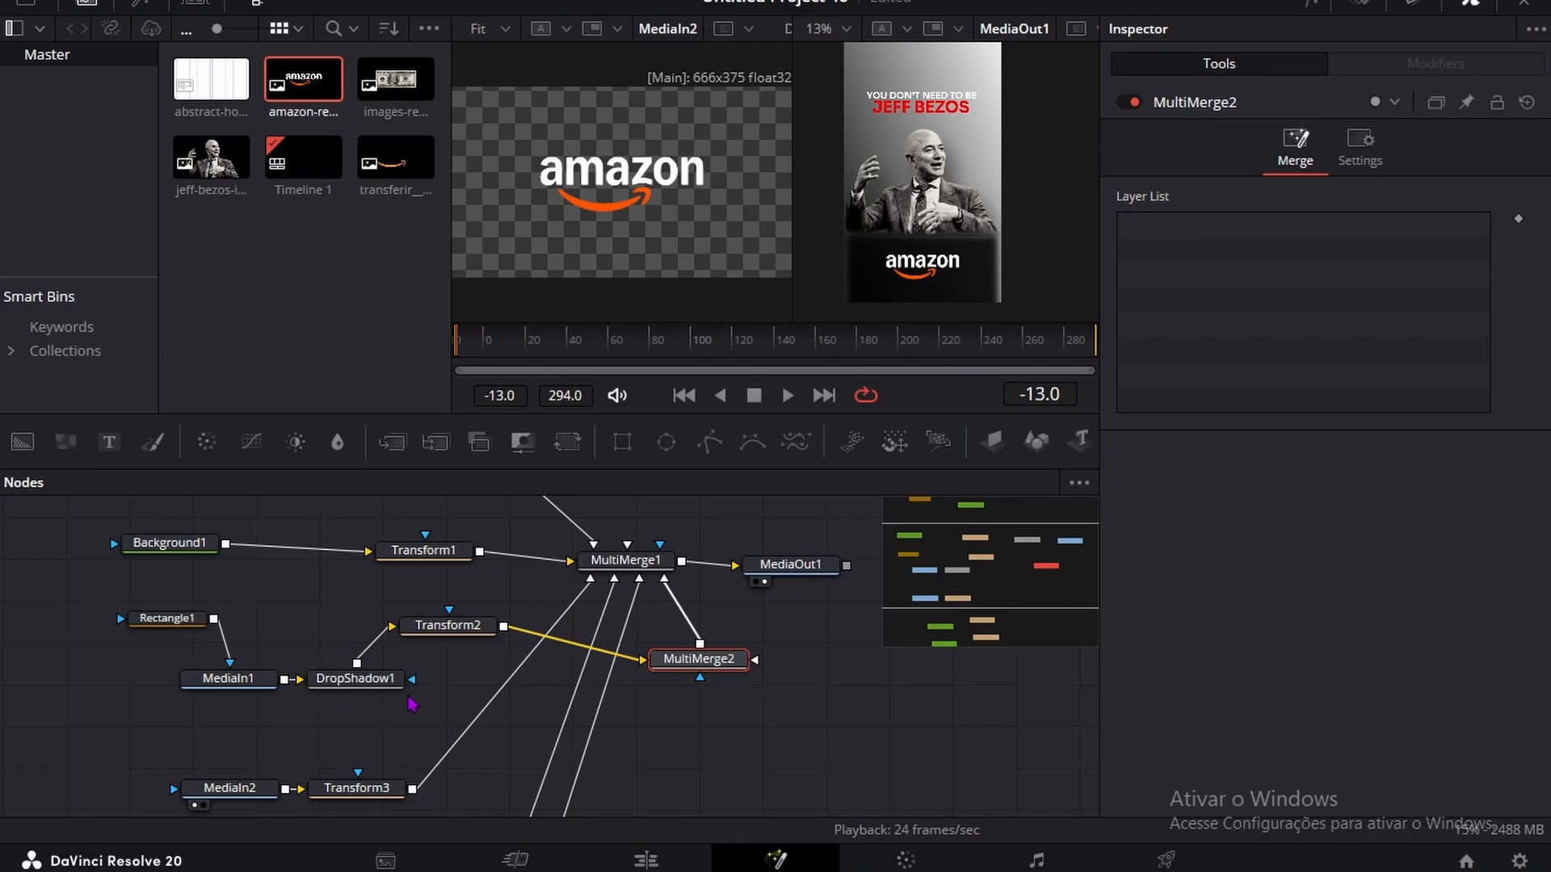
Step: Remove MediaIn2 from the viewer that displays the Amazon logo on its own
scroll(412, 704, down, 2)
click(374, 731)
click(230, 731)
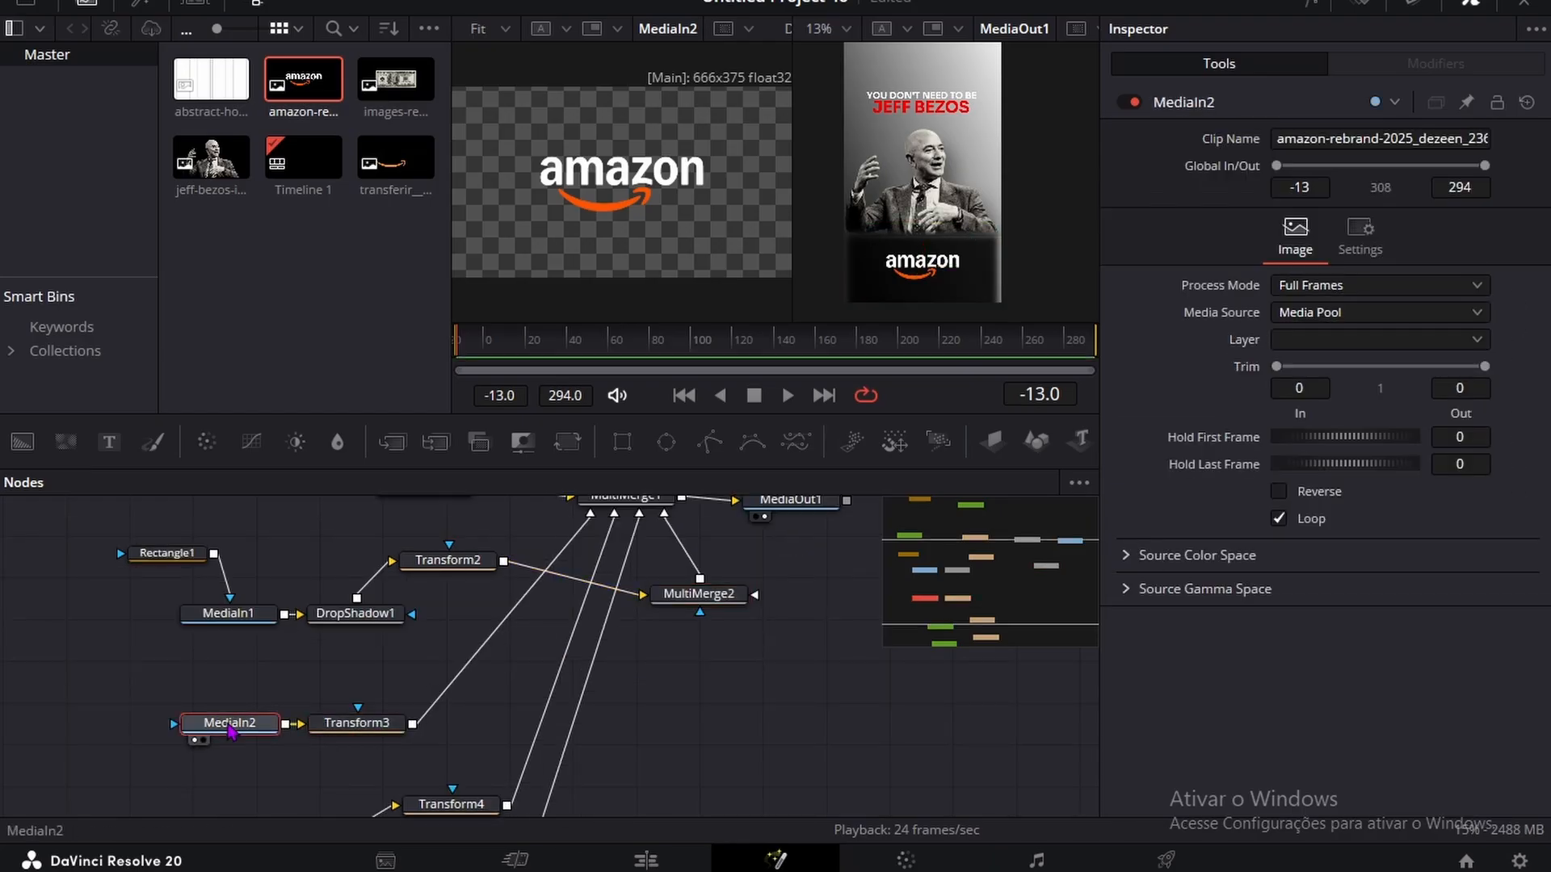
key(1)
Step: Try to reroute Transform3's output from MultiMerge1 to MultiMerge2
click(356, 723)
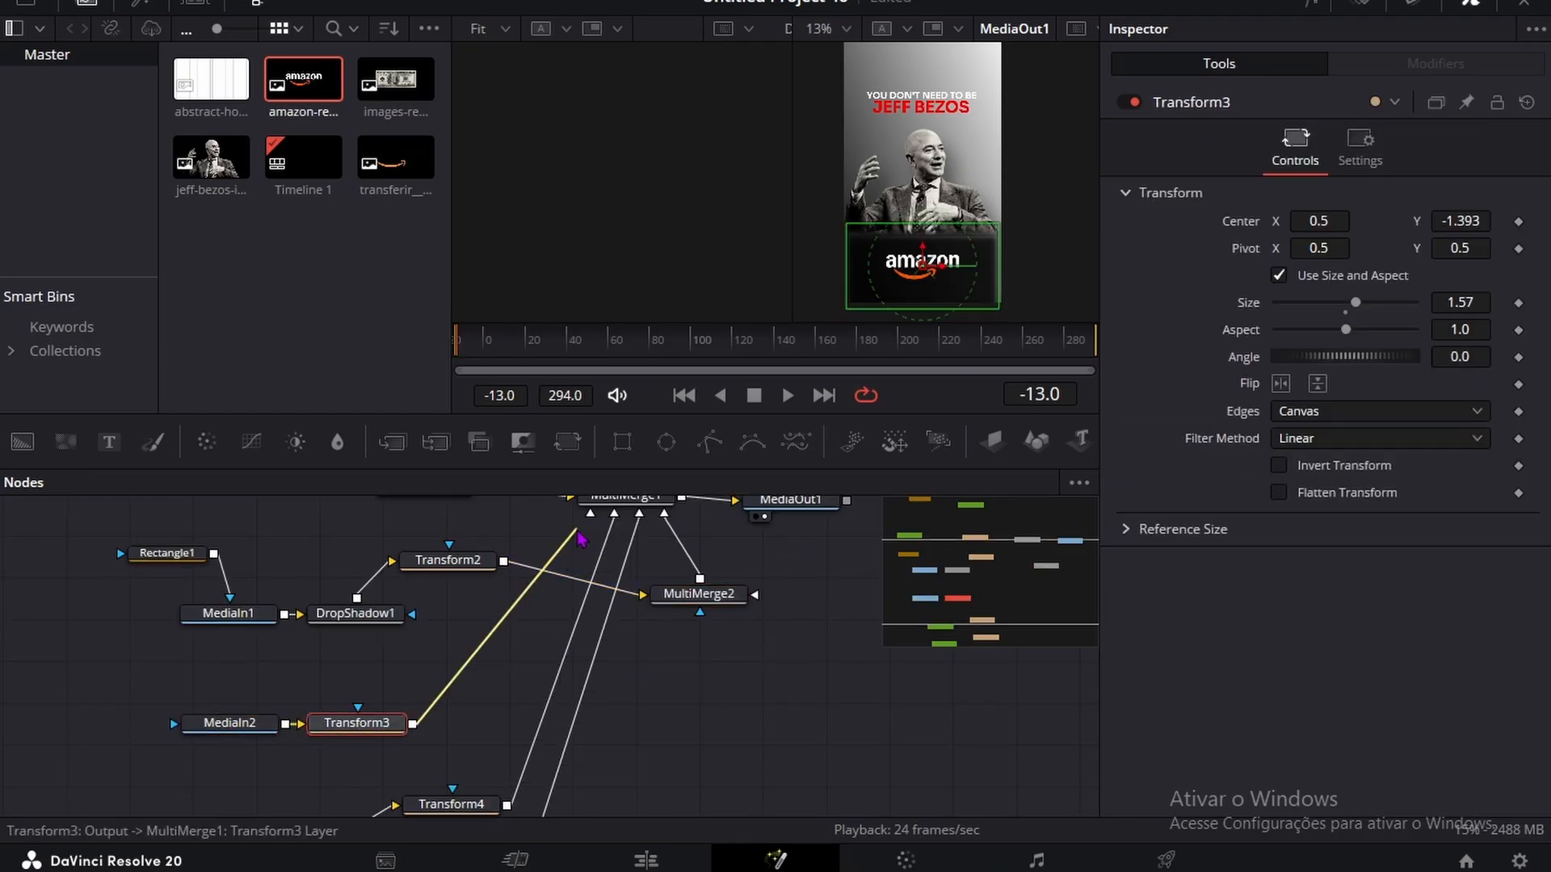
drag(578, 537, 725, 579)
click(714, 625)
key(ctrl+z)
key(ctrl+z)
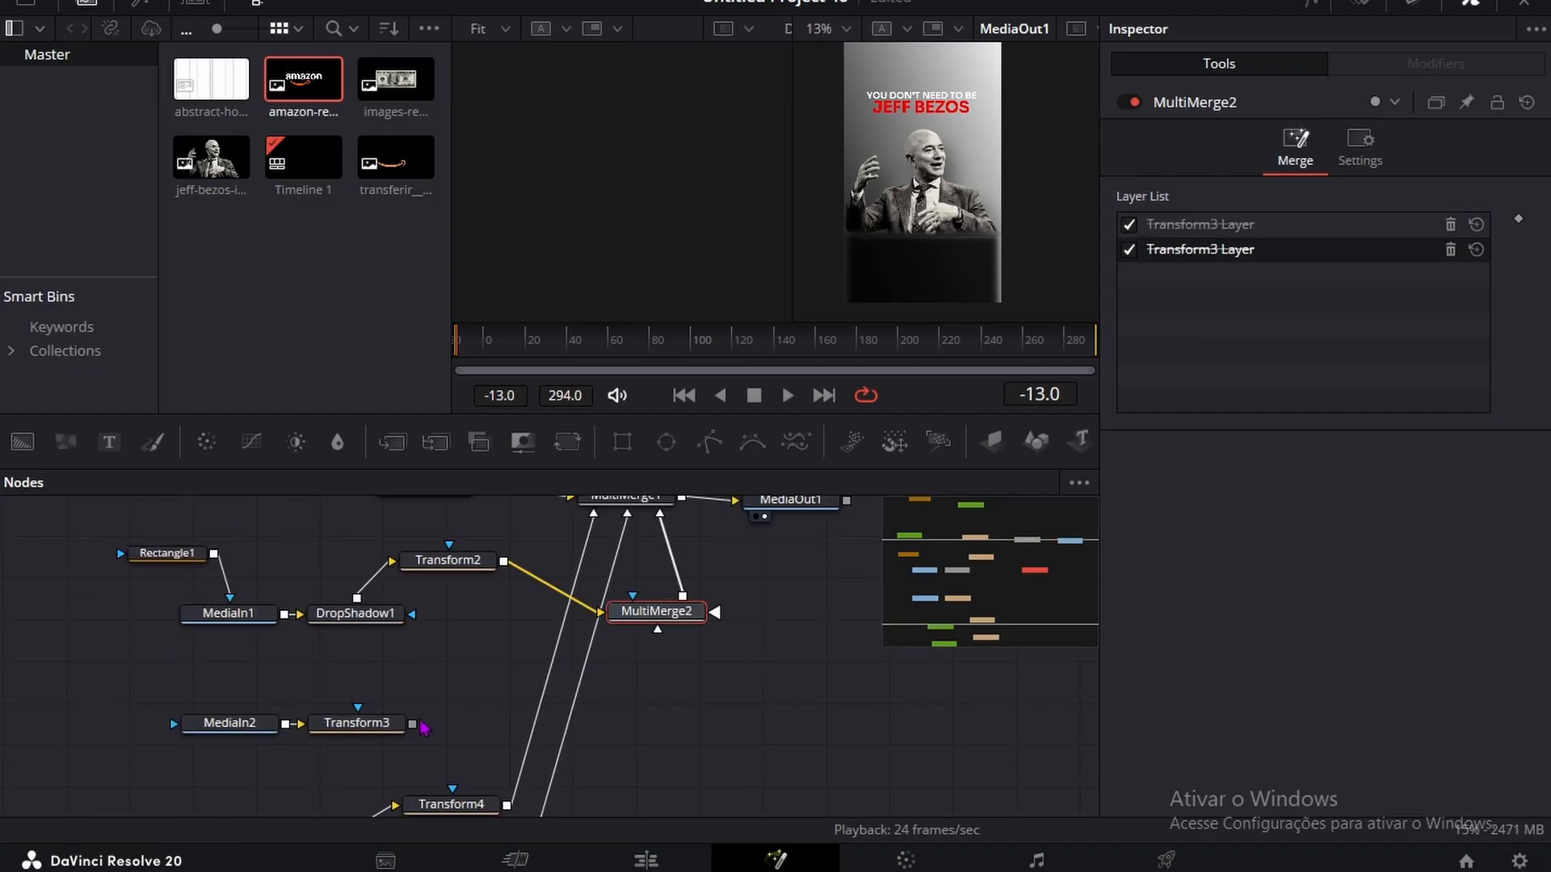
Step: Connect Transform3's output to MultiMerge2 and set that layer's apply mode to Screen
drag(414, 724, 661, 733)
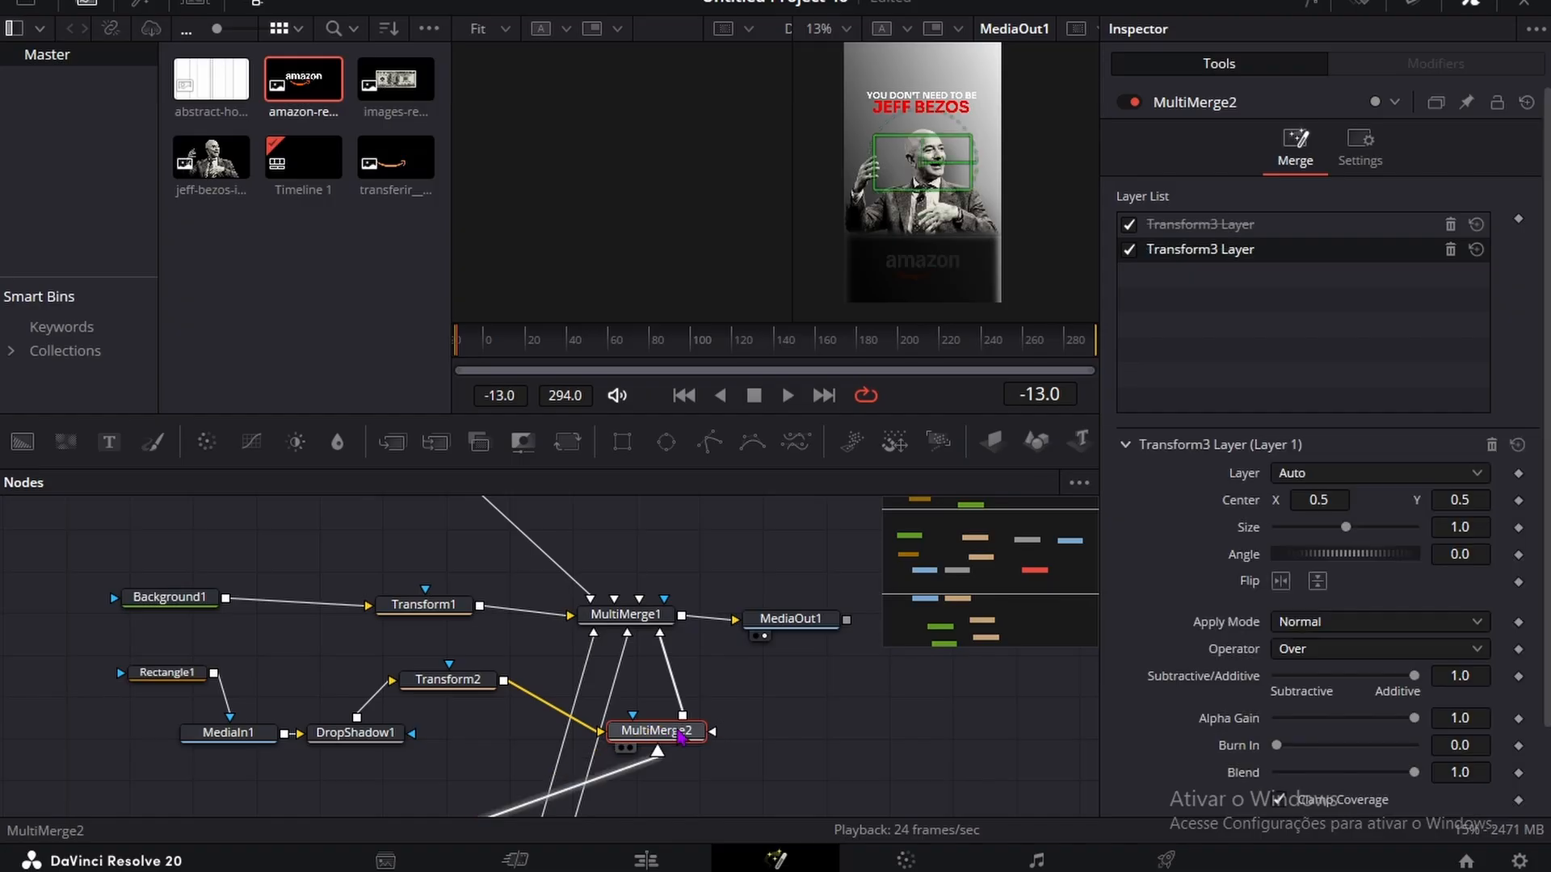
click(805, 788)
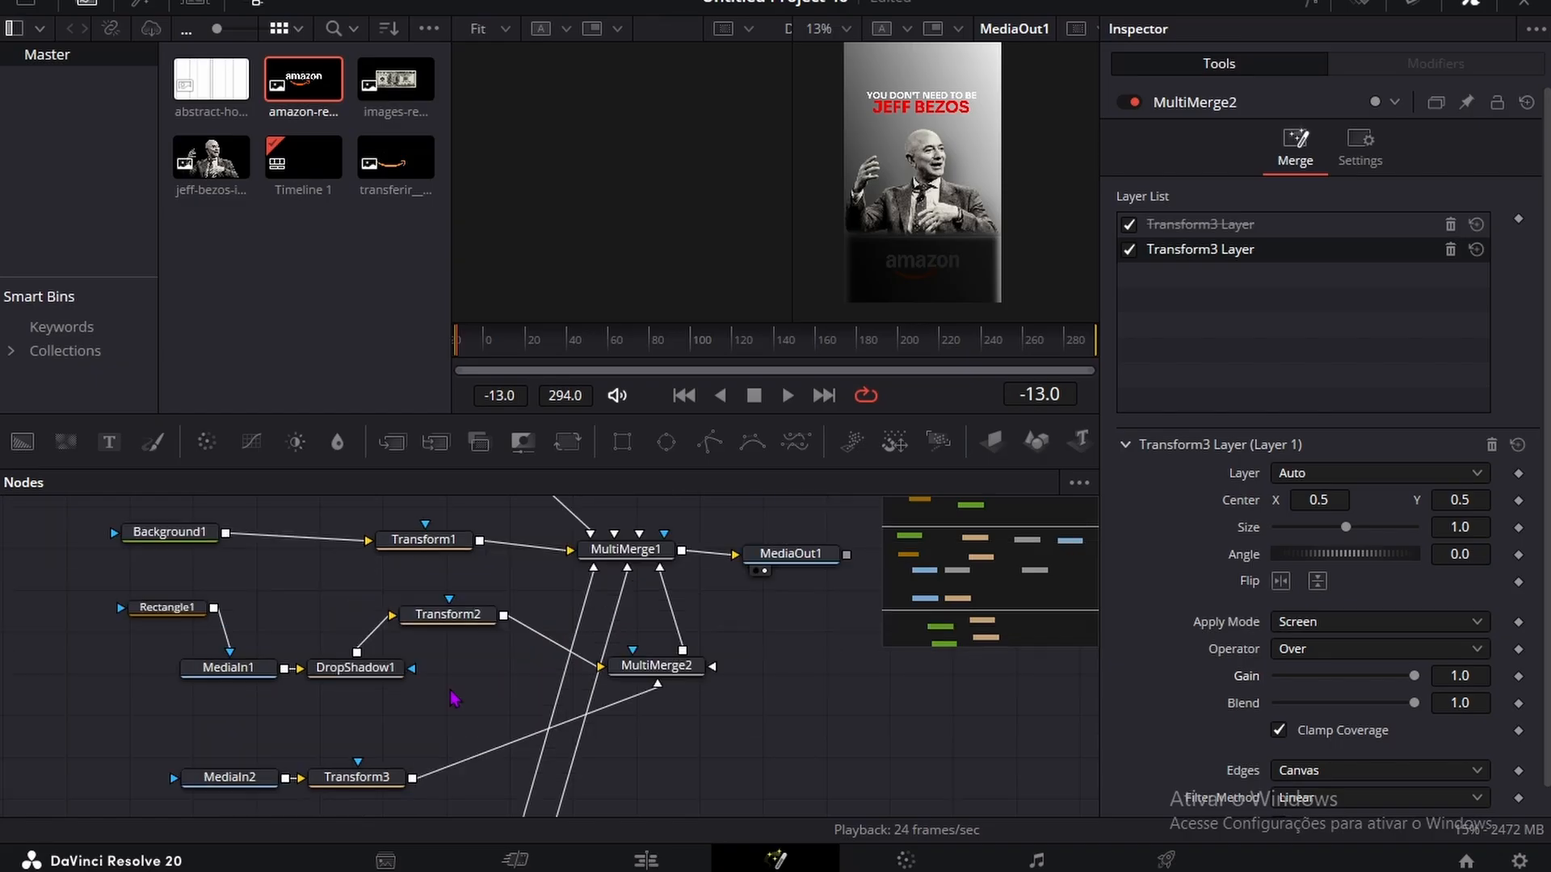
Step: Add a Transform node after MultiMerge2 and keyframe its center at X 0.5, Y 0.5 on frame -13
click(656, 666)
key(shift+space)
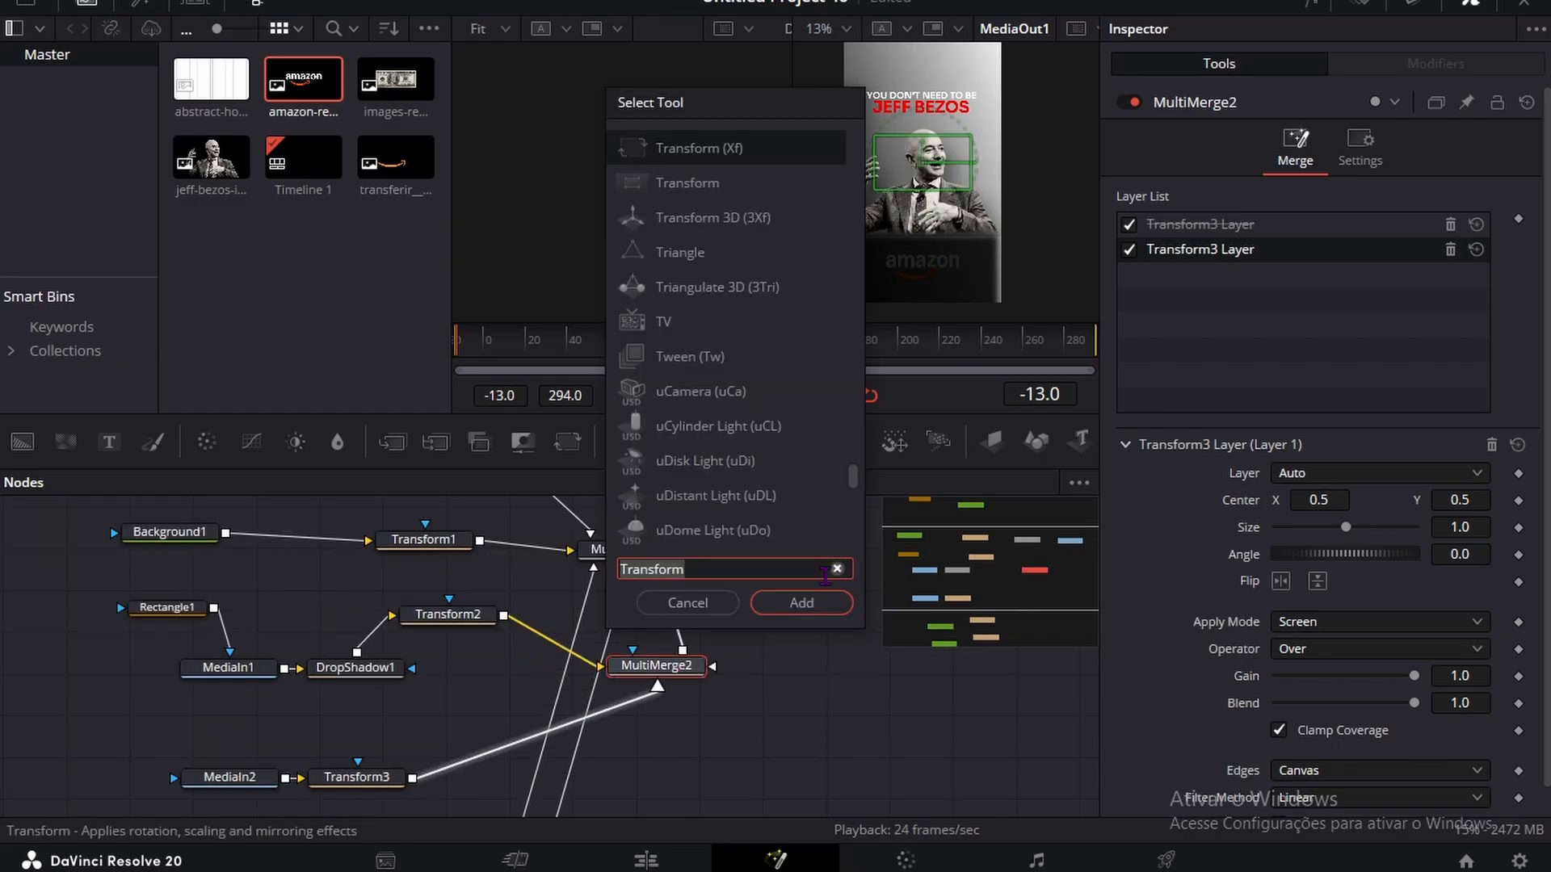
click(803, 602)
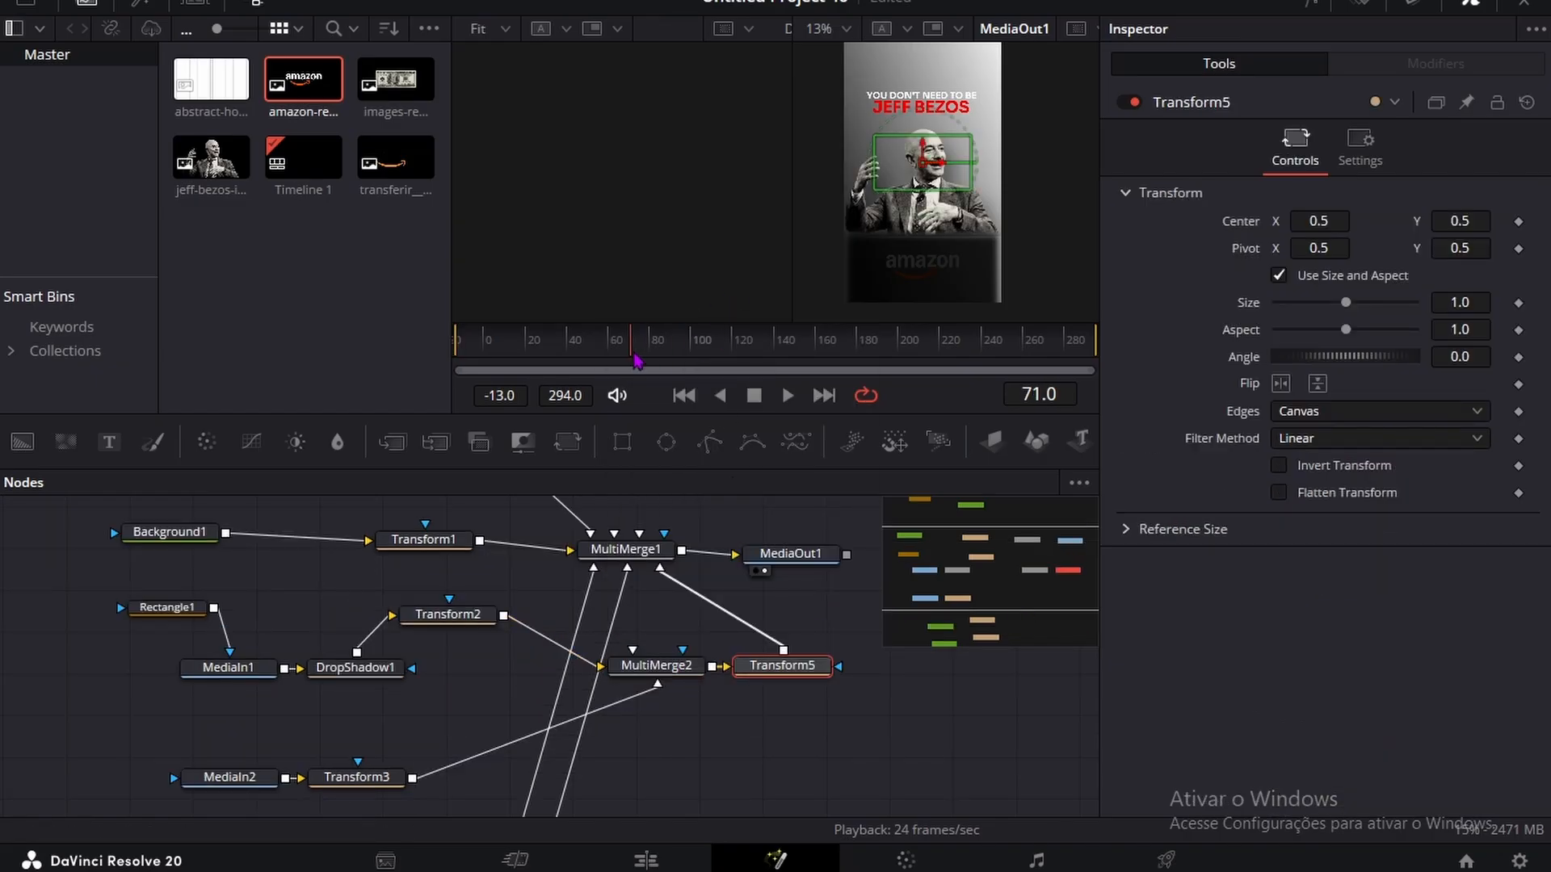
click(1518, 221)
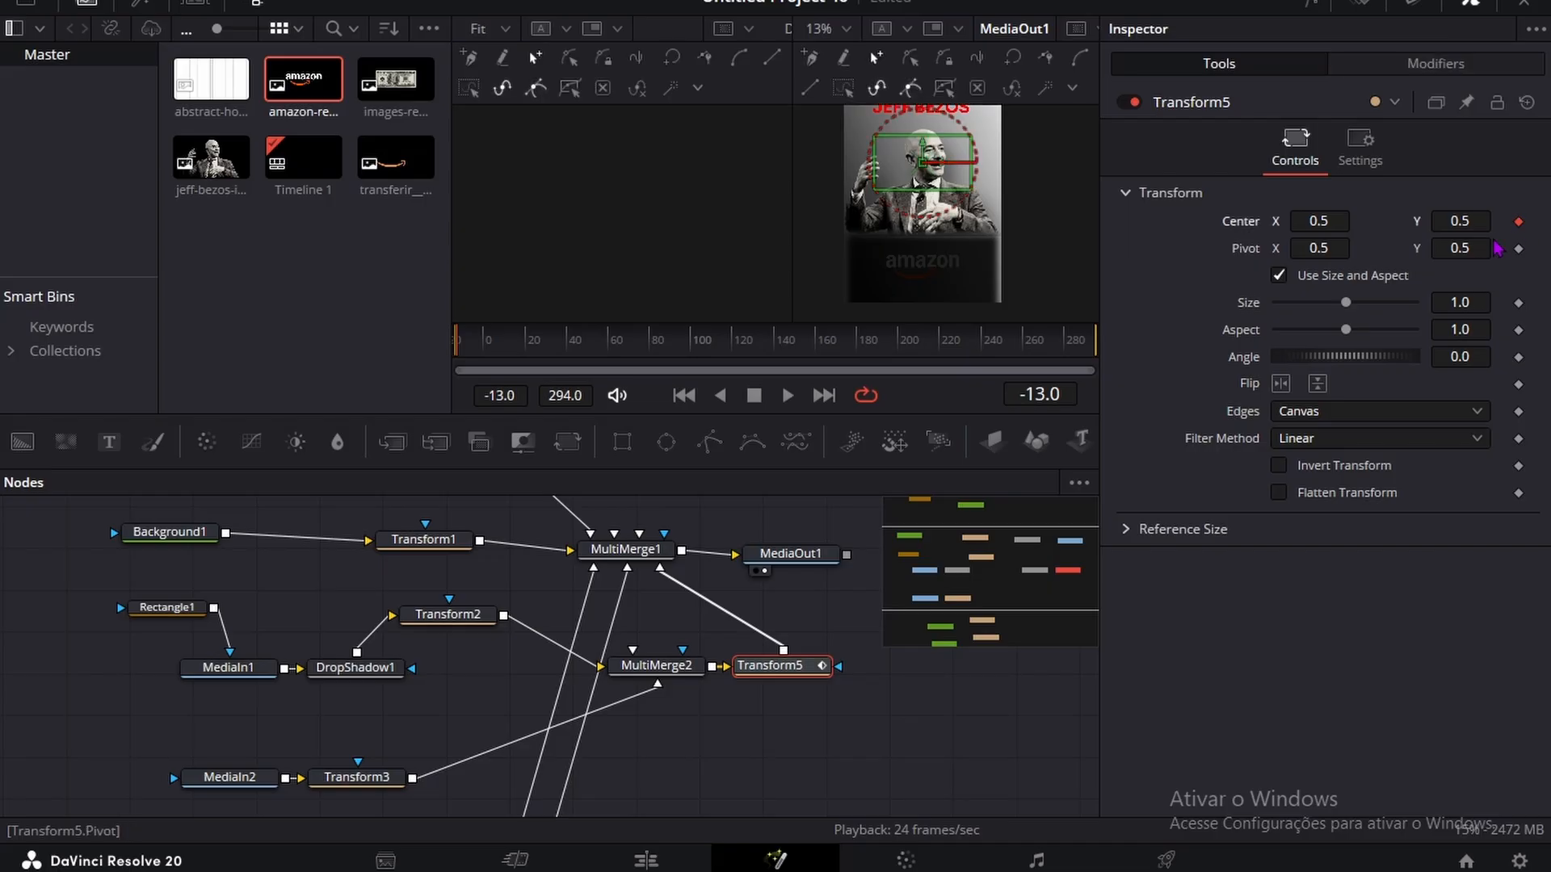
Step: Lower Transform5's keyframed center Y on frame -13 so the portrait layer moves up into place, and scrub the move
key(space)
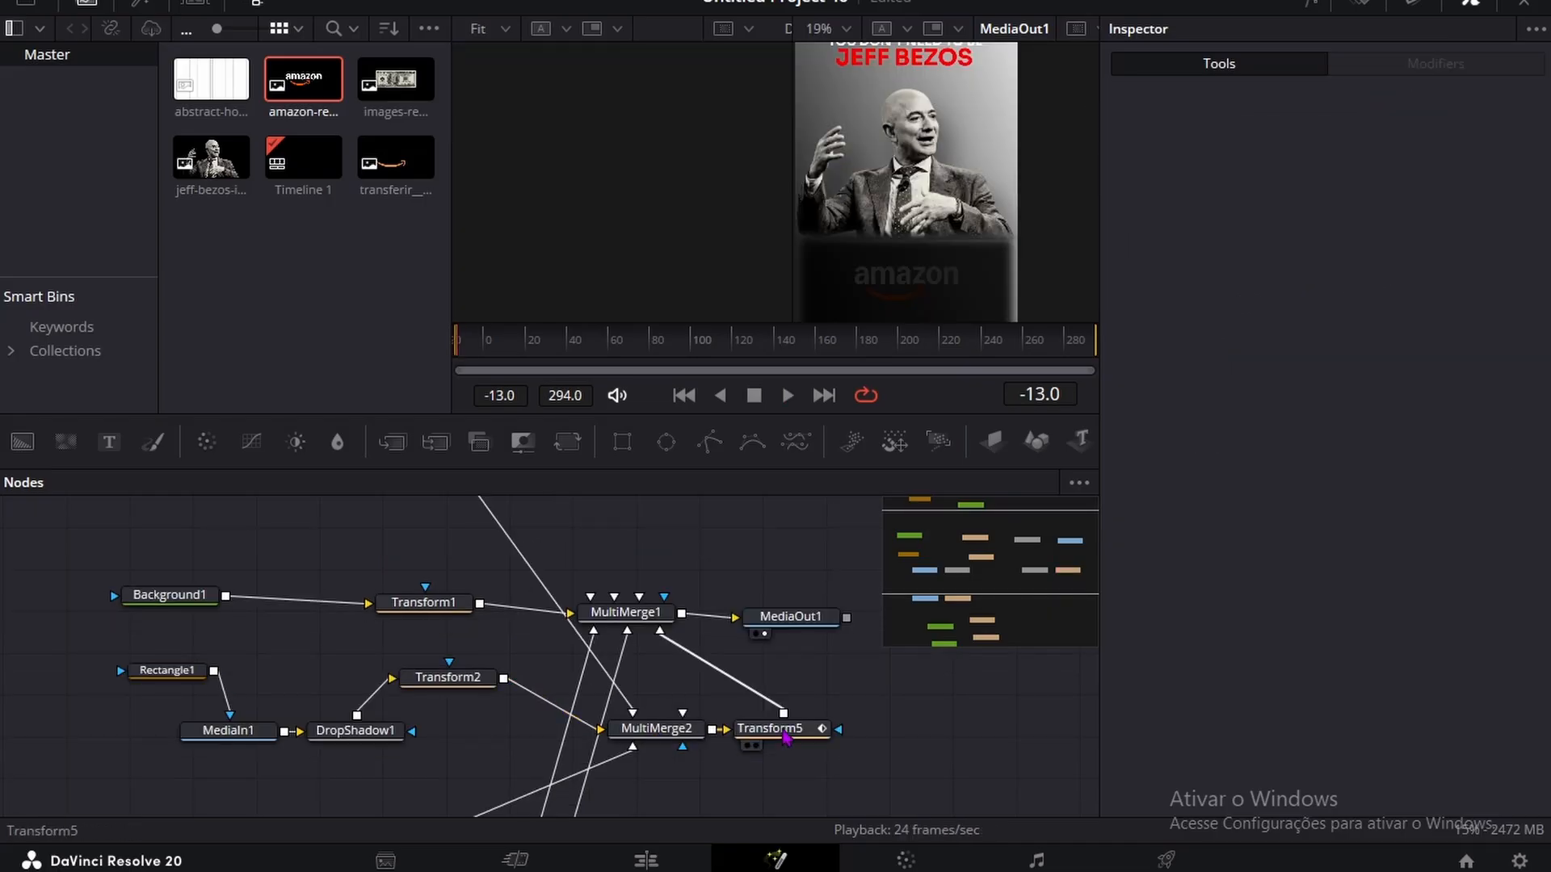
click(781, 730)
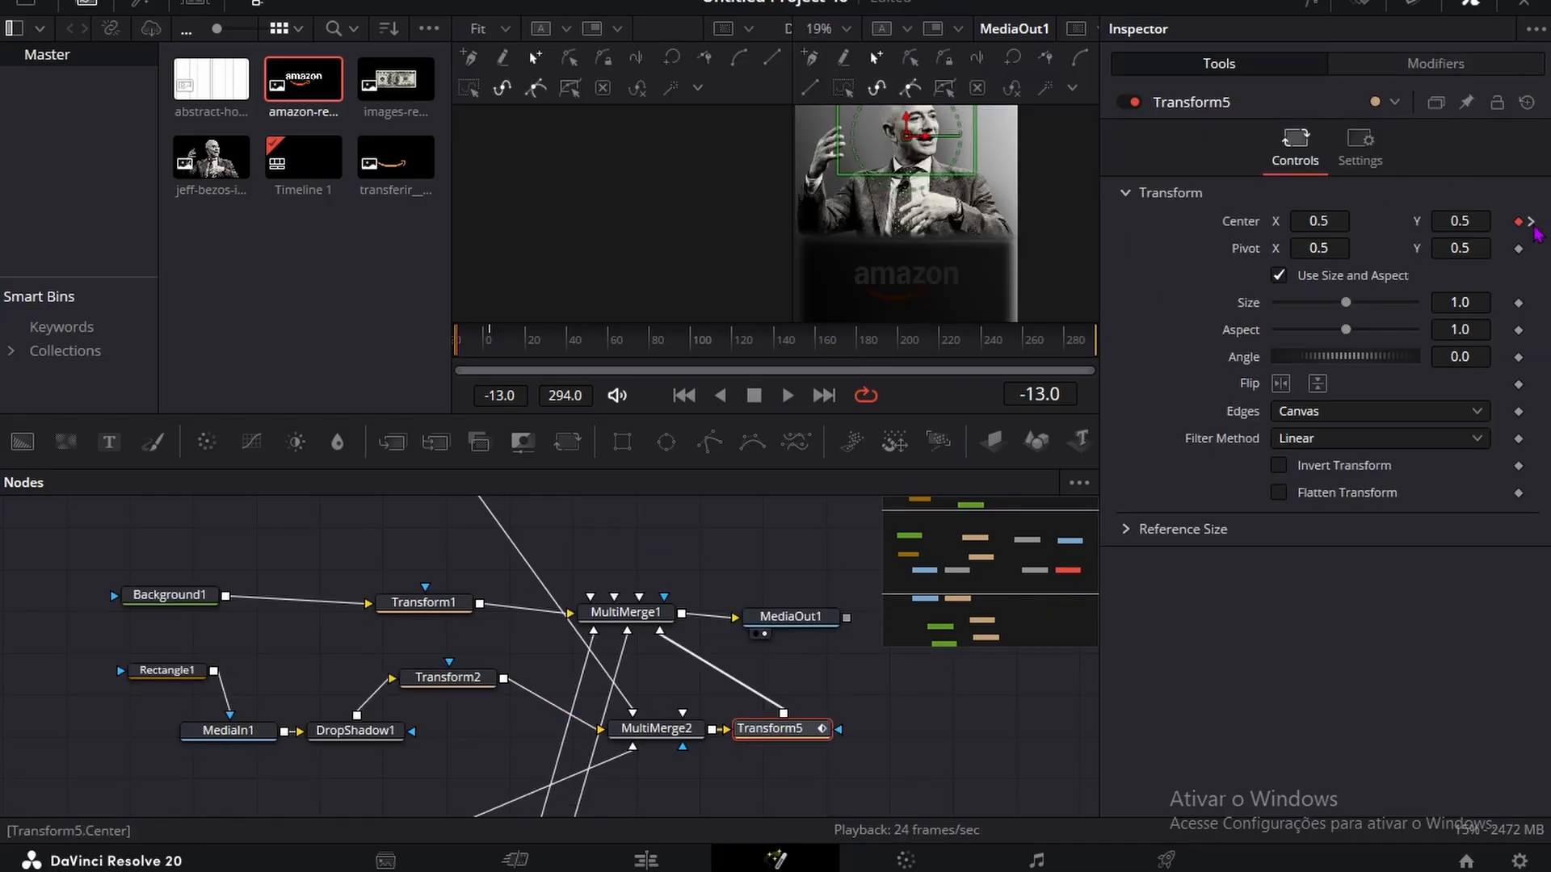
drag(1472, 221, 242, 222)
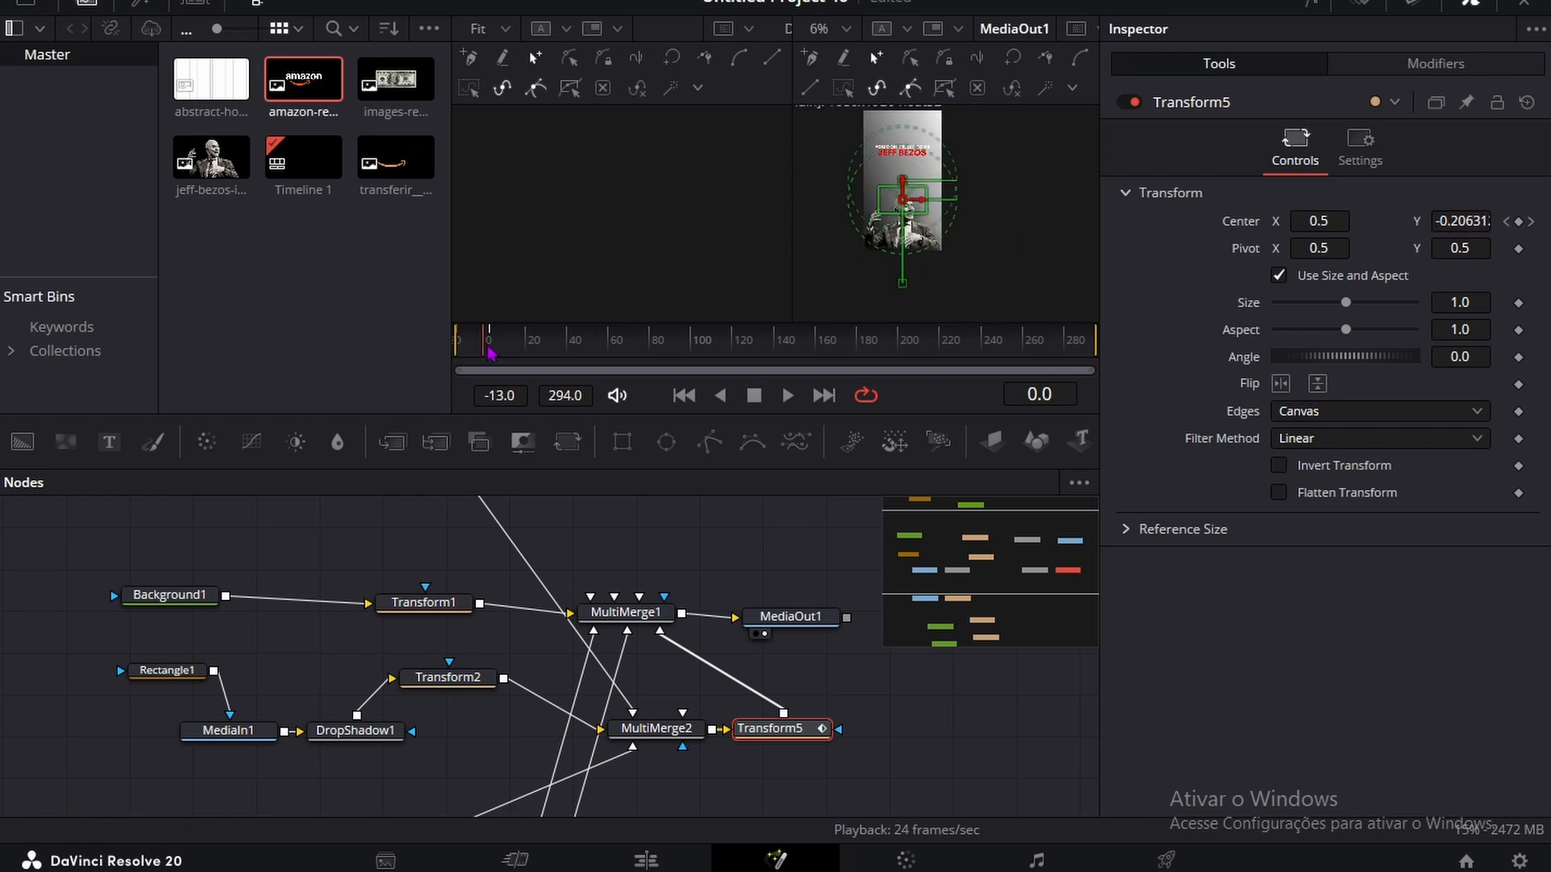
mouse_move(490, 352)
mouse_down()
mouse_move(454, 336)
mouse_move(489, 331)
mouse_up()
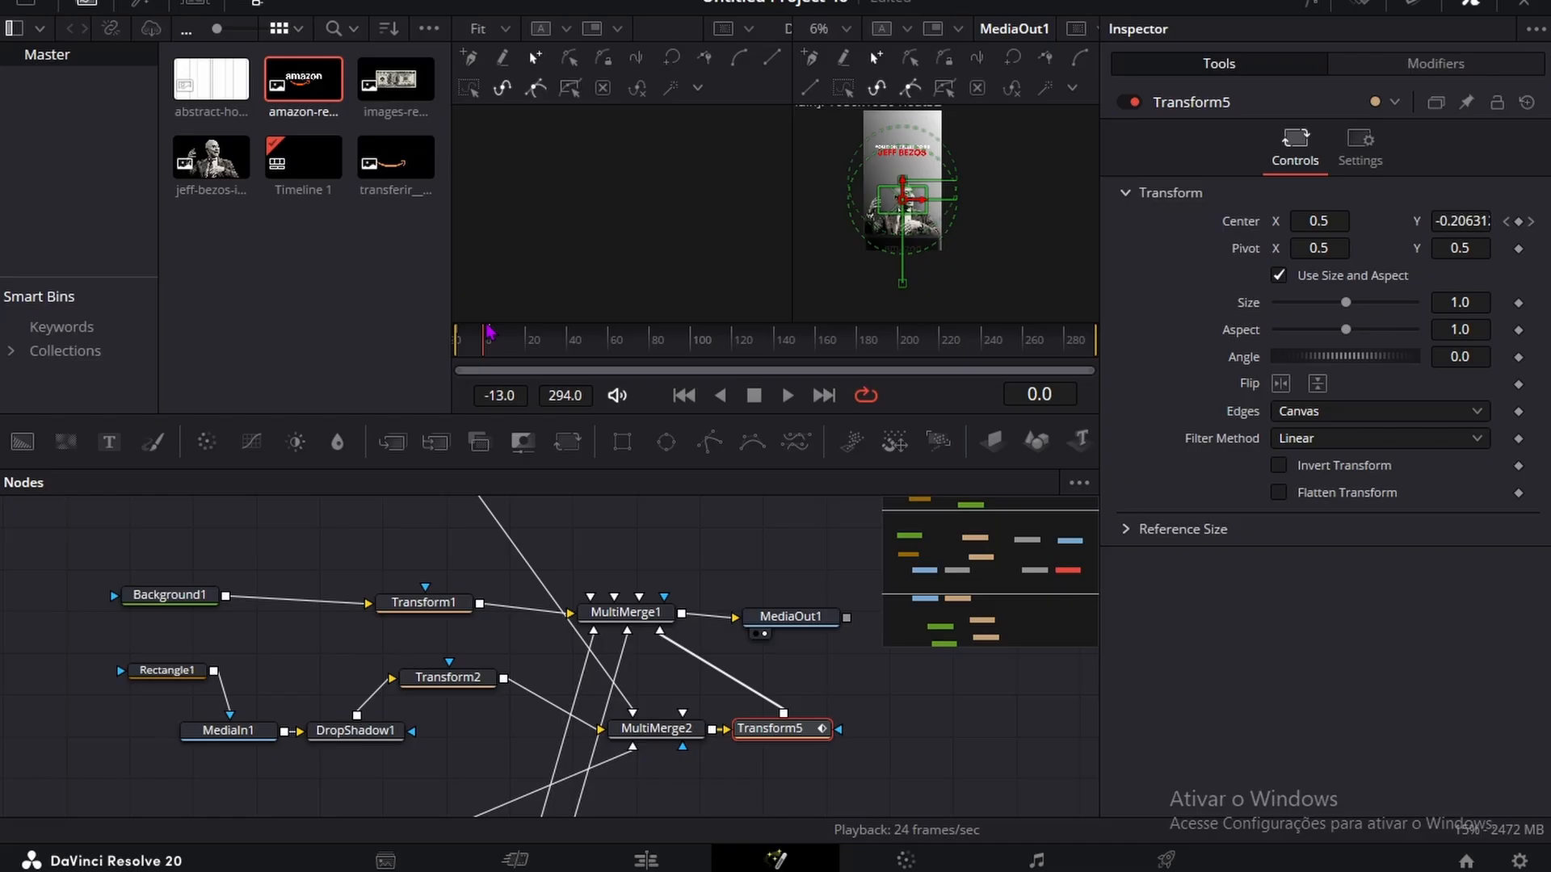
Step: Apply a Follower modifier to the text "YOU DON'T NEED TO BE" in Text1
scroll(299, 692, down, 6)
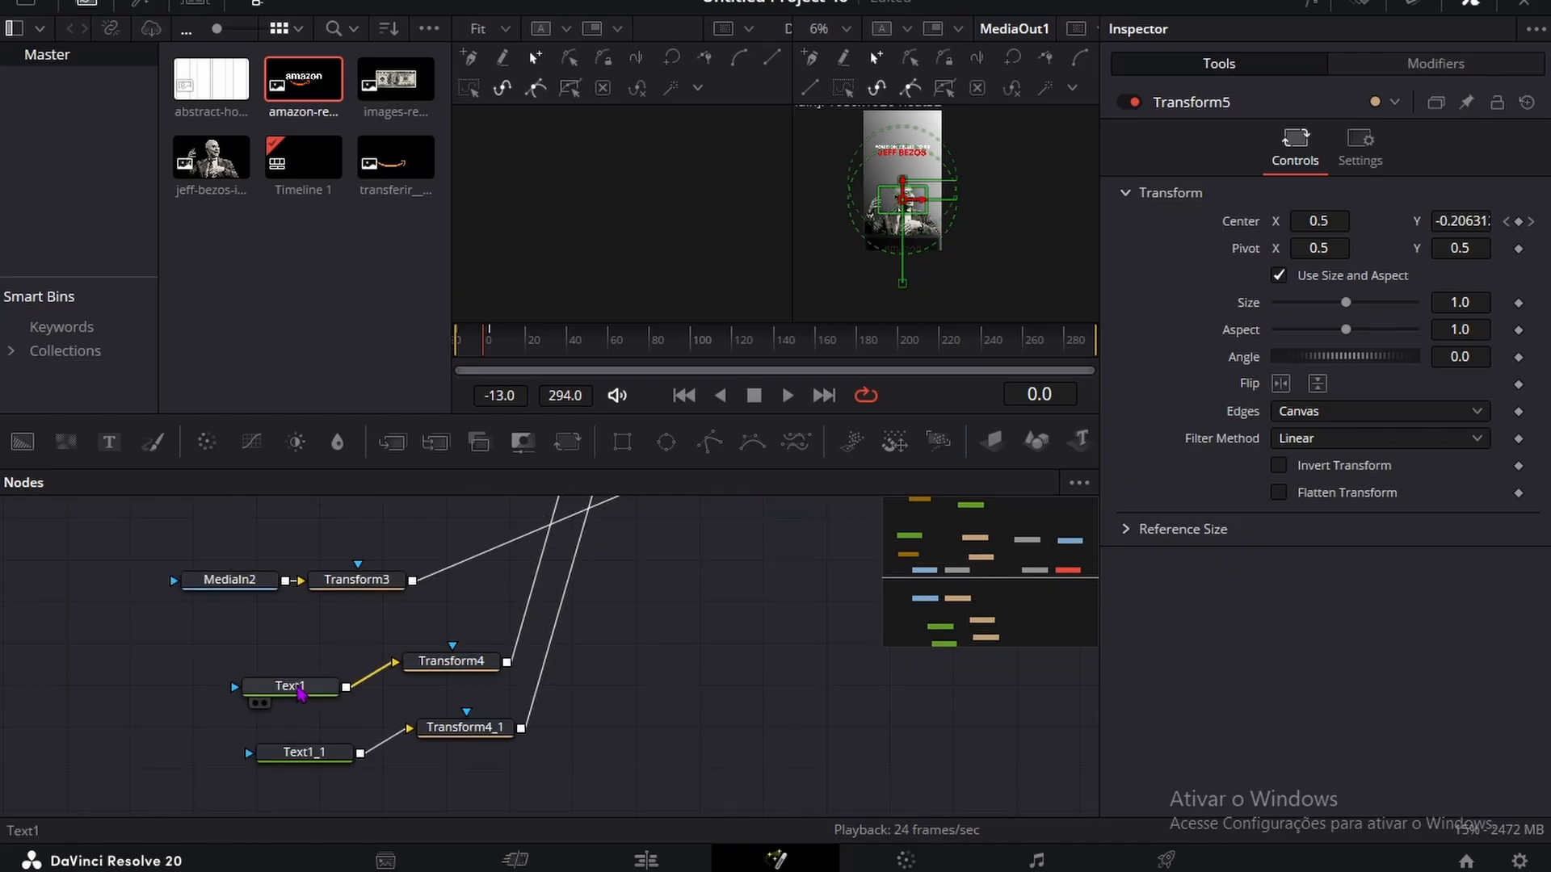
click(295, 687)
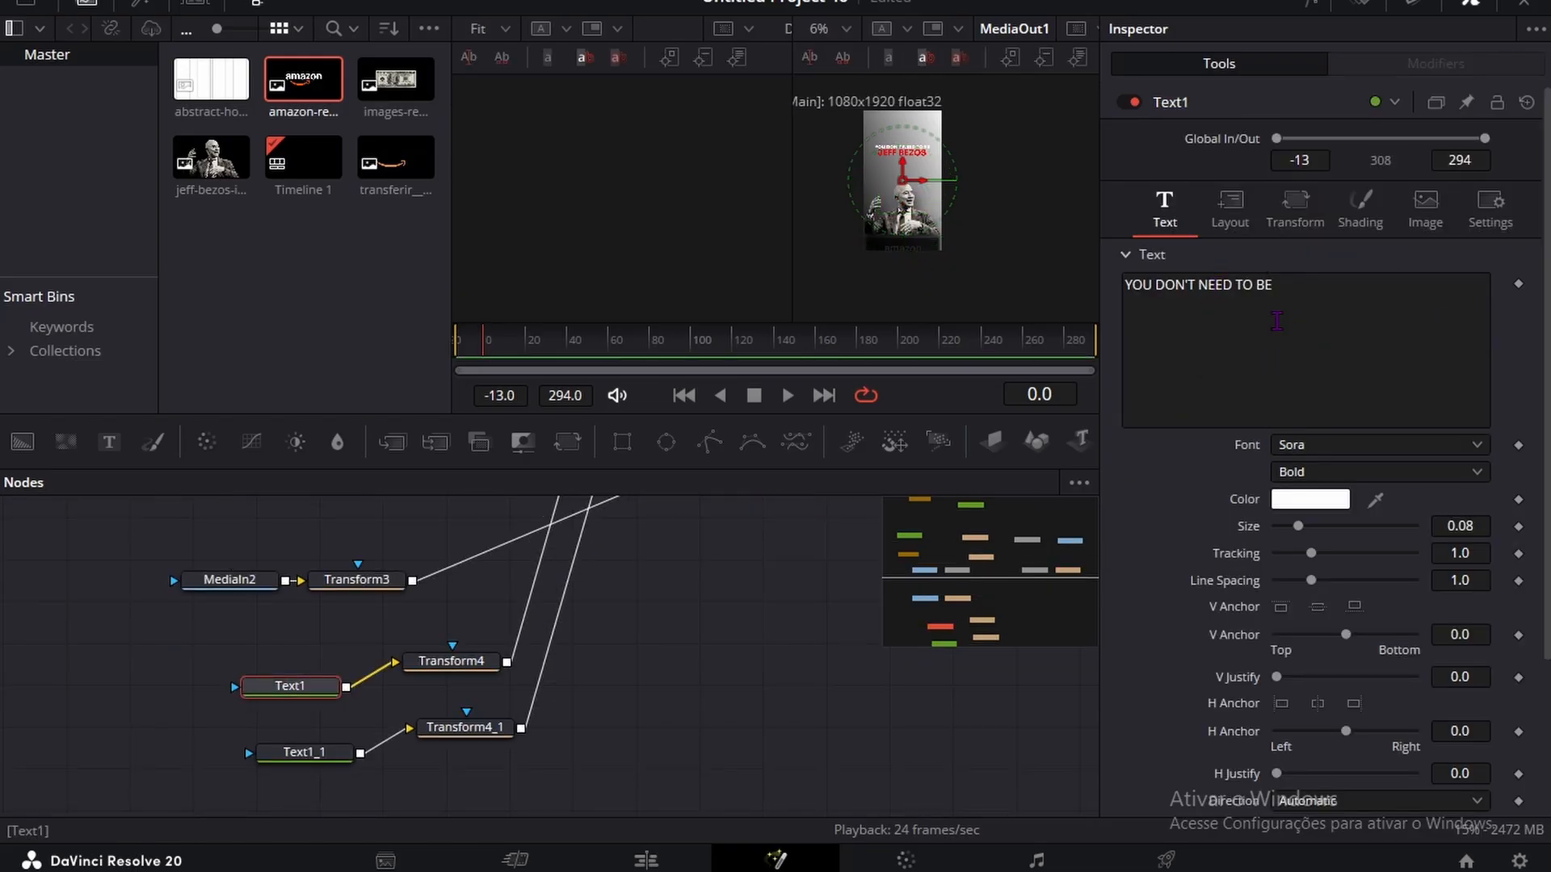
right_click(1274, 327)
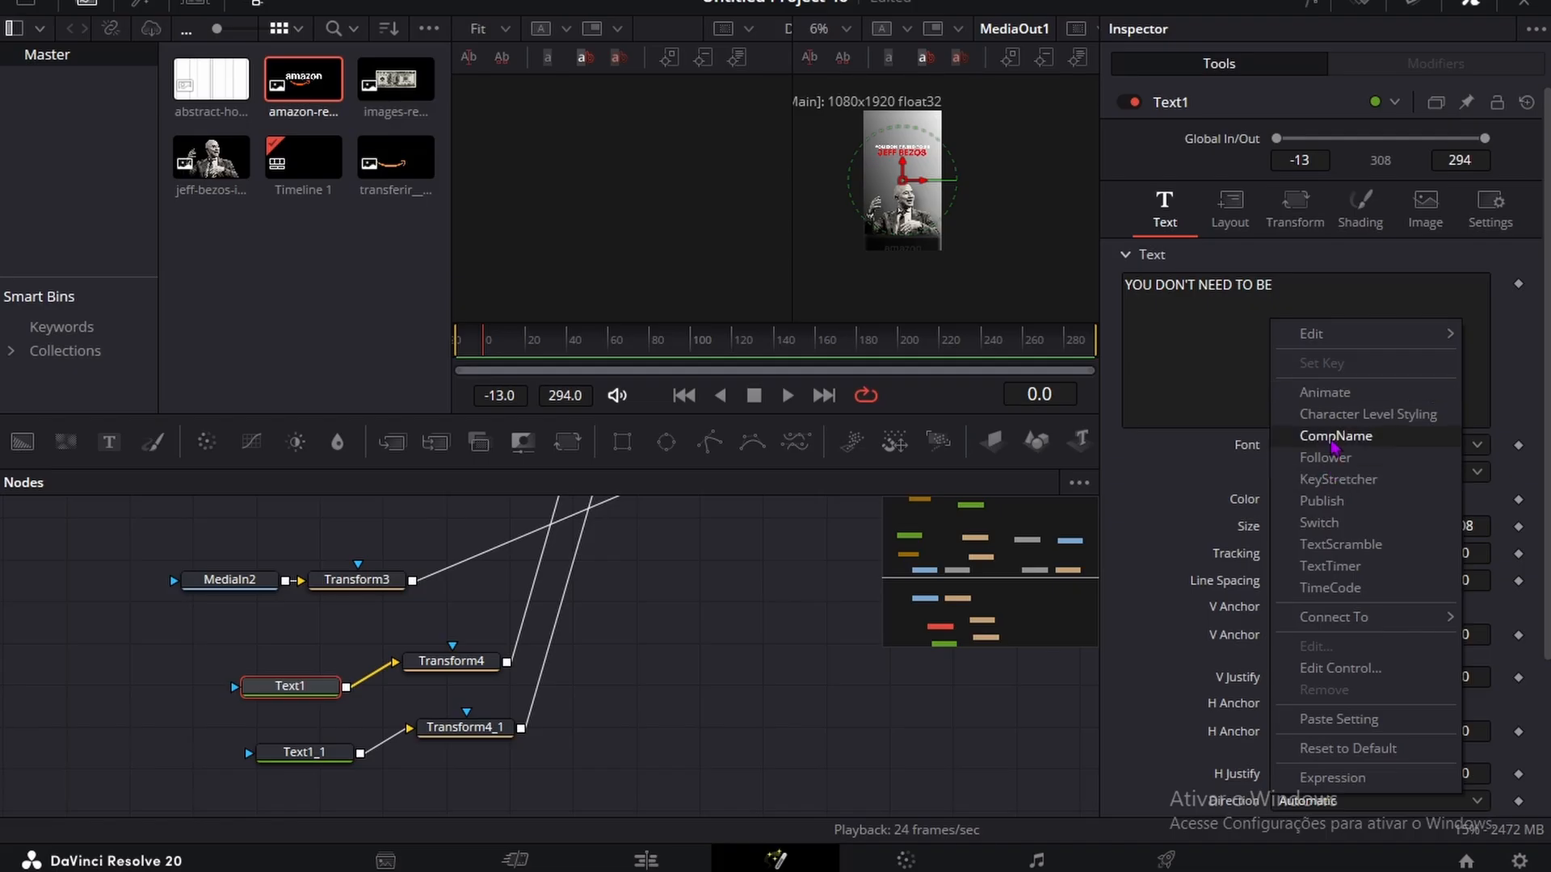
click(1355, 201)
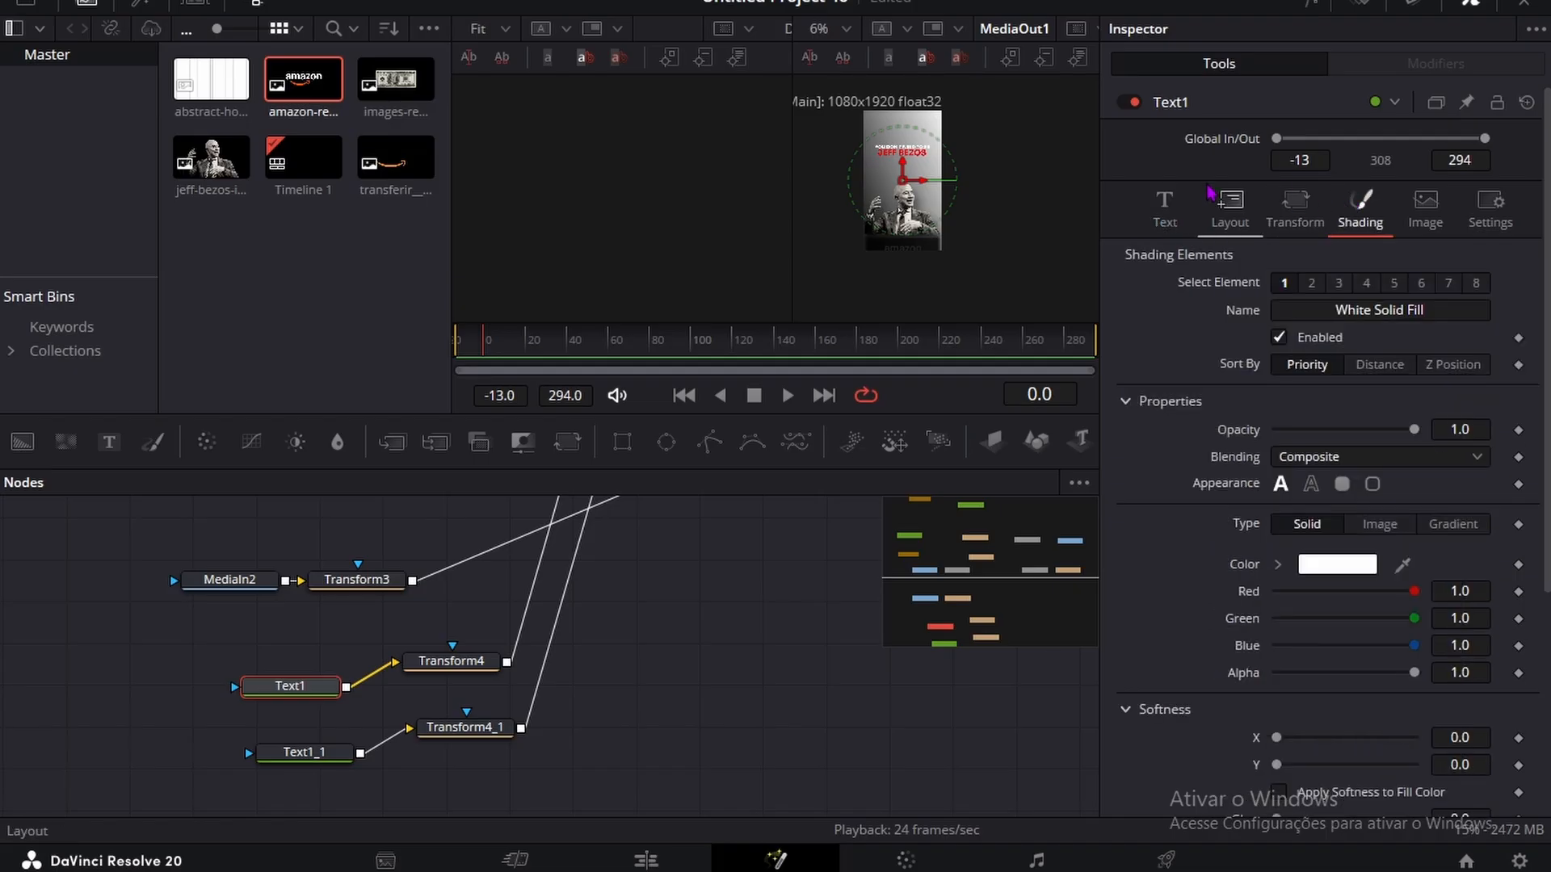
click(1164, 206)
right_click(1281, 362)
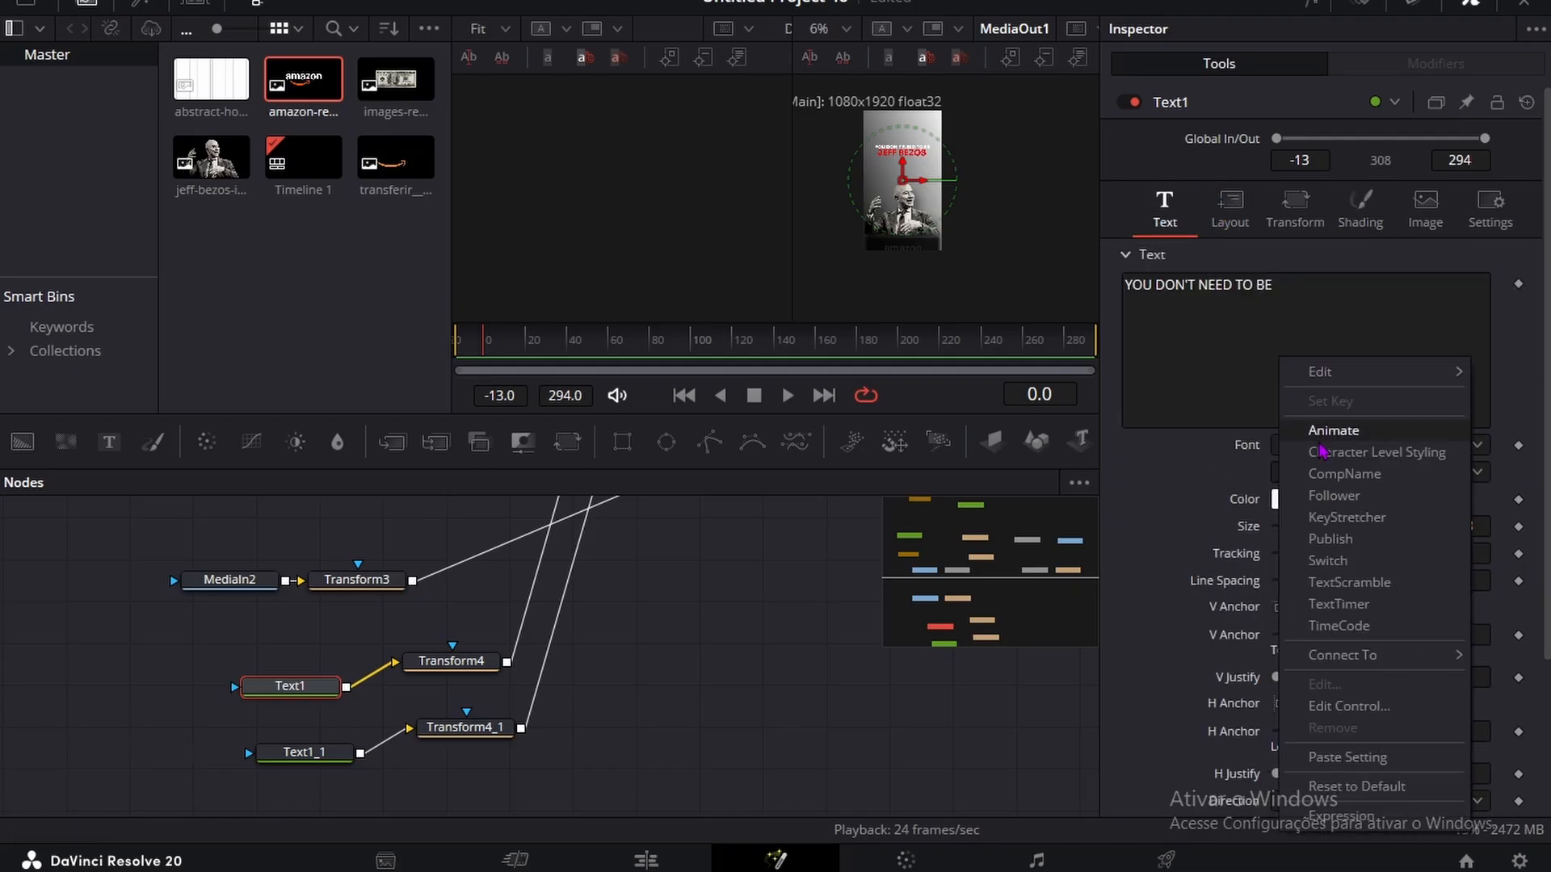
click(1331, 495)
Step: Keyframe the Text1 Follower's shading opacity at 1.0 and position offset at X 0.0, Y 0.0 on frames 0 and 7
click(1392, 149)
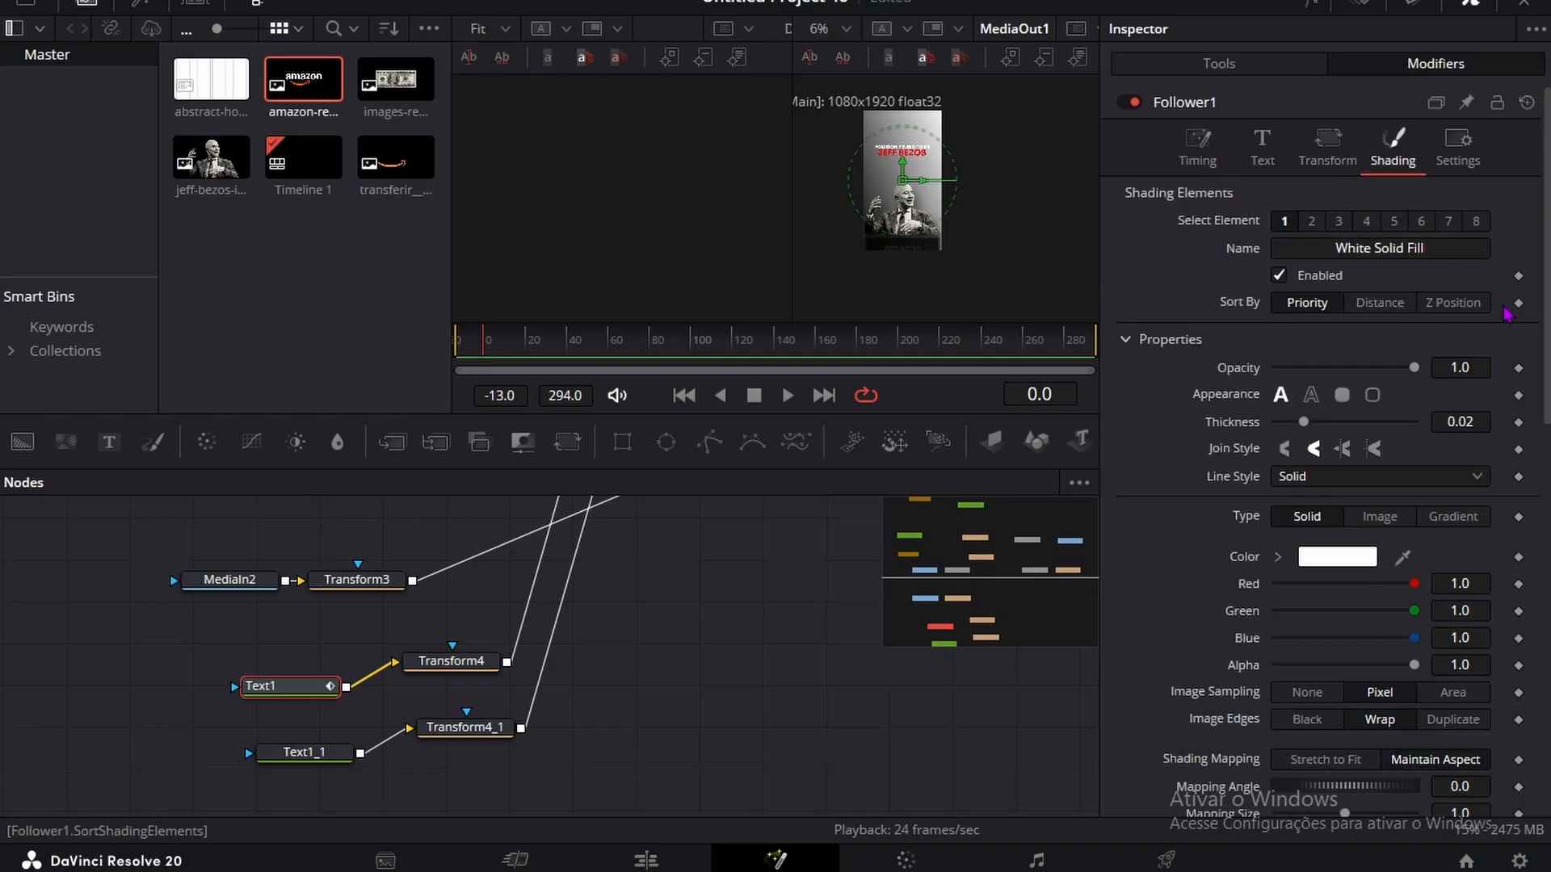
scroll(1292, 460, down, 5)
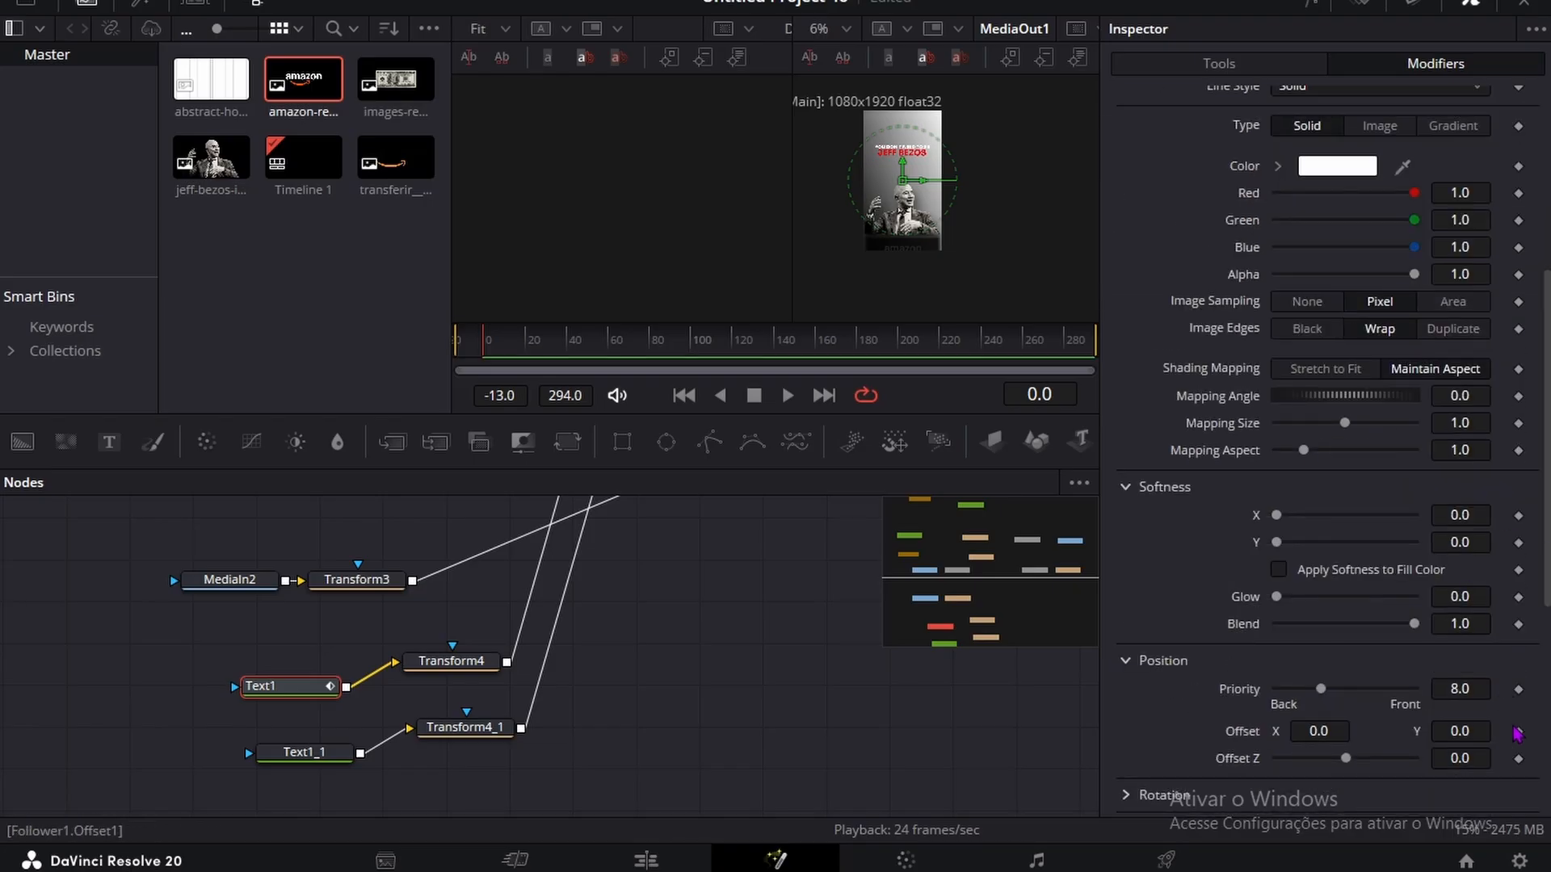
click(1518, 734)
click(1192, 104)
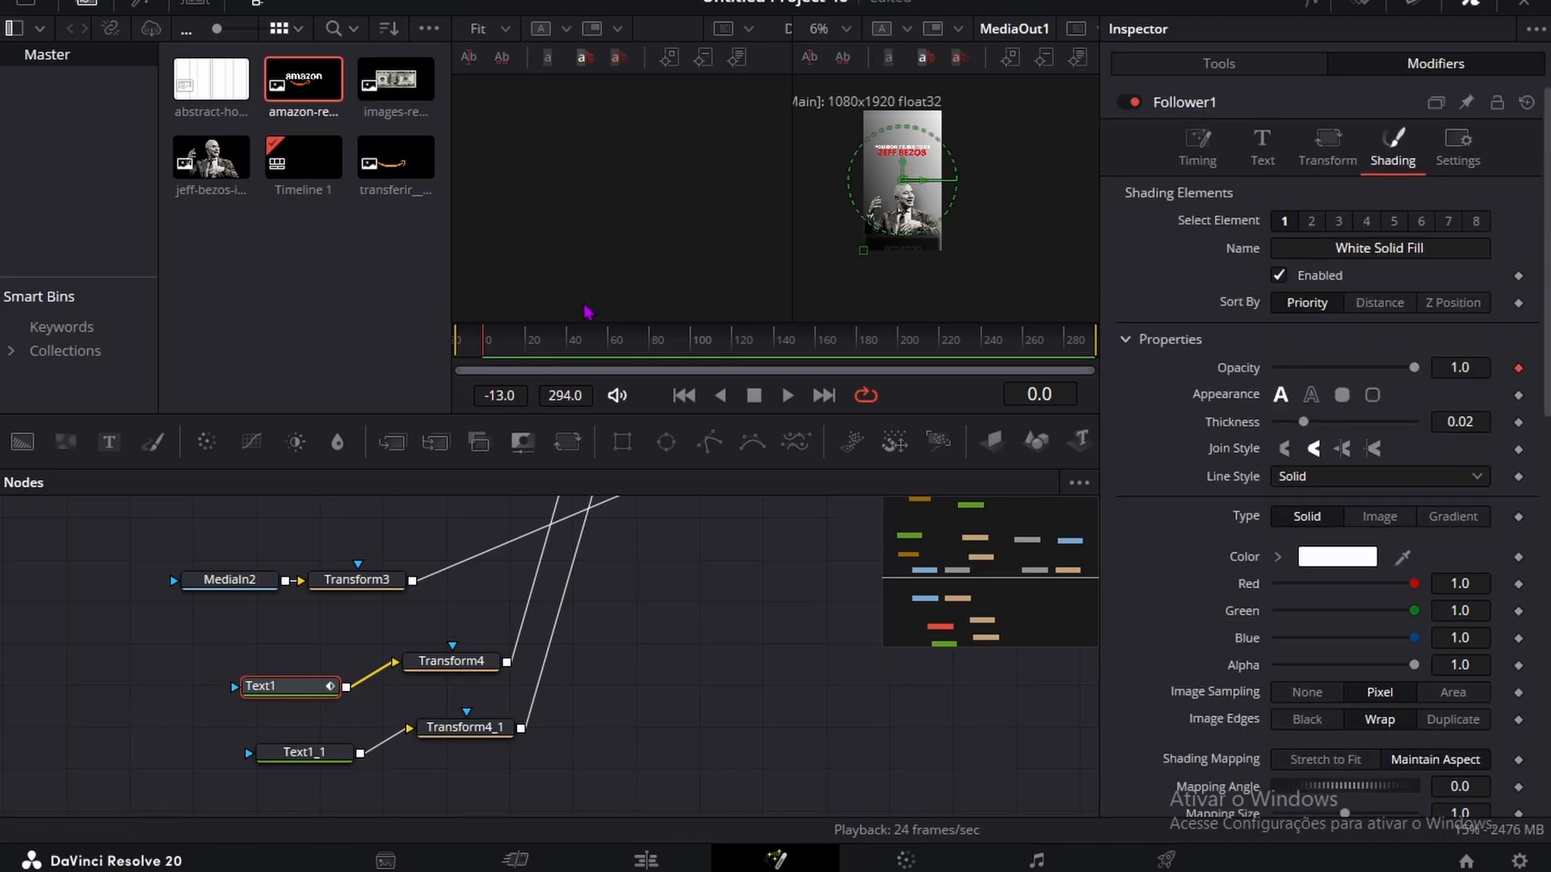
click(501, 361)
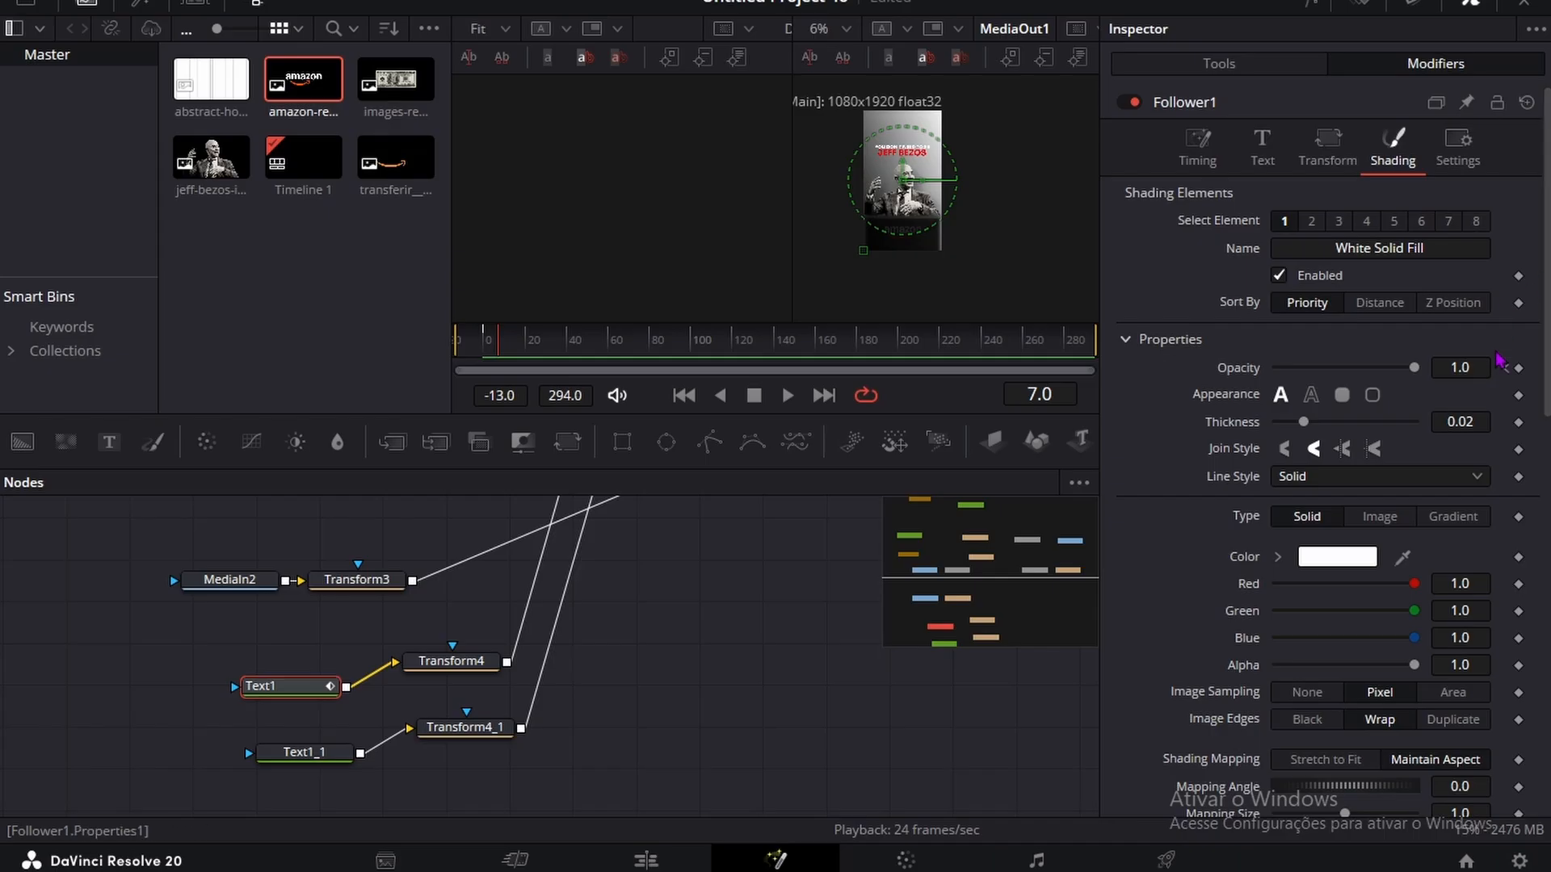
scroll(1523, 371, down, 6)
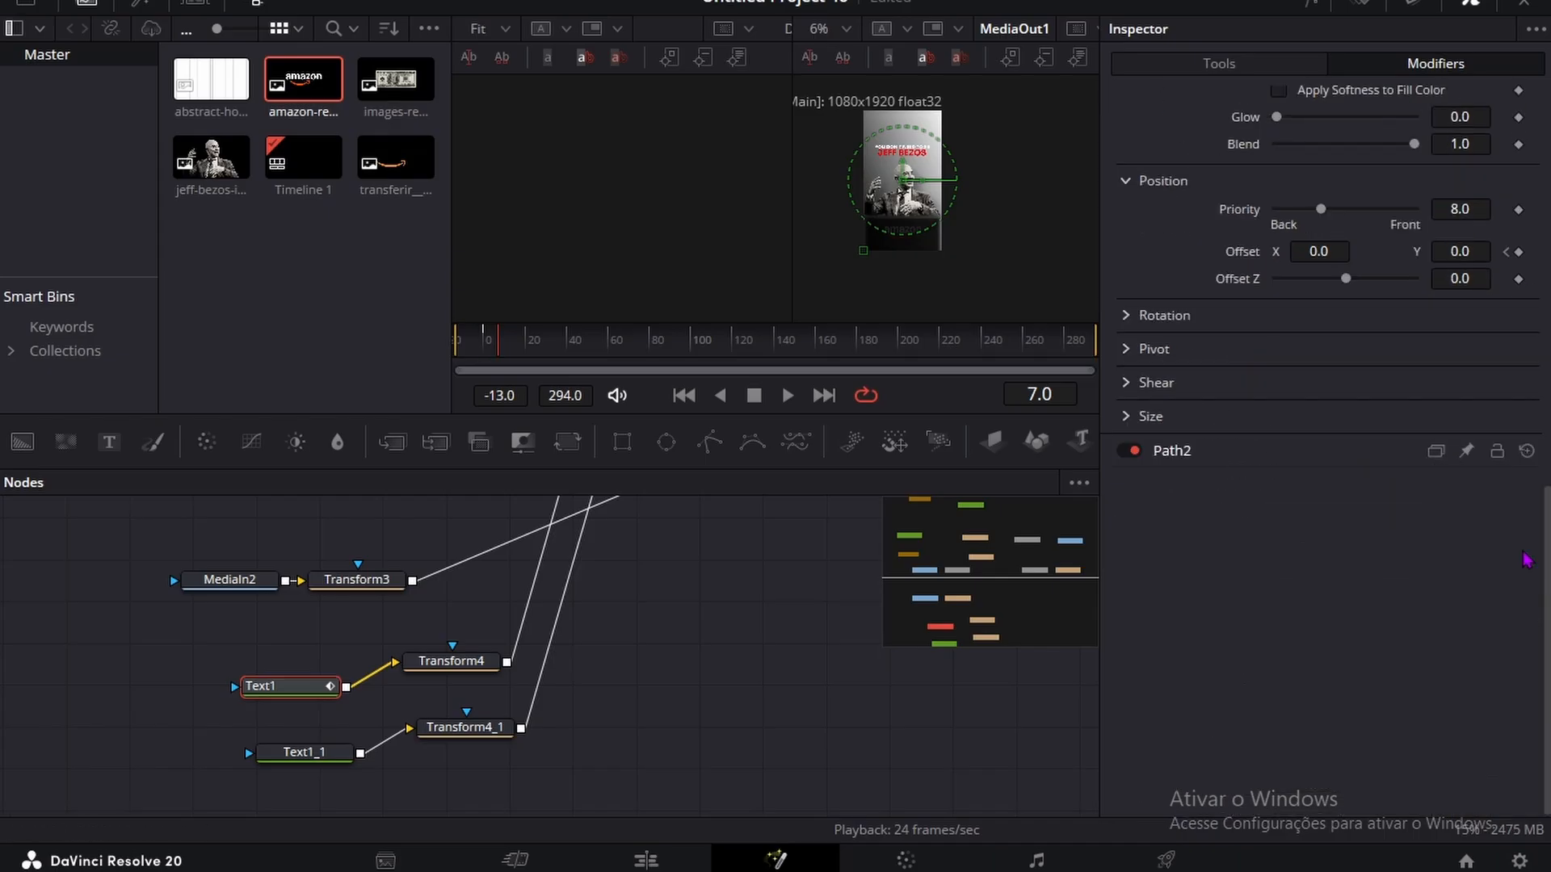
Step: On frame 0, give the Text1 Follower a negative Y offset and set its opacity to 0.0
click(1506, 252)
click(1442, 252)
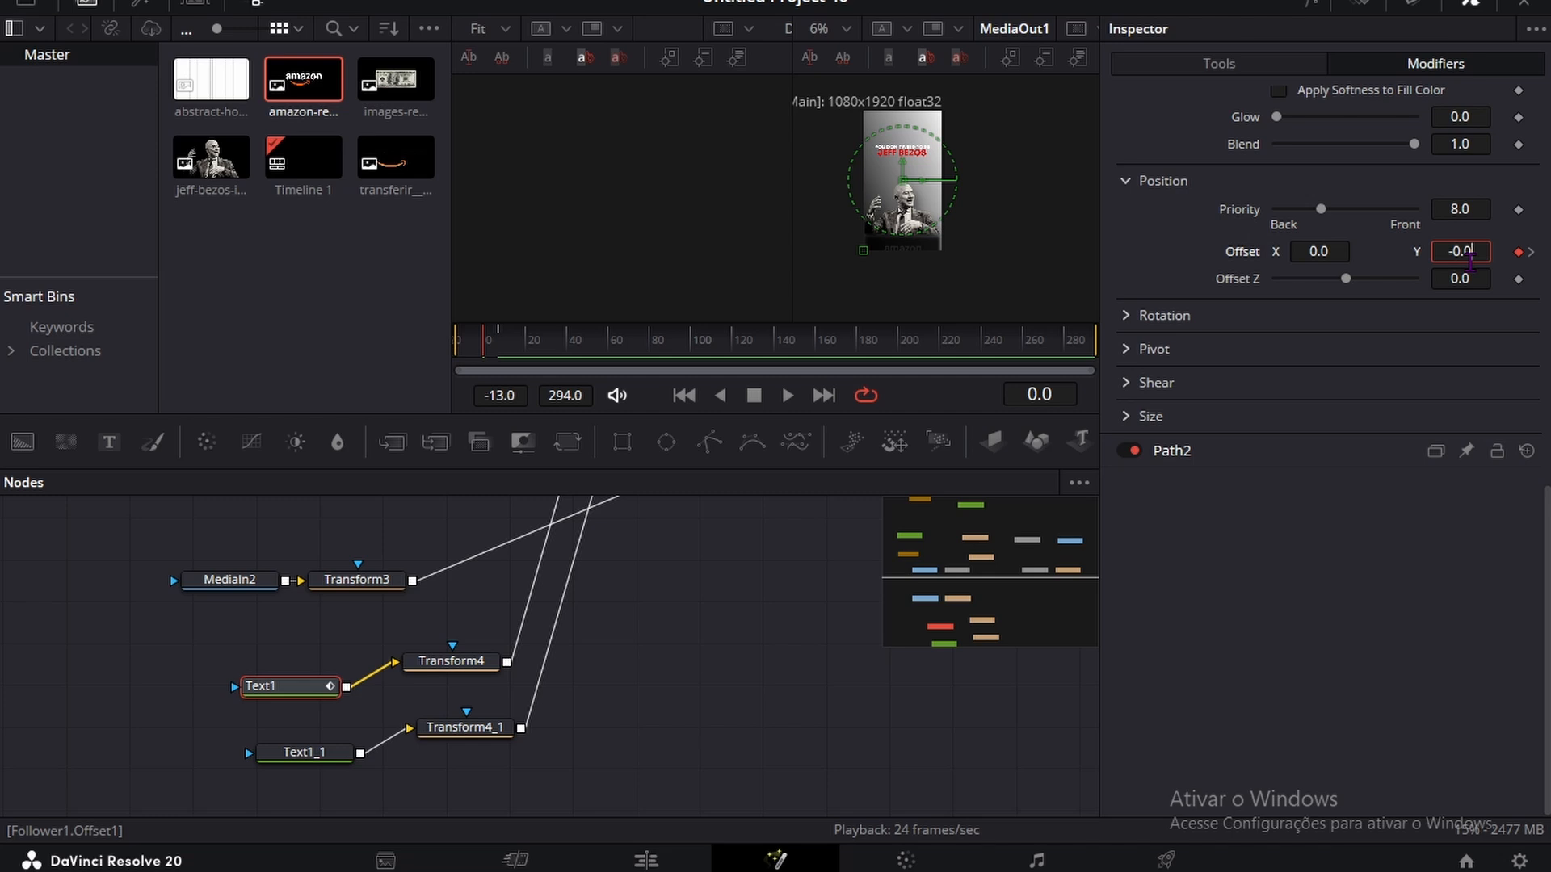
scroll(1257, 301, up, 6)
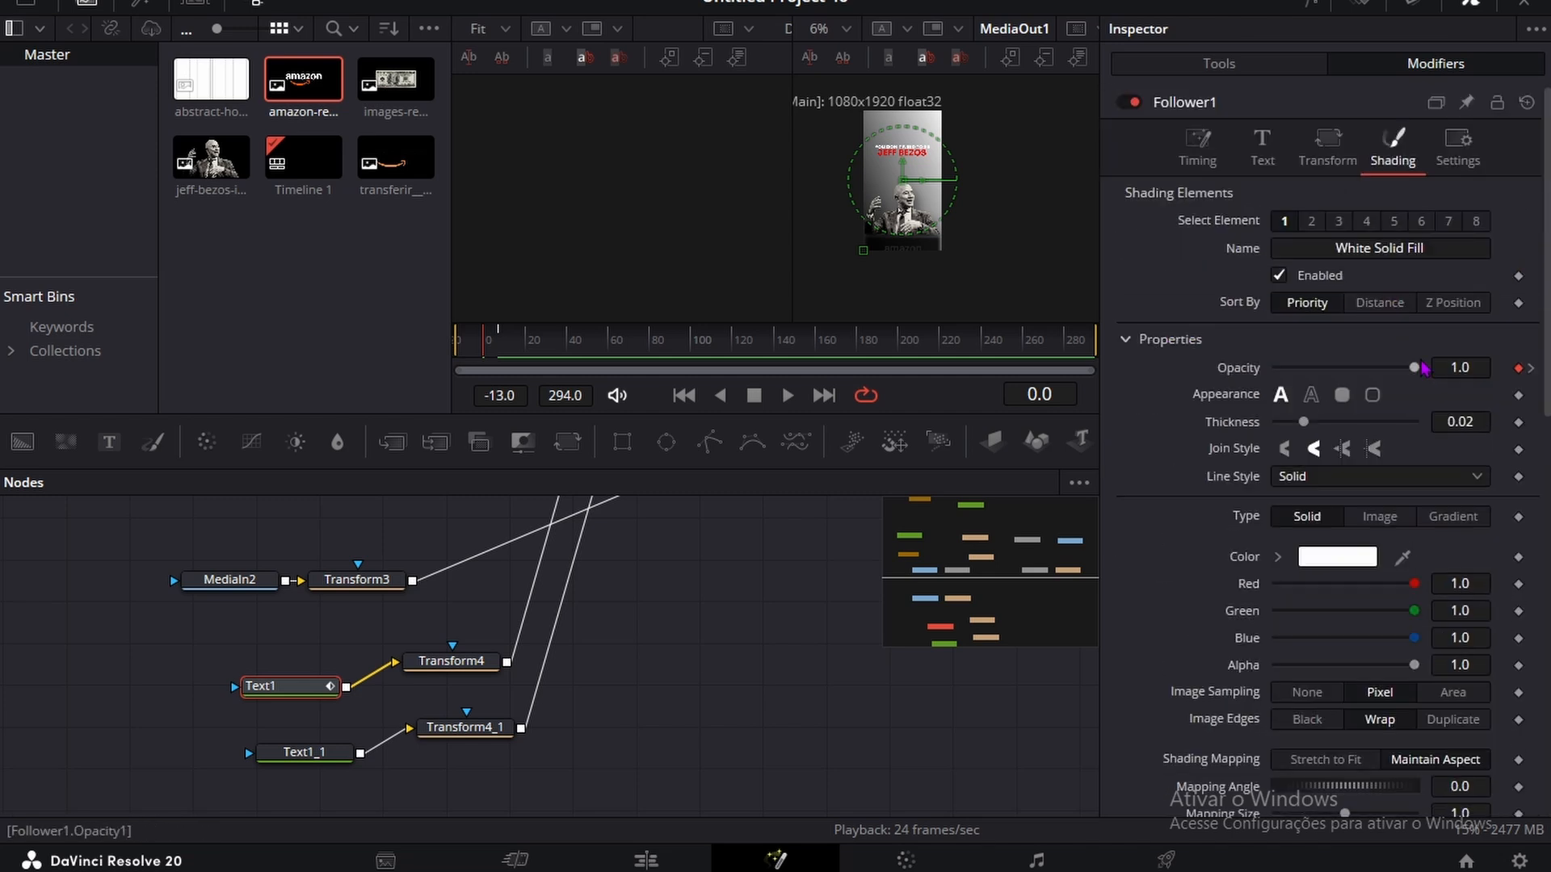
drag(1423, 368, 1322, 367)
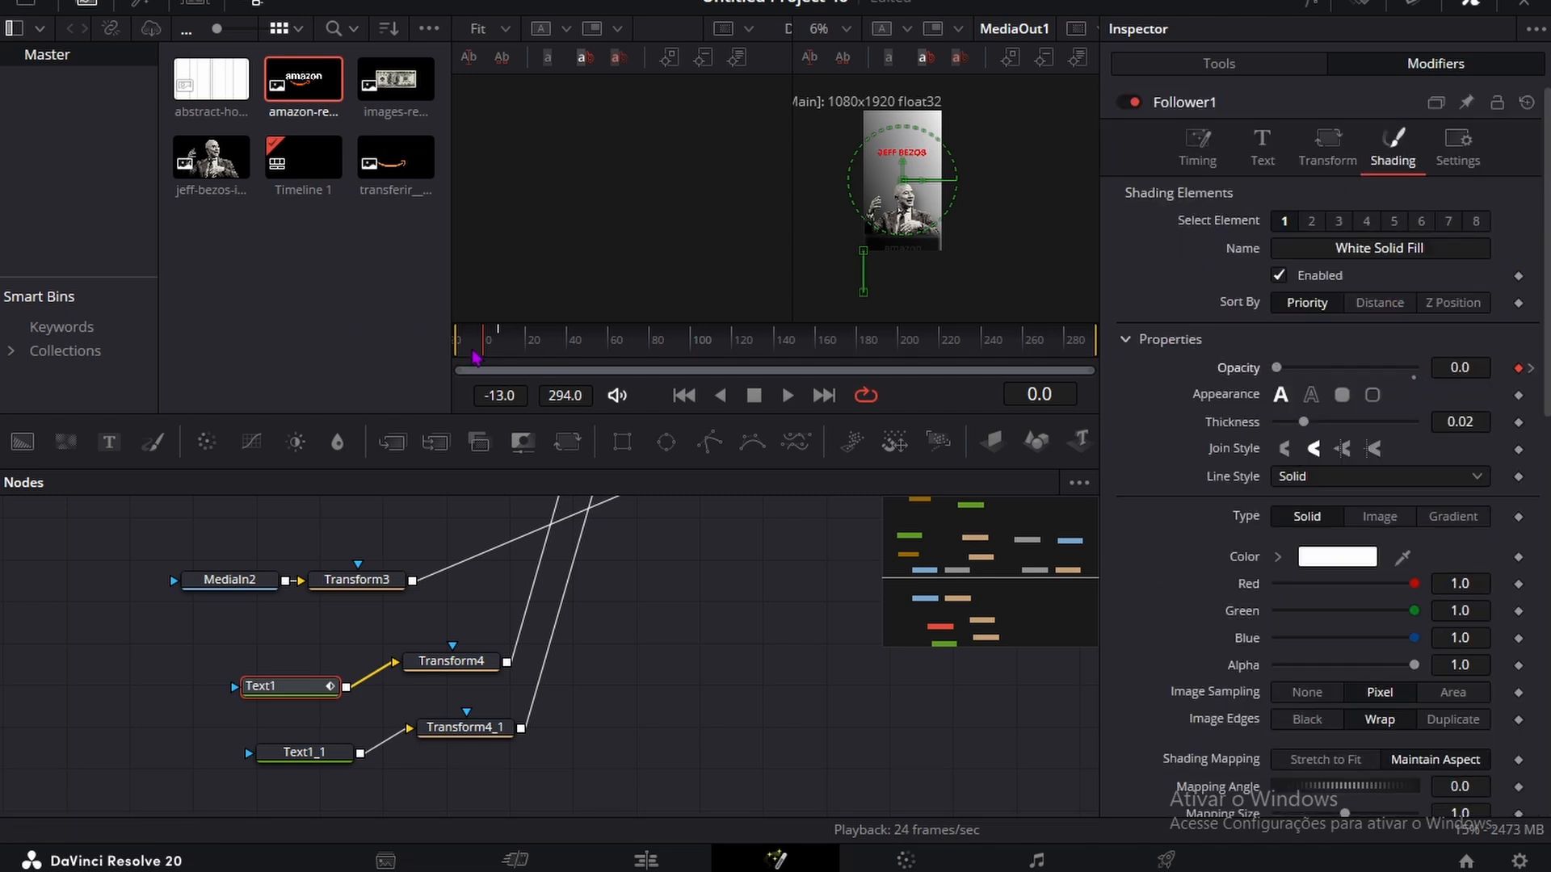
Step: Go to frame 5 and apply a Follower modifier to the text "JEFF BEZOS" in Text1_1
drag(475, 353, 495, 351)
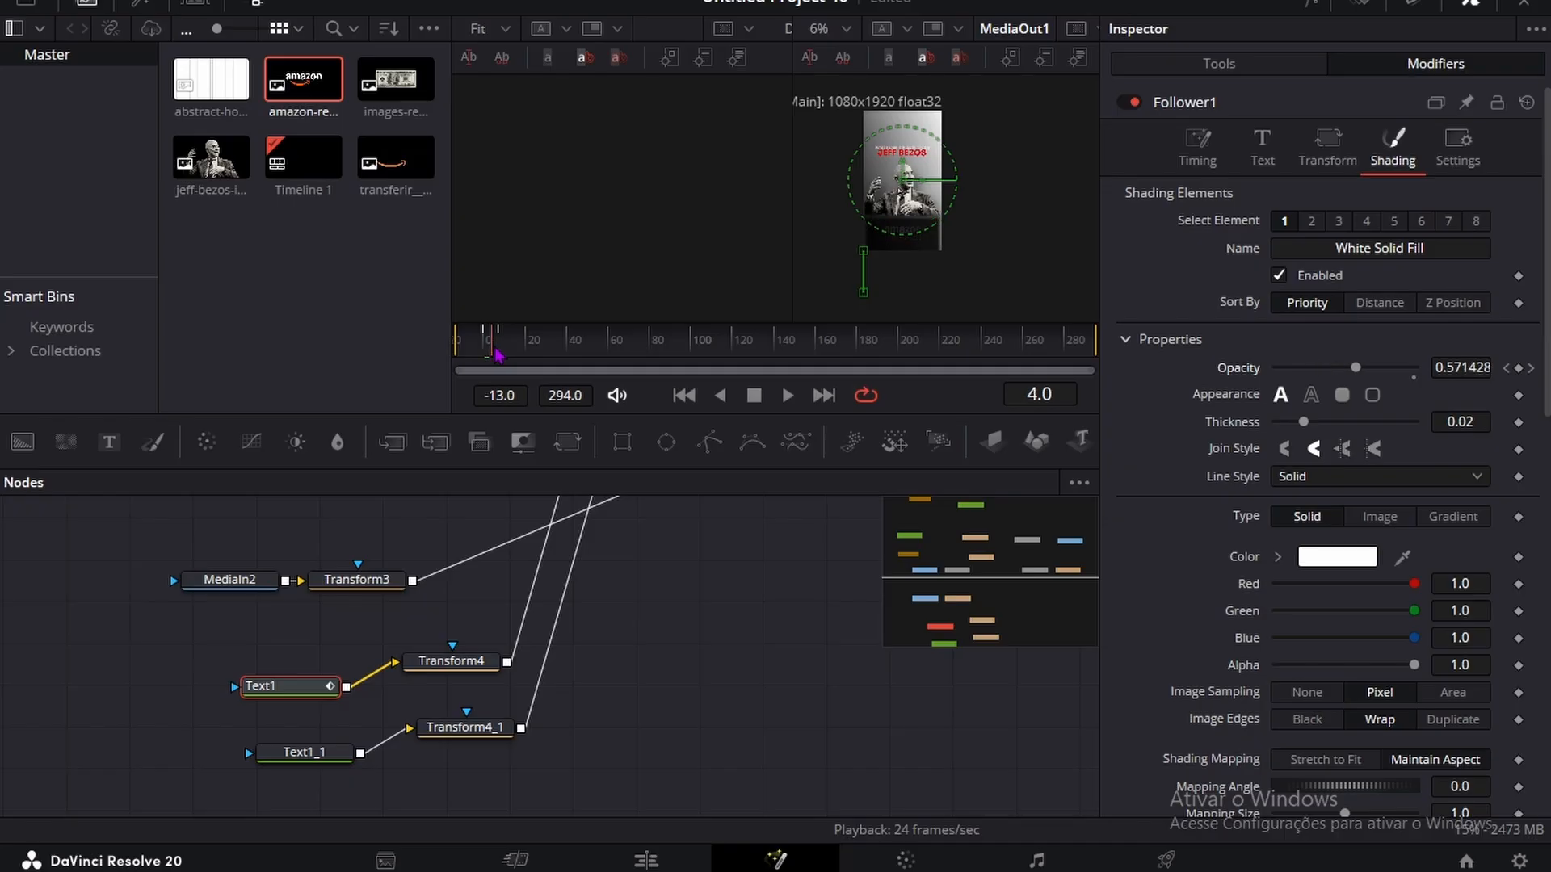
click(304, 752)
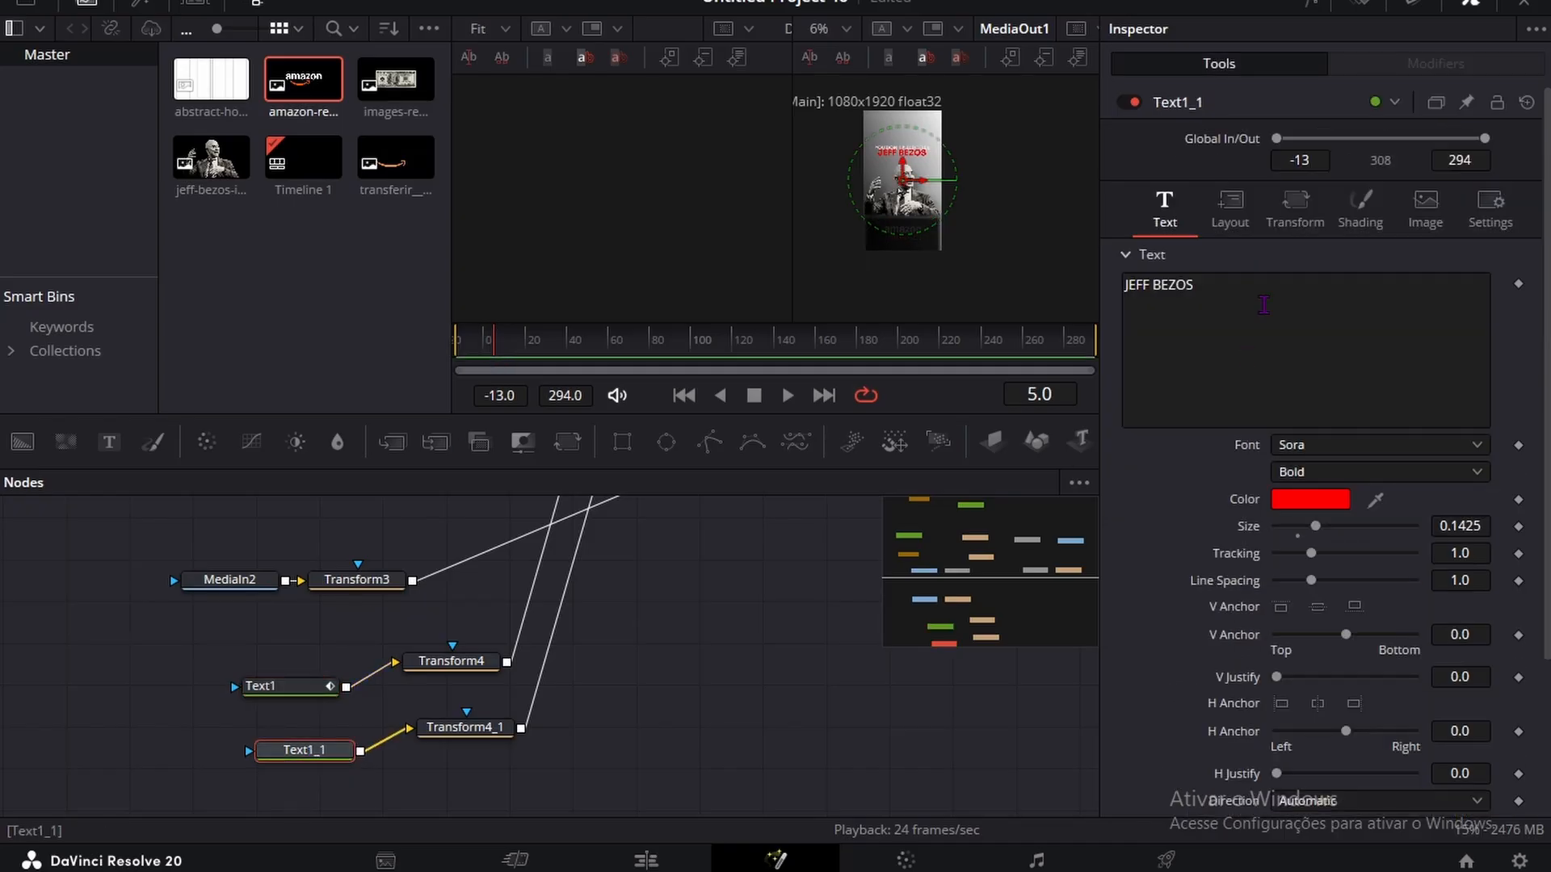
right_click(1260, 307)
click(1313, 442)
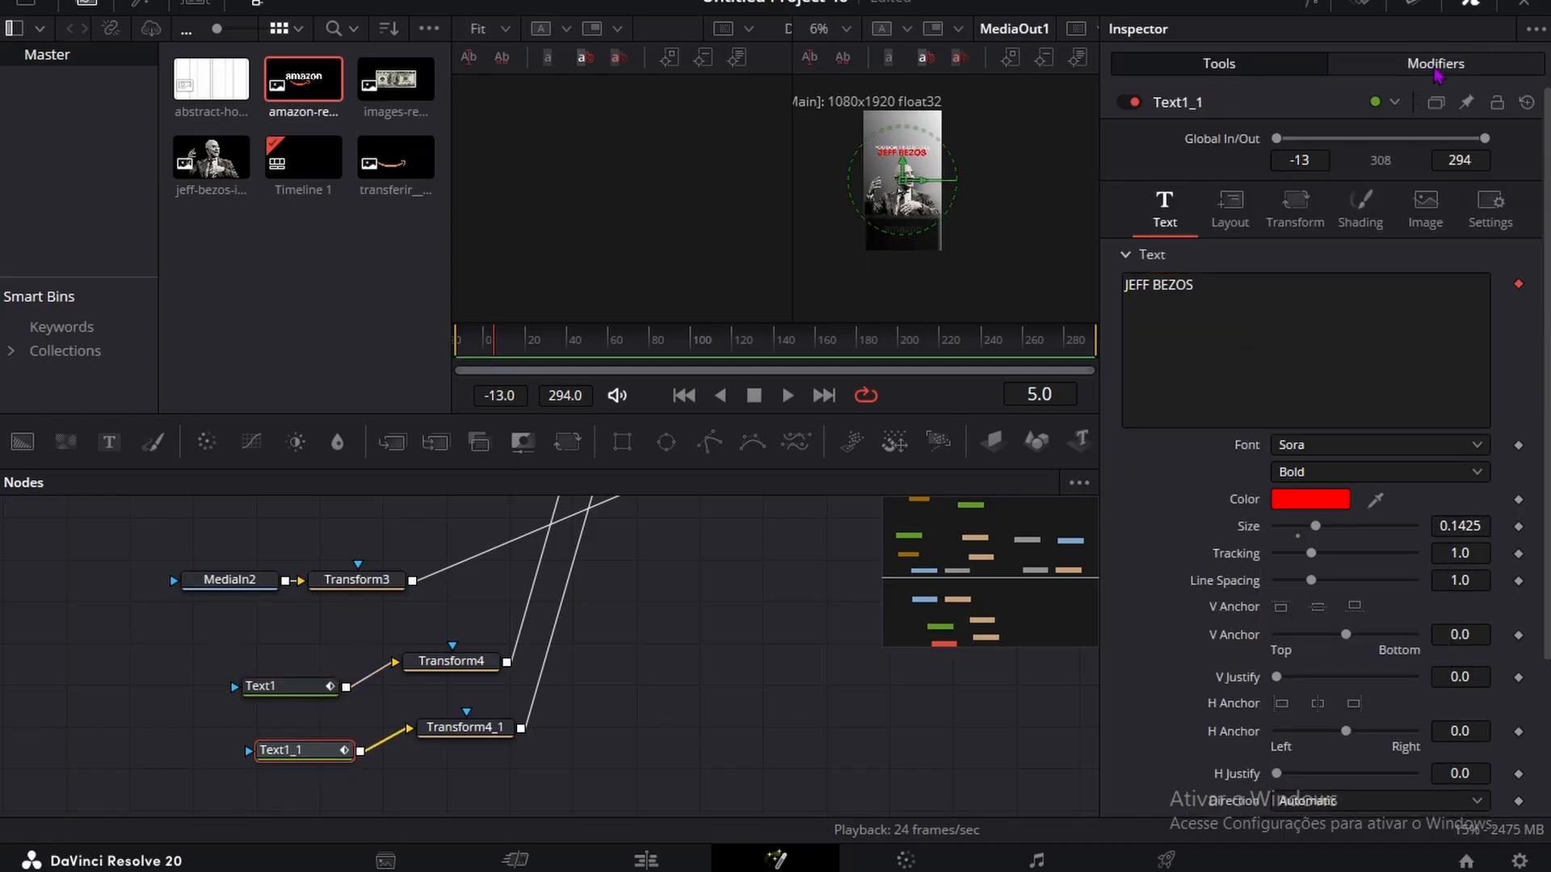
Step: Keyframe the Text1_1 Follower's shading opacity at 1.0 and position offset at X 0.0, Y 0.0 on frames 5 and 19
click(1435, 63)
click(1392, 145)
scroll(1314, 389, down, 6)
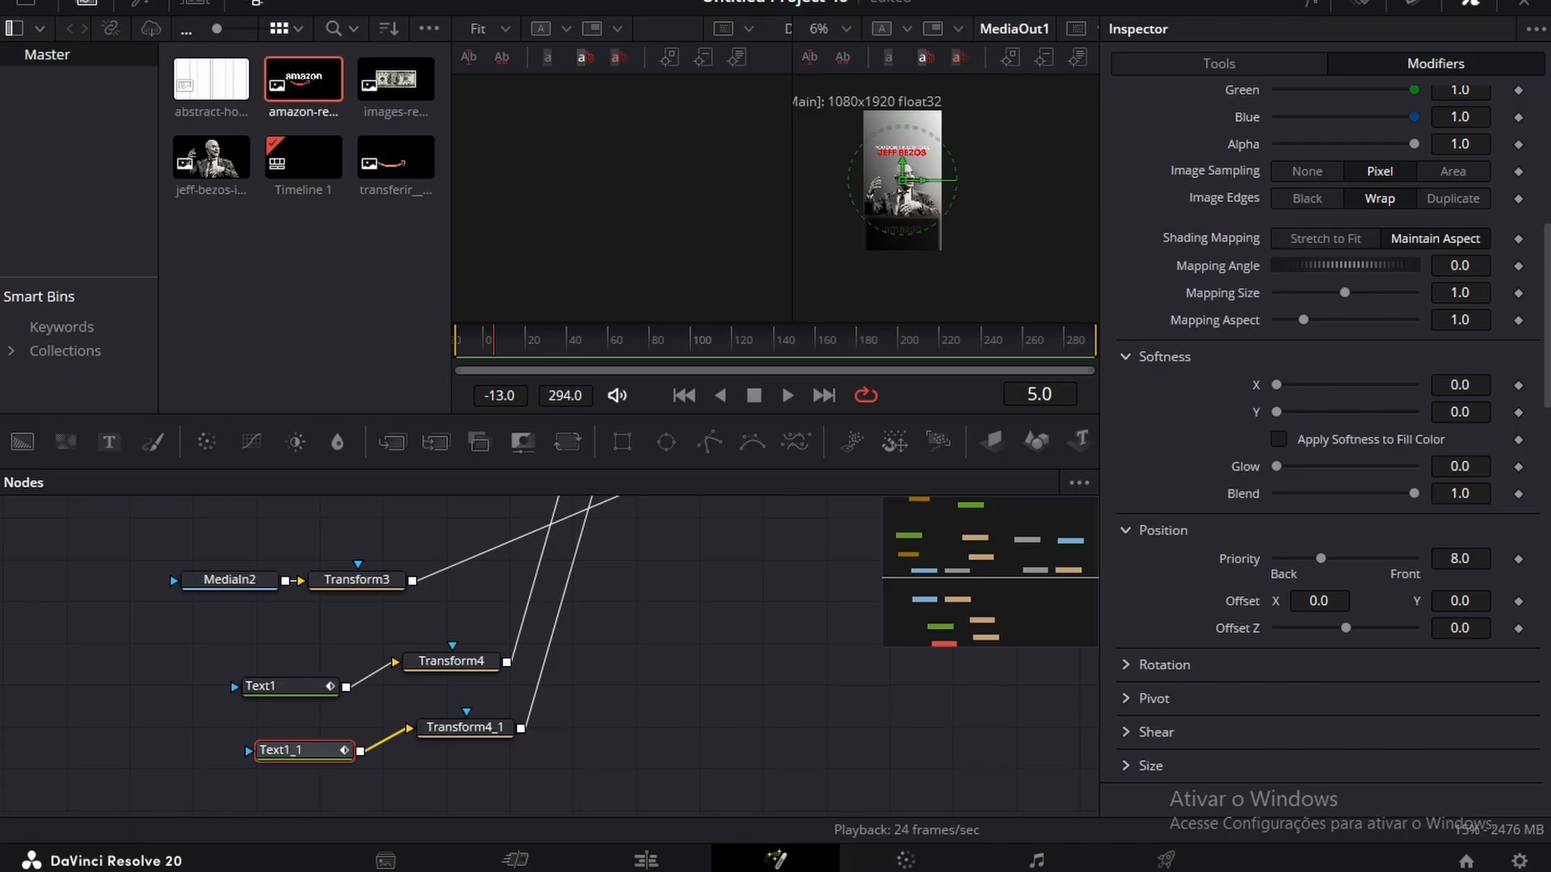
scroll(1490, 372, up, 6)
scroll(1538, 535, down, 6)
click(1519, 604)
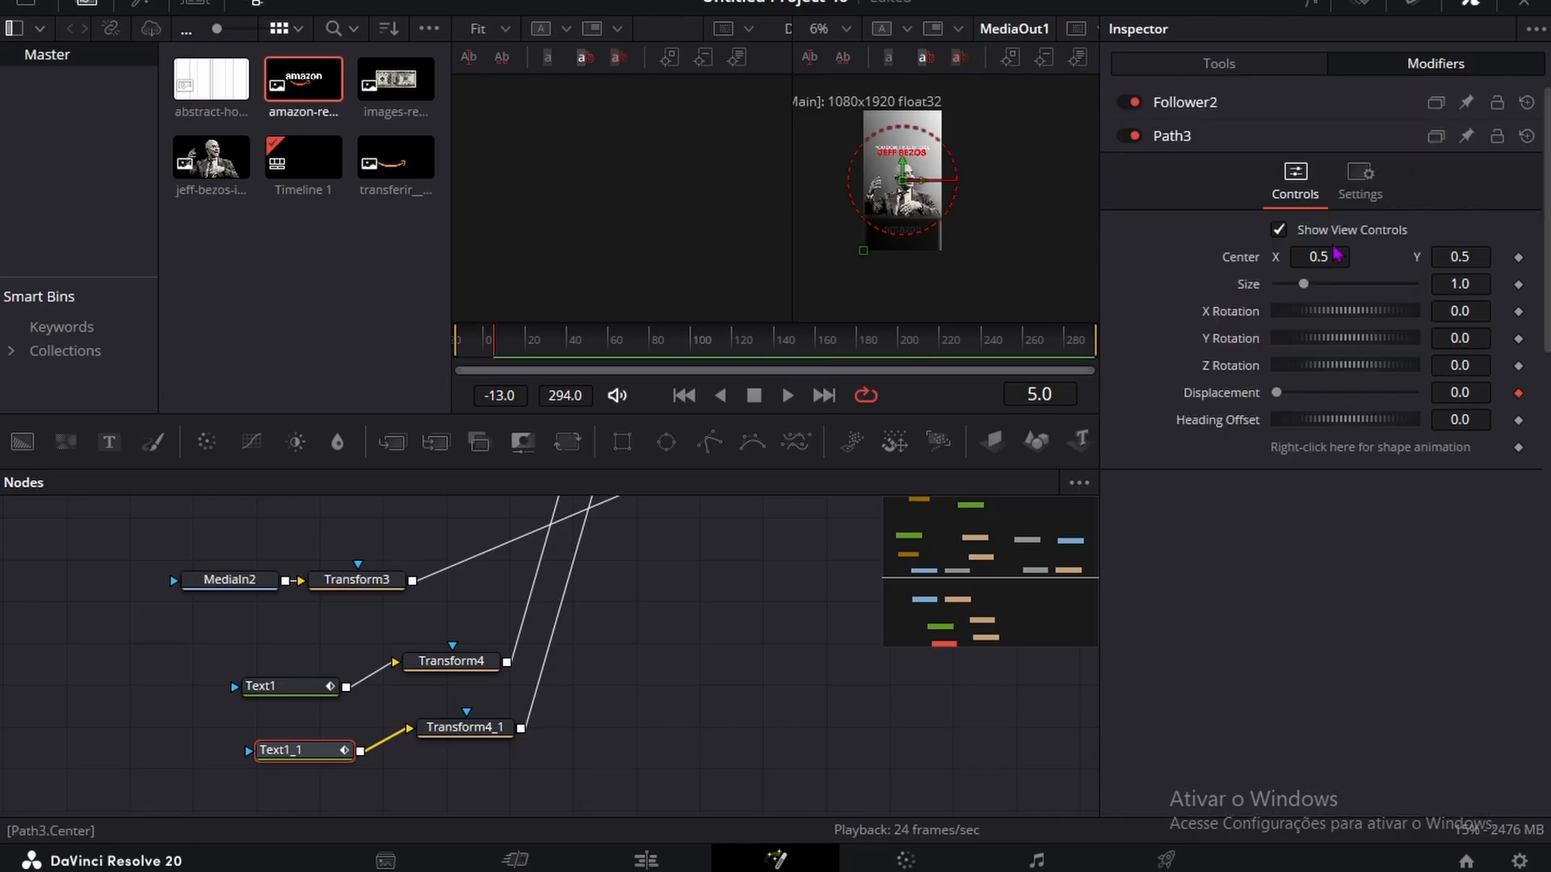
click(1273, 113)
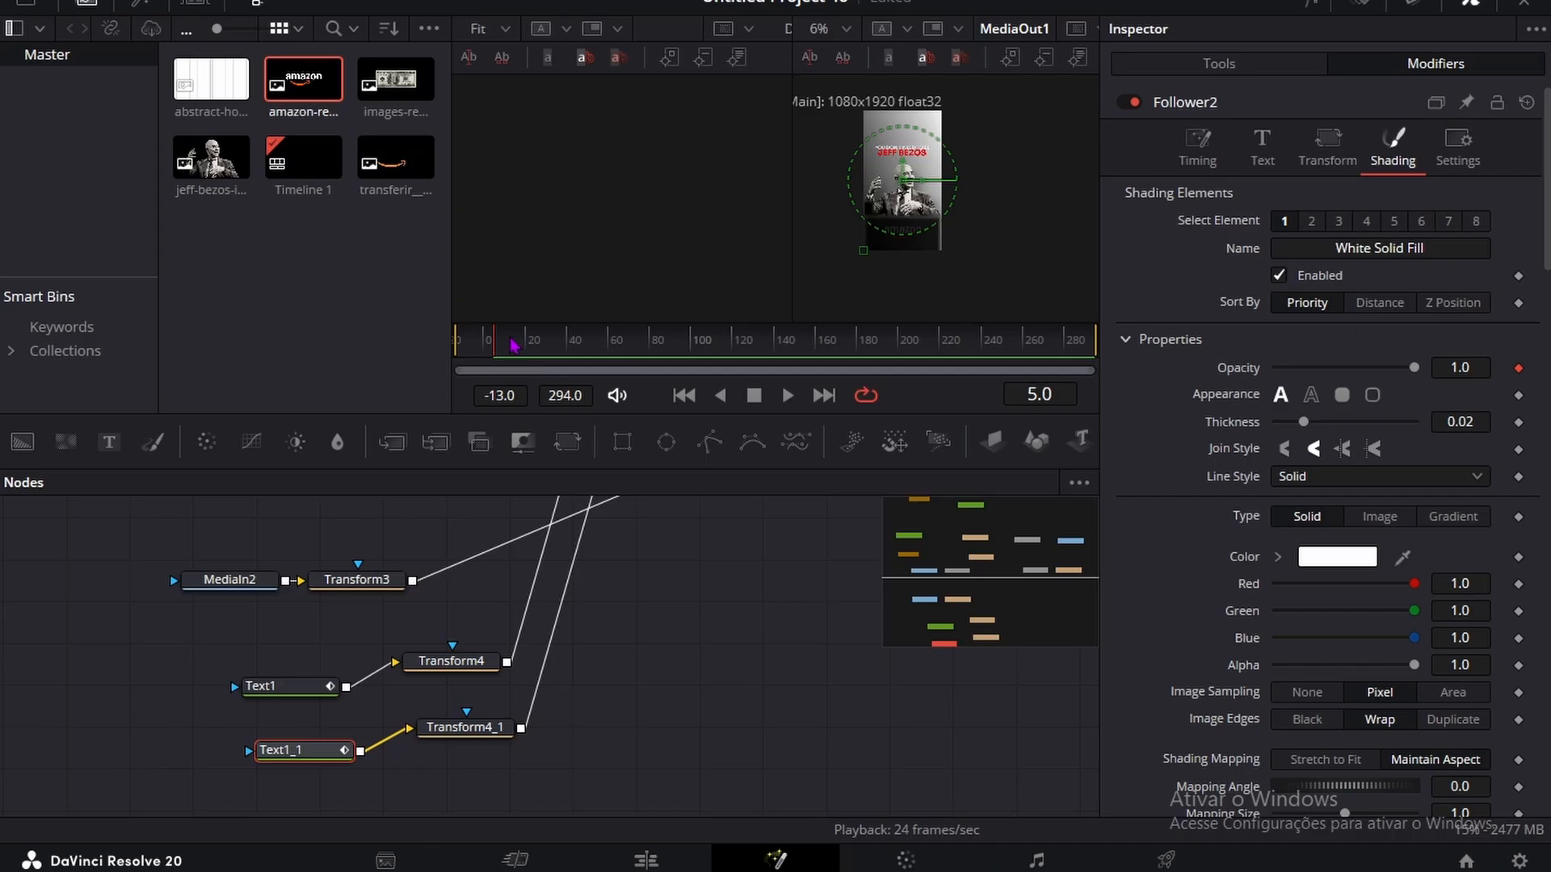
drag(513, 346, 527, 346)
scroll(1525, 377, down, 8)
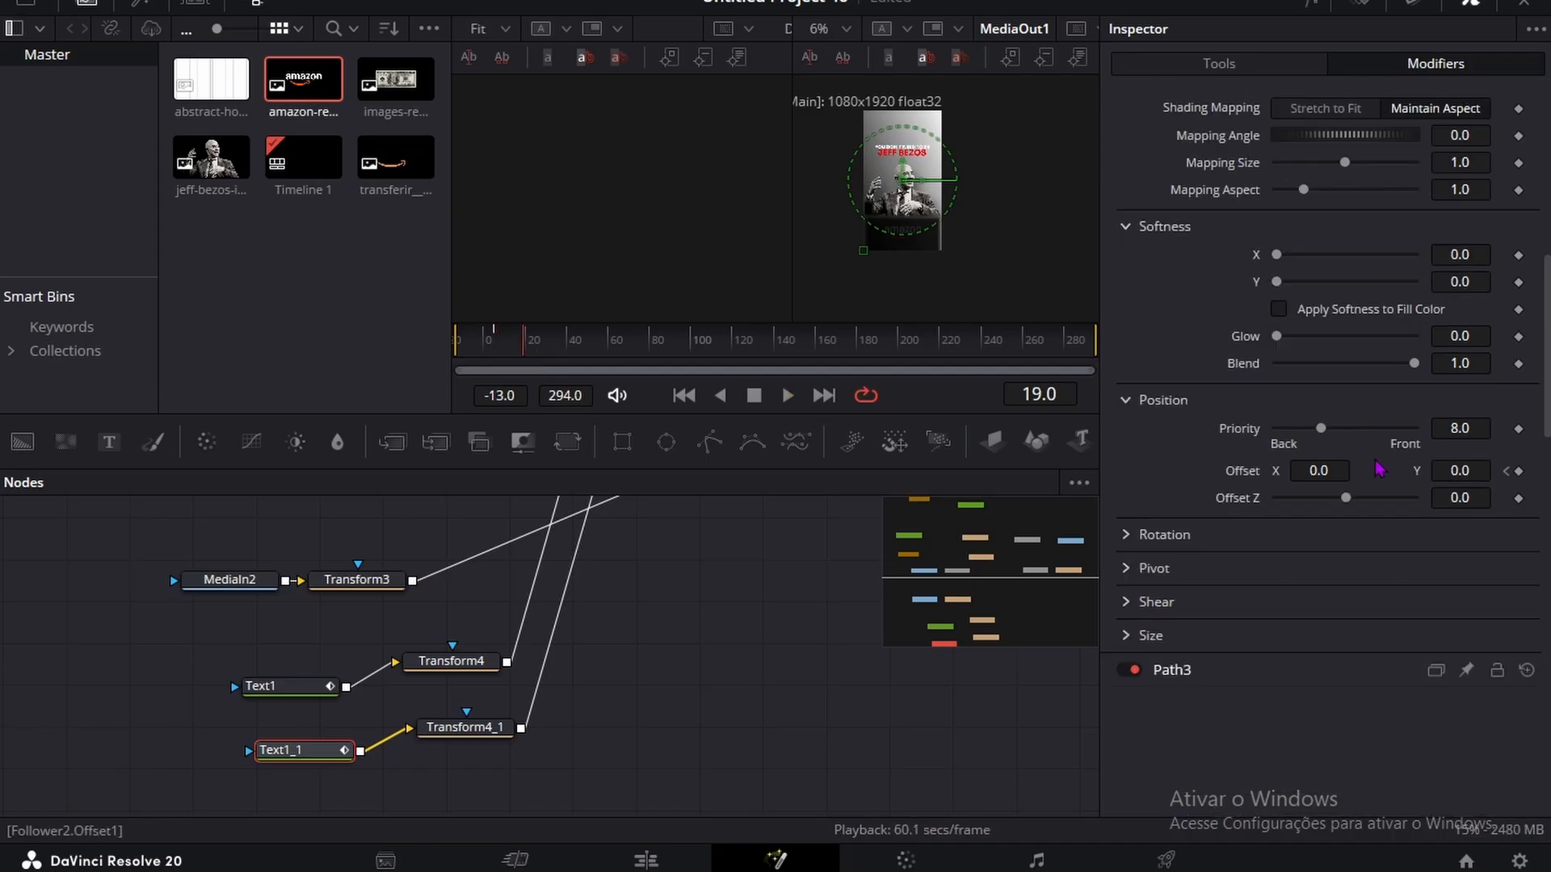
scroll(1502, 404, up, 8)
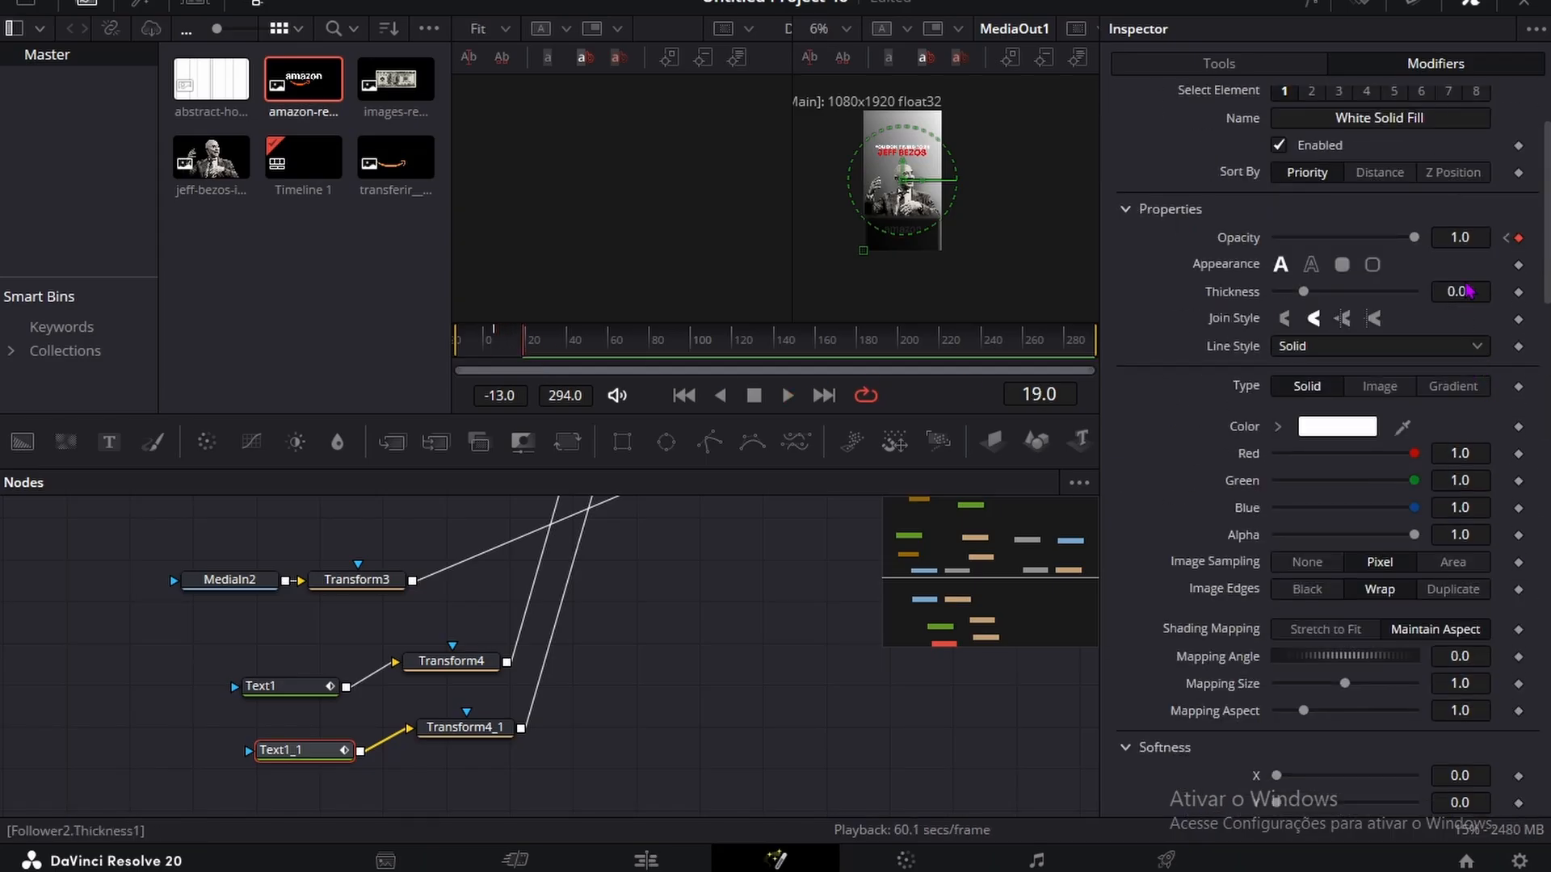
Step: On frame 5, set the Text1_1 Follower's Y offset to -0.3 and opacity to 0.0, and scrub through the text reveal
scroll(1470, 403, down, 8)
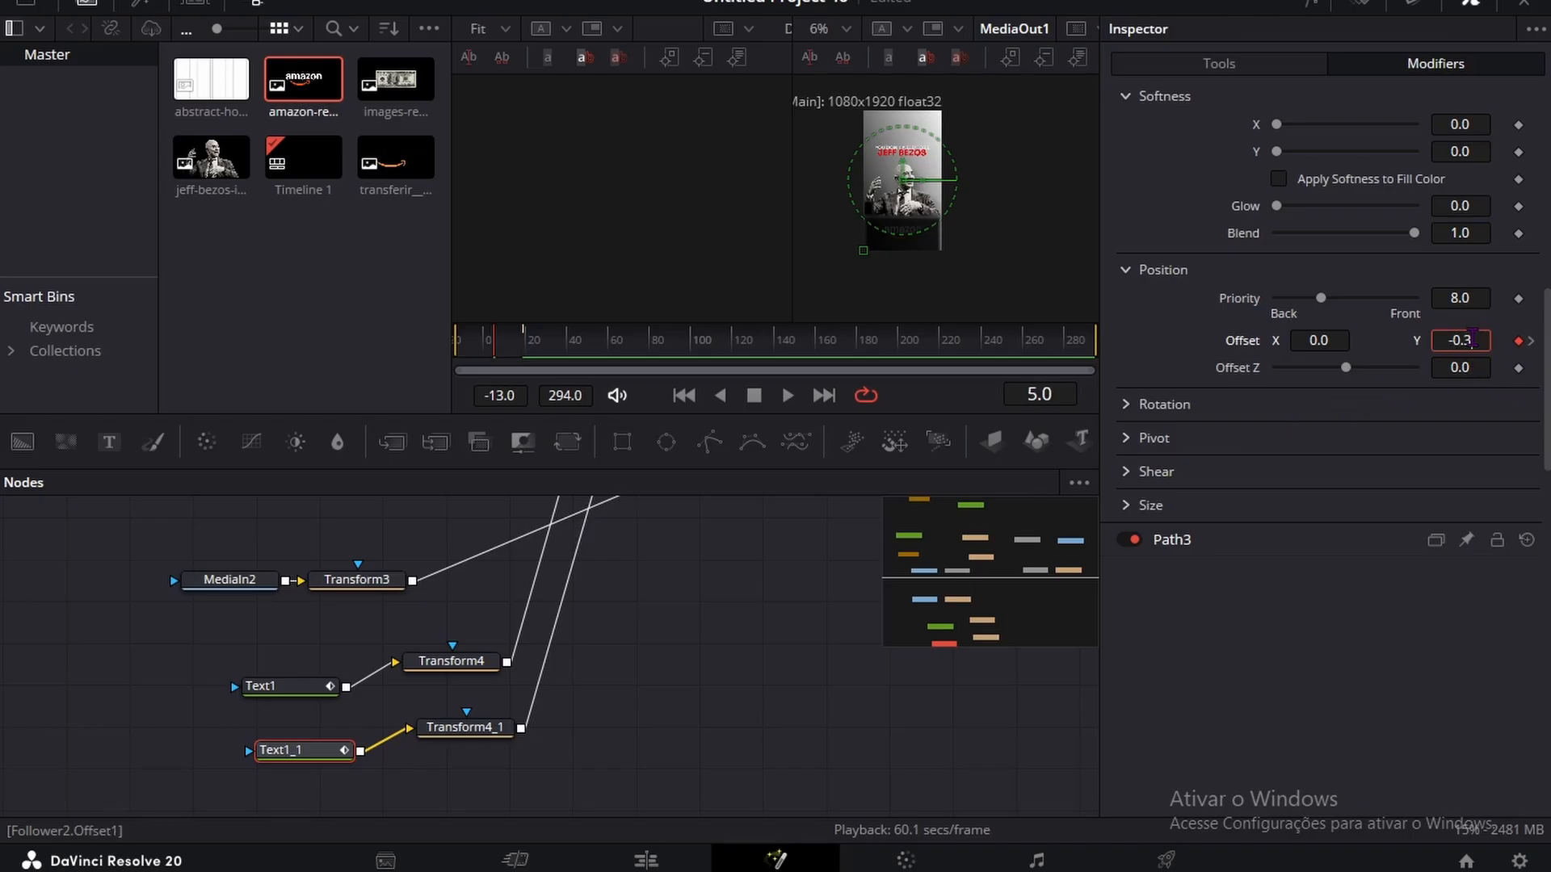
scroll(1473, 339, up, 8)
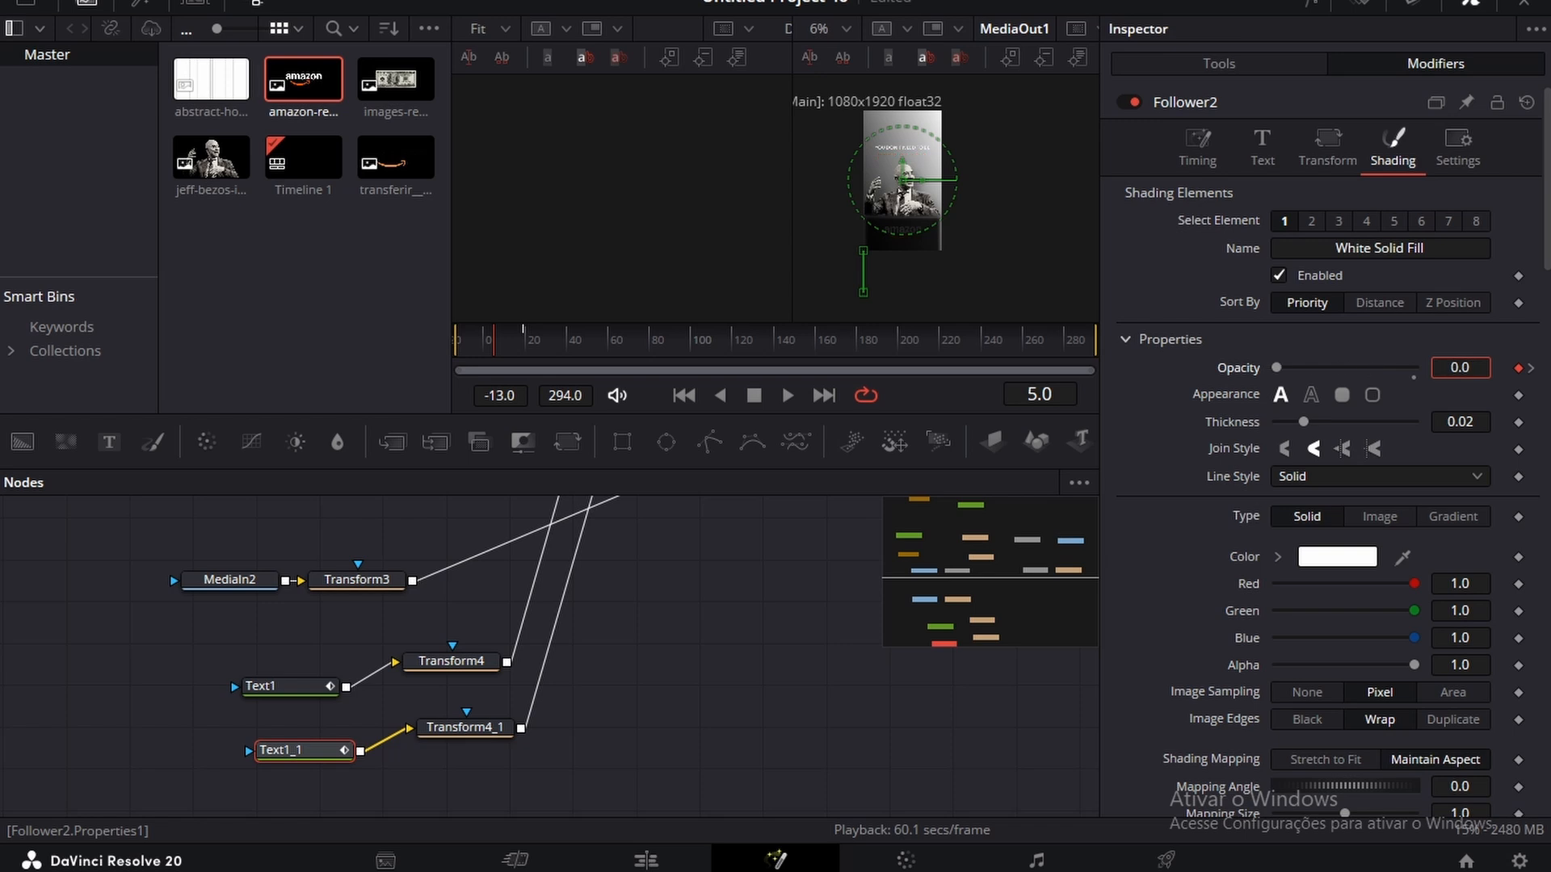
drag(485, 343, 536, 329)
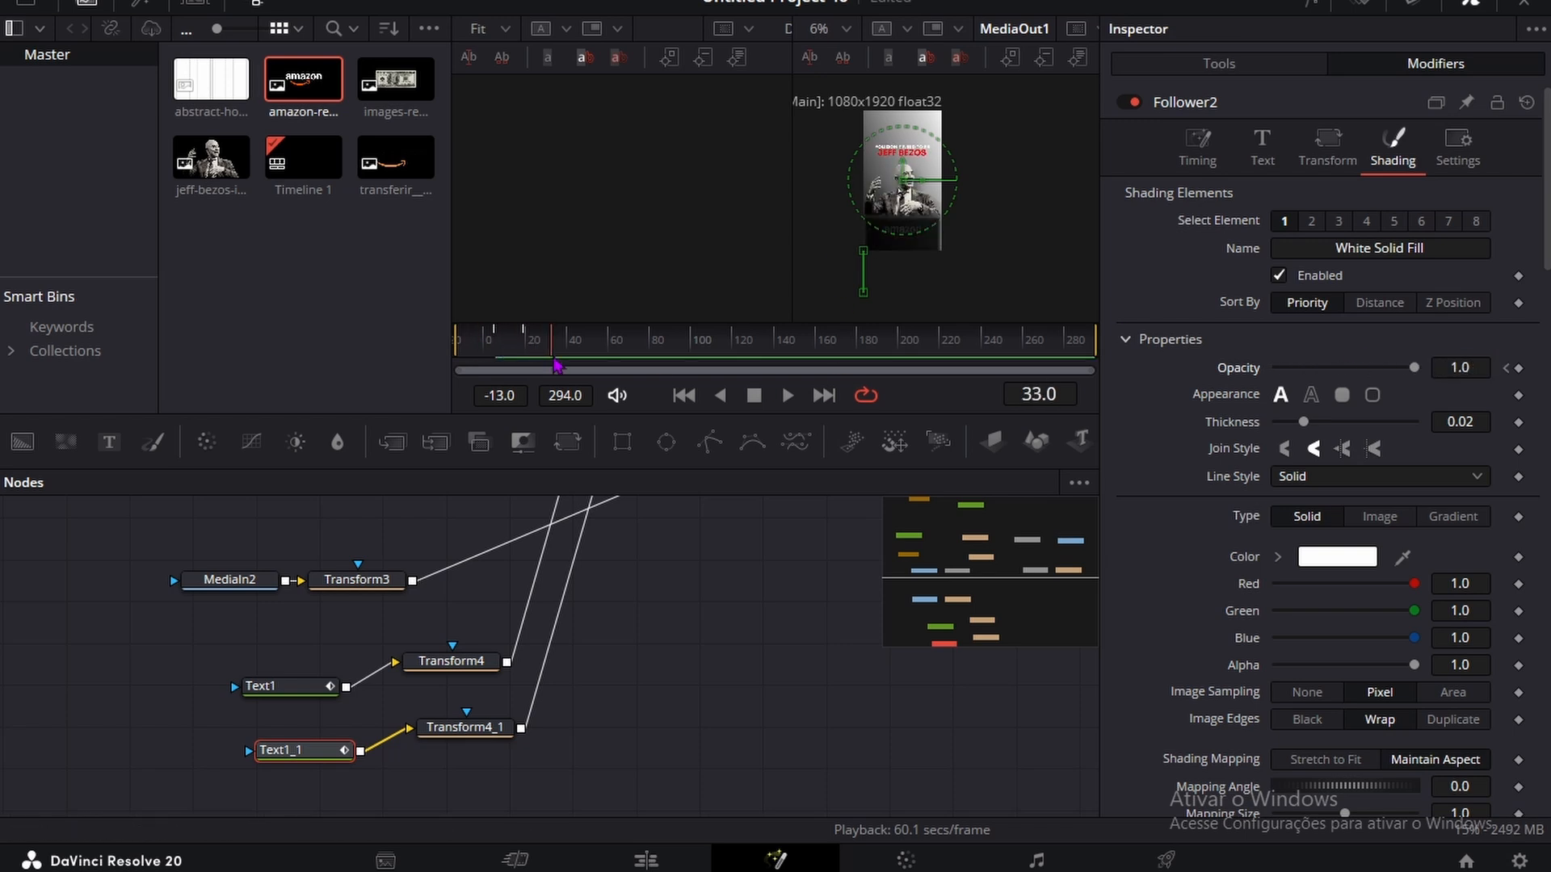
Step: Open the Spline editor, display the curves of Transform5, Text1 and Text1_1, and fit them in the graph
click(1292, 4)
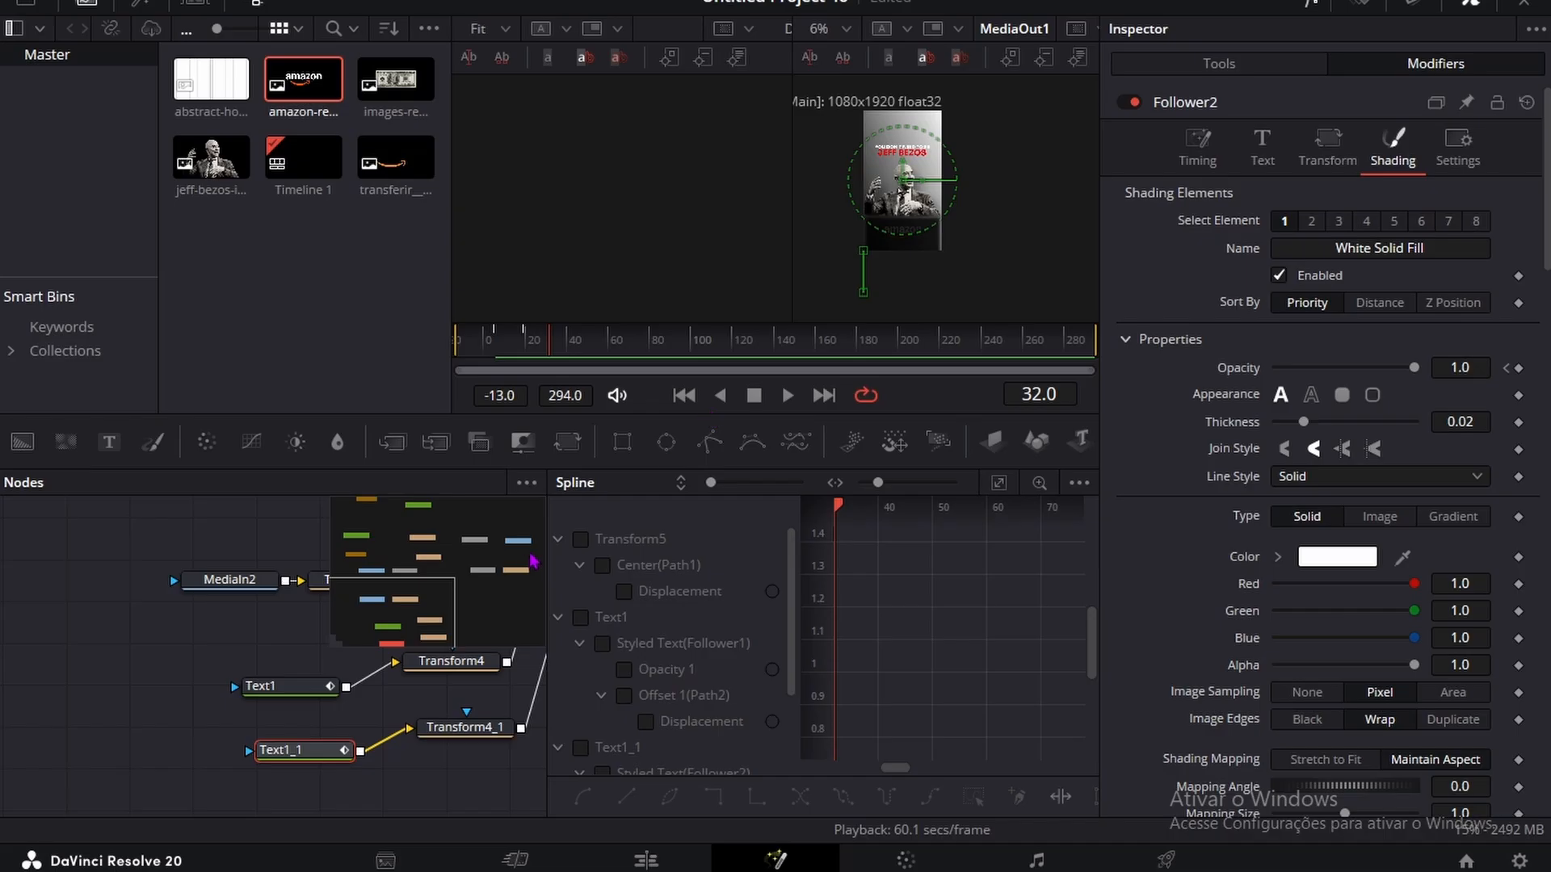
click(601, 562)
click(582, 620)
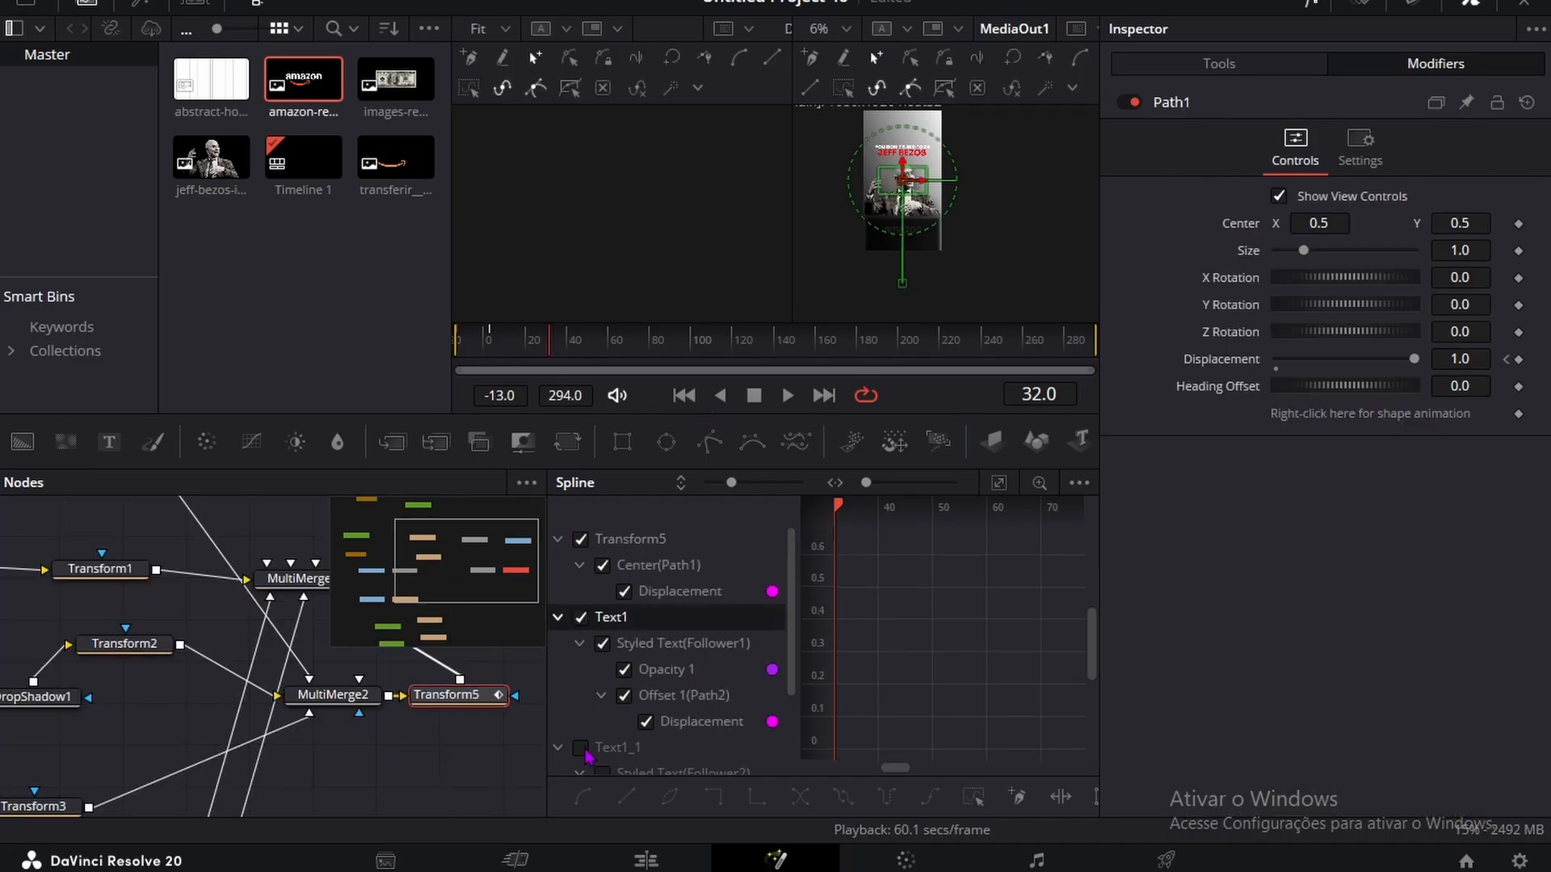
click(583, 749)
scroll(604, 634, down, 2)
click(999, 483)
scroll(995, 658, down, 5)
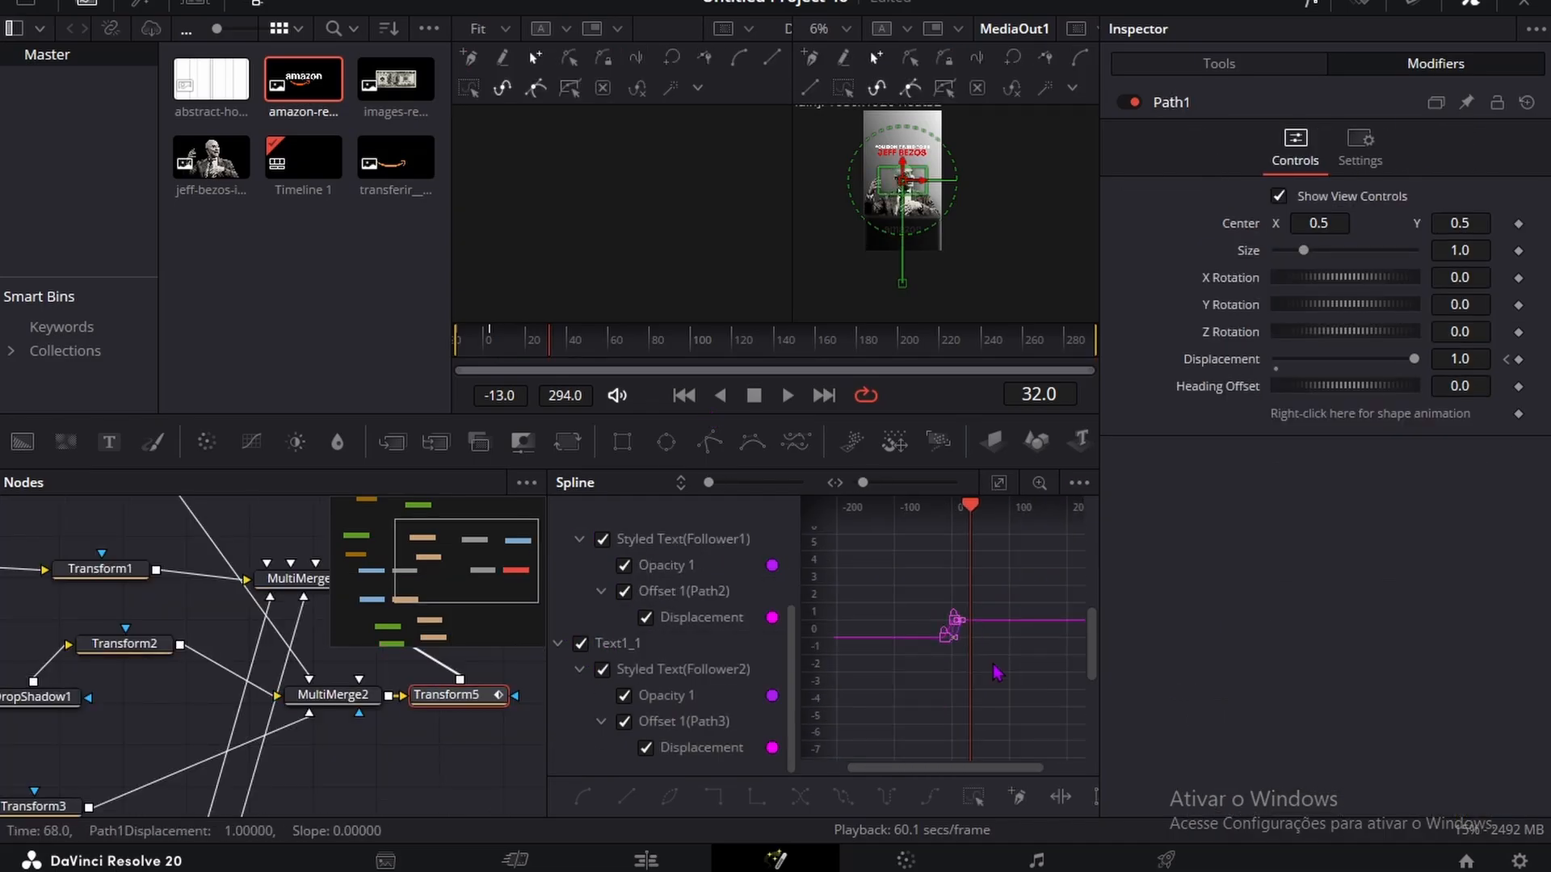
Step: Select all the displayed keyframes, apply Out Cubic easing to them and close the Spline editor
drag(994, 678, 845, 554)
right_click(864, 561)
mouse_move(920, 412)
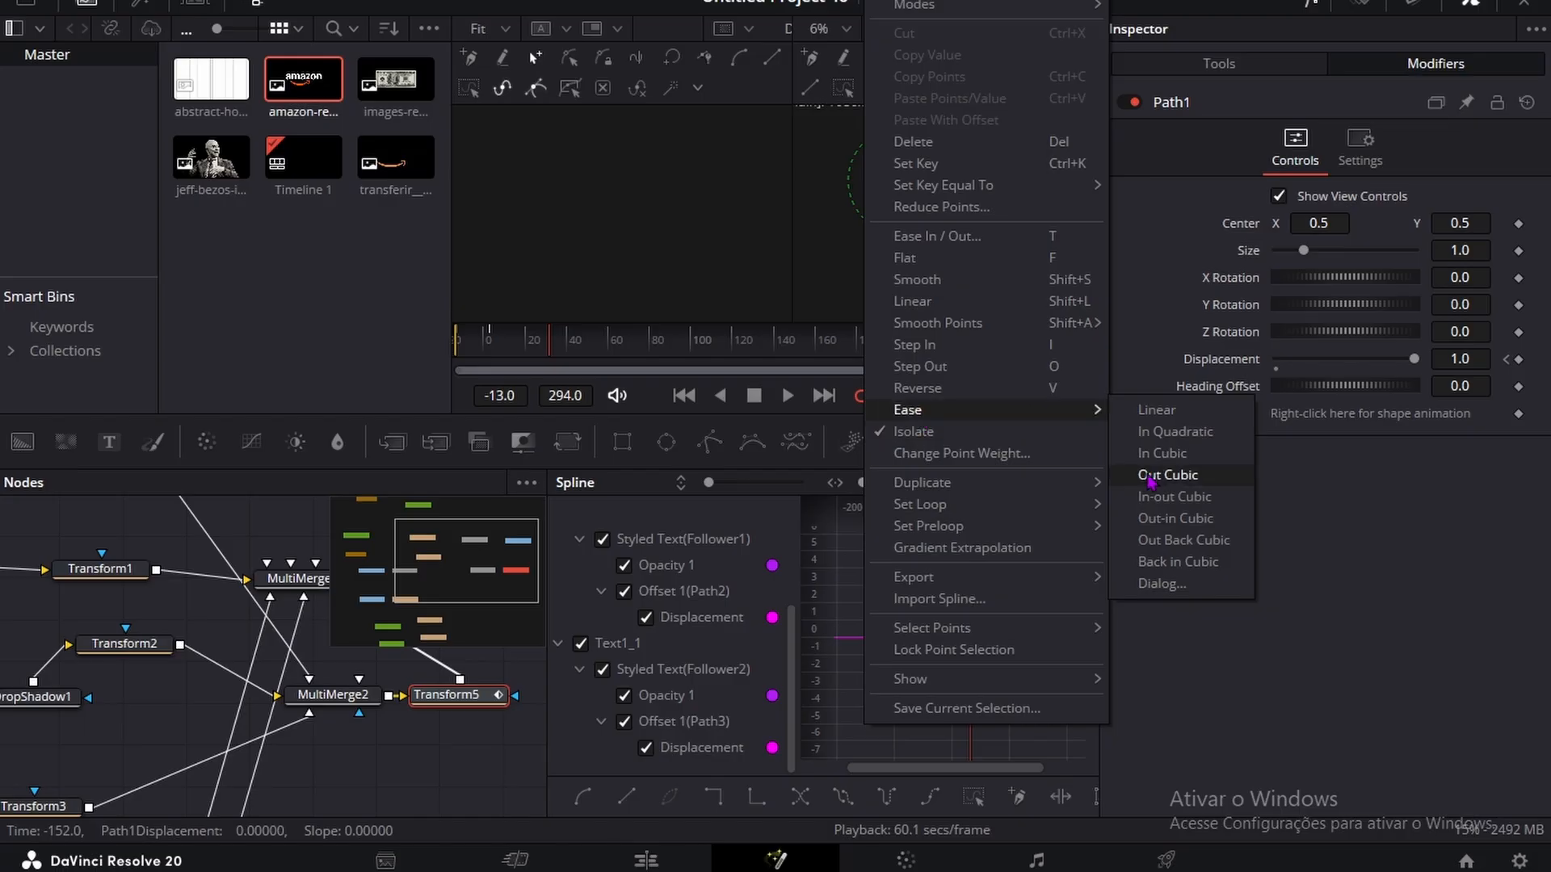
click(1127, 474)
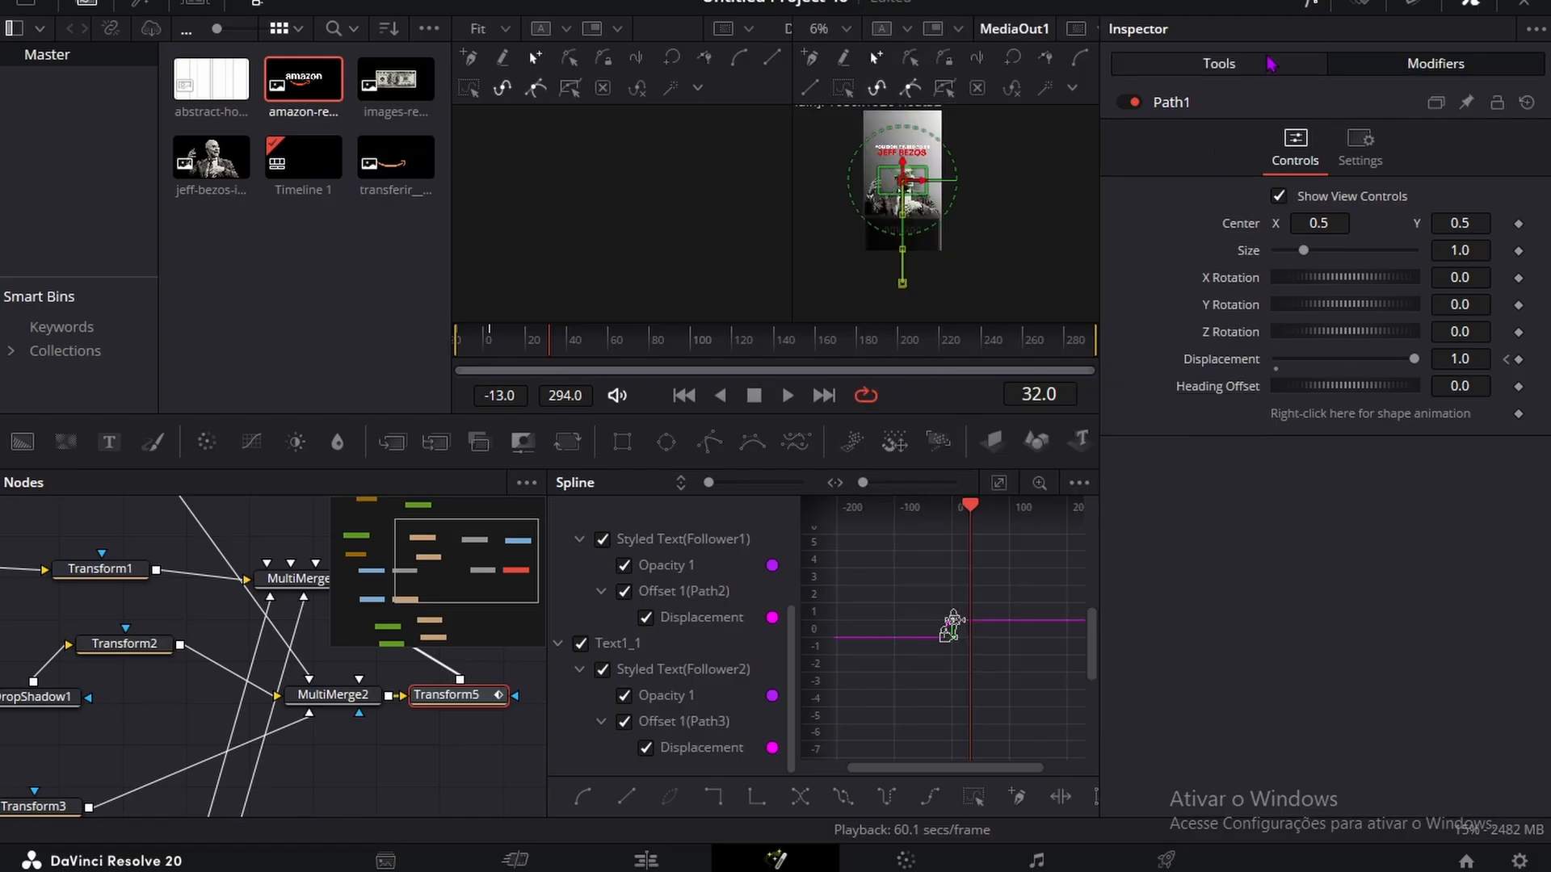
click(1310, 8)
Step: Deselect the nodes and play back the eased portrait and text animation
click(681, 608)
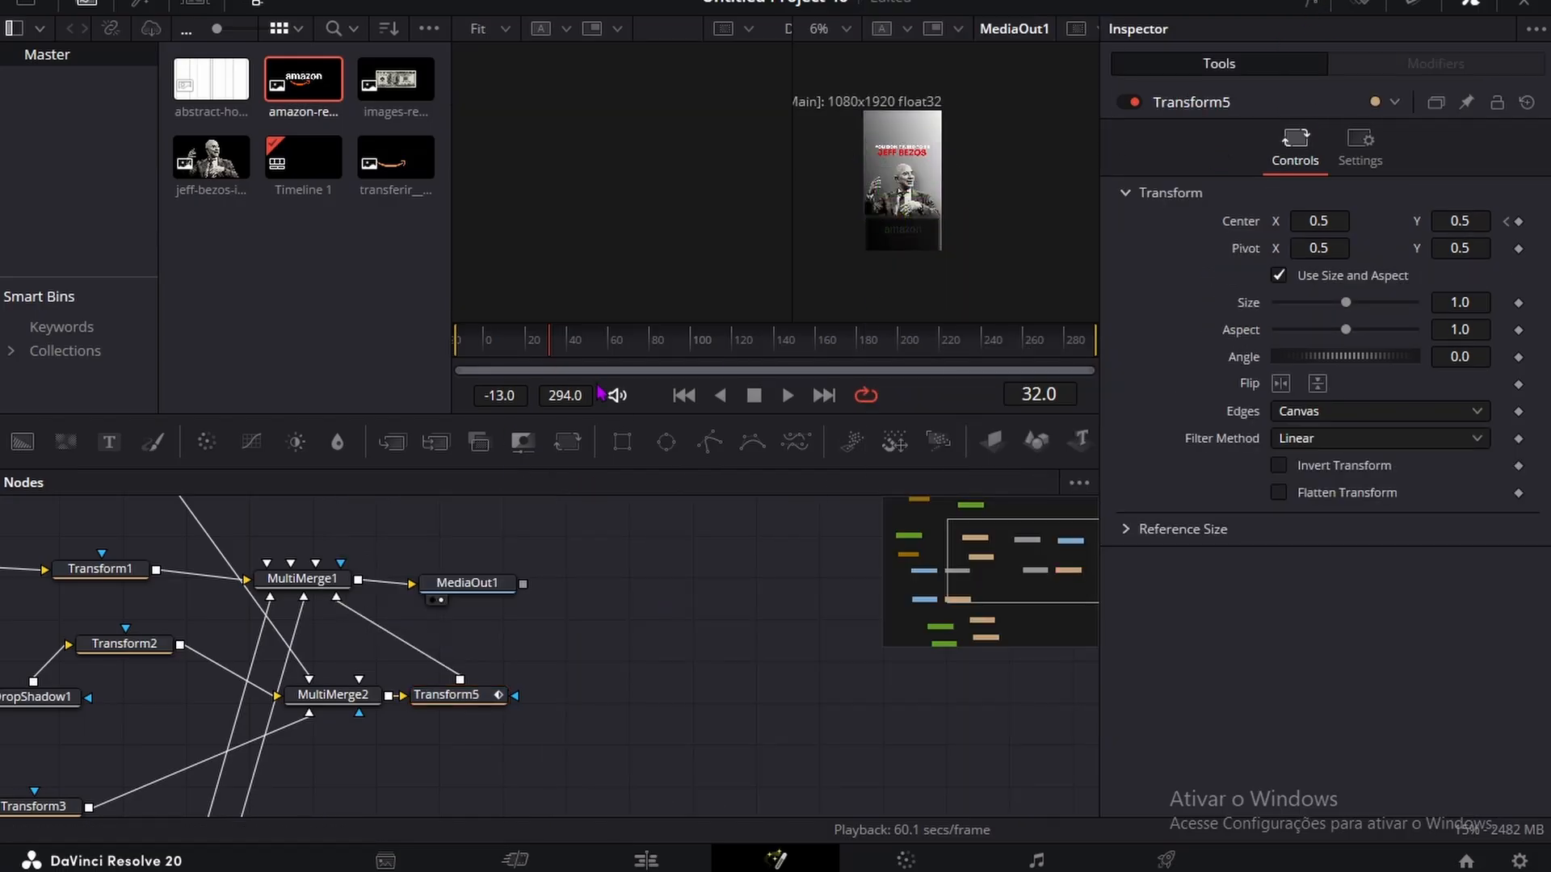
mouse_move(520, 347)
mouse_down()
mouse_move(489, 349)
mouse_move(520, 347)
mouse_up()
key(space)
Step: Add a third Fusion Composition to the edit timeline after the second one and open it in Fusion
click(646, 860)
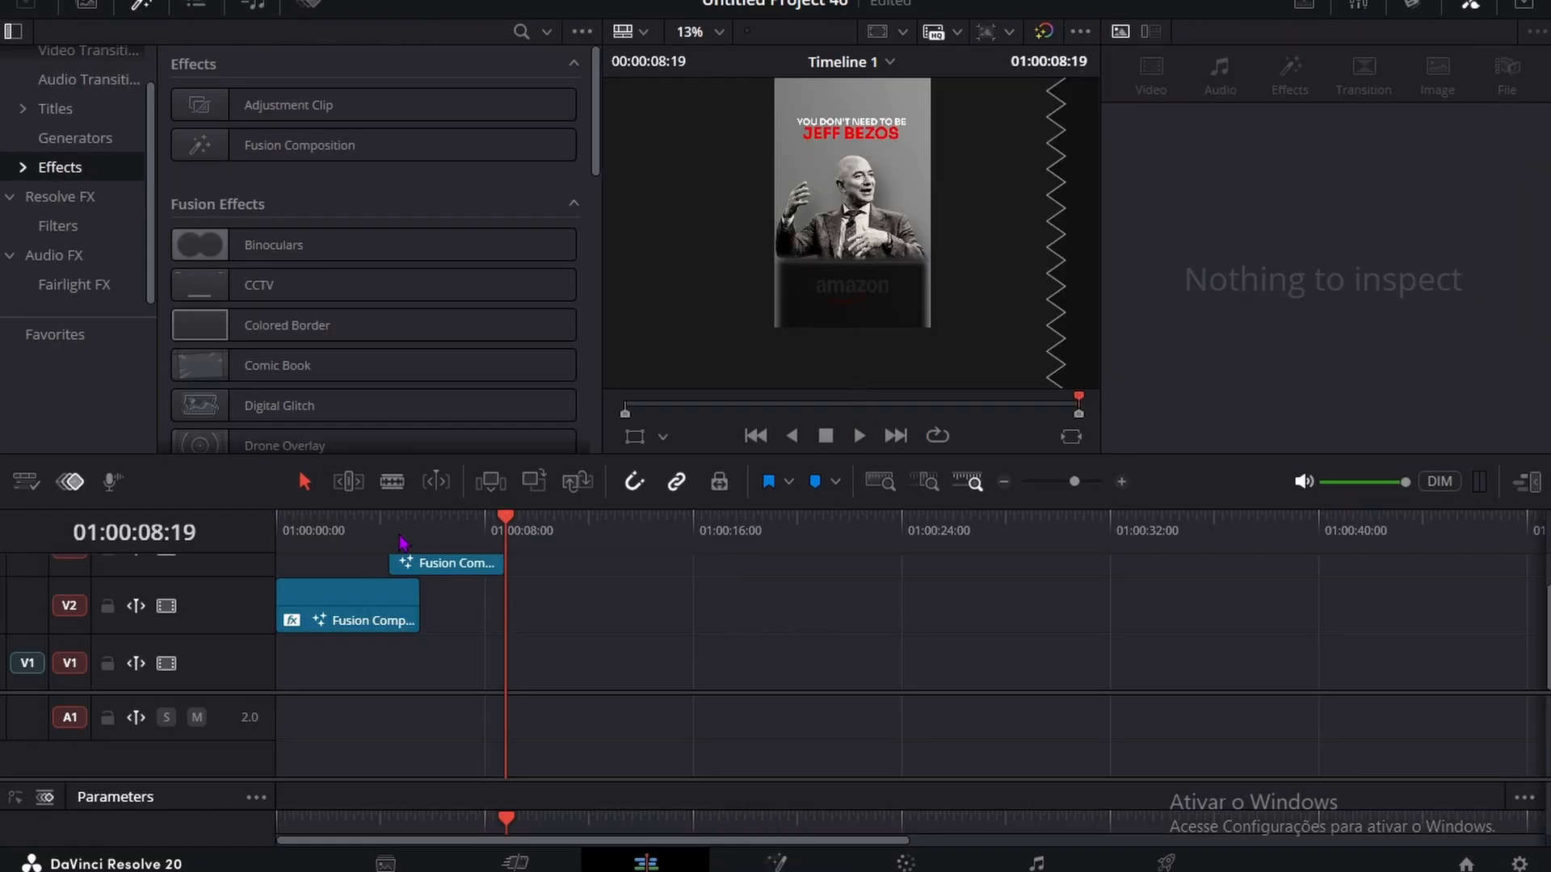
scroll(622, 691, up, 1)
drag(319, 149, 530, 557)
click(799, 864)
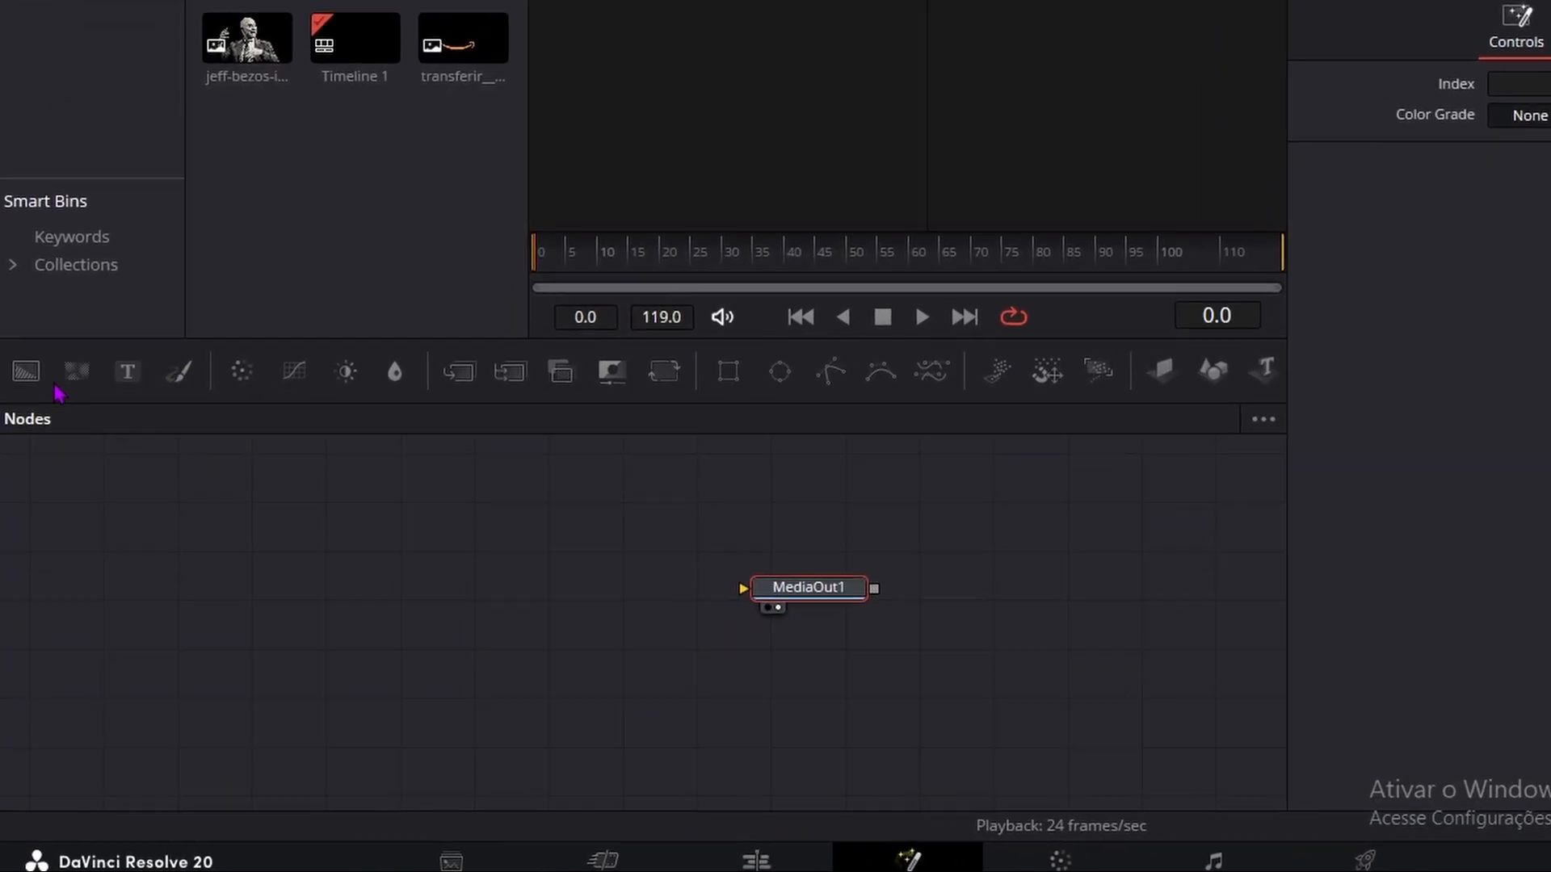
Step: Add a Background node followed by a Transform and a MultiMerge node, and connect the MultiMerge output to MediaOut1
drag(25, 371, 224, 557)
key(shift+space)
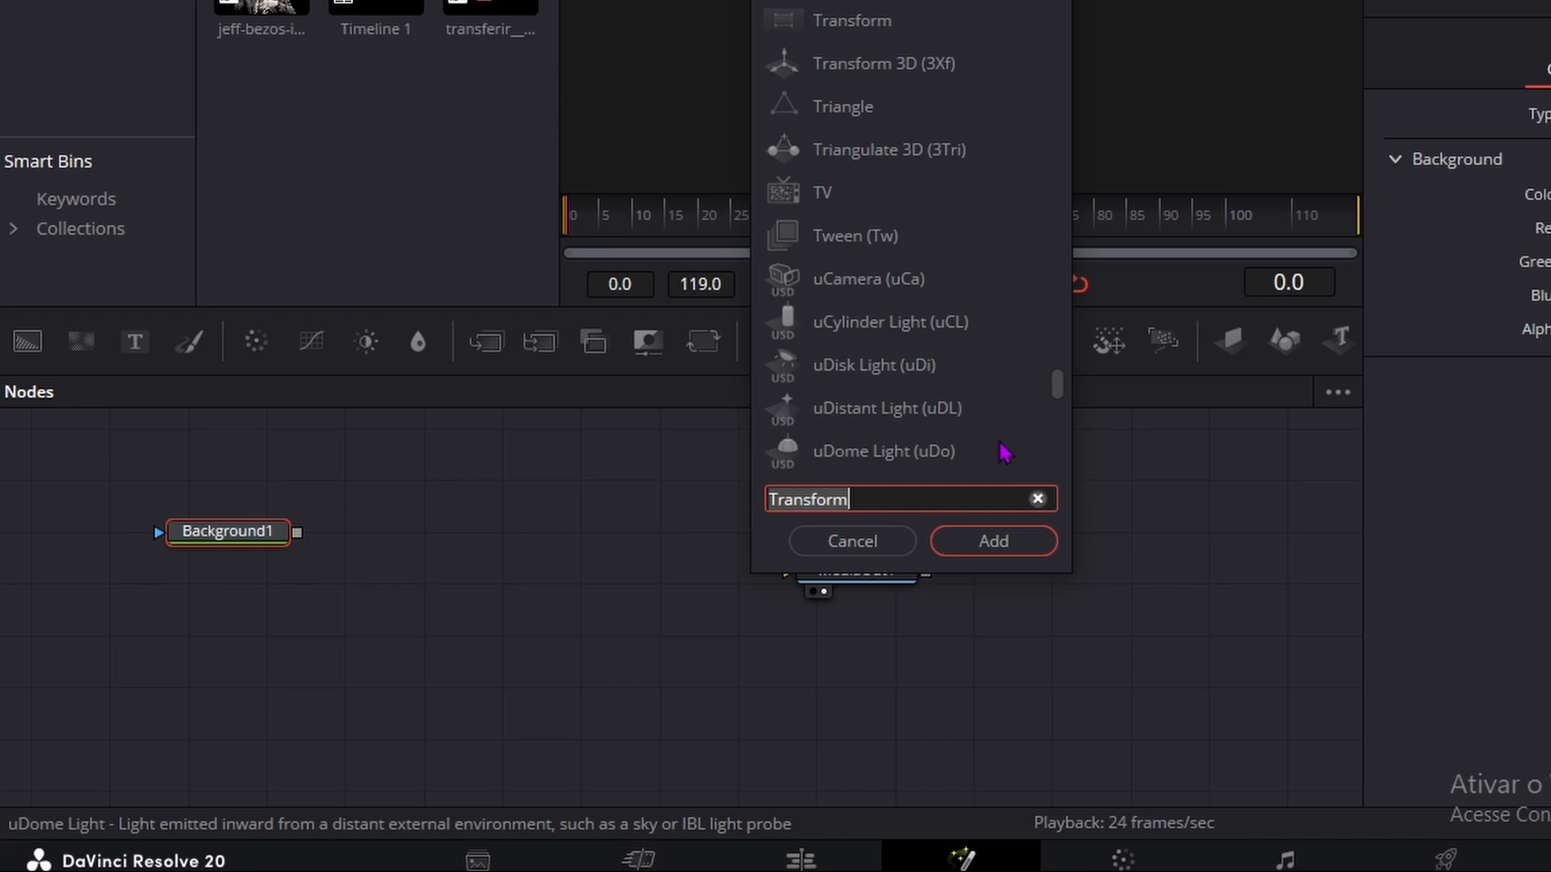
click(995, 556)
click(593, 341)
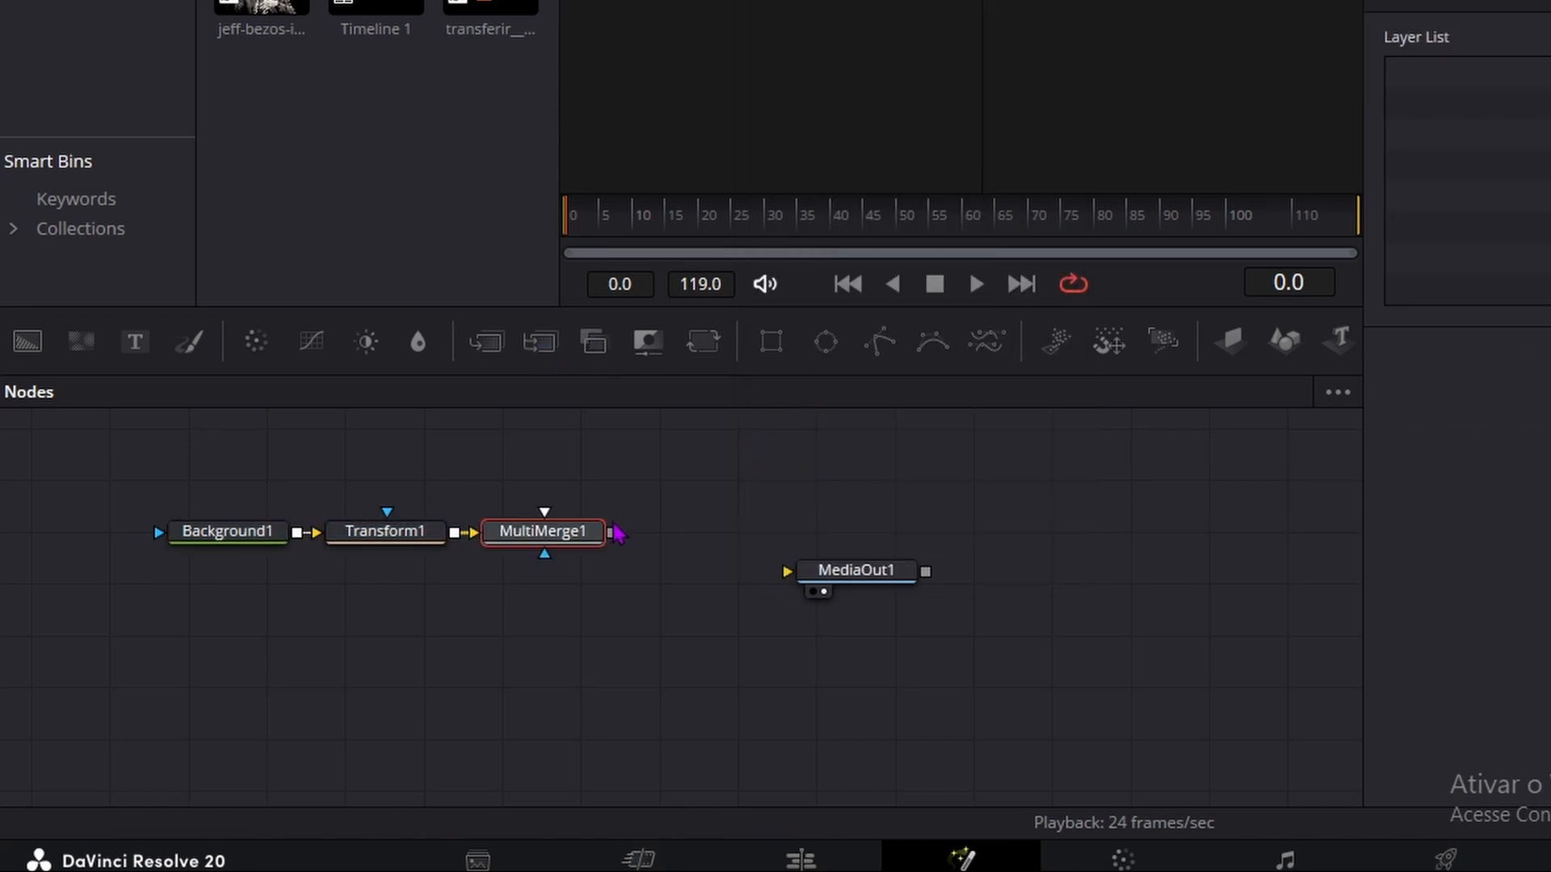
drag(614, 533, 905, 575)
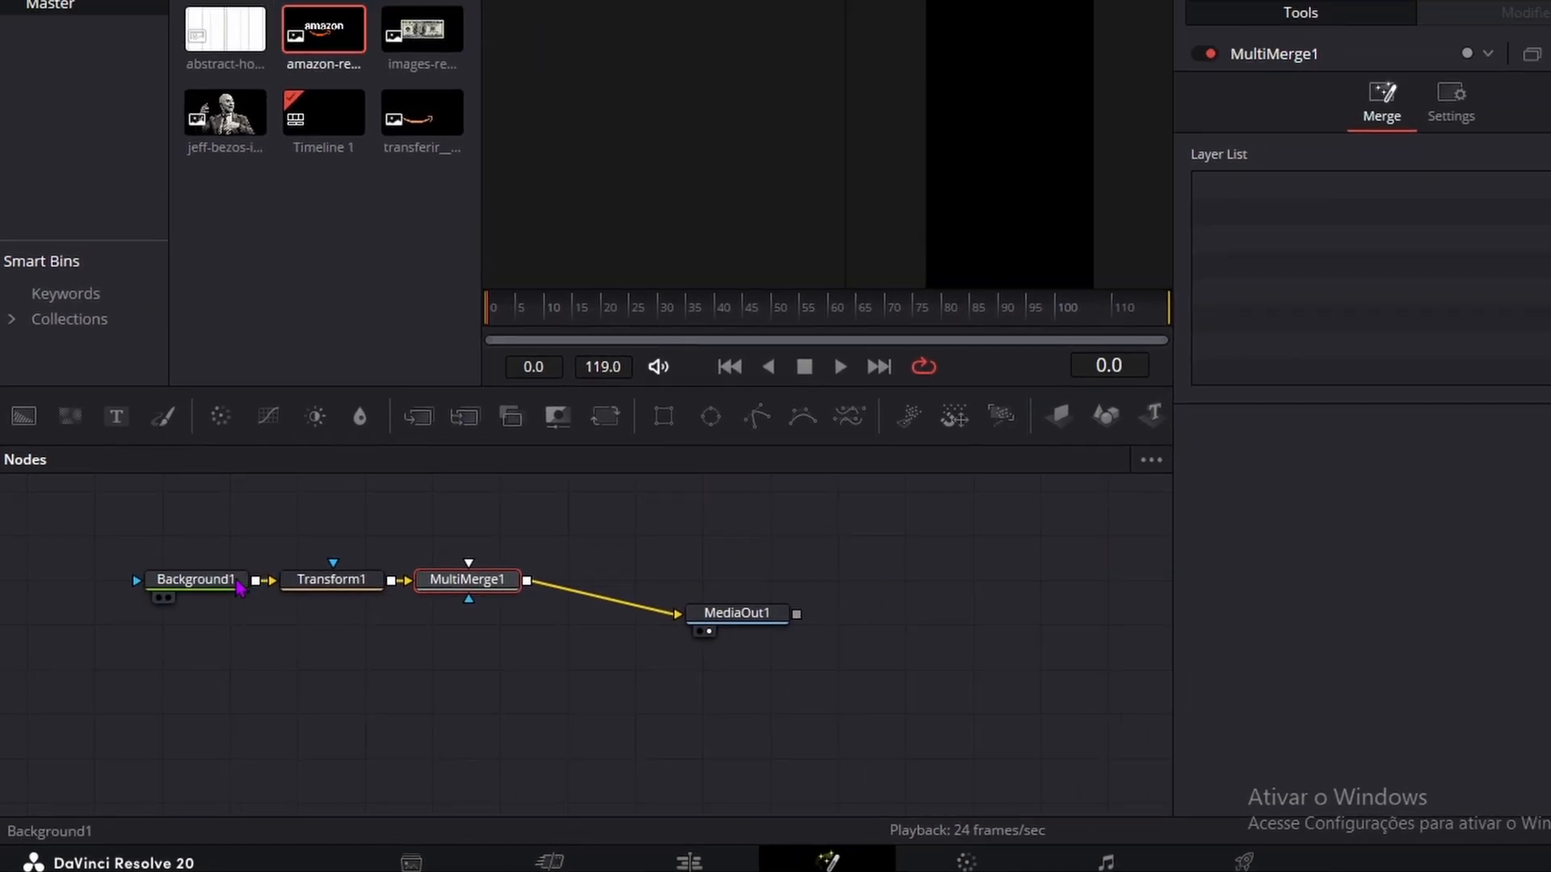
Step: Set the Background1 colour to light grey (#e5e5e5)
click(237, 582)
click(1337, 326)
click(1028, 247)
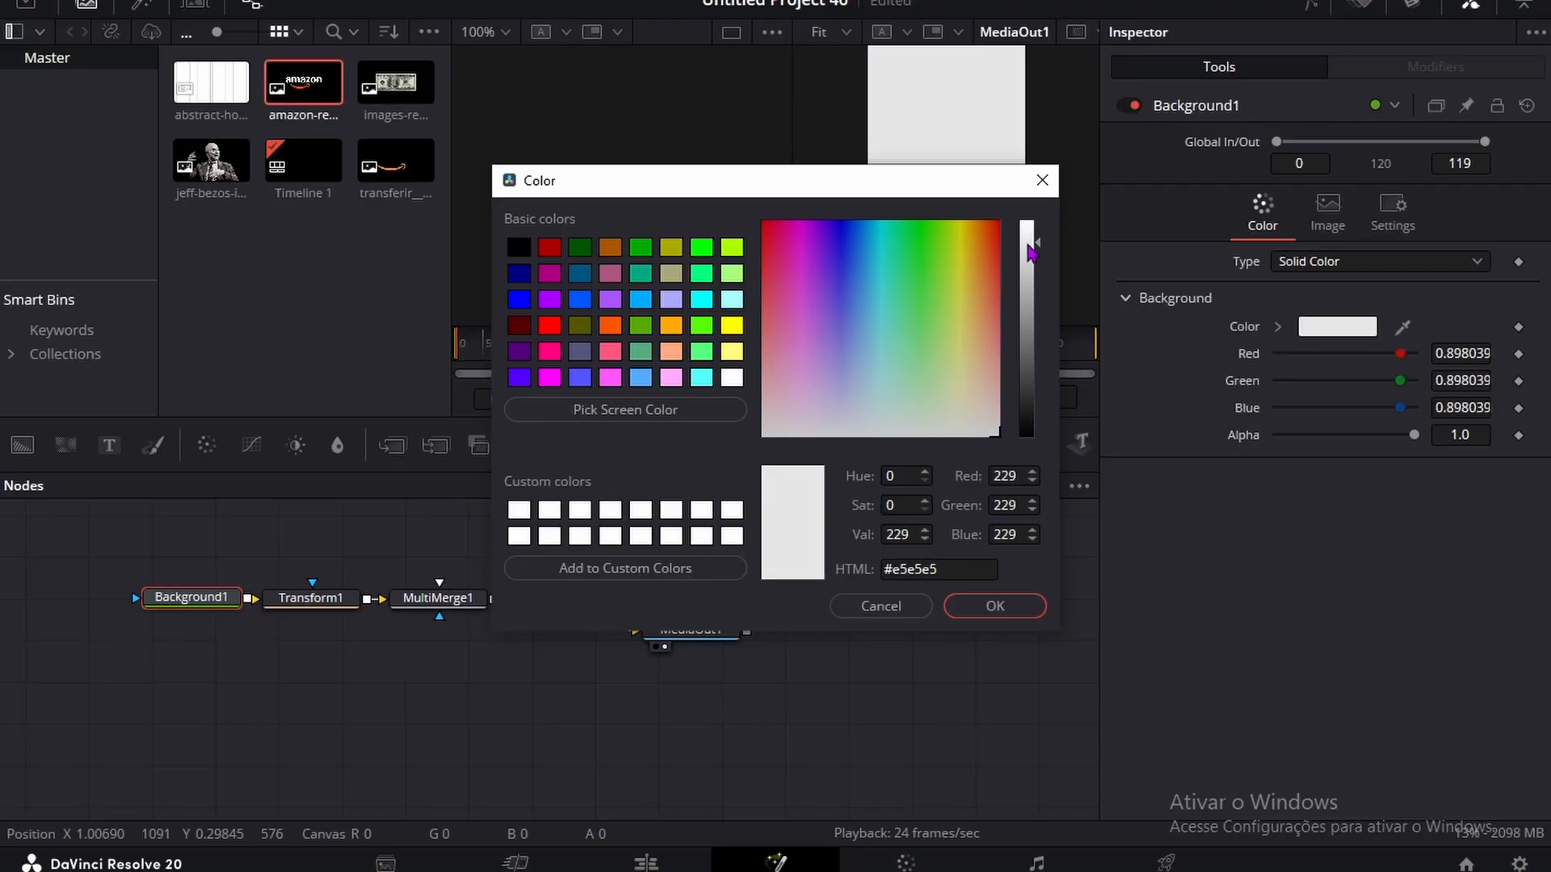
click(994, 608)
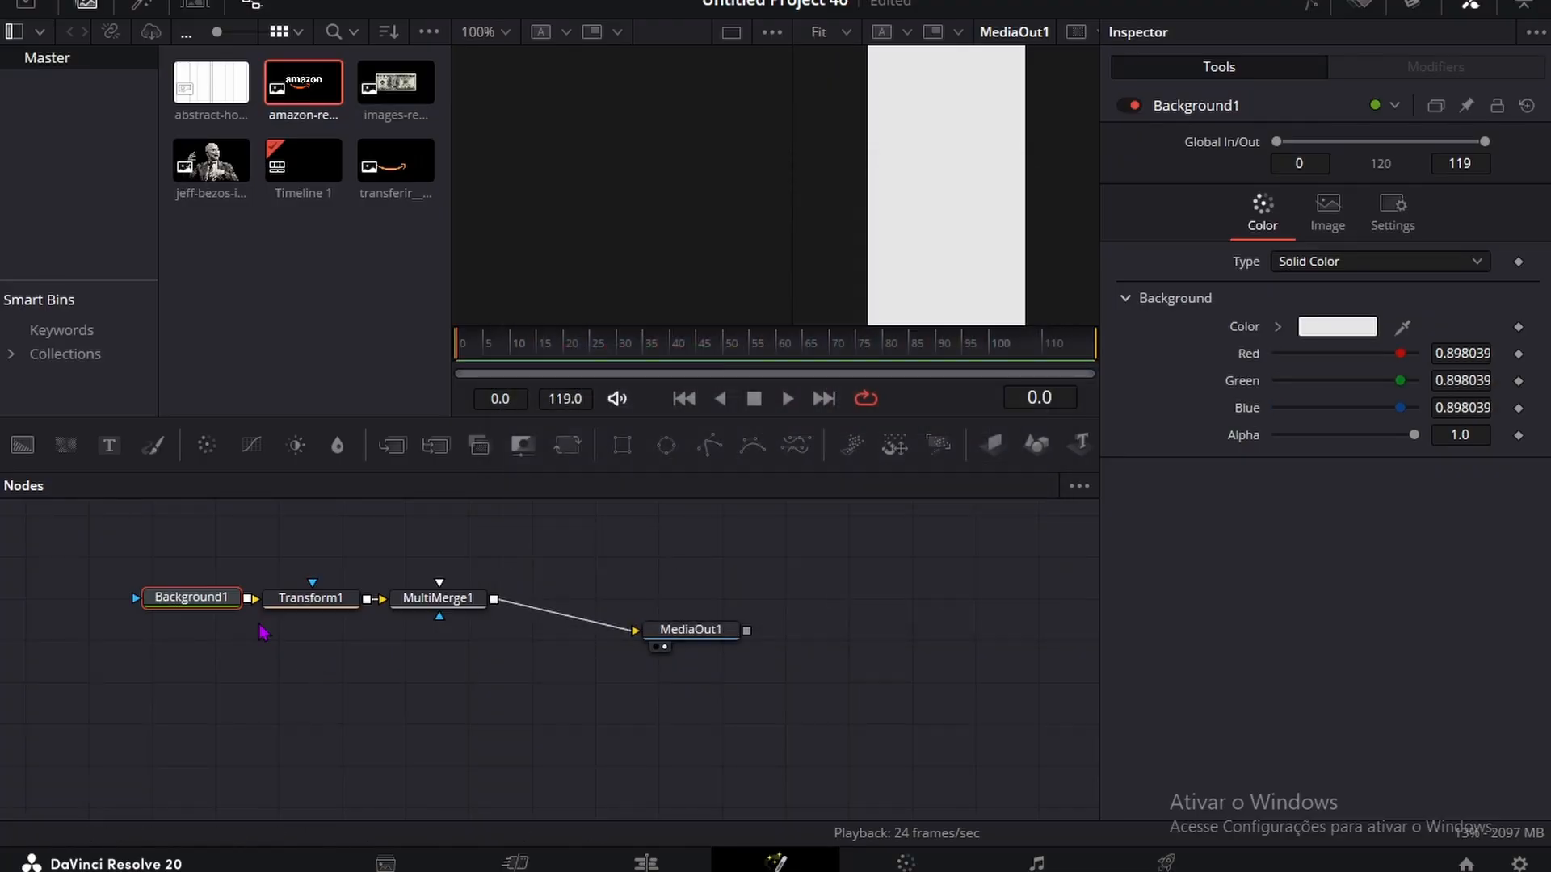
Step: Add the colorful running sneakers image with a Transform node after it, and connect that to MultiMerge1
drag(396, 82, 162, 701)
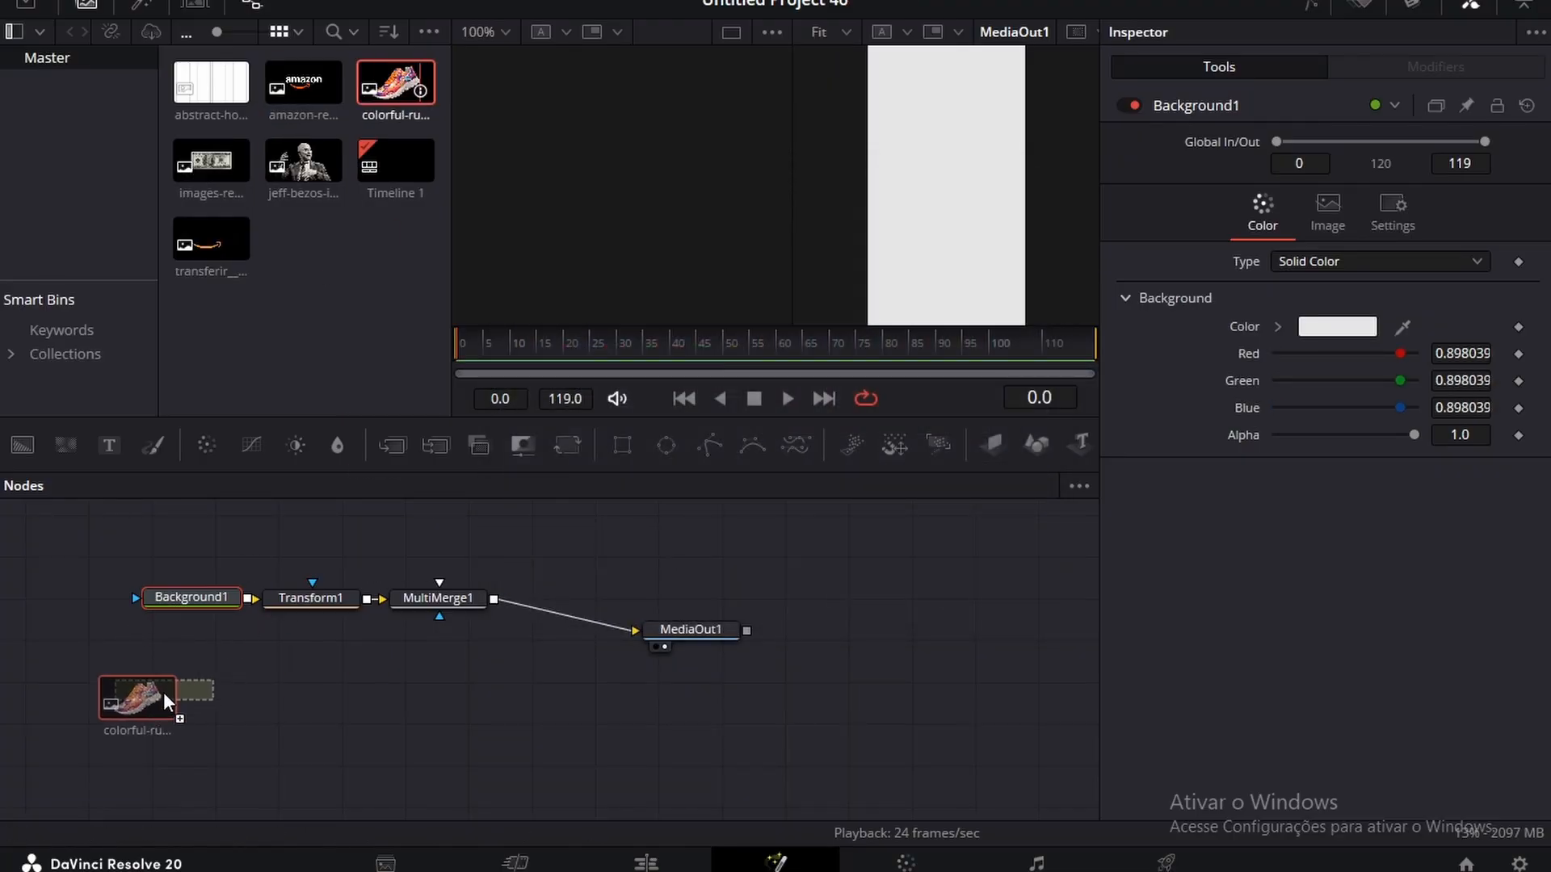
key(shift+space)
key(Return)
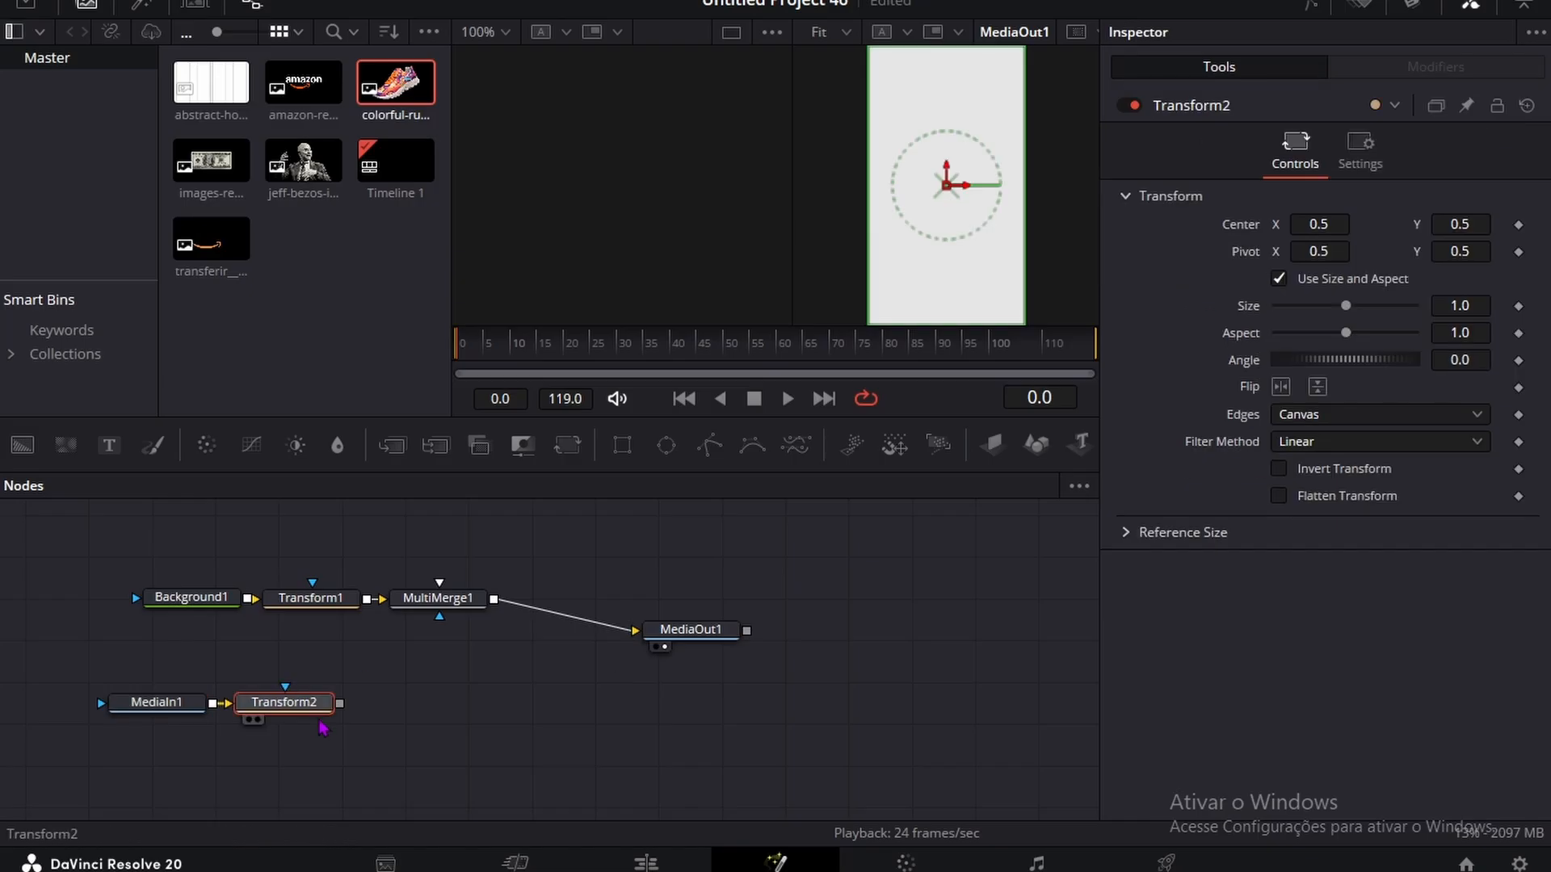
drag(340, 703, 440, 608)
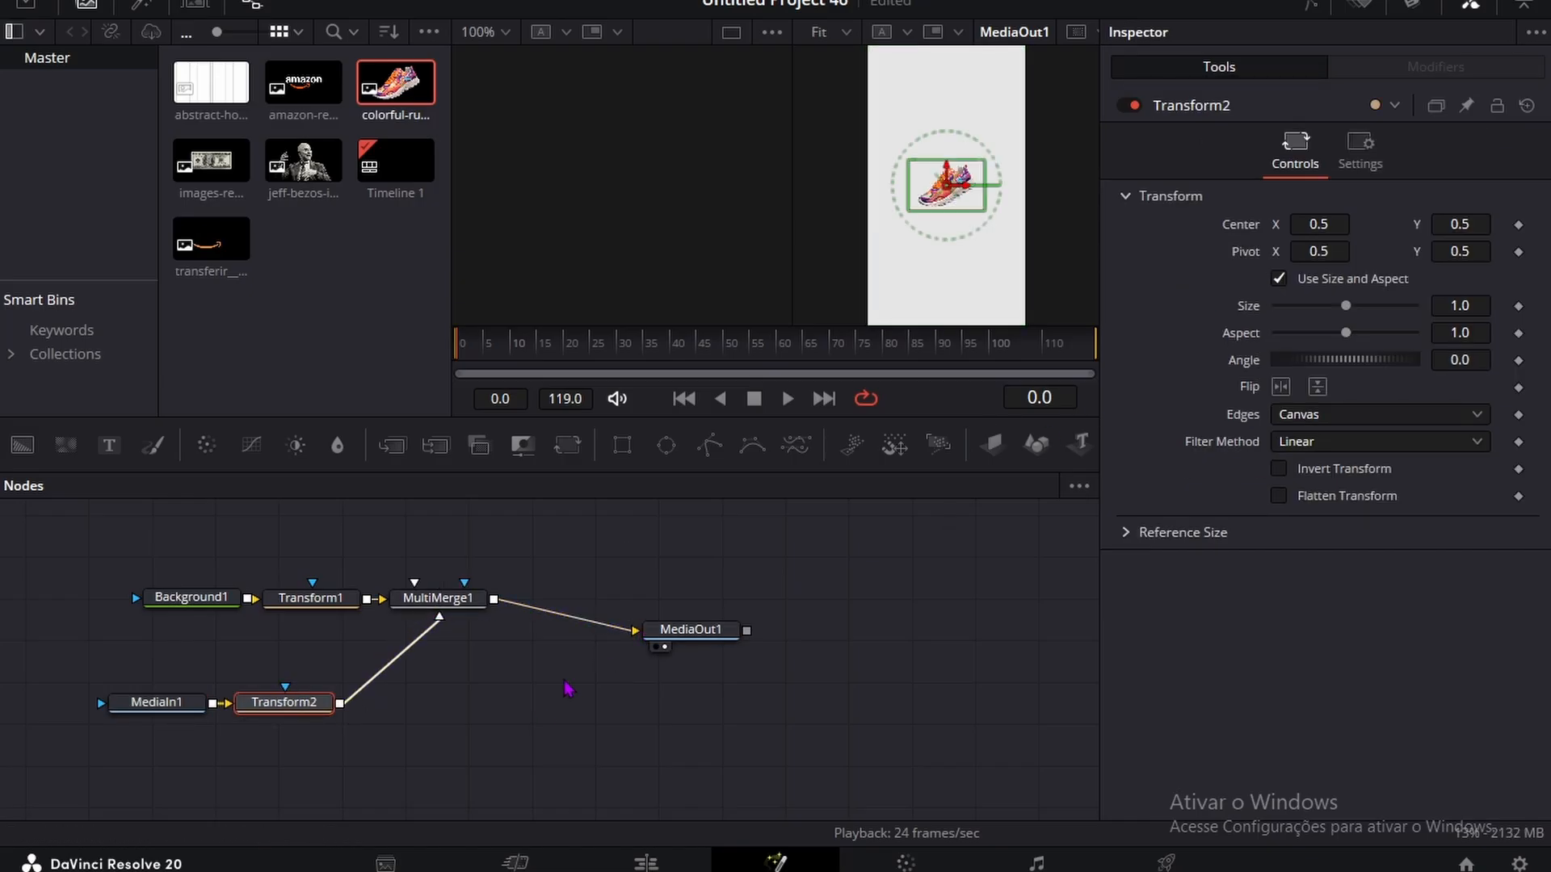
click(547, 719)
scroll(966, 268, up, 1)
scroll(964, 270, down, 1)
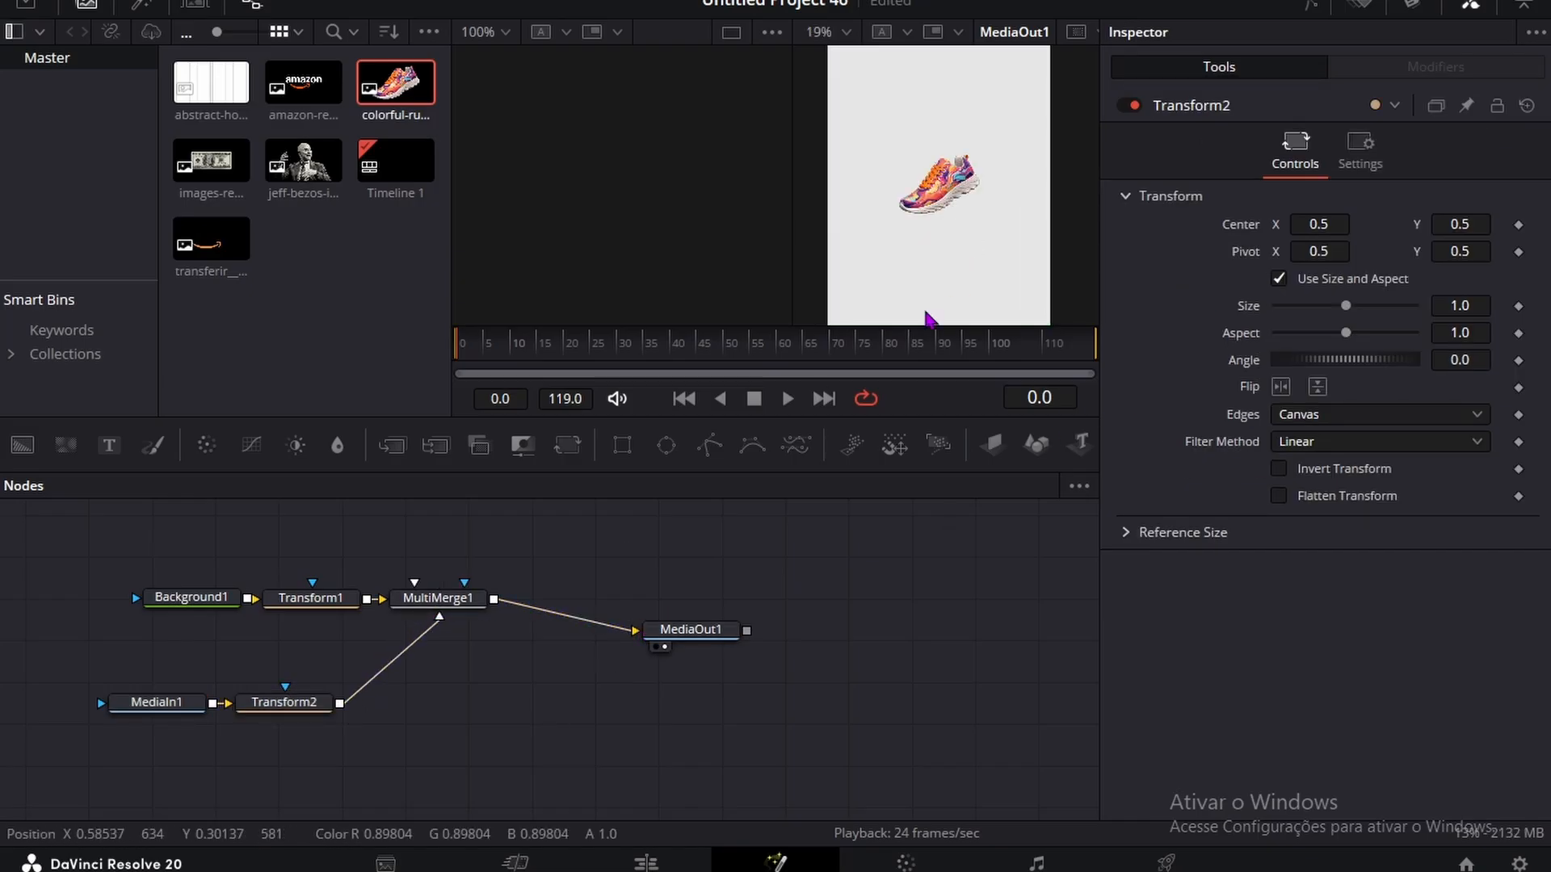
Step: Add a second Background node masked by an Ellipse and connect it to MultiMerge1
scroll(646, 614, down, 1)
drag(23, 445, 552, 750)
drag(667, 445, 524, 761)
click(571, 760)
key(shift+space)
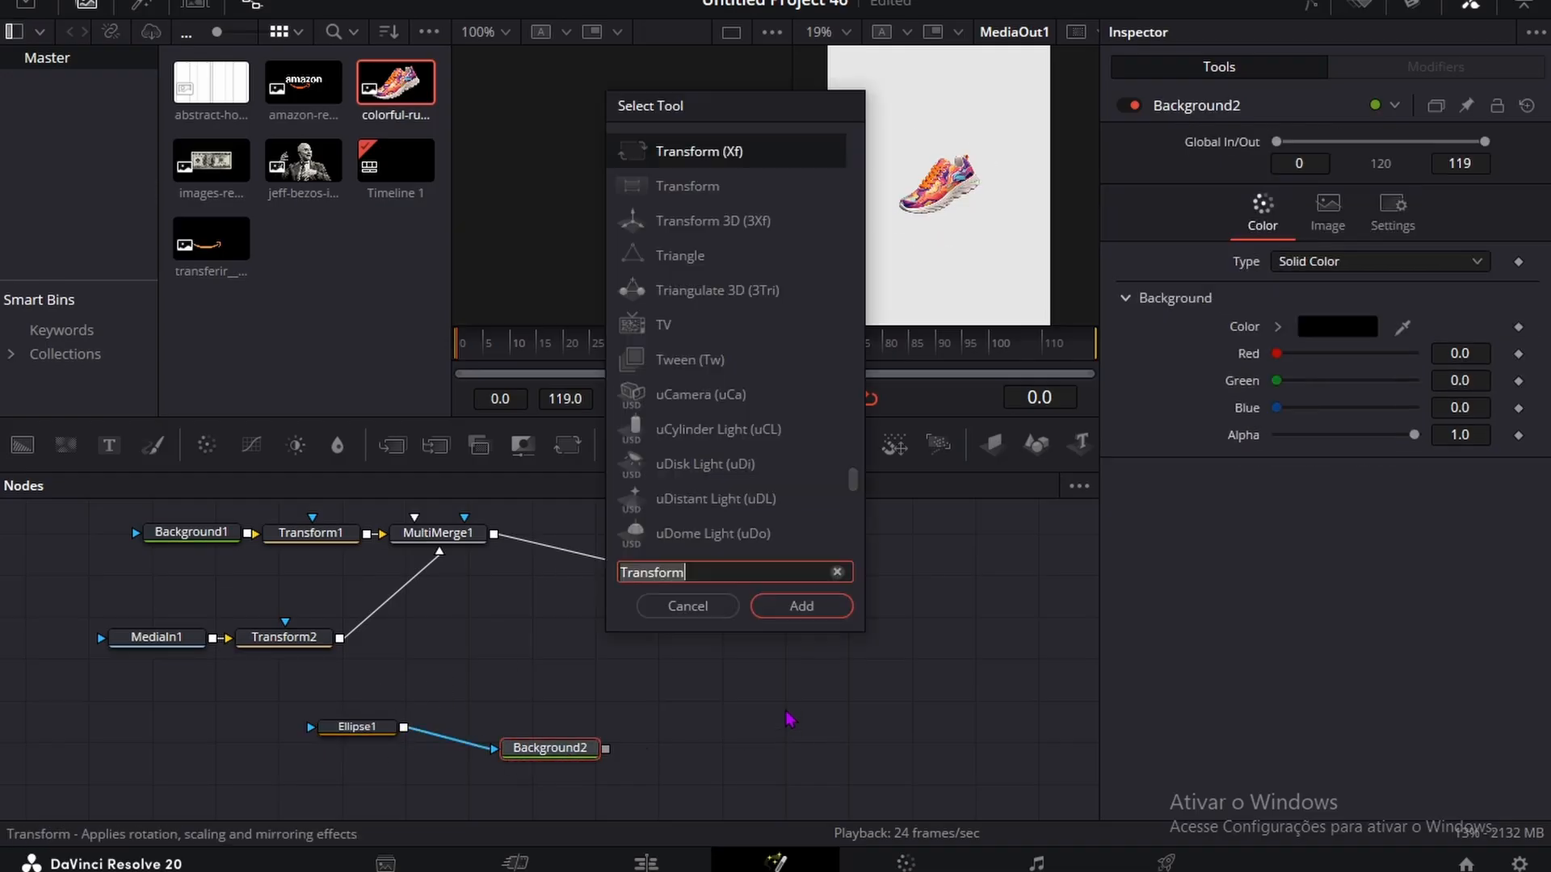
click(683, 606)
drag(611, 705, 441, 534)
Step: Turn Ellipse1 into an outline by disabling Solid and setting its border width to 0.0055
click(357, 727)
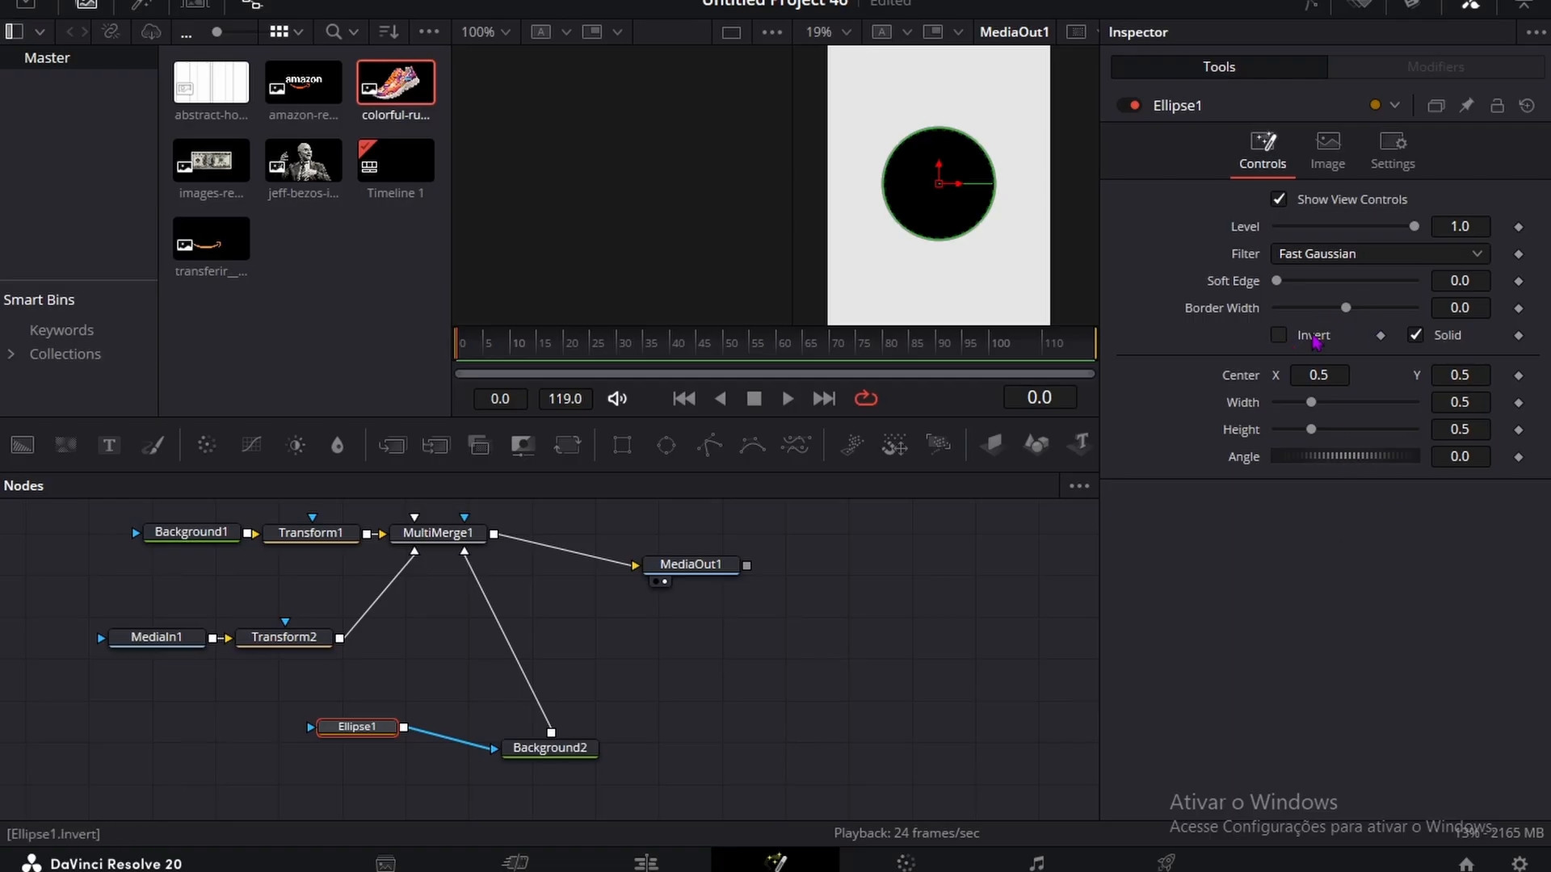
click(1416, 335)
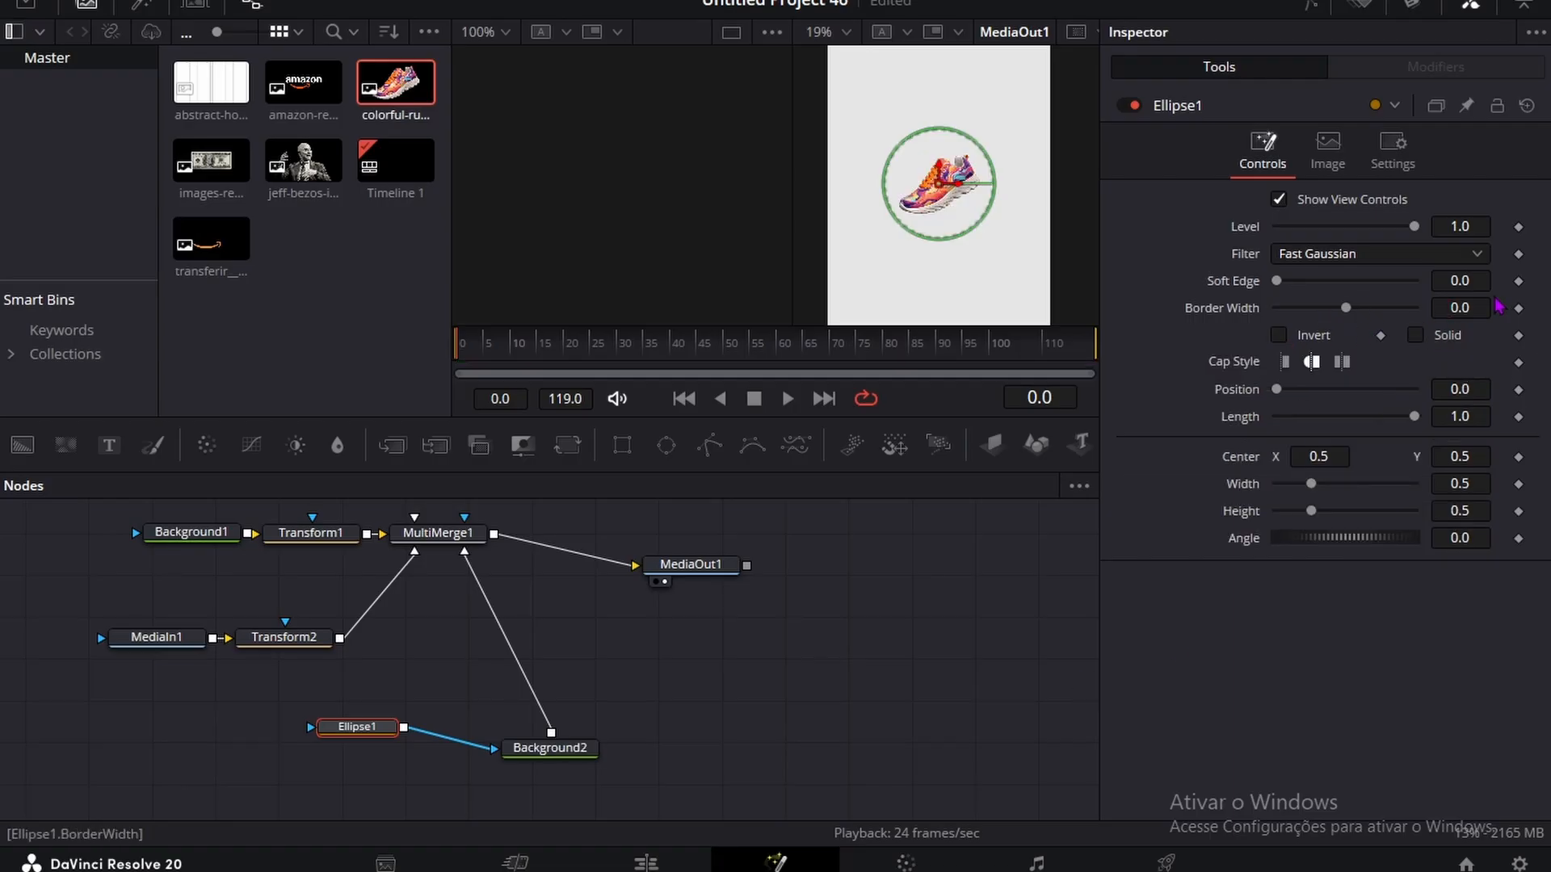
mouse_move(1464, 309)
mouse_down()
mouse_move(1491, 309)
mouse_move(1459, 309)
mouse_up()
click(943, 590)
scroll(903, 168, down, 1)
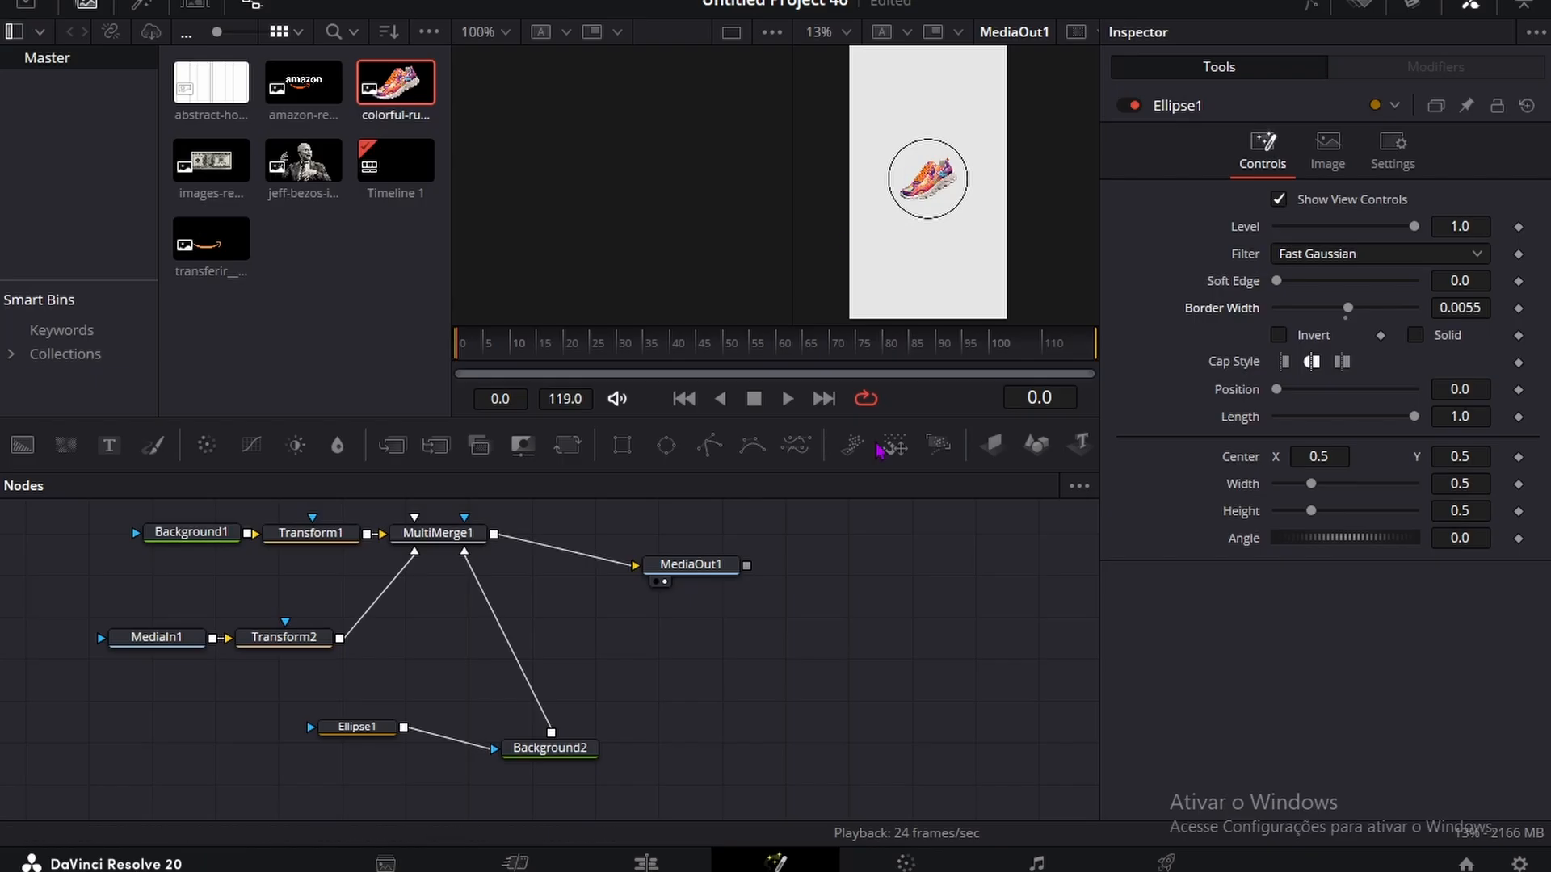
Step: Insert a Color Corrector between the sneaker's MediaIn1 and Transform2, and set its saturation to 0
click(156, 637)
drag(161, 636, 36, 634)
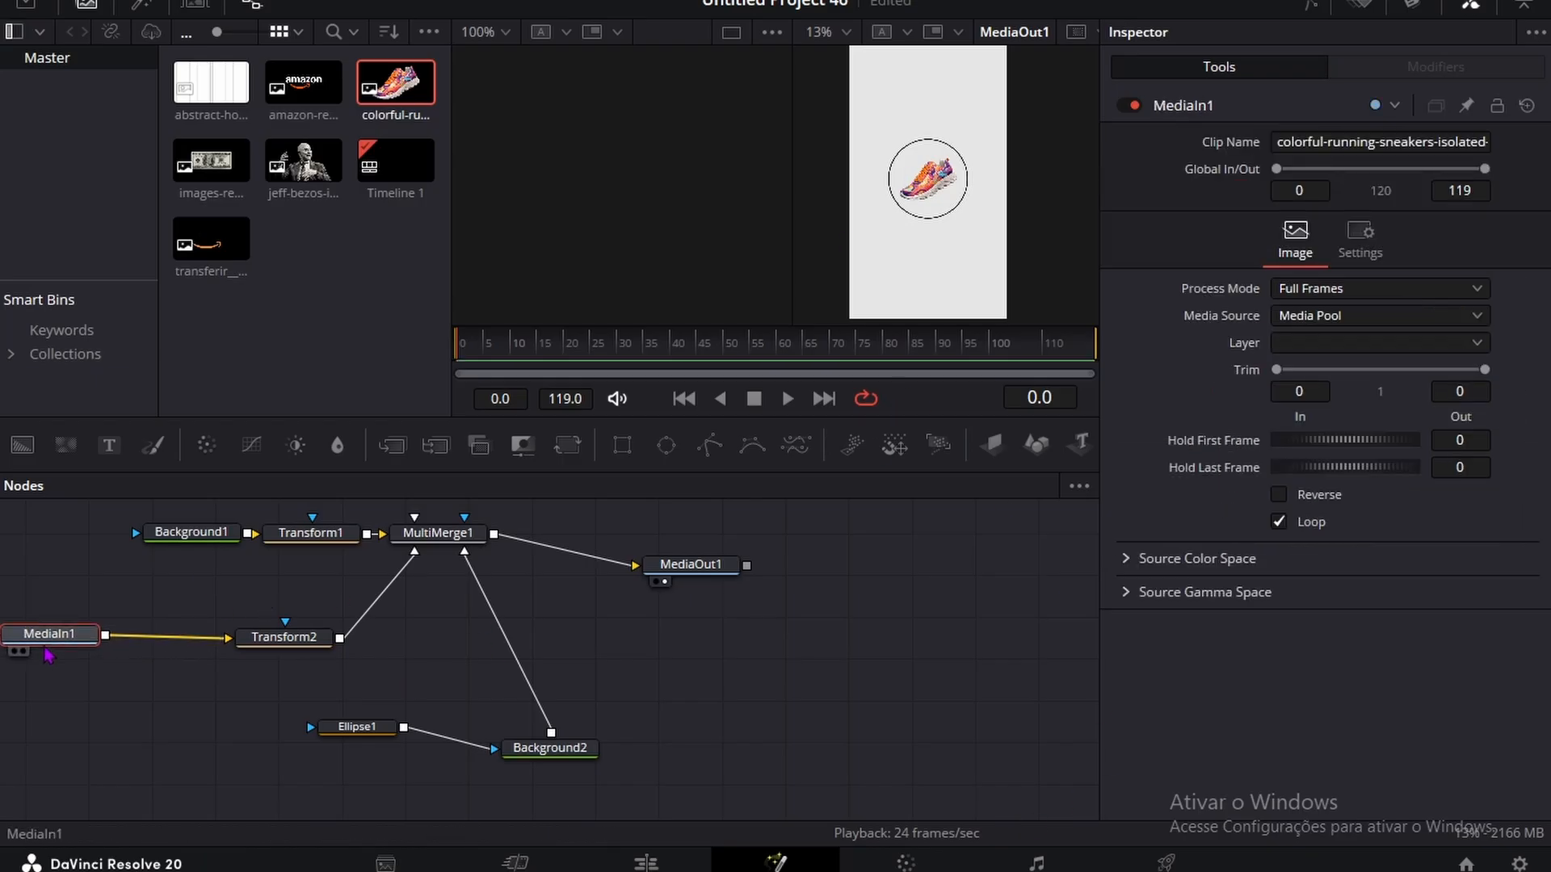
click(207, 445)
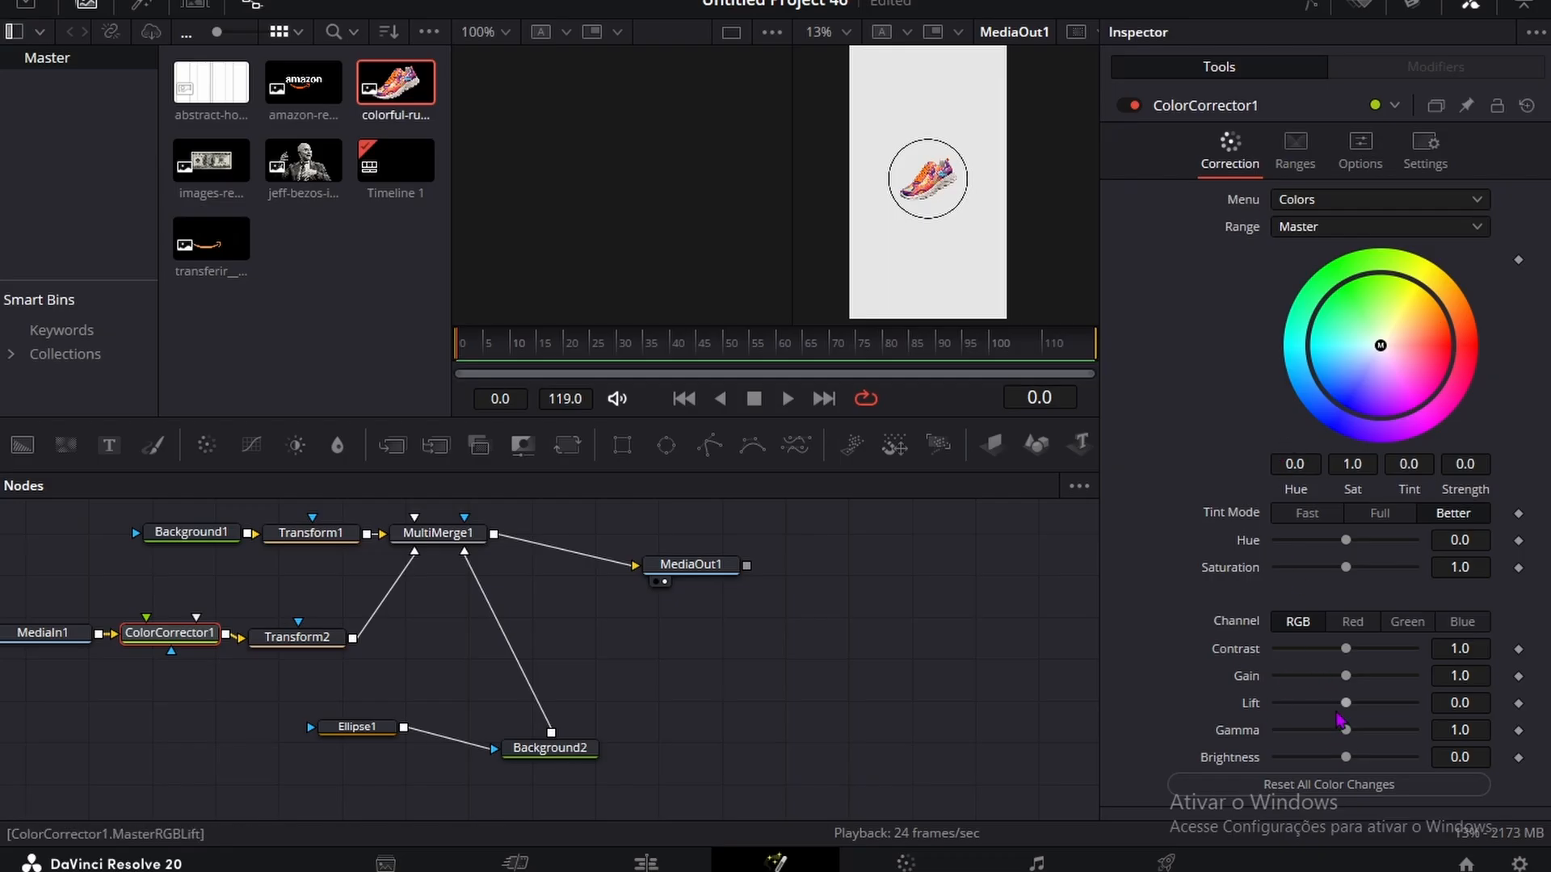
drag(1346, 567, 1278, 569)
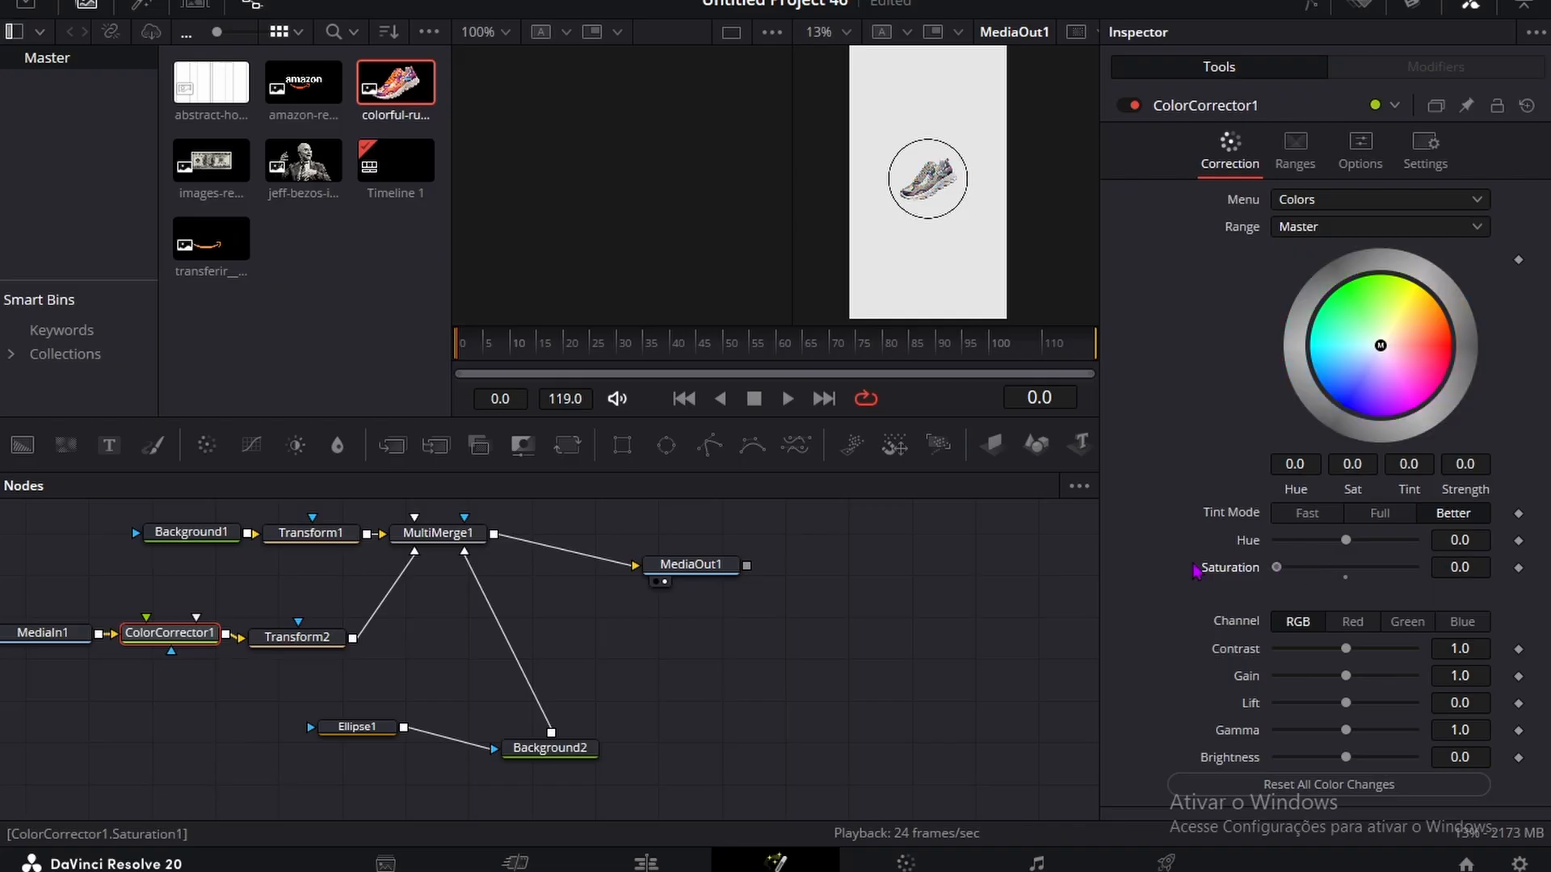
Step: Set the colour of the ring's Background2 to dark grey, about 0.337 for red, green and blue
scroll(941, 238, up, 1)
scroll(941, 239, up, 1)
click(549, 748)
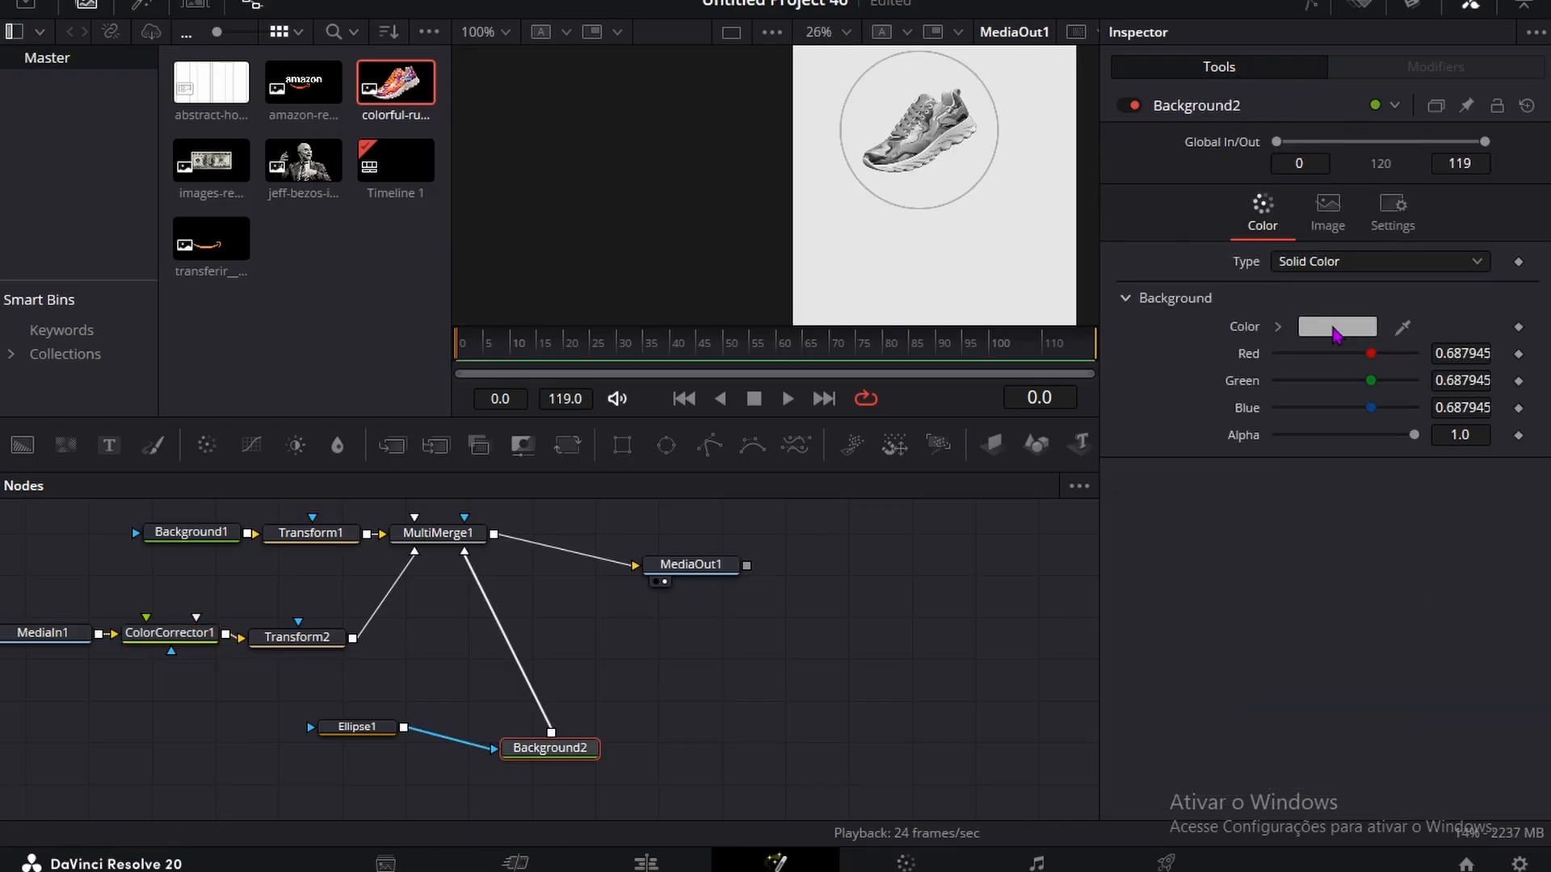
click(1337, 327)
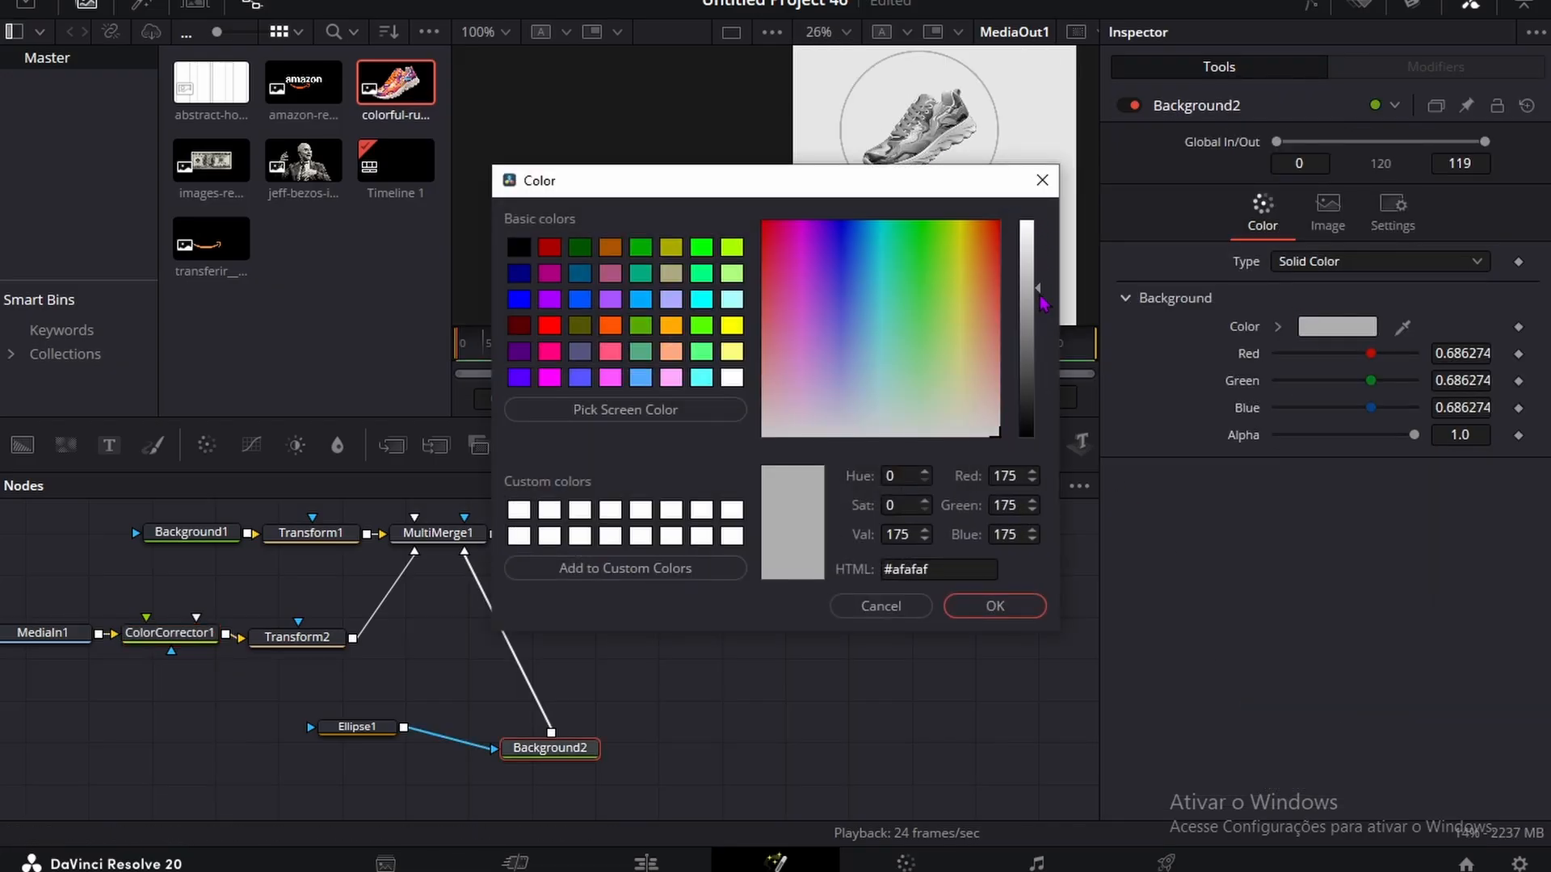
drag(1040, 303, 1041, 373)
click(1002, 608)
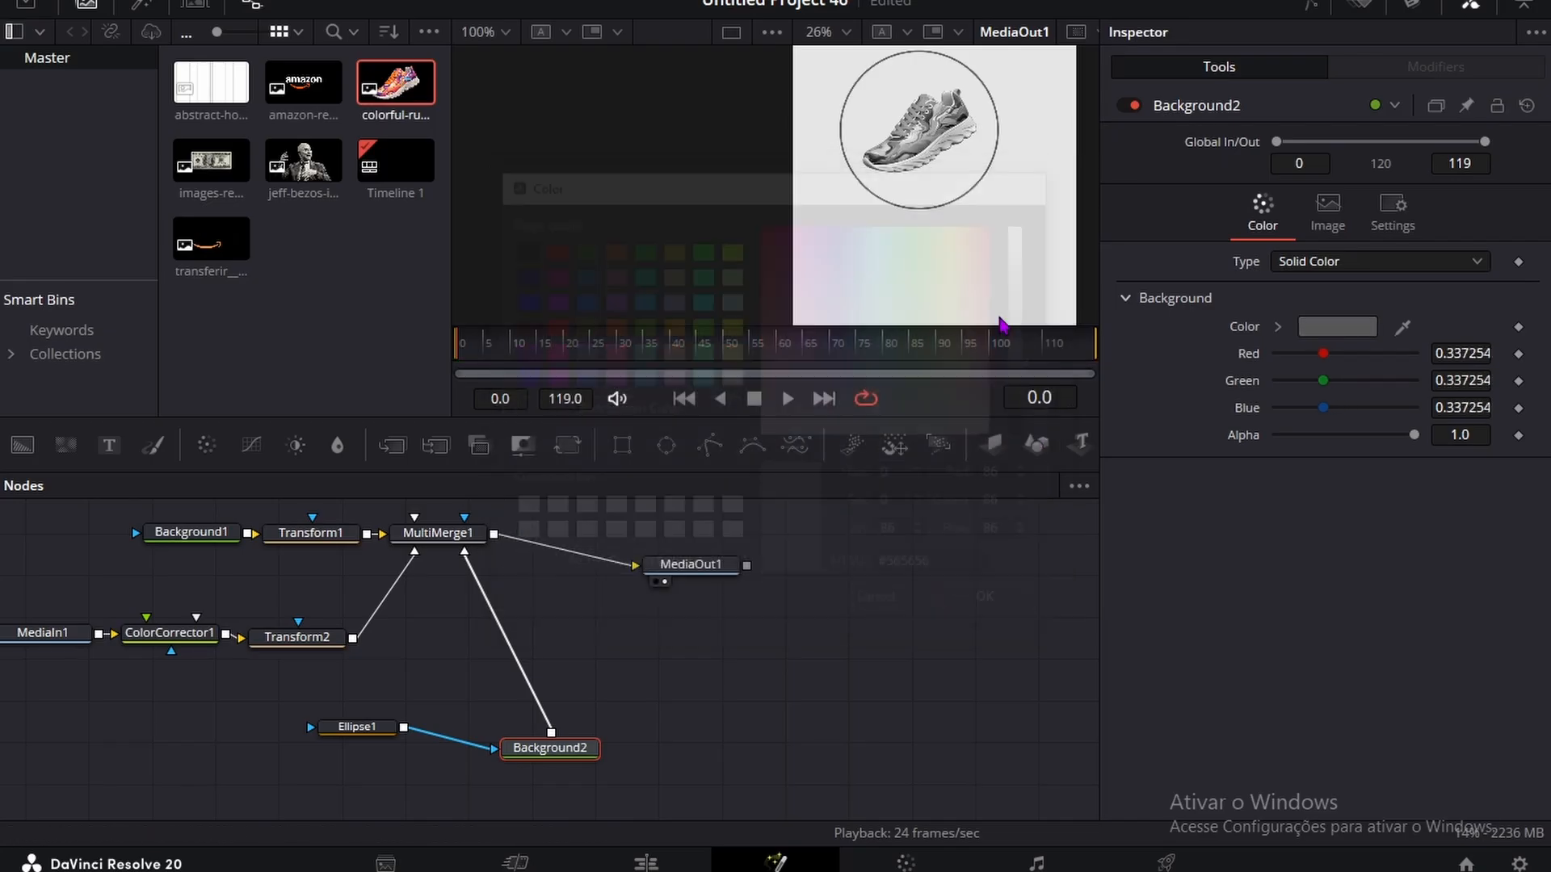
Step: Add a Text node reading TO CREATE and connect it to MultiMerge1
scroll(957, 156, down, 2)
drag(109, 445, 250, 729)
click(1181, 315)
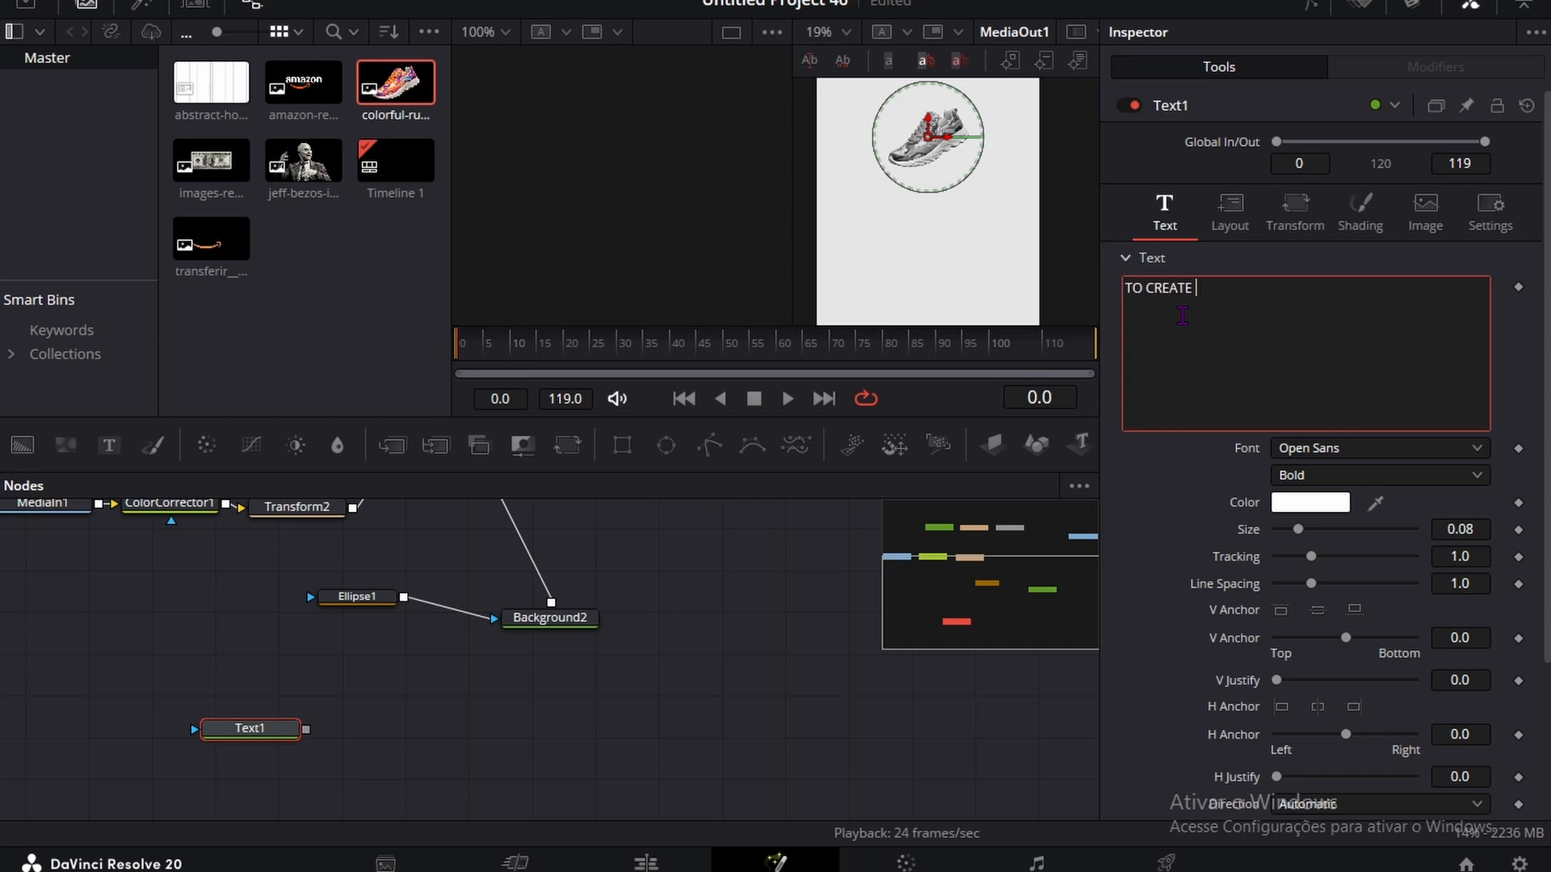
drag(306, 730, 418, 645)
scroll(243, 725, down, 3)
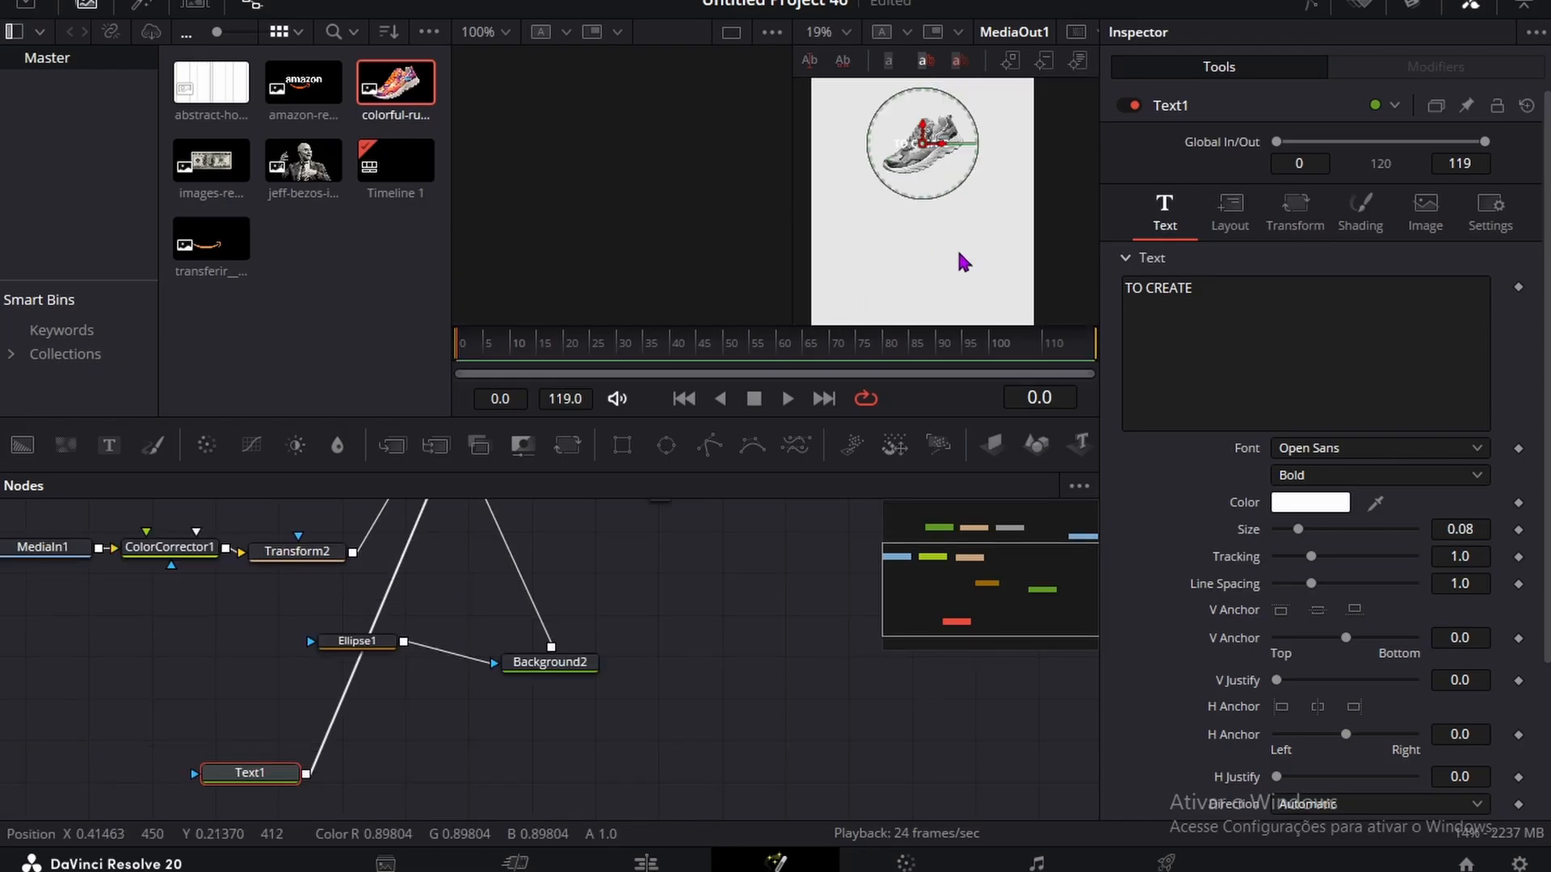
Step: Move the TO CREATE text up above the sneaker and set its colour to near-black (#080808)
click(1233, 216)
drag(1459, 314, 1526, 314)
click(1147, 234)
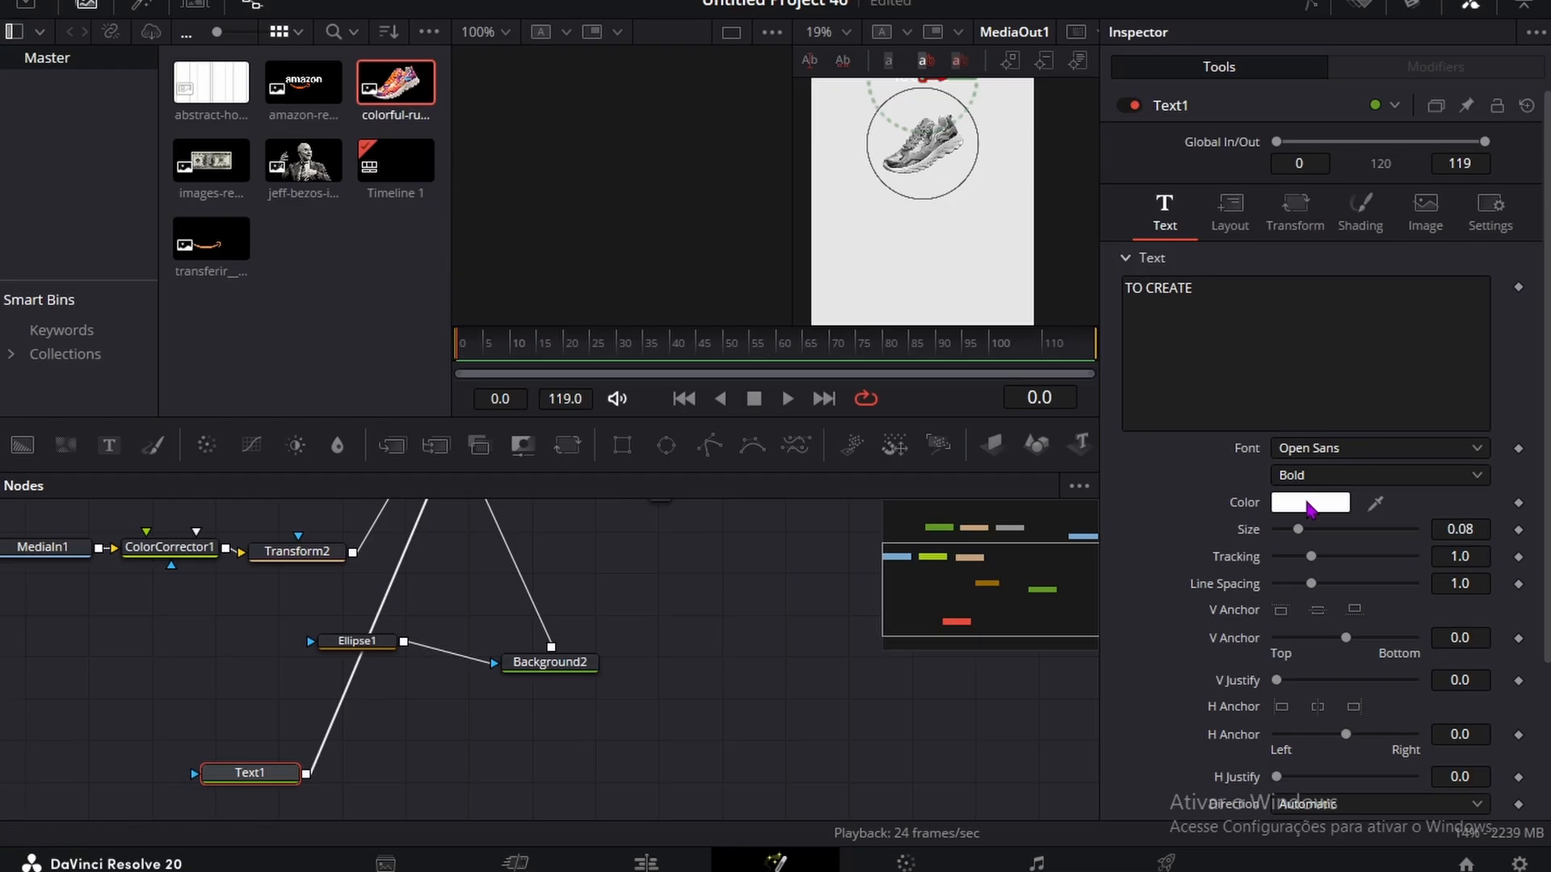
click(1308, 503)
drag(1025, 242, 1036, 437)
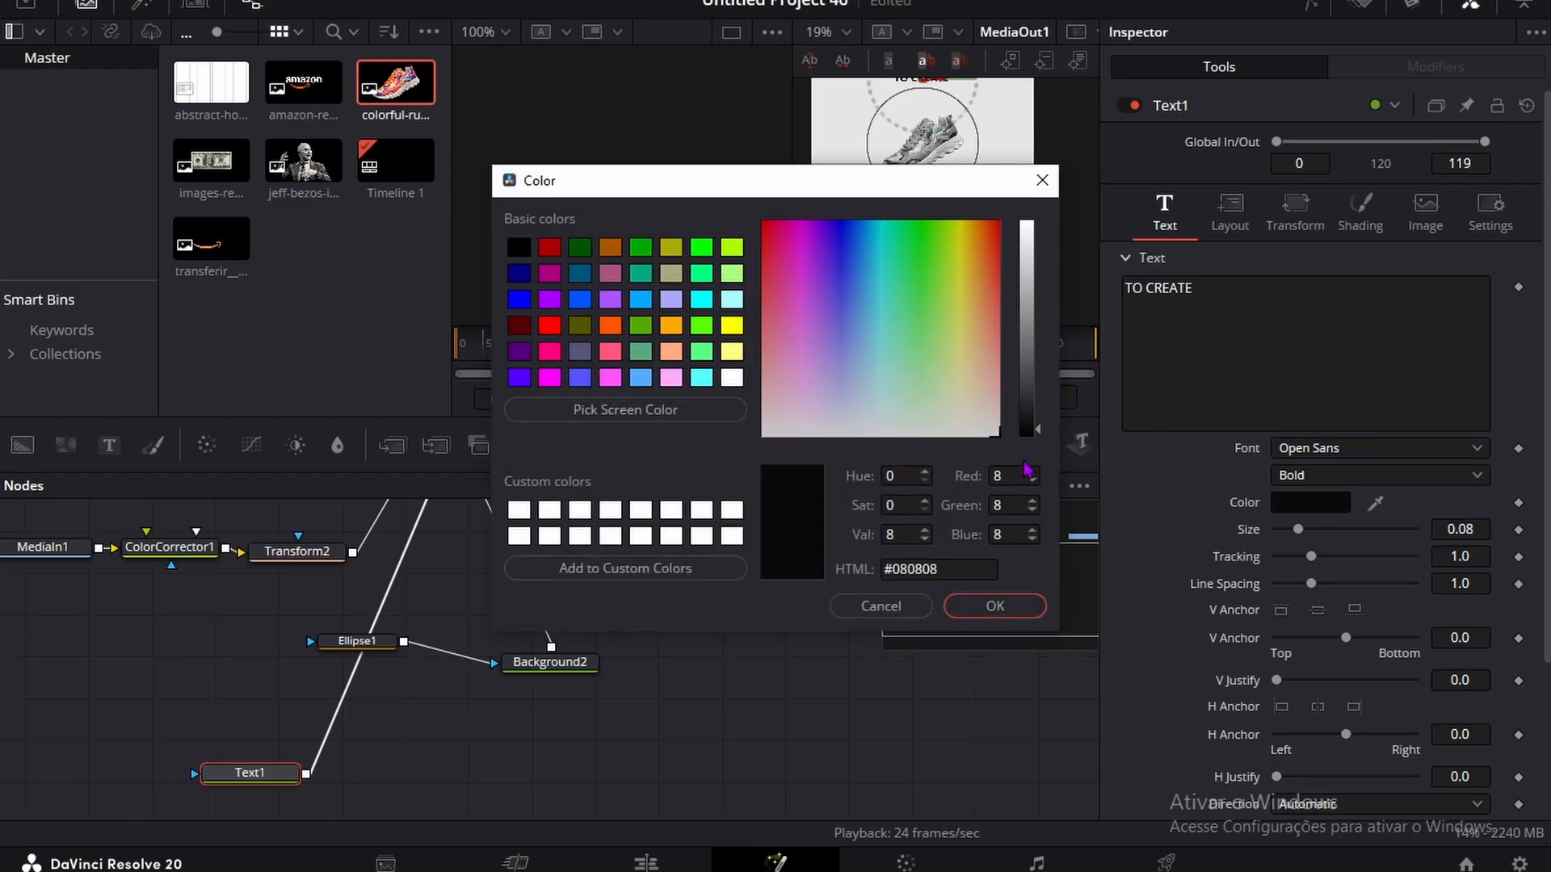
click(994, 605)
scroll(962, 235, up, 3)
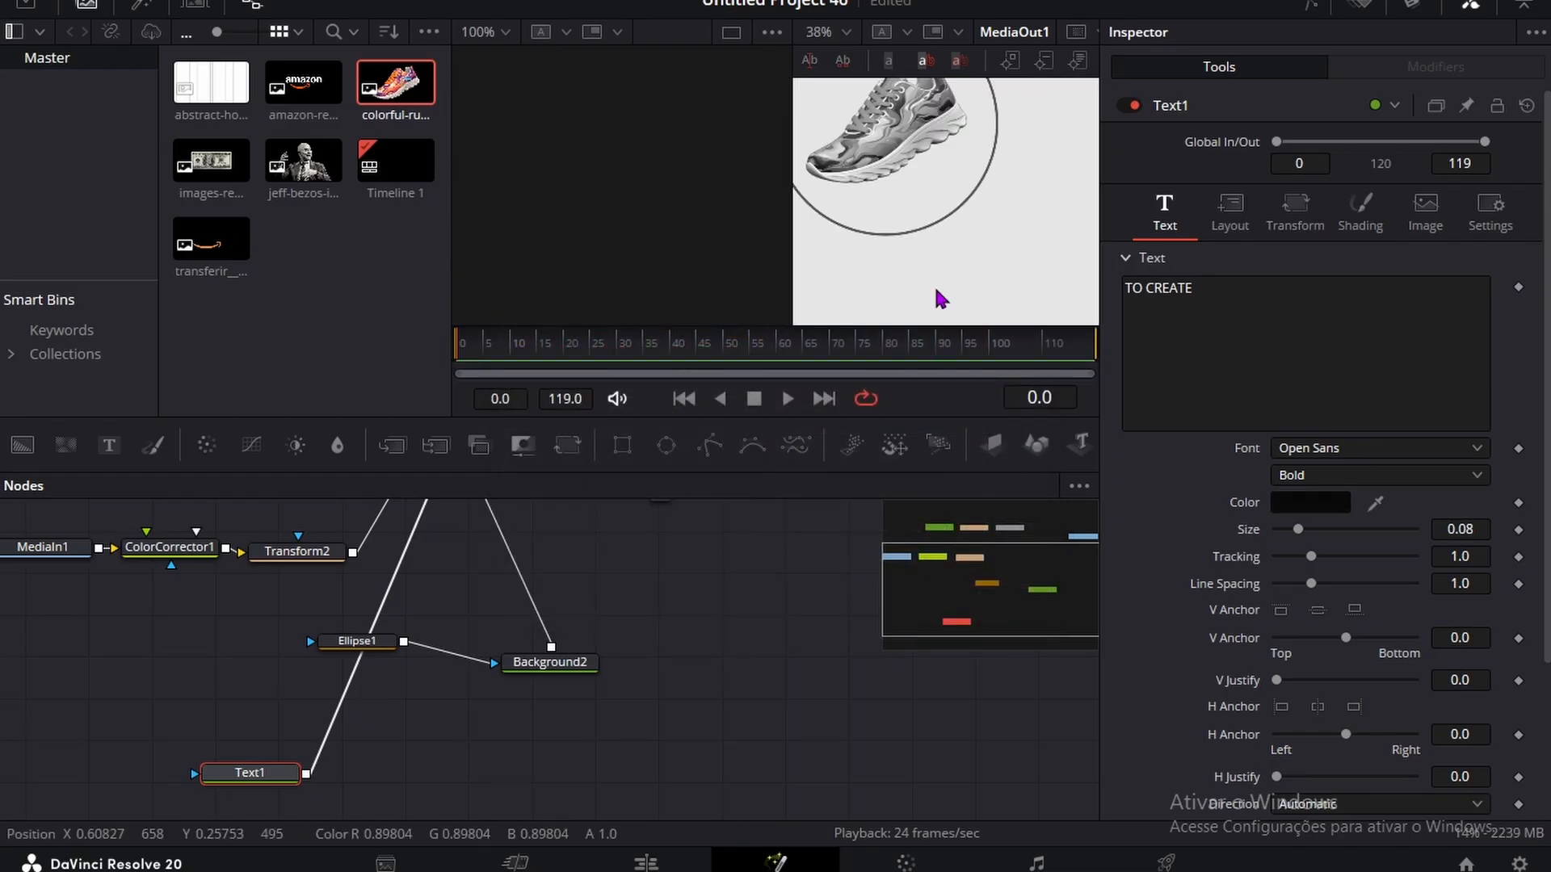
Step: Hide the media pool, then set the TO CREATE text's size to 0.1705 and its center Y to 0.692
click(89, 7)
scroll(776, 192, down, 2)
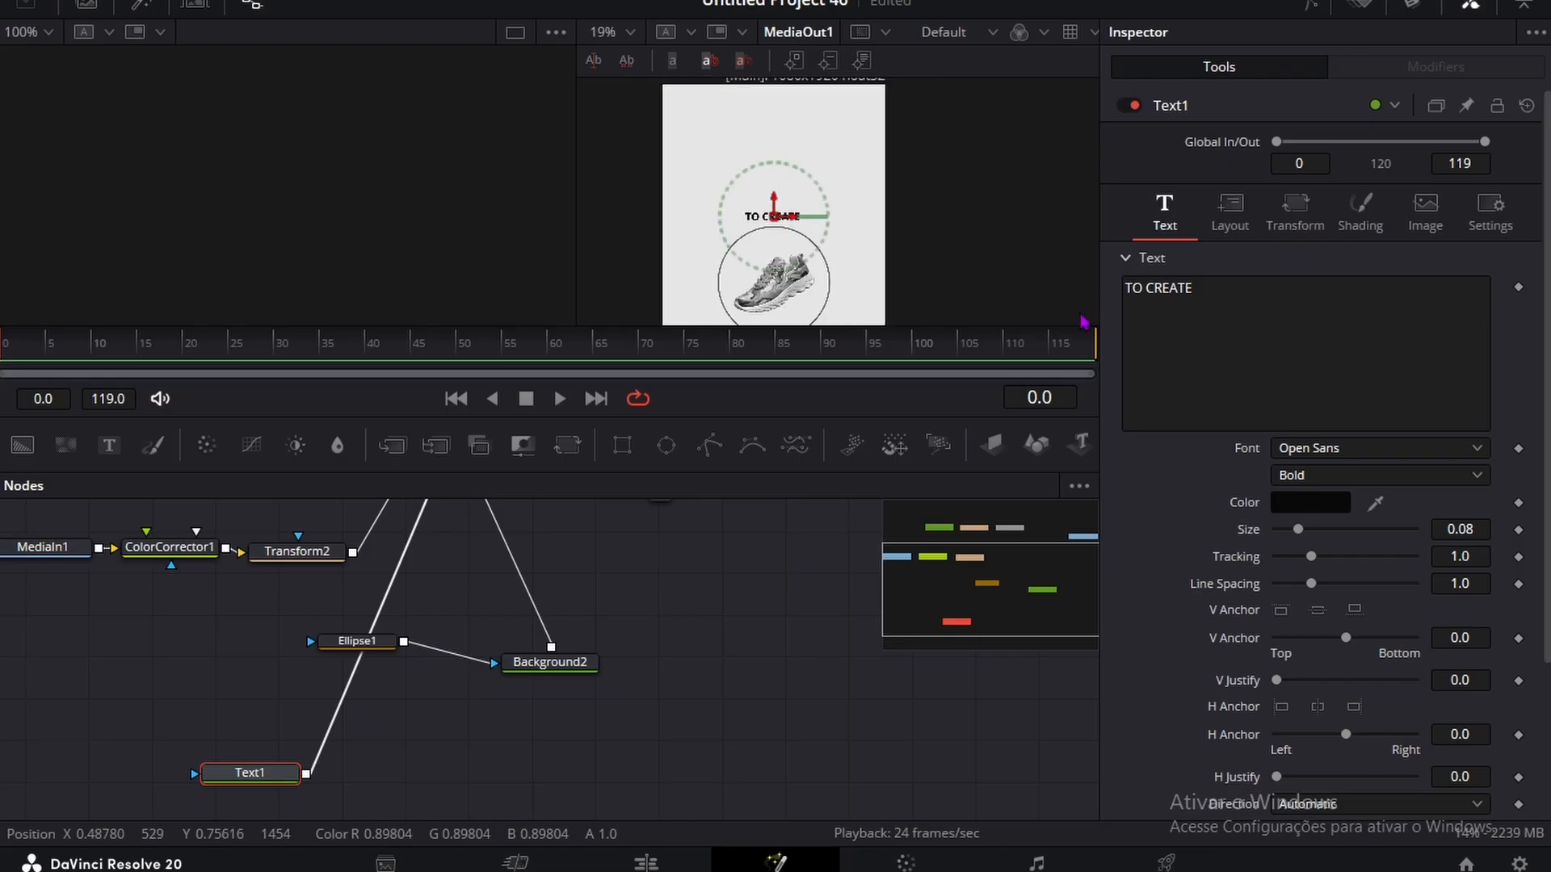
drag(1452, 530, 1525, 530)
click(1226, 222)
drag(1458, 313, 1480, 313)
click(734, 632)
scroll(789, 171, down, 1)
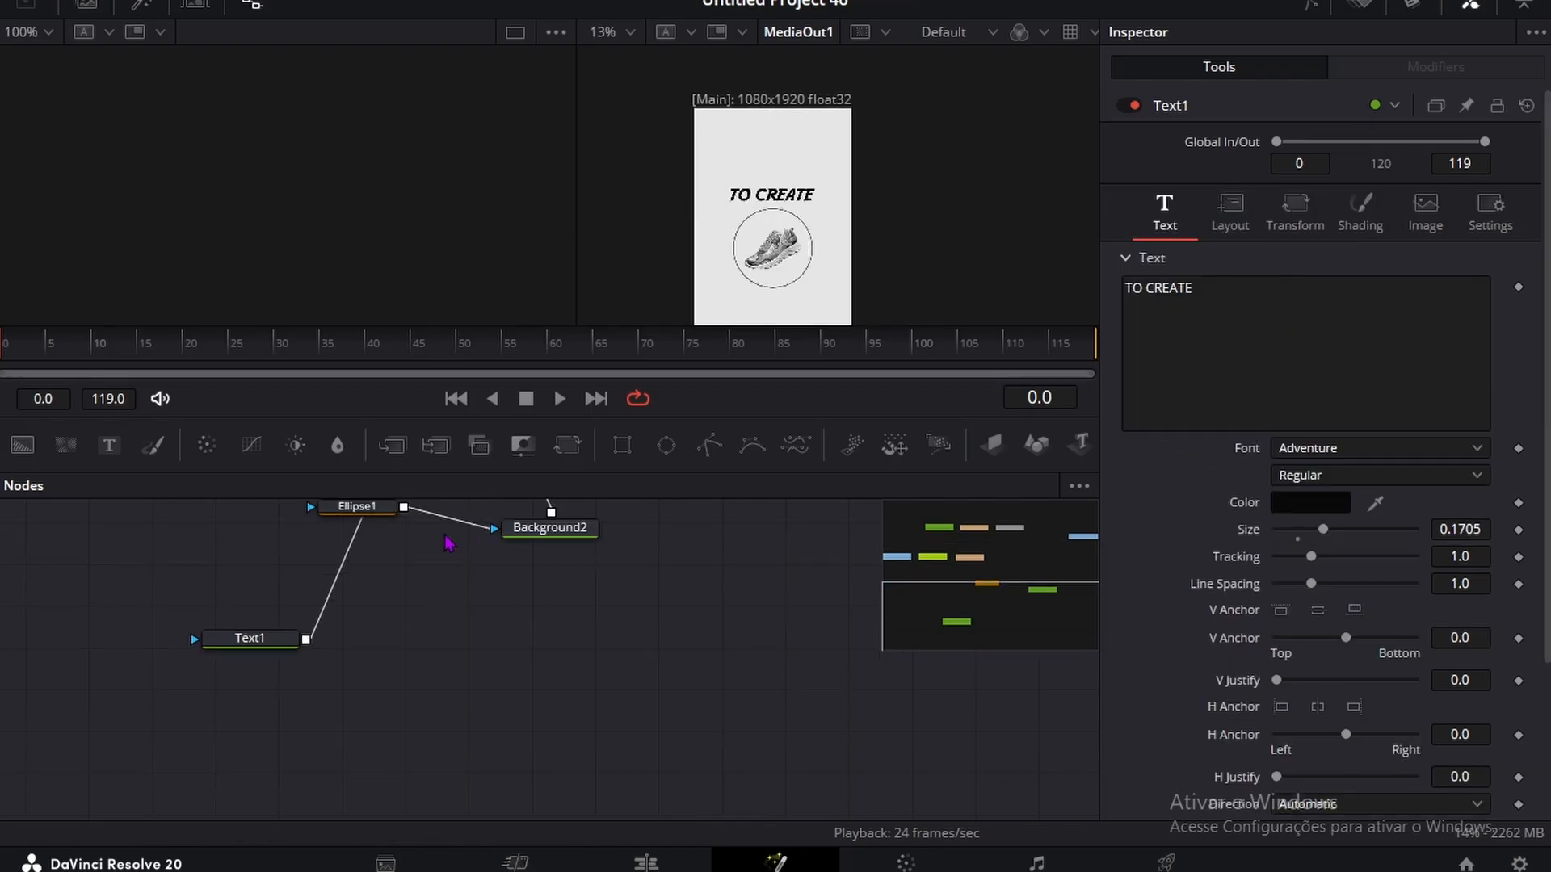
Step: Duplicate the TO CREATE text node and change the copy's text to A BRAND
click(247, 639)
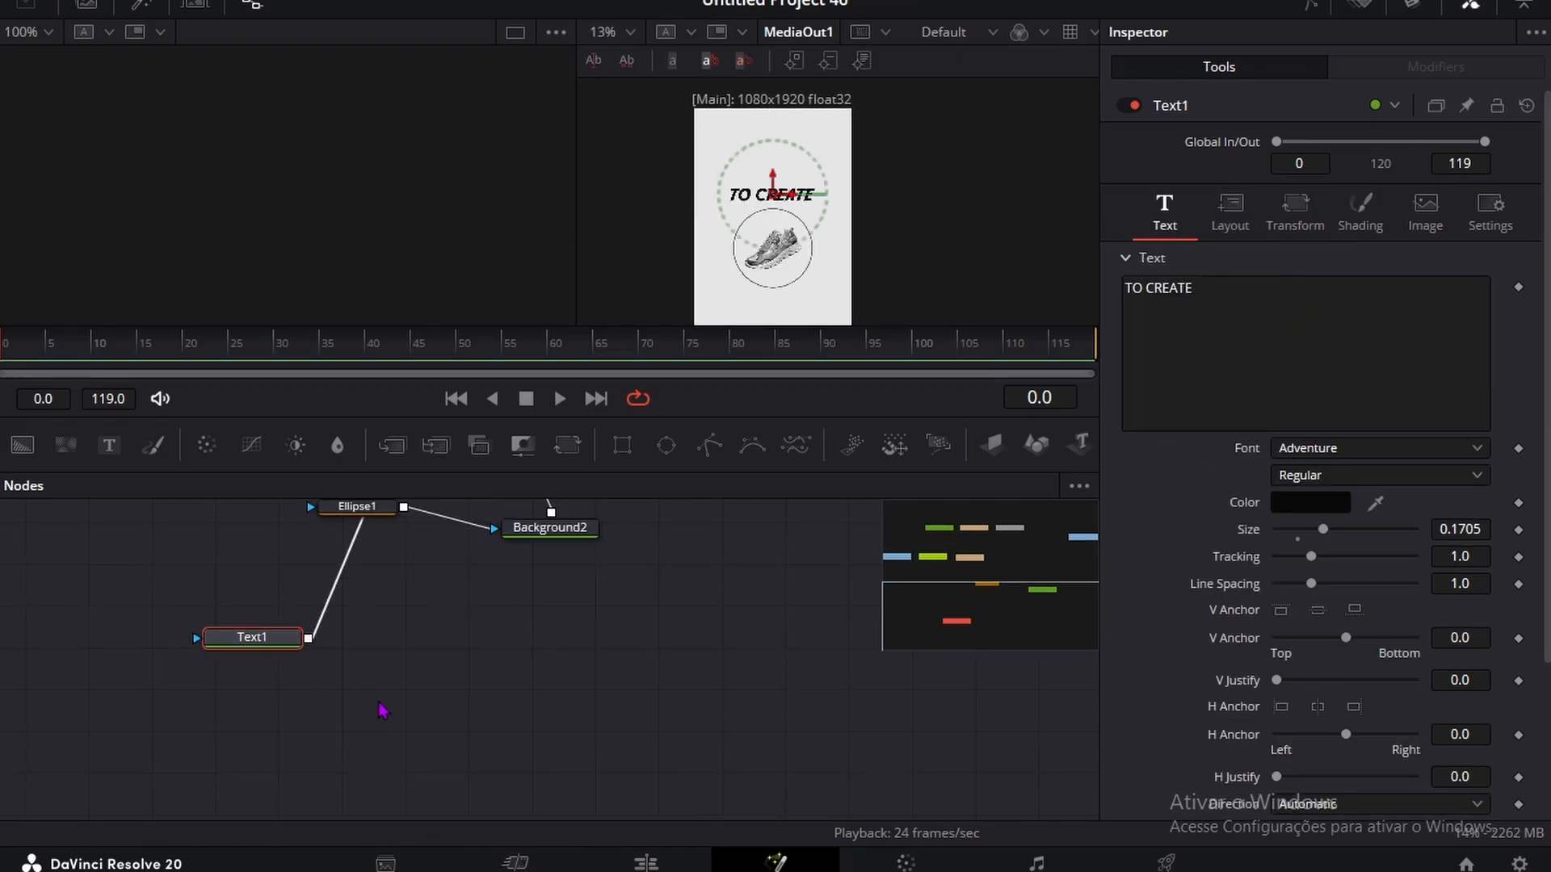
key(ctrl+c)
click(320, 686)
key(ctrl+v)
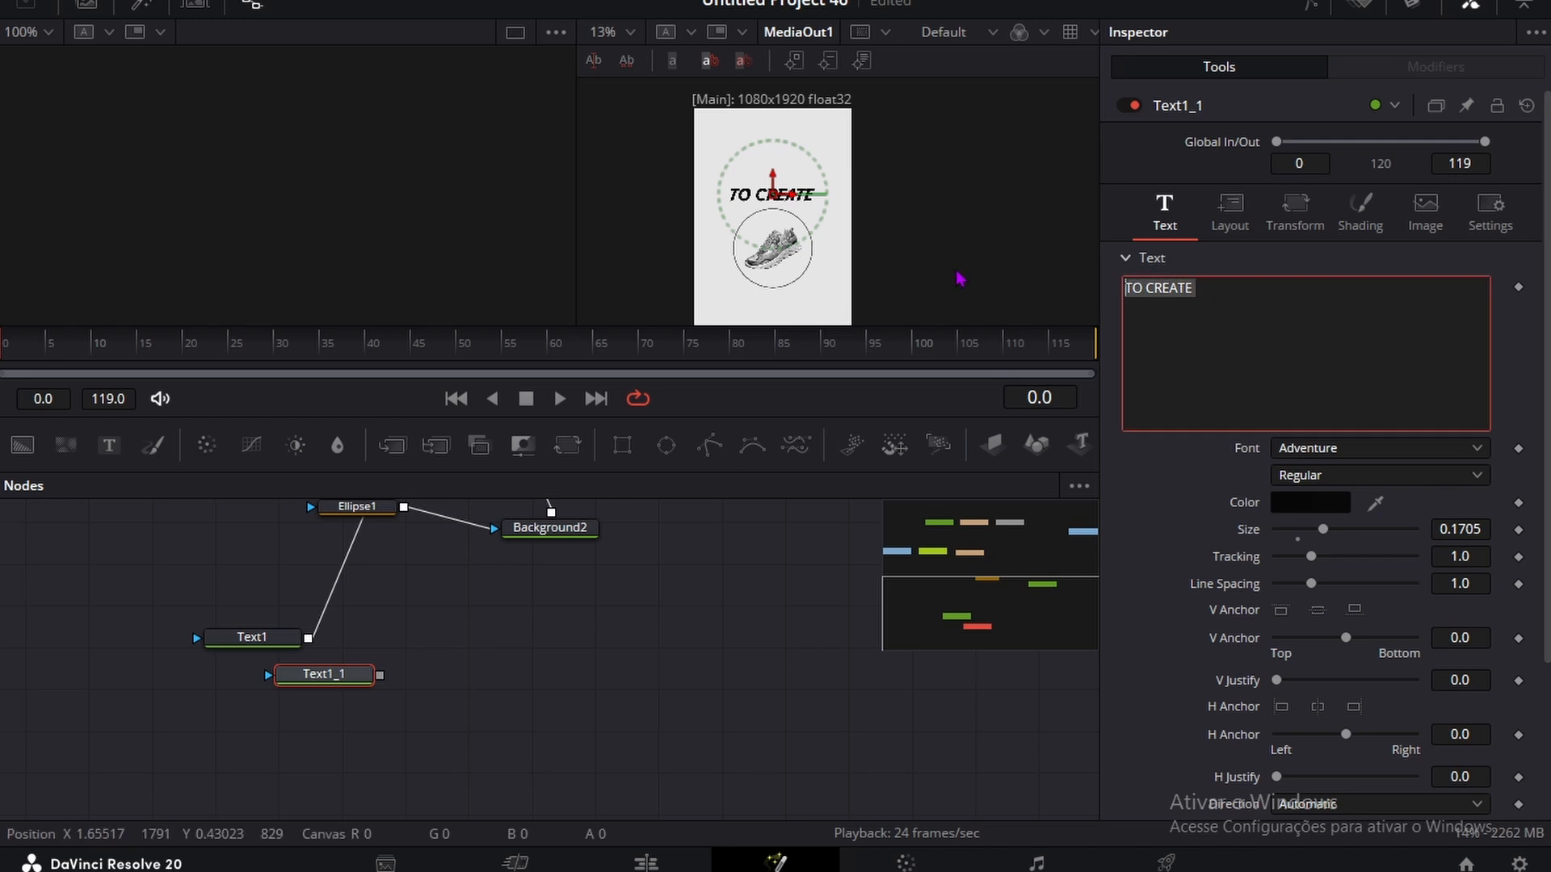
text(A BRAND)
Step: Connect the A BRAND text to MultiMerge1 and set its center Y to 0.31, below the sneaker ring
drag(380, 675, 434, 526)
scroll(426, 675, down, 2)
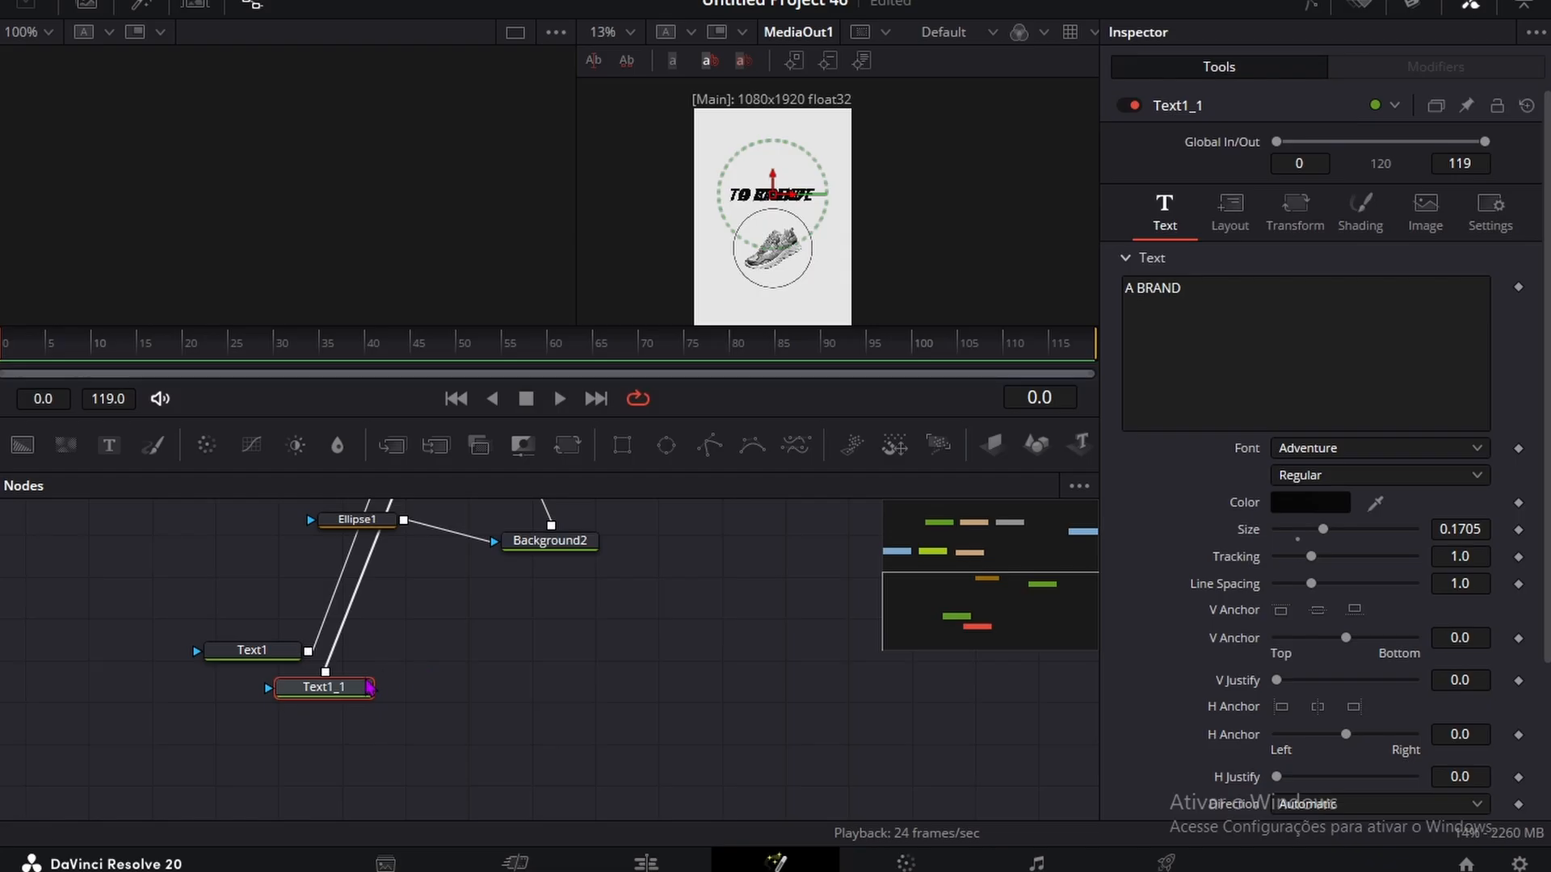
click(1227, 217)
drag(1459, 313, 1142, 304)
drag(1459, 314, 1465, 314)
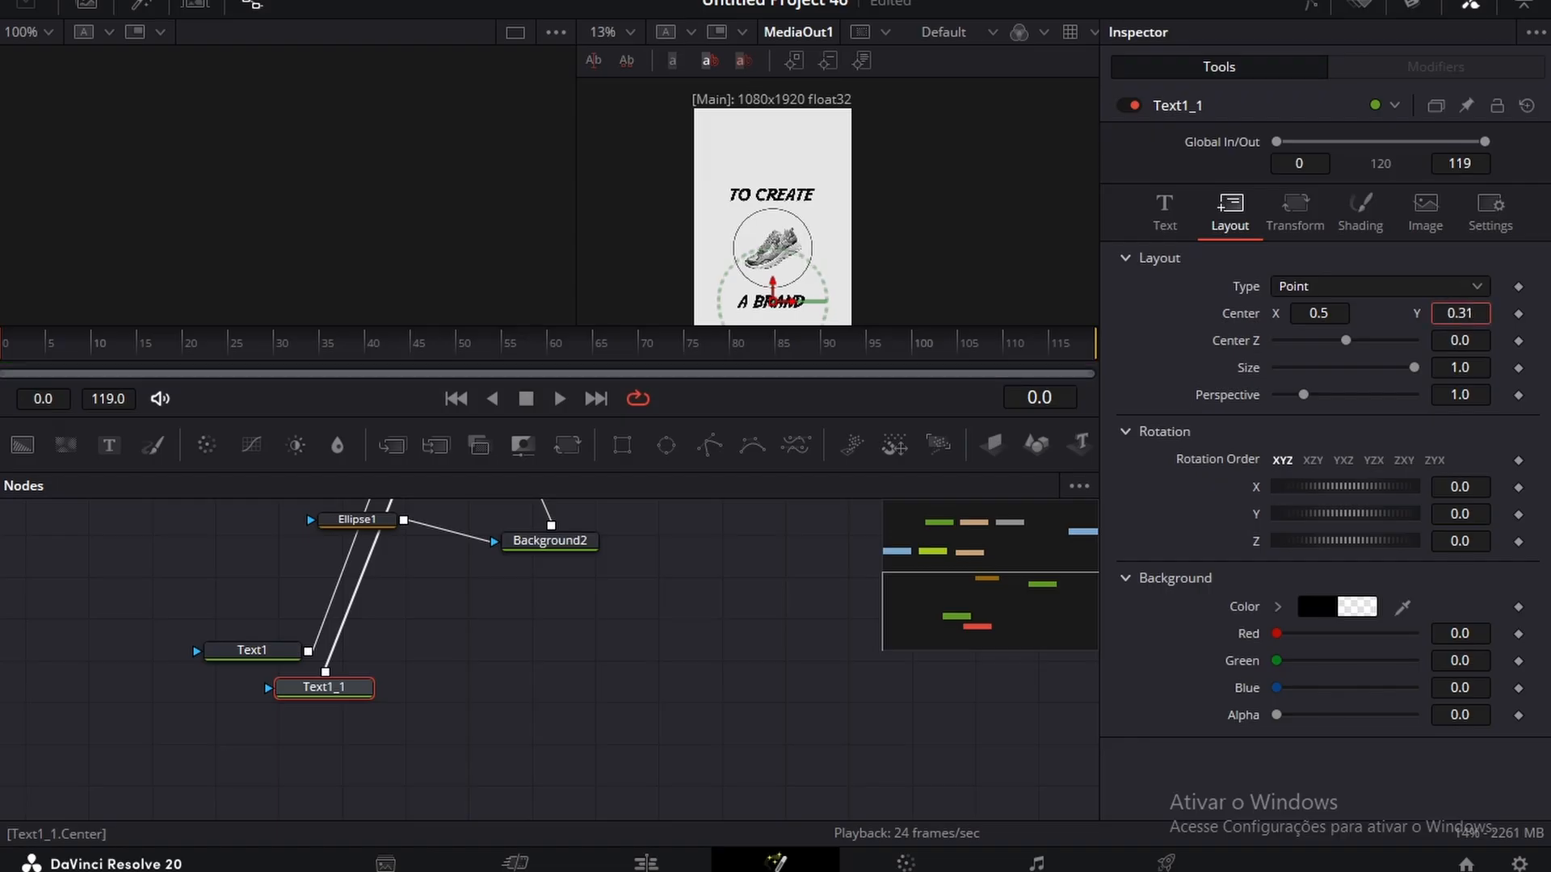
scroll(776, 194, down, 2)
click(686, 737)
scroll(756, 294, up, 2)
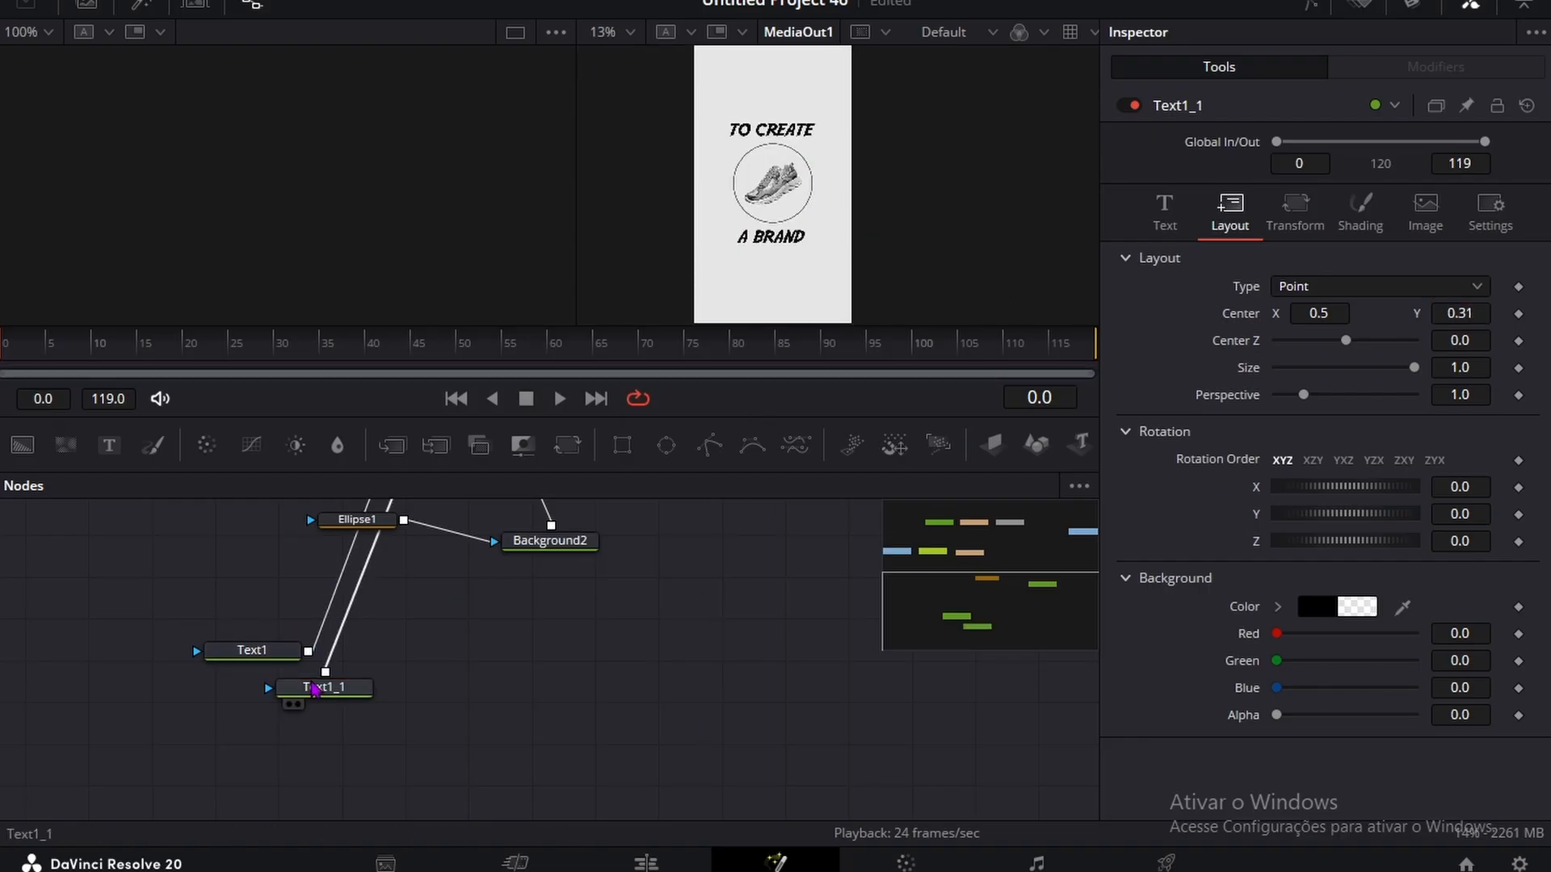
Step: Set the A BRAND text's font to FONTSPRING DEMO - Integral CF Bold
click(322, 688)
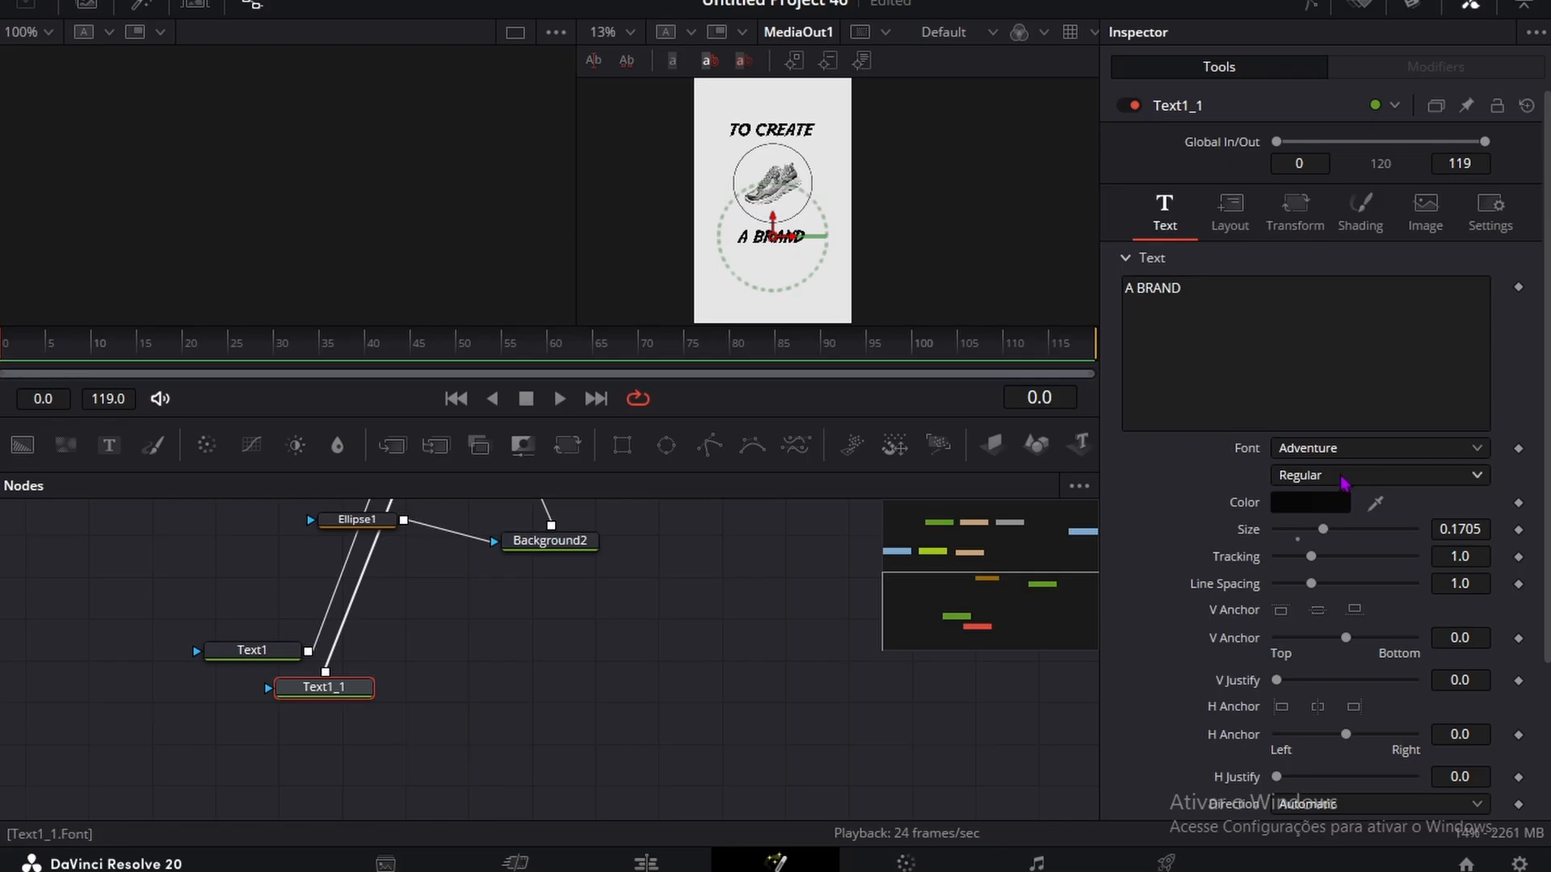
click(1356, 449)
scroll(1373, 258, down, 10)
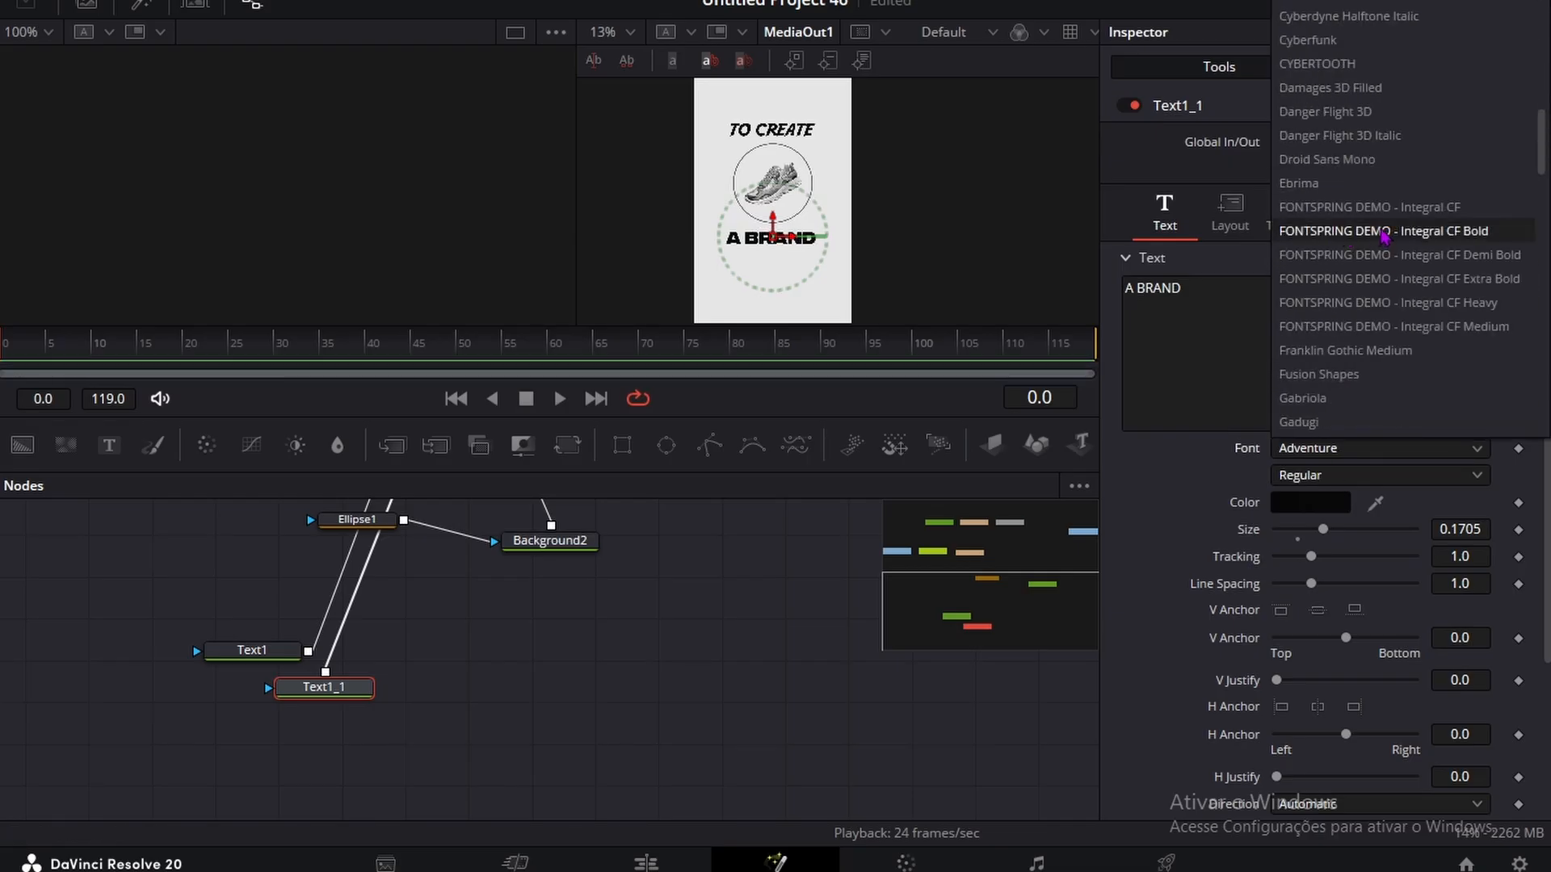
click(1383, 231)
click(702, 719)
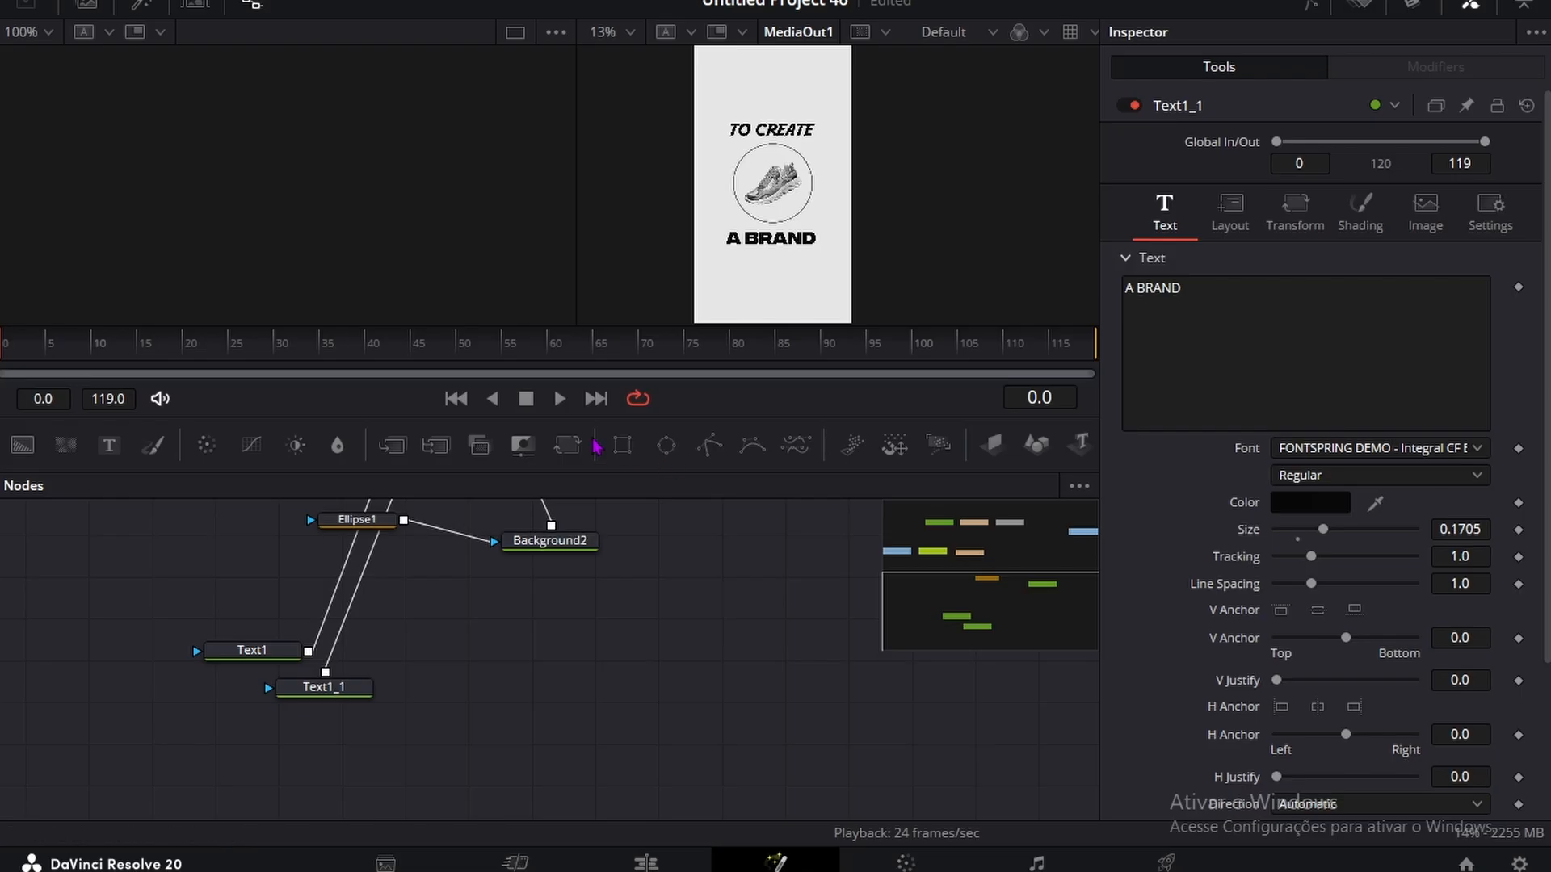
scroll(479, 687, up, 5)
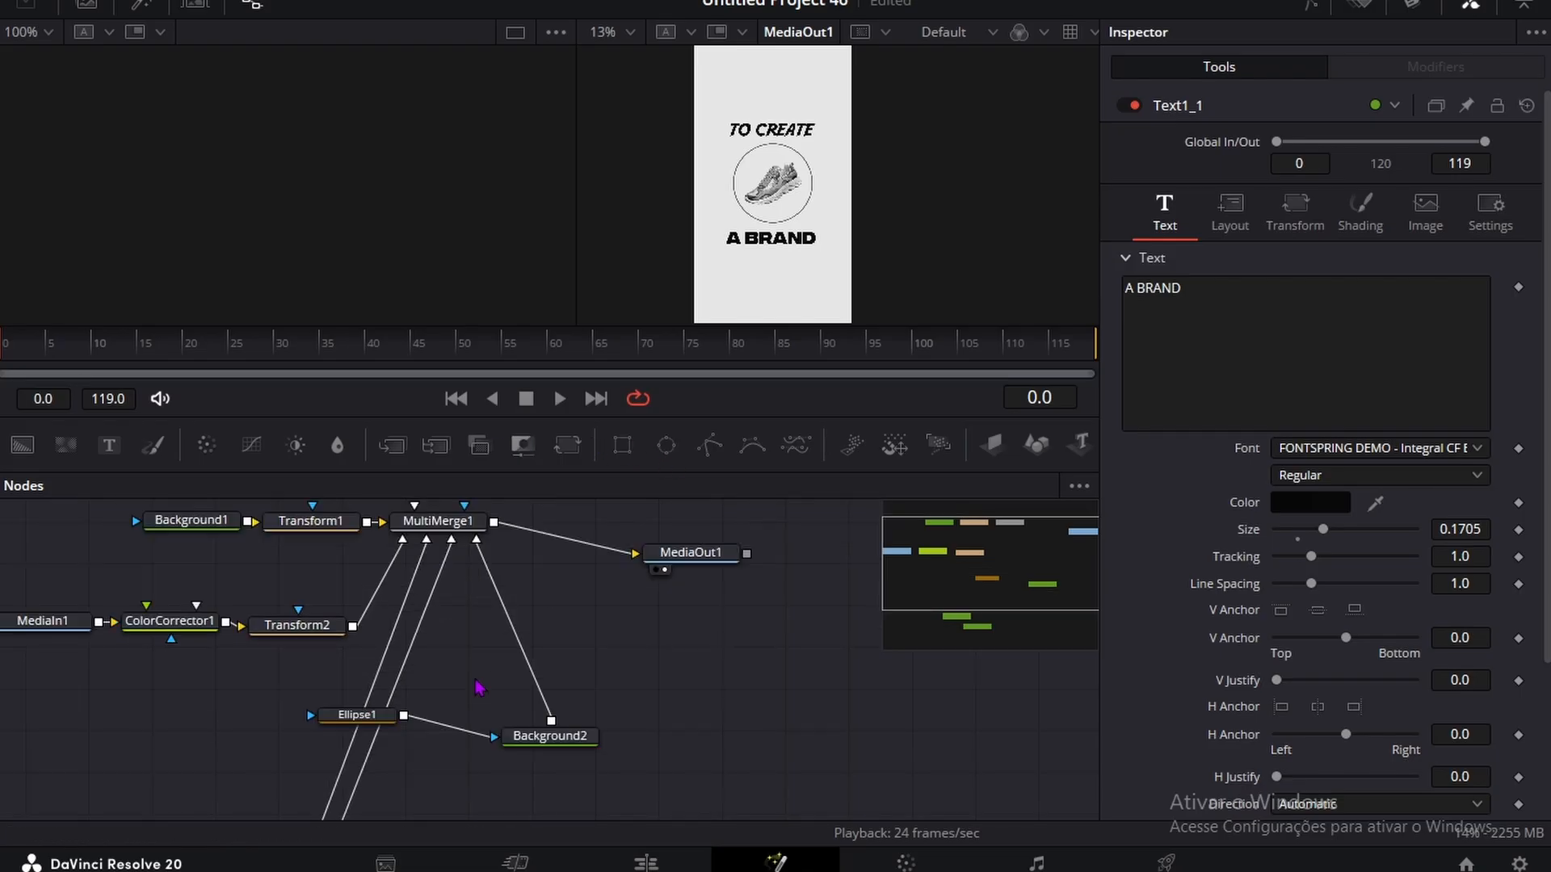
scroll(475, 681, down, 1)
scroll(475, 682, up, 6)
scroll(444, 683, down, 4)
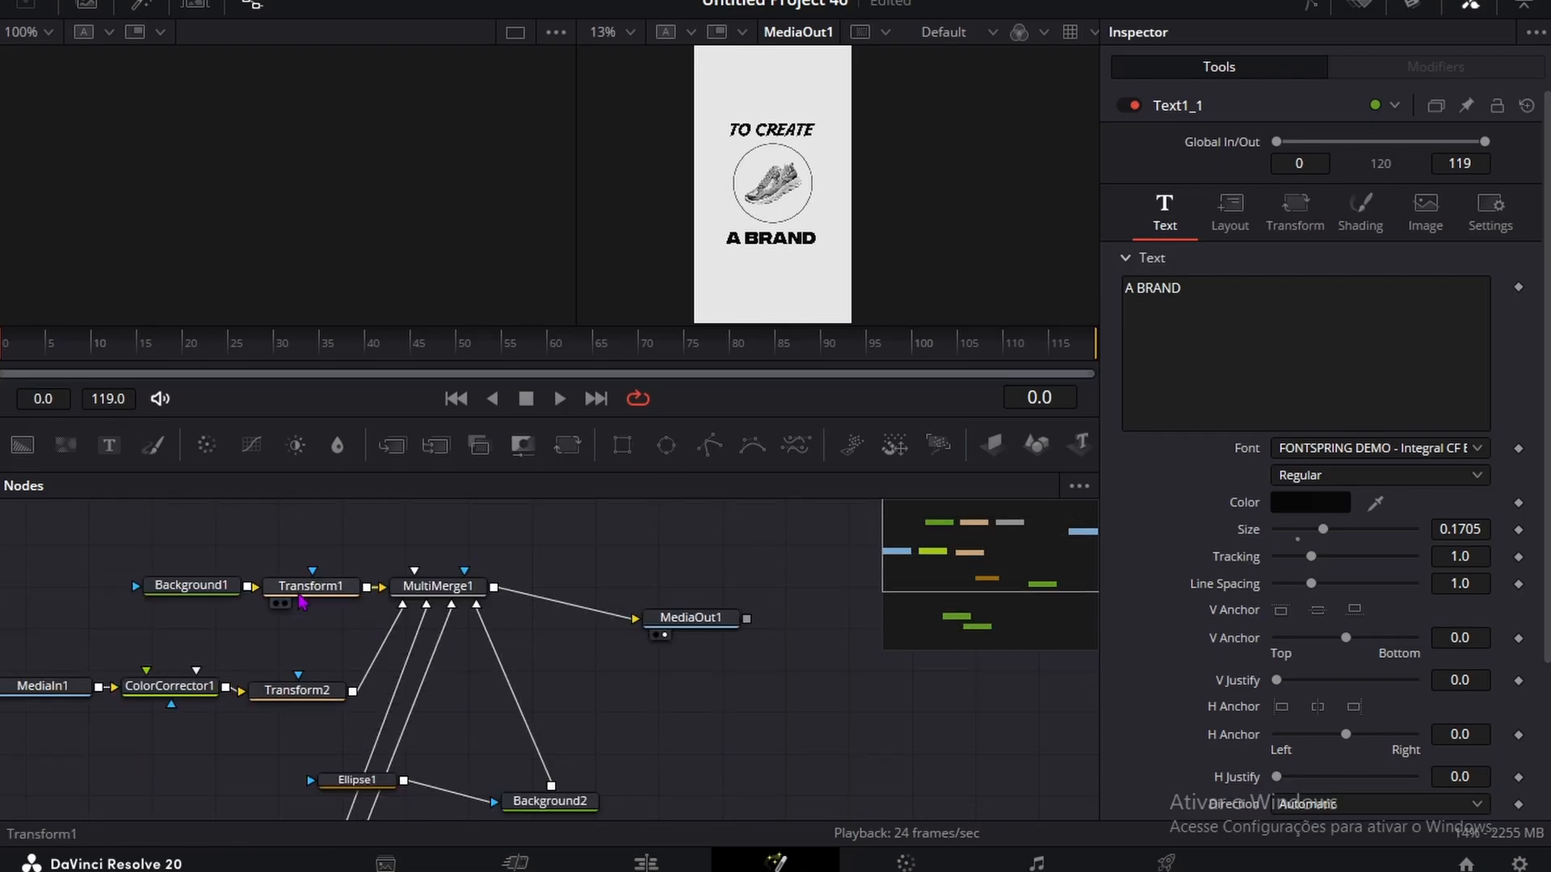
Step: Insert a Vignette node between Background1 and Transform1 and set its size to 0.6969
drag(193, 584, 76, 569)
key(shift+space)
text(Transform)
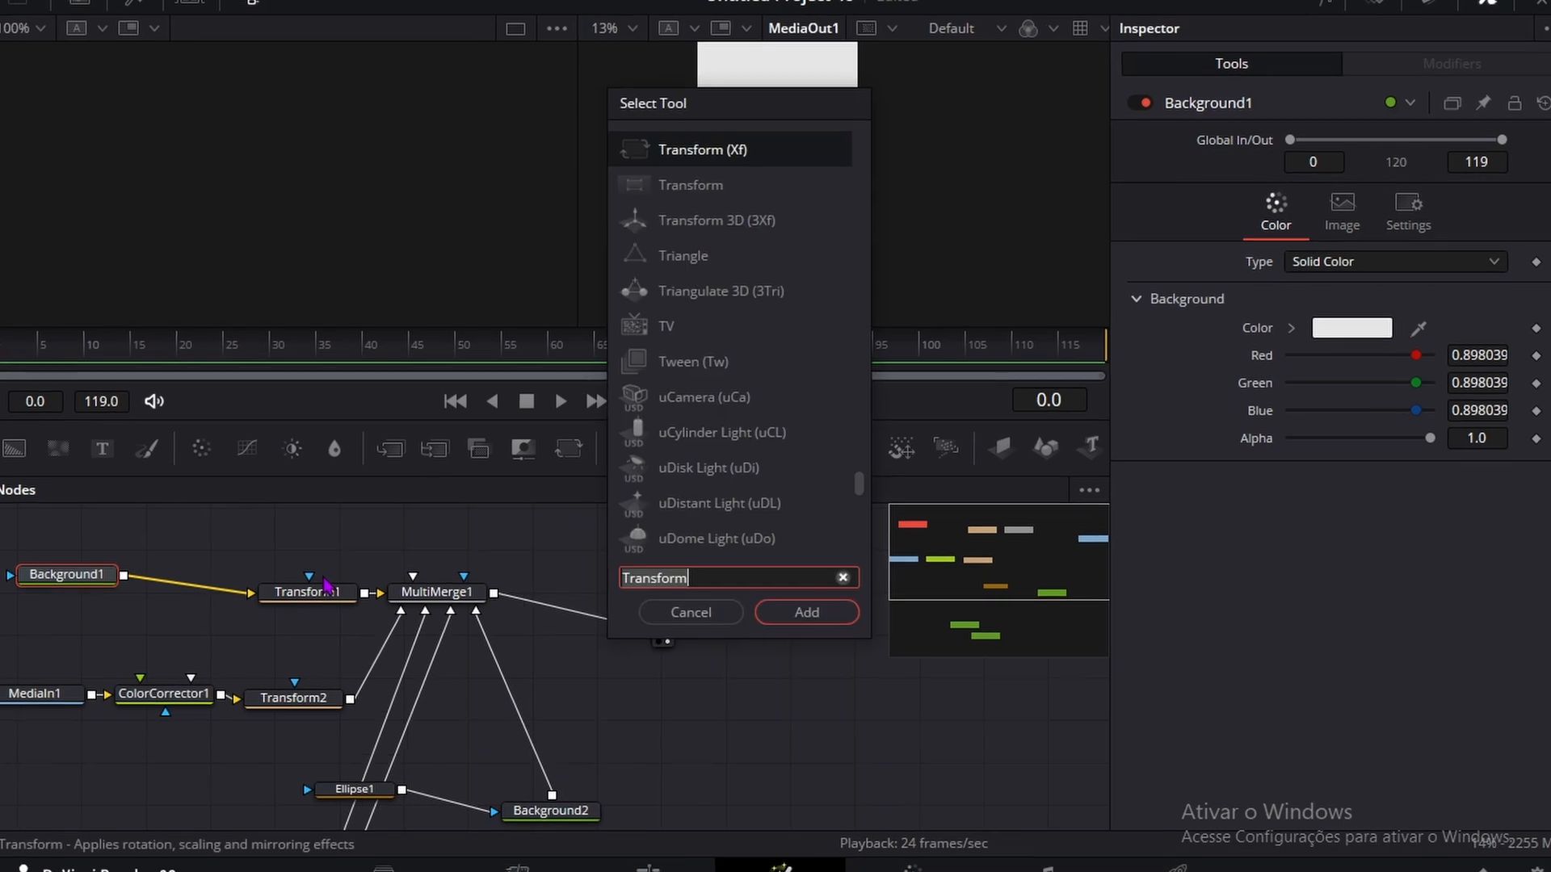
key(ctrl+a)
key(BackSpace)
text(Vignette)
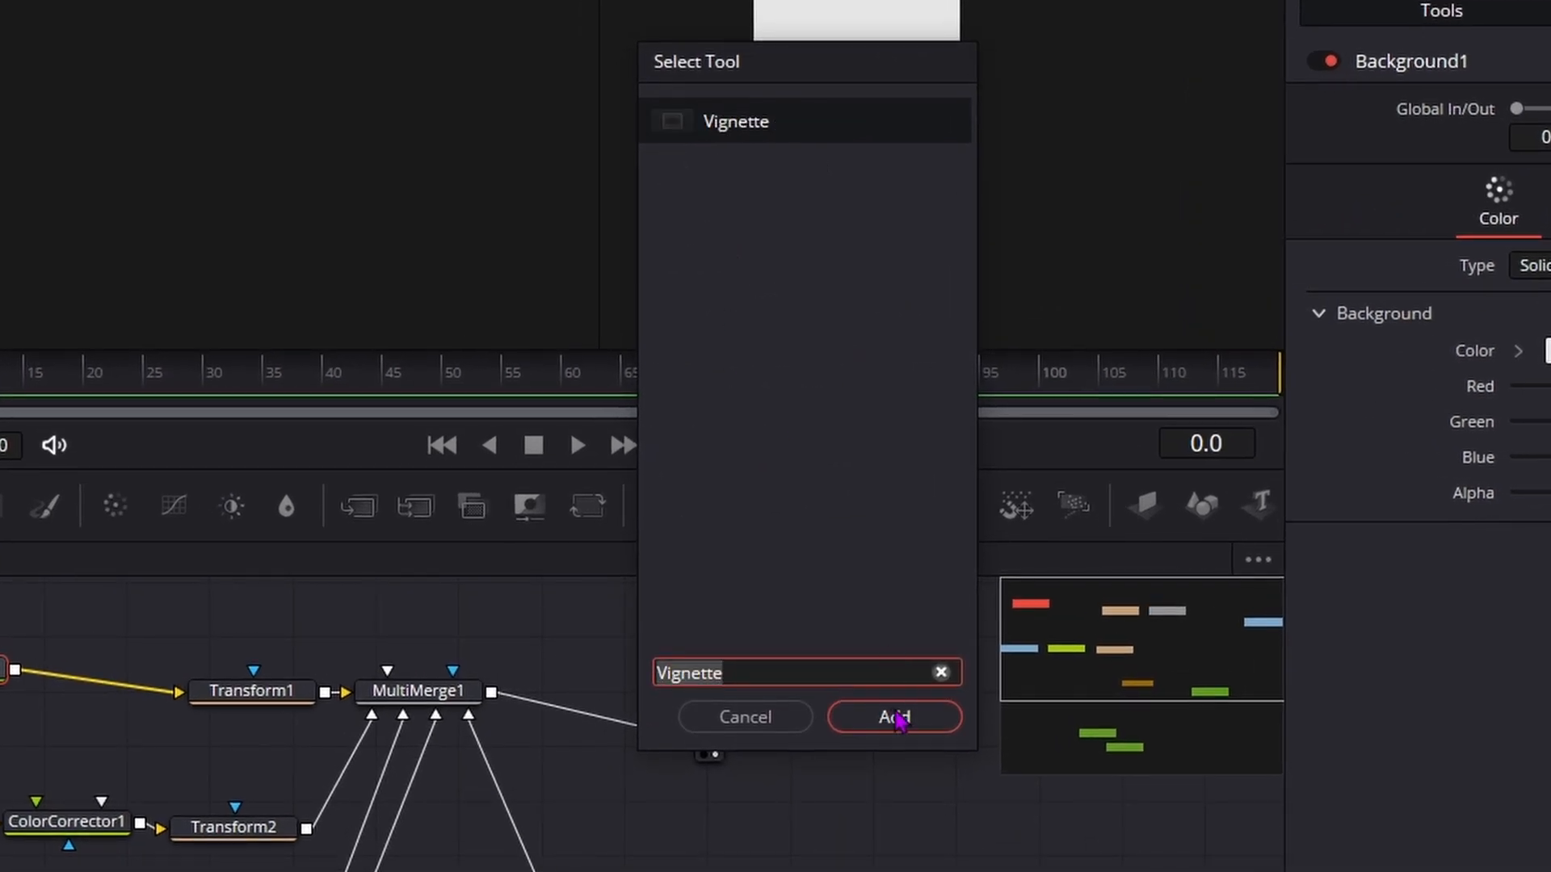
click(898, 718)
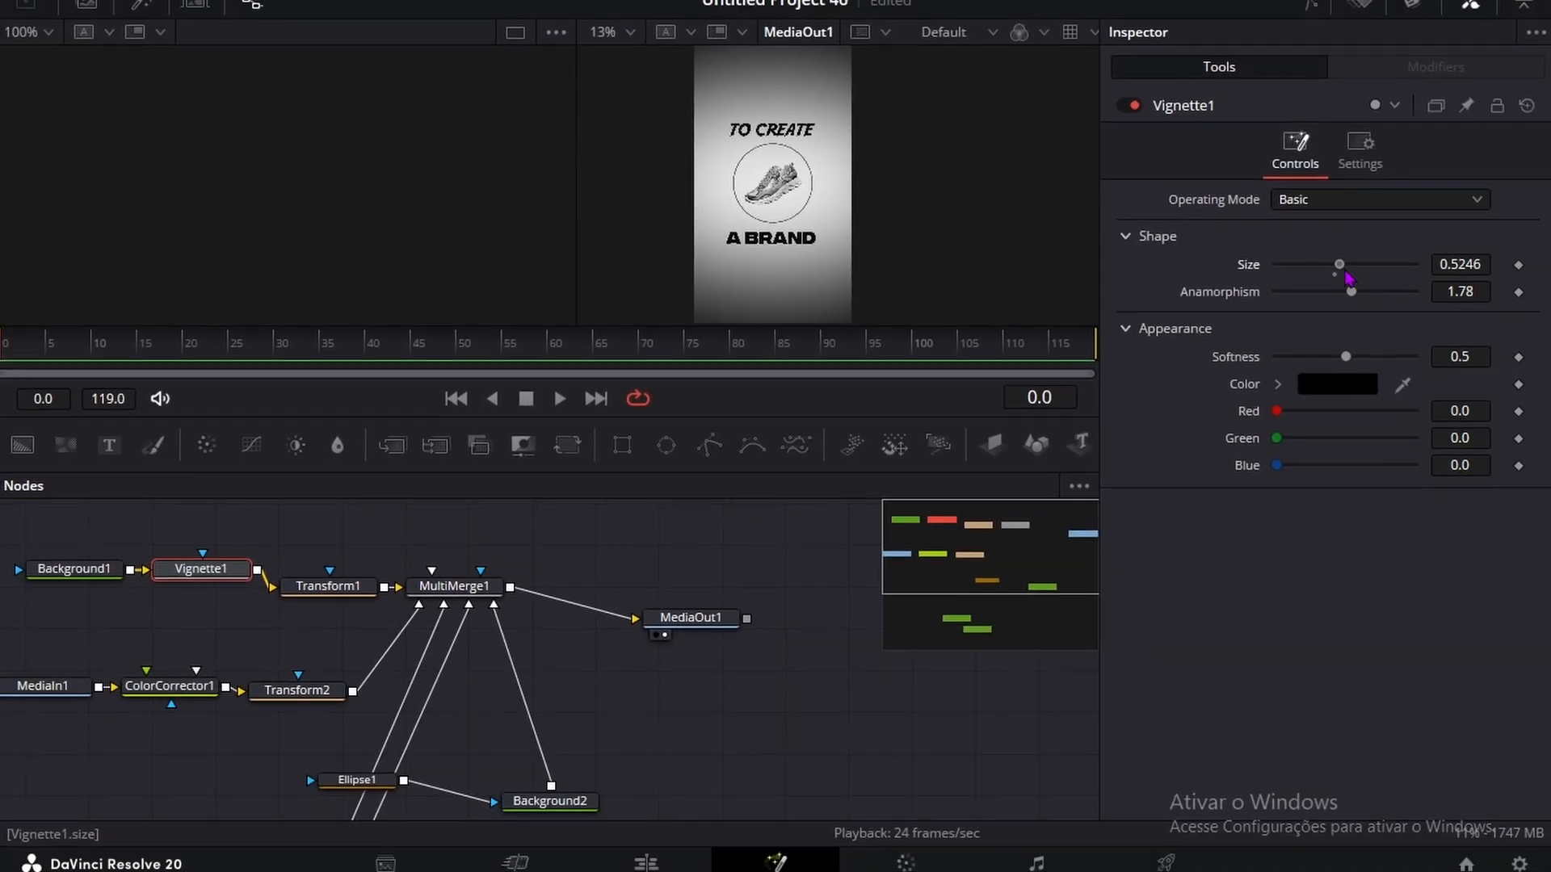
mouse_move(1345, 273)
mouse_down()
mouse_move(1308, 273)
mouse_move(1406, 277)
mouse_move(1365, 277)
mouse_up()
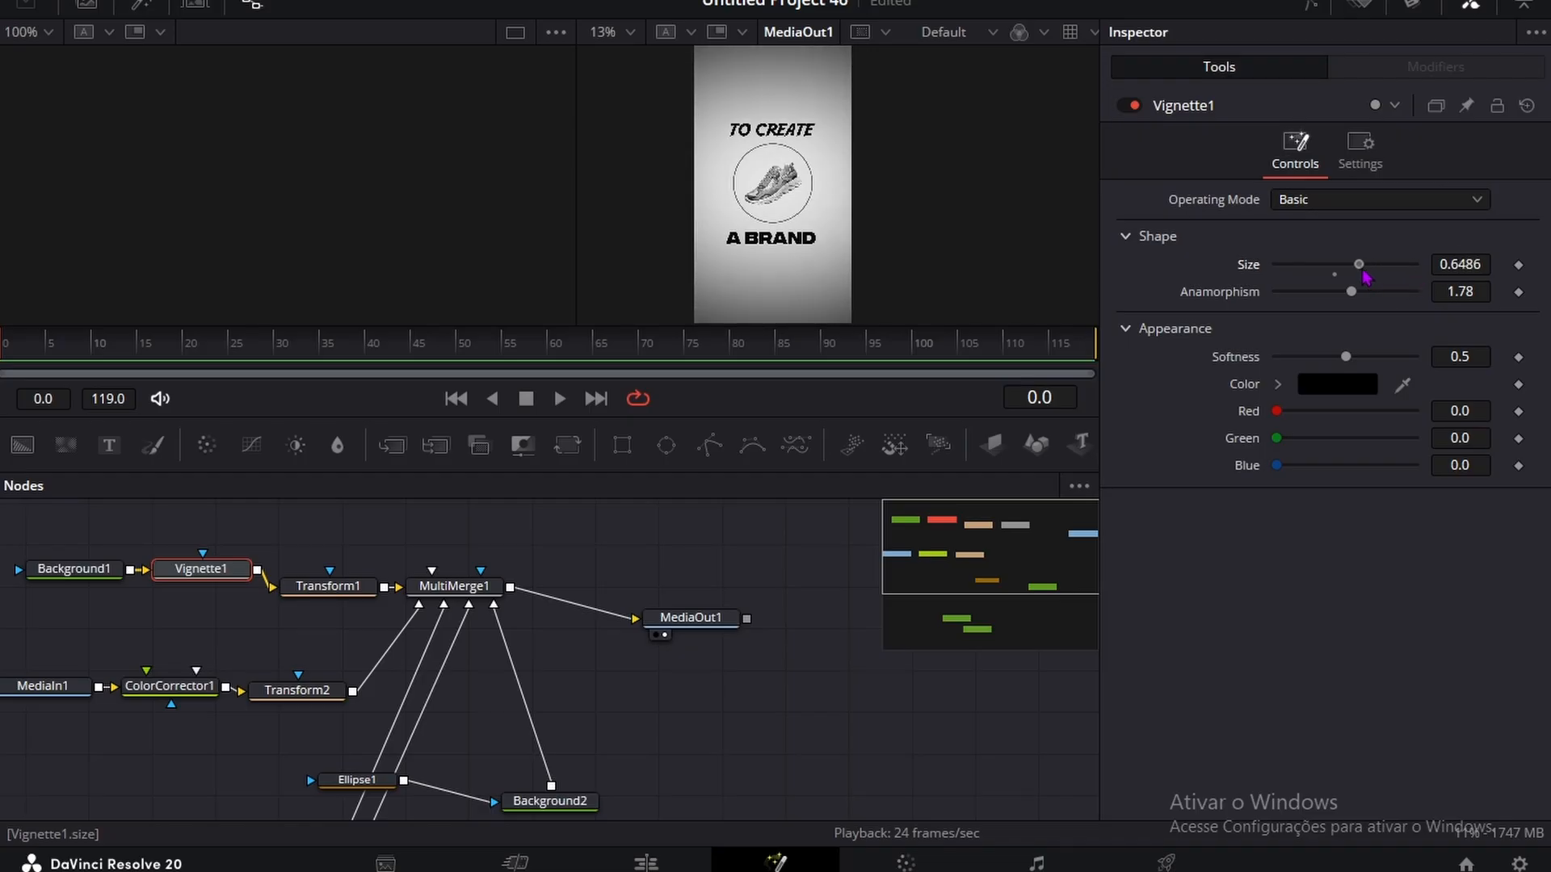
Step: Keyframe the Ellipse1 ring's length from 0.0 at frame 0 to 1.0 at frame 14
scroll(291, 719, down, 2)
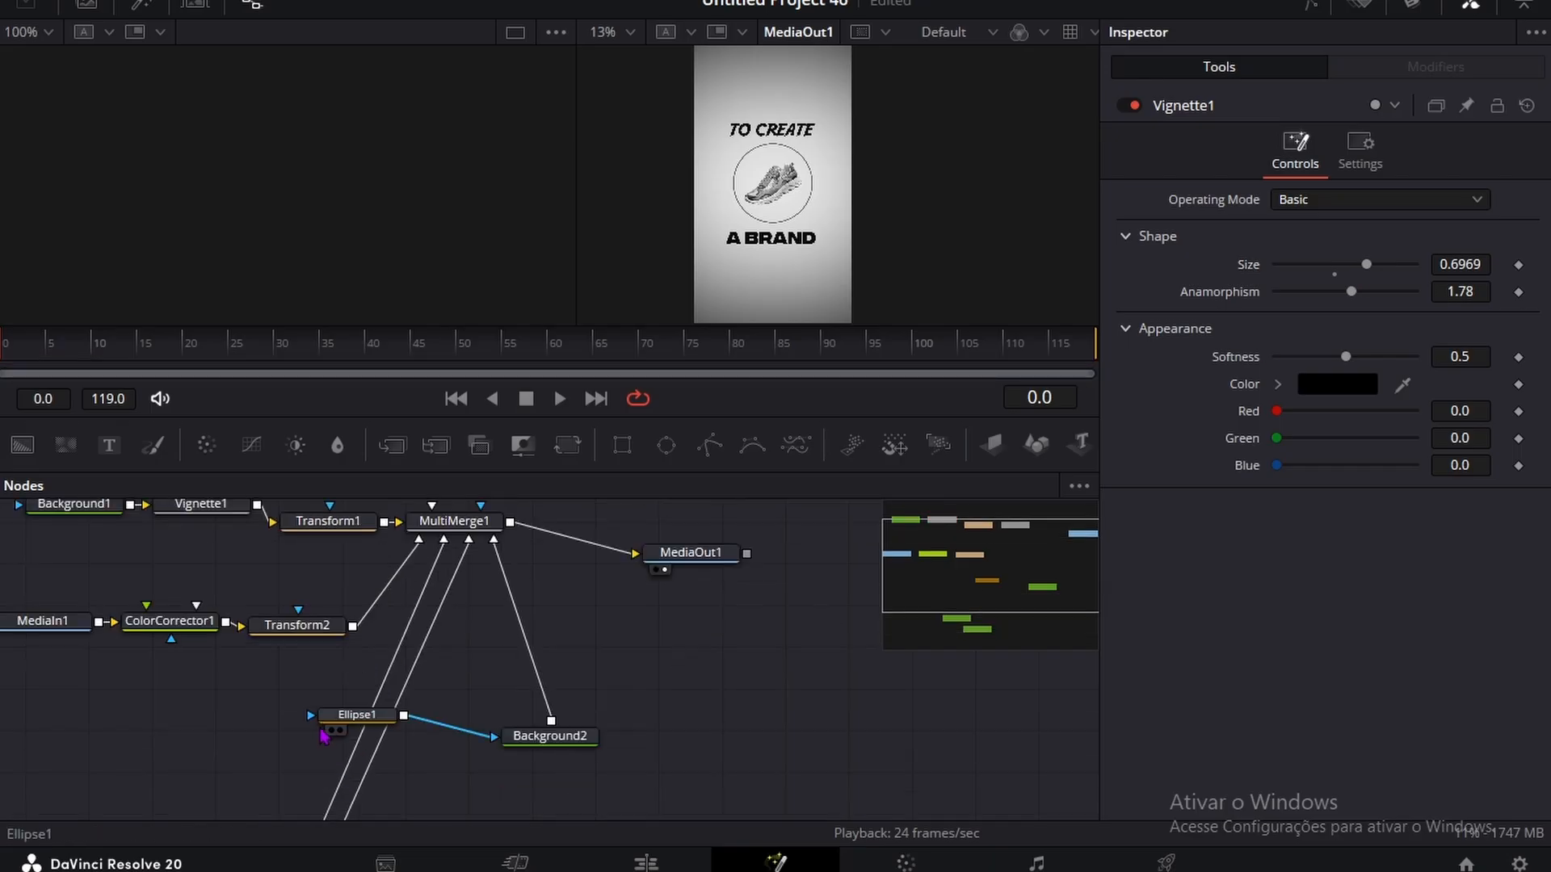
scroll(248, 740, up, 1)
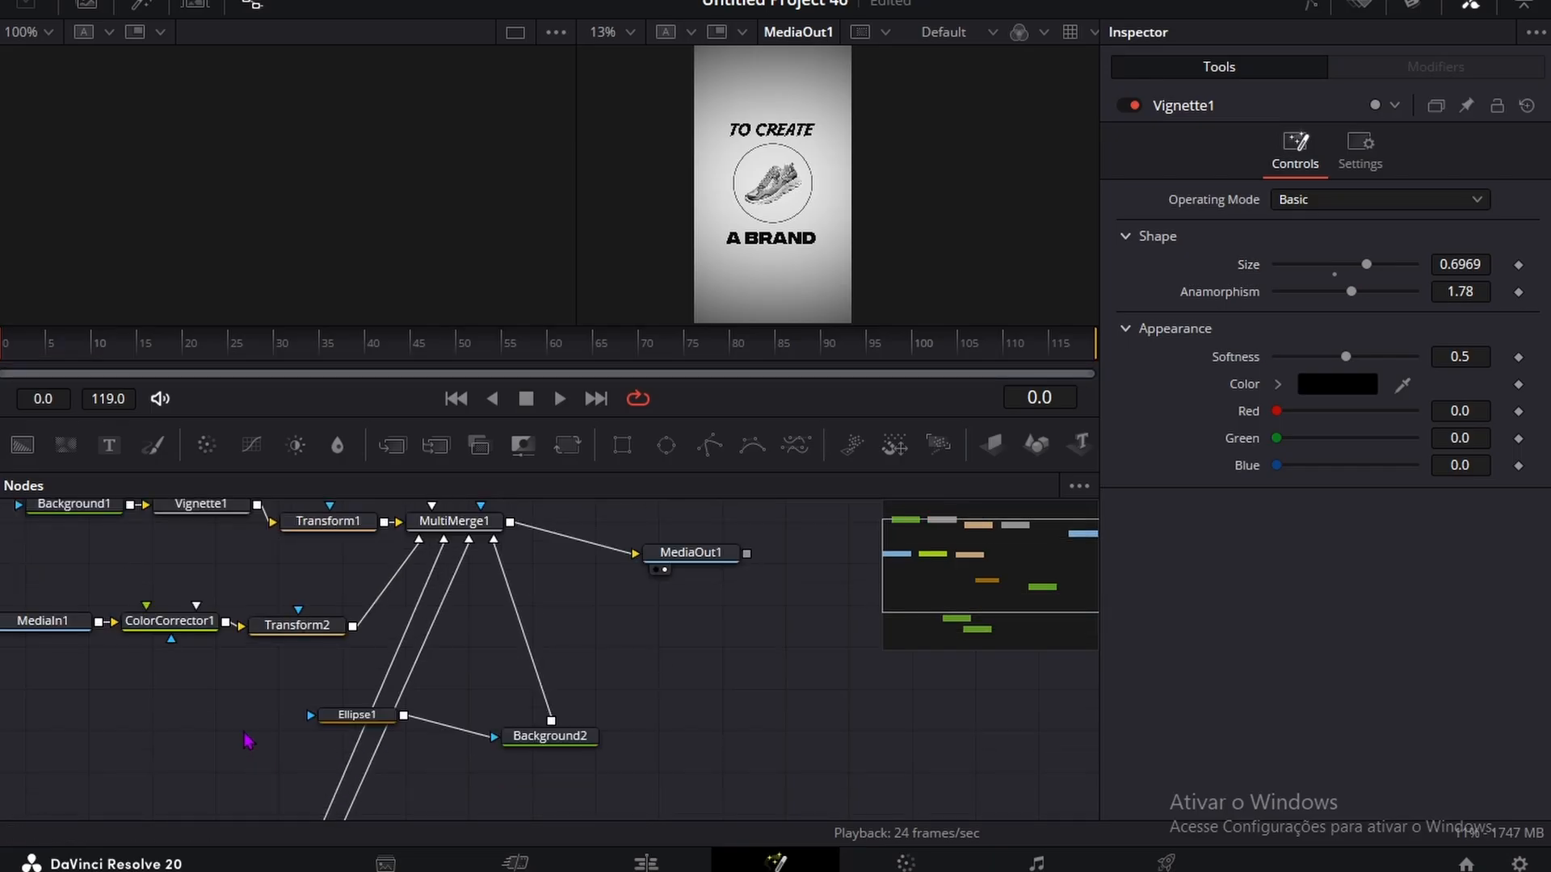
click(356, 715)
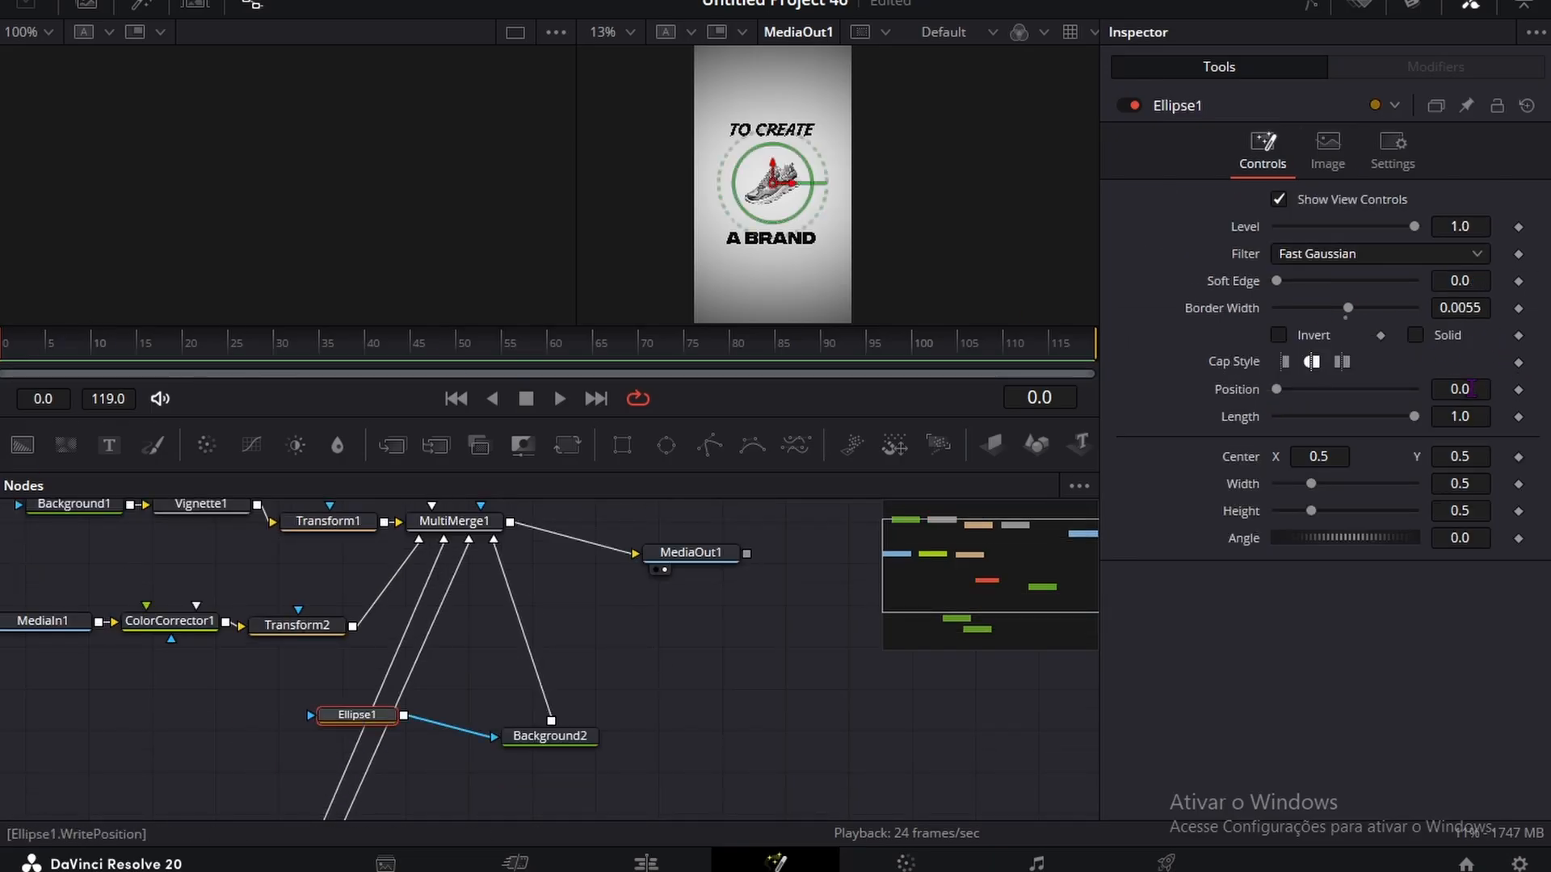
click(1518, 417)
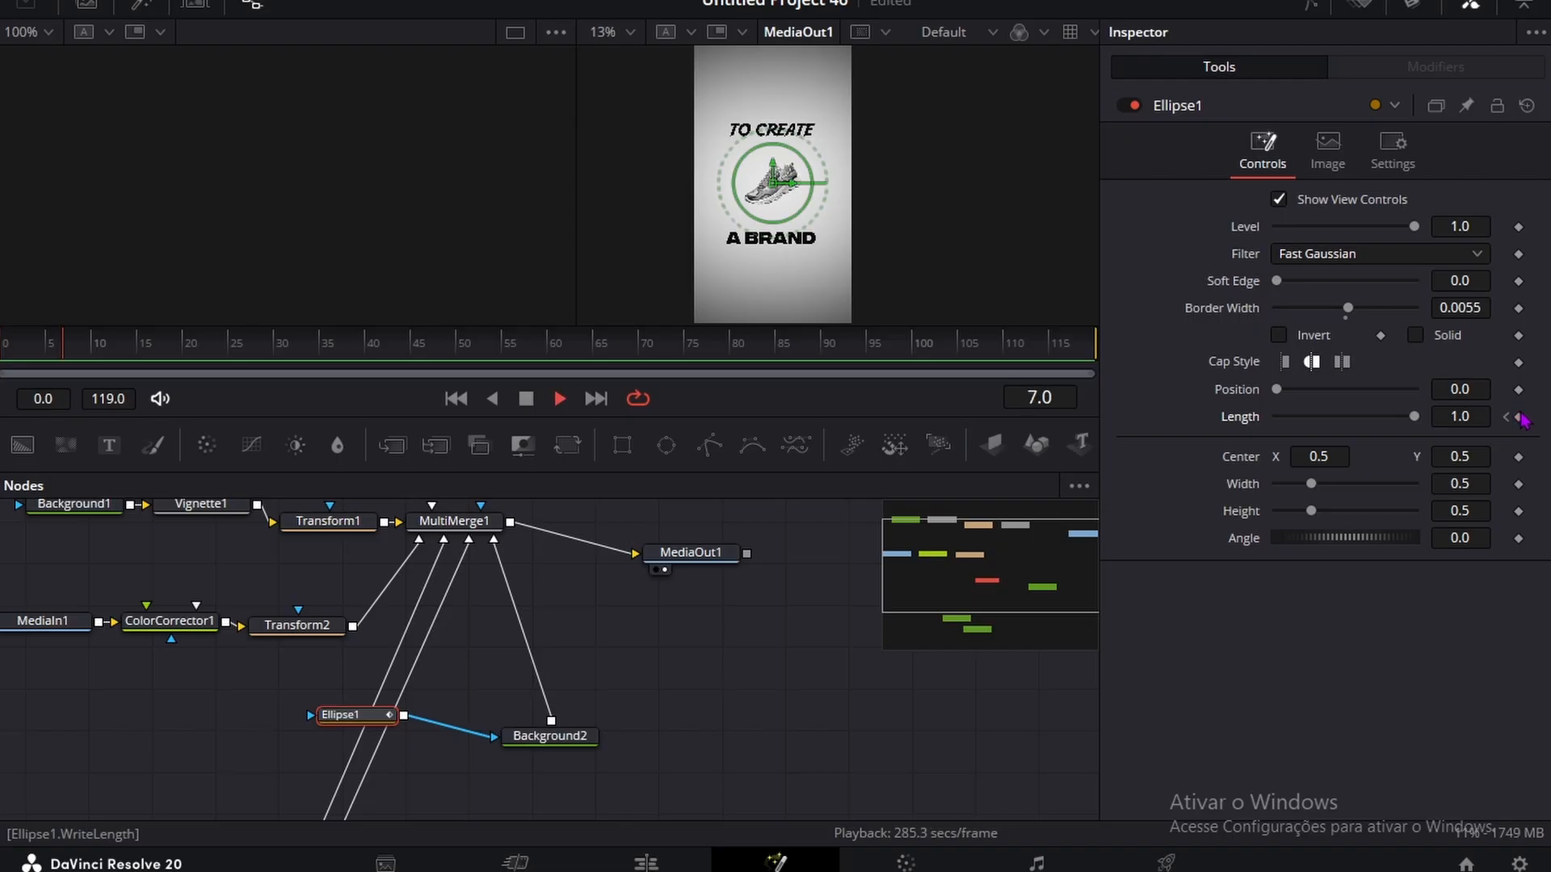
click(1519, 417)
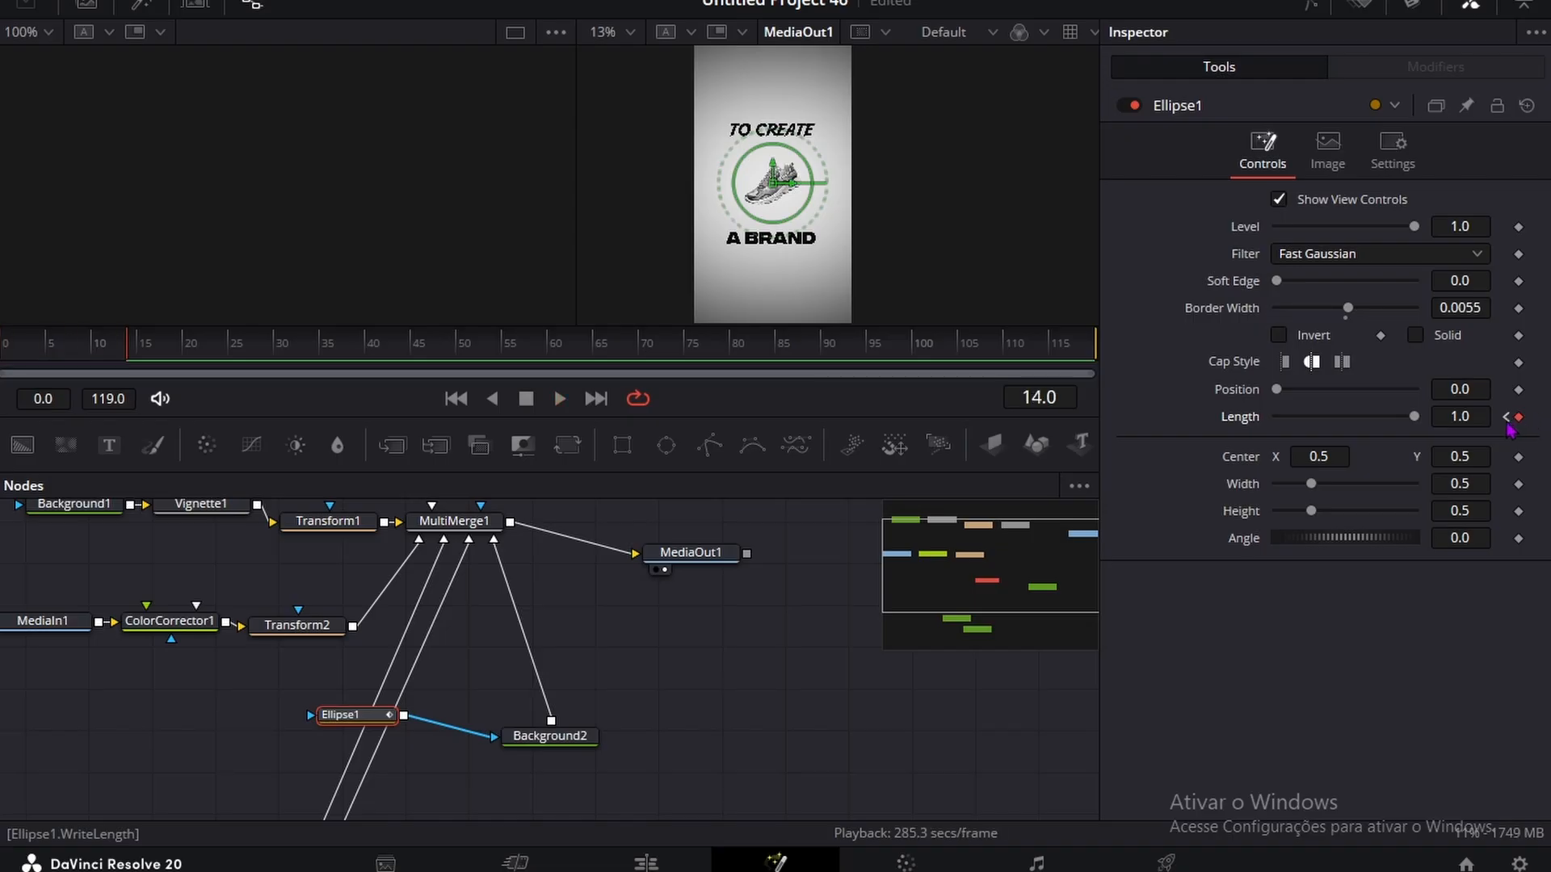
click(1505, 417)
drag(1463, 417, 1332, 417)
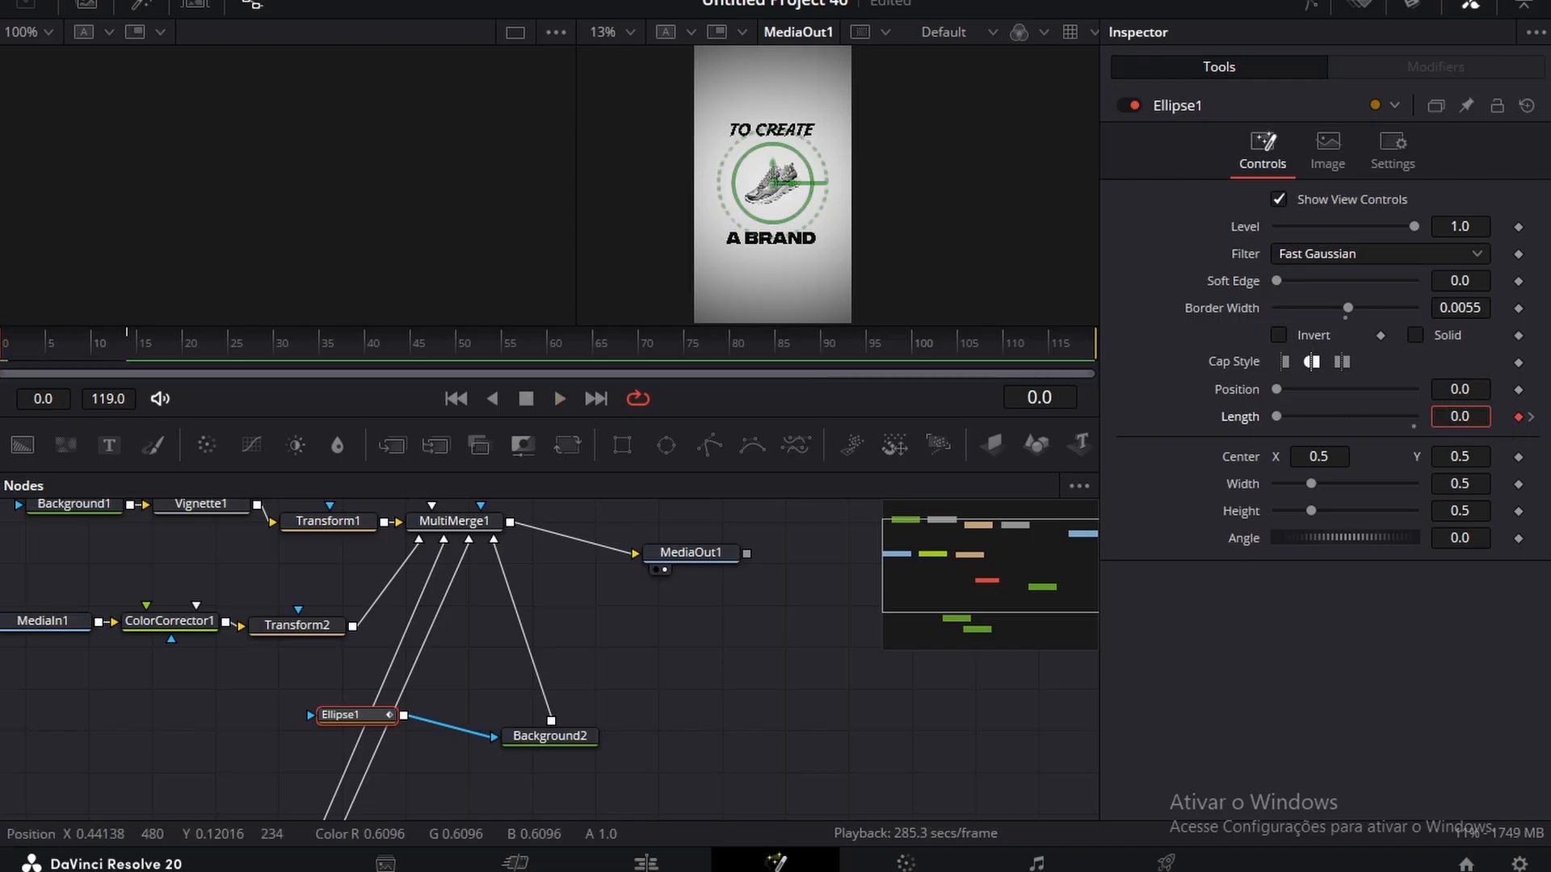
Step: Play back the ring's drawing animation from frame 0
key(space)
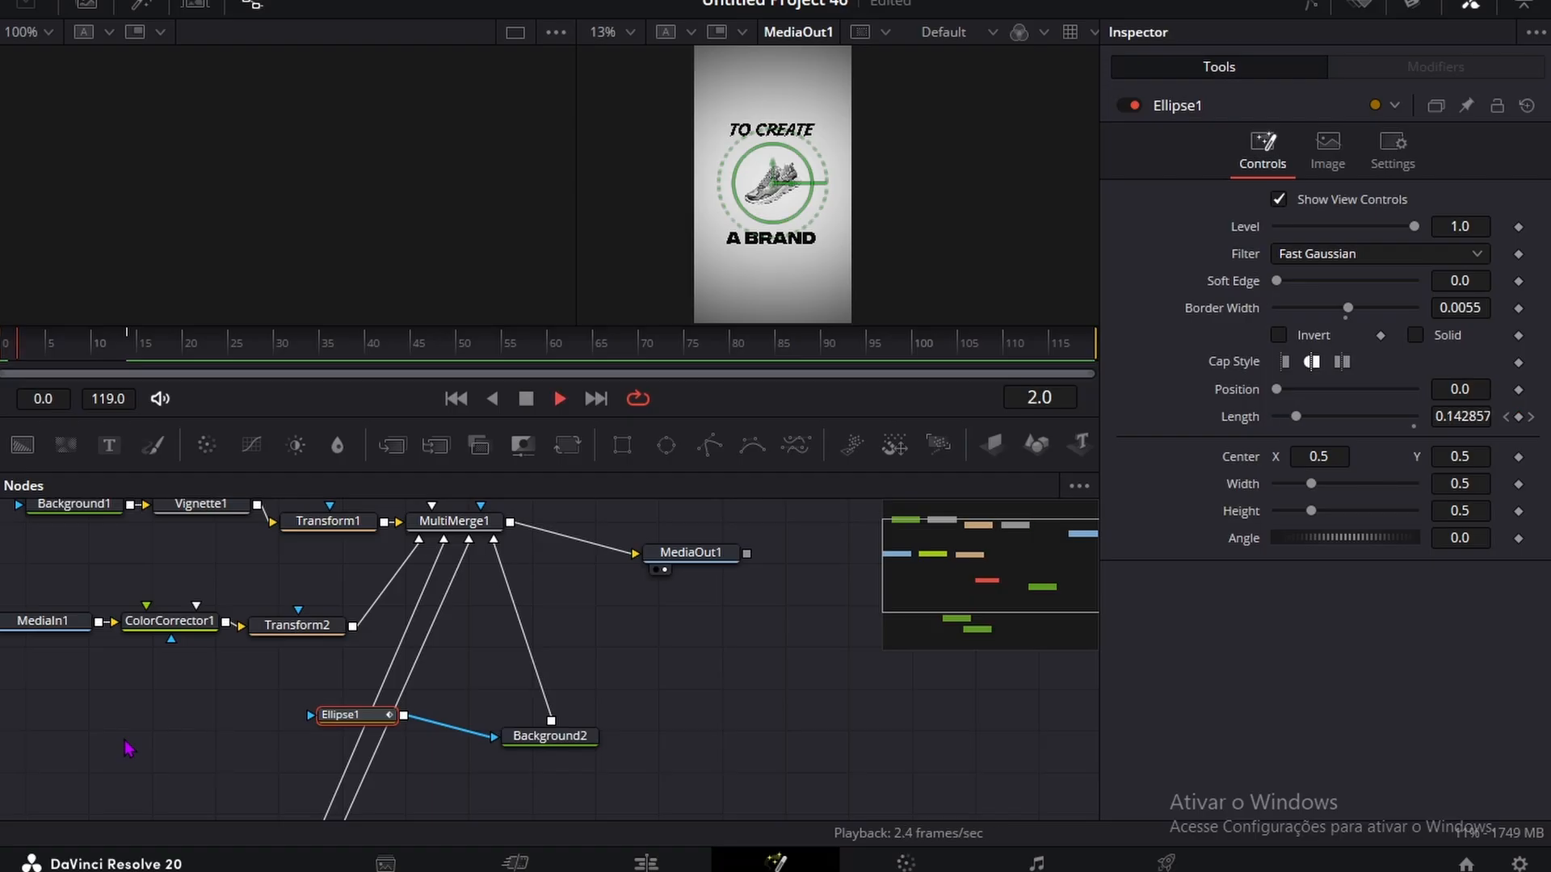
click(113, 752)
drag(67, 356, 0, 347)
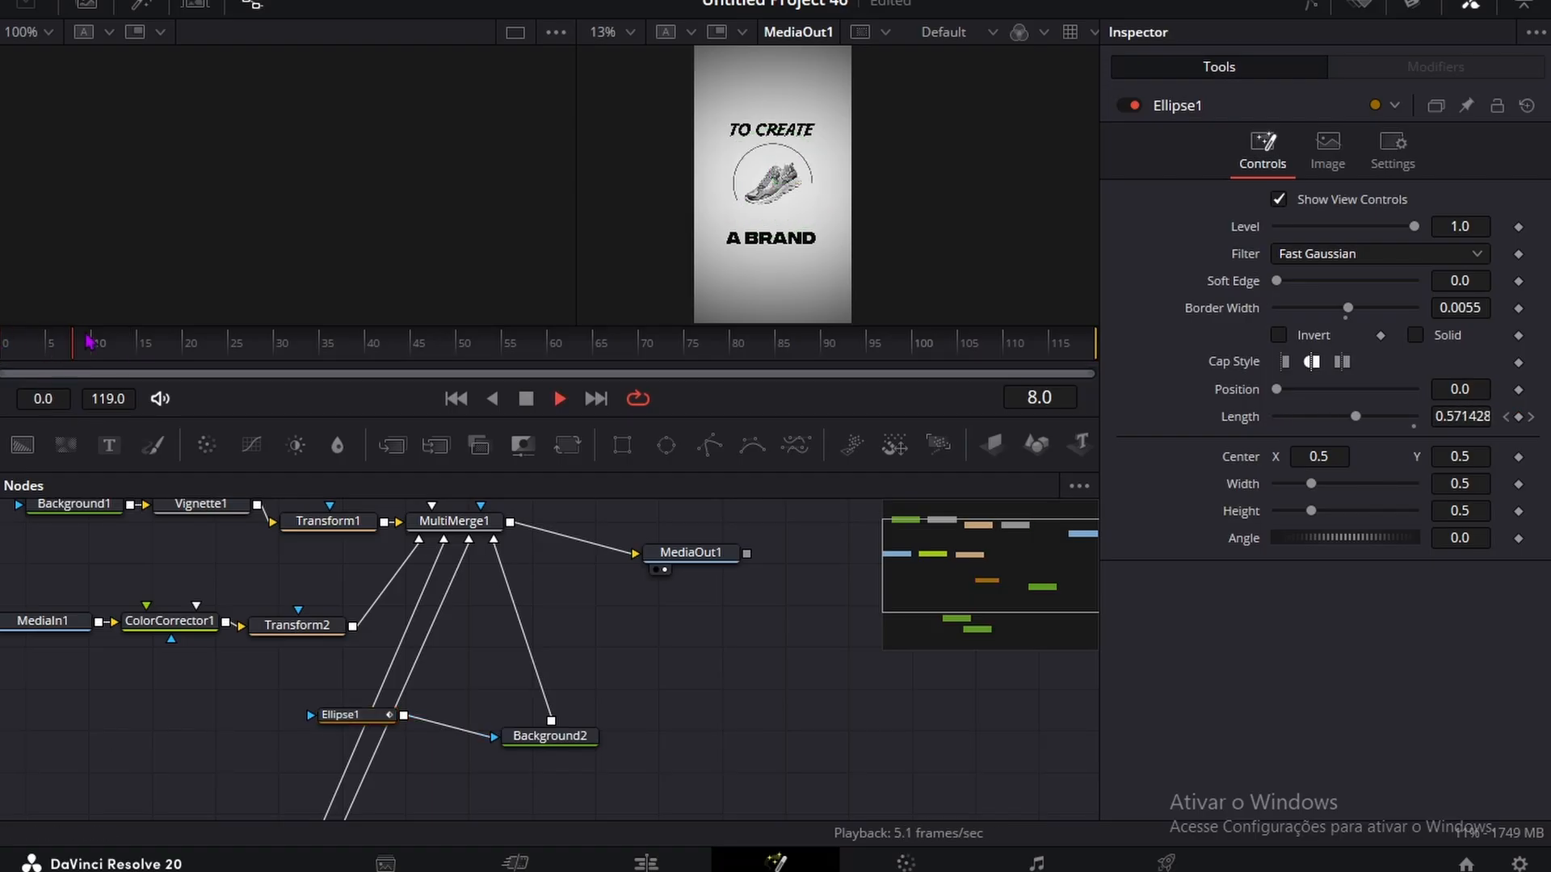
drag(105, 356, 2, 347)
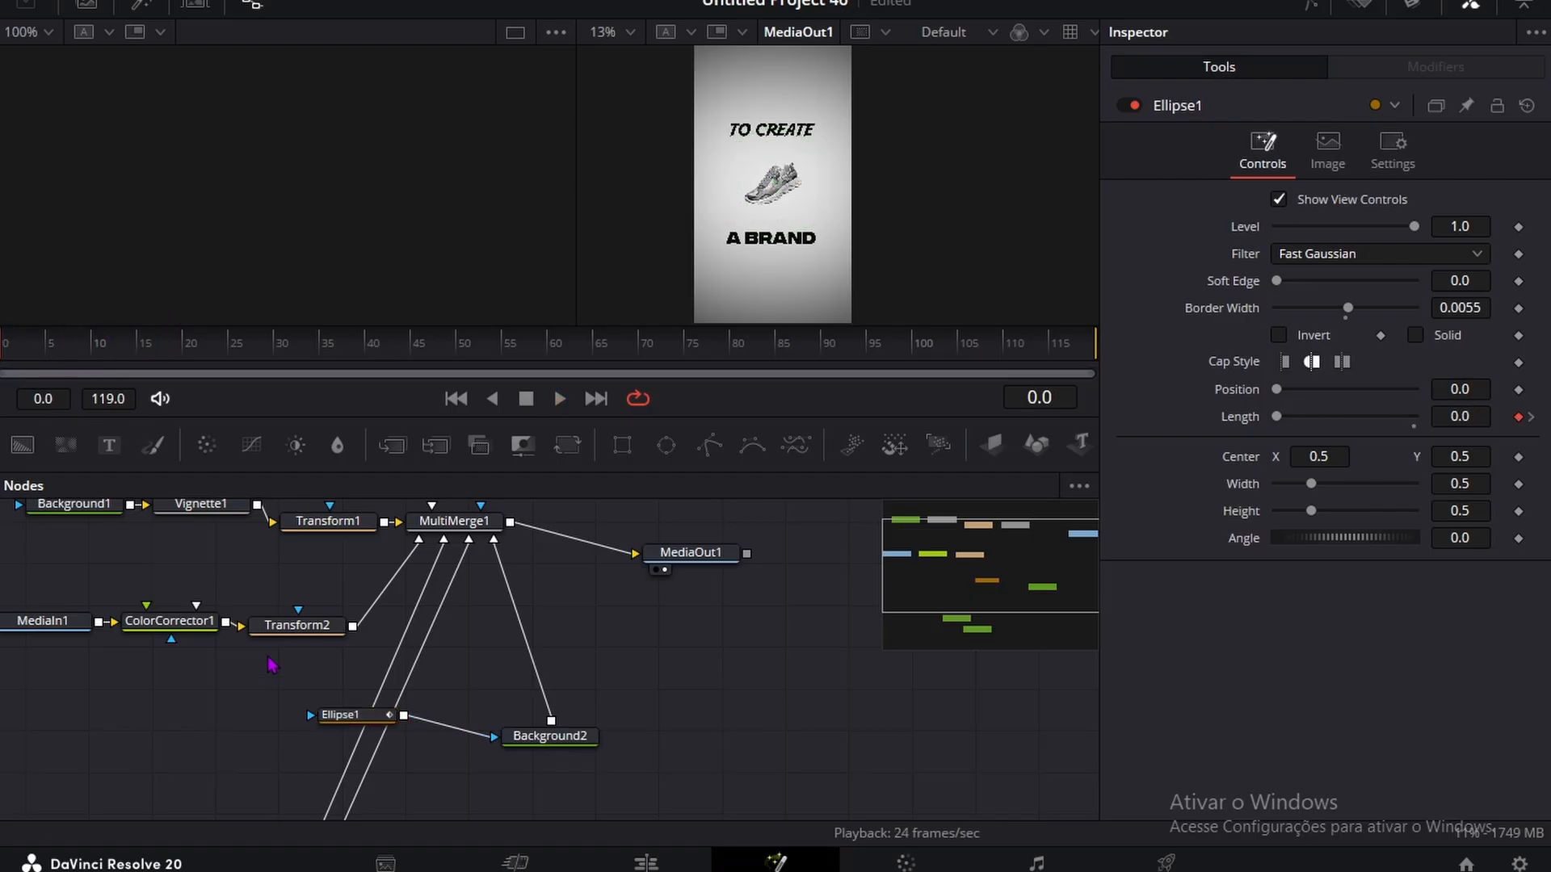
key(space)
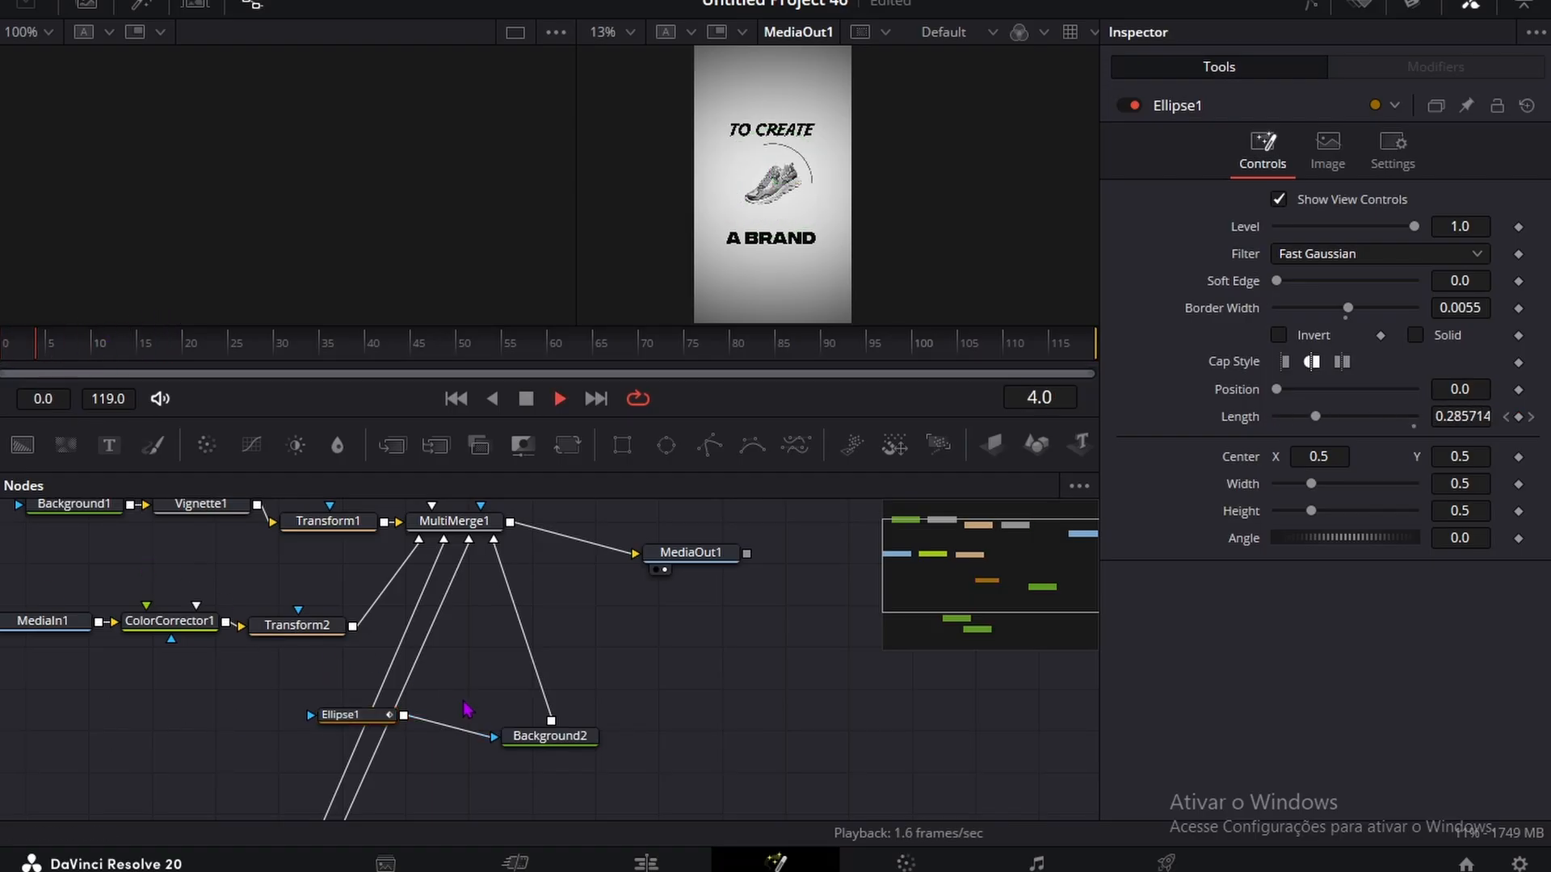
Step: Keyframe the sneaker's Transform2 center and angle at frames 5 and 14, with the angle set to -173.9 at frame 5
click(334, 626)
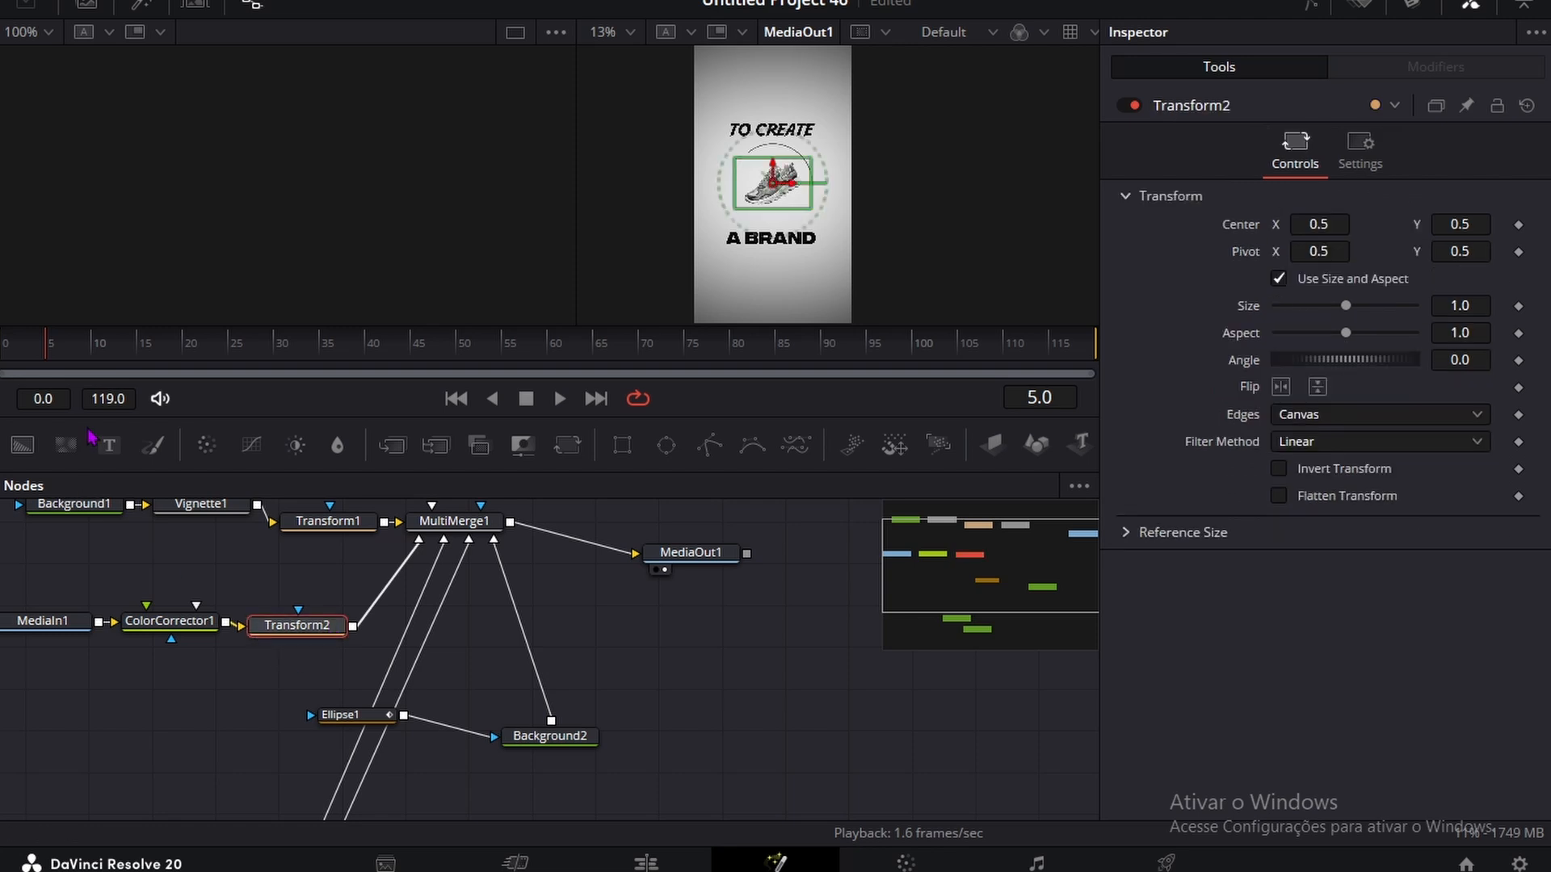
click(1518, 226)
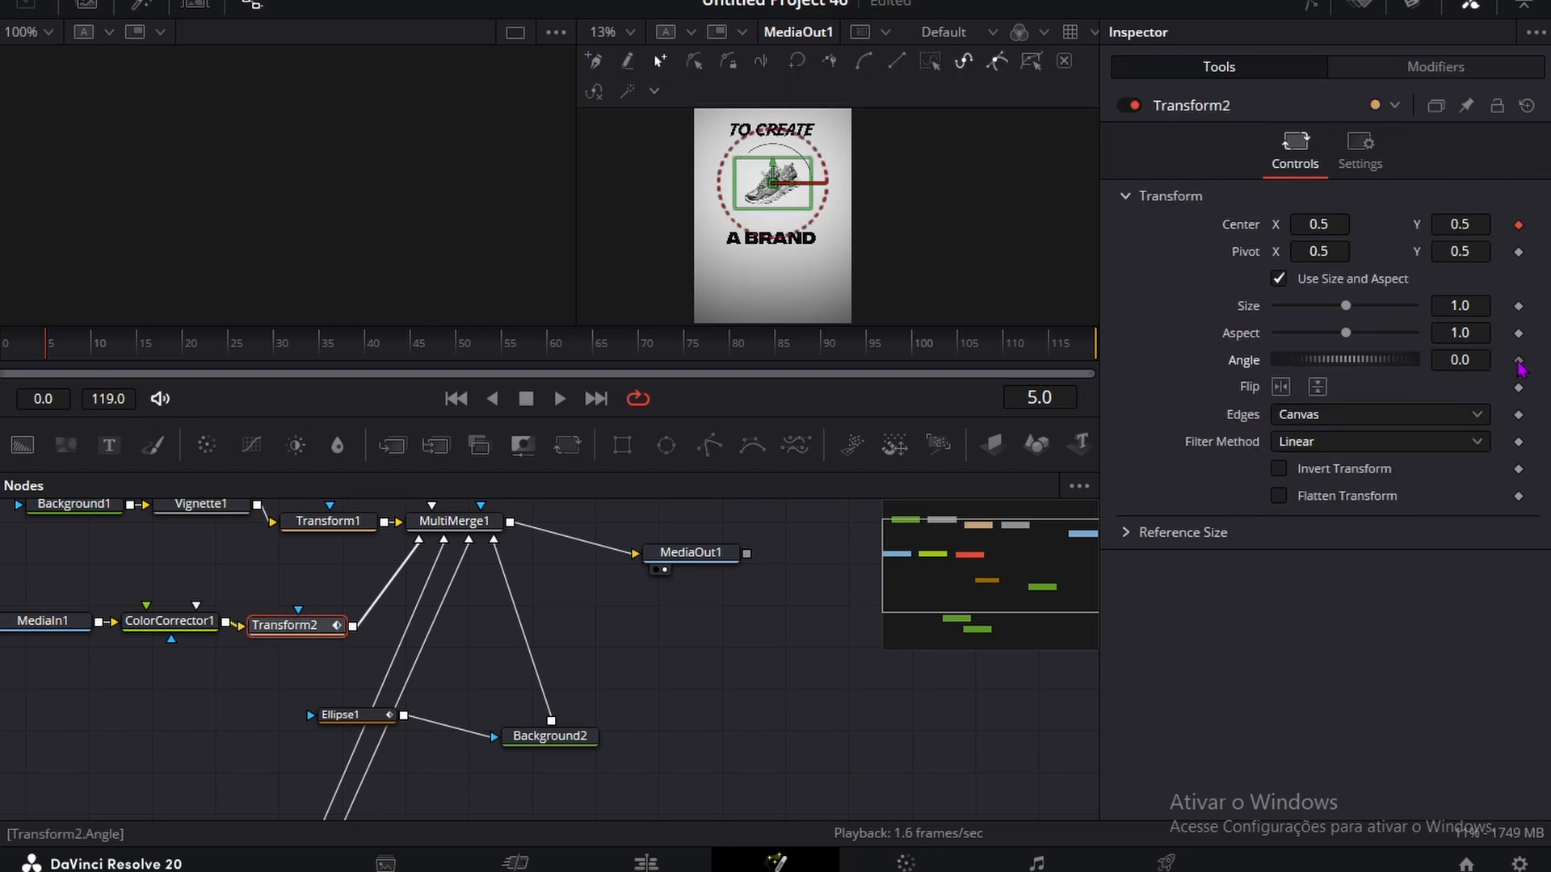
key(space)
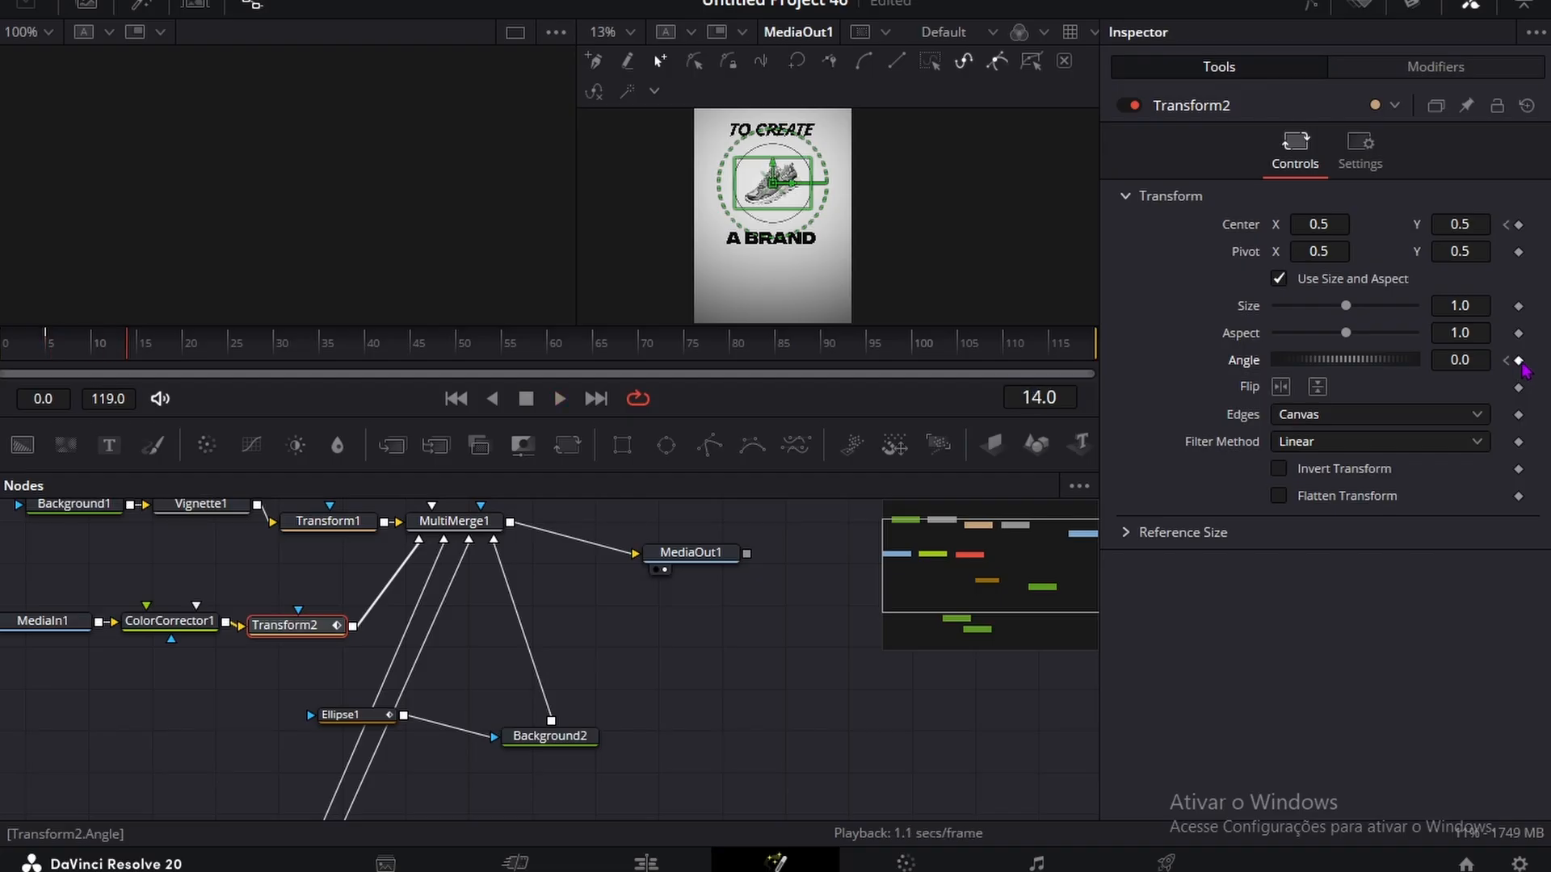
click(1518, 226)
click(1507, 361)
drag(1460, 360, 50, 347)
key(space)
key(space)
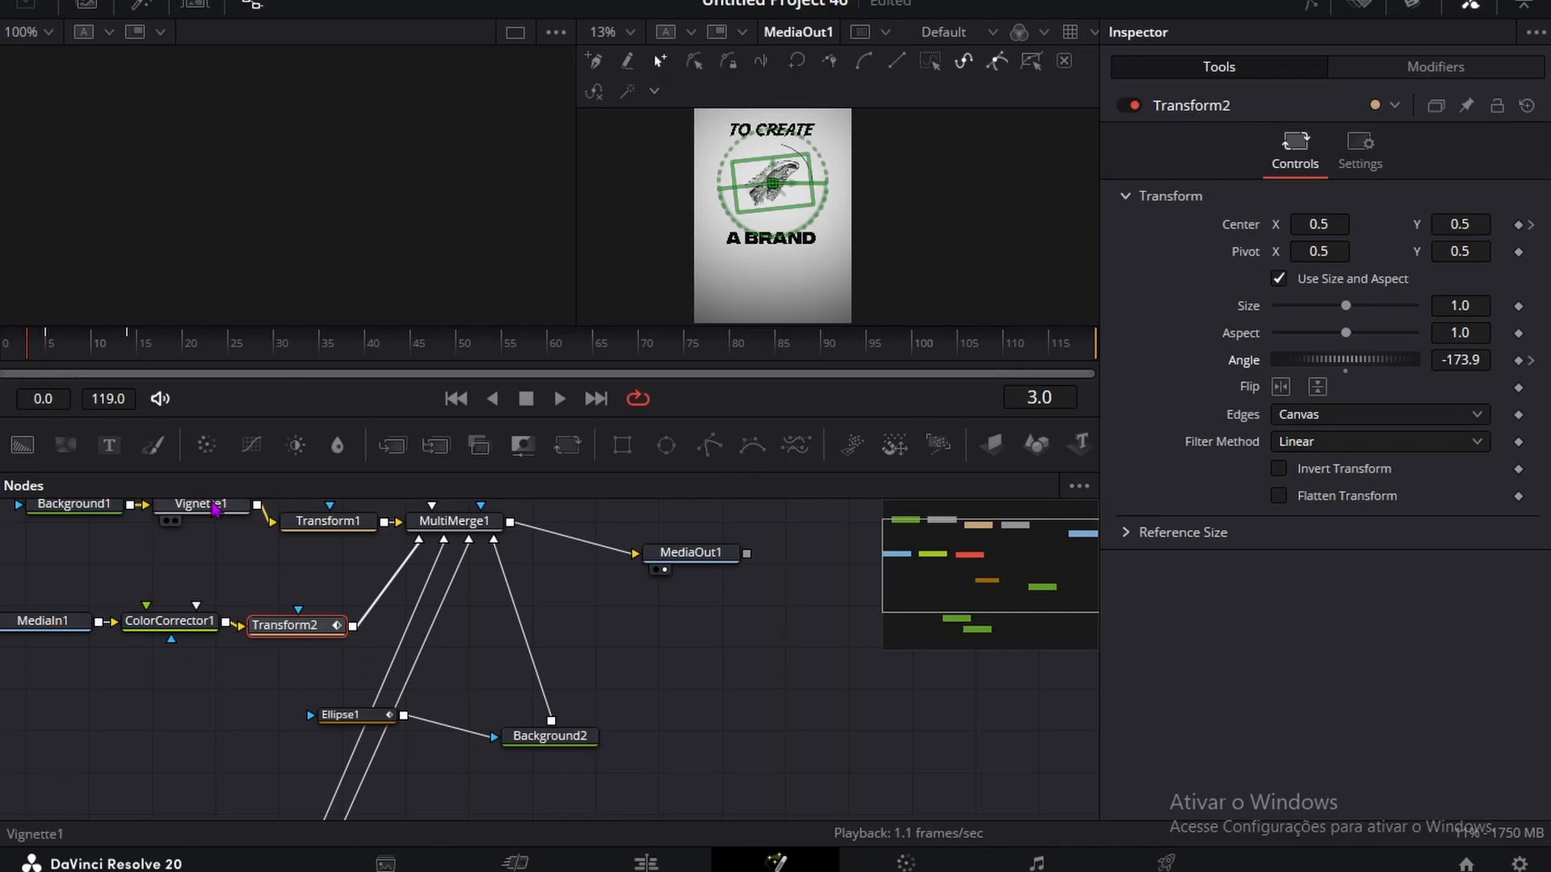
Step: Add a Rectangle mask to the sneaker's MediaIn1 node and set its width and height to 1.0
drag(47, 626, 97, 707)
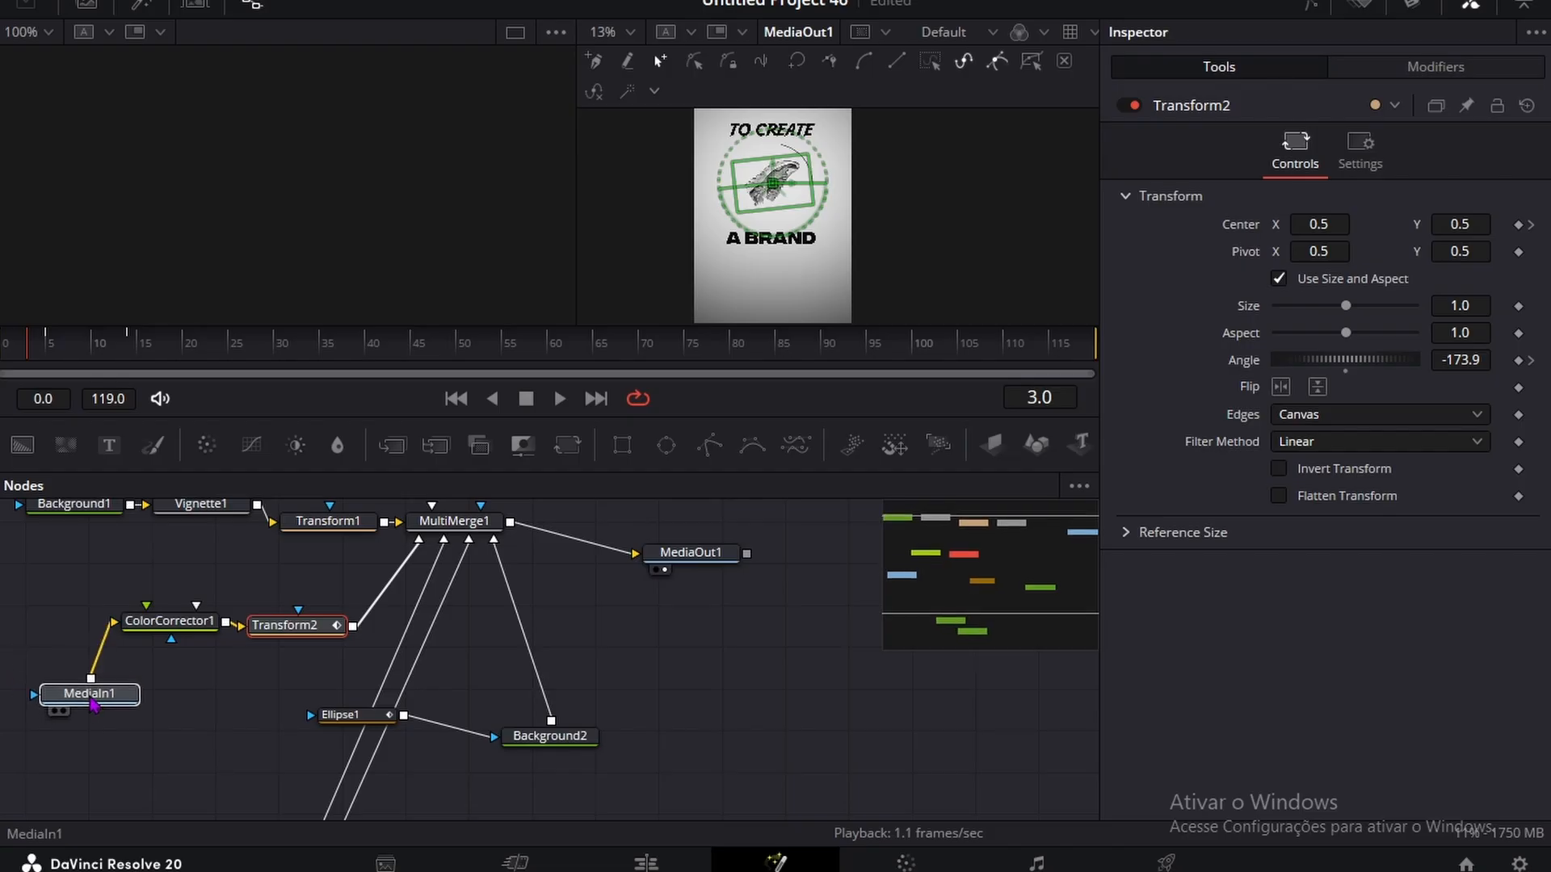
drag(73, 633, 94, 693)
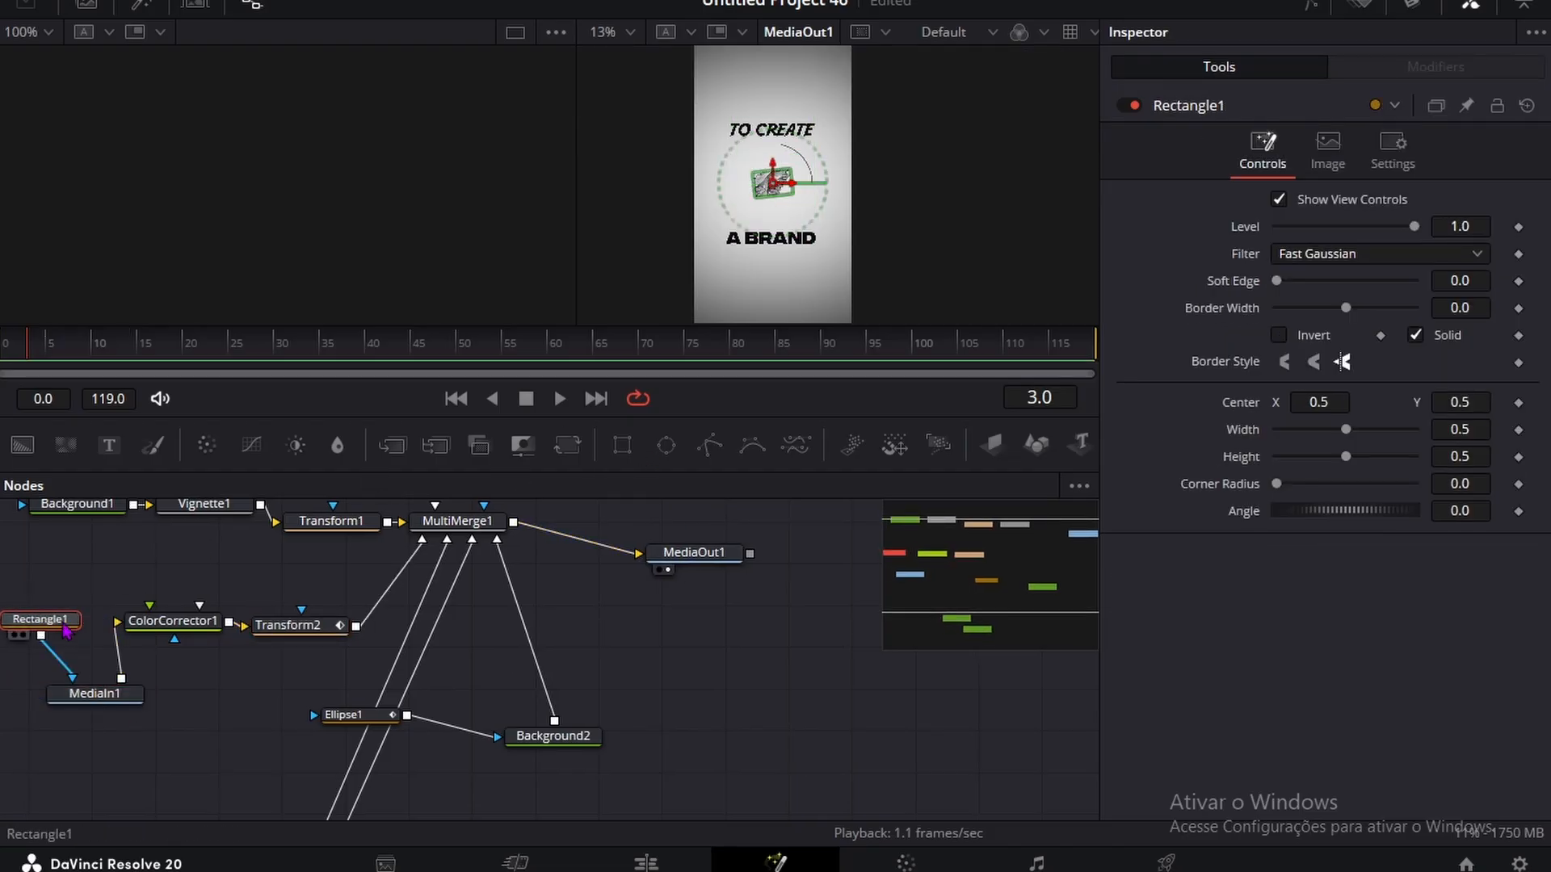
click(1462, 429)
text(1)
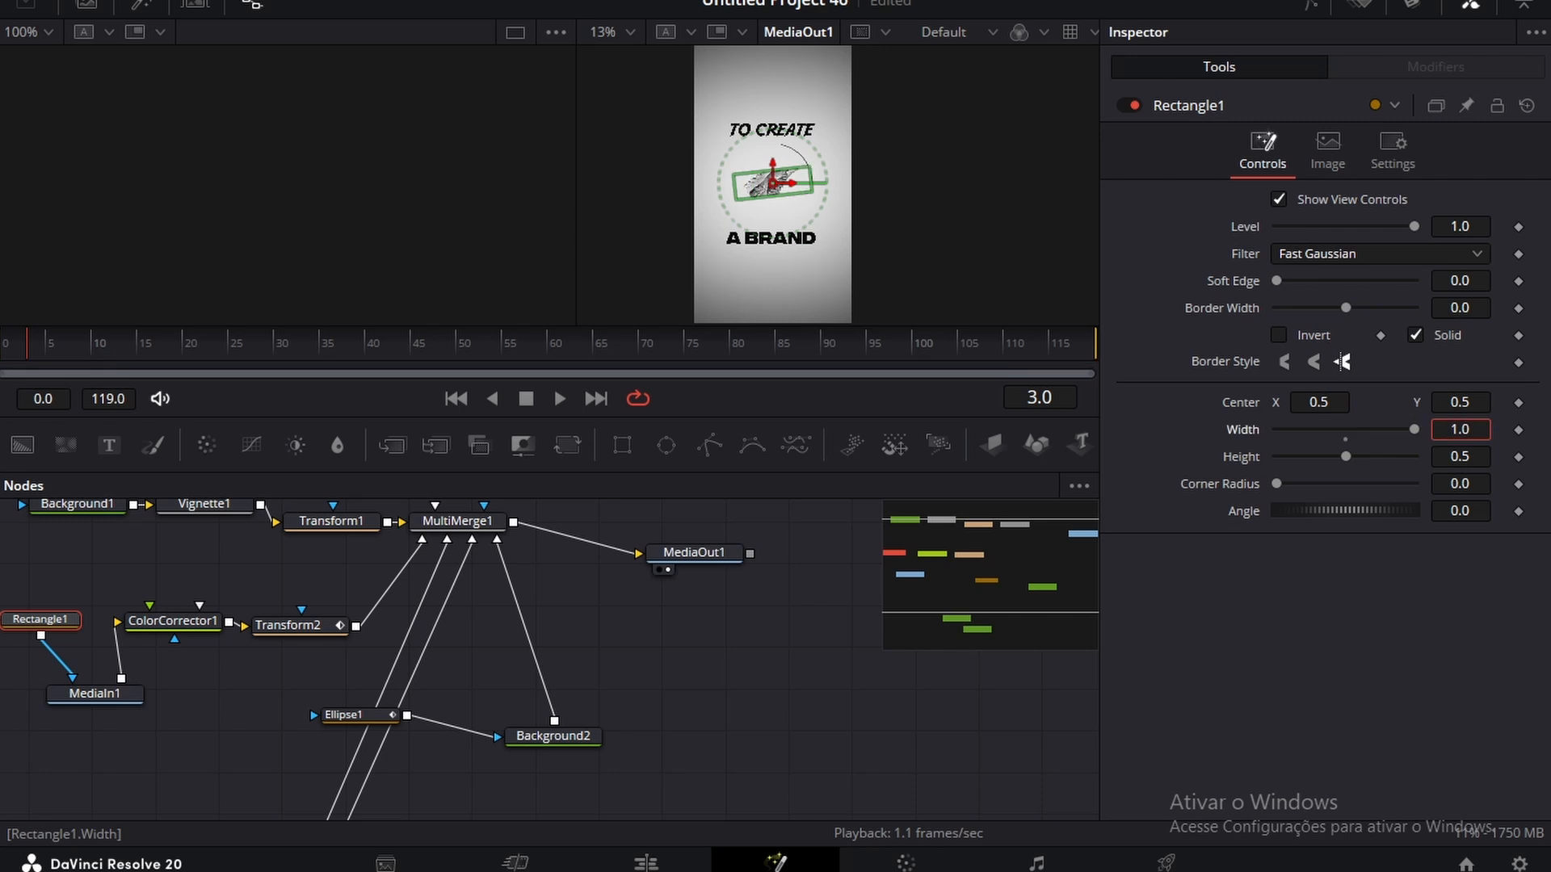
key(Return)
click(1461, 456)
text(1)
key(Return)
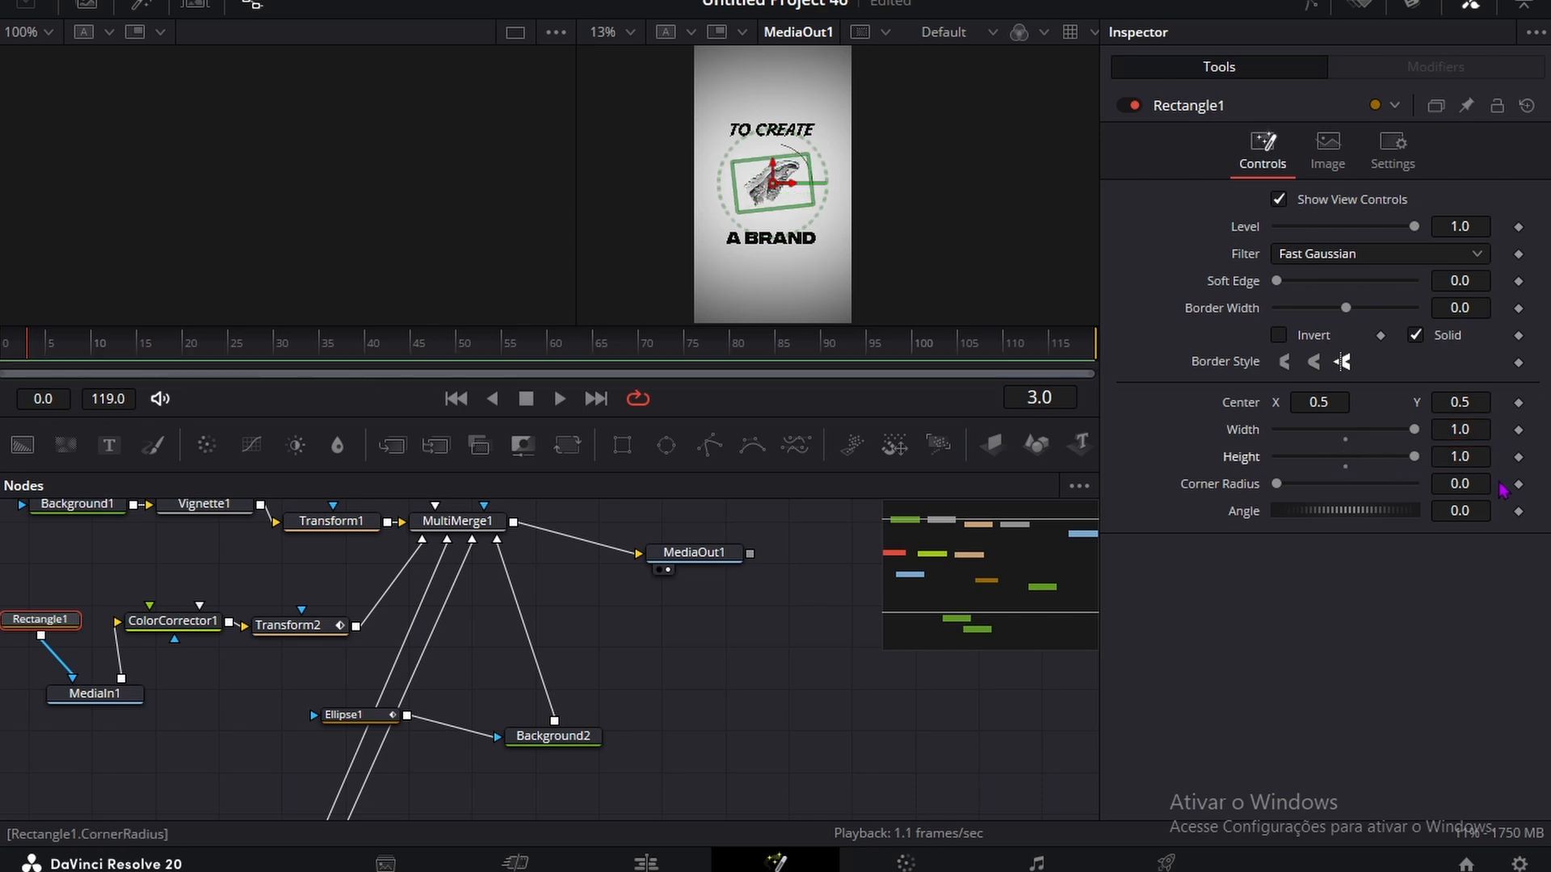
Step: Keyframe the Rectangle1 mask's level at 0.0 on frame 7 and 1.0 on frame 8
click(1518, 226)
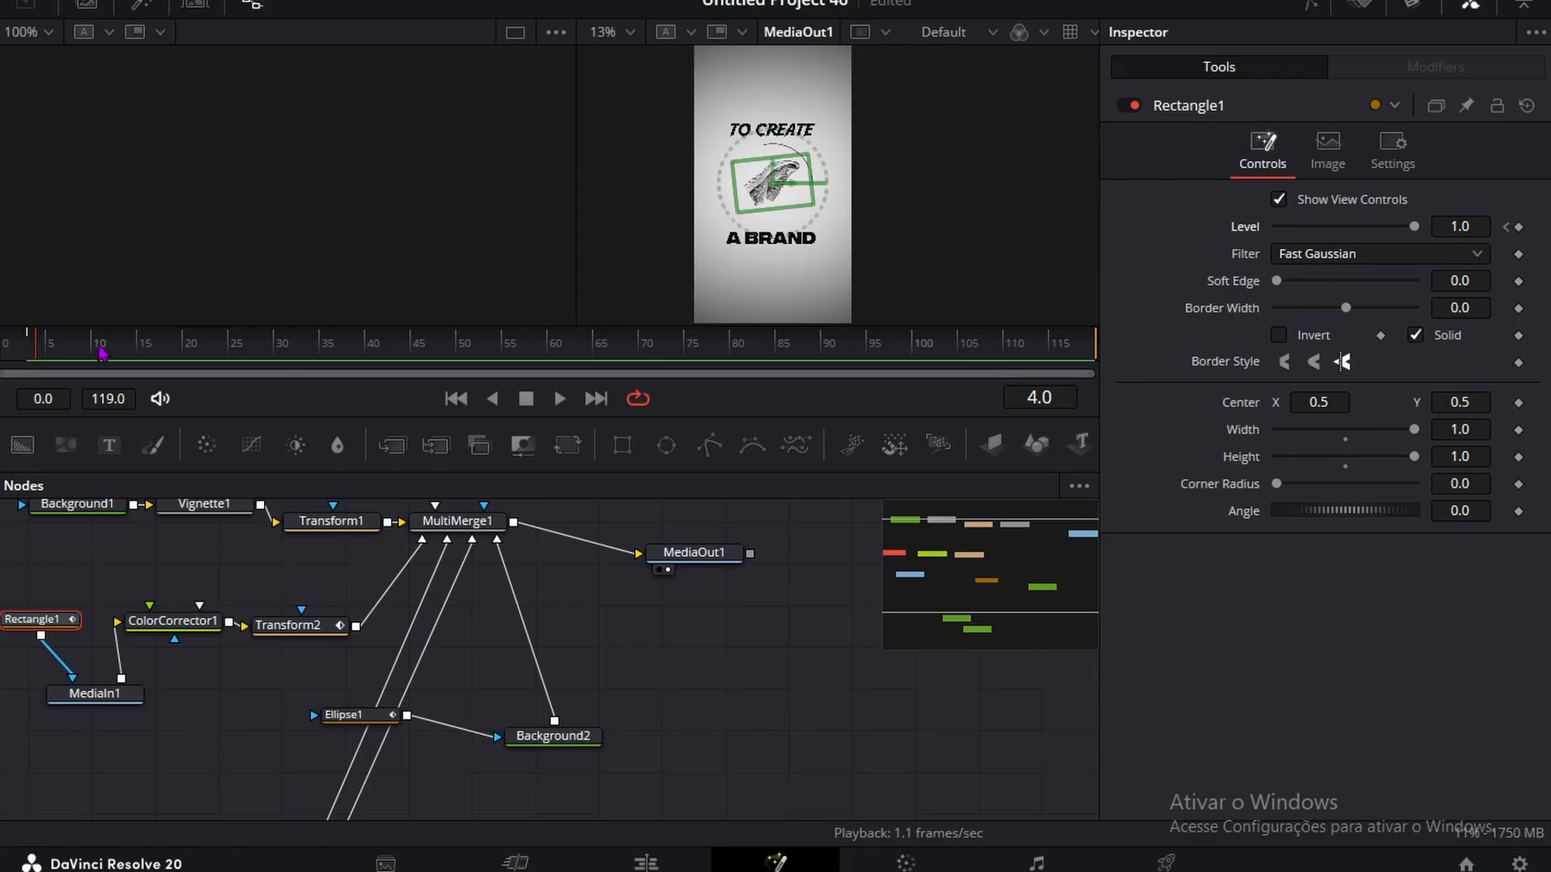
click(63, 346)
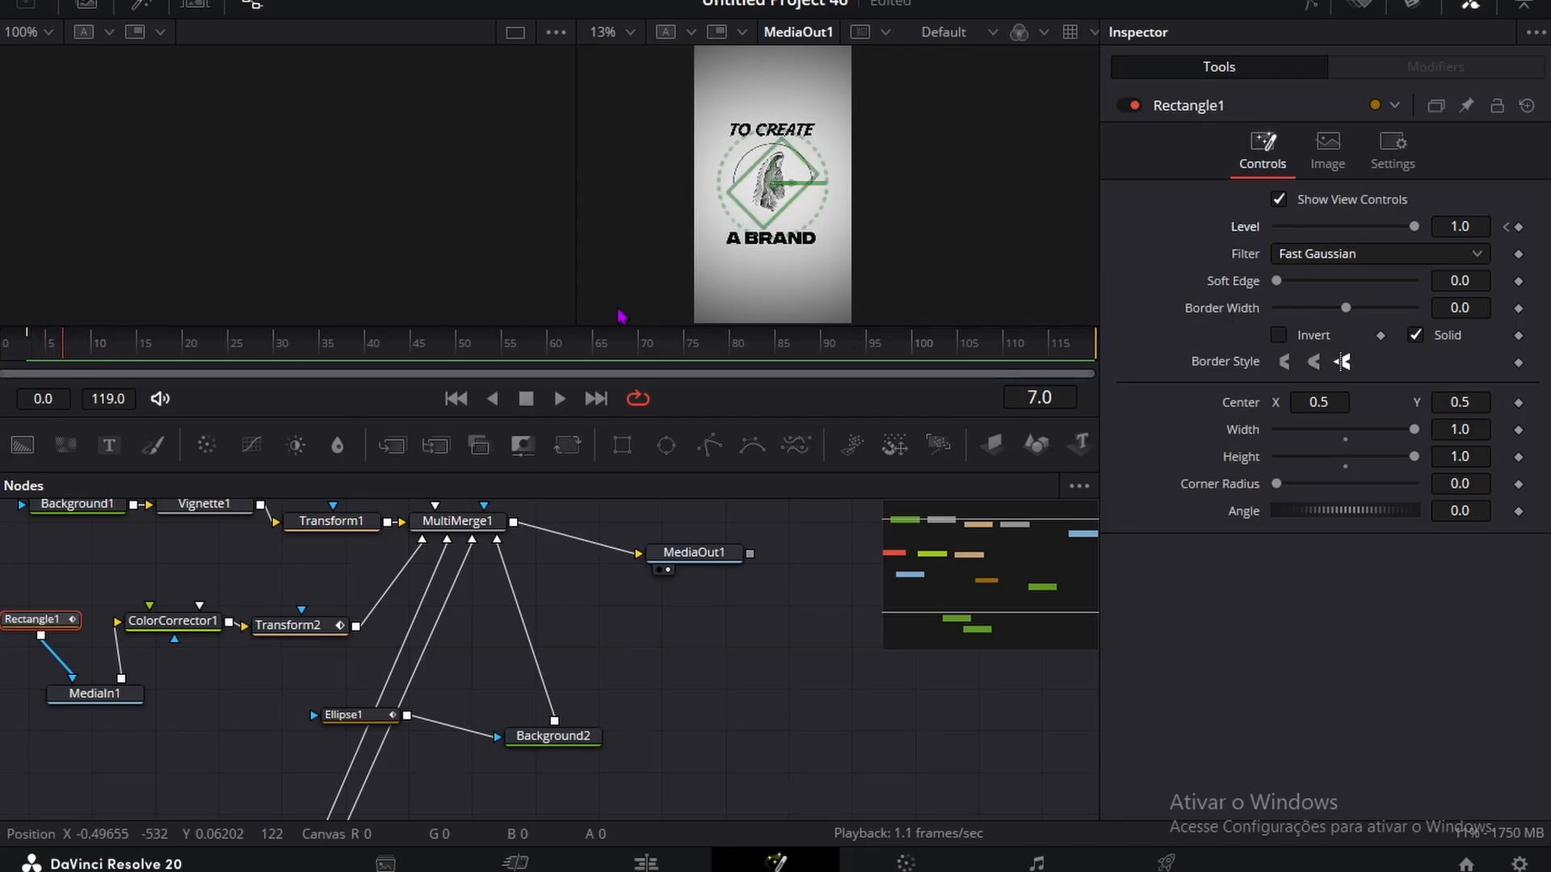
click(1506, 227)
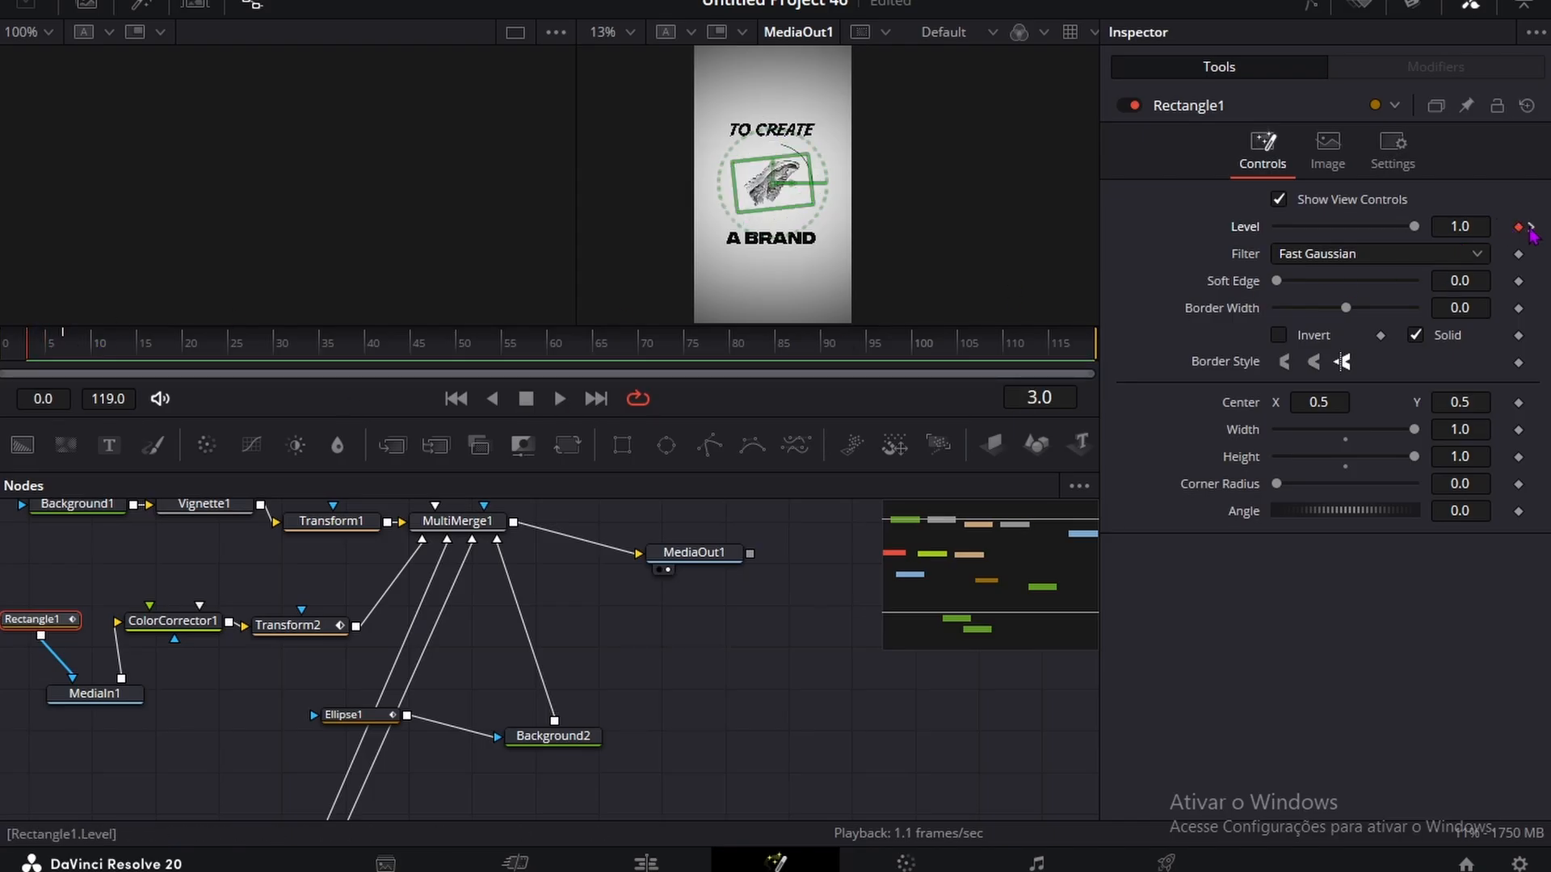
drag(61, 348, 75, 350)
click(1518, 228)
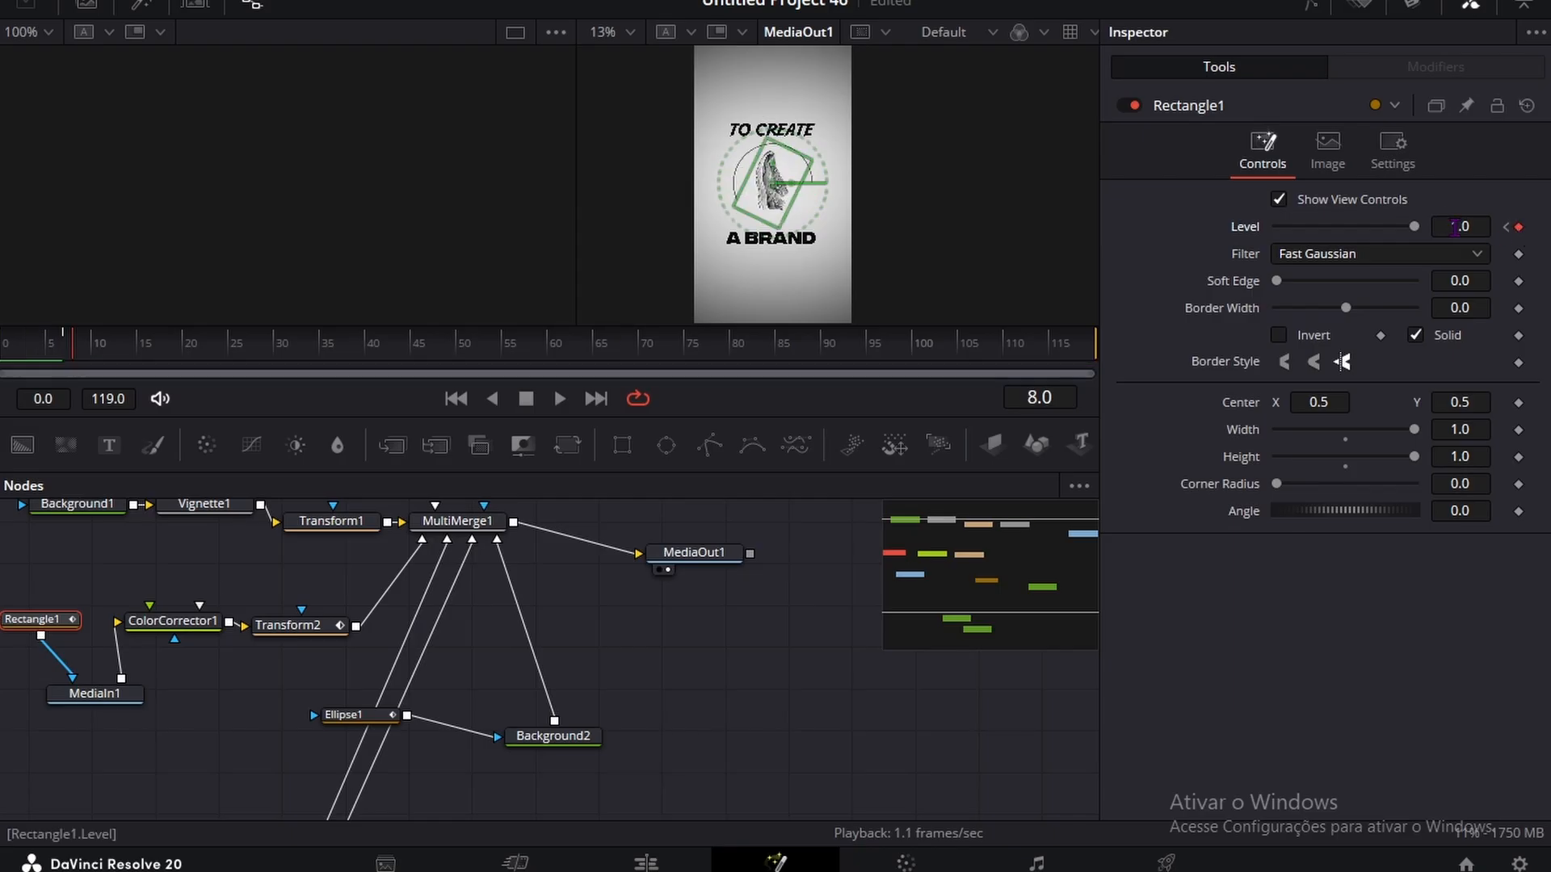
drag(1448, 227, 892, 227)
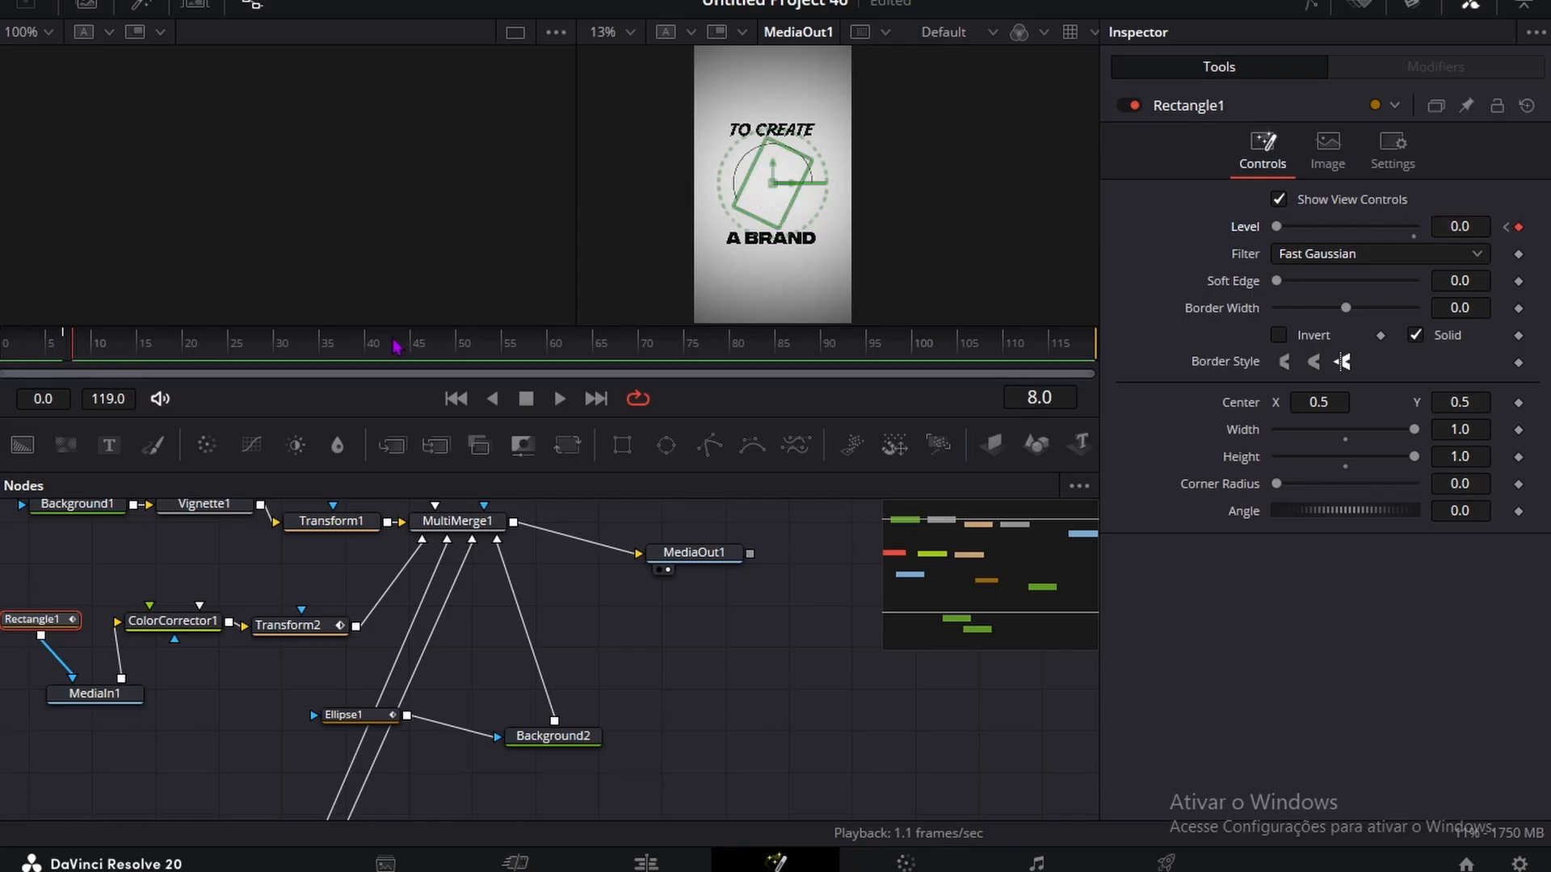
key(ctrl+z)
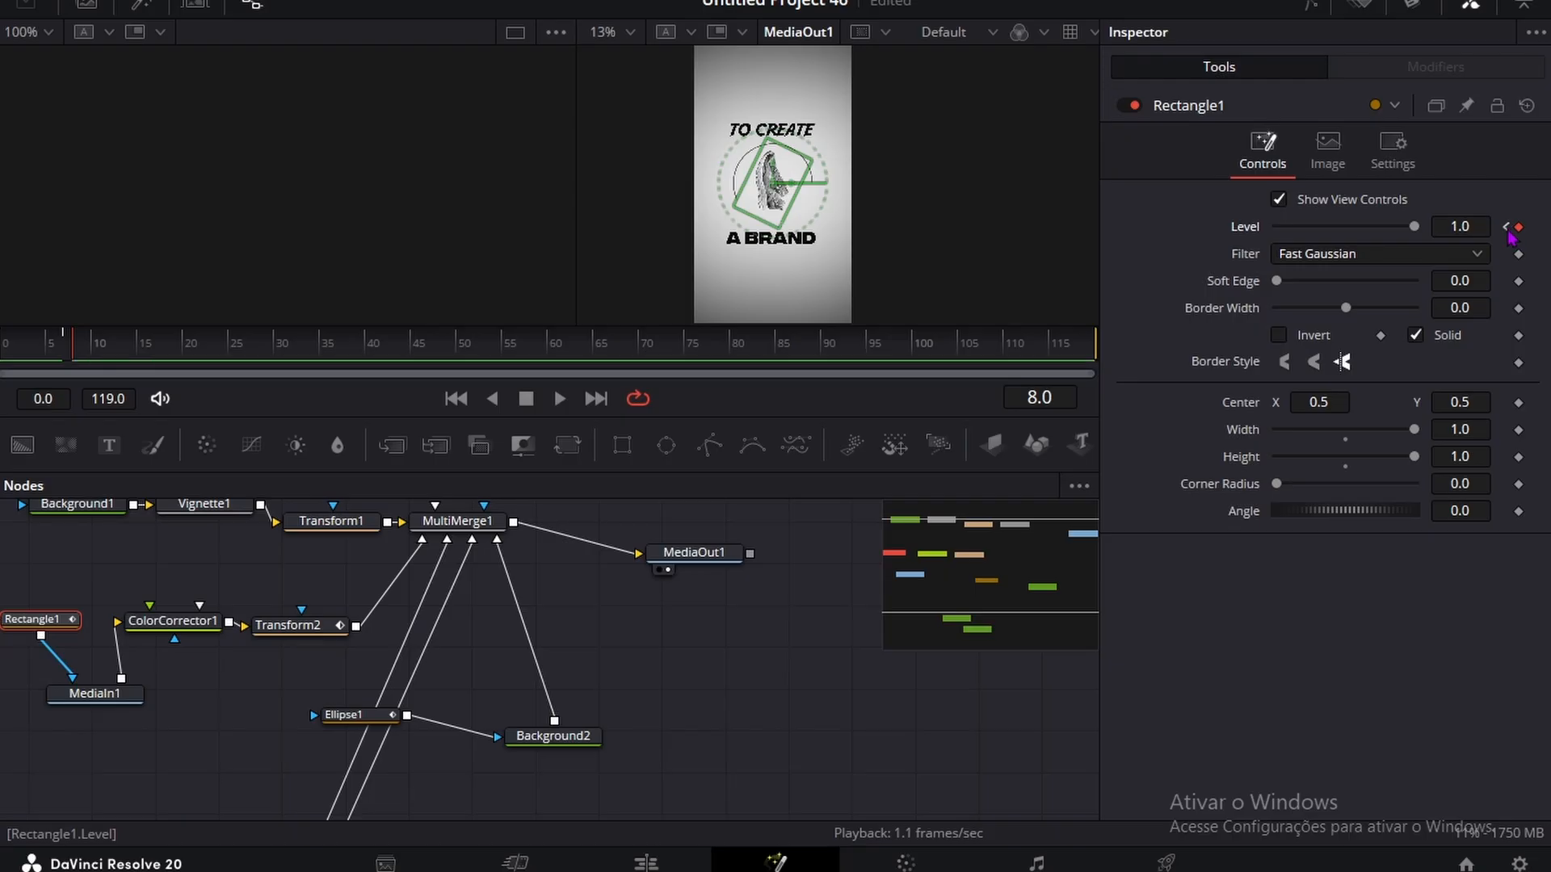
click(1506, 229)
drag(1453, 228, 185, 299)
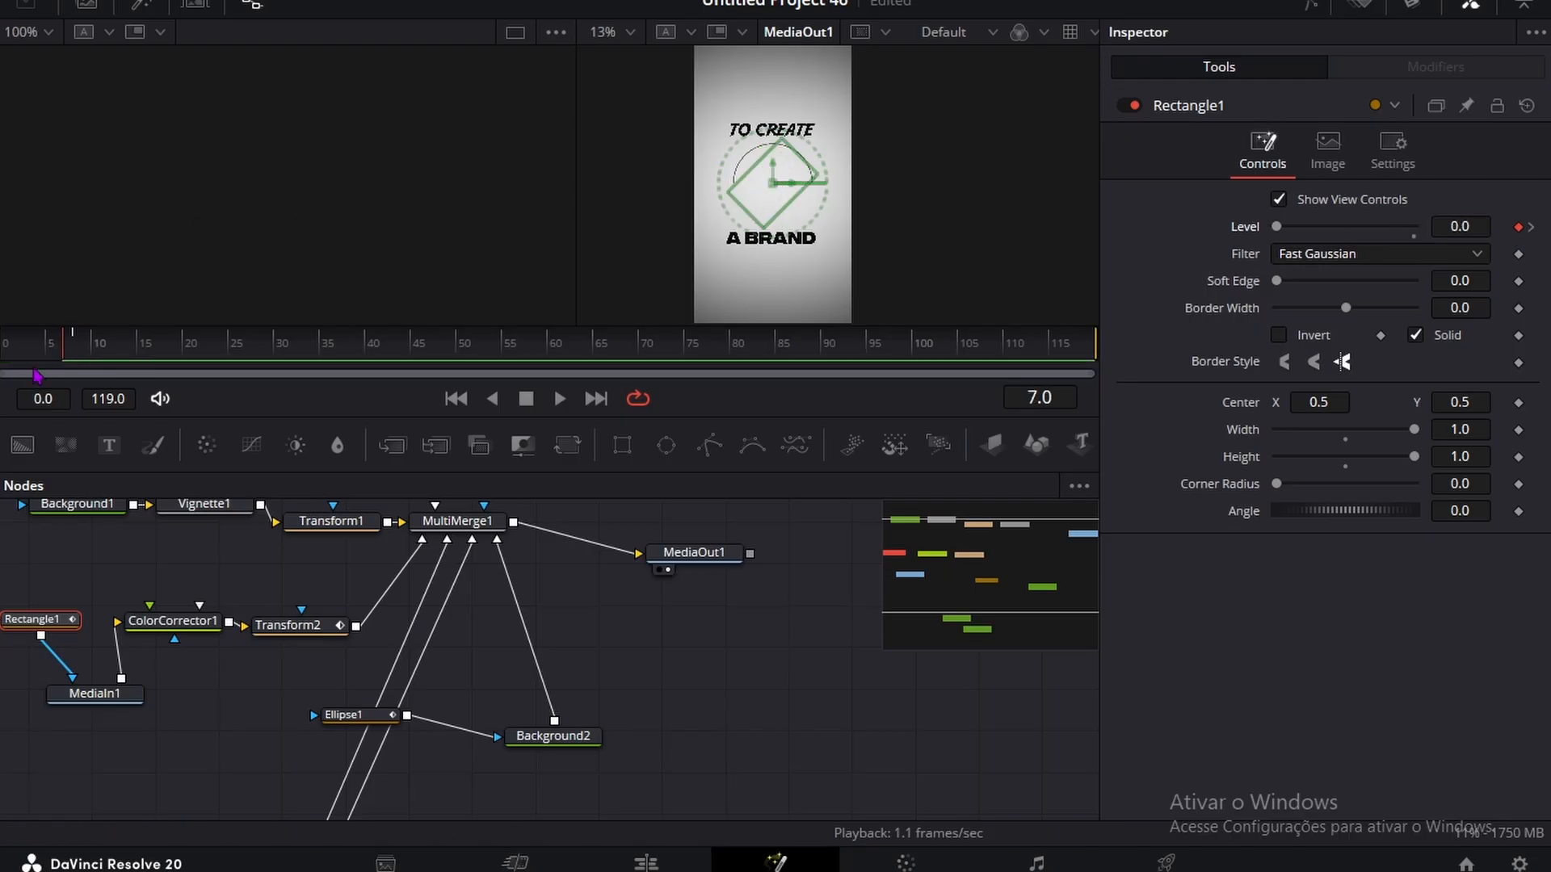
drag(71, 349, 37, 356)
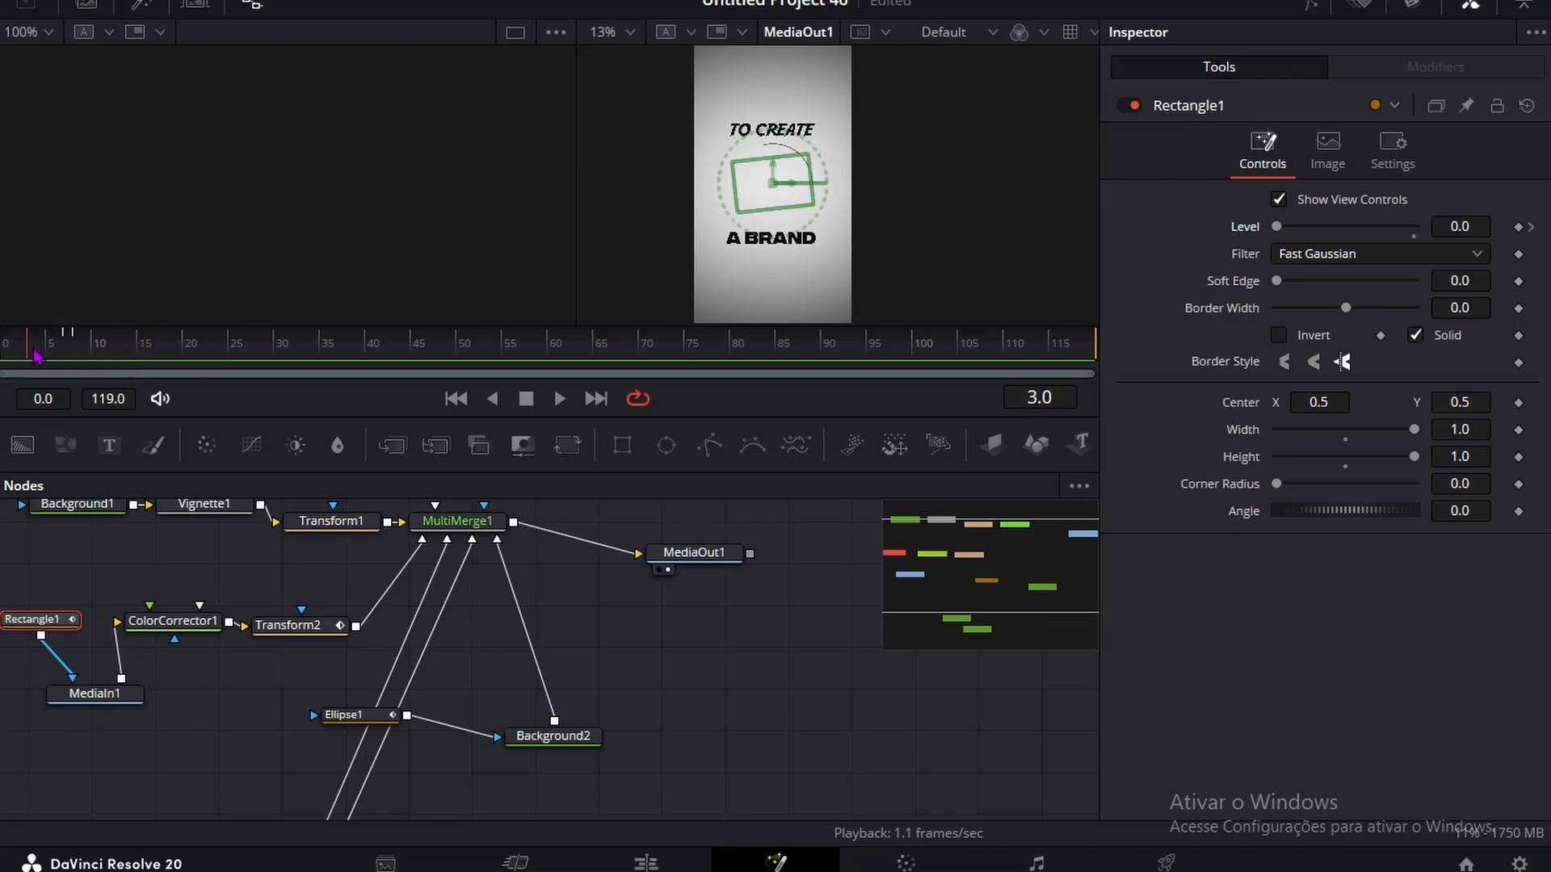
Step: Keyframe the TO CREATE text's size from 0.0 at frame 3 to 0.1705 at frame 8
scroll(185, 711, down, 3)
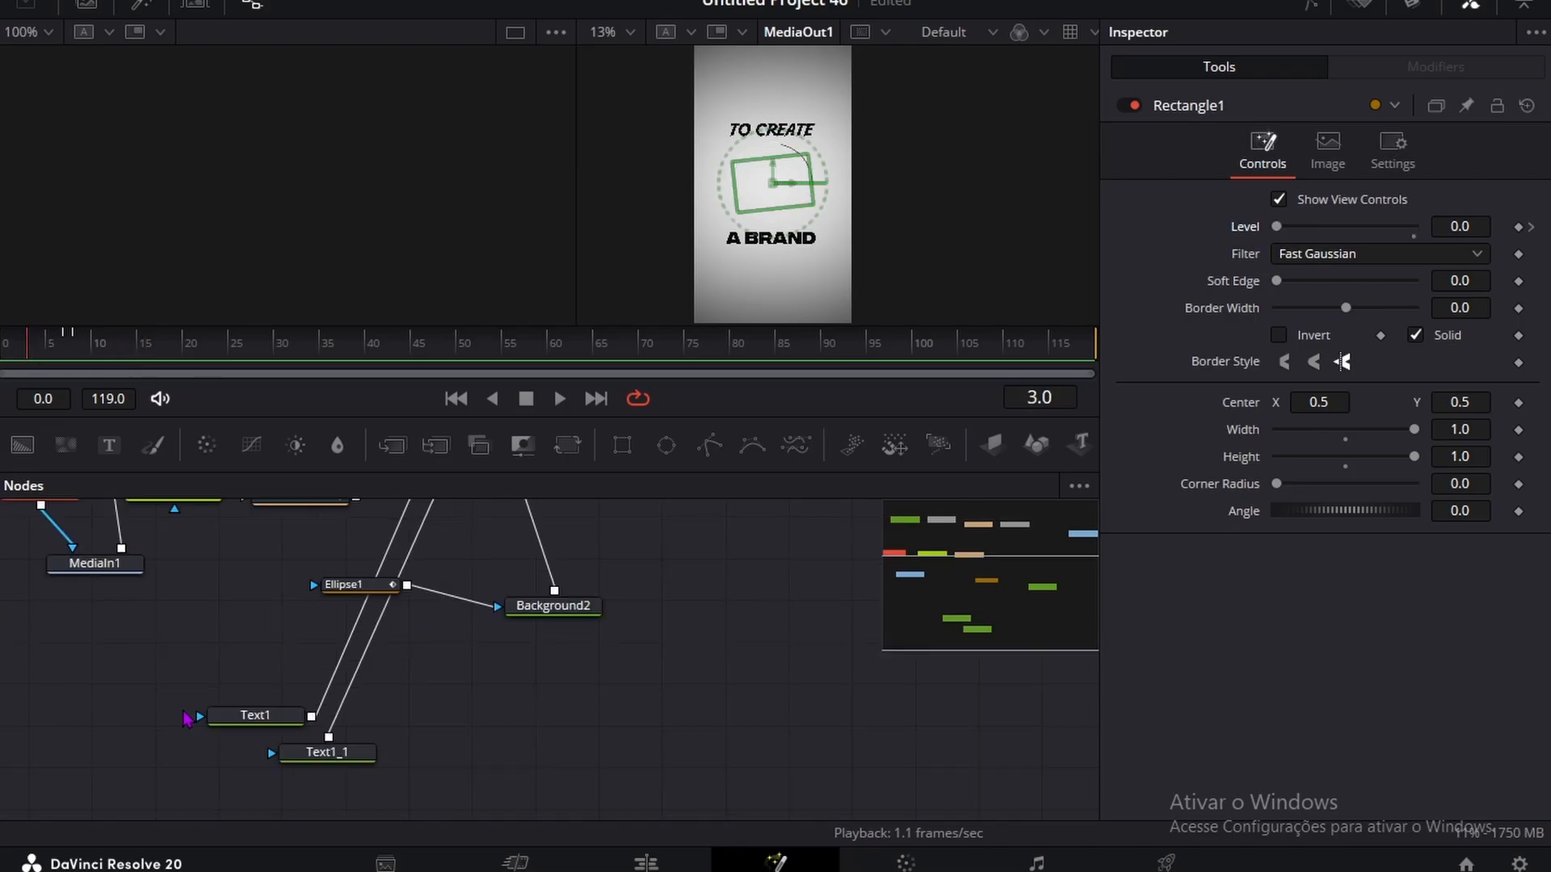
click(247, 715)
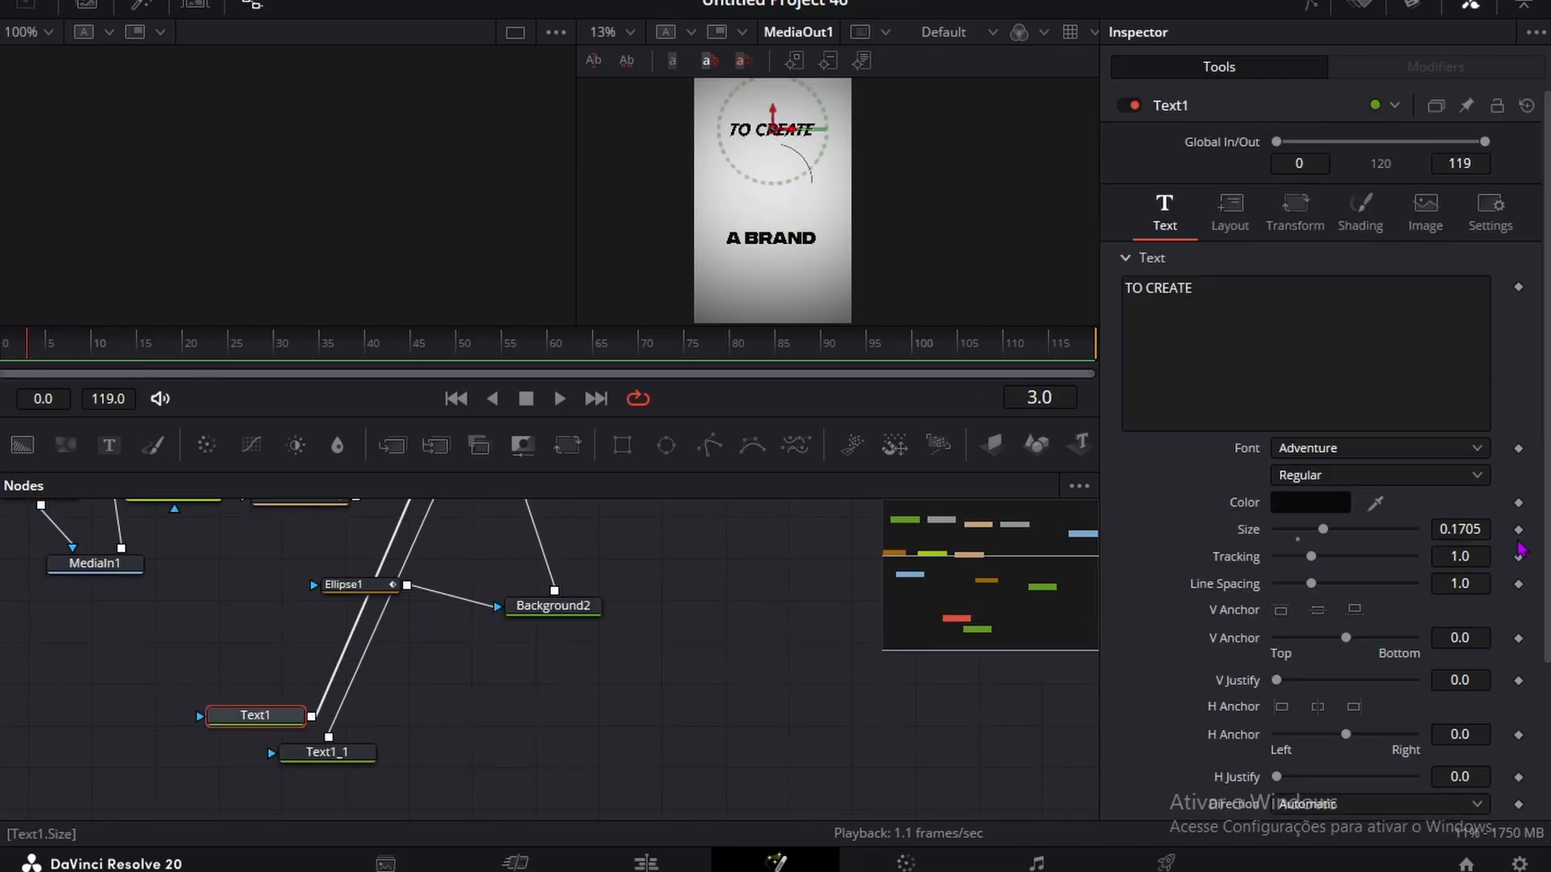
click(1518, 529)
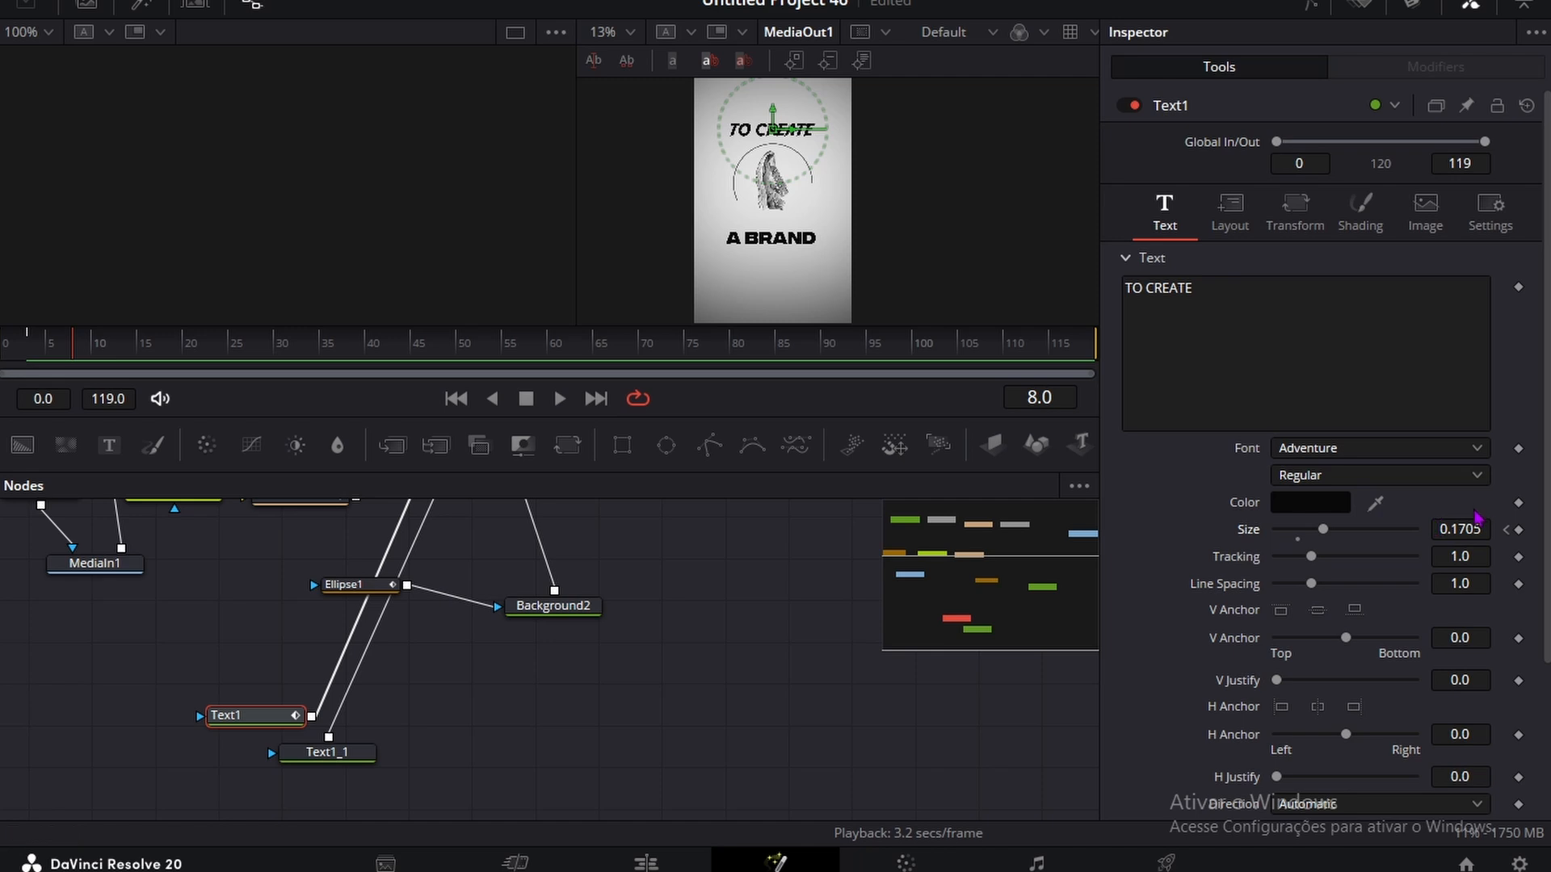
click(1519, 530)
click(1506, 531)
drag(1466, 530, 1373, 530)
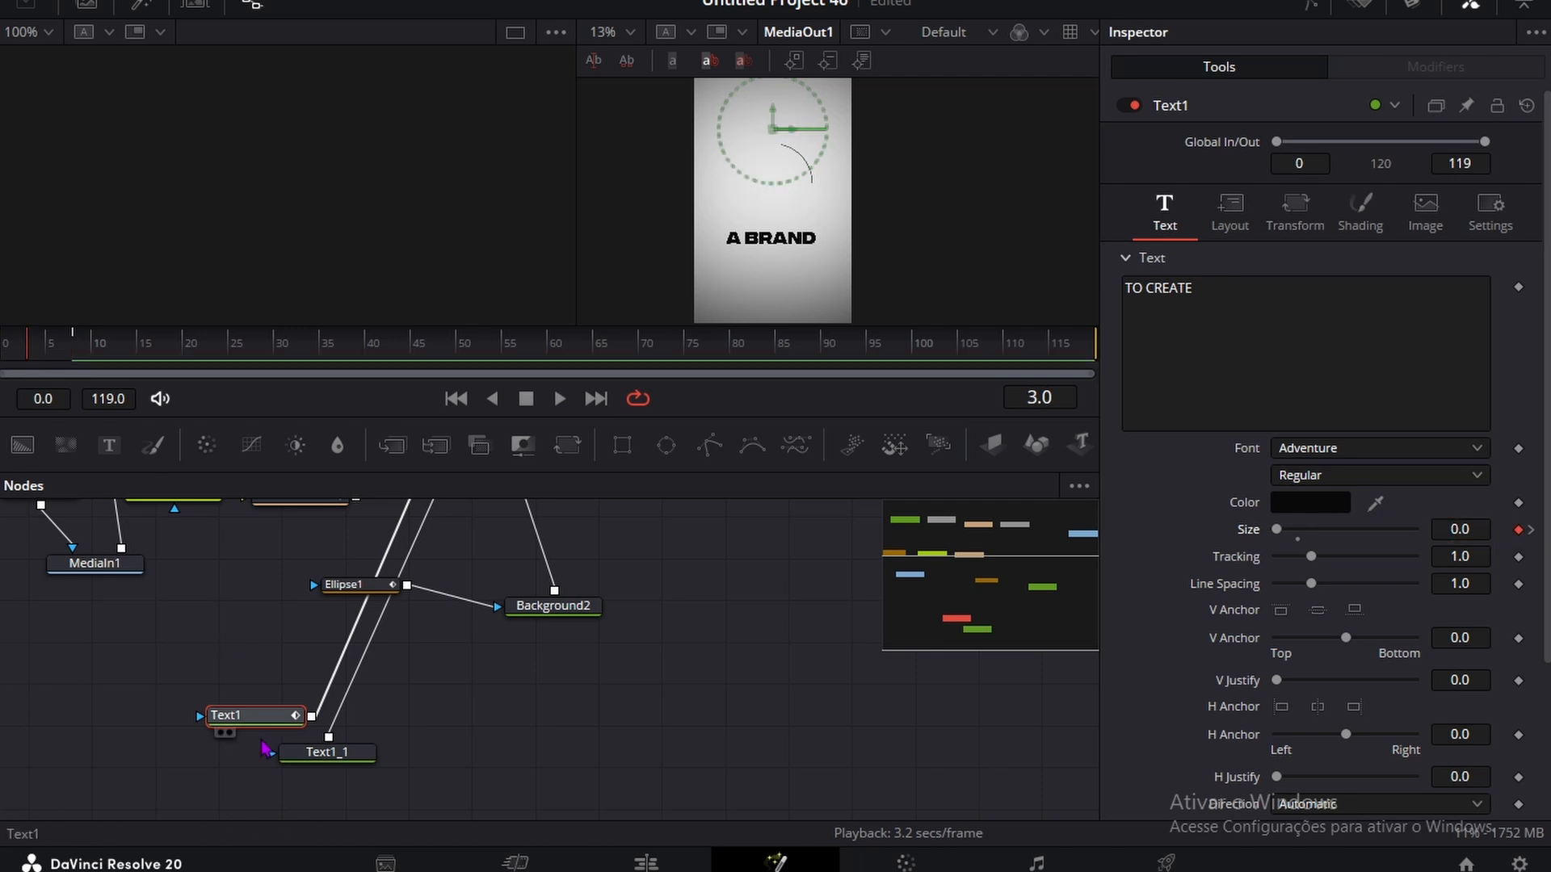
Step: Keyframe the A BRAND text's size from 0.0 at frame 10 to 0.1705 at about frame 23
click(319, 752)
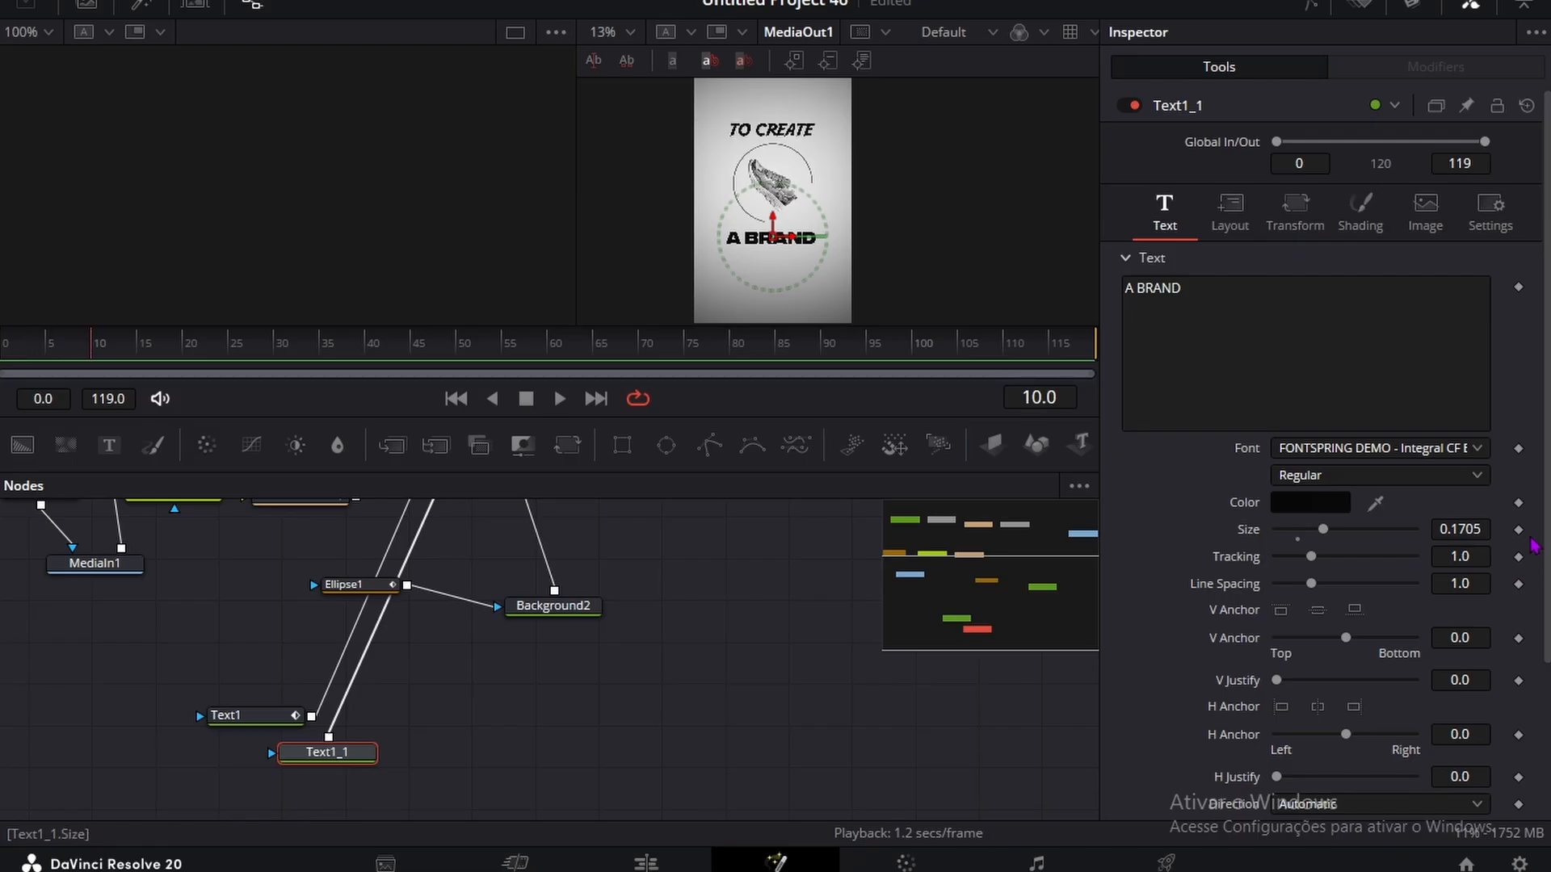
click(1520, 532)
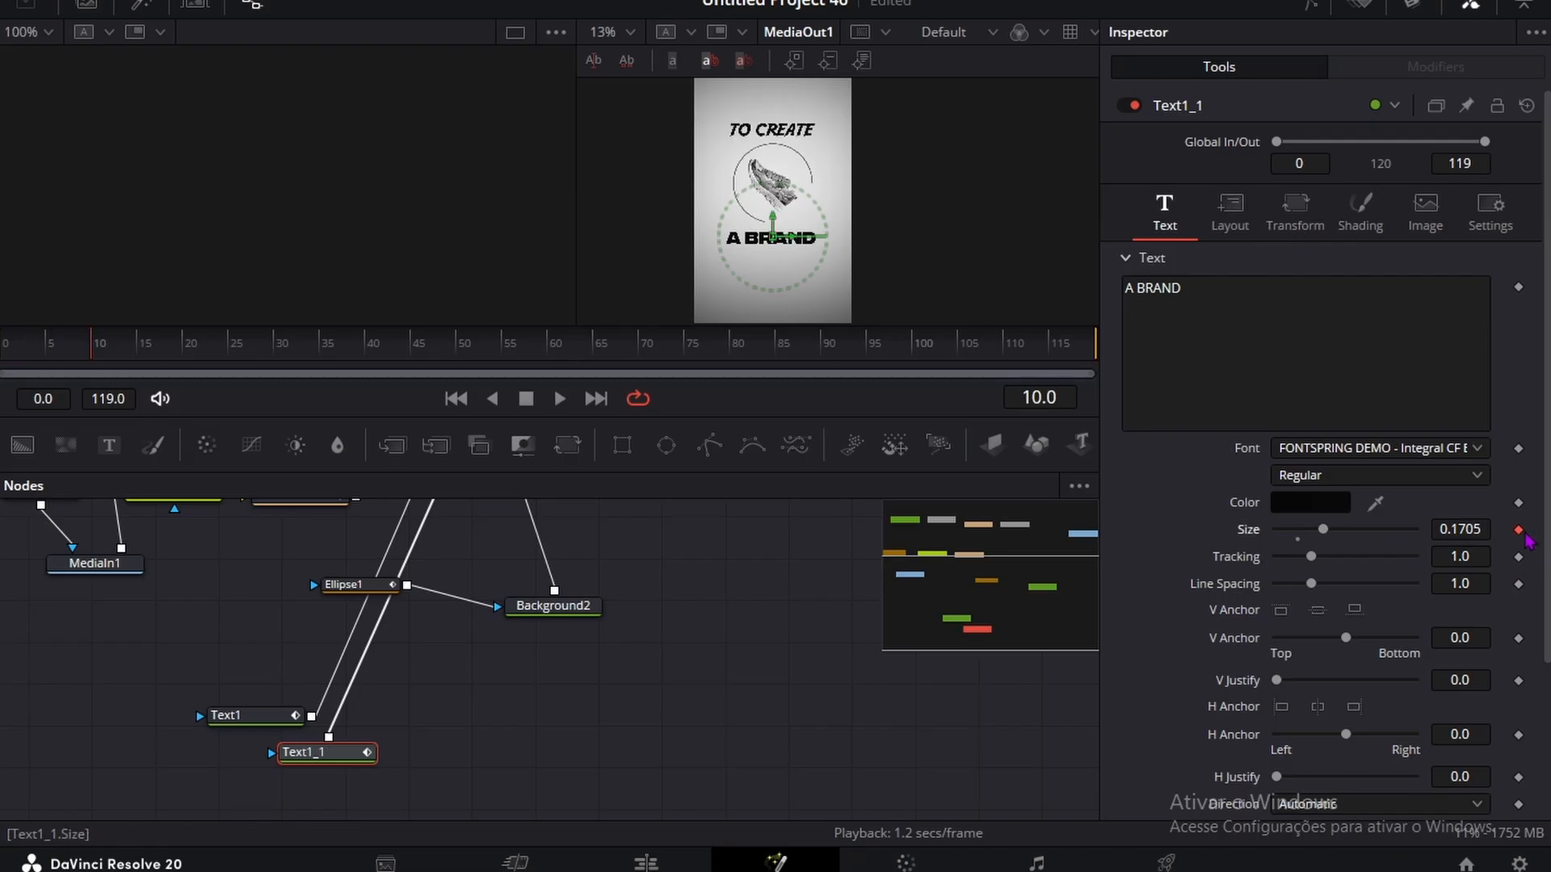
key(space)
click(1508, 530)
drag(1460, 530, 1316, 529)
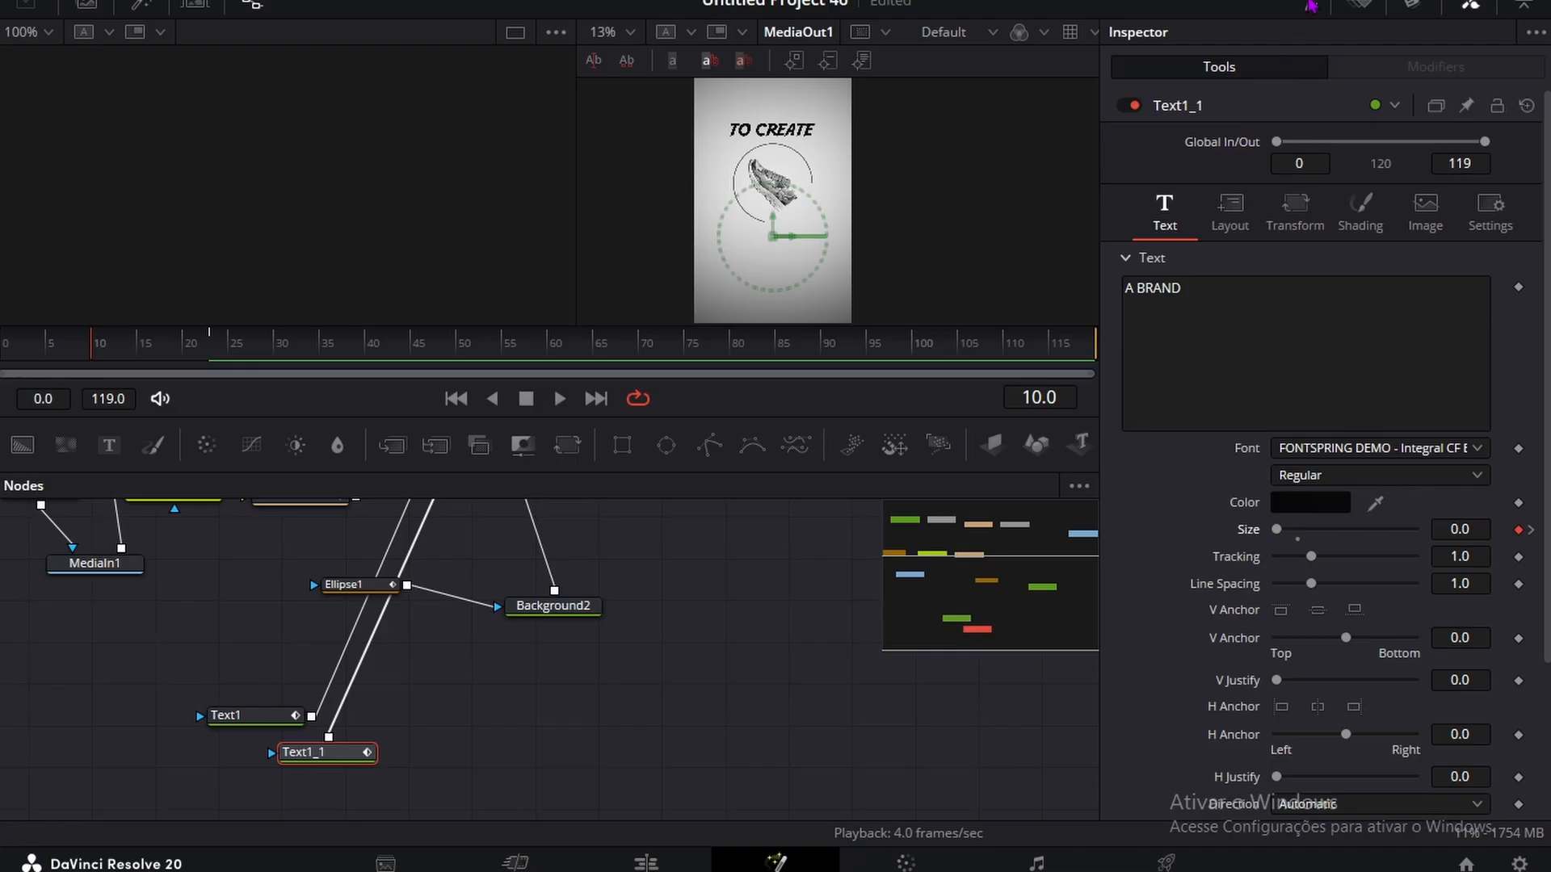
Step: Show the animation curves of the sneaker nodes and both texts in the Spline editor and apply Out Cubic easing to their keyframes
click(1310, 6)
click(581, 542)
click(580, 594)
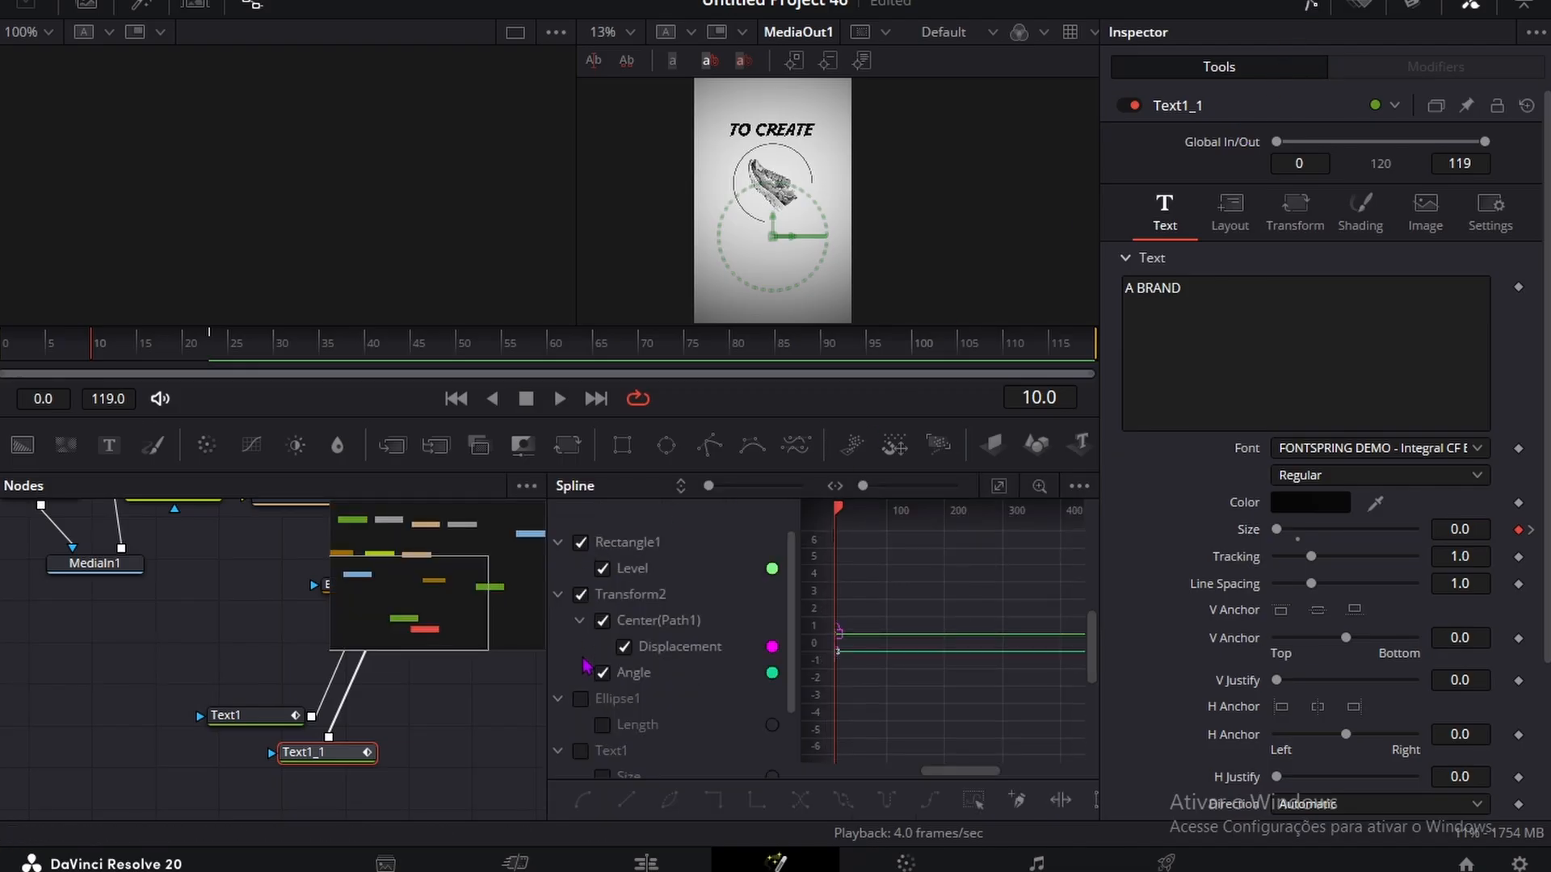
click(580, 700)
click(581, 750)
scroll(667, 543, down, 2)
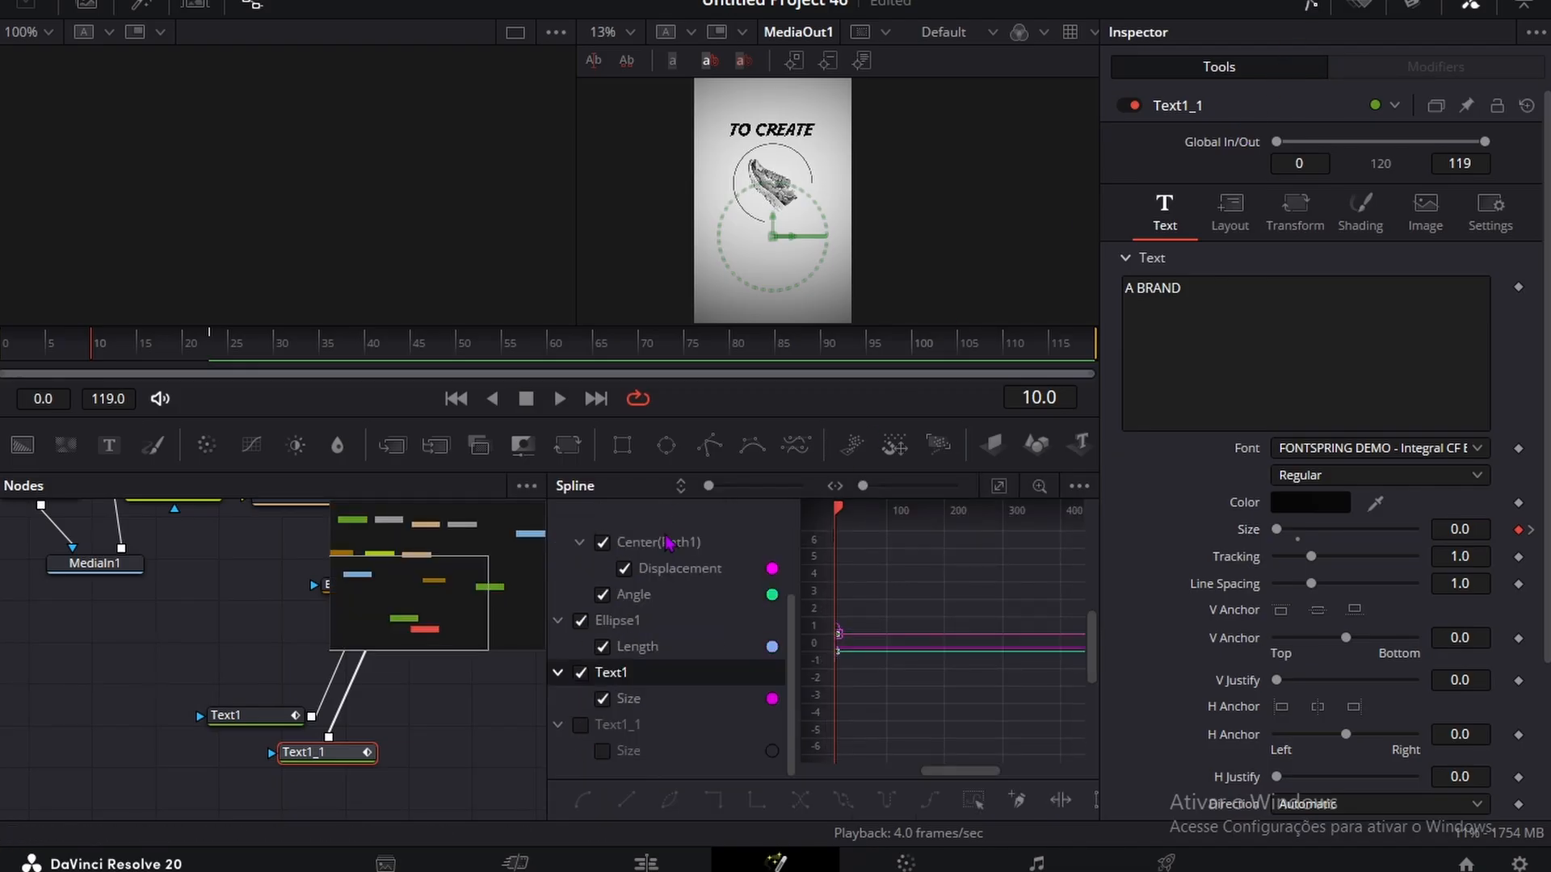
click(580, 724)
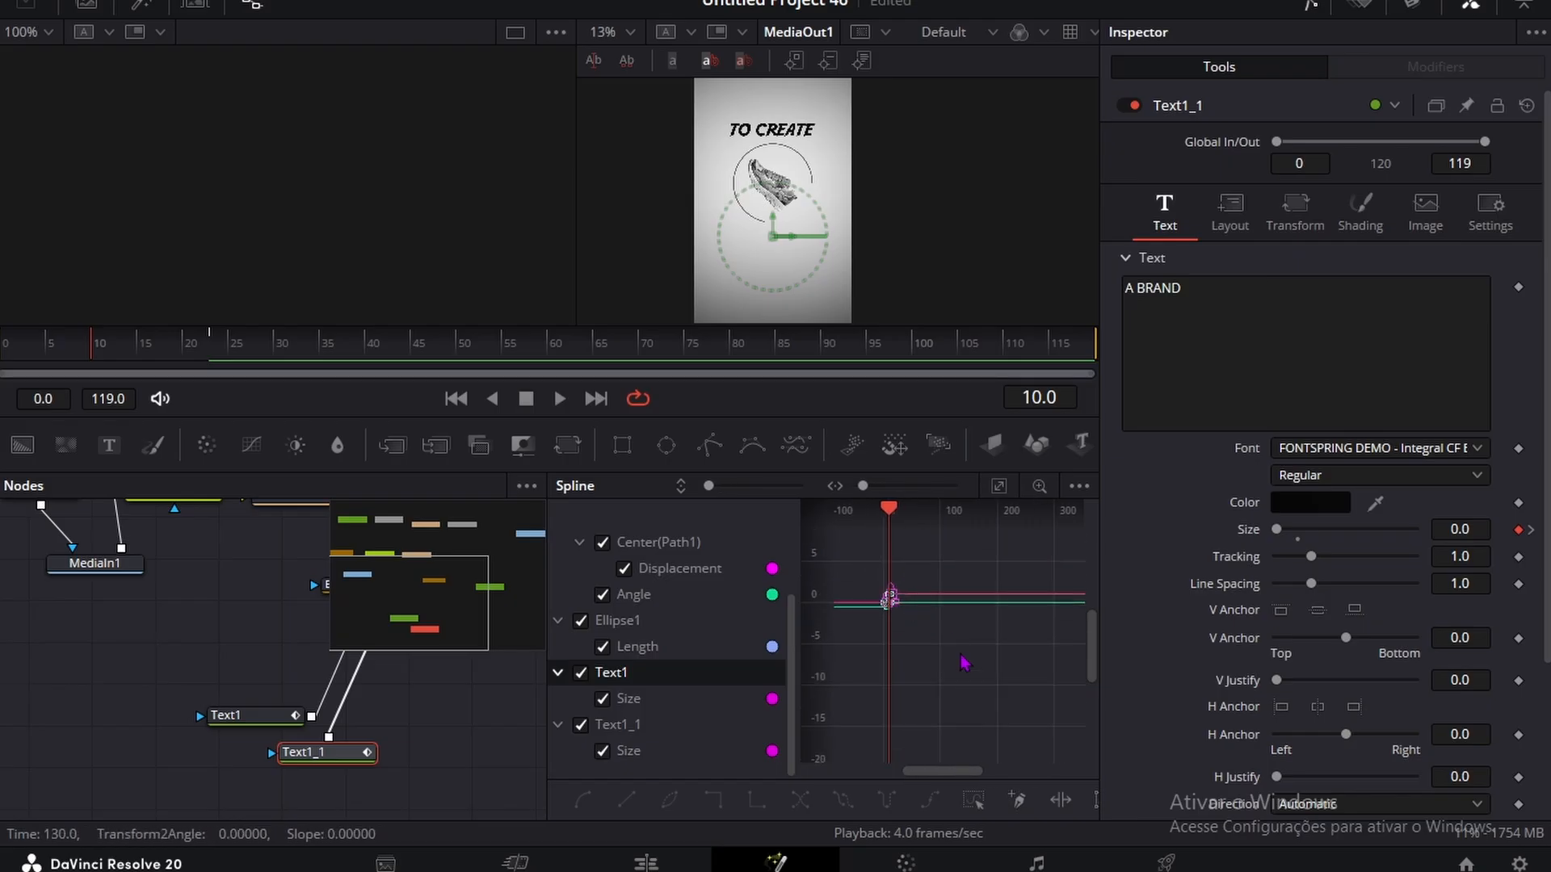
right_click(972, 677)
mouse_move(1050, 413)
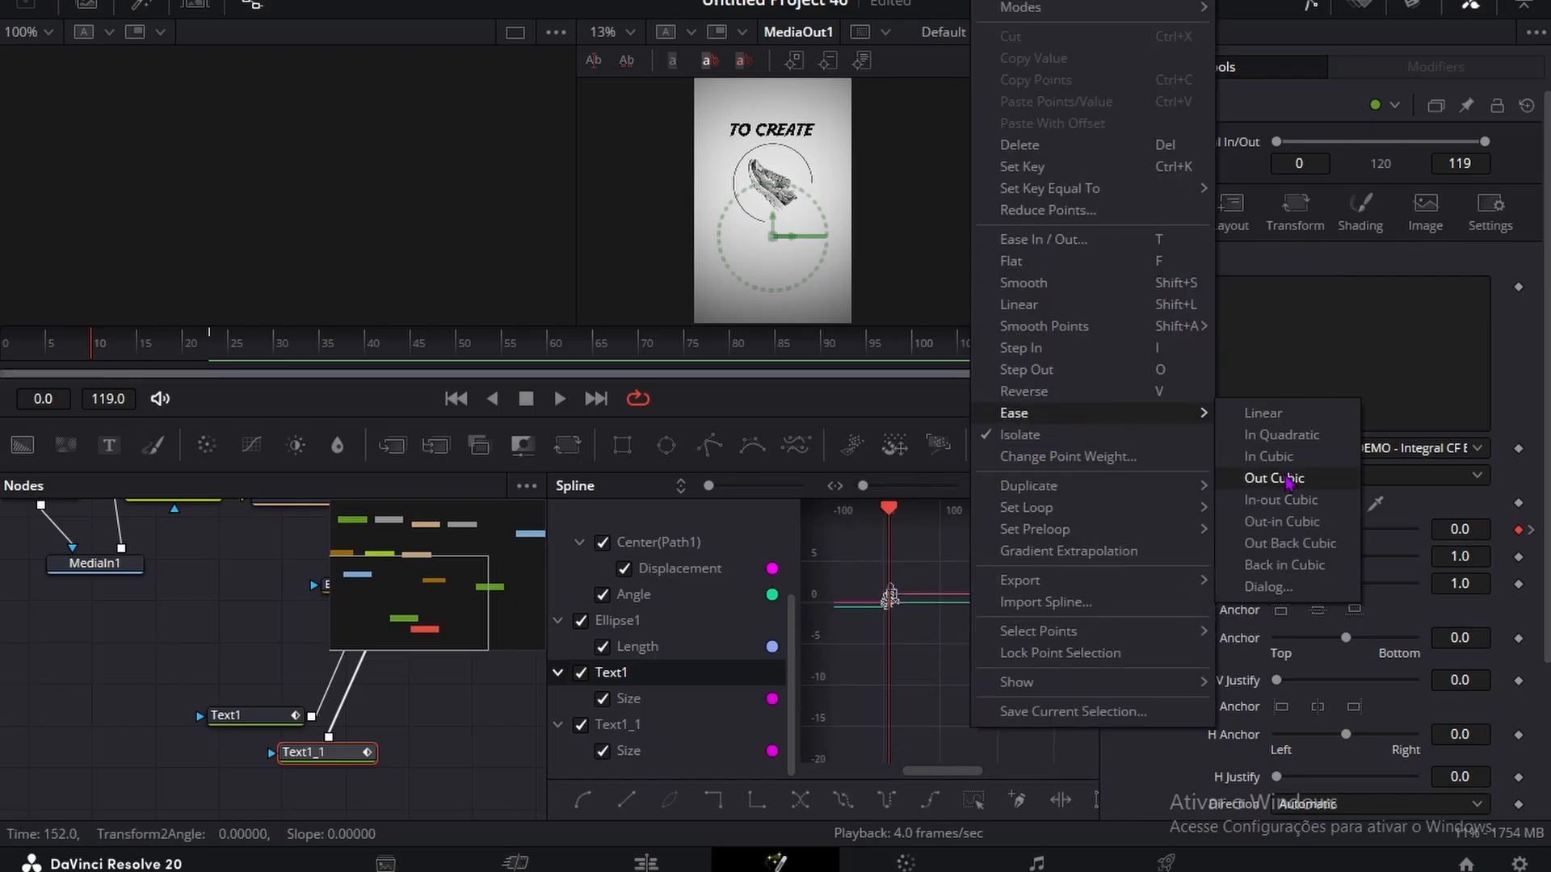
click(1288, 479)
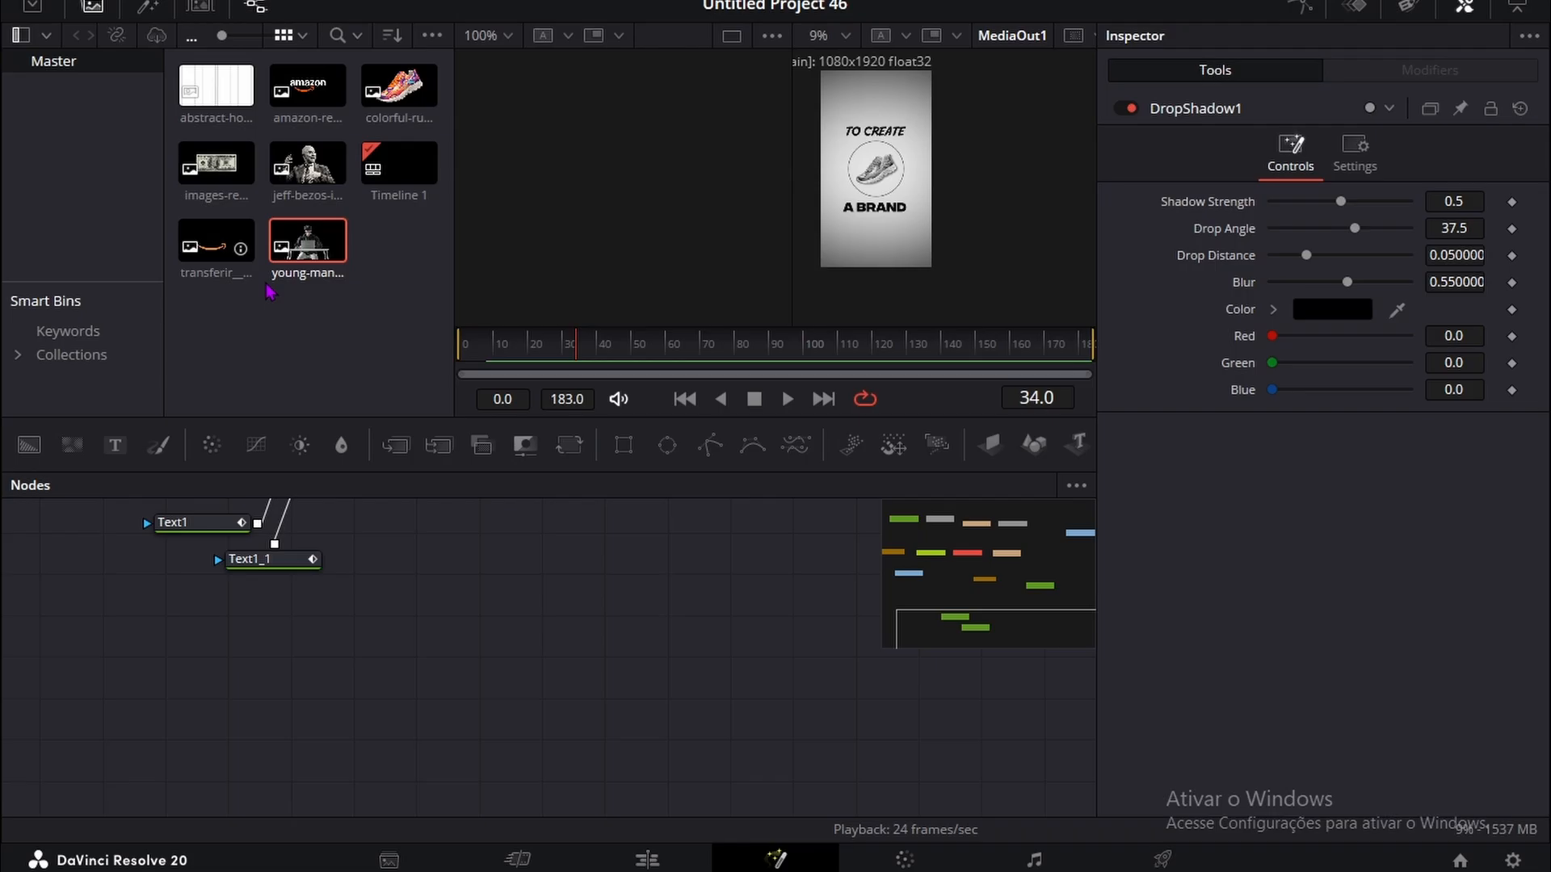
Step: Bring the young man studying image into the node graph and connect a Transform node after it
drag(307, 240, 408, 638)
key(shift+space)
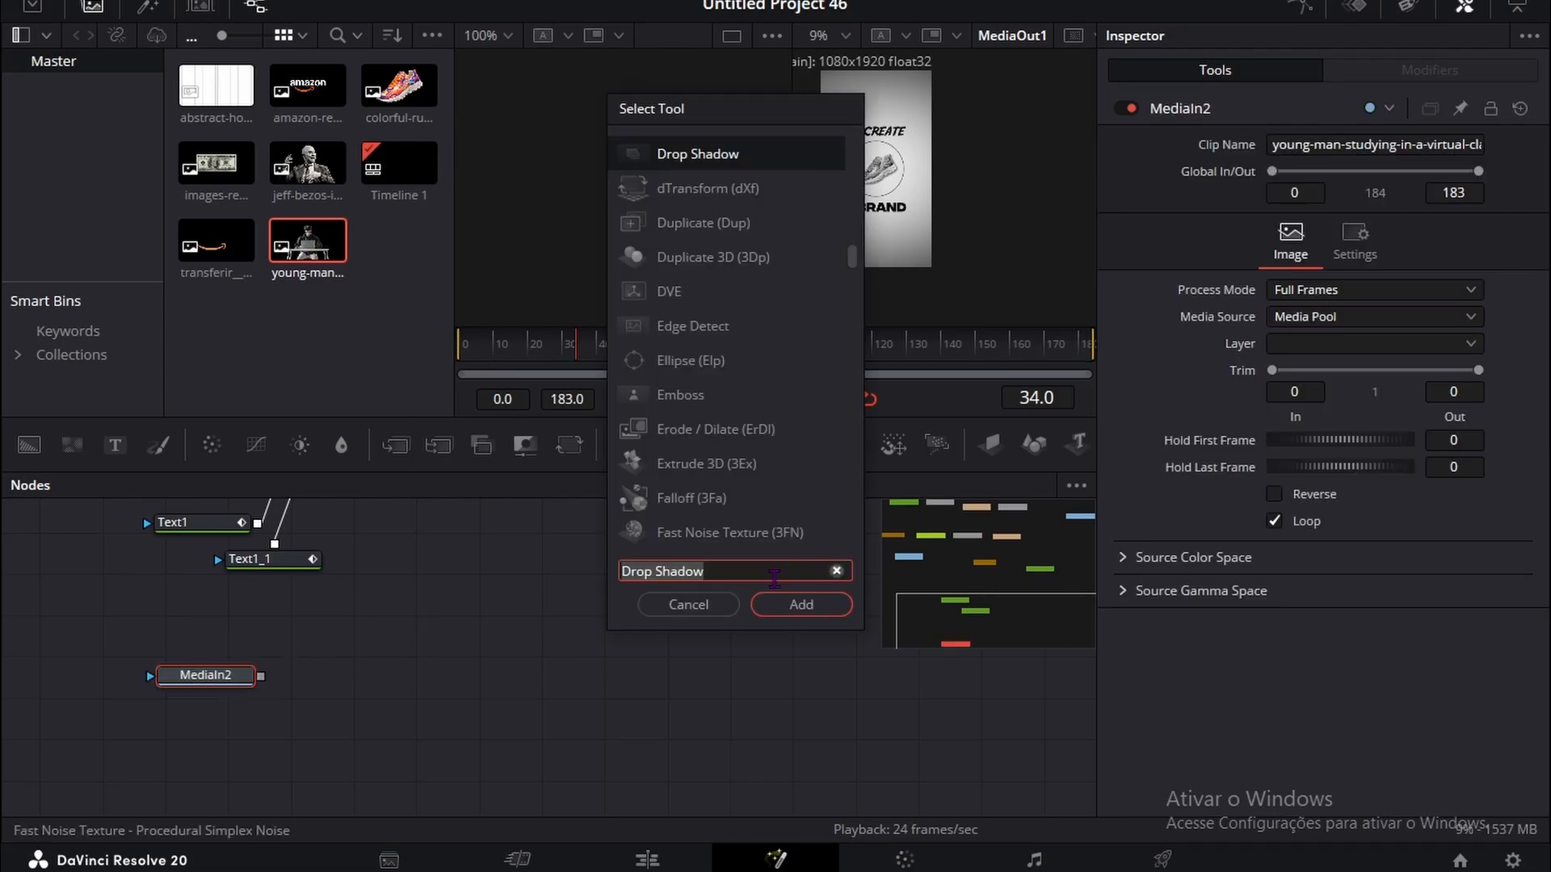
text(transform)
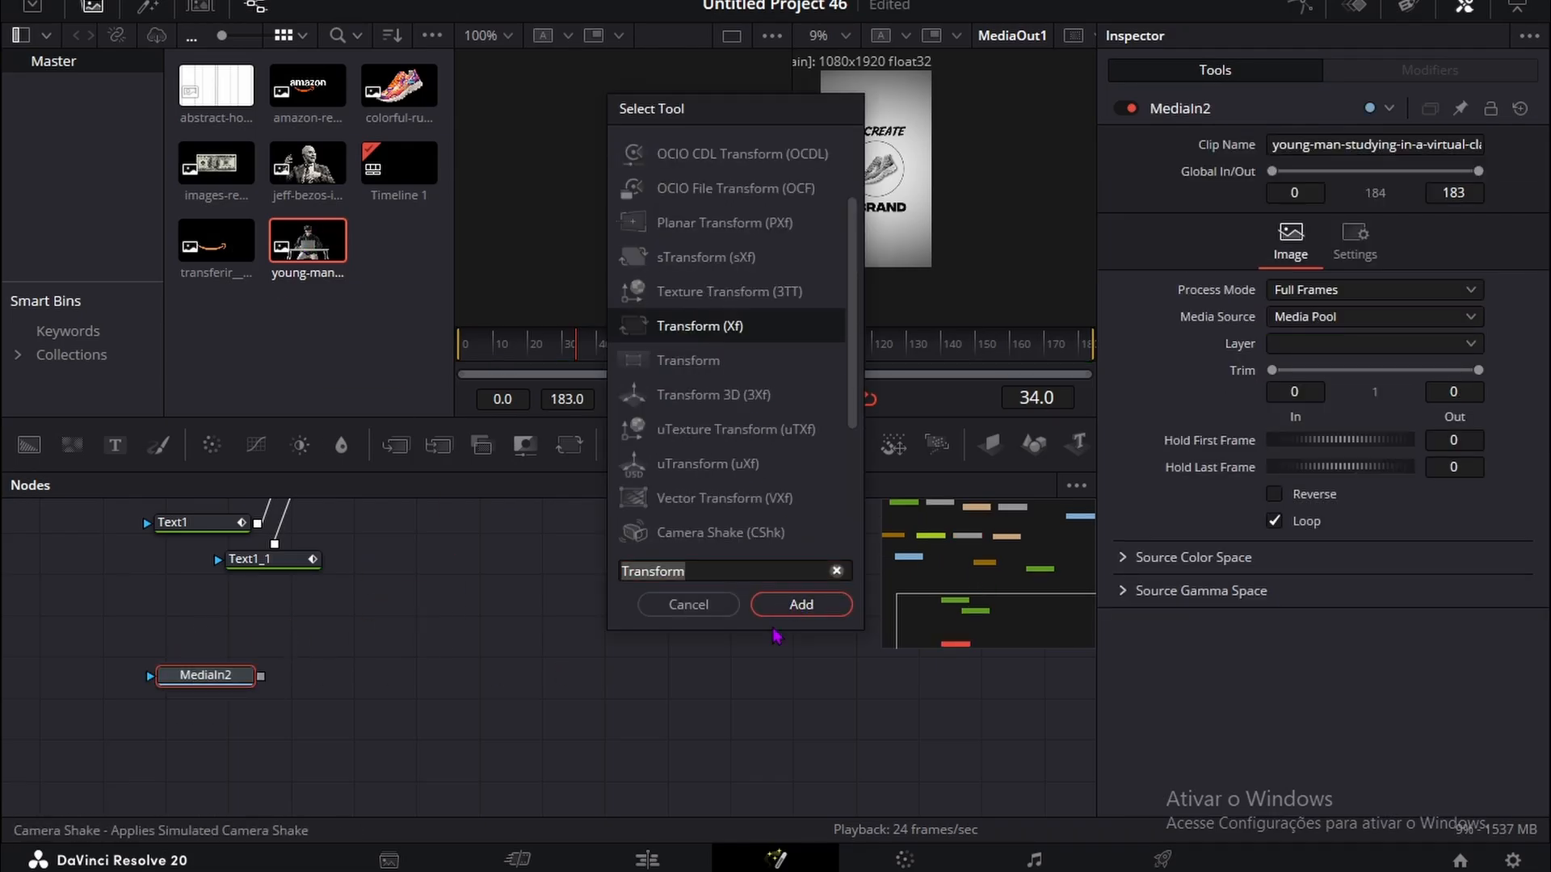
click(801, 604)
drag(467, 676, 495, 673)
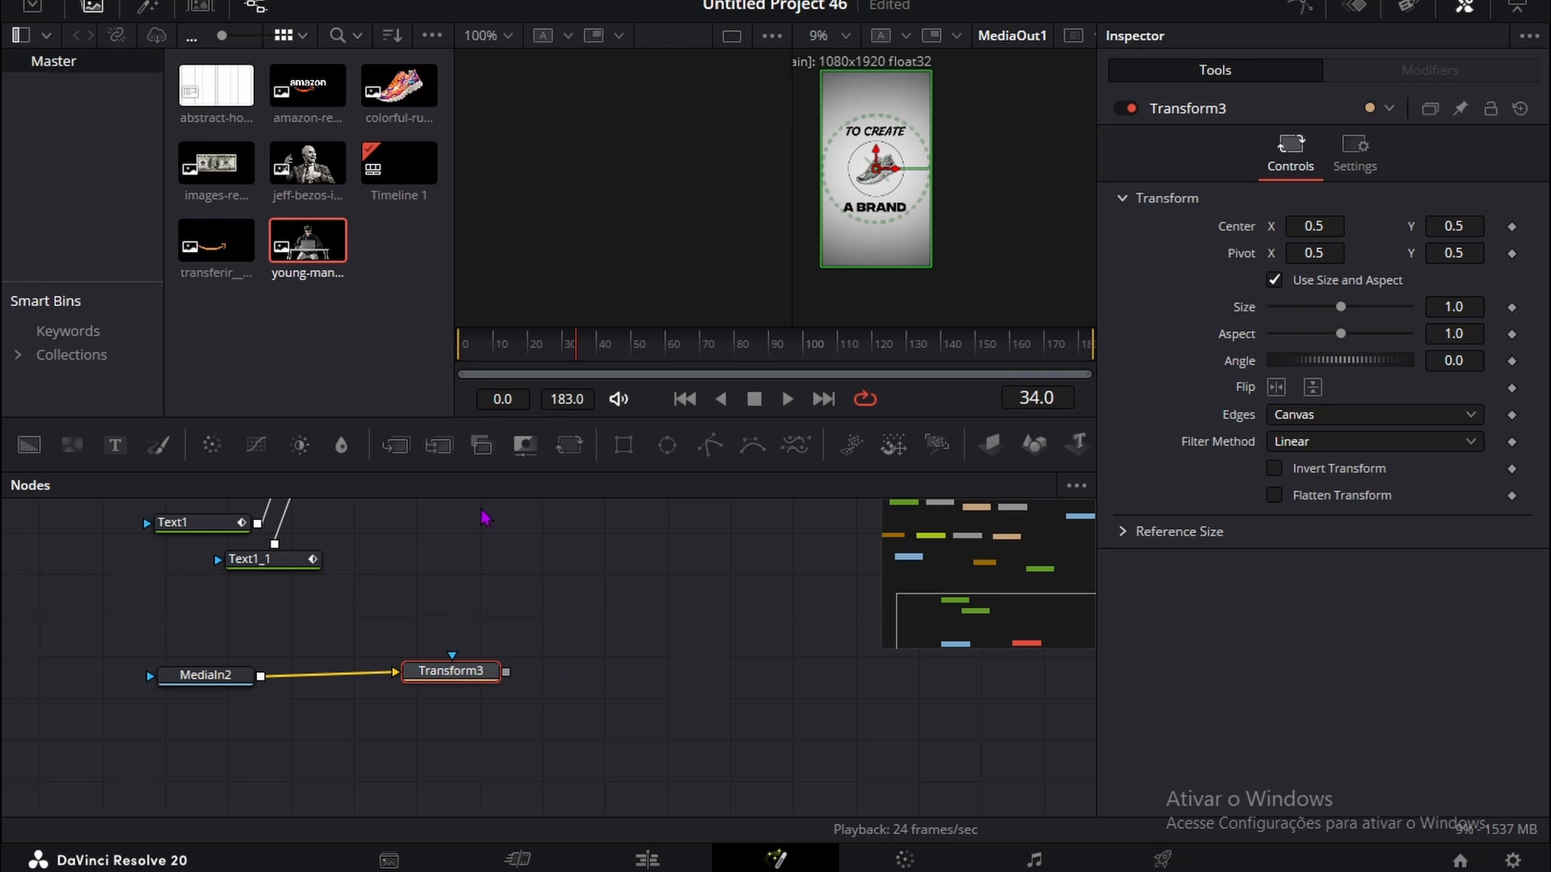
Step: Route Transform3 through a new MultiMerge node into the main composite and set Transform3's center X to 2.537
click(438, 445)
drag(632, 680, 379, 541)
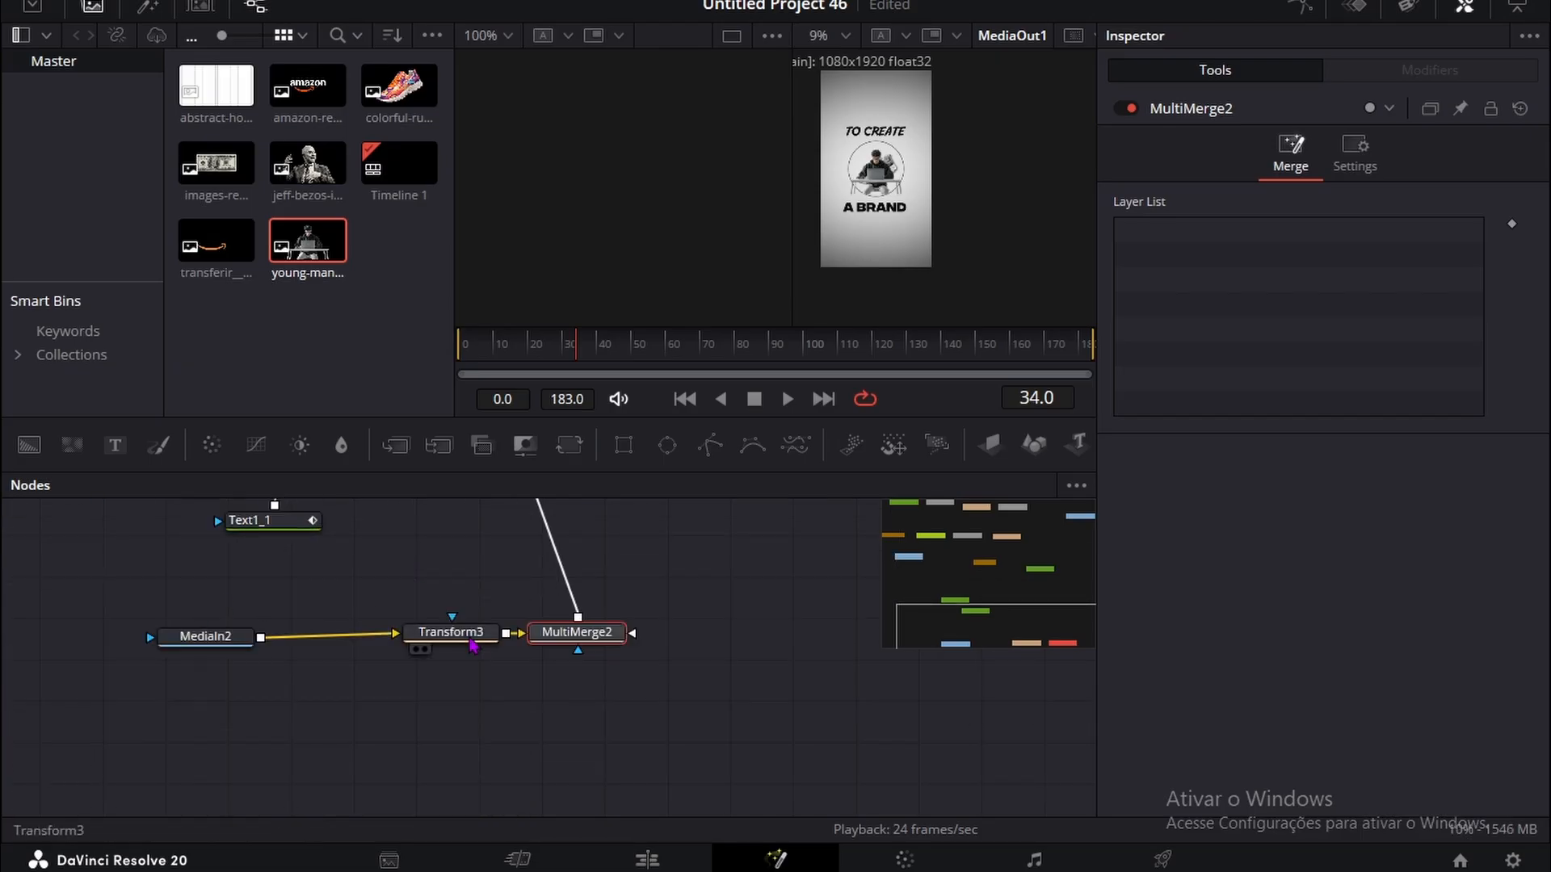
click(450, 632)
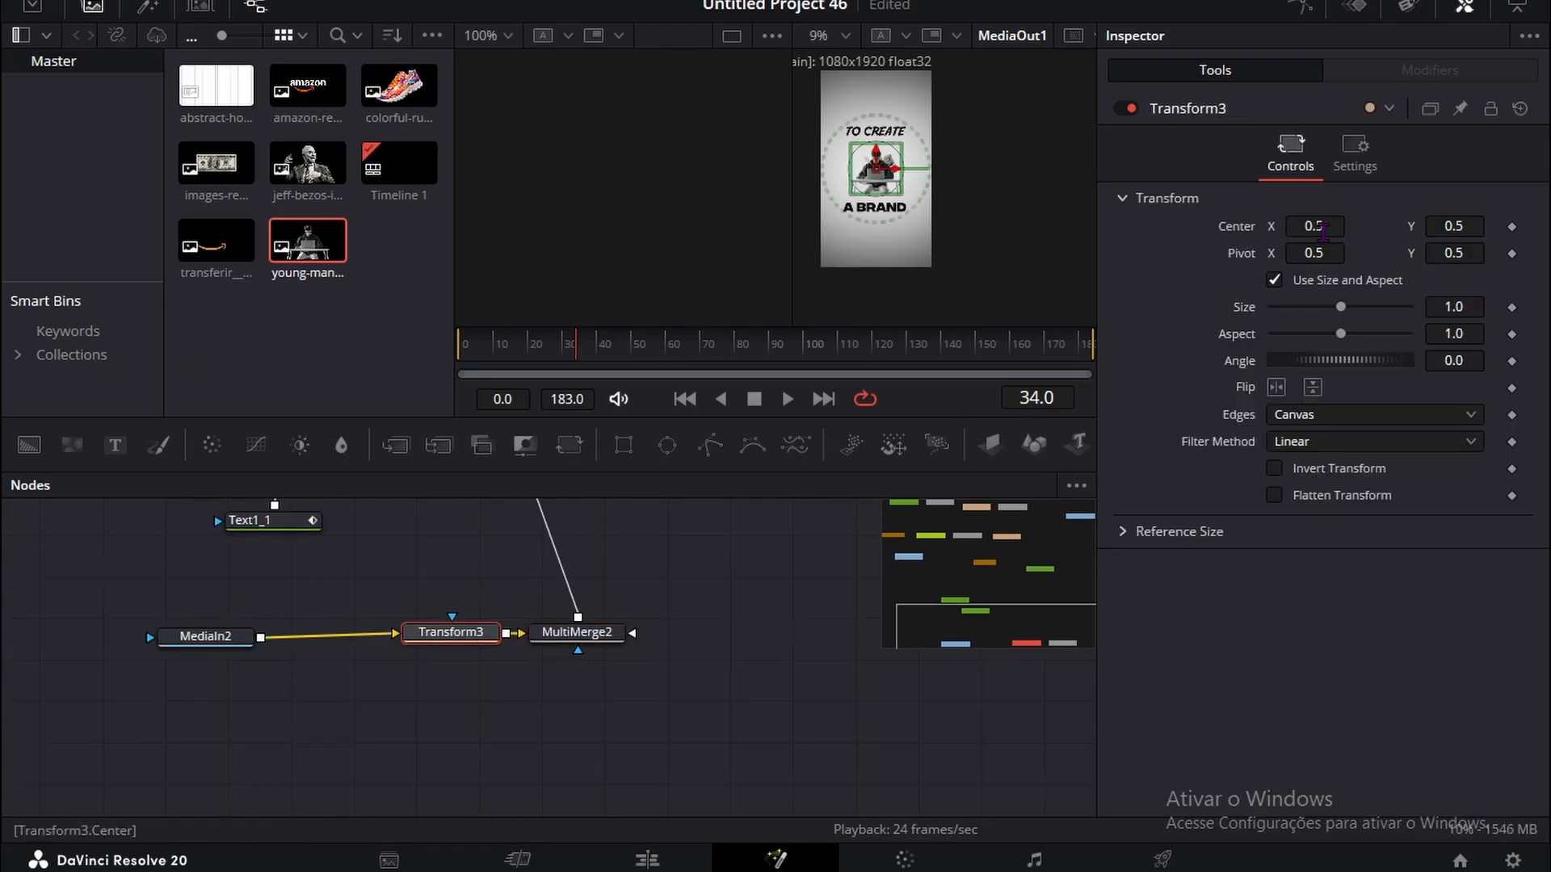
drag(1323, 232, 1415, 231)
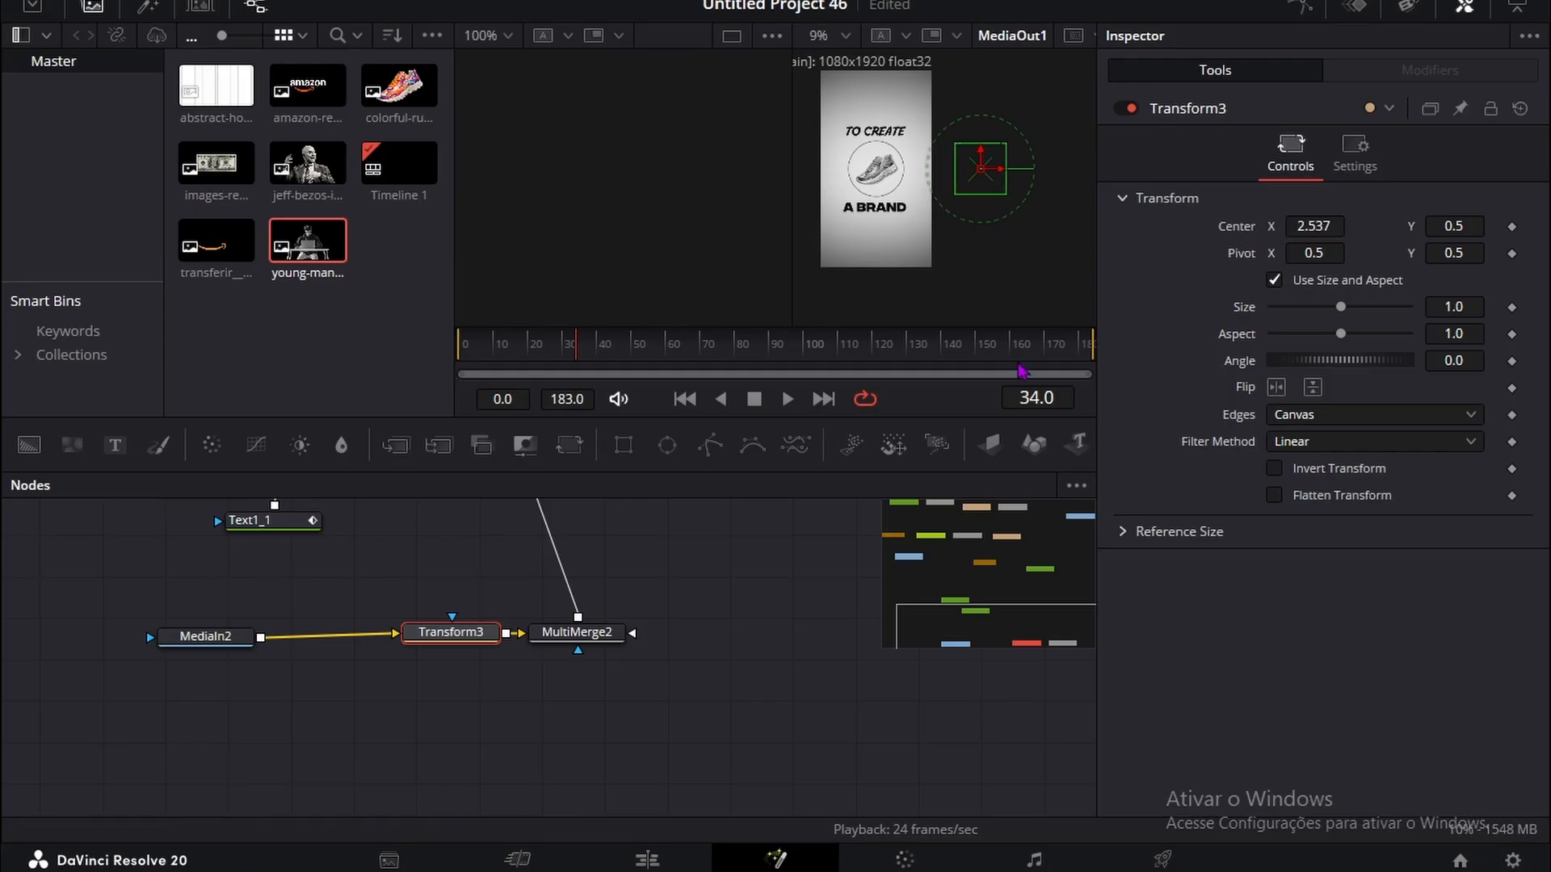
Step: Insert a Transform node between MultiMerge1 and MediaOut1, keeping it in line with the merge and moving MediaOut1 farther along
scroll(371, 751, up, 8)
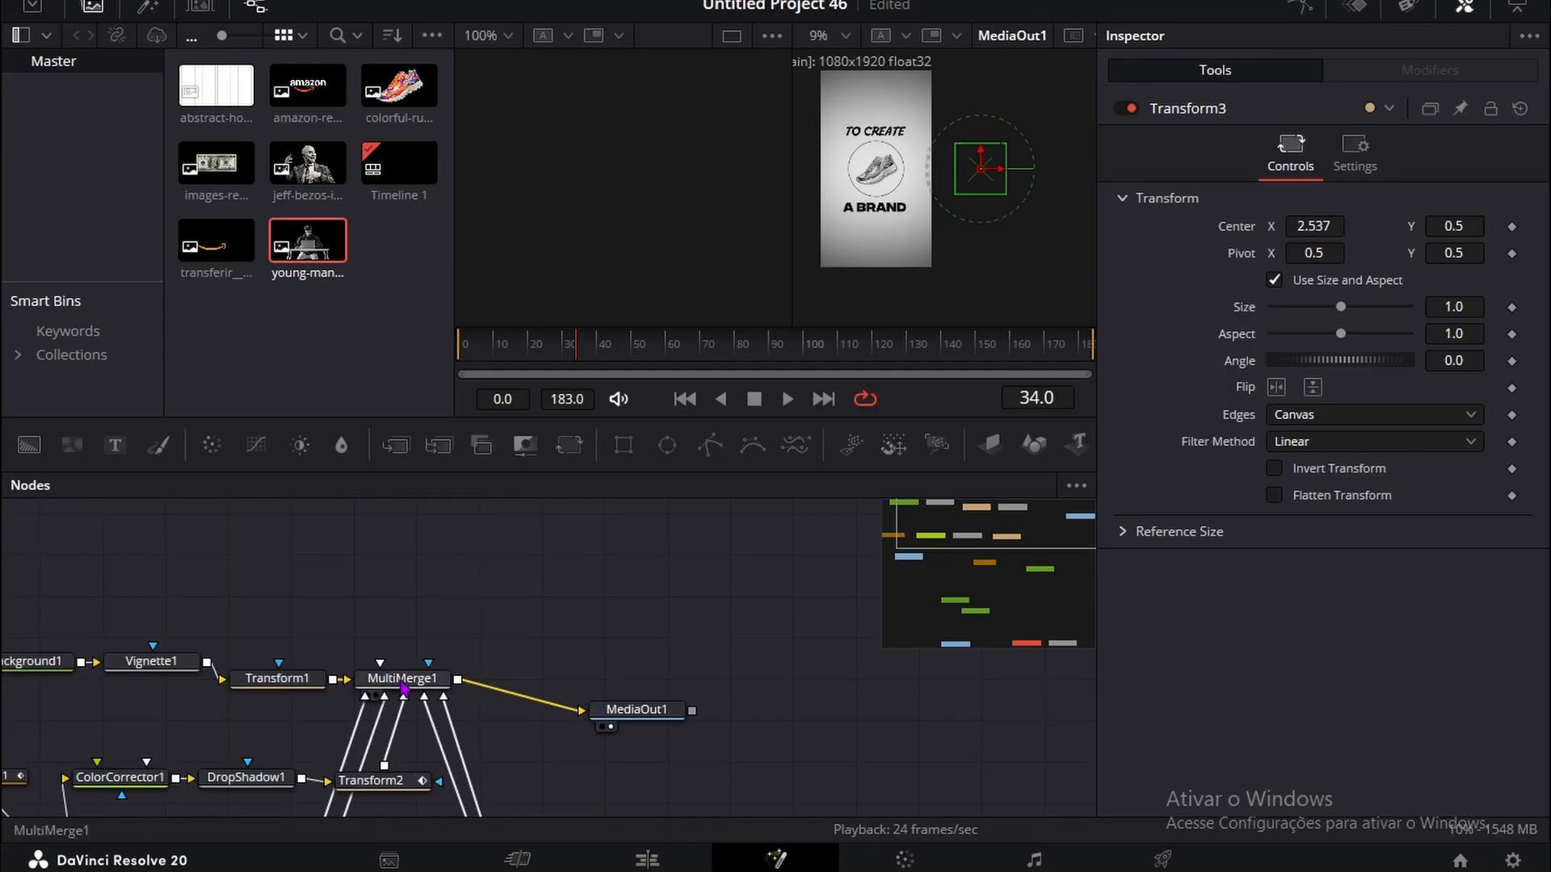
click(404, 683)
key(shift+space)
click(799, 604)
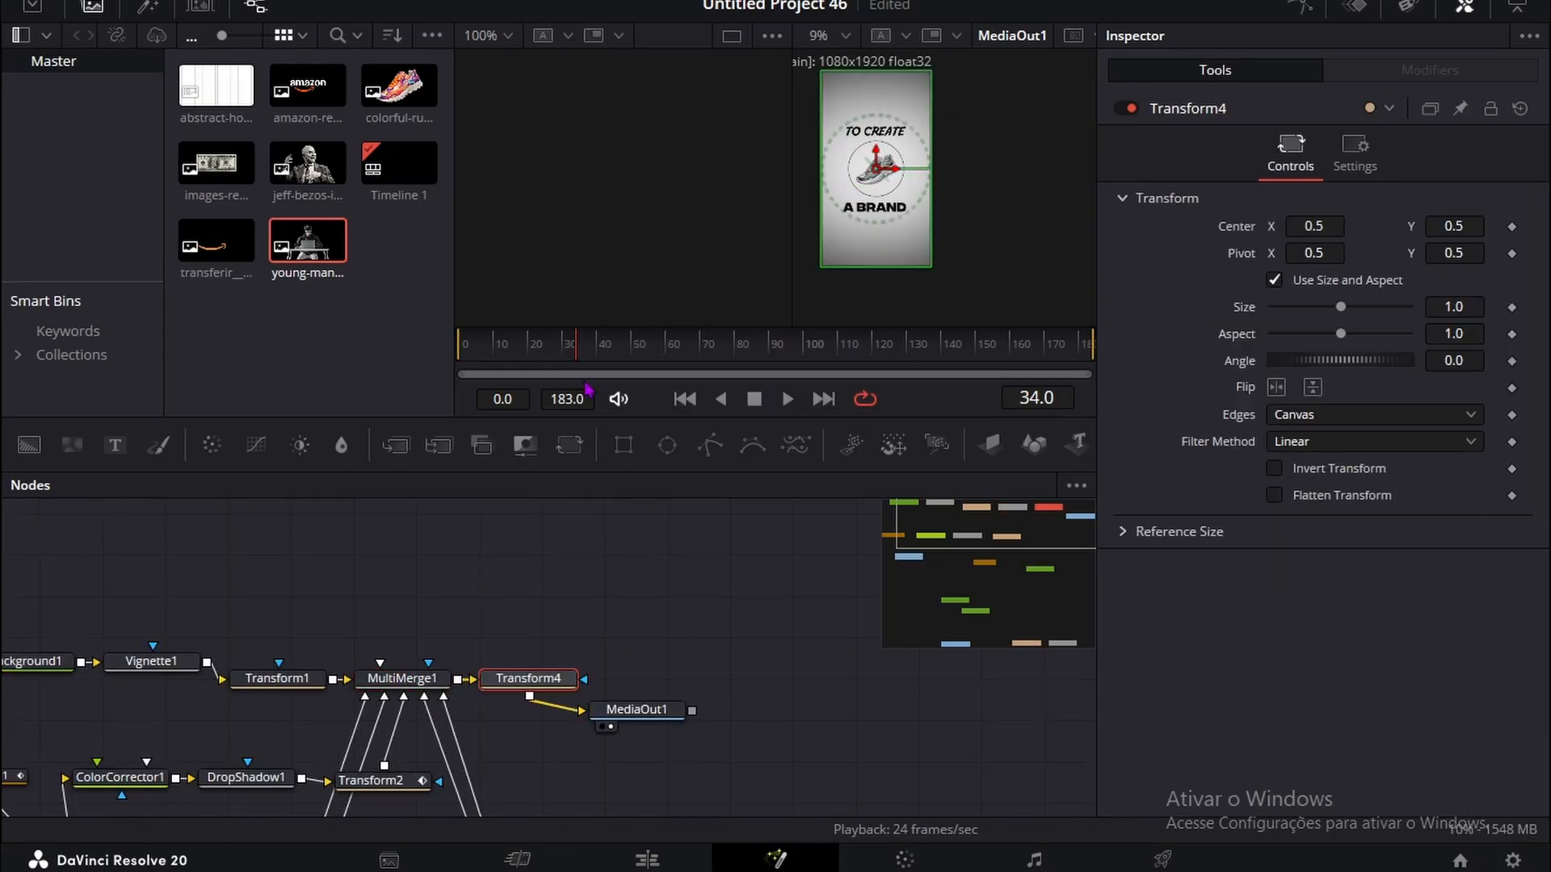
drag(617, 714, 758, 658)
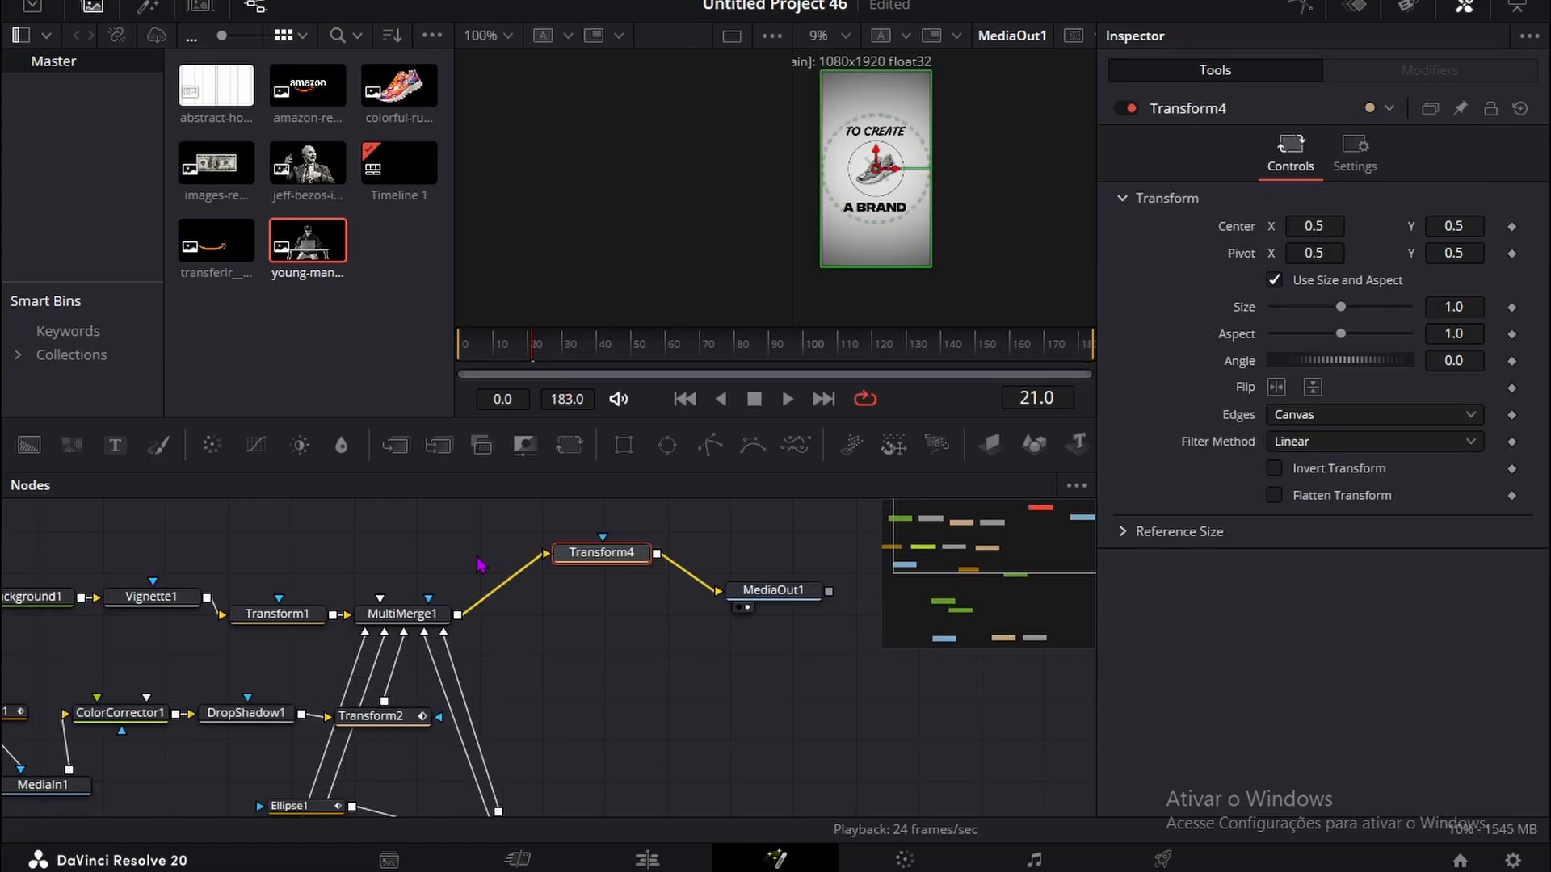
key(ctrl+z)
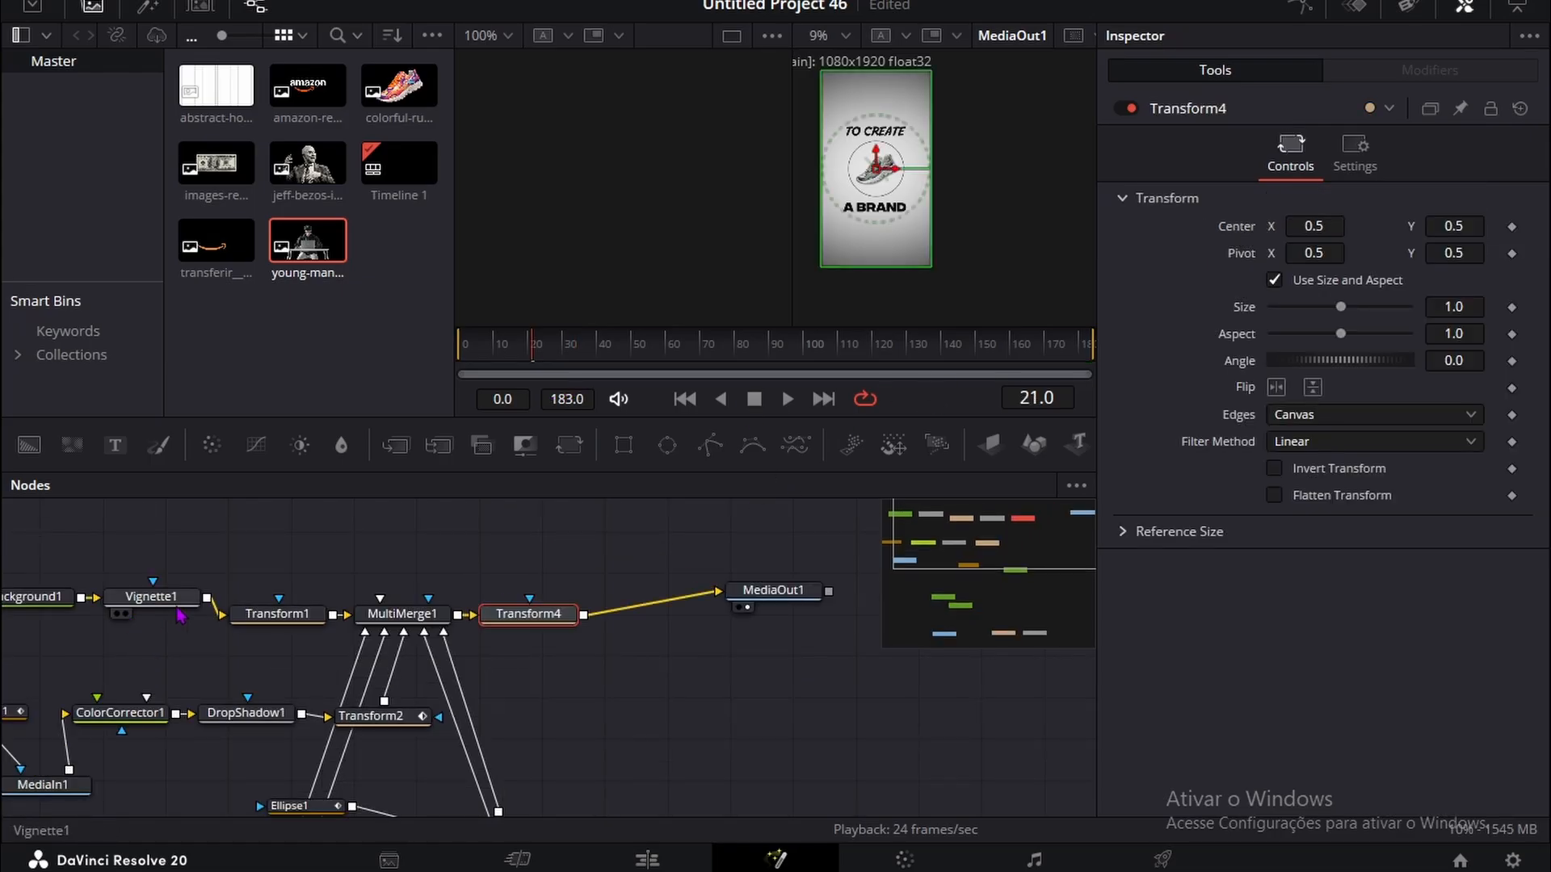
Step: Enlarge the background by setting Transform1's size to 5.0
click(265, 616)
drag(1449, 307, 1542, 306)
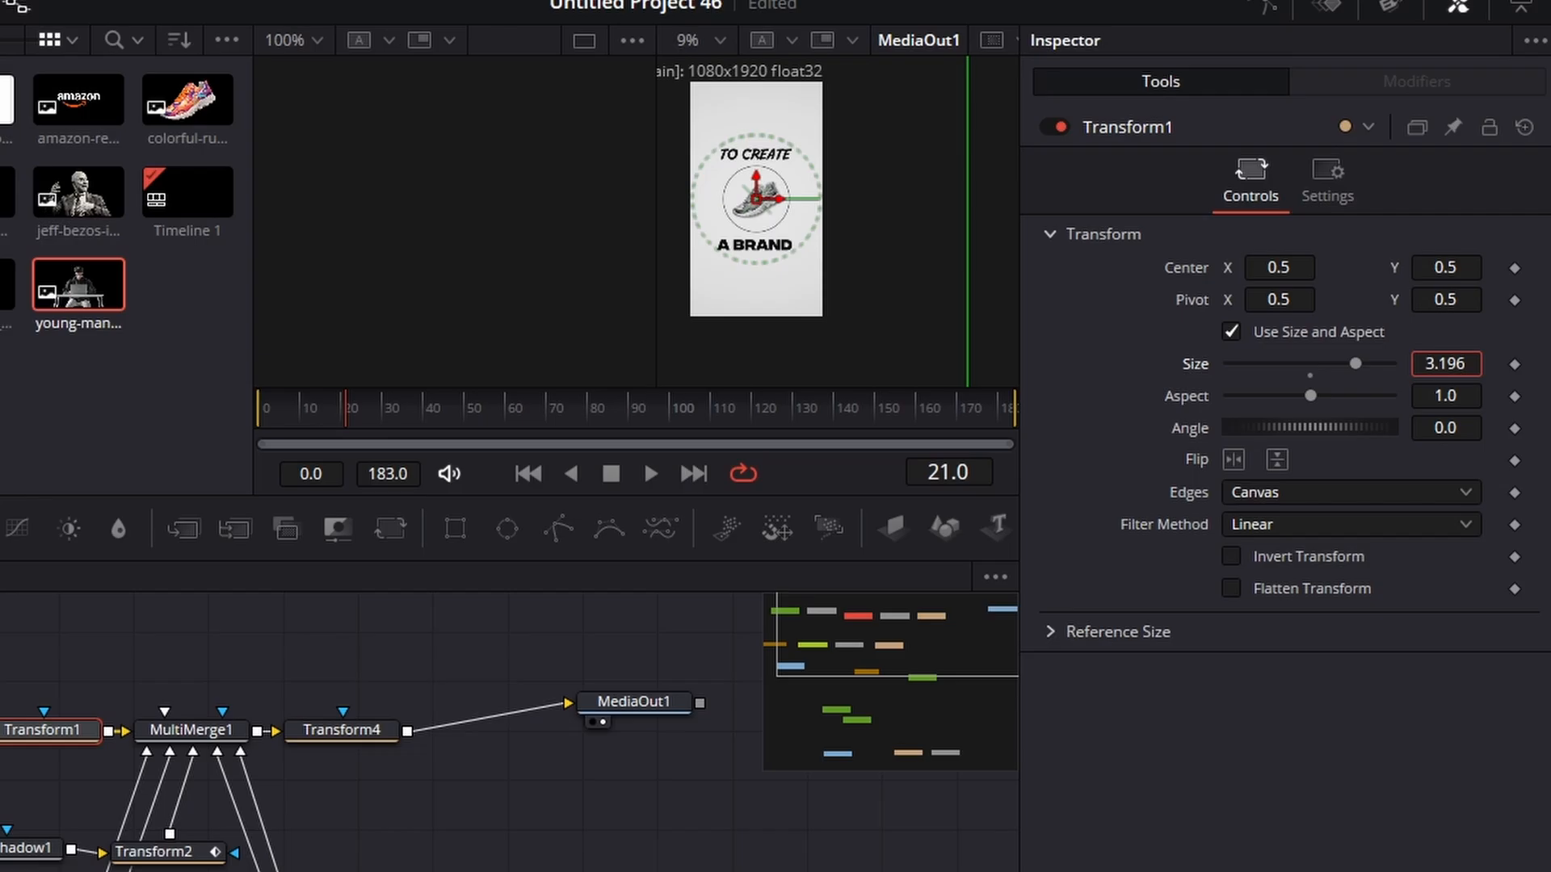
drag(1444, 364, 1520, 363)
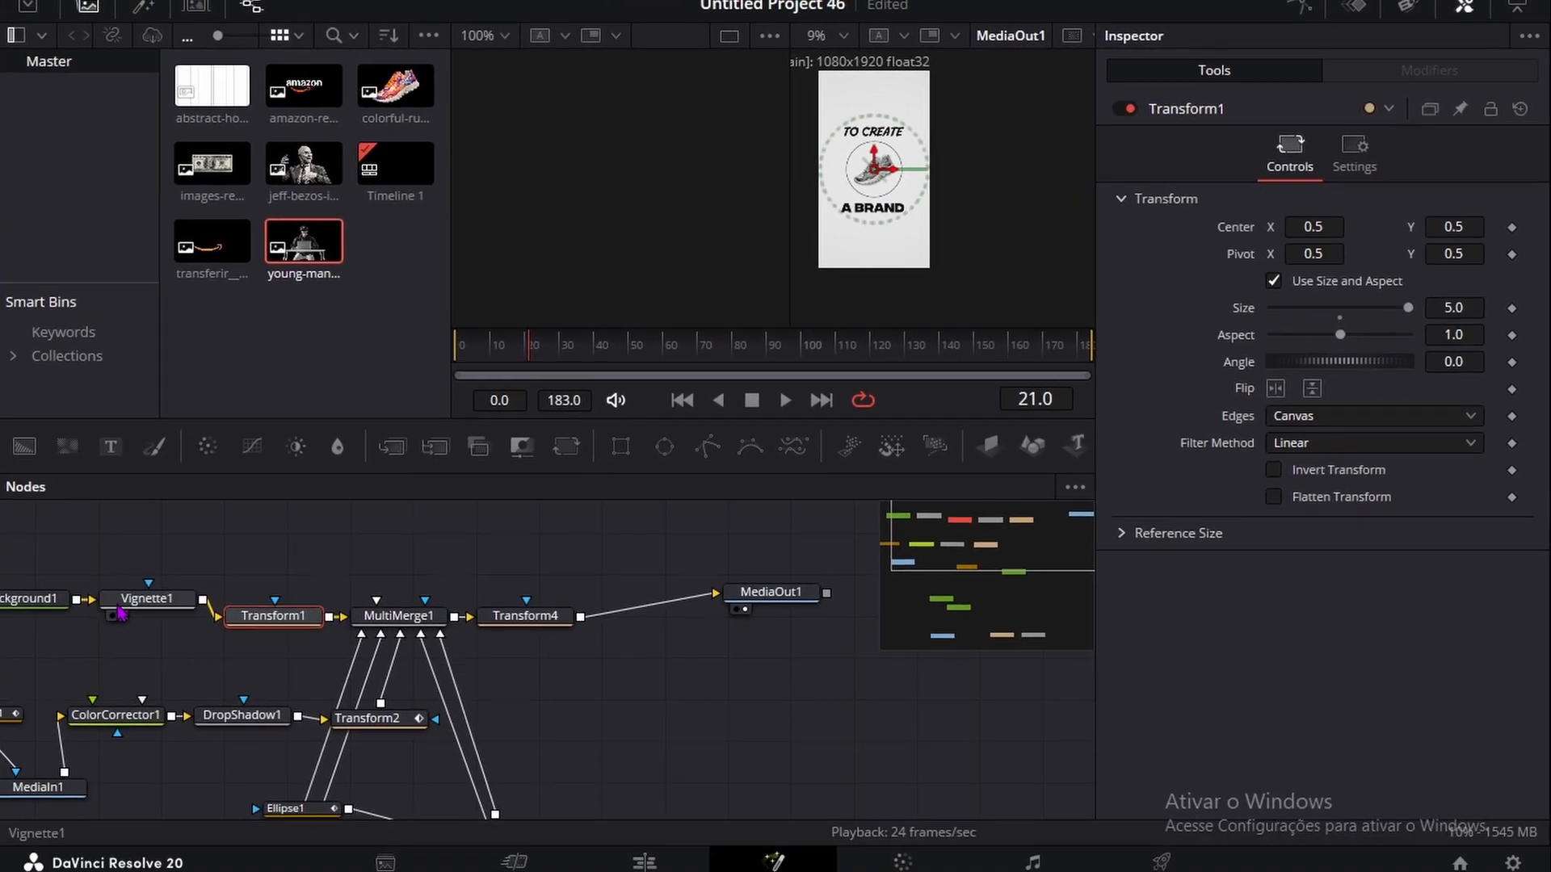
Step: Reduce Vignette1's size to 0.125
click(151, 596)
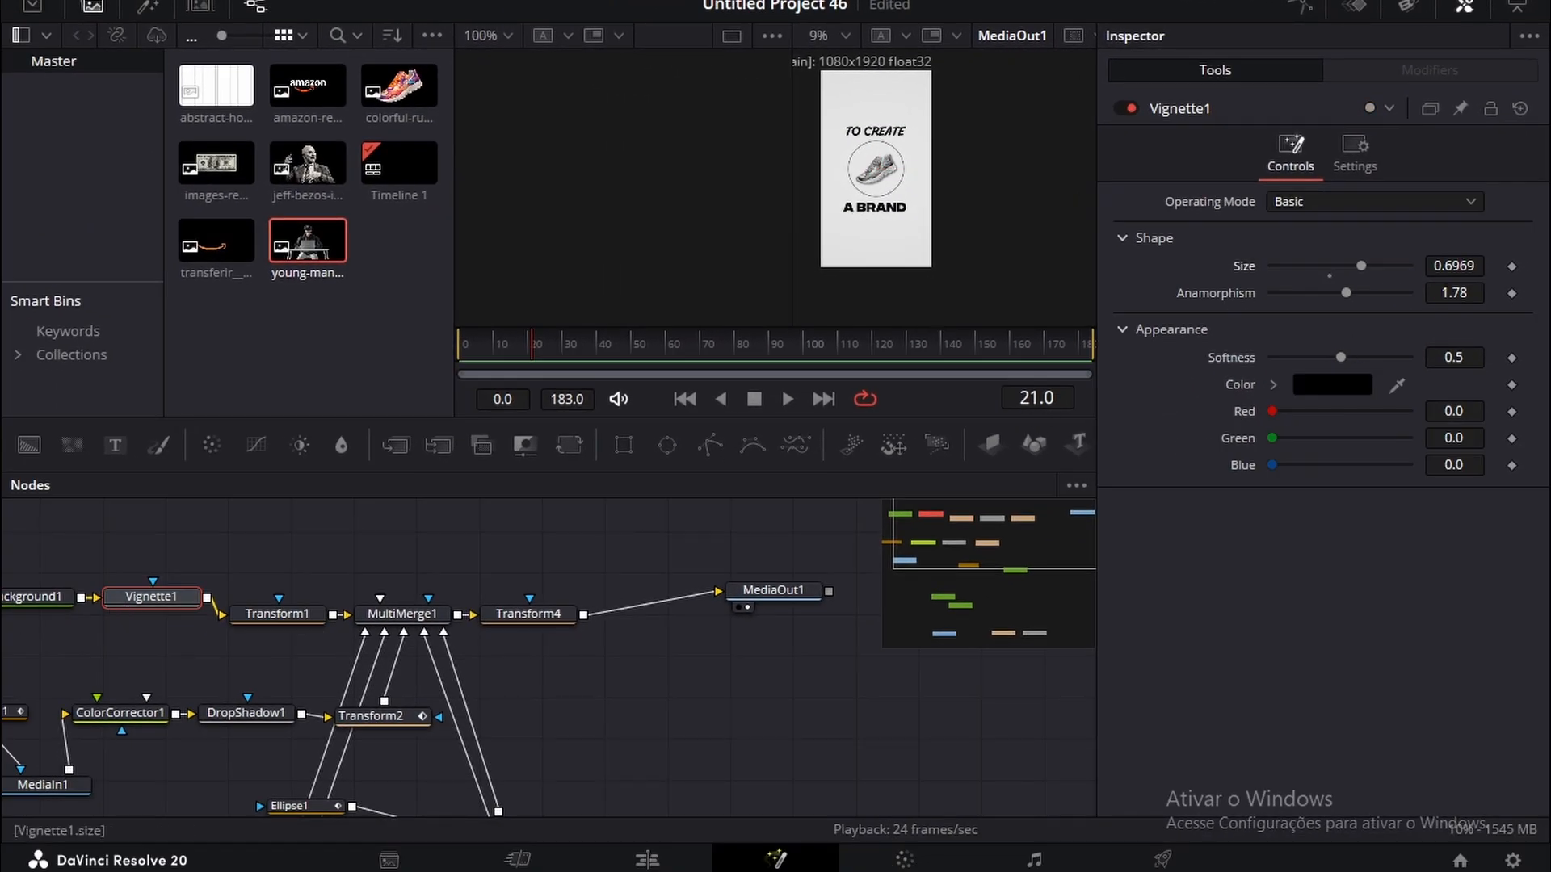
drag(1361, 265, 1364, 266)
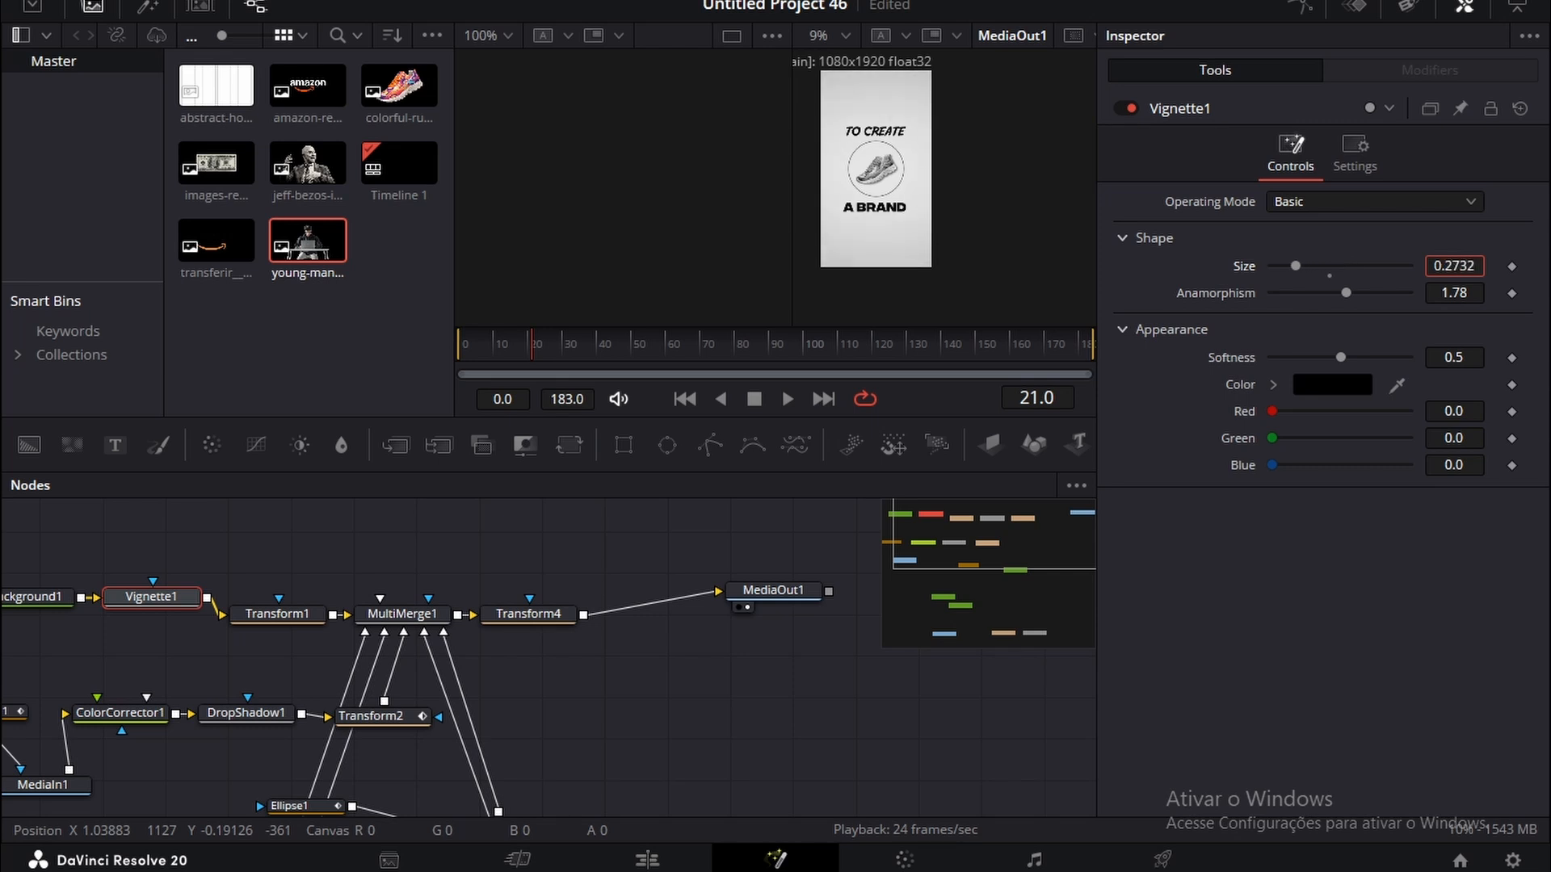
drag(1296, 265, 1272, 266)
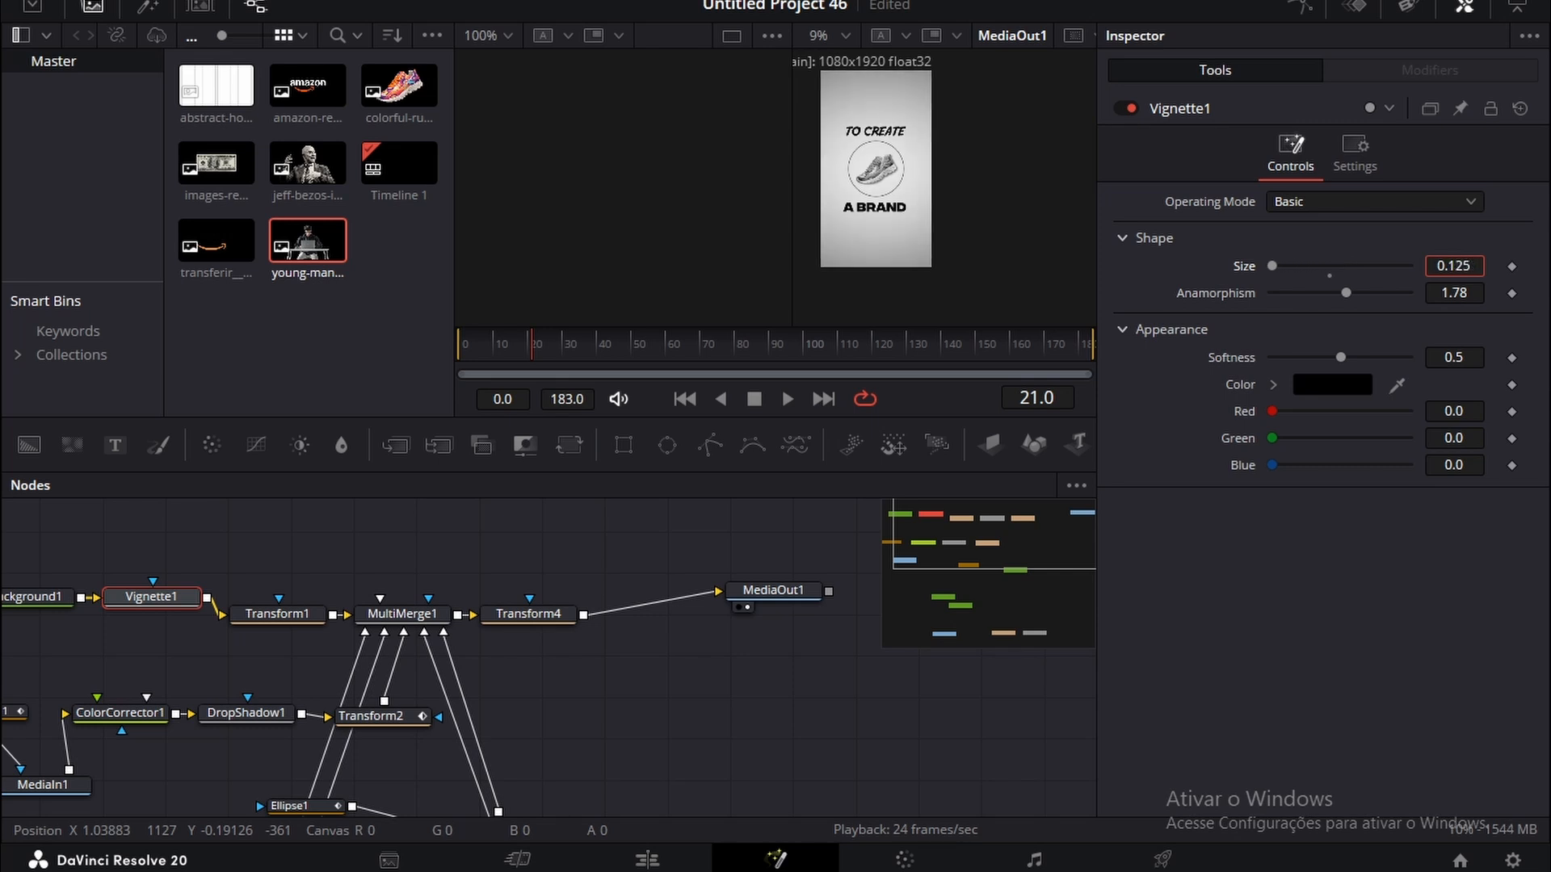
drag(1454, 265, 1450, 265)
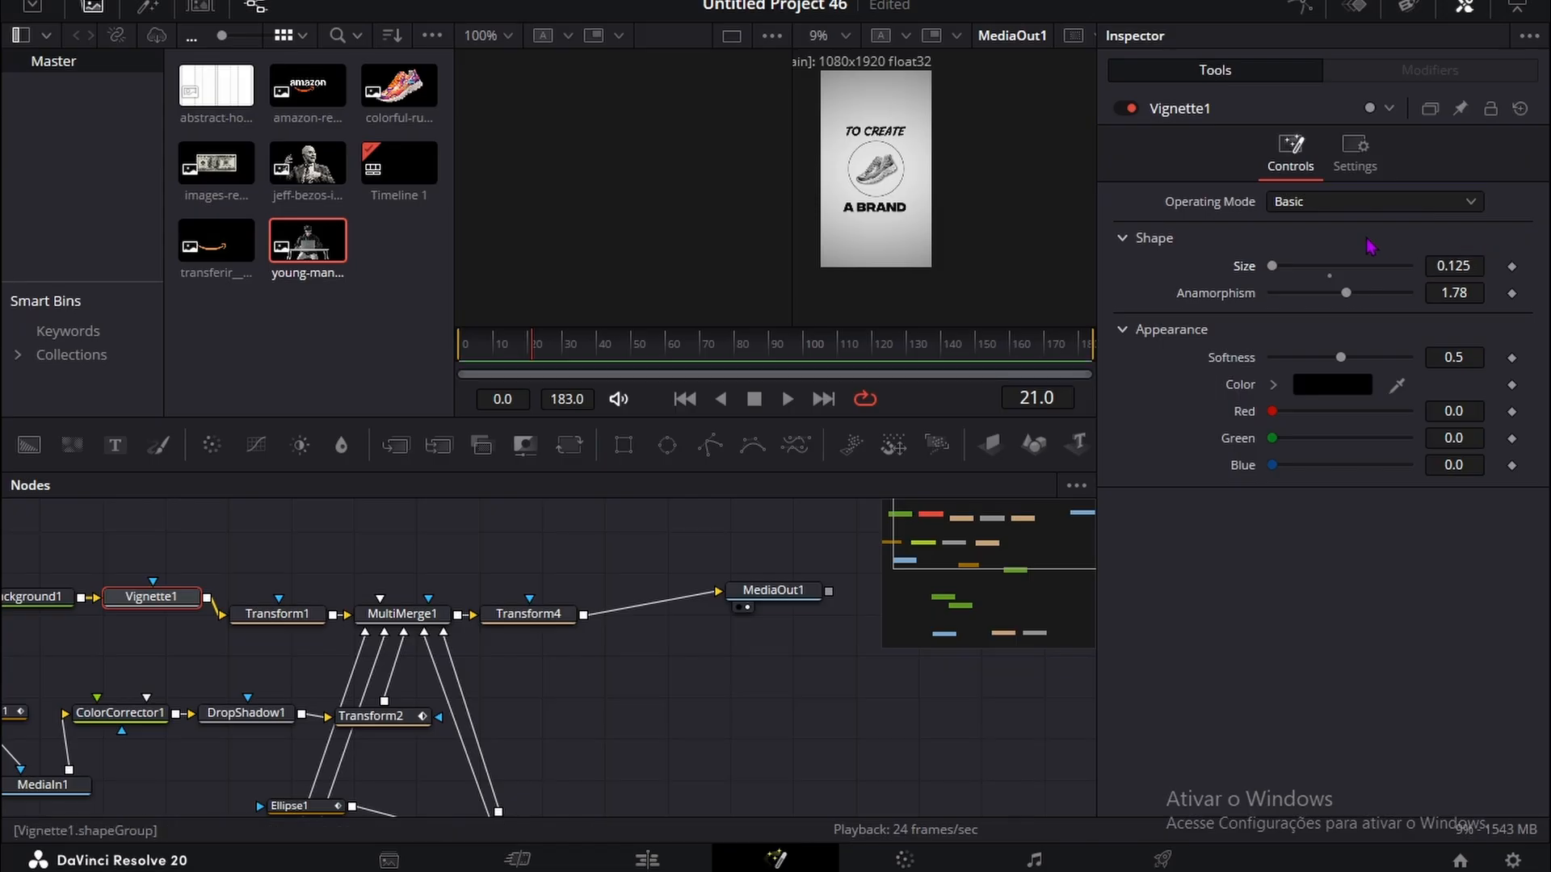
drag(1271, 293, 1115, 369)
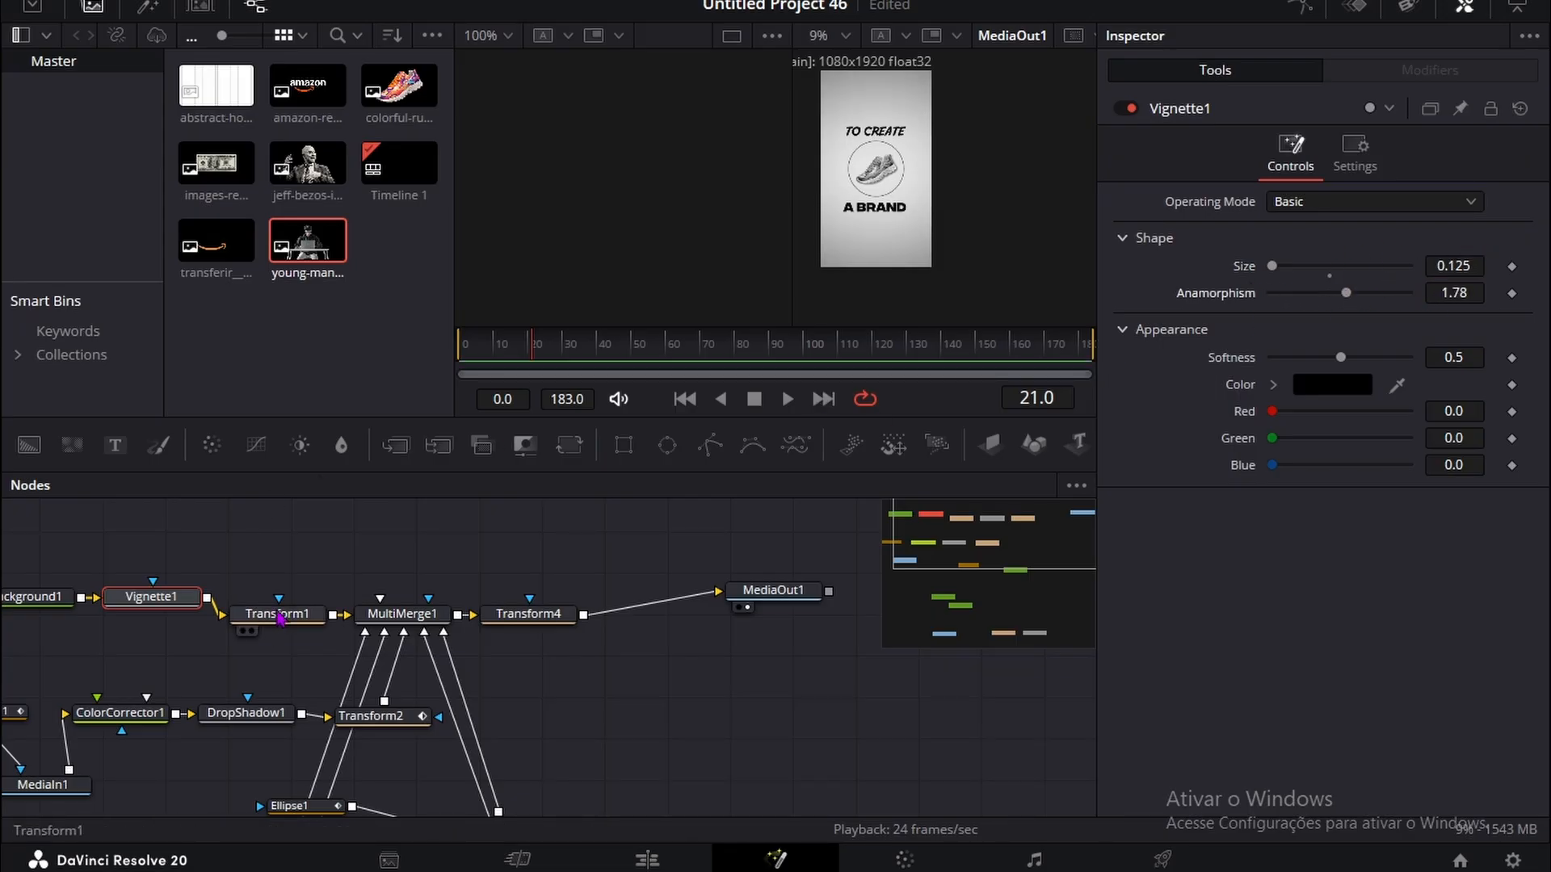
Step: Delete Vignette1 ahead of Transform1, then add a new Vignette node after Transform1 and adjust its size
key(Delete)
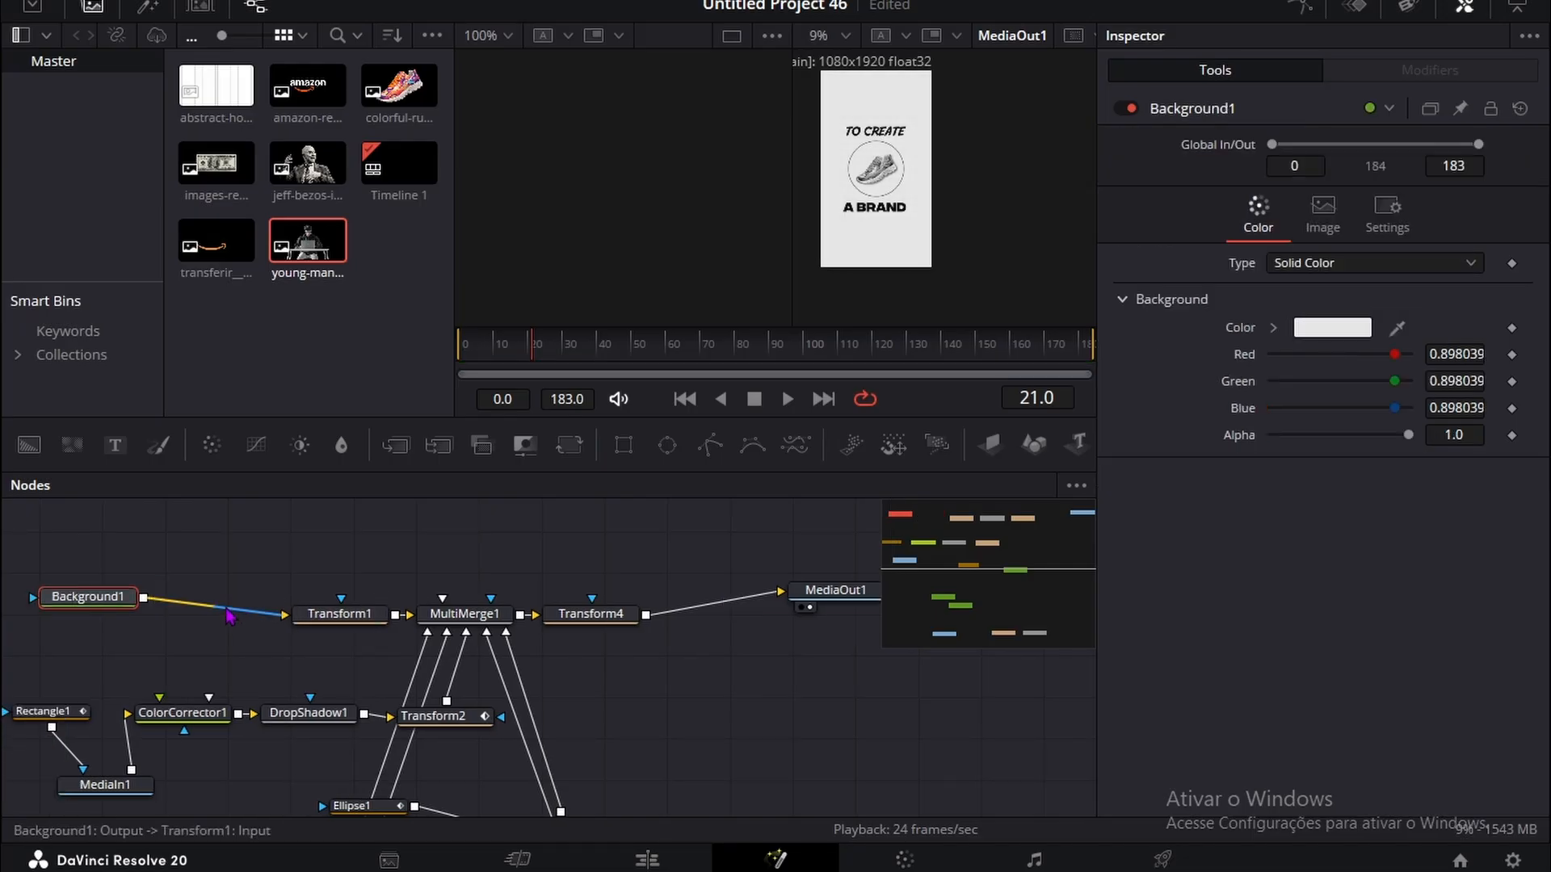
drag(377, 618, 297, 620)
key(shift+space)
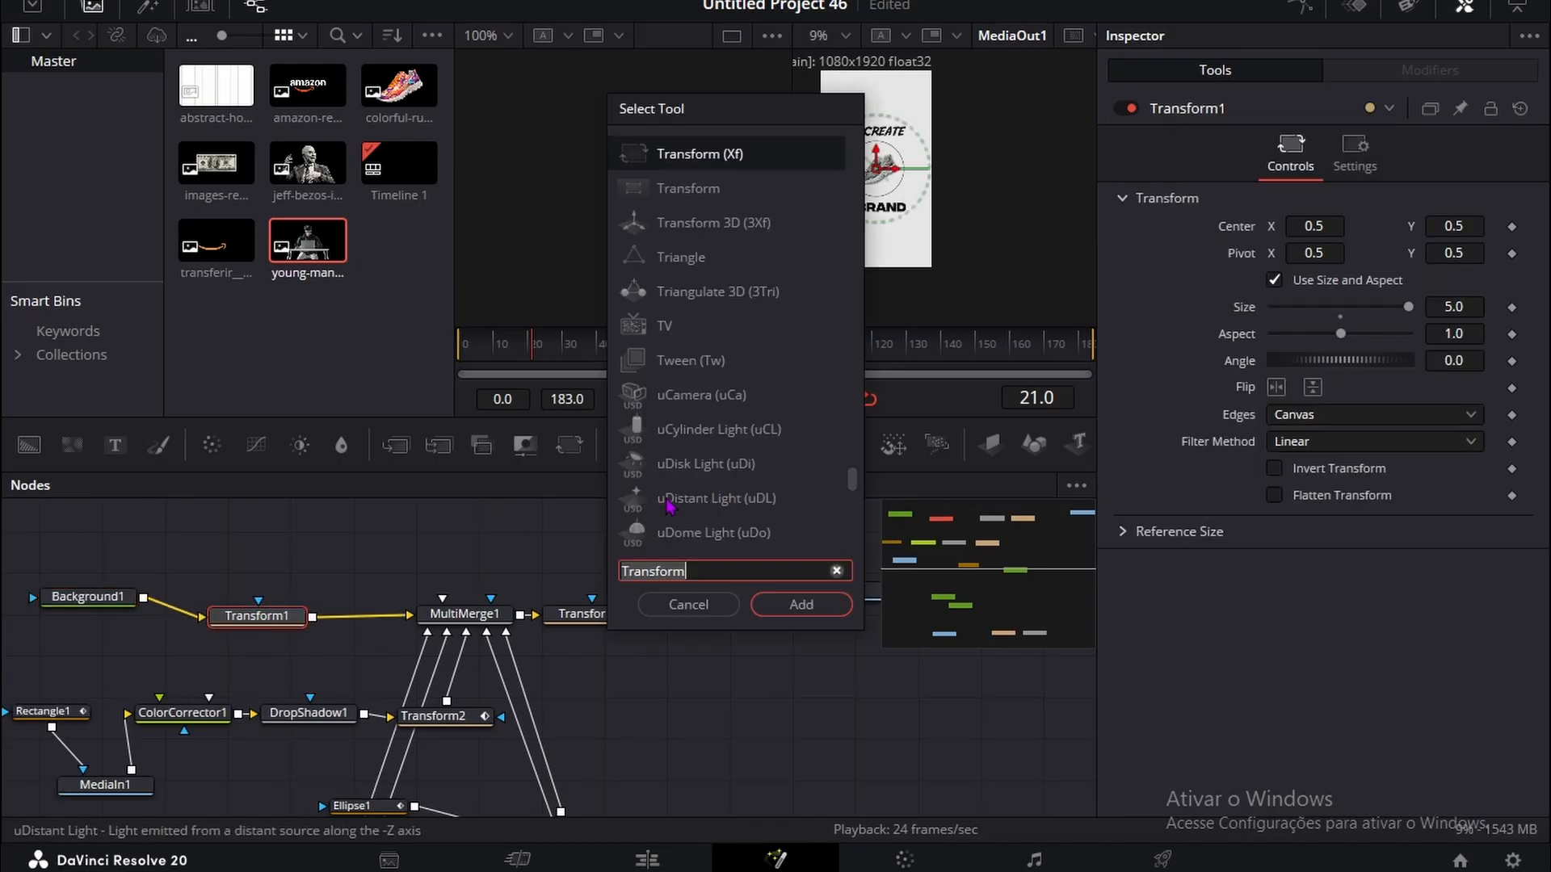
text(vignette)
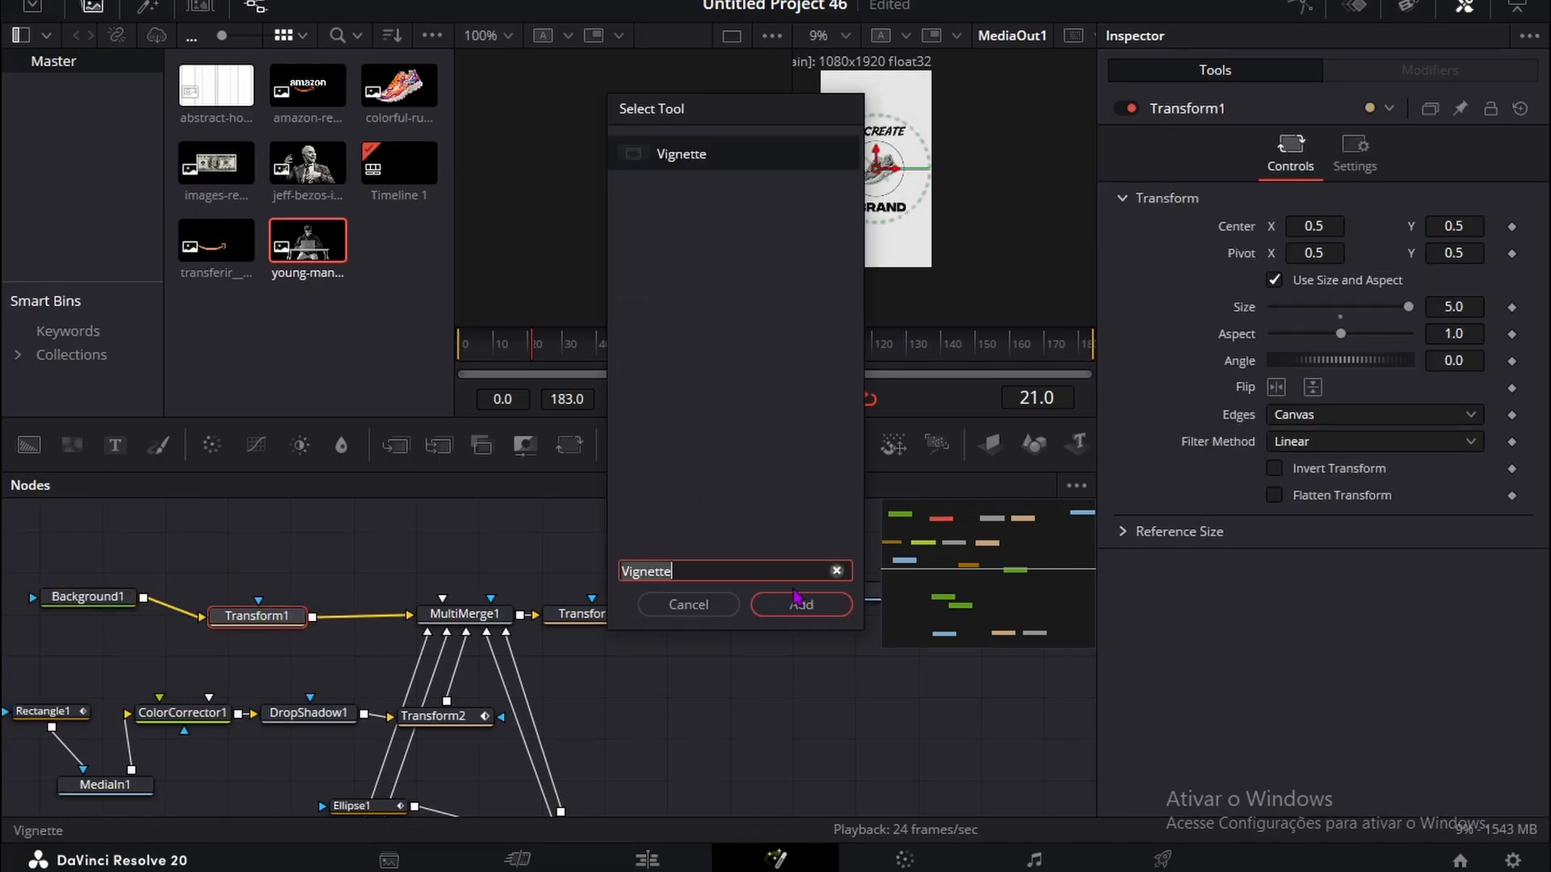
click(801, 605)
drag(1329, 265, 1367, 266)
Step: Keyframe Transform4's center X from 0.5 at about frame 30 to -0.408 at frame 48
click(638, 620)
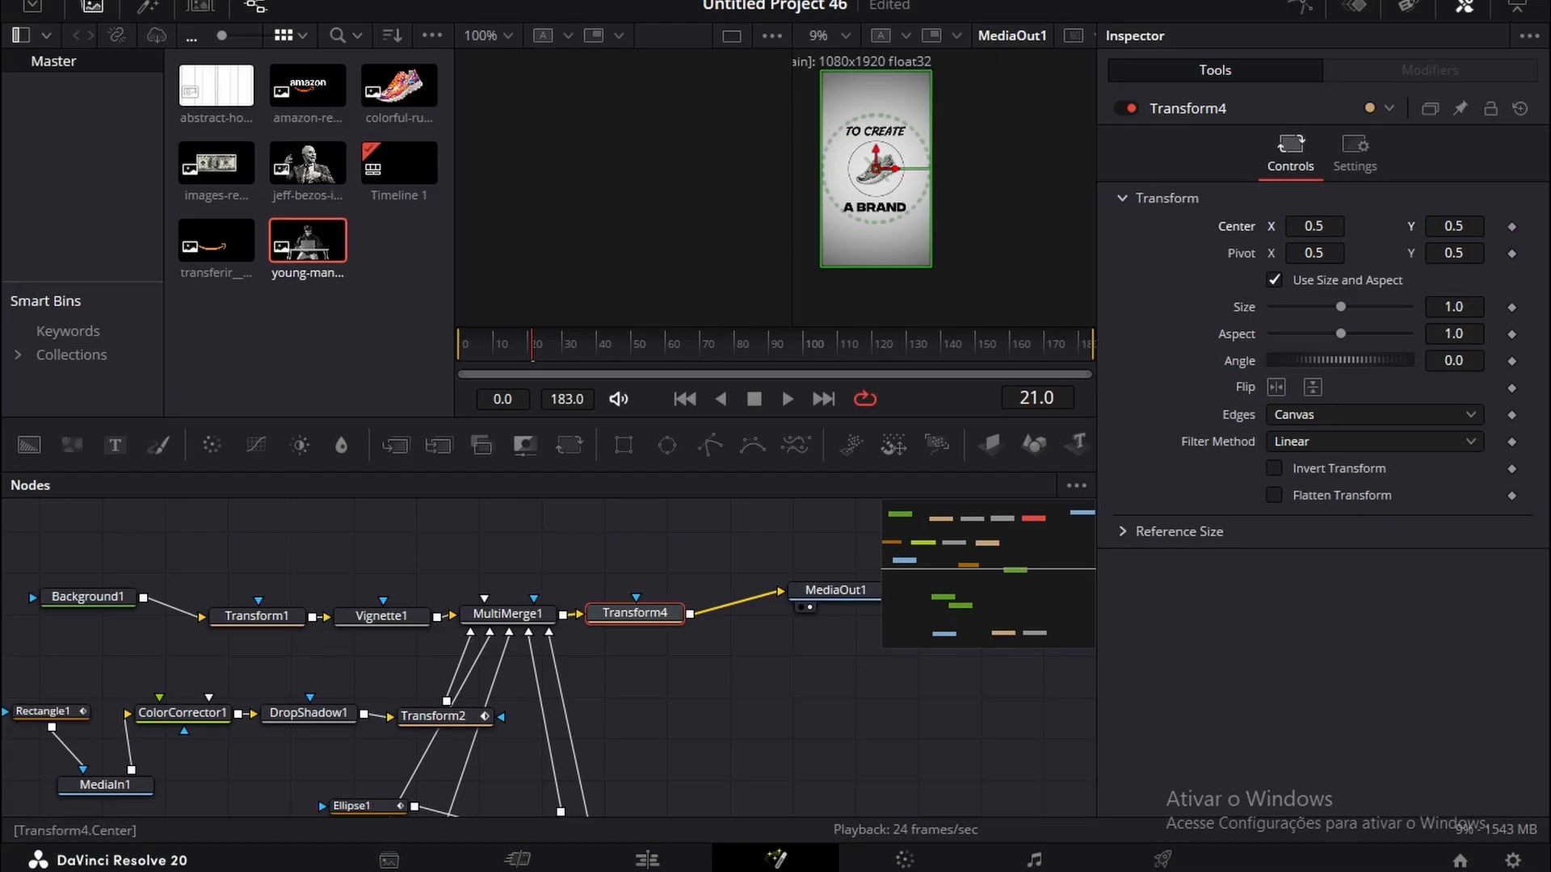
drag(511, 363, 625, 360)
Step: Delete the Vignette node between Transform1 and MultiMerge1
click(257, 615)
click(382, 616)
key(Delete)
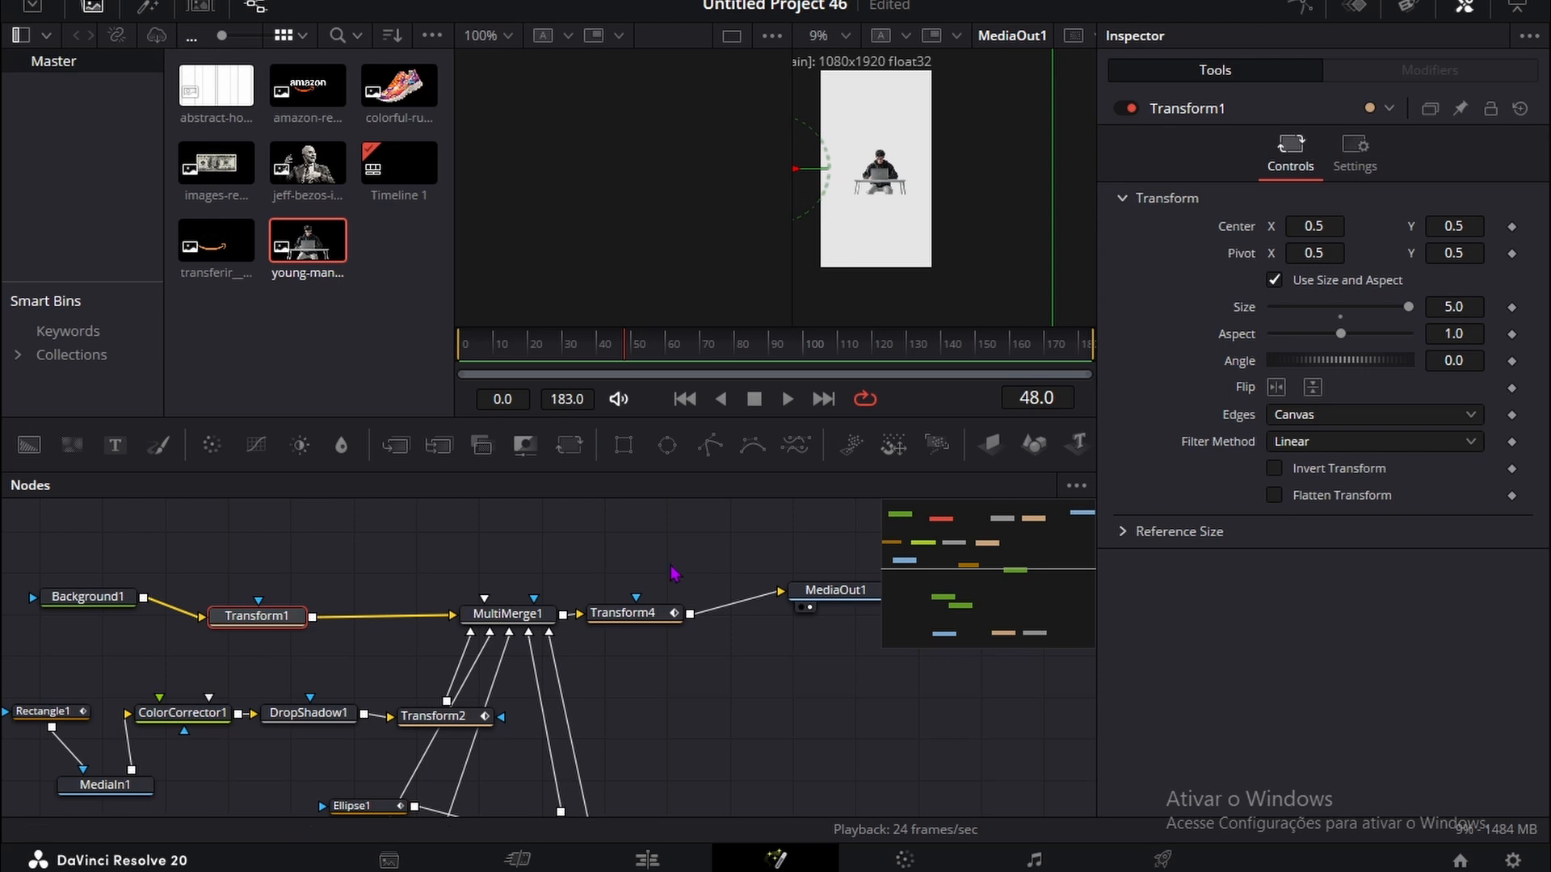
Step: Set Transform3's size to 2.171 and its center Y to -0.019 for the young man image
click(638, 612)
scroll(646, 638, down, 5)
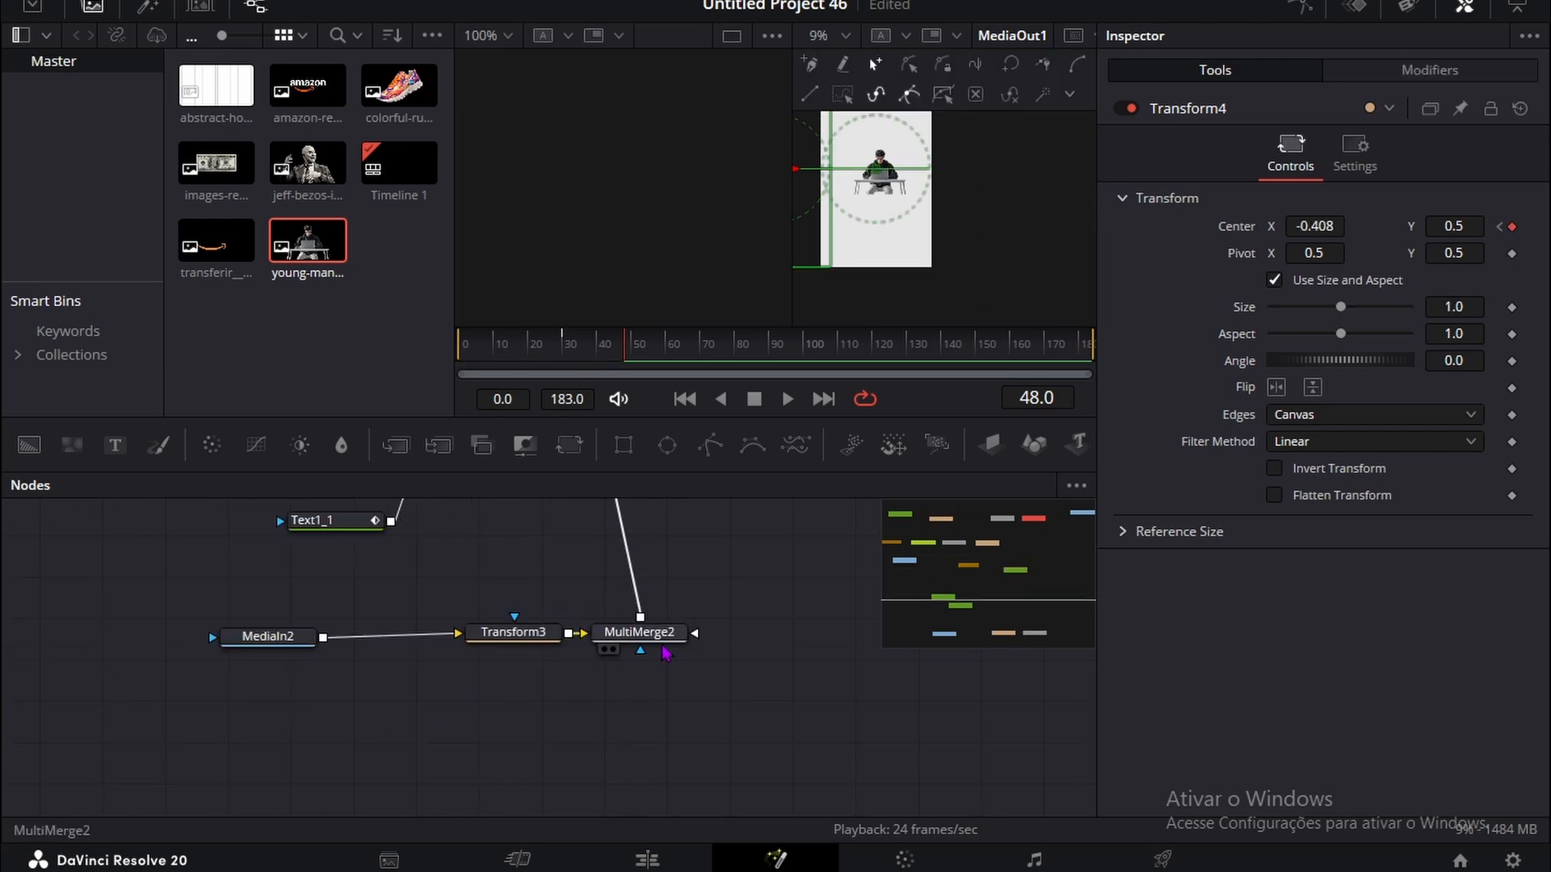
click(532, 635)
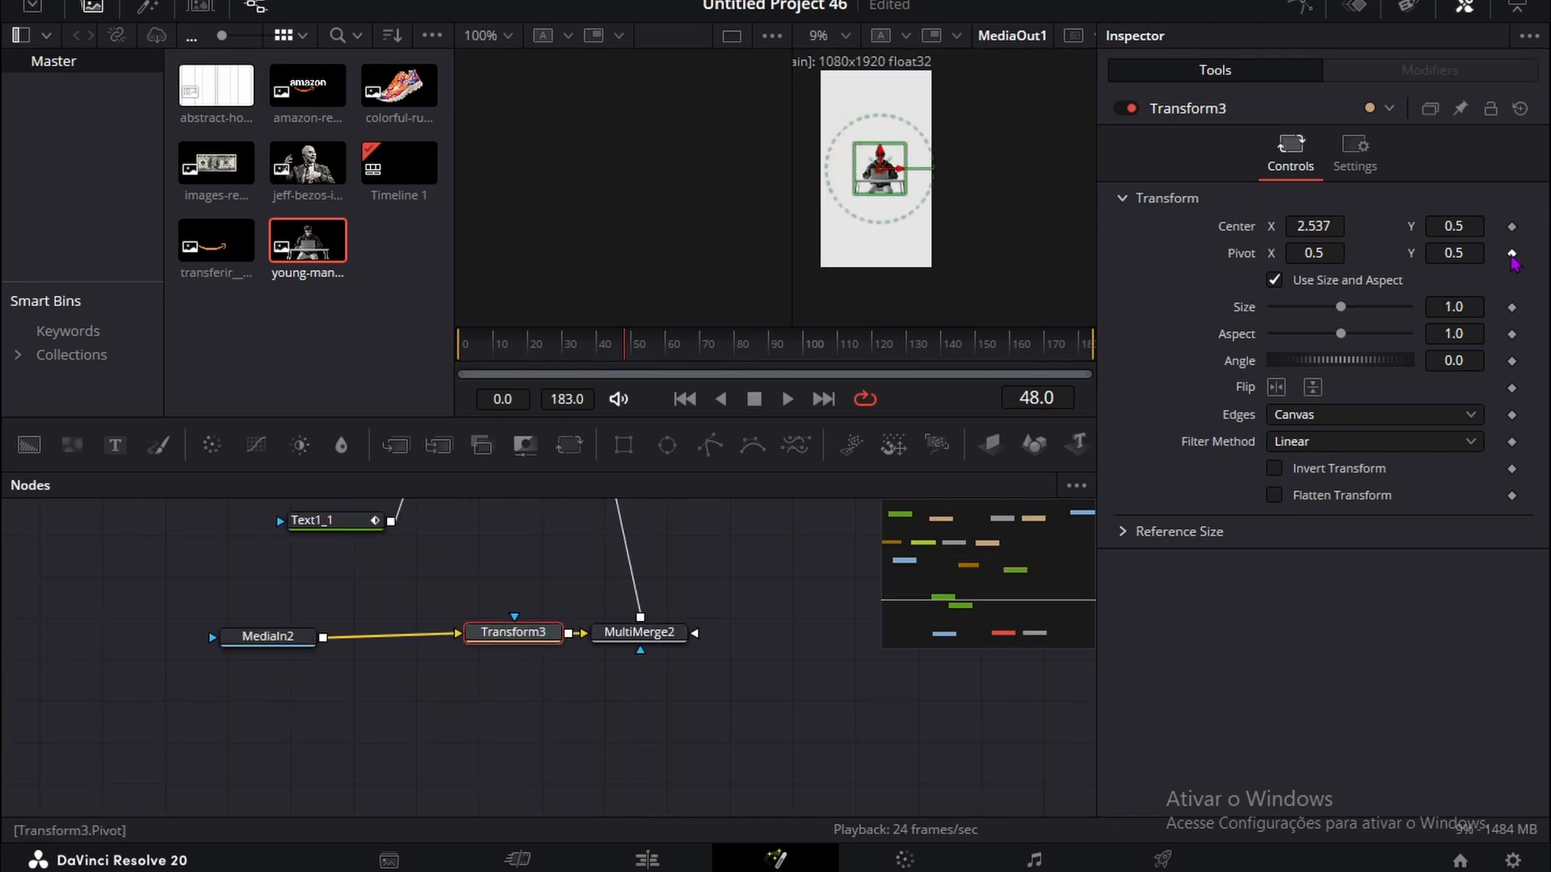
drag(1465, 306, 1520, 308)
drag(1438, 234, 1412, 234)
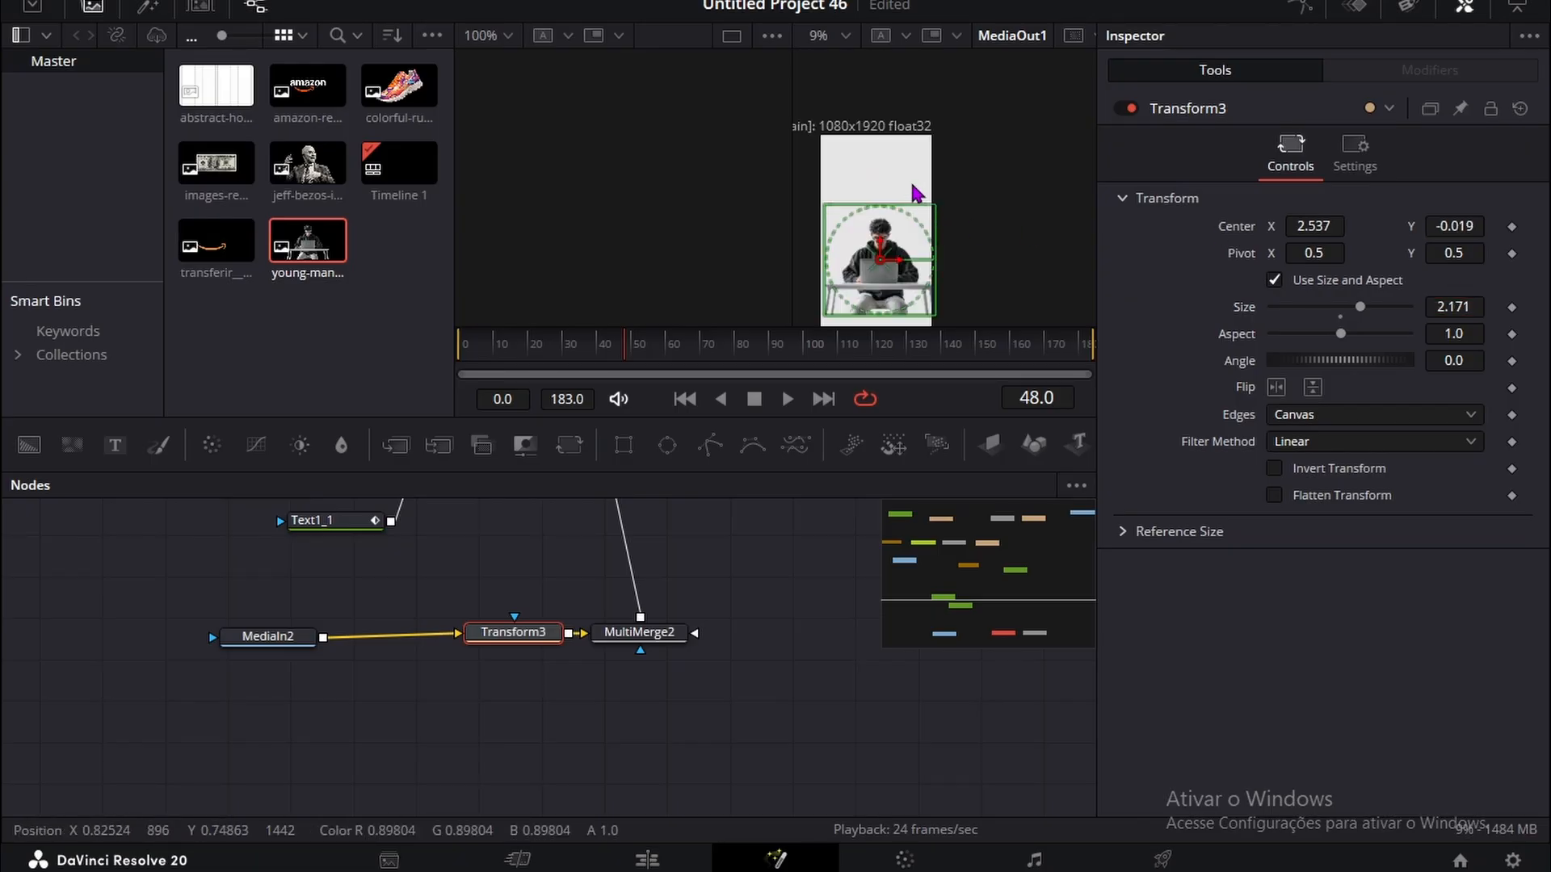
Step: Hide the media pool and enlarge the young man image by setting Transform3's size to 3.229
scroll(921, 187, up, 2)
click(87, 10)
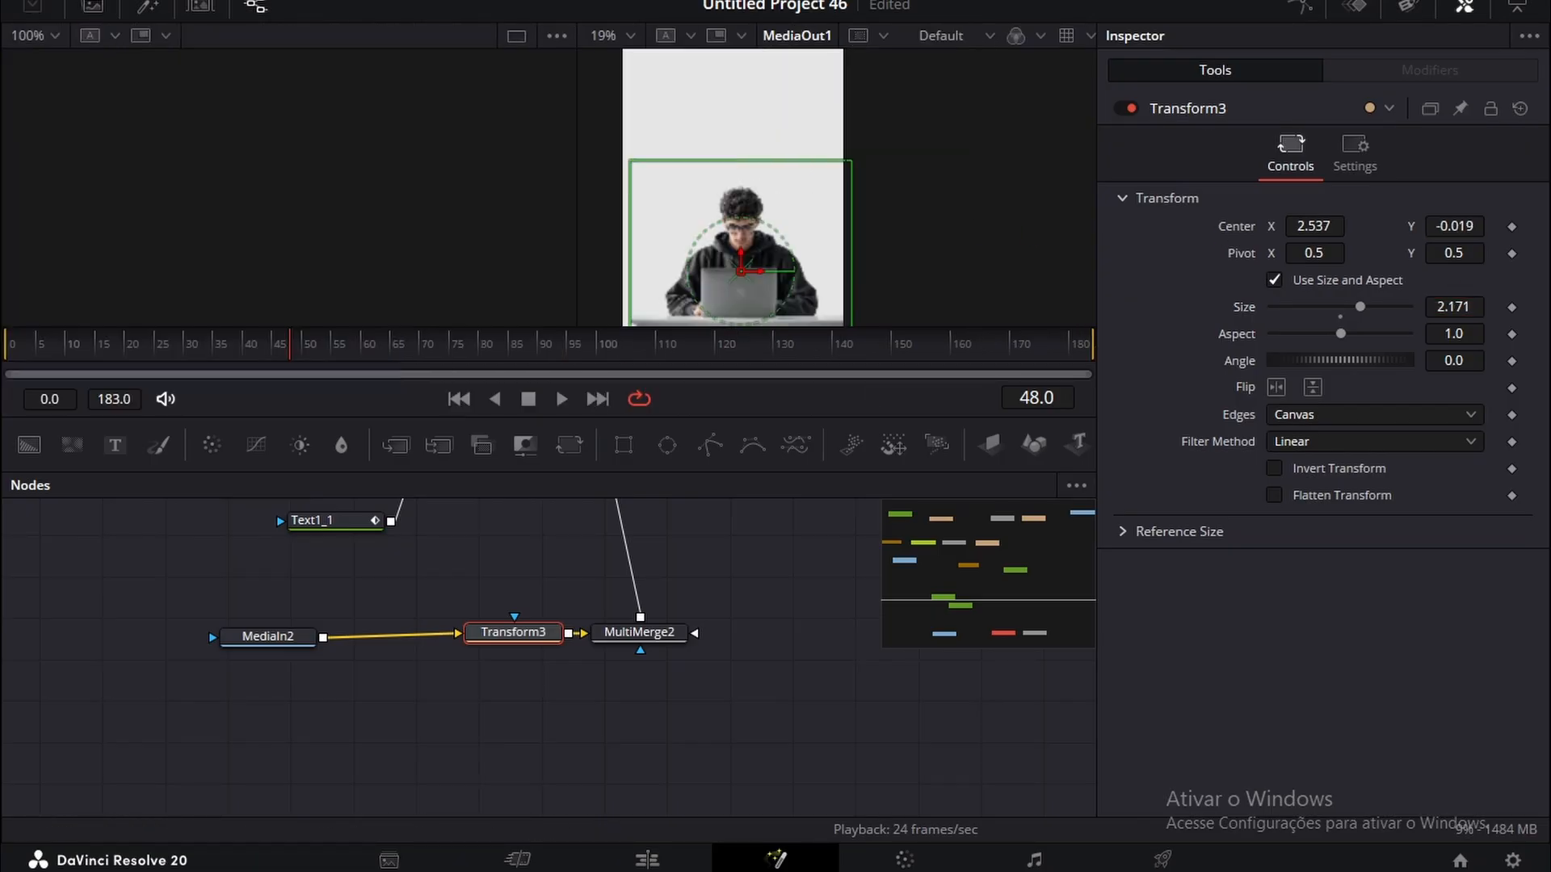
click(513, 1)
mouse_move(834, 40)
click(882, 43)
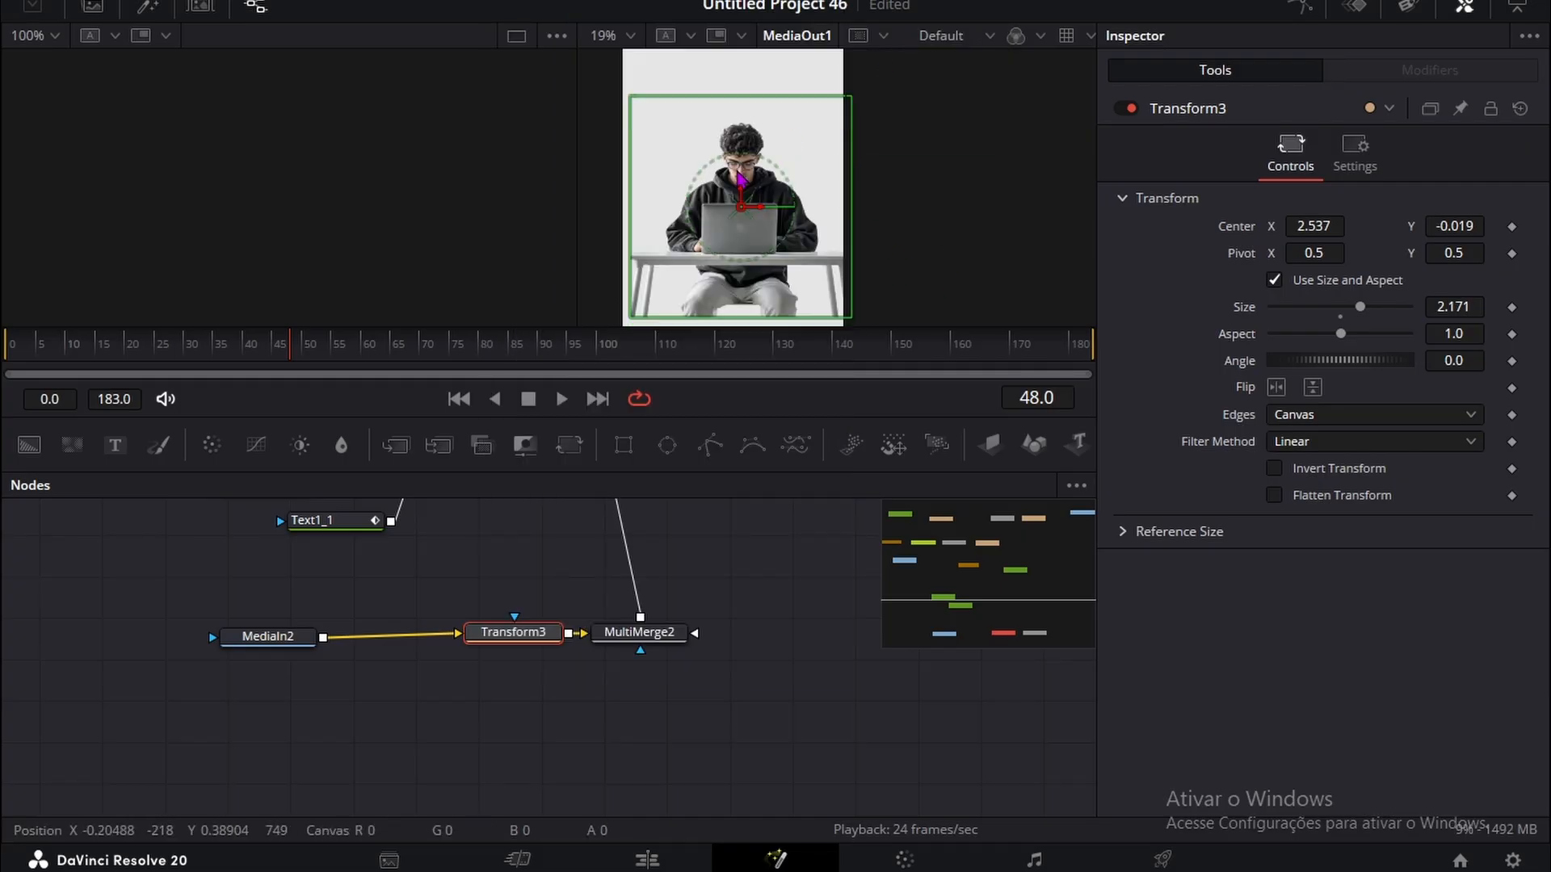
drag(788, 115, 811, 100)
scroll(812, 98, up, 2)
scroll(815, 109, down, 3)
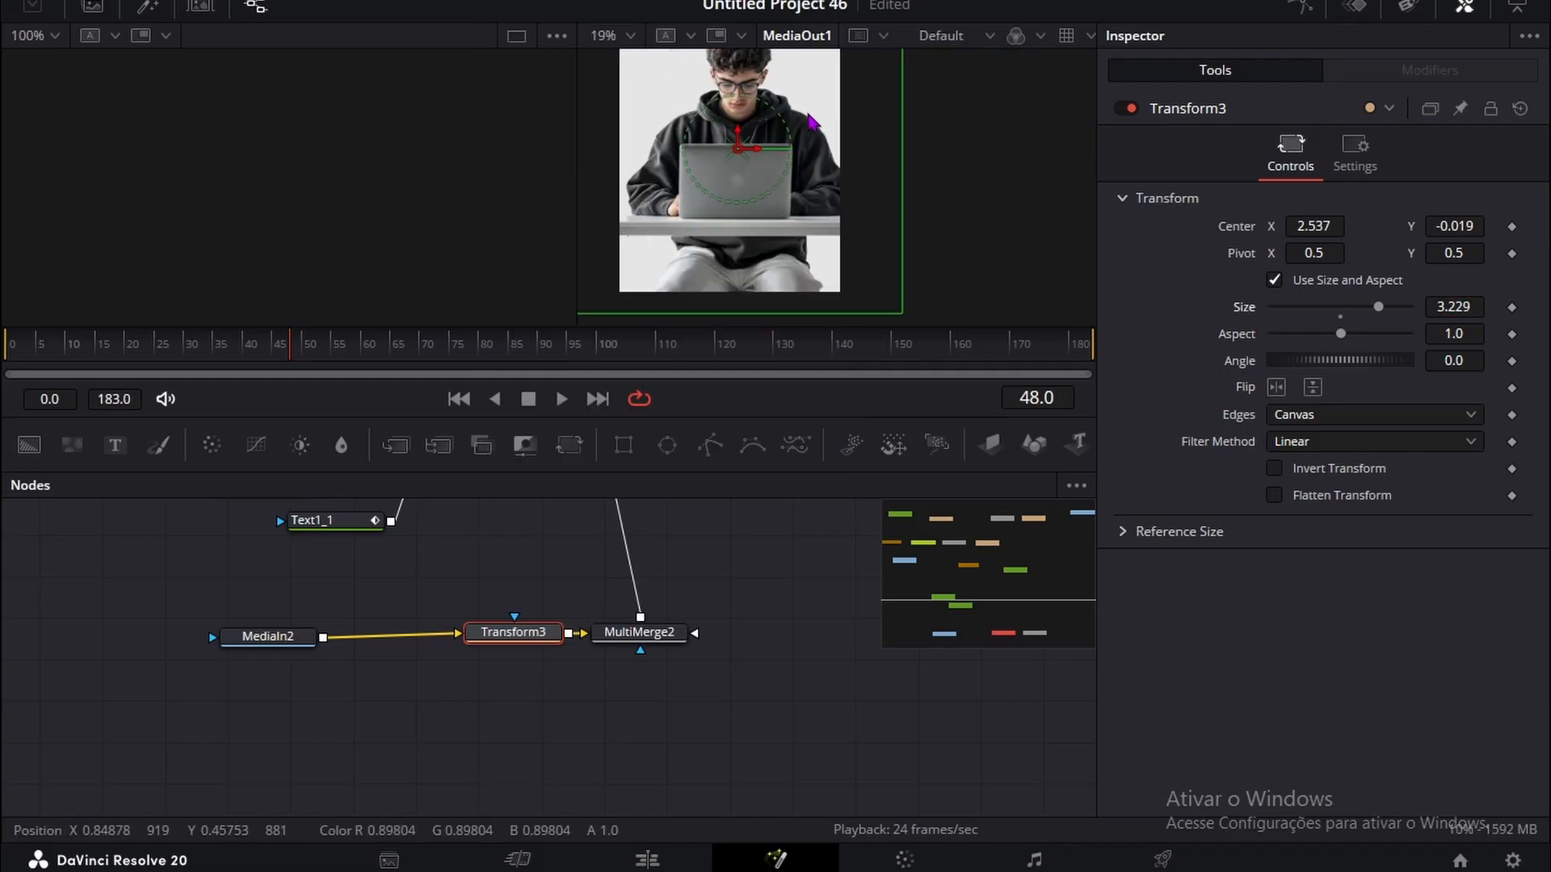
Step: Add a Color Corrector between MediaIn2 and Transform3 and set its saturation to 0 to turn the young man image black and white
scroll(769, 130, down, 2)
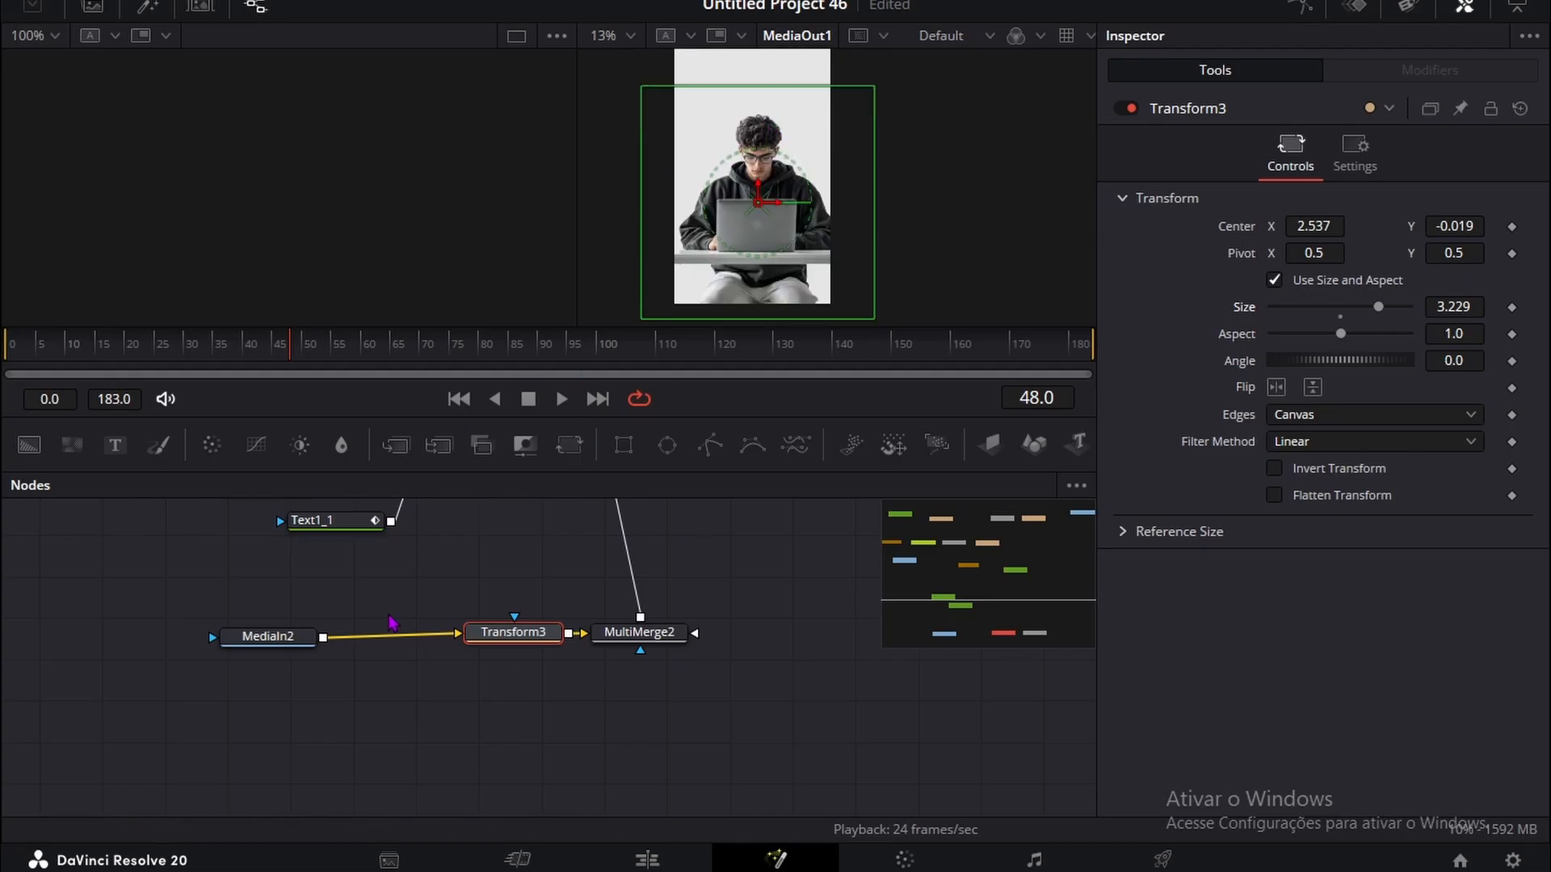
click(268, 644)
click(212, 445)
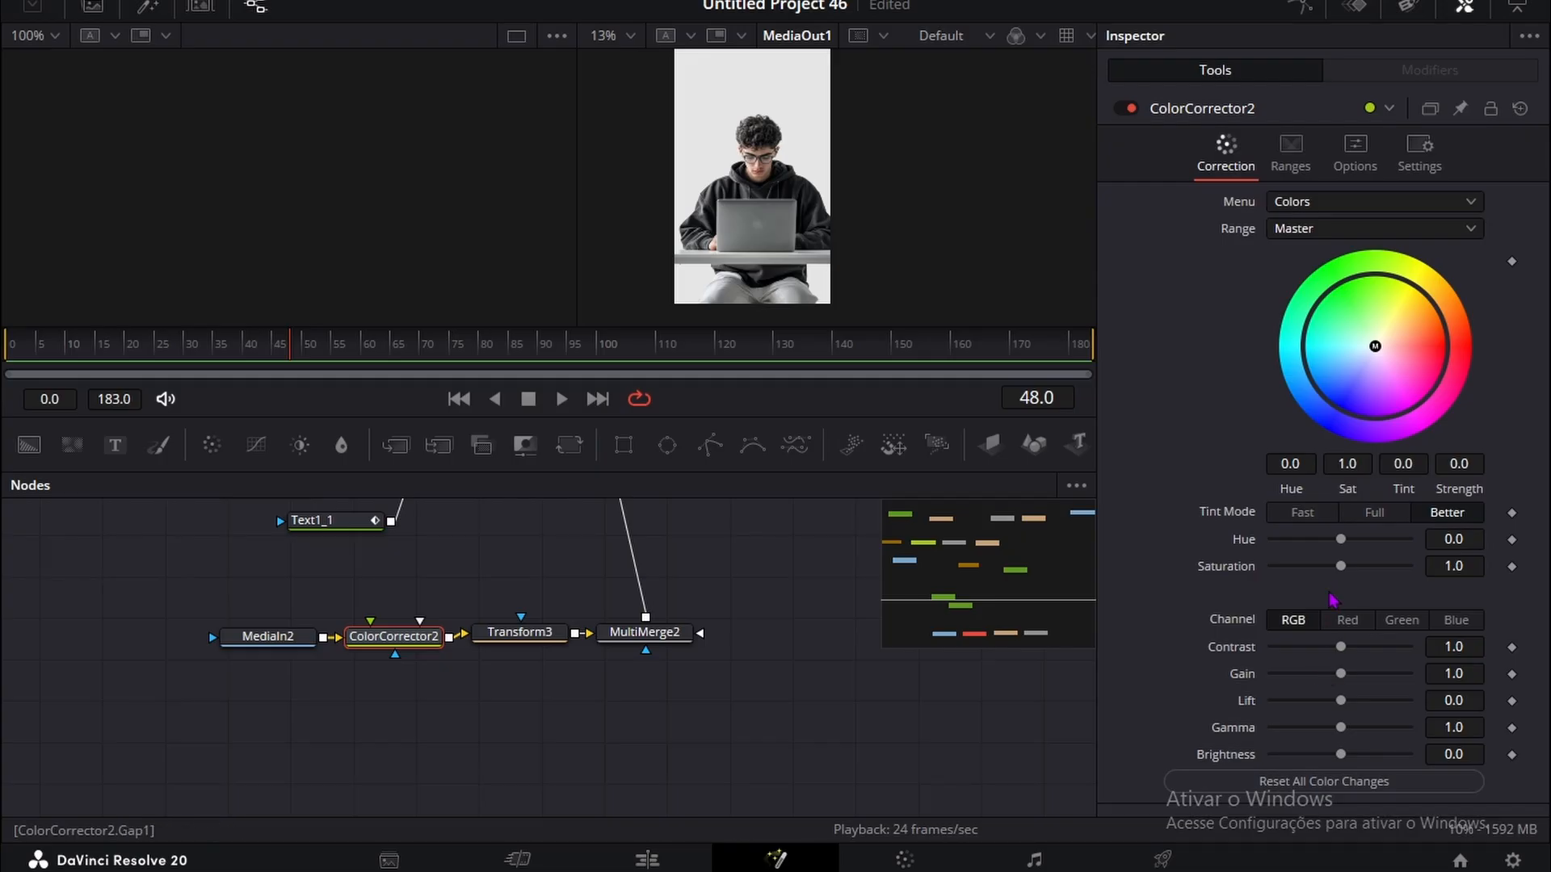
drag(1357, 576, 1280, 575)
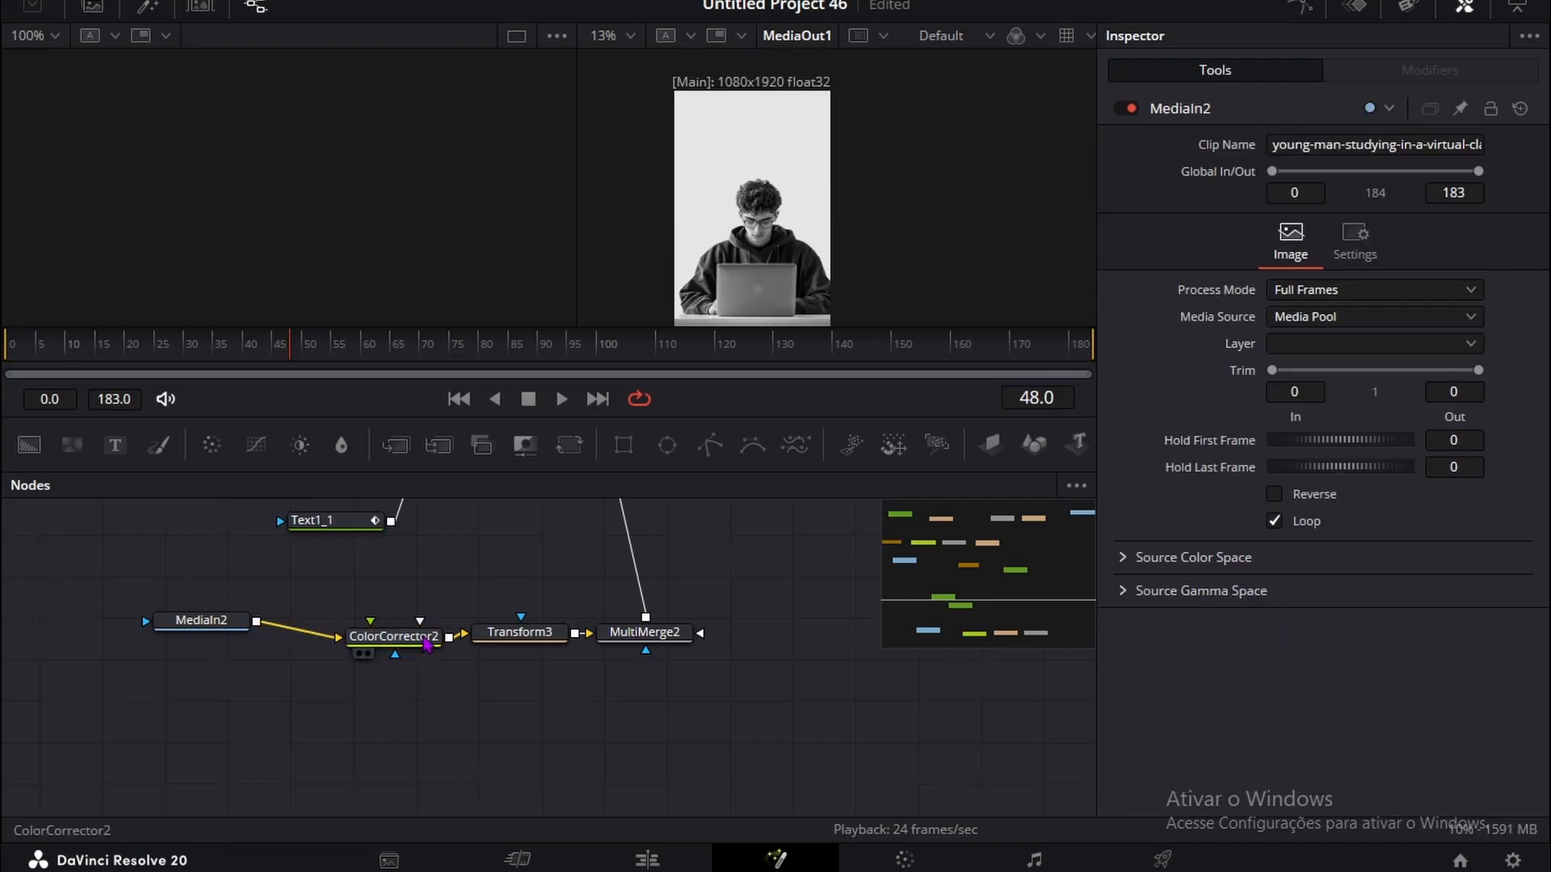
drag(427, 643, 353, 664)
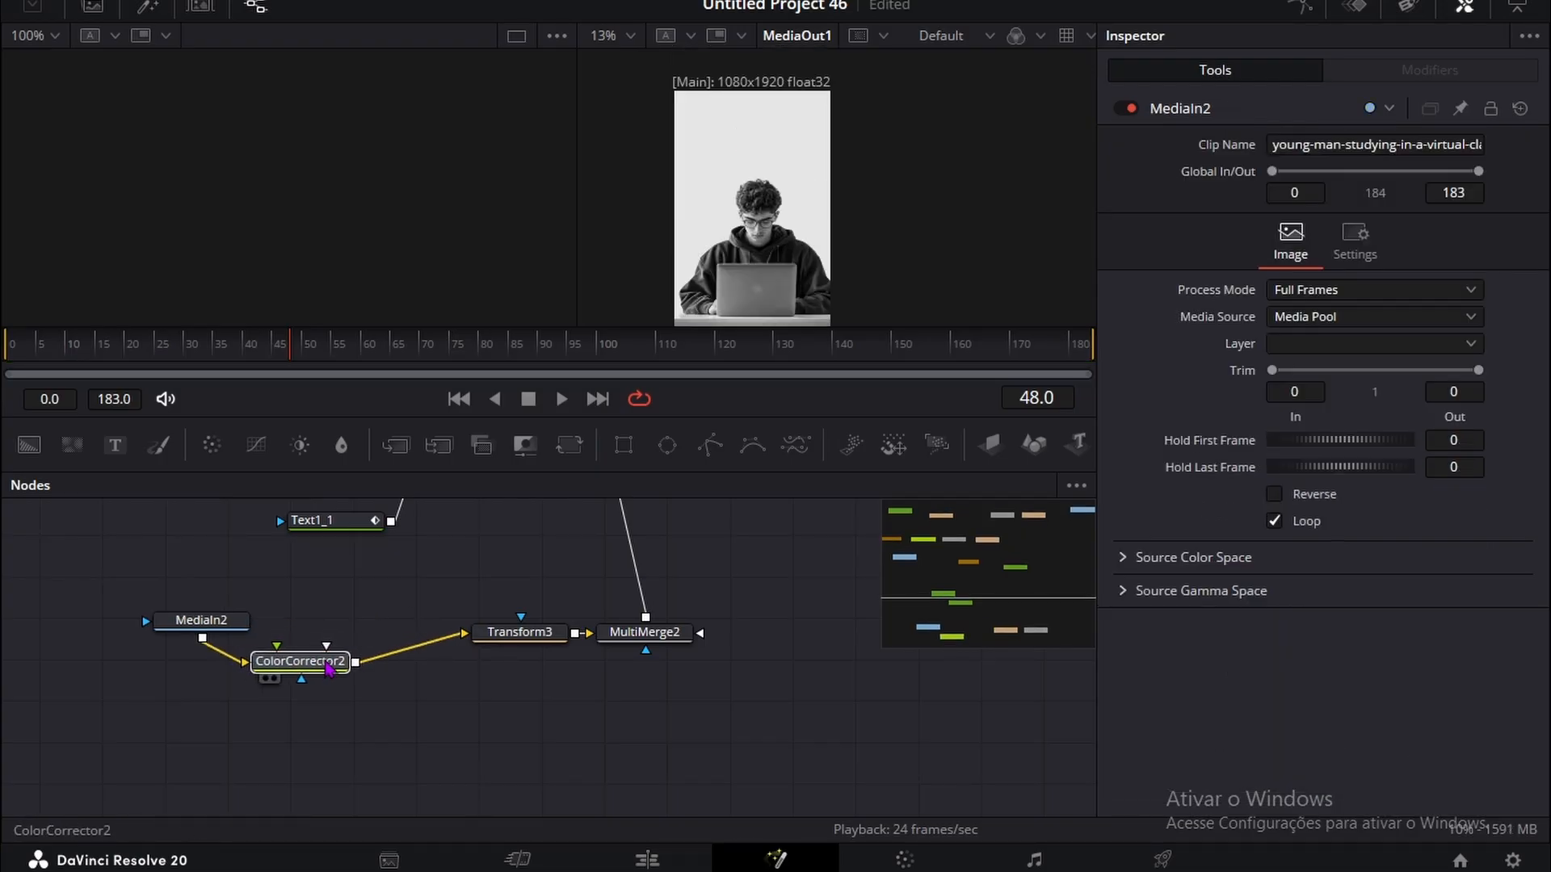
Step: Insert a Drop Shadow node after ColorCorrector2 for the young man image
key(shift+space)
text(Vignette)
key(BackSpace)
key(BackSpace)
key(BackSpace)
key(BackSpace)
key(BackSpace)
key(BackSpace)
key(BackSpace)
key(BackSpace)
text(Drop Shadow)
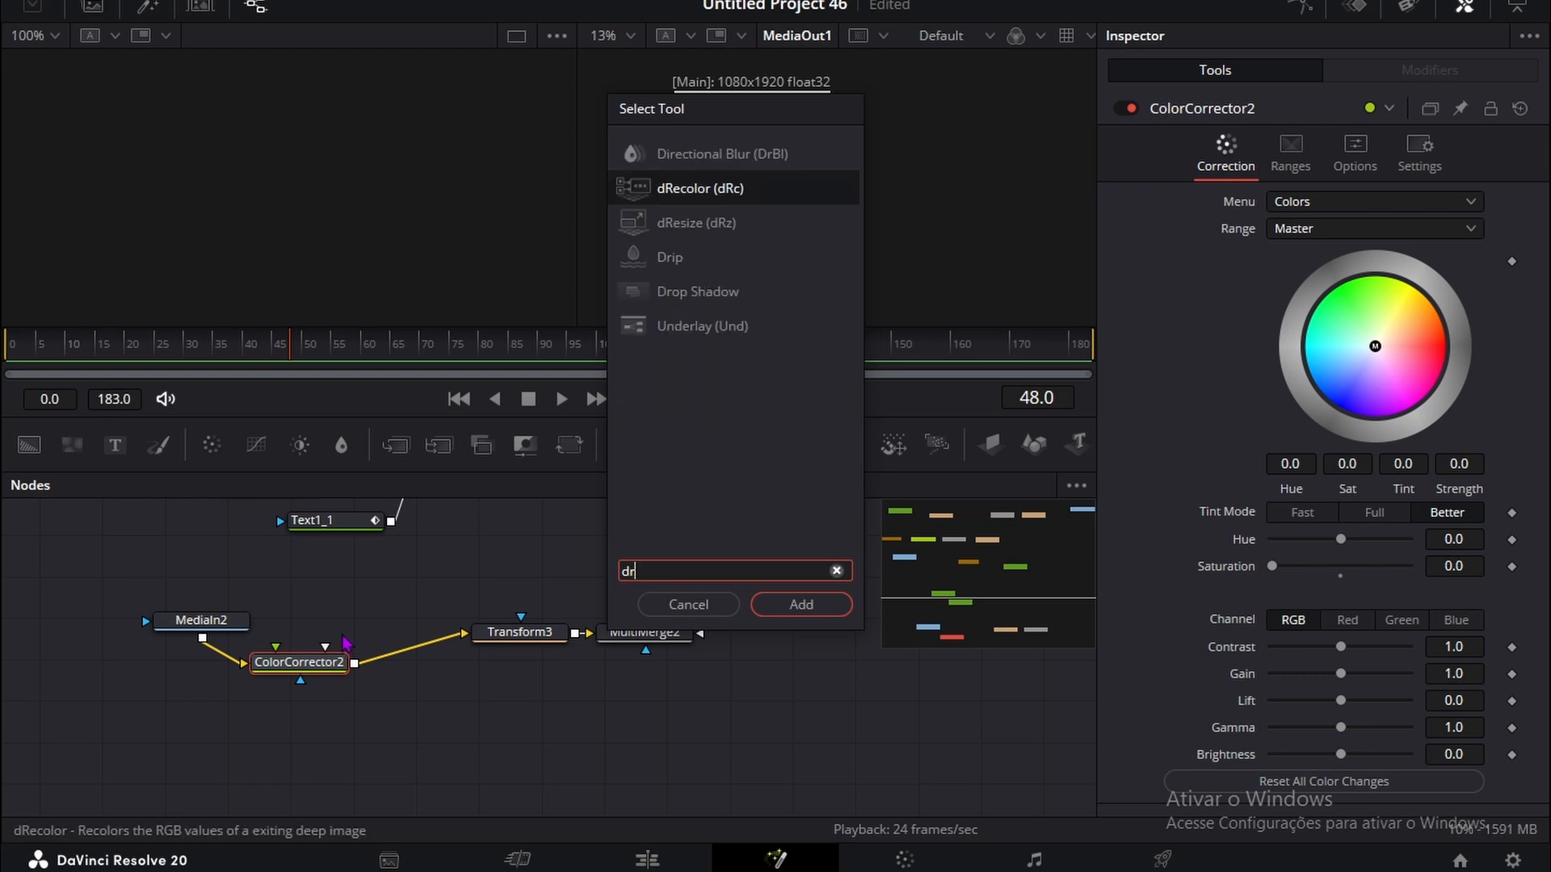
click(814, 615)
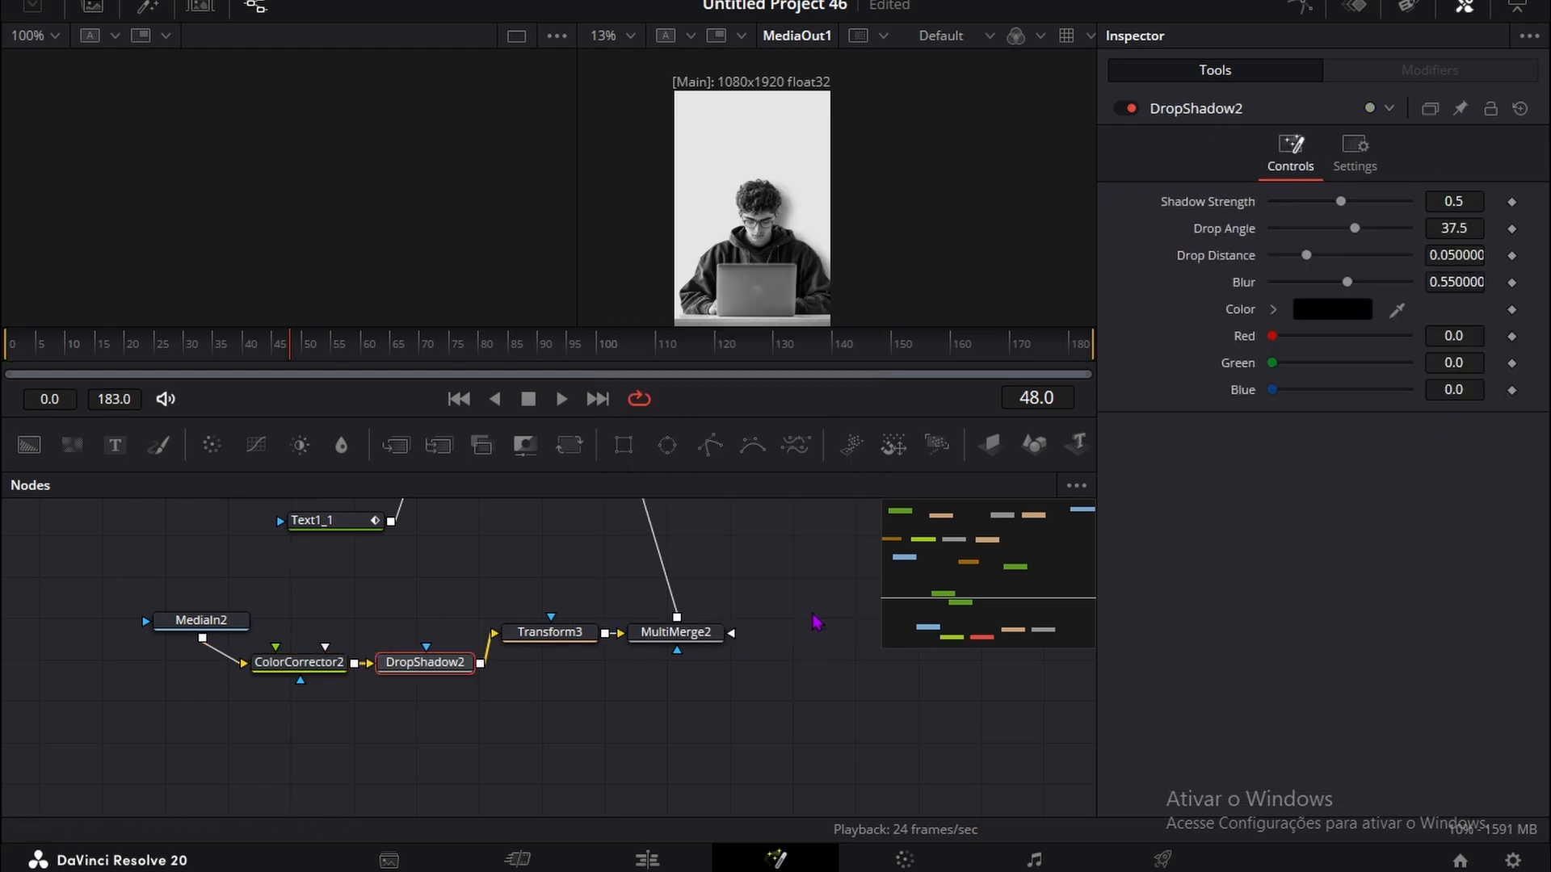
scroll(787, 133, down, 2)
scroll(778, 132, up, 1)
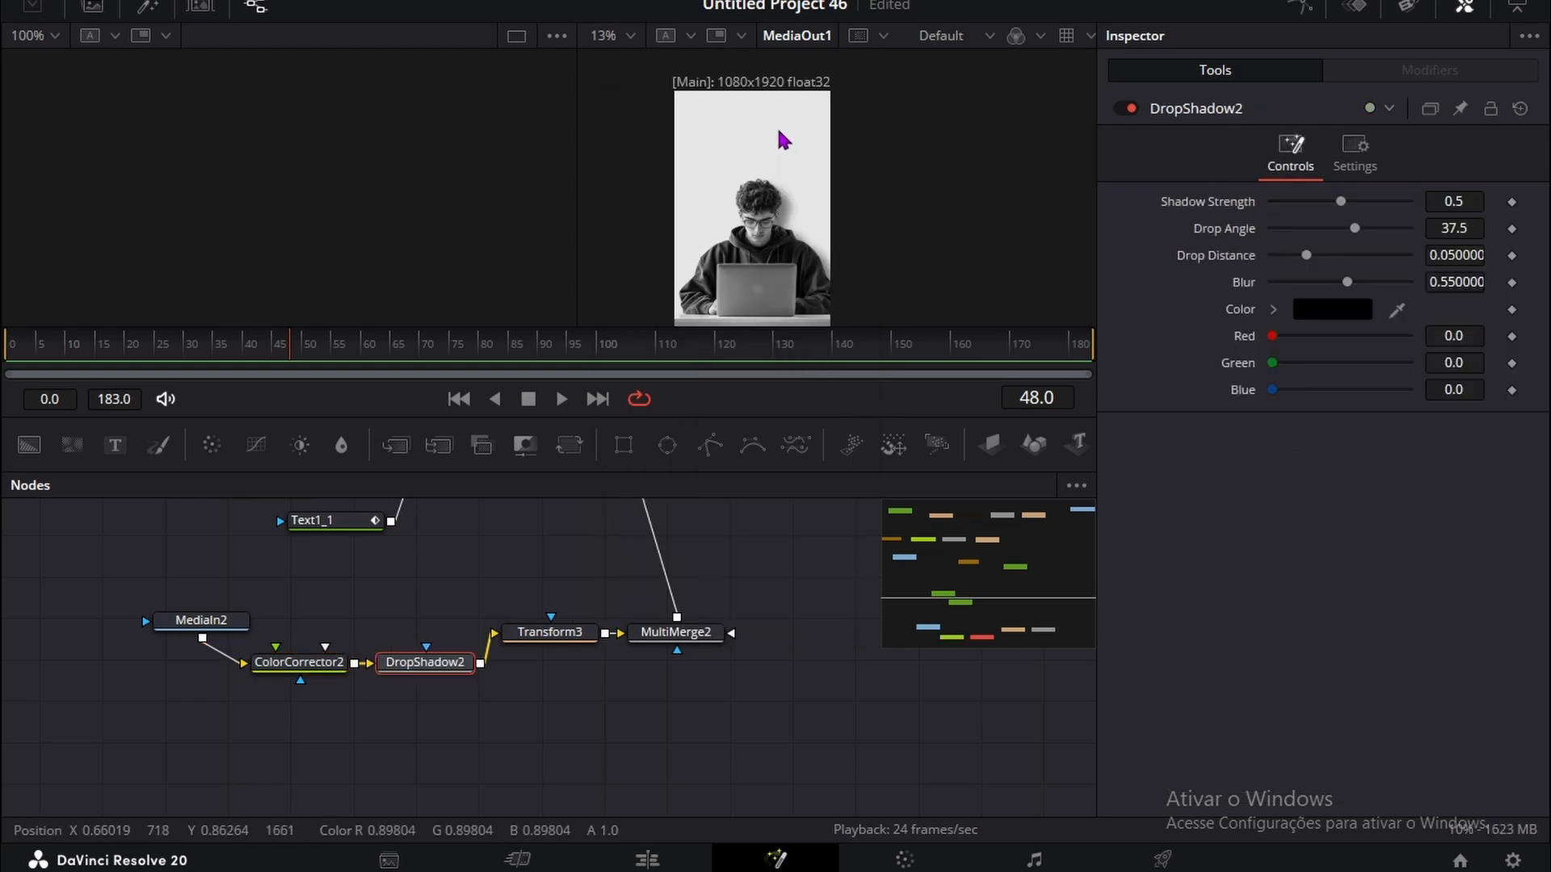
Step: Add a Text node reading YOU ONLY NEED below the young man's nodes and connect it to MultiMerge2
click(346, 565)
scroll(344, 549, down, 1)
click(115, 445)
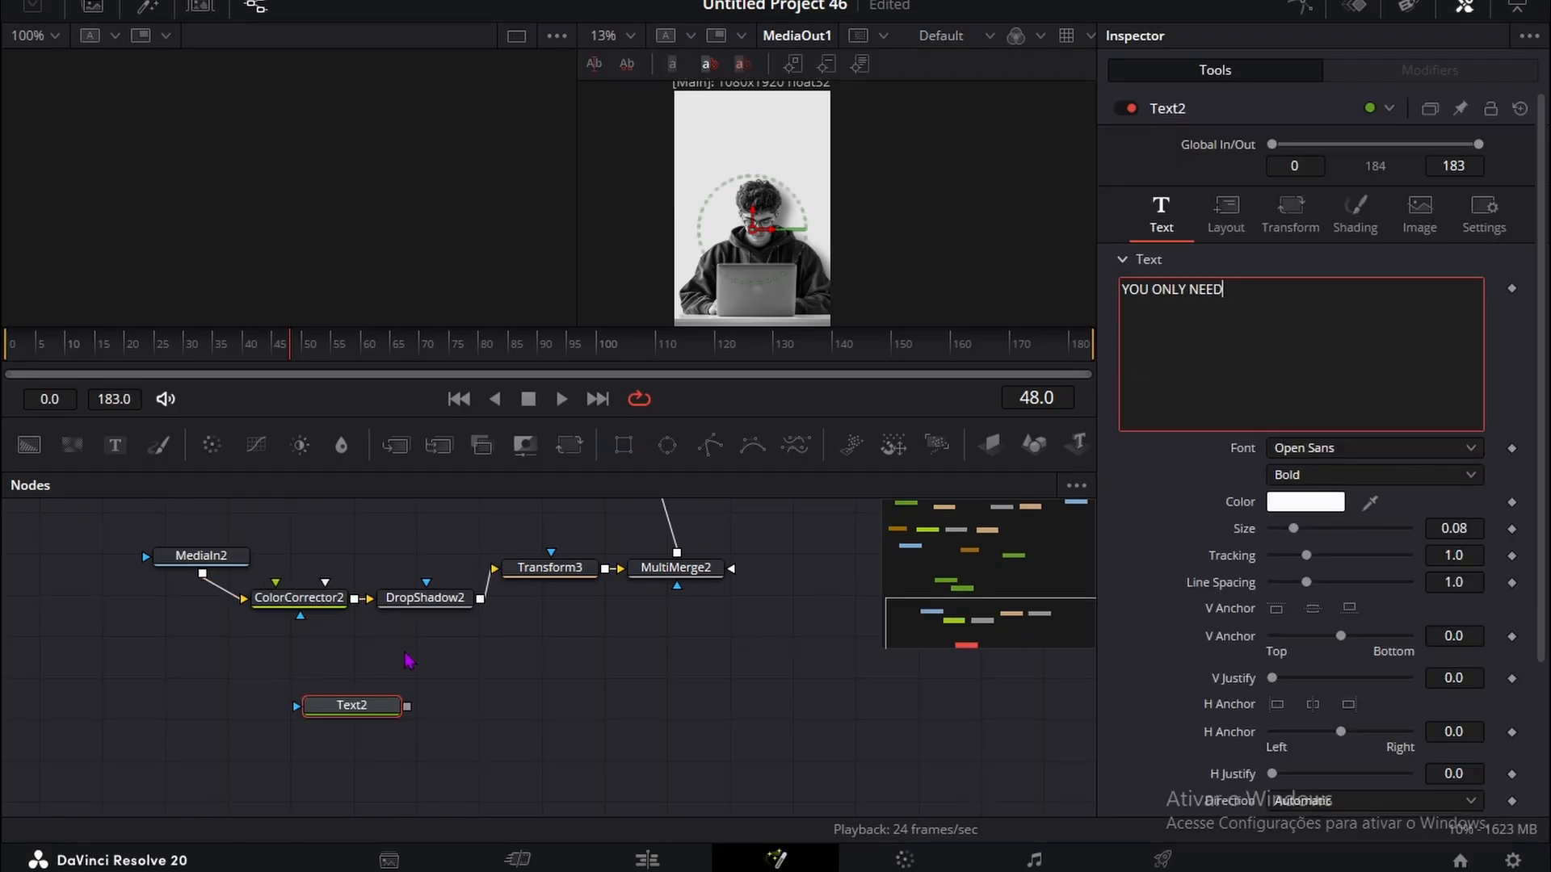
drag(396, 705, 661, 570)
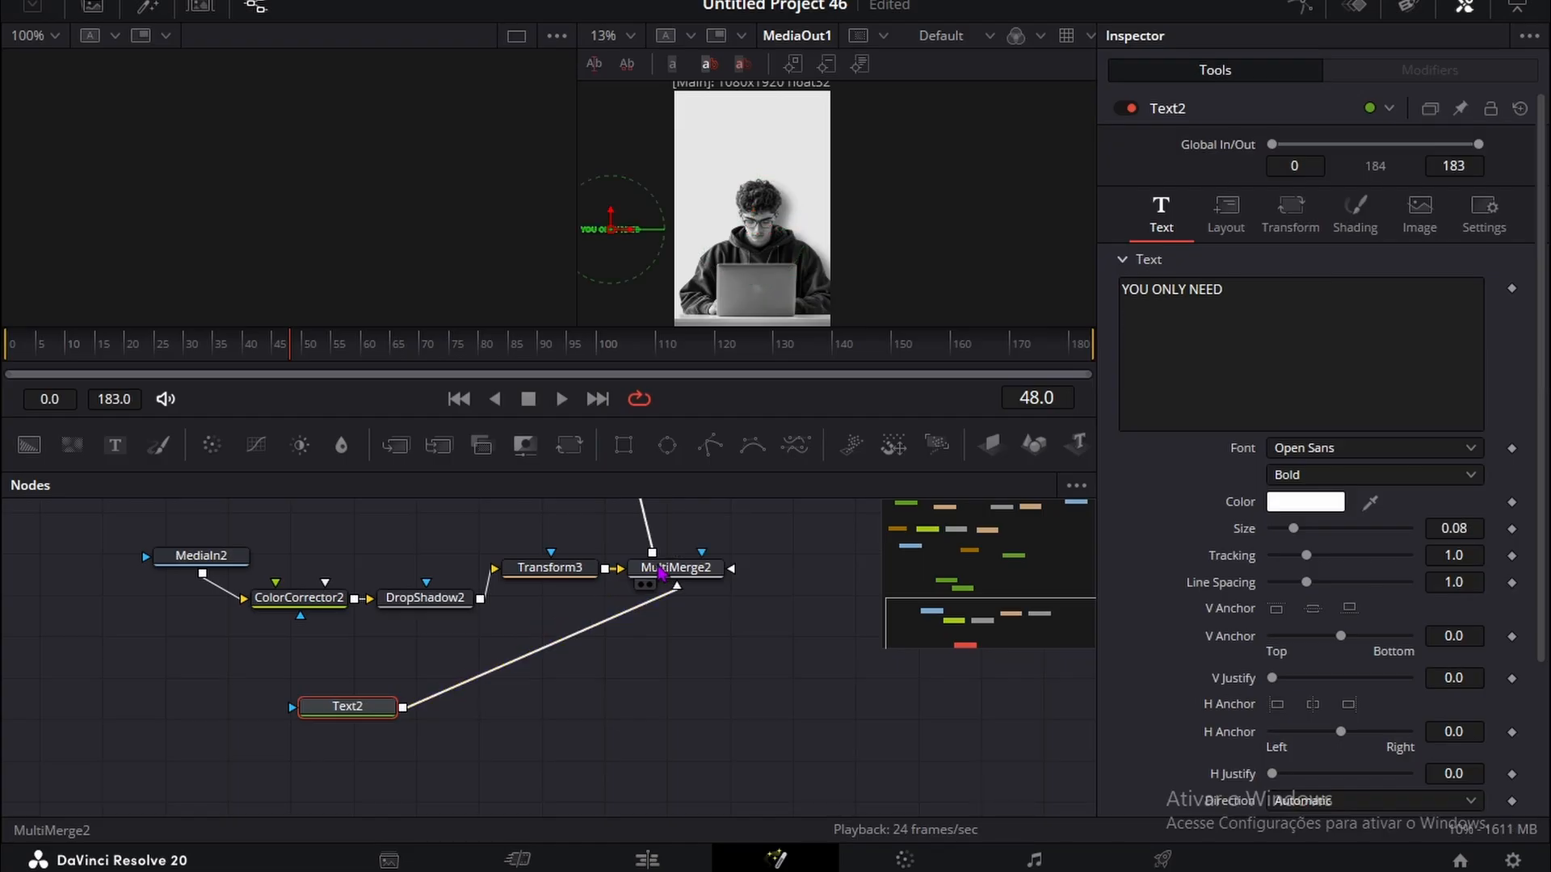
Step: Place the YOU ONLY NEED text above the young man by setting its layout center to X 1.427, Y 0.842
click(1226, 212)
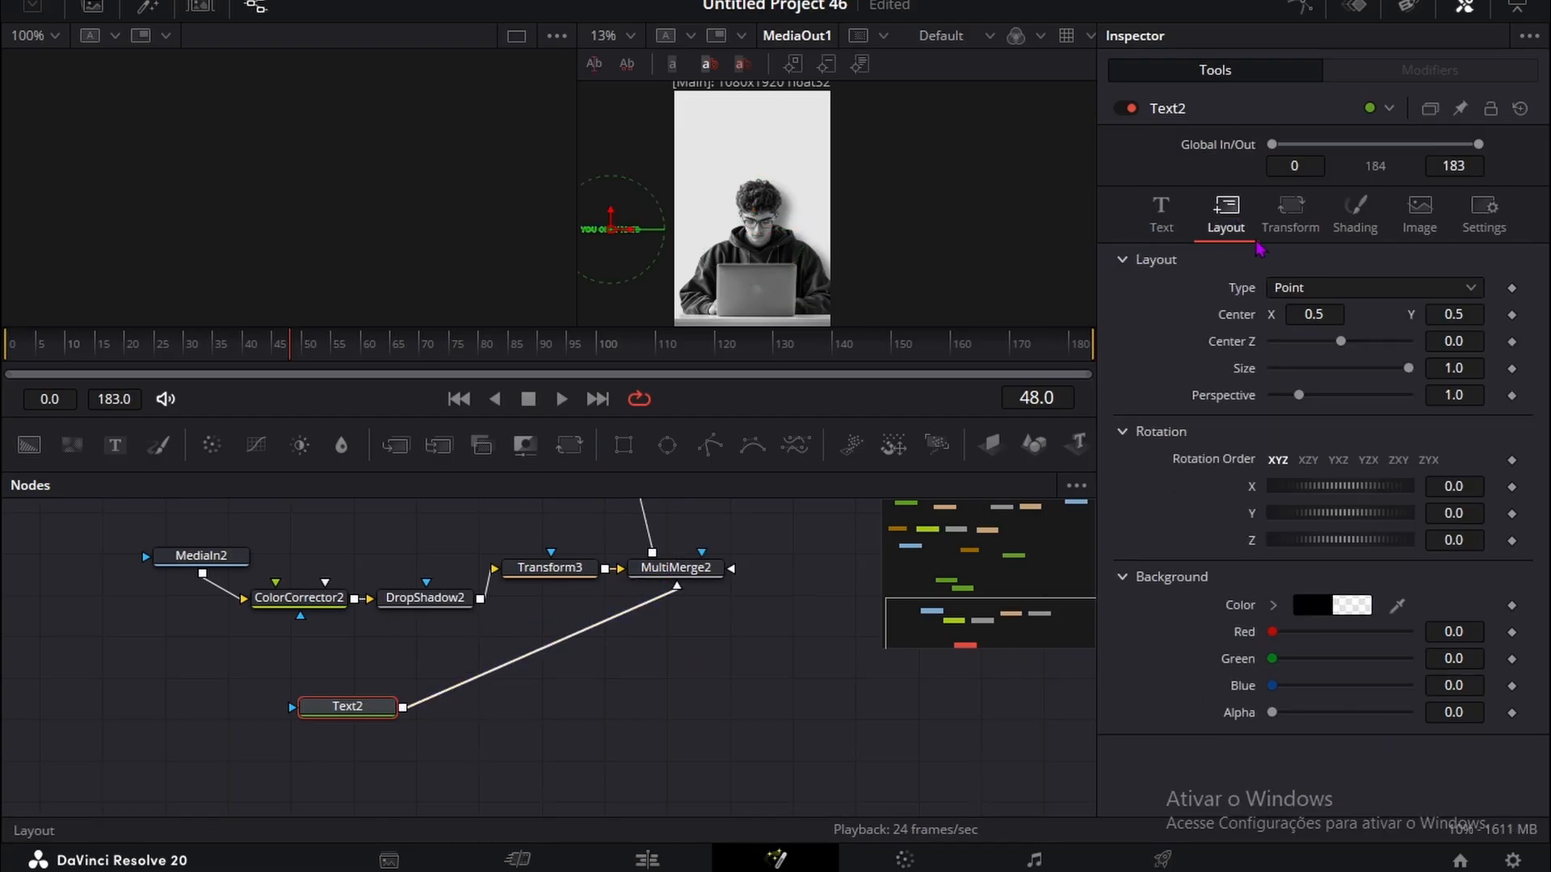
drag(1314, 314, 1481, 314)
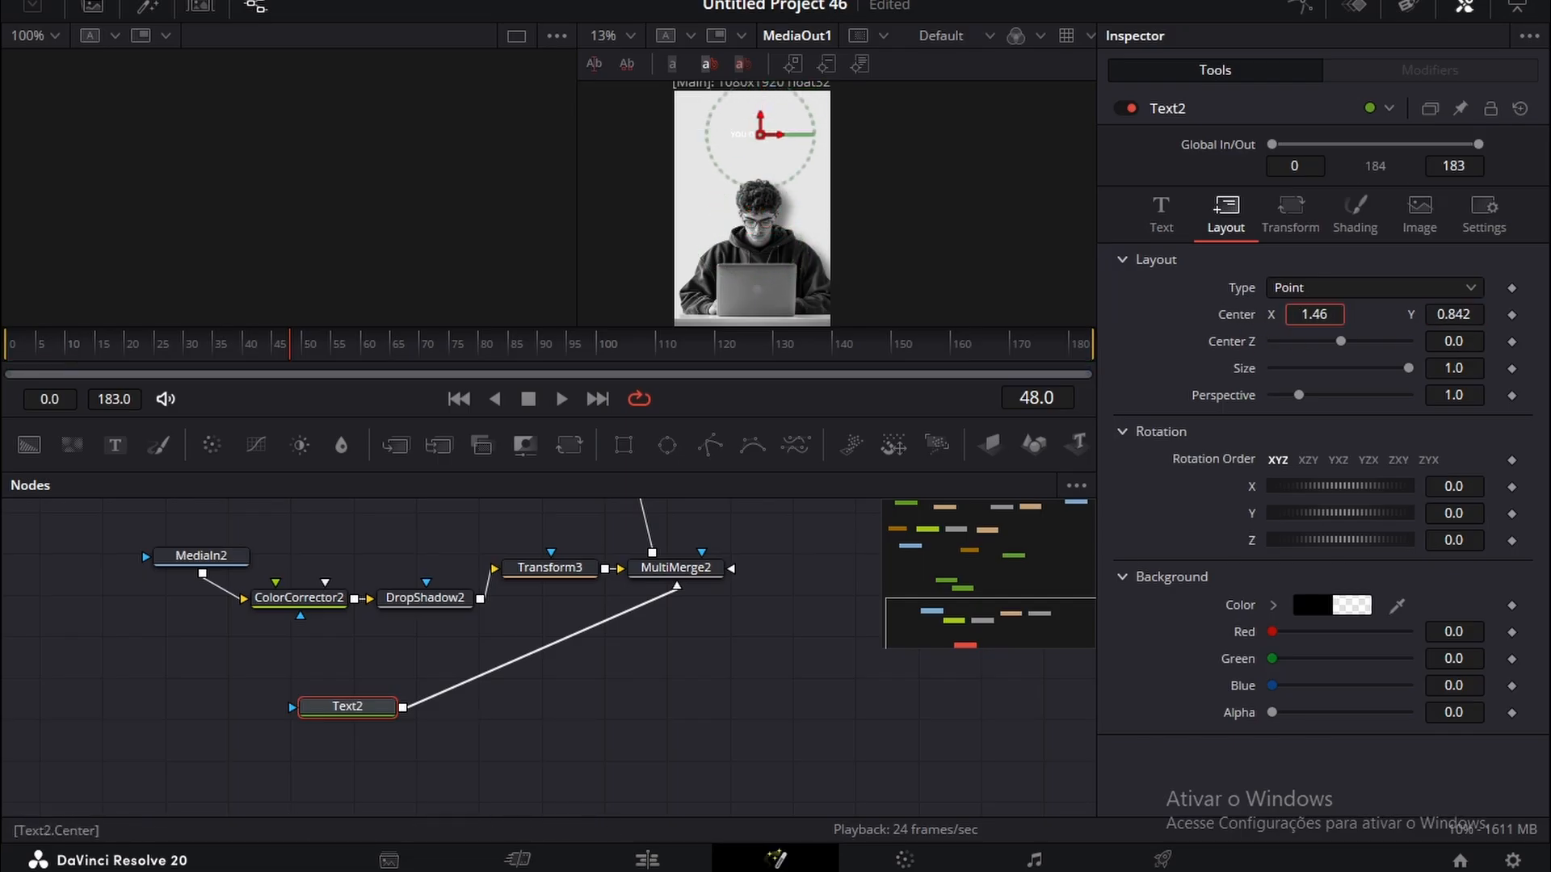
drag(1309, 315, 1300, 315)
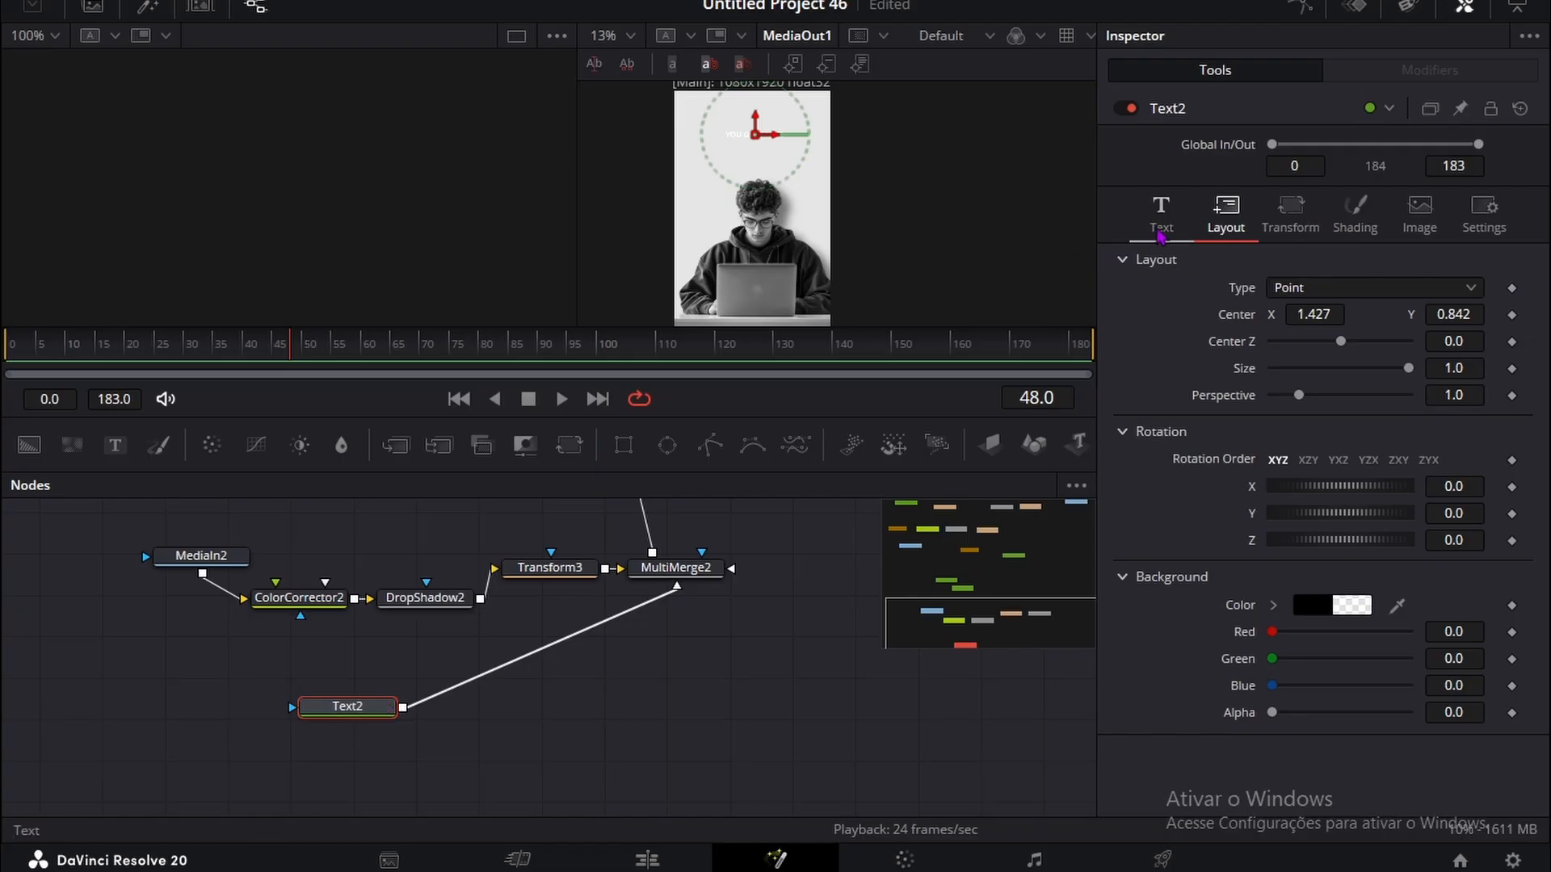
Step: Style the YOU ONLY NEED text in Sora ExtraBold, near-black #151515, with size 0.1439 and tracking 0.965
click(1161, 214)
drag(1458, 527, 1486, 526)
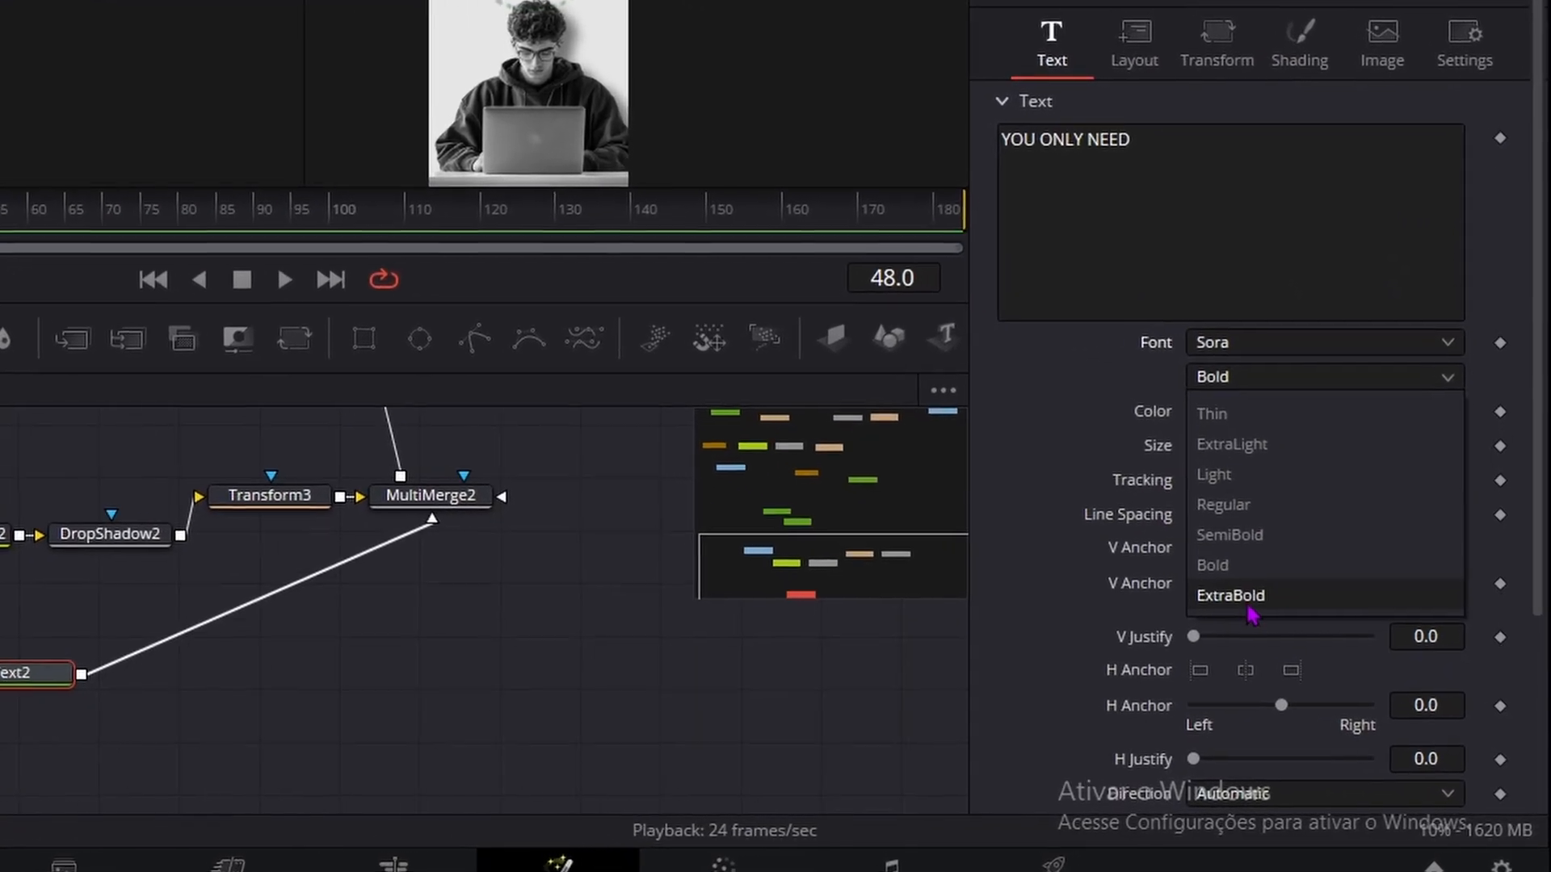
click(1292, 613)
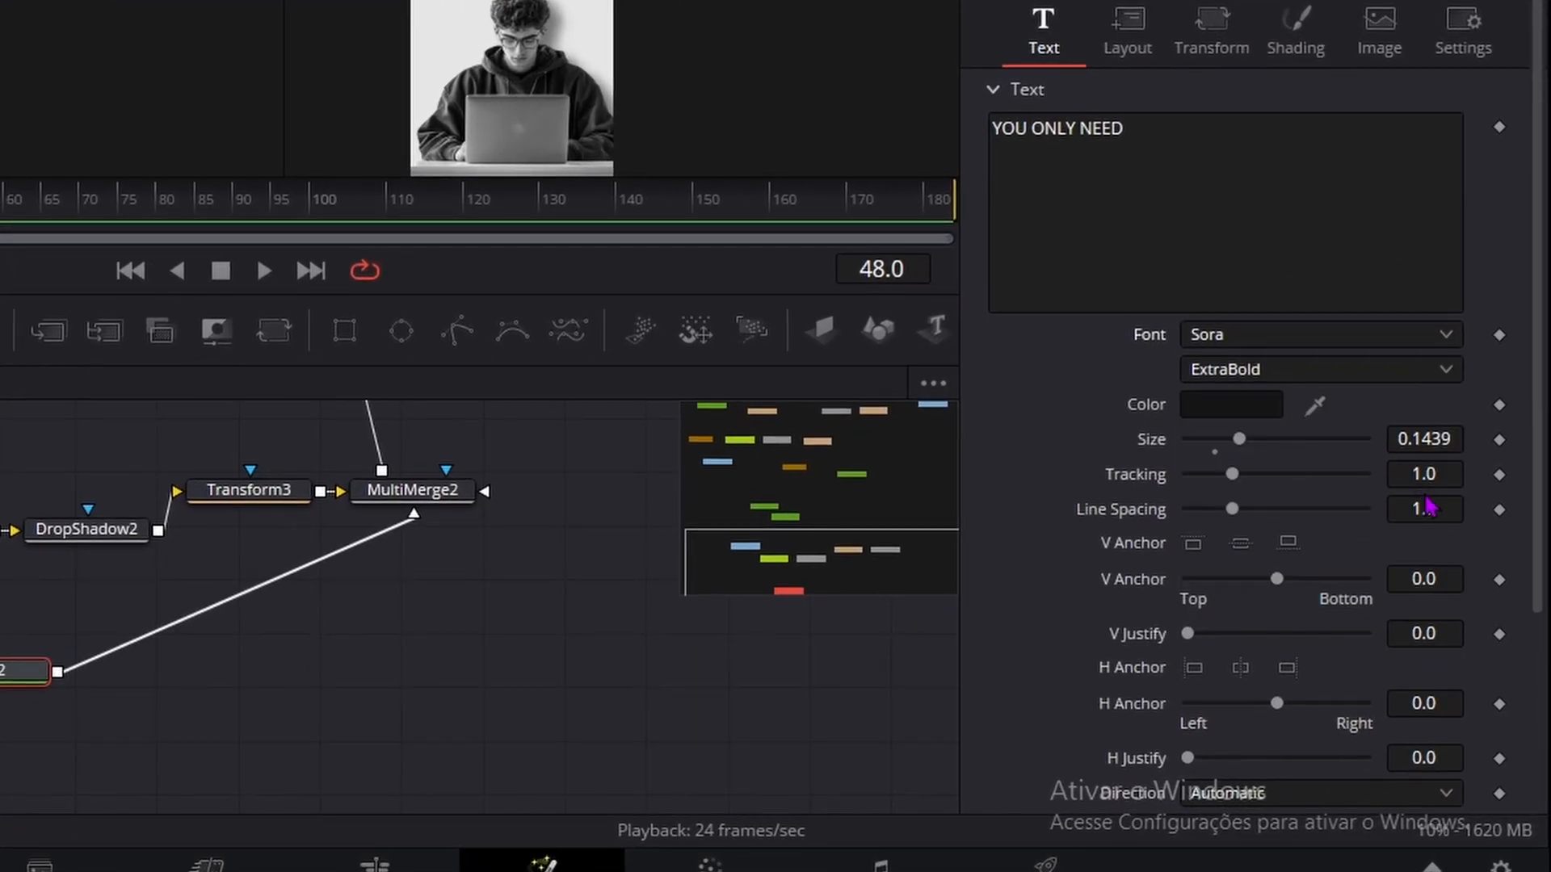
drag(1424, 470, 1402, 471)
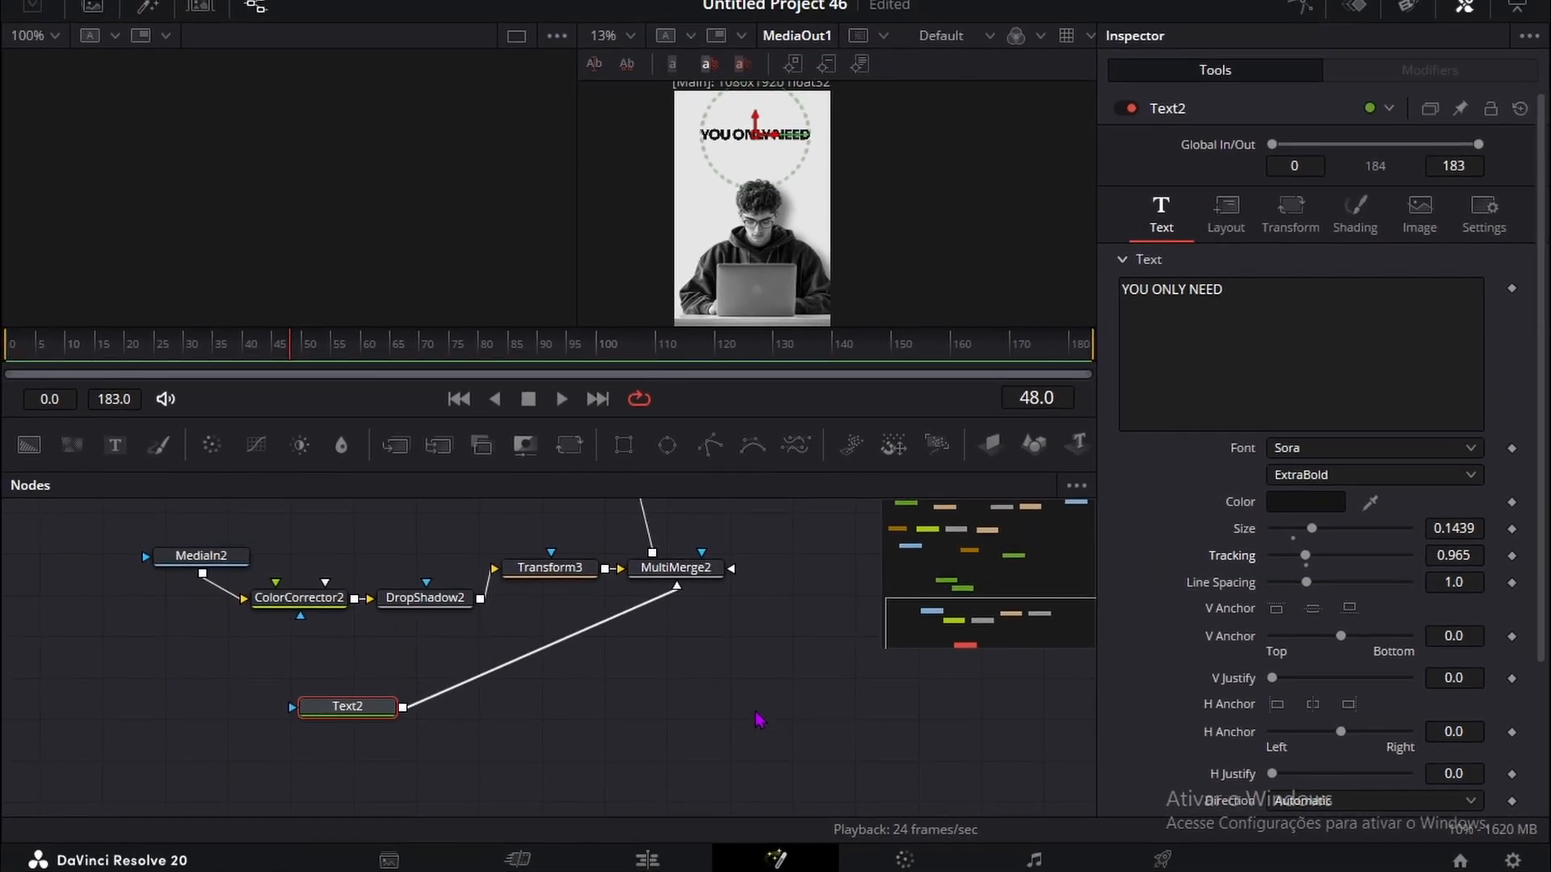
click(759, 719)
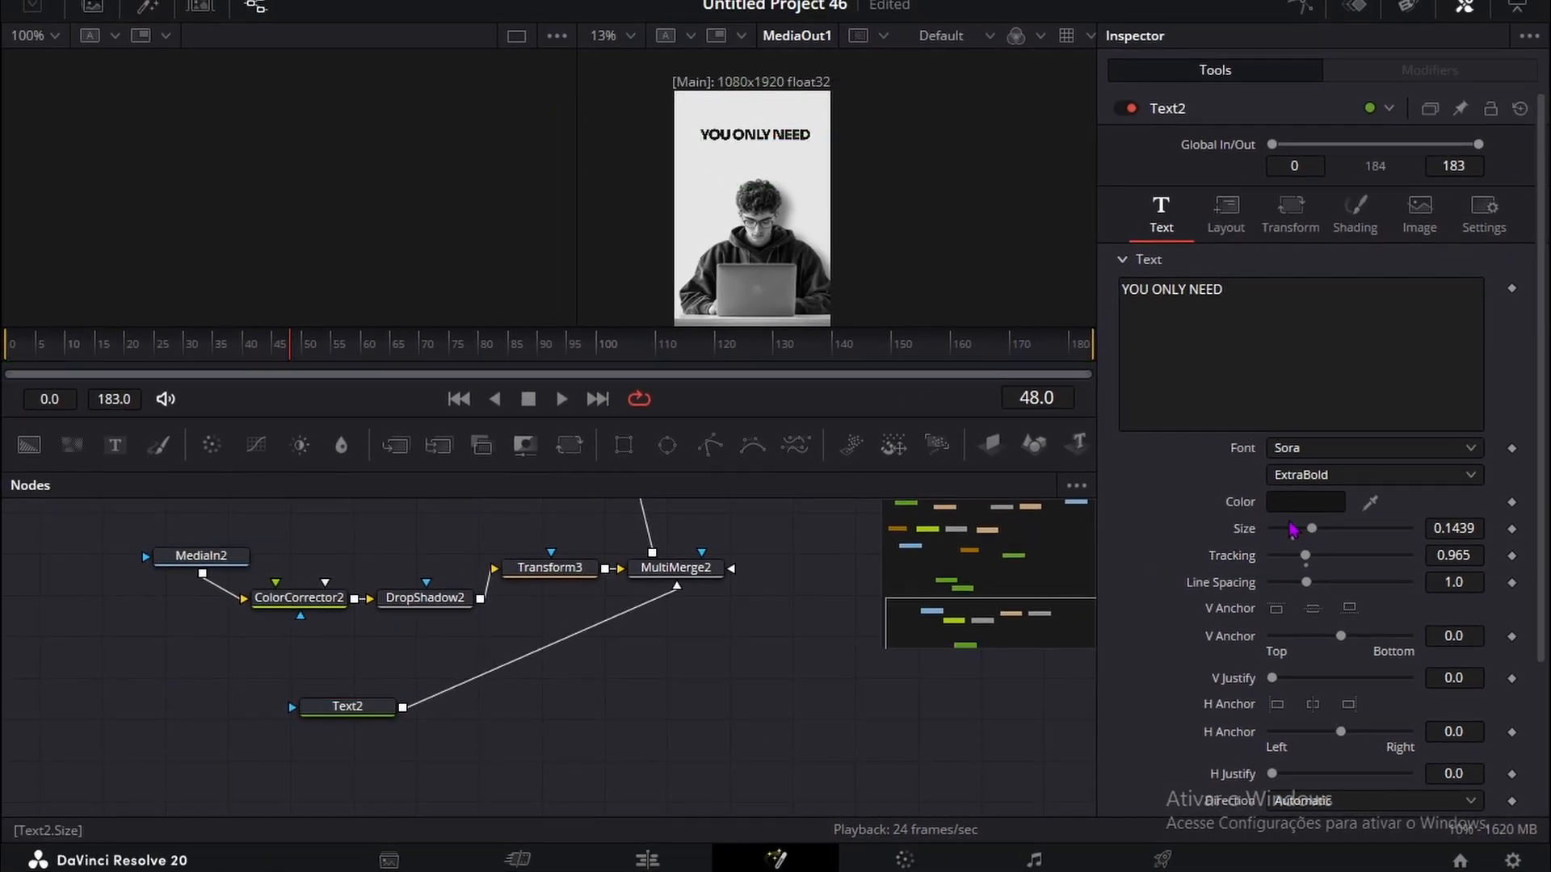
Step: Duplicate the Text2 node and change the copy's text to ONE COMPUTER
scroll(414, 704, down, 1)
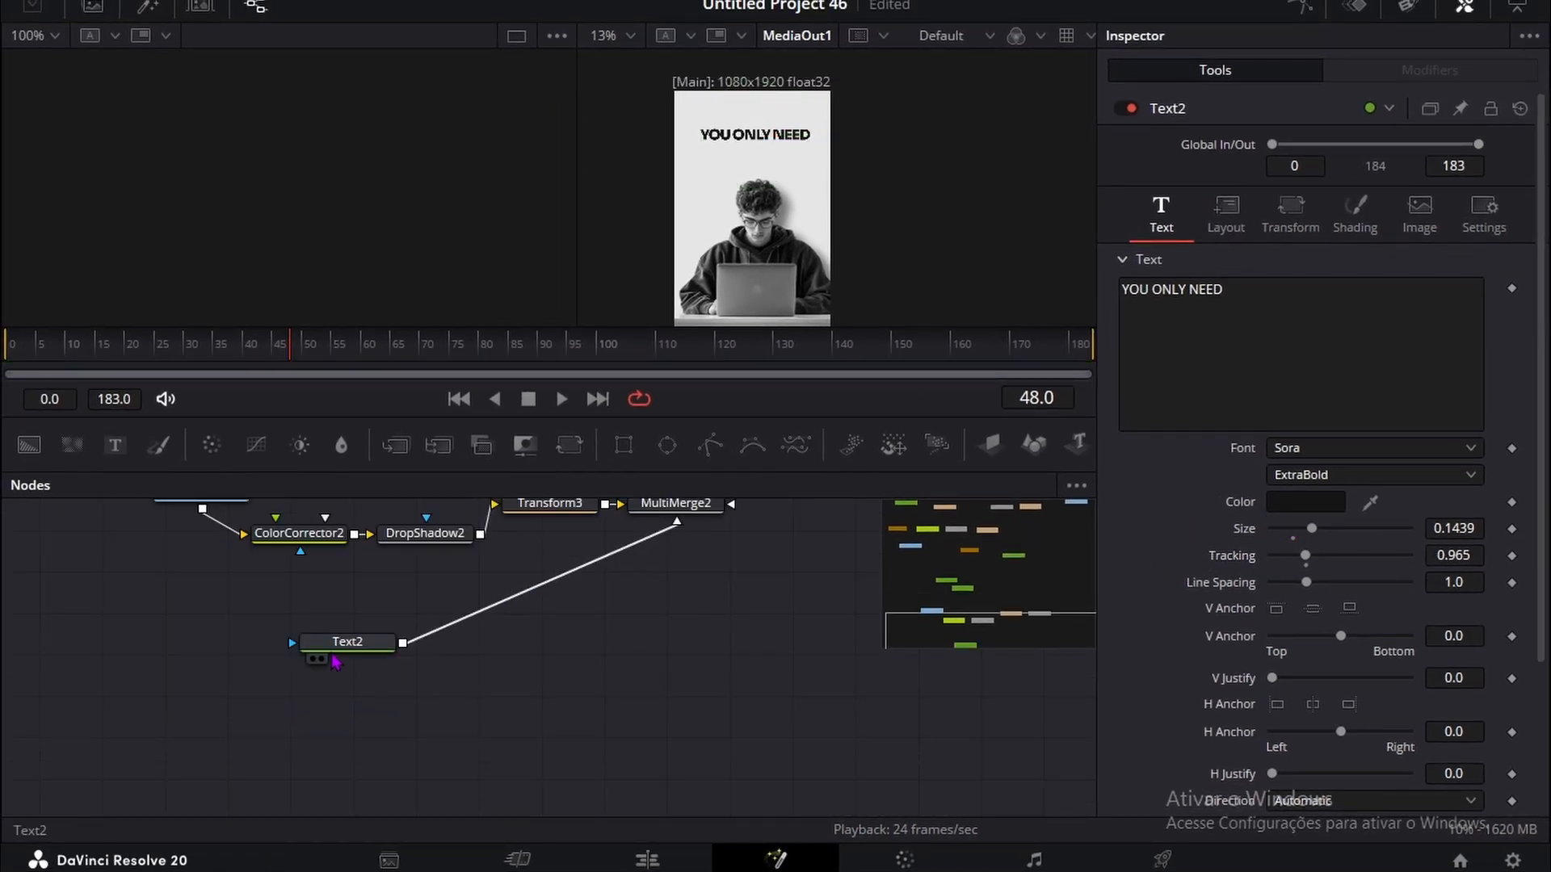
click(338, 650)
key(ctrl+c)
click(401, 730)
key(ctrl+v)
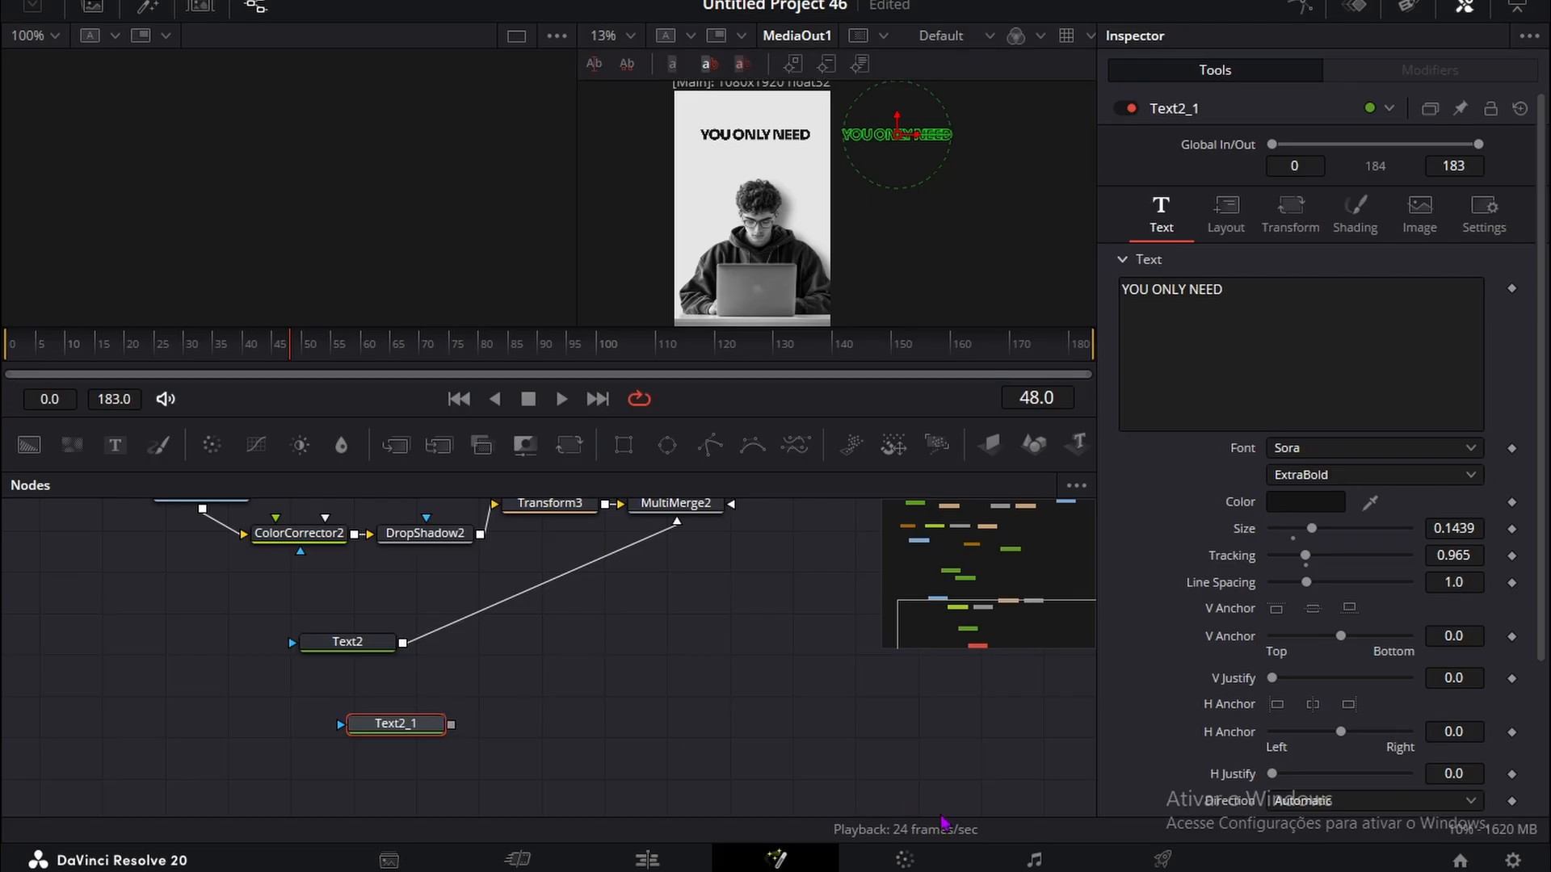
click(1233, 288)
key(ctrl+a)
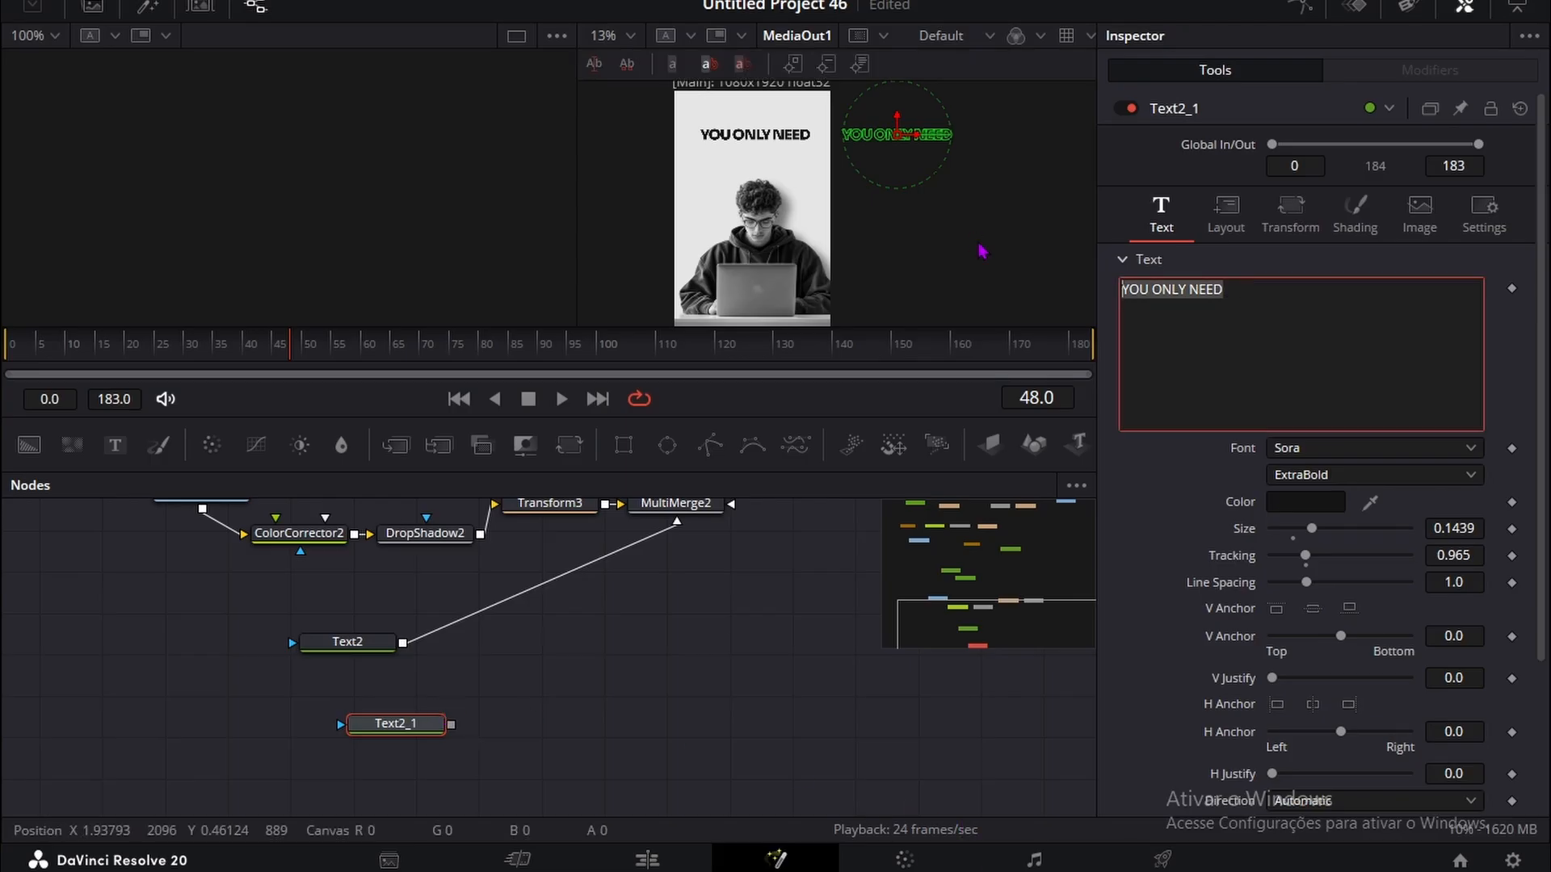
text(ONE COMPUTER)
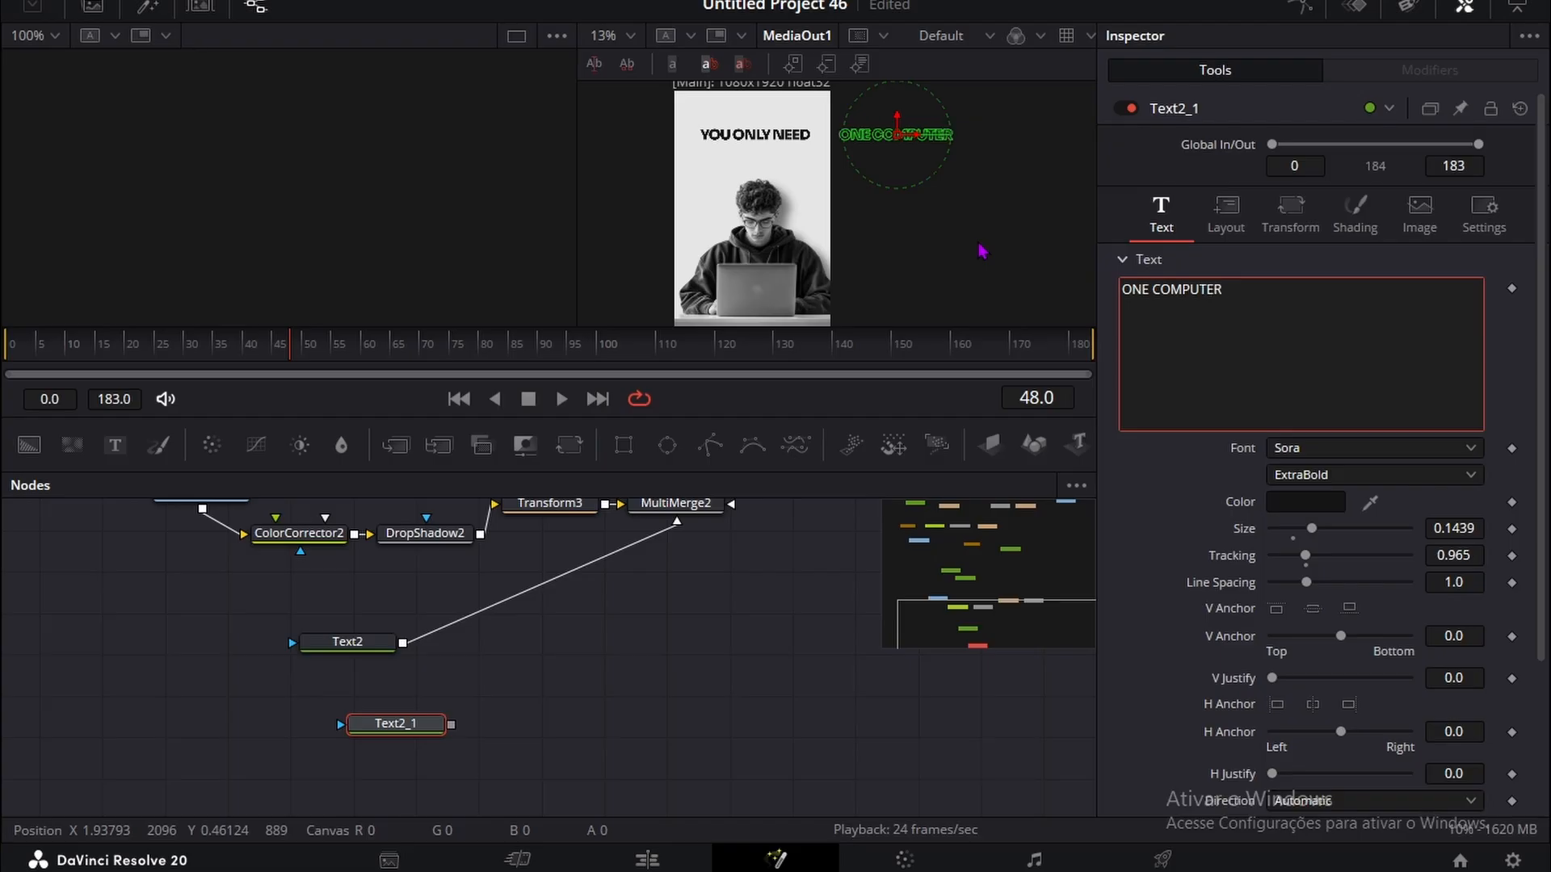
click(929, 829)
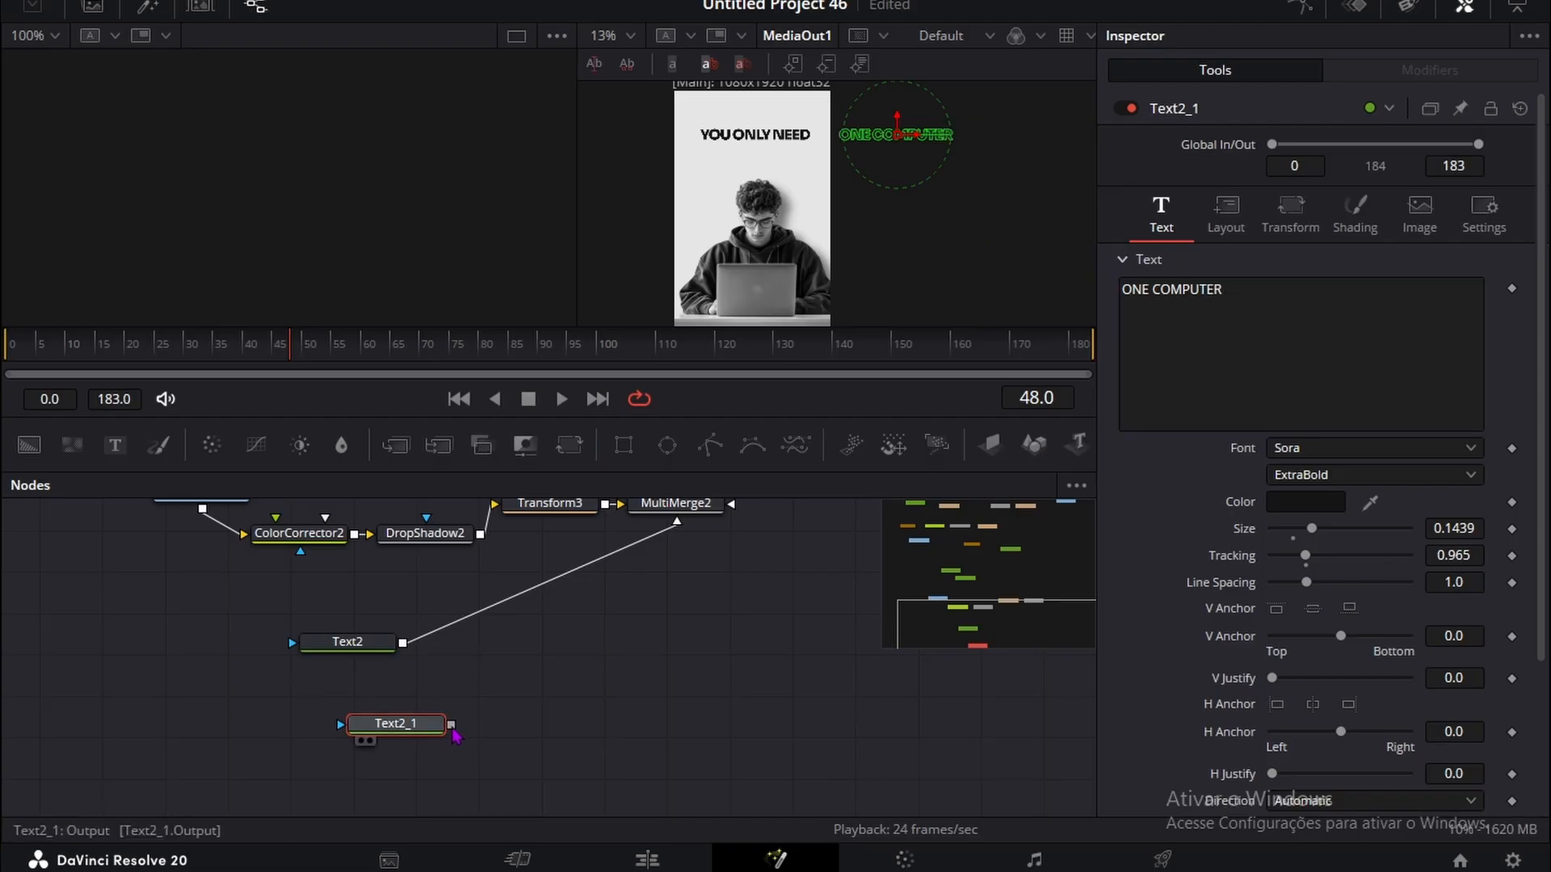
Step: Connect the ONE COMPUTER text to MultiMerge2 and lower it beneath YOU ONLY NEED by setting its center Y to 0.787
drag(452, 729, 700, 571)
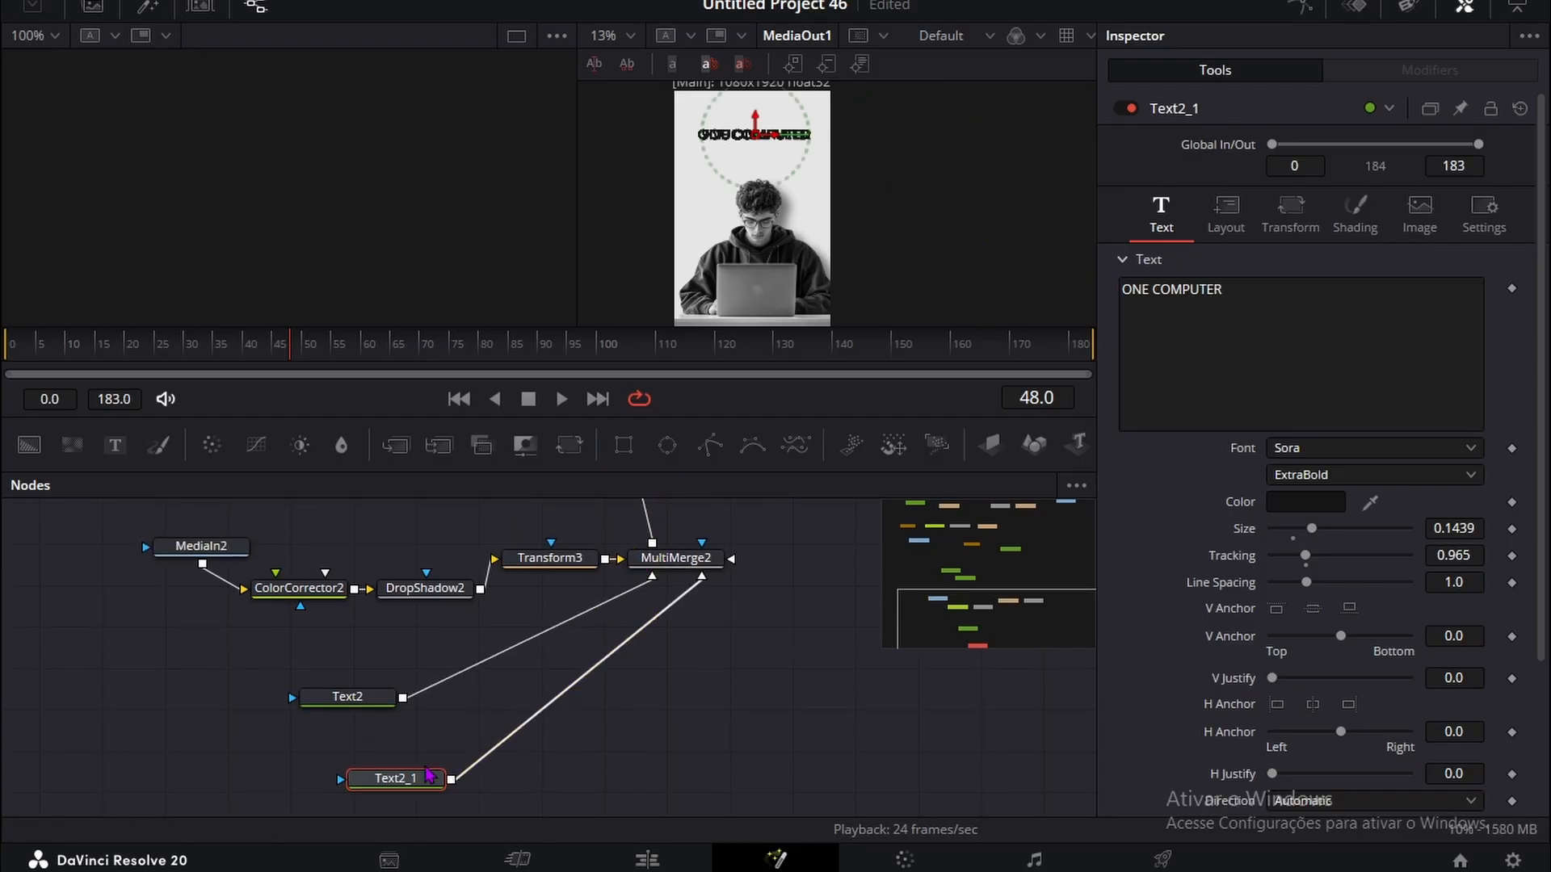
click(1225, 211)
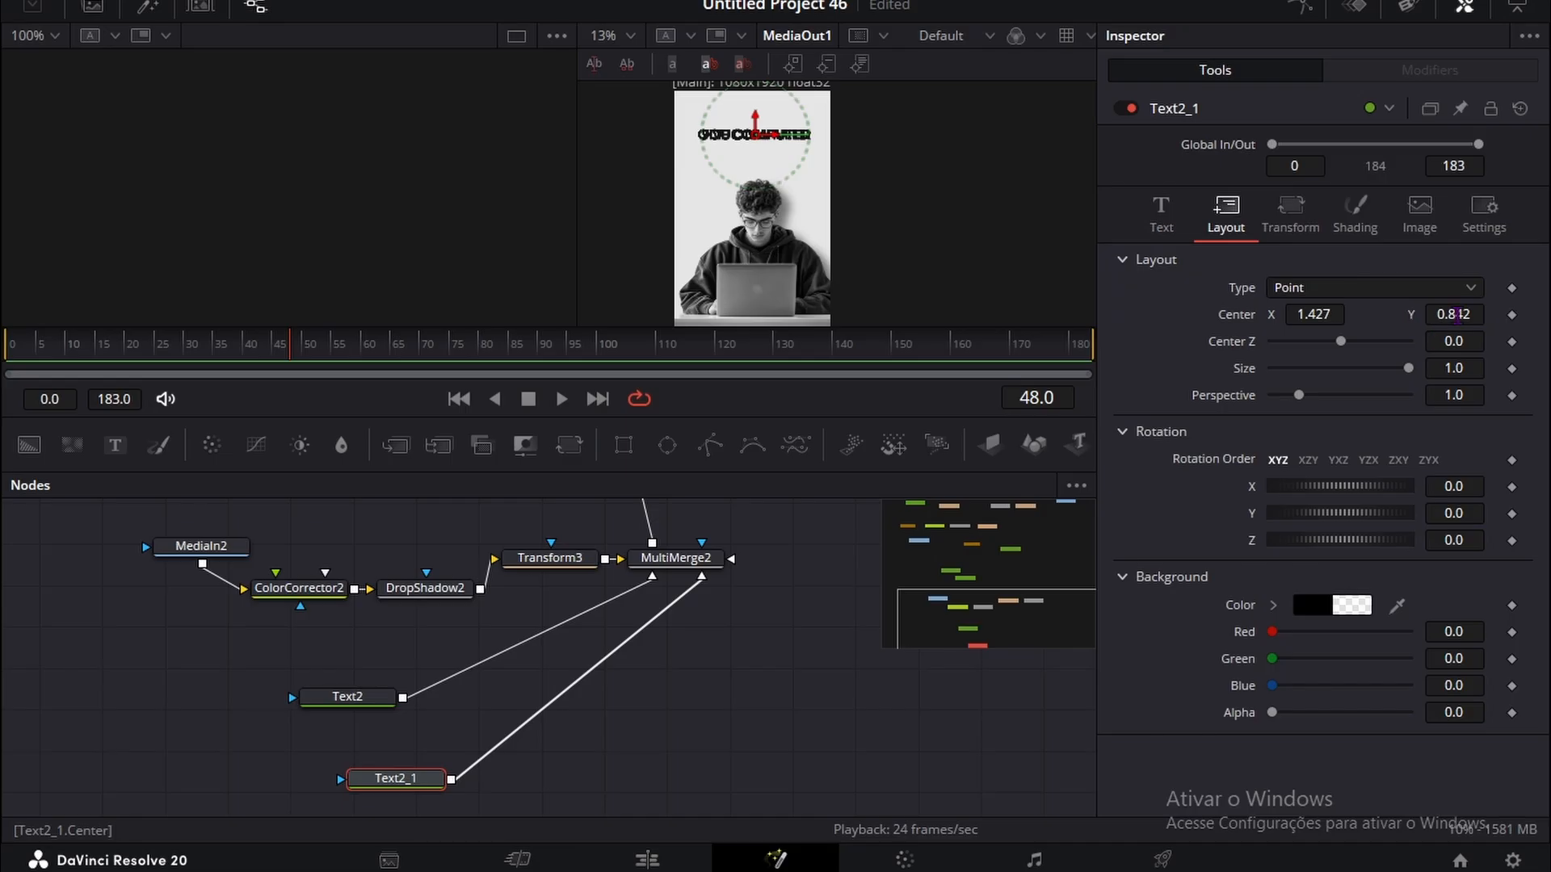
mouse_move(1457, 315)
mouse_down()
mouse_move(1365, 315)
mouse_move(1466, 315)
mouse_up()
click(361, 695)
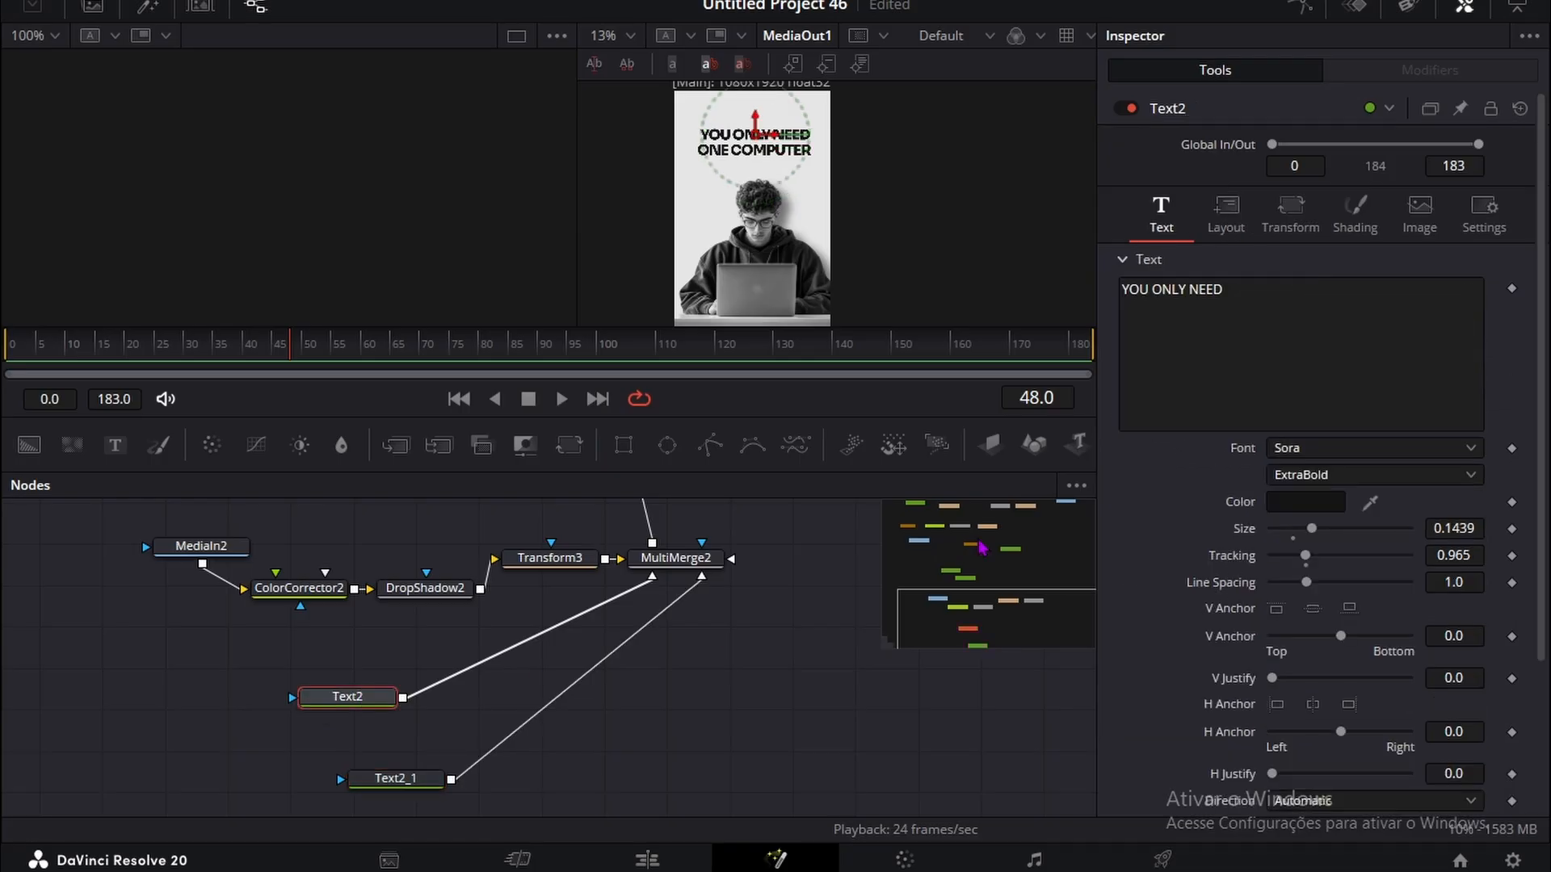
Step: Change the color of the ONE COMPUTER text to white, #ffffff
click(396, 777)
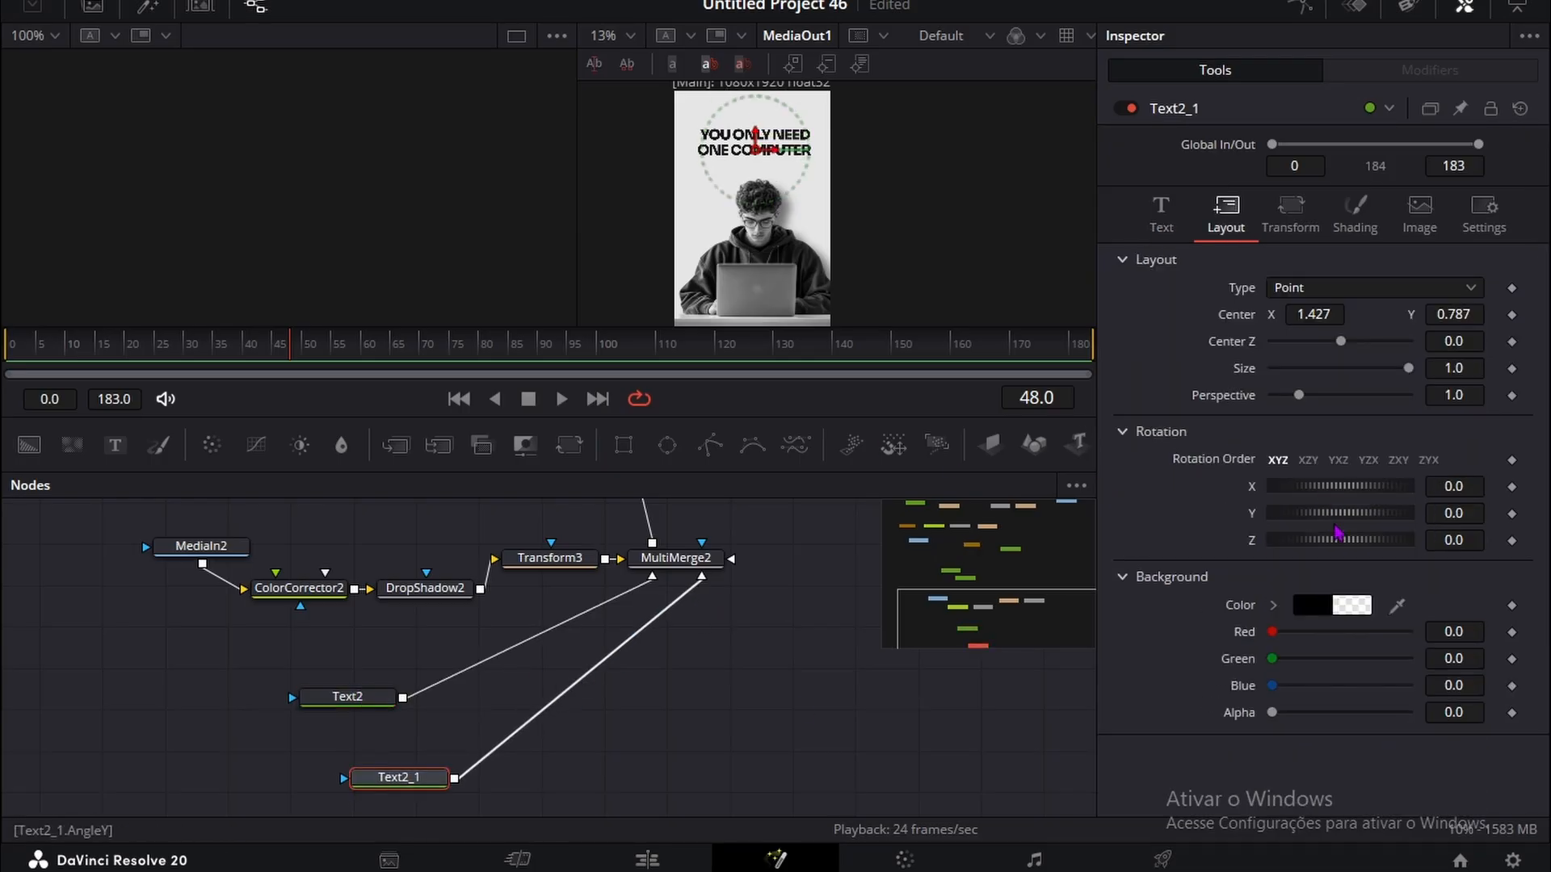
click(1165, 212)
click(1305, 502)
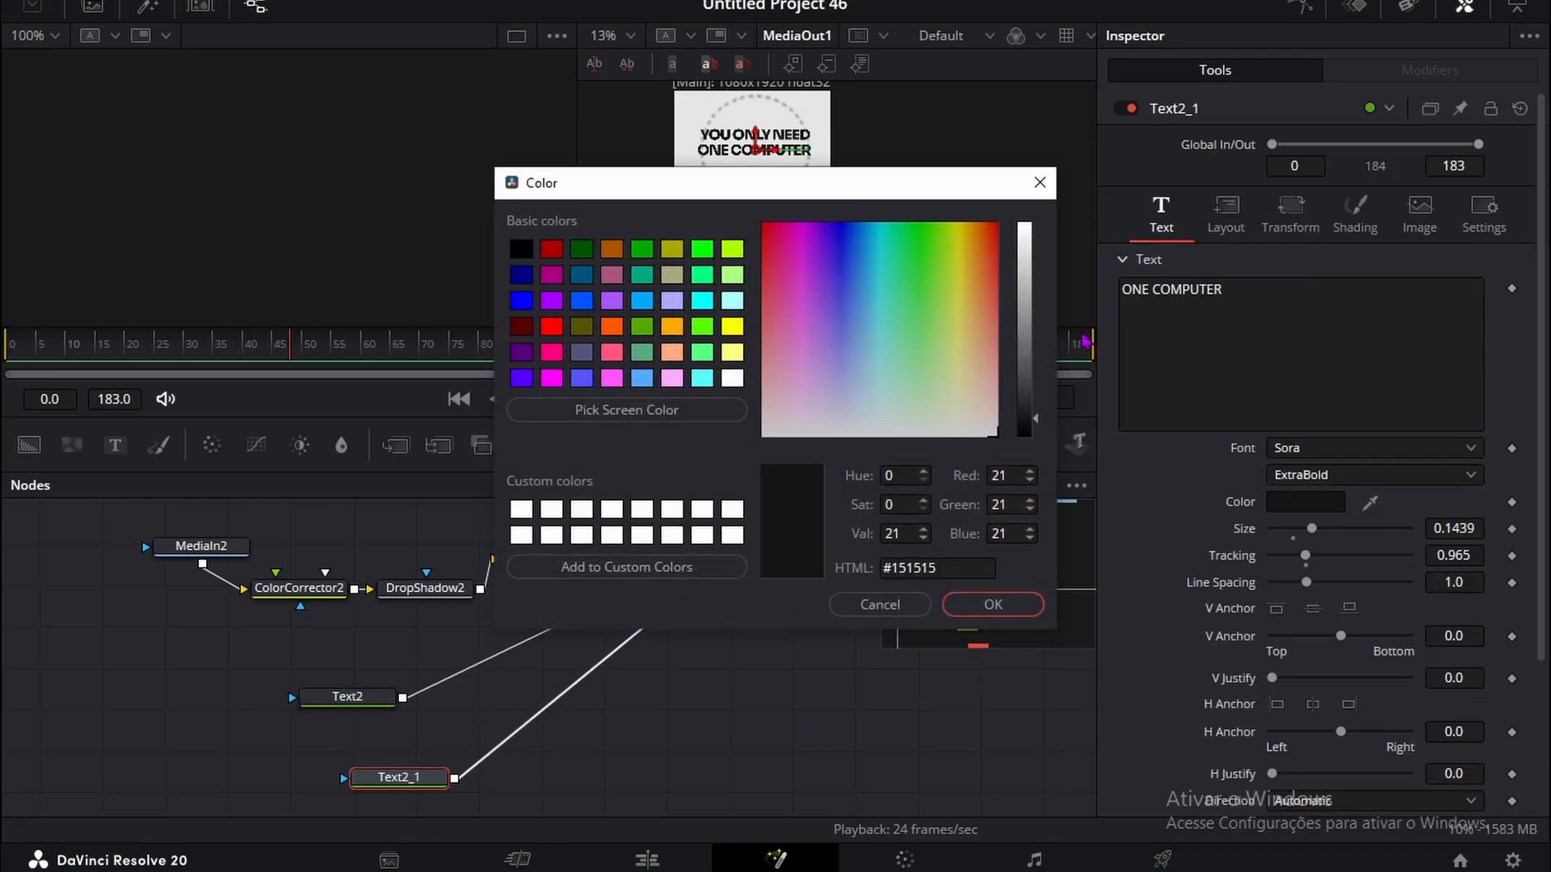
drag(1024, 419, 1031, 266)
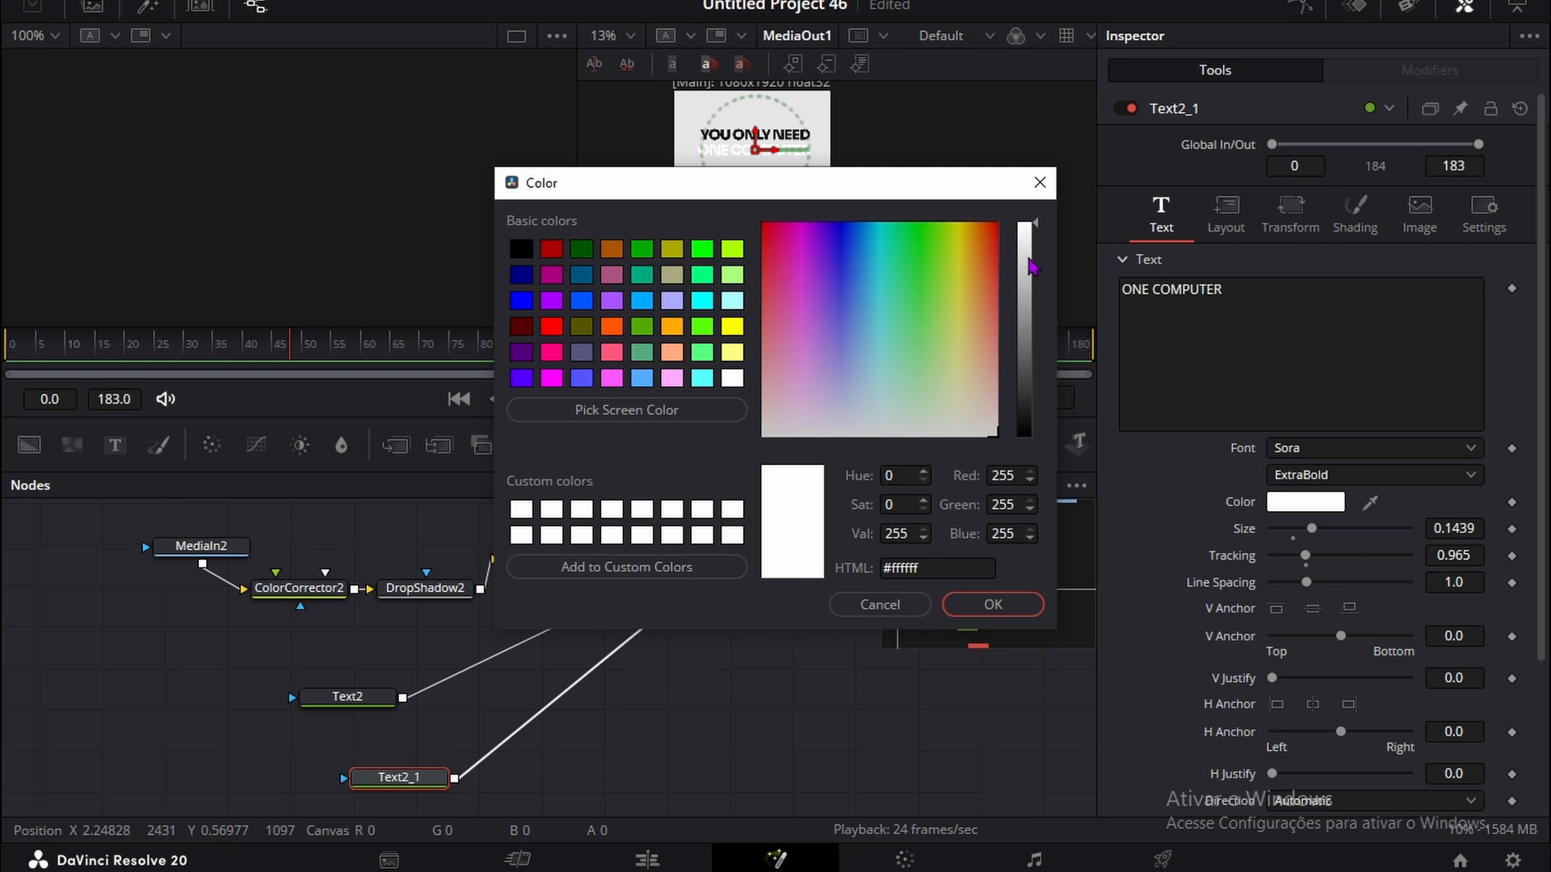
click(1009, 604)
Step: Add a Background node masked by a Rectangle, set its Blue value to 1.0, and connect it to MultiMerge2
scroll(589, 685, down, 2)
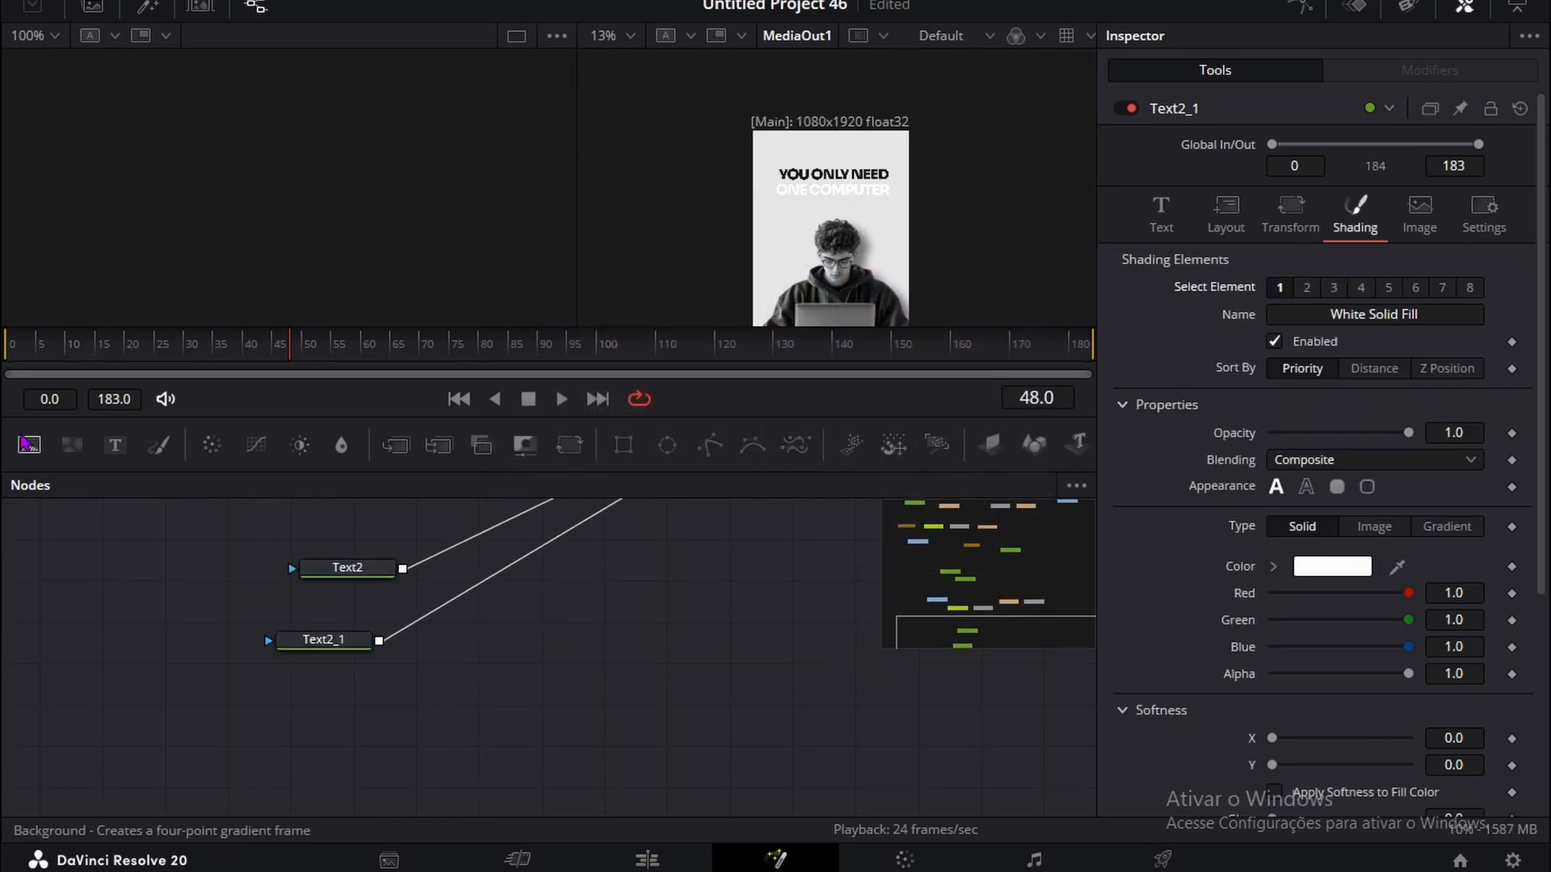
drag(29, 445, 590, 759)
drag(623, 444, 566, 753)
click(585, 752)
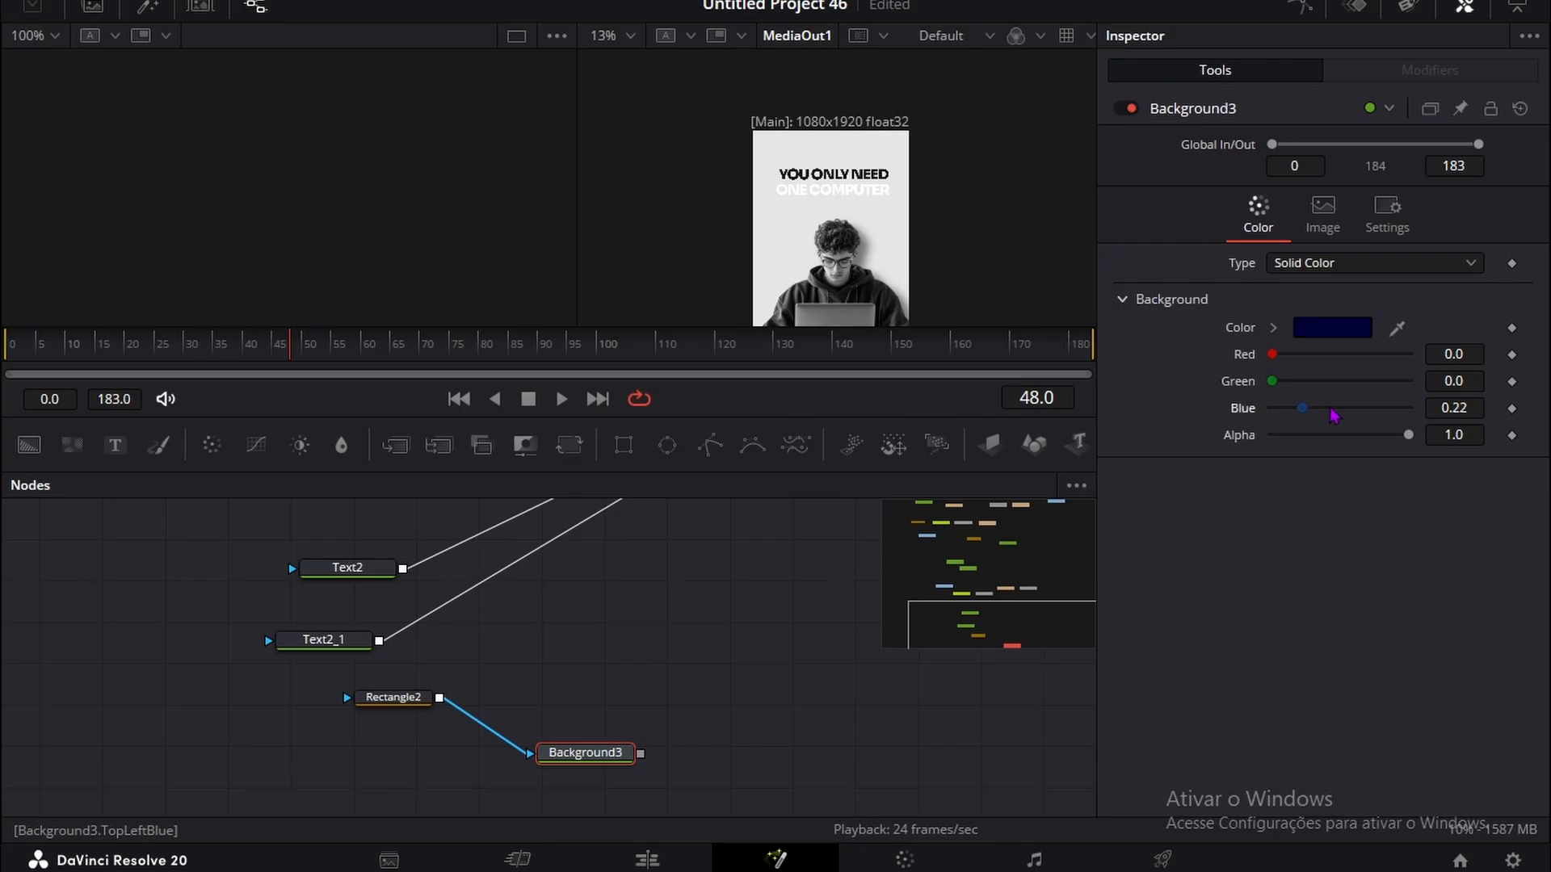
drag(1334, 415, 1426, 407)
drag(641, 754, 667, 578)
scroll(605, 649, down, 2)
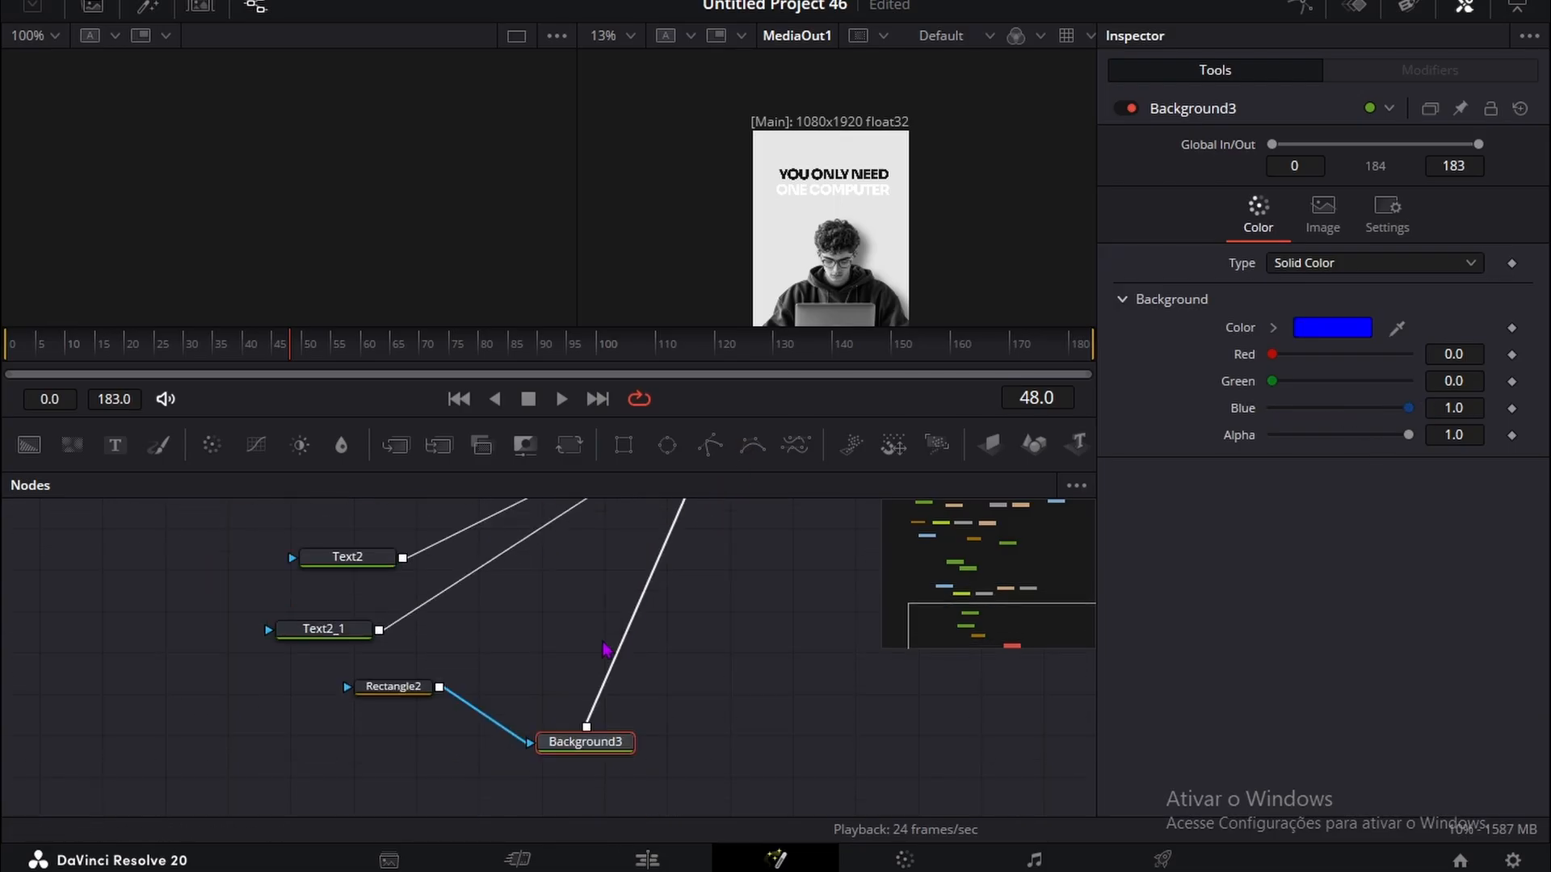
Step: Insert a Transform node after Background3 and set its center X to 1.182 to bring the blue rectangle into the frame
click(397, 689)
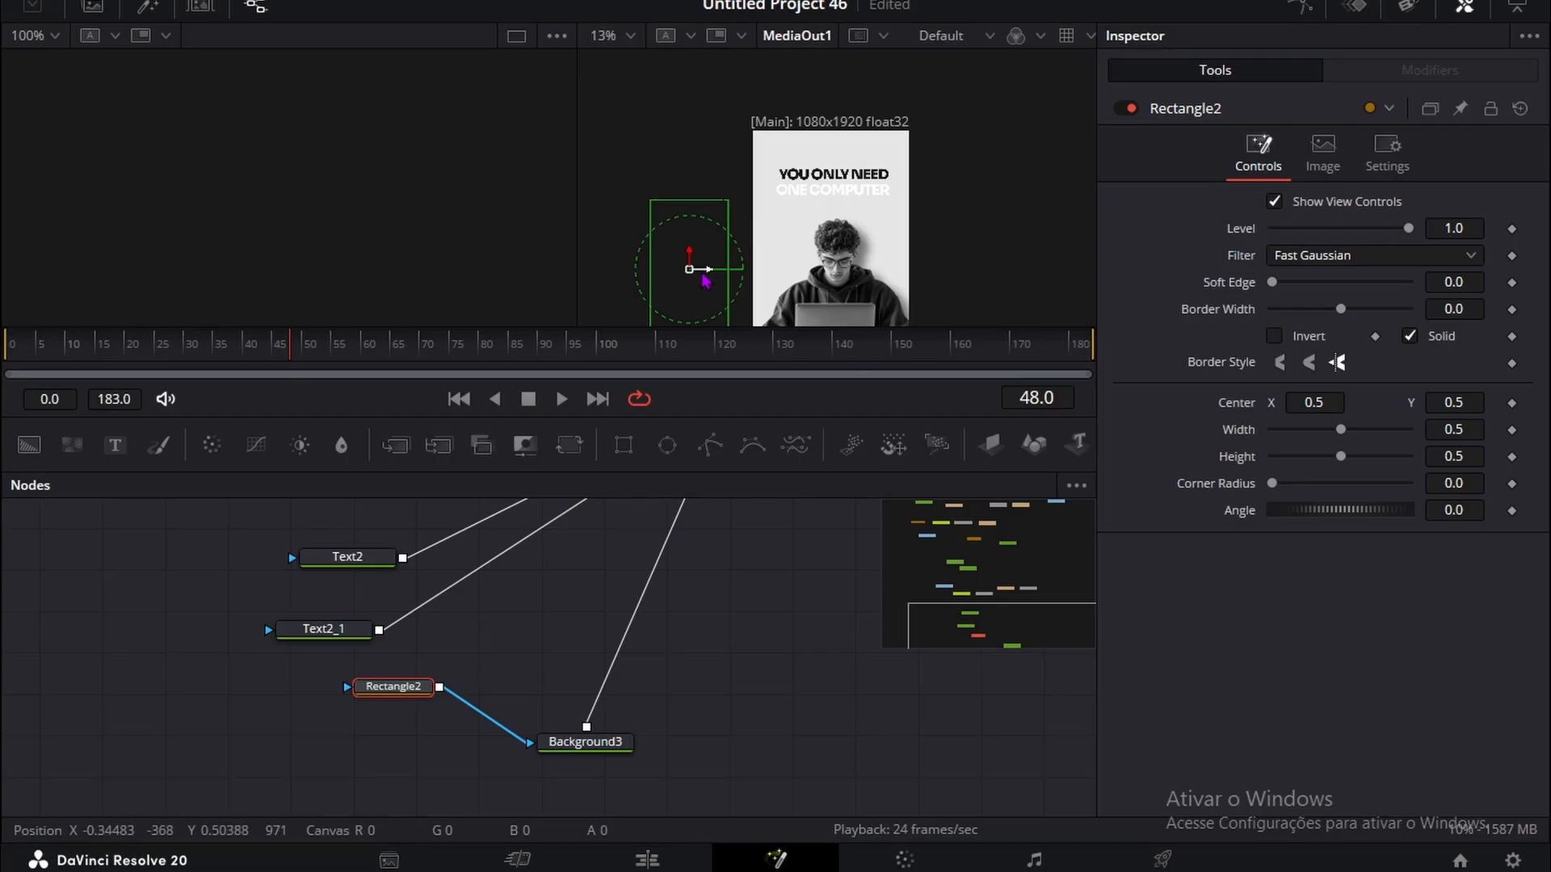
mouse_move(757, 266)
mouse_down()
mouse_move(830, 267)
mouse_move(736, 267)
mouse_up()
click(618, 747)
key(shift+space)
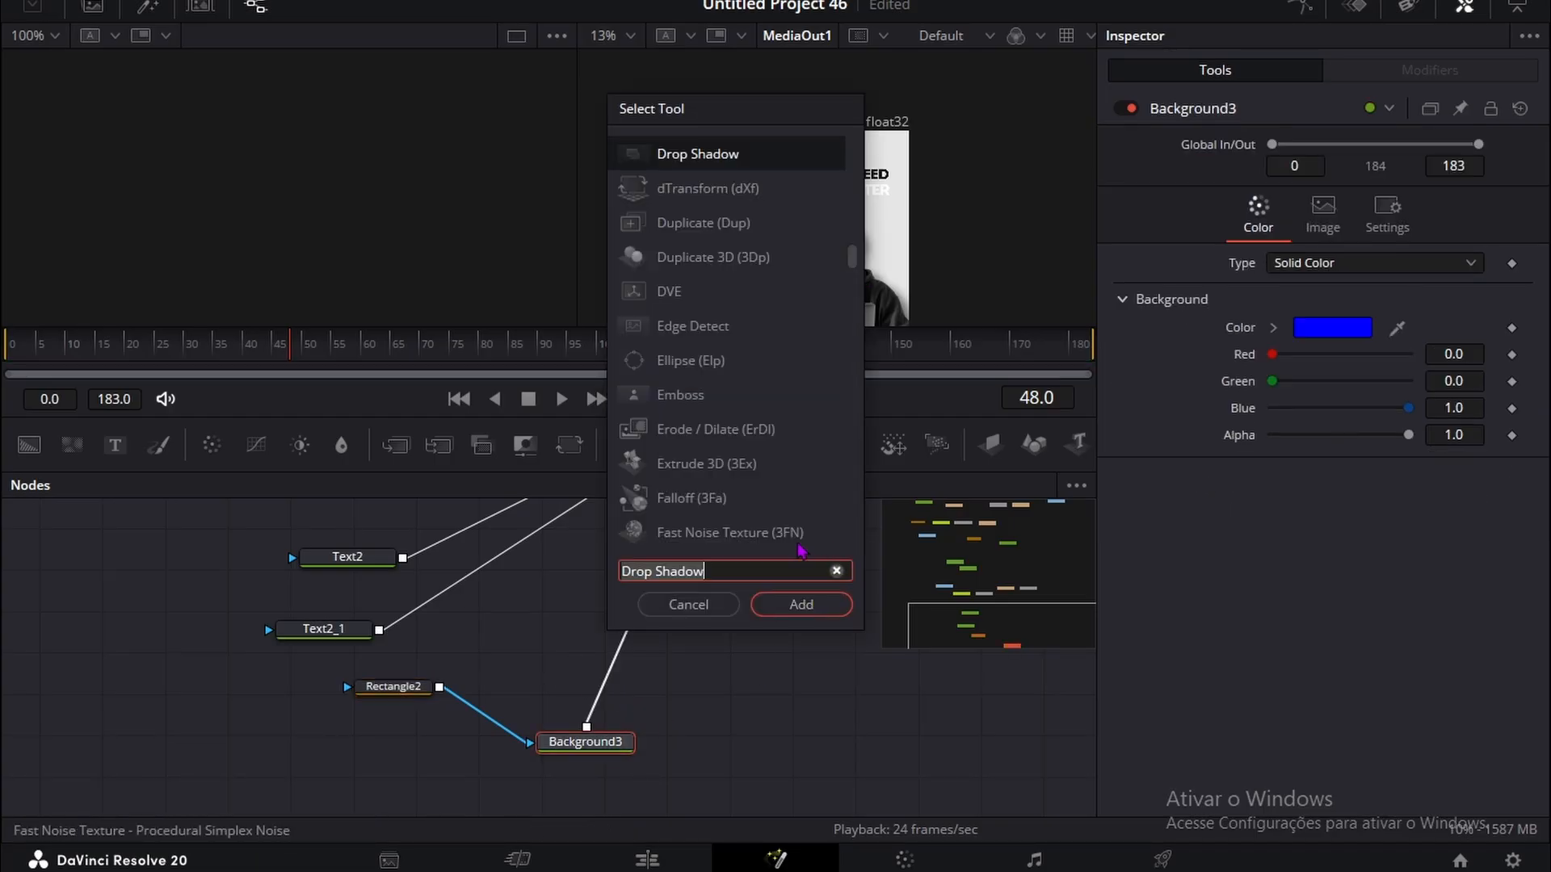
text(tr)
click(727, 396)
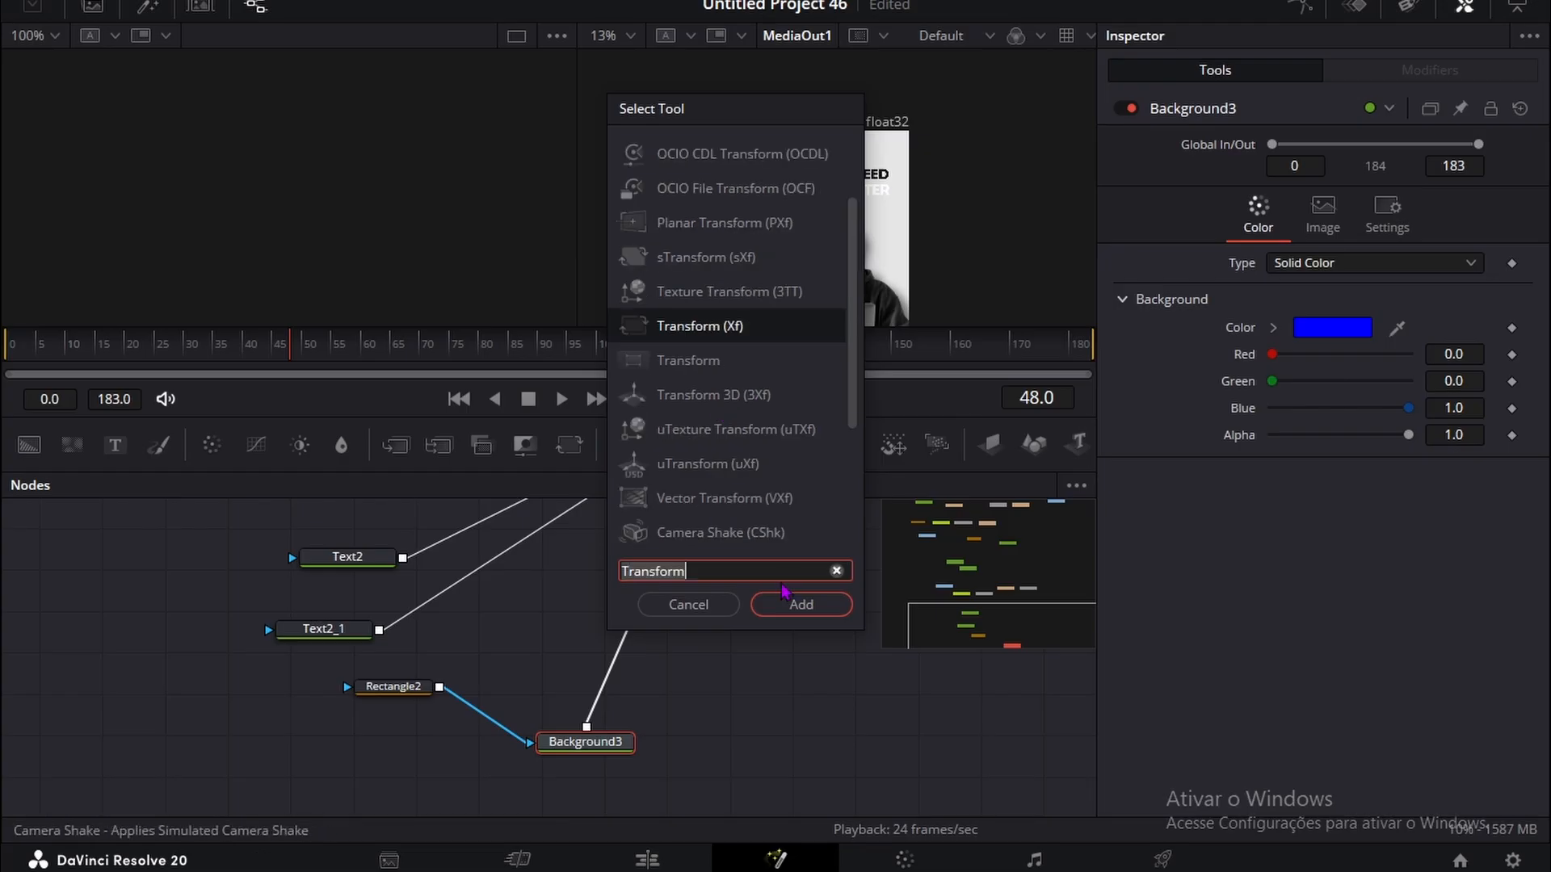
click(801, 604)
mouse_move(1313, 228)
mouse_down()
mouse_move(1364, 228)
mouse_move(1313, 228)
mouse_up()
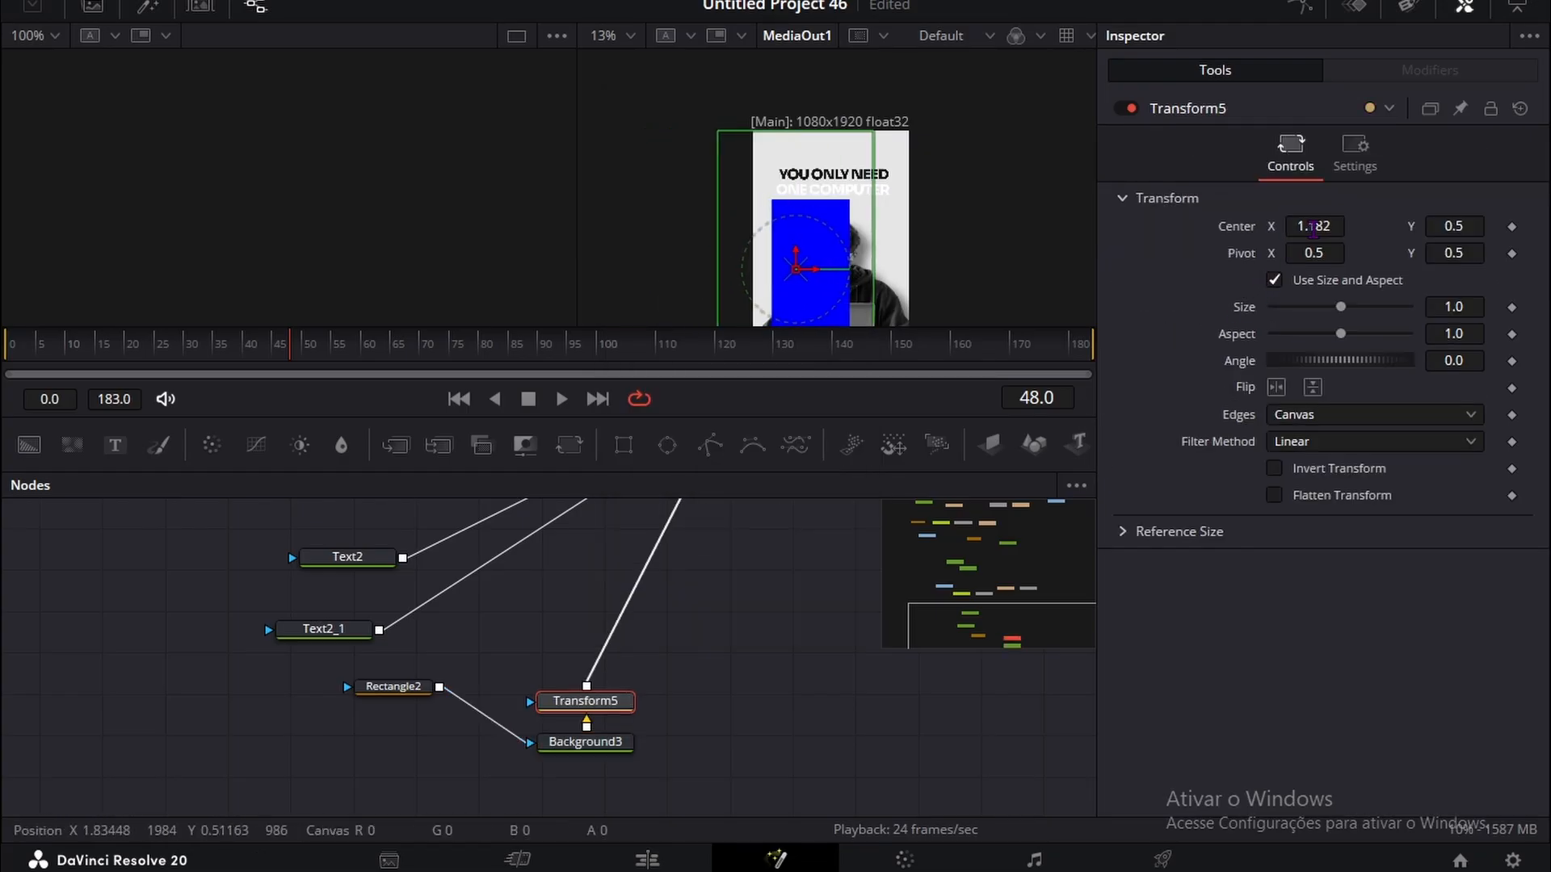
Step: Widen the Rectangle2 mask of the blue background and undo the trial shift of its center
click(393, 686)
drag(1455, 430, 1487, 431)
drag(1317, 403, 1355, 402)
key(ctrl+z)
Step: Reposition the blue rectangle by setting Transform5's center to X 1.359, Y 0.568
drag(618, 715, 624, 710)
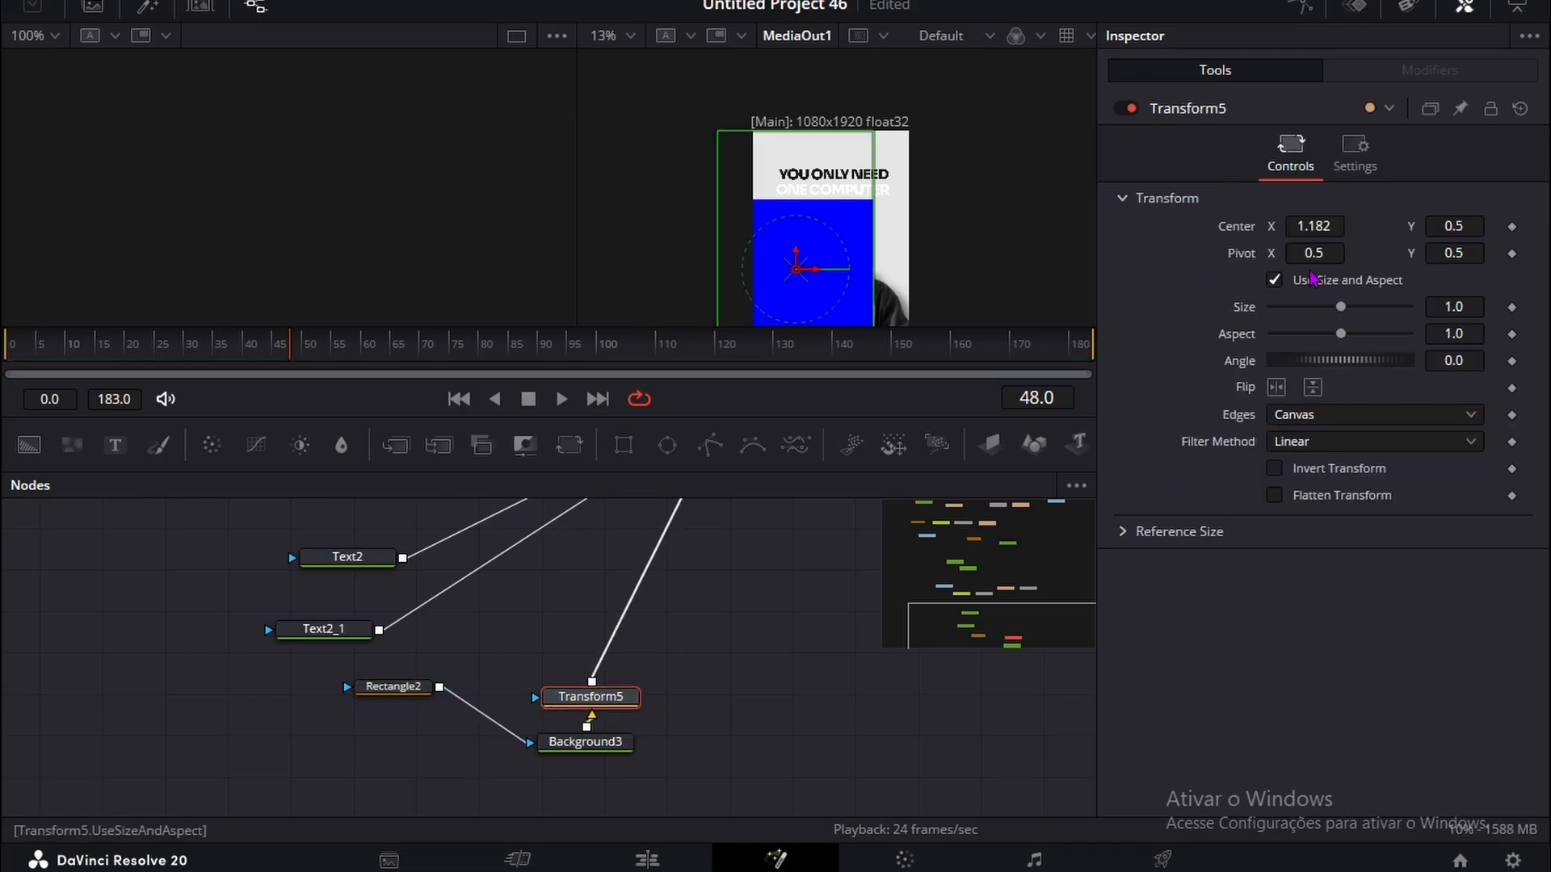
drag(1302, 226, 1521, 223)
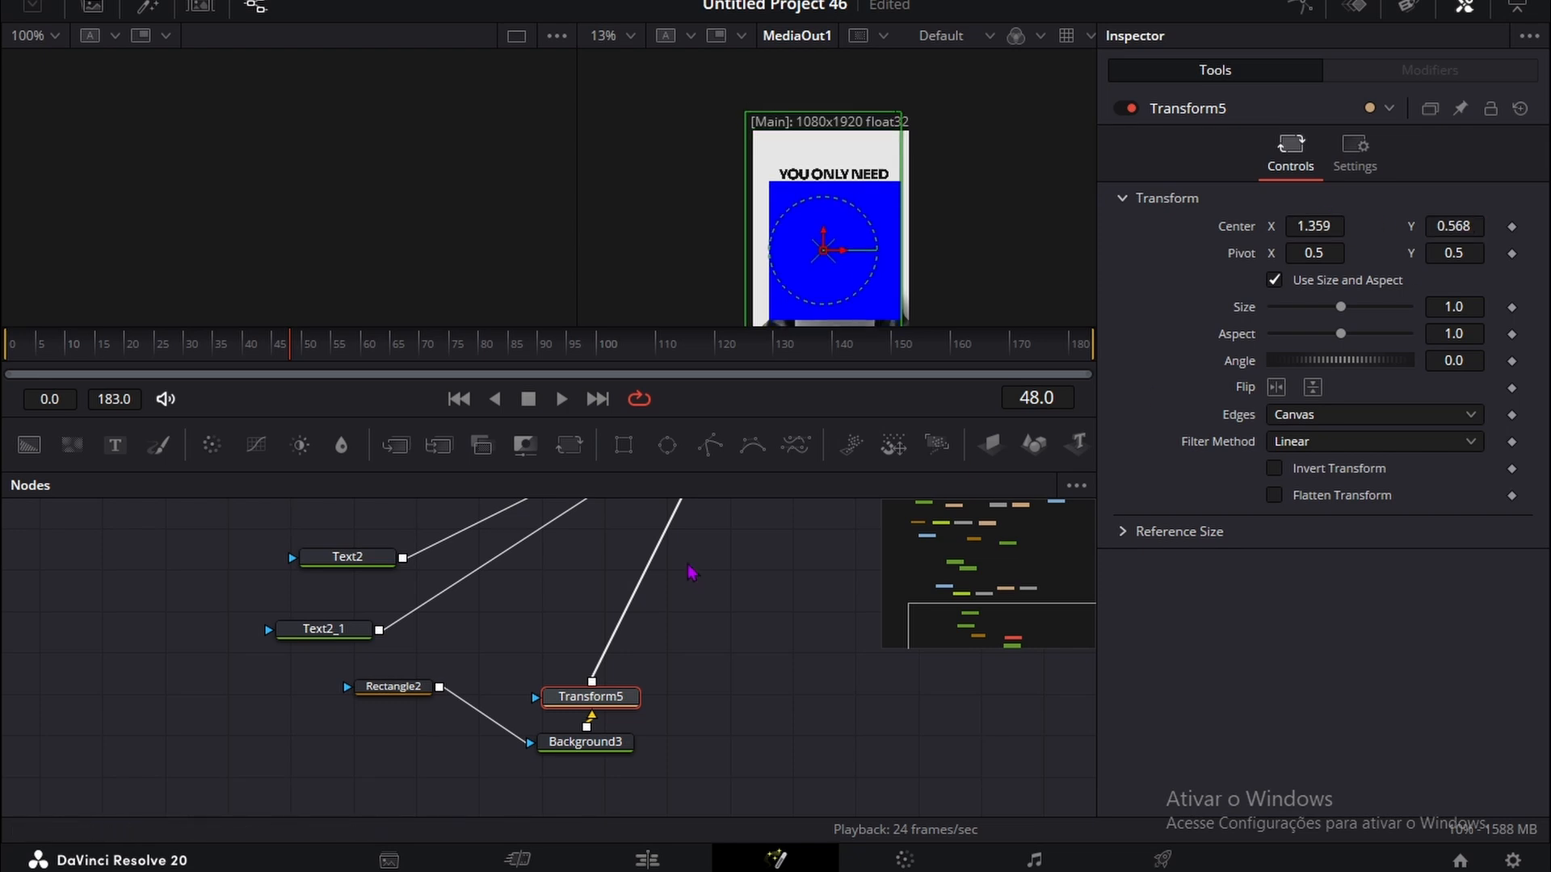
Step: Flatten the blue rectangle by setting Rectangle2's height to 0.059, and raise it to the second title line with Transform5's center Y at 0.781
click(405, 688)
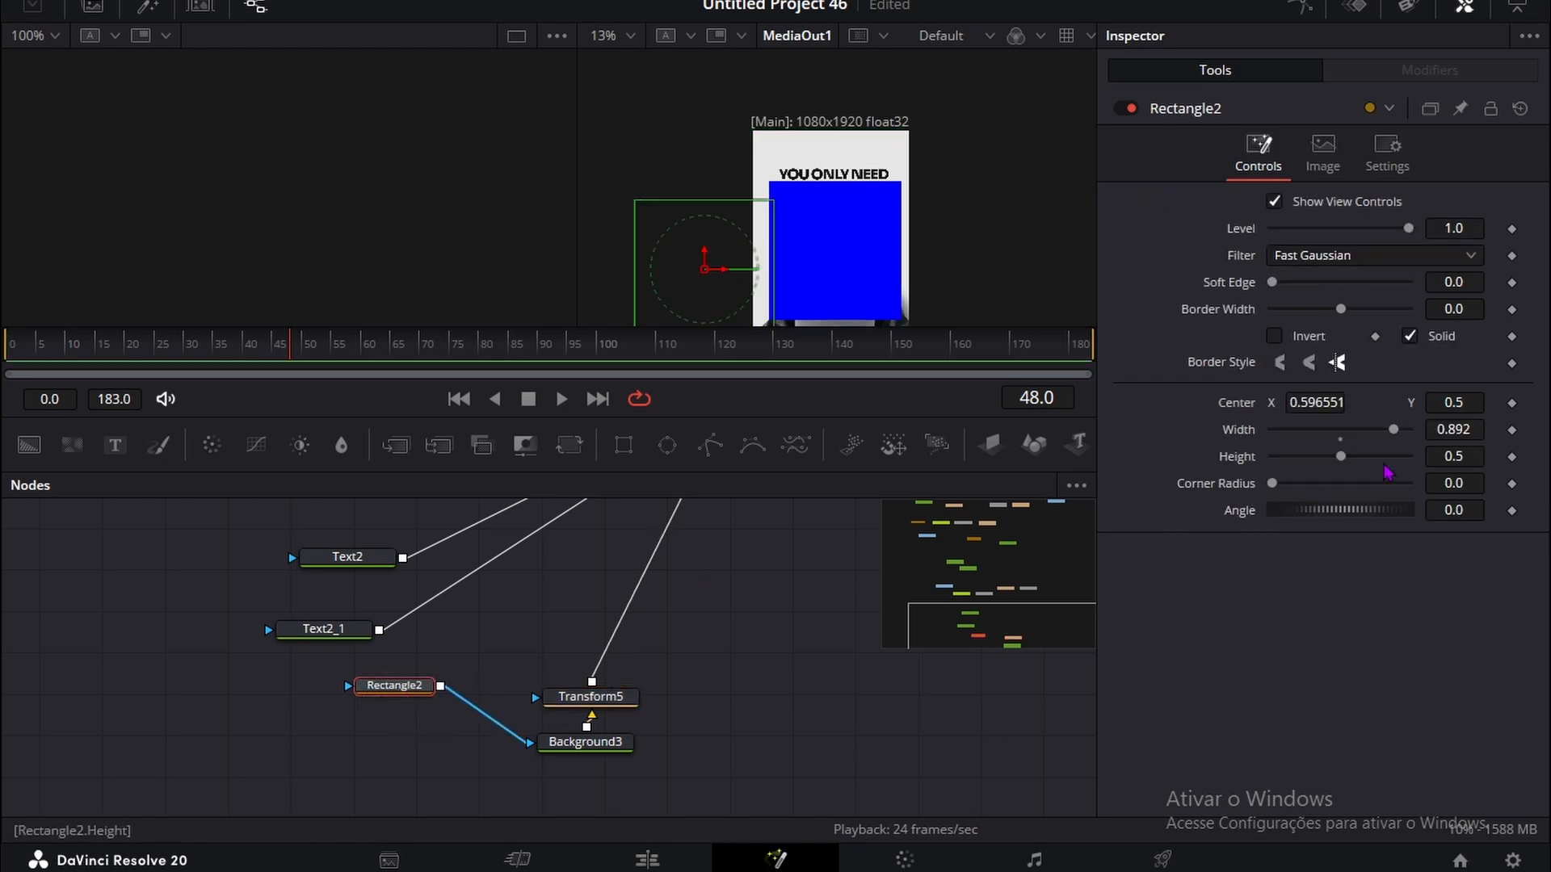
drag(1480, 461, 1410, 461)
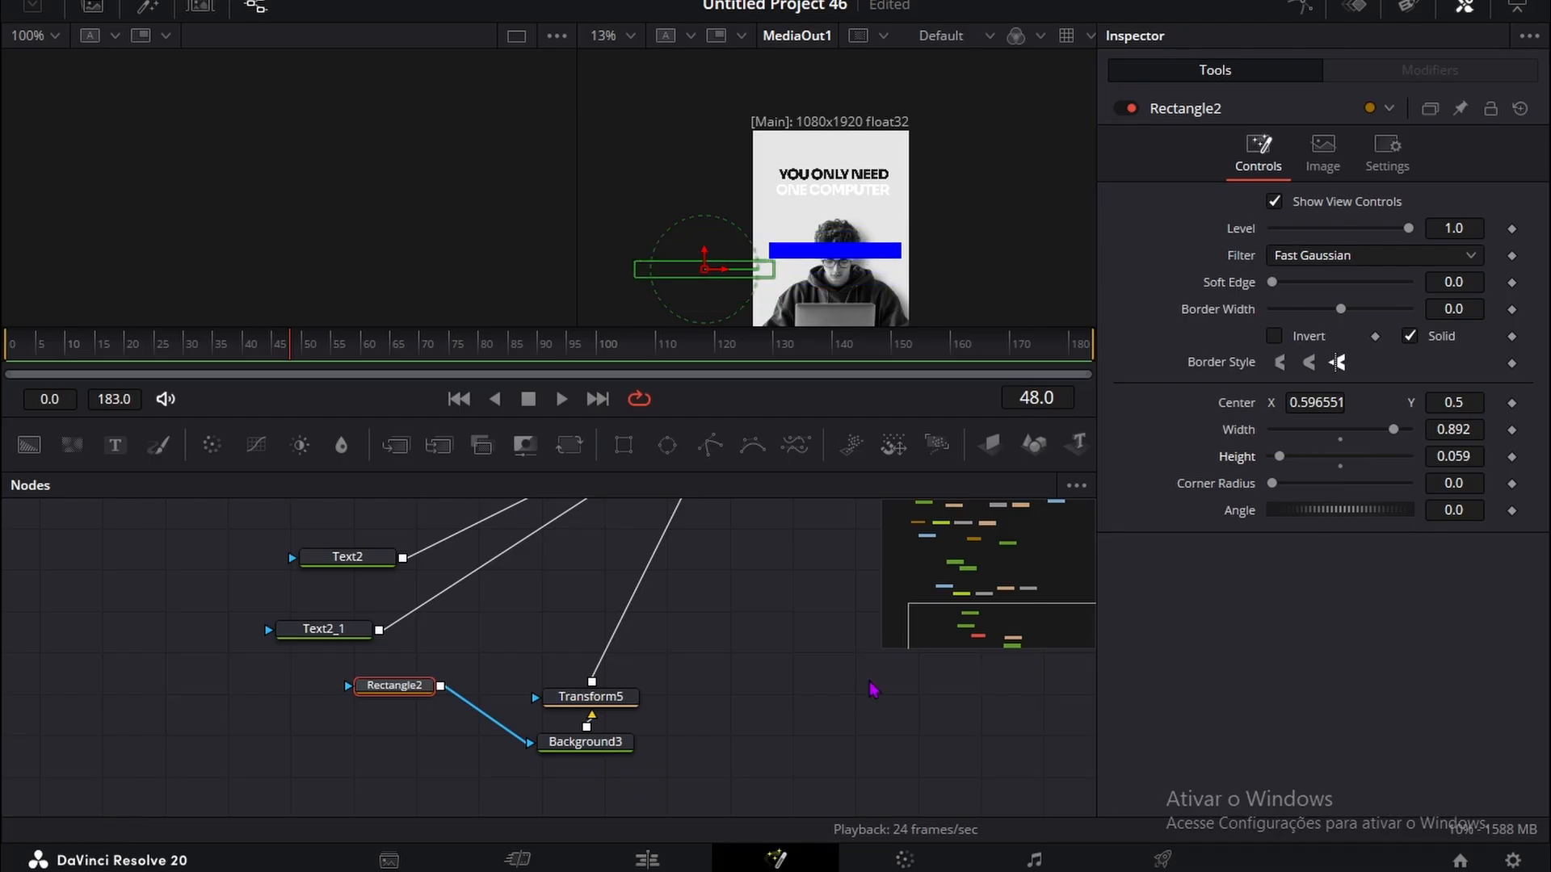
click(618, 697)
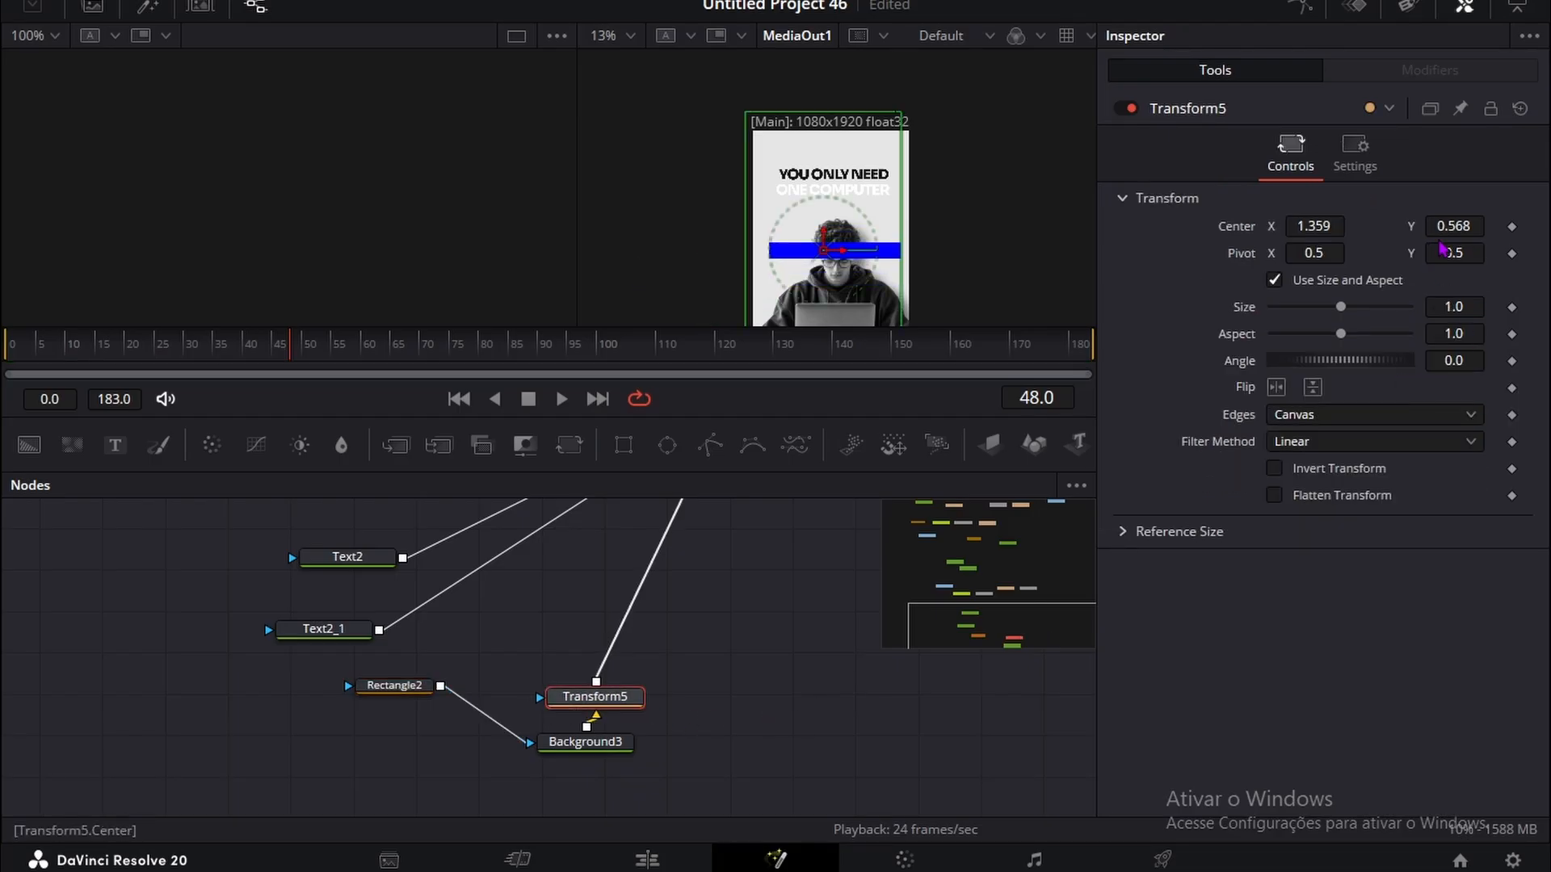
drag(1446, 226, 1480, 226)
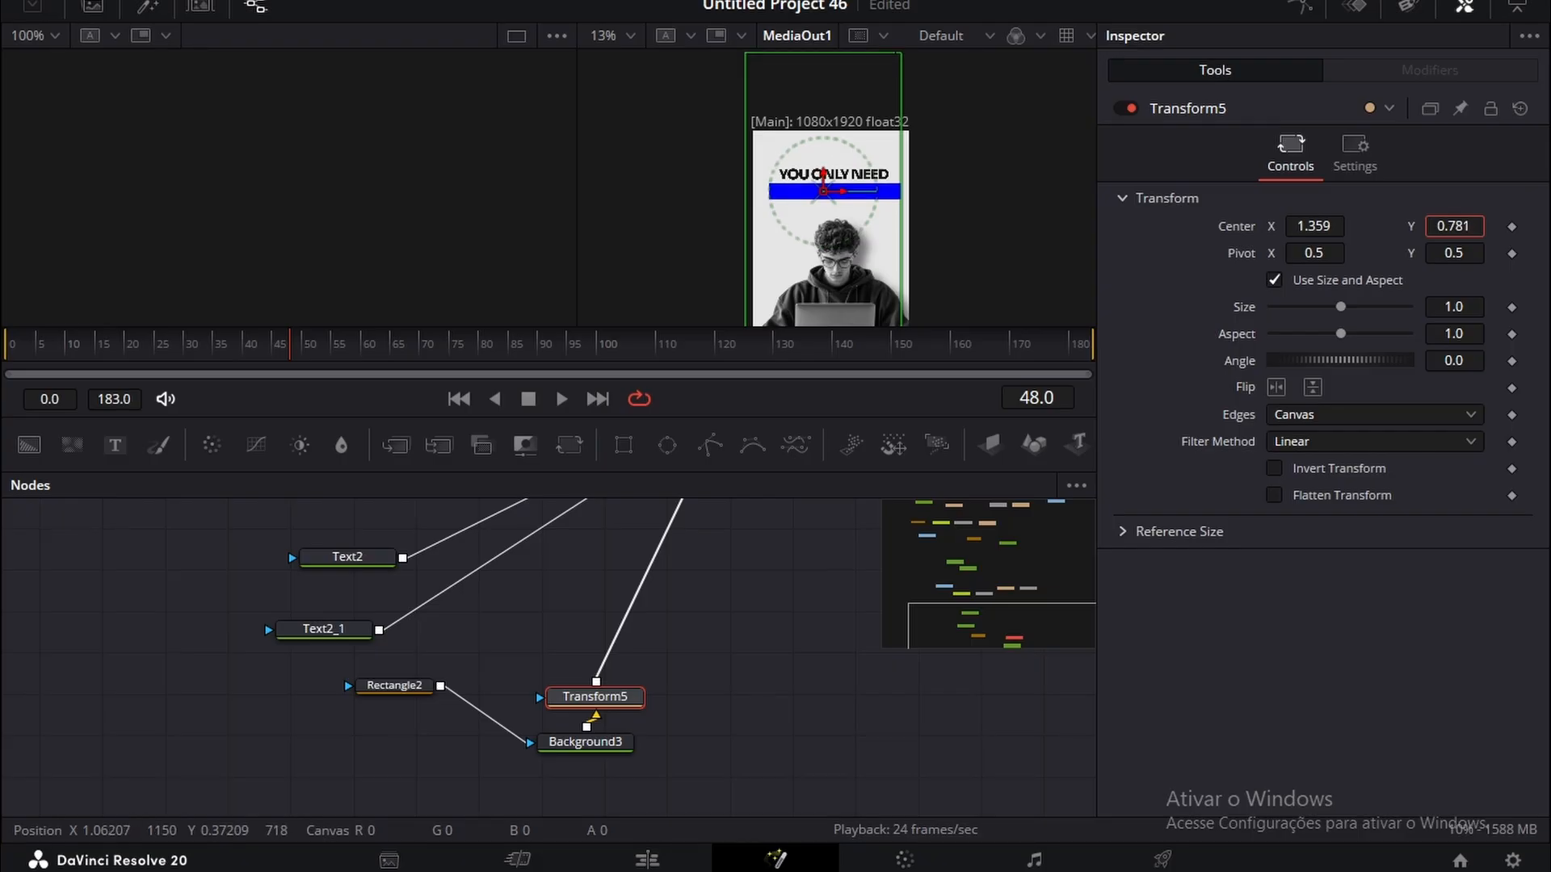
click(397, 686)
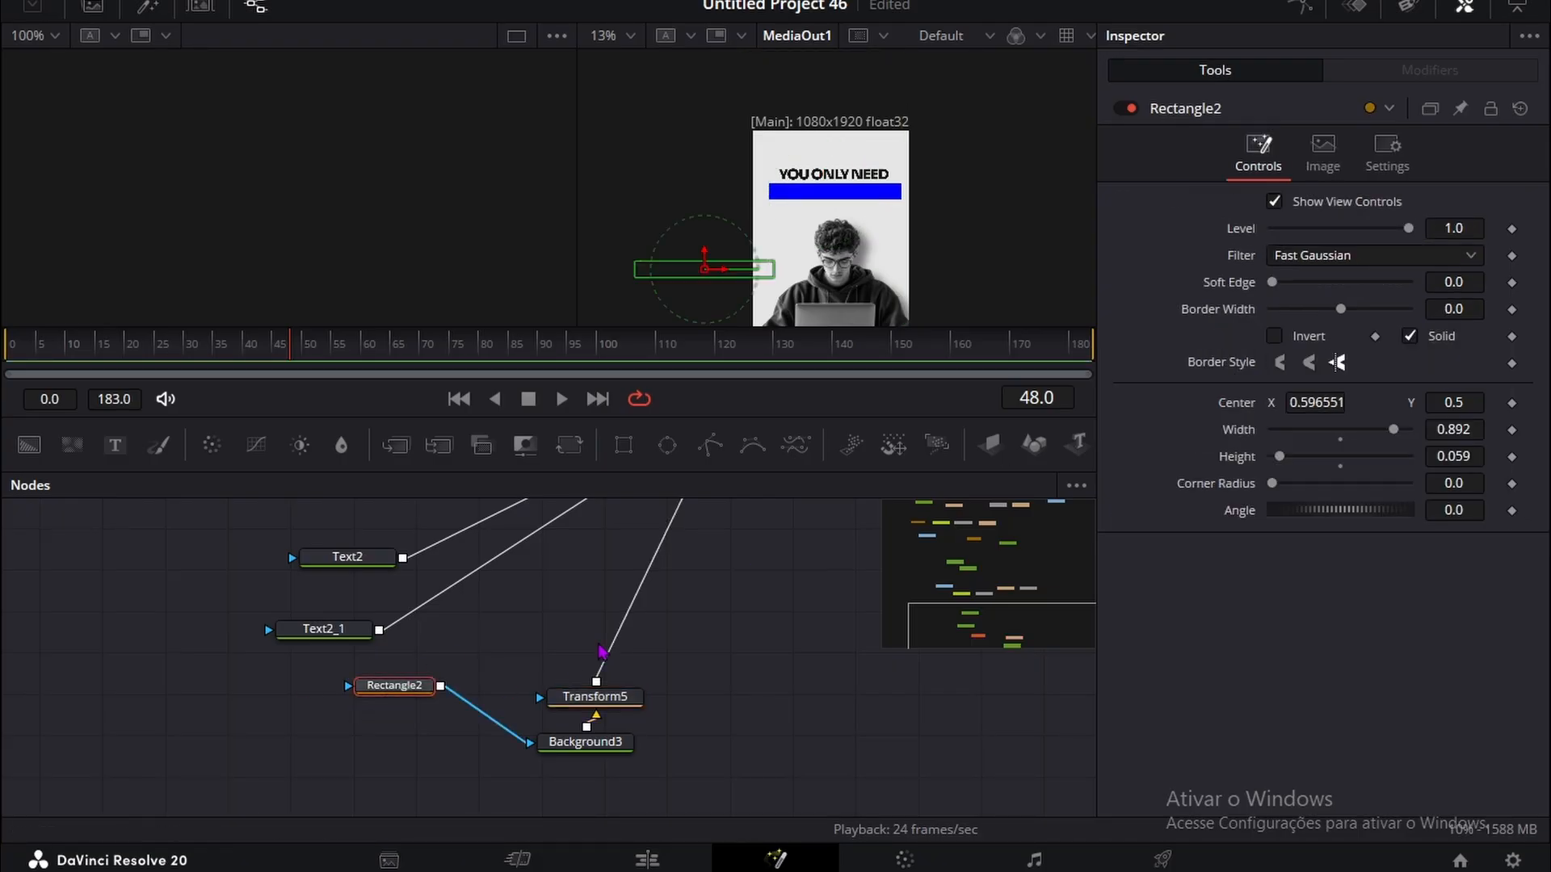
Step: Reconnect Transform3, Transform5, Text2 and Text2_1 to MultiMerge2 in that order, placing the blue bar behind the titles
scroll(681, 648, up, 3)
click(522, 515)
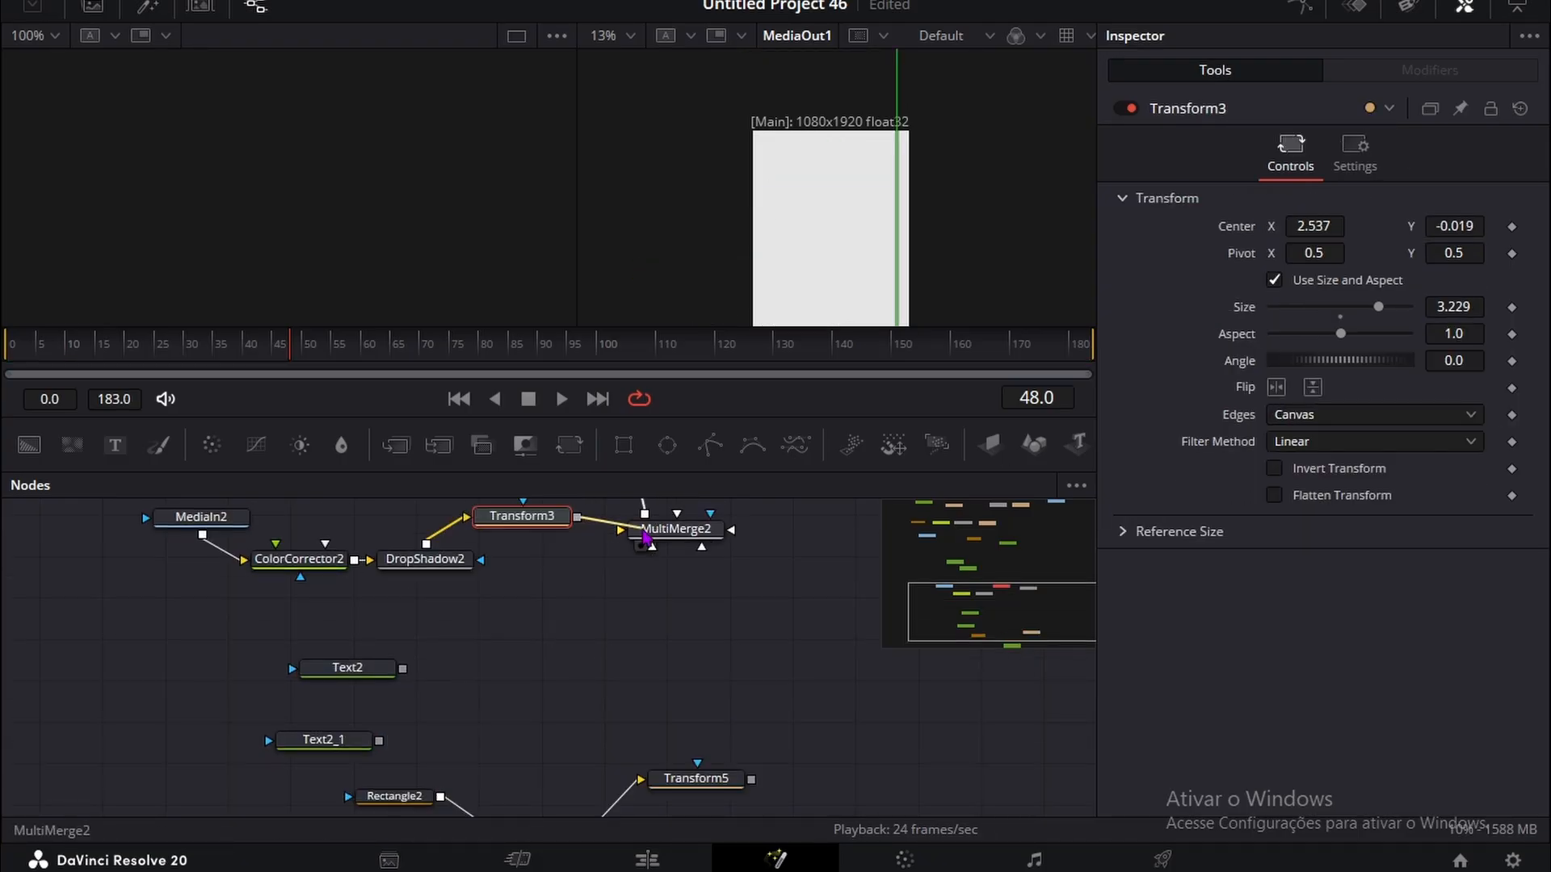
drag(646, 539, 648, 540)
drag(751, 779, 677, 543)
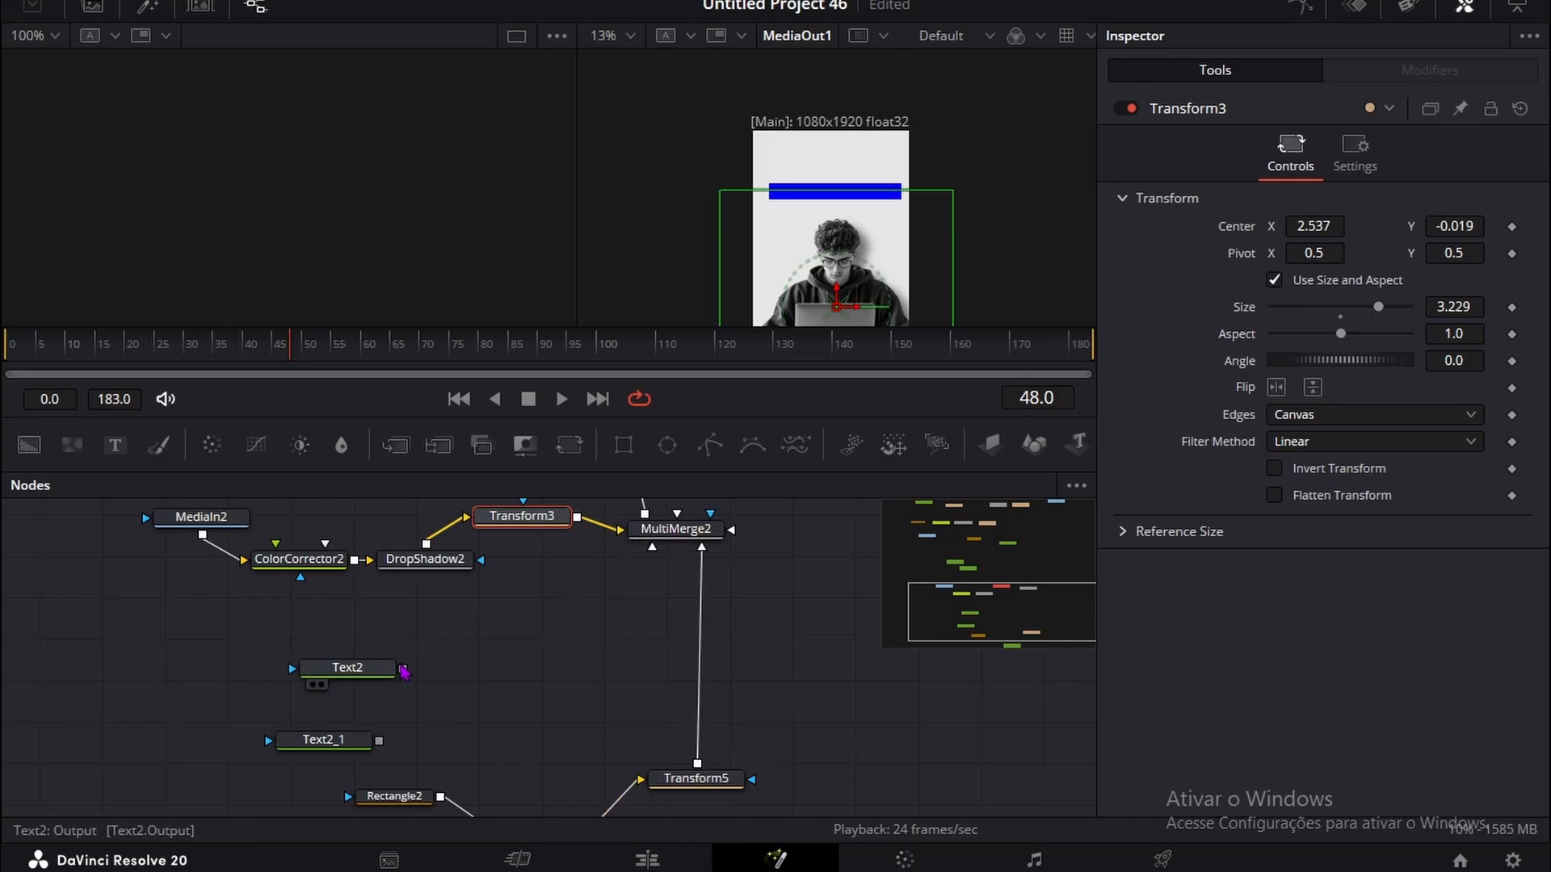
drag(402, 668, 682, 530)
drag(378, 740, 679, 533)
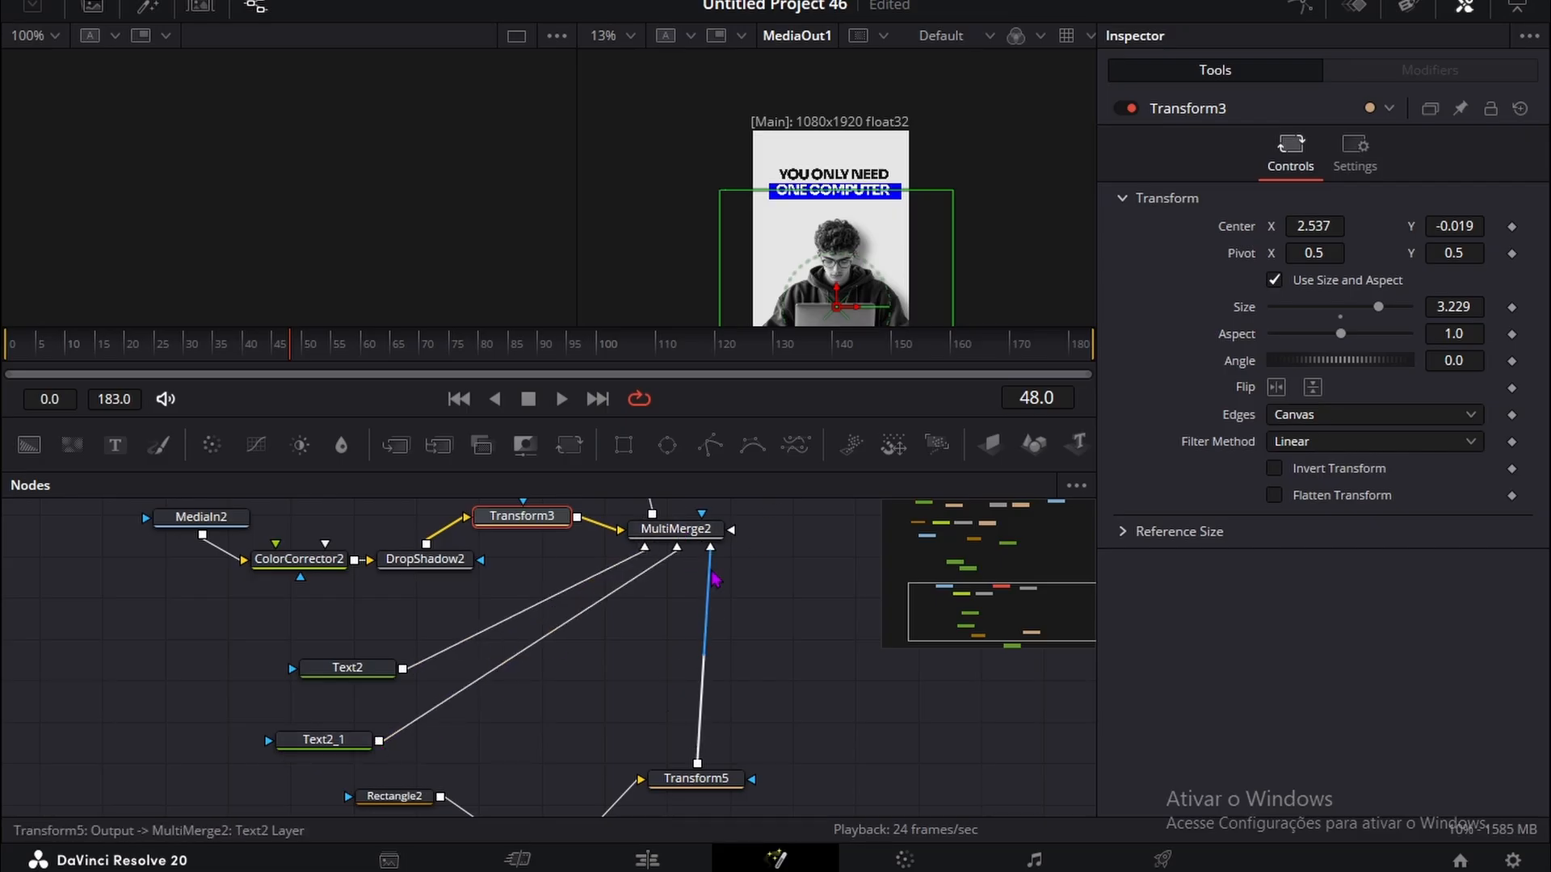
Step: Try the Screen apply mode on MultiMerge2's Text2 layer and return it to Normal
click(676, 531)
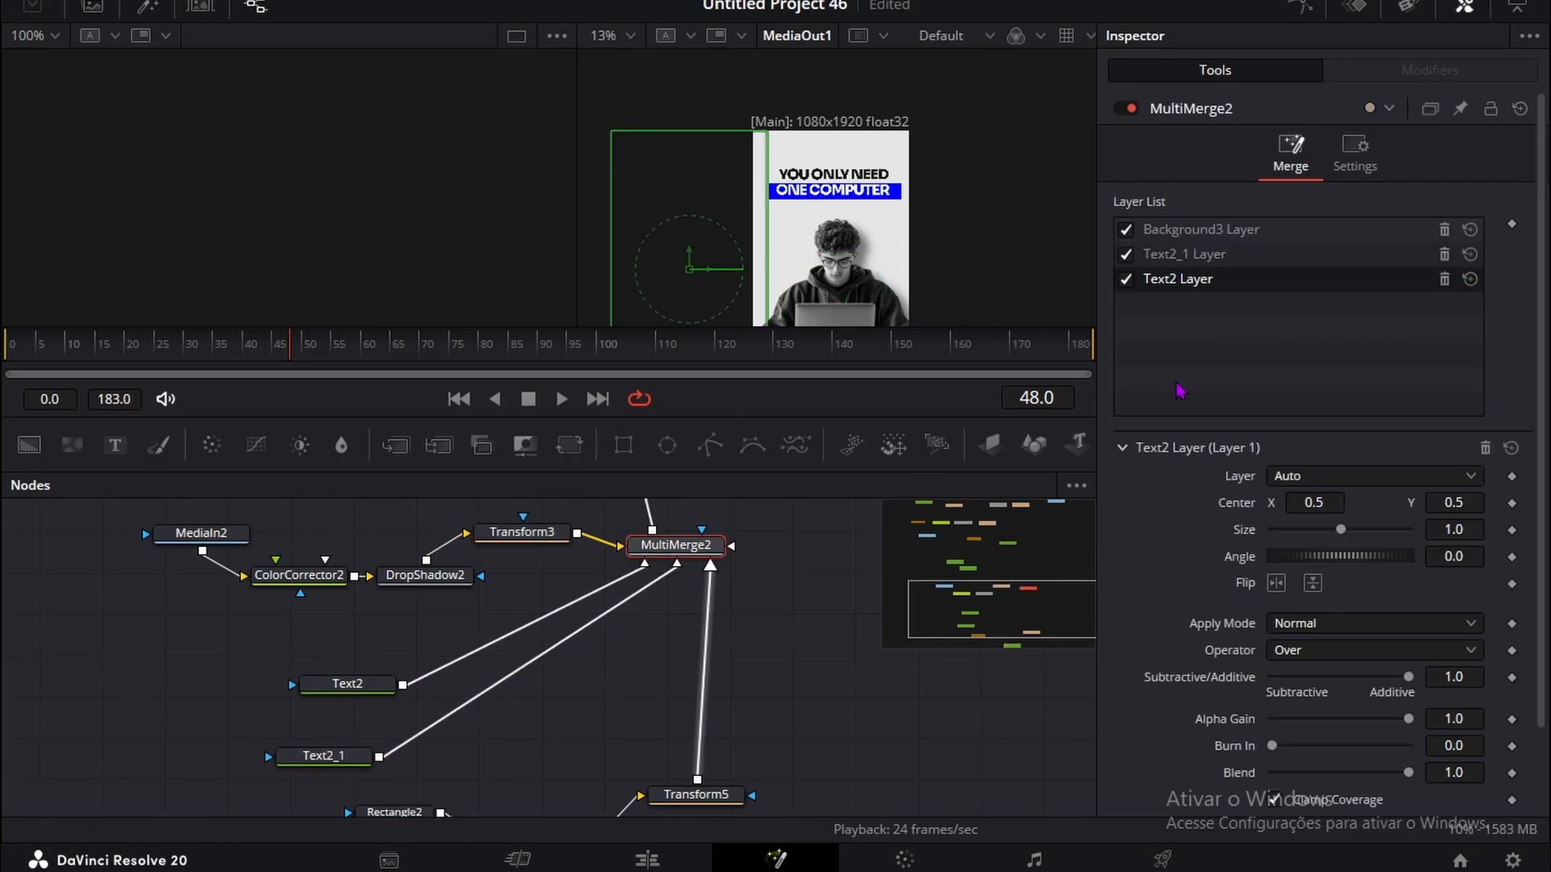
click(1209, 258)
click(1207, 236)
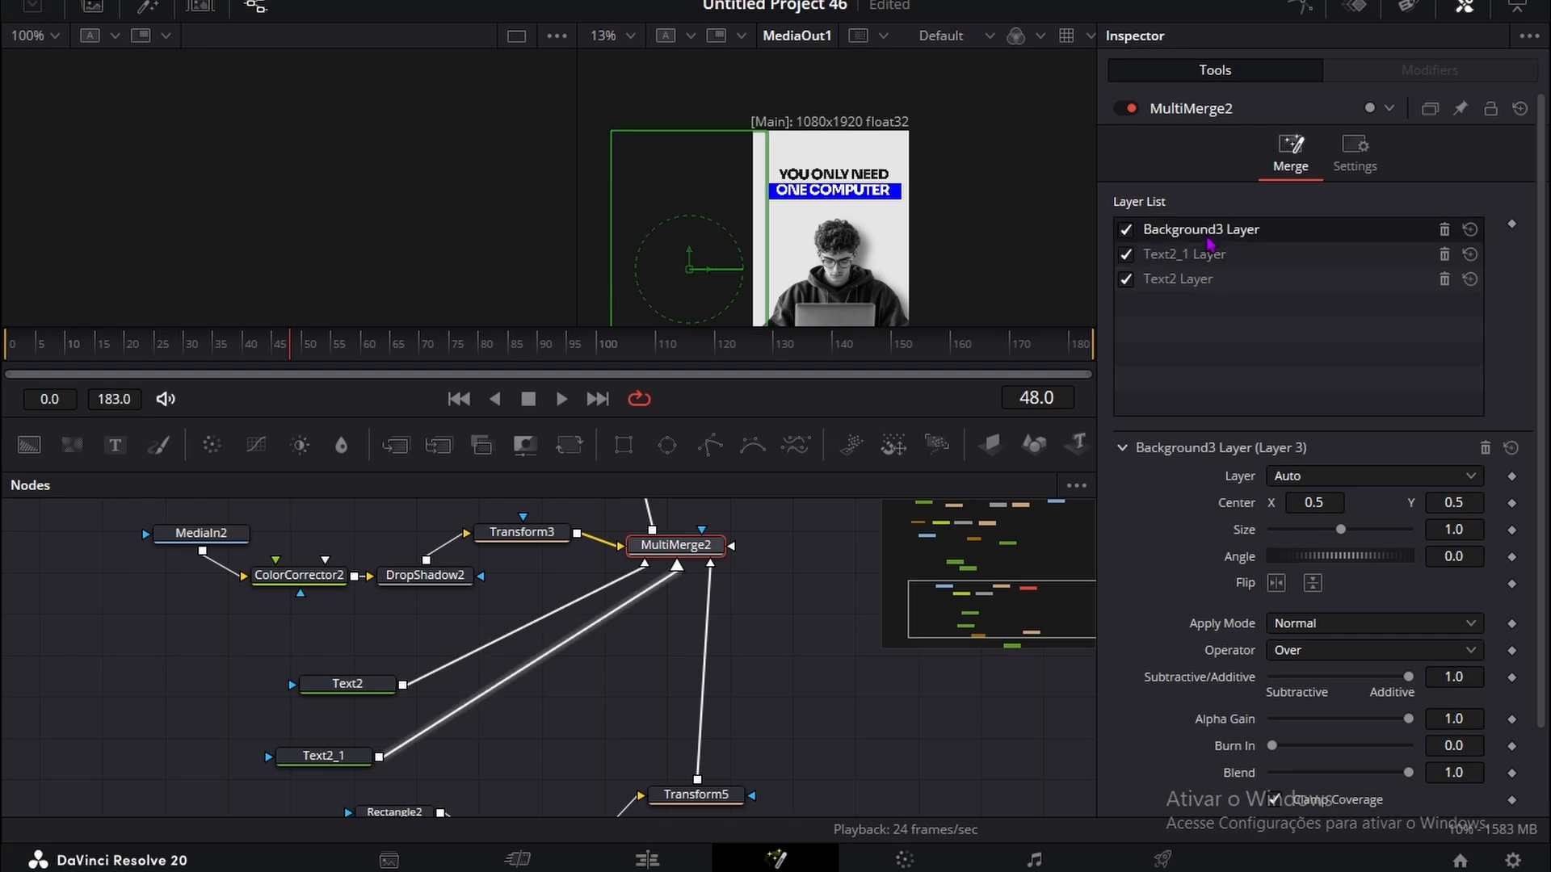
click(1221, 279)
click(1373, 622)
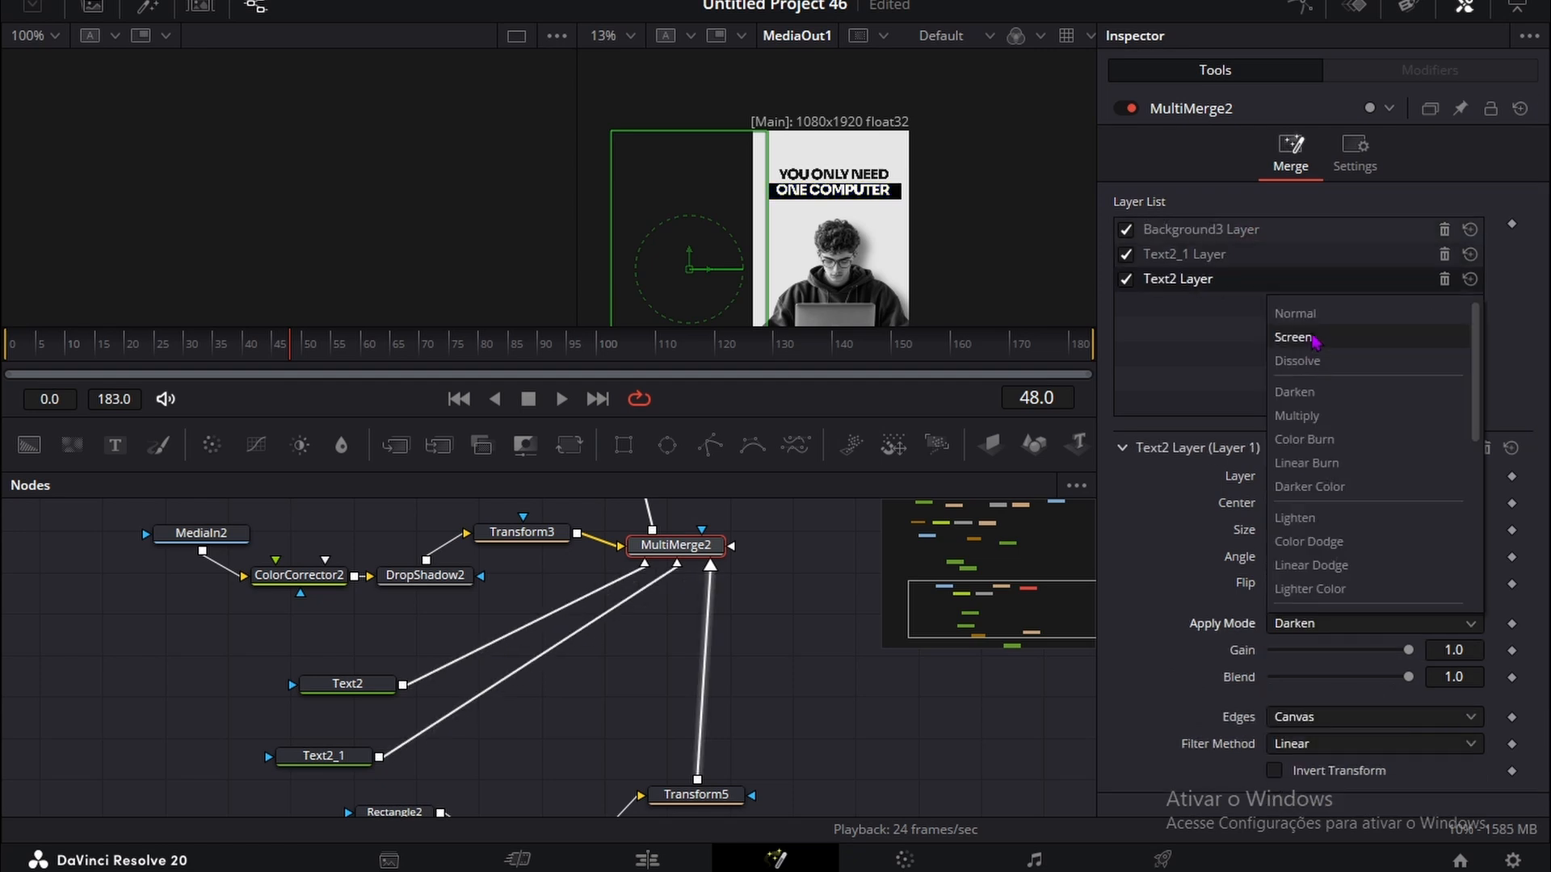
click(1297, 337)
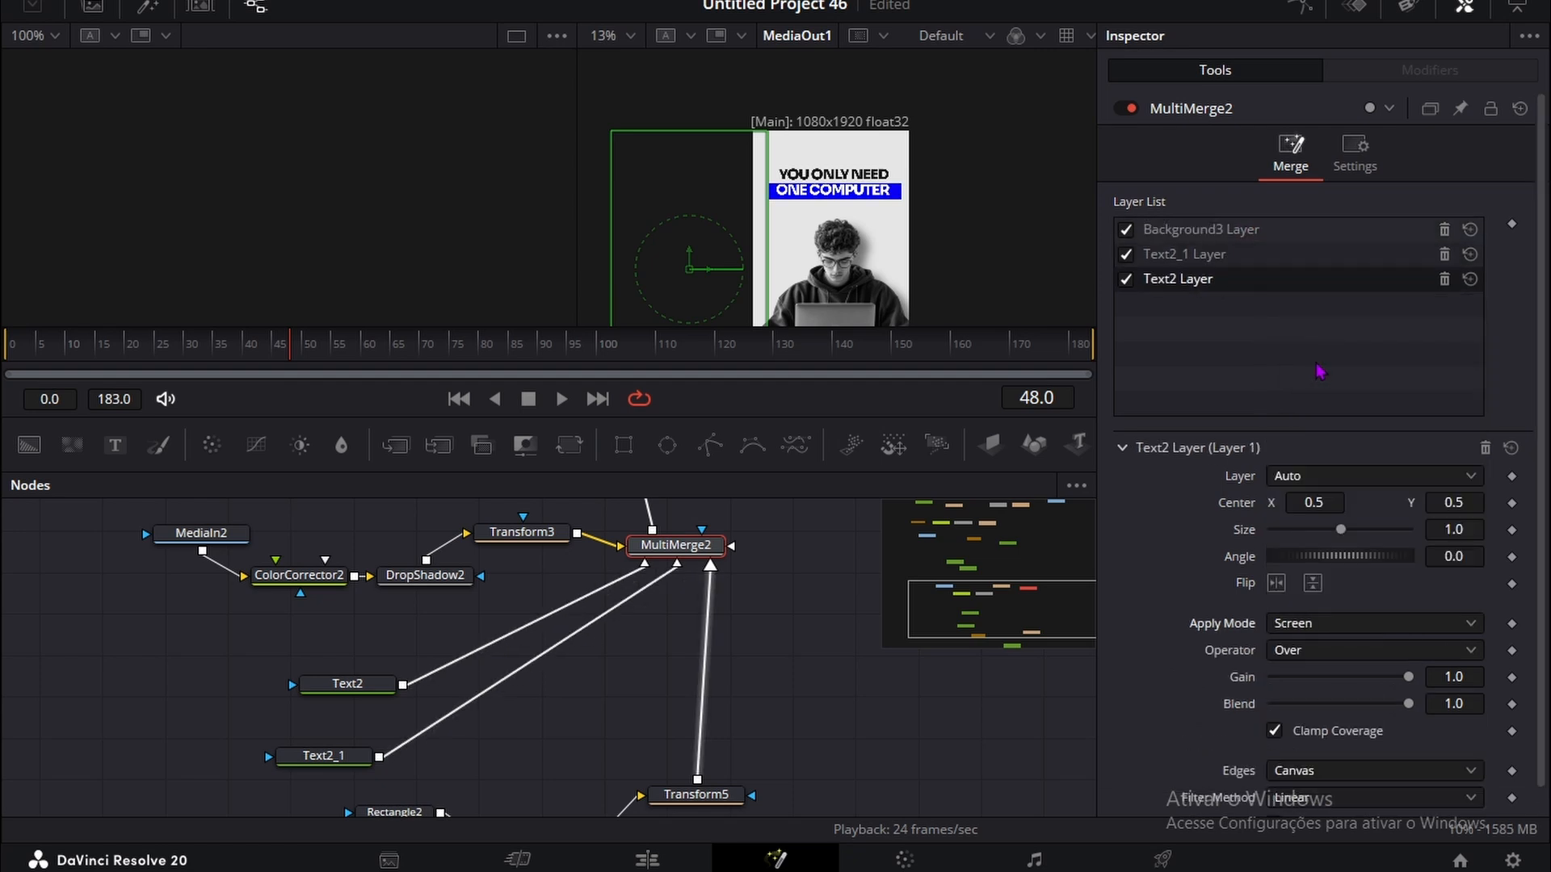
click(1332, 477)
click(1295, 489)
click(1301, 623)
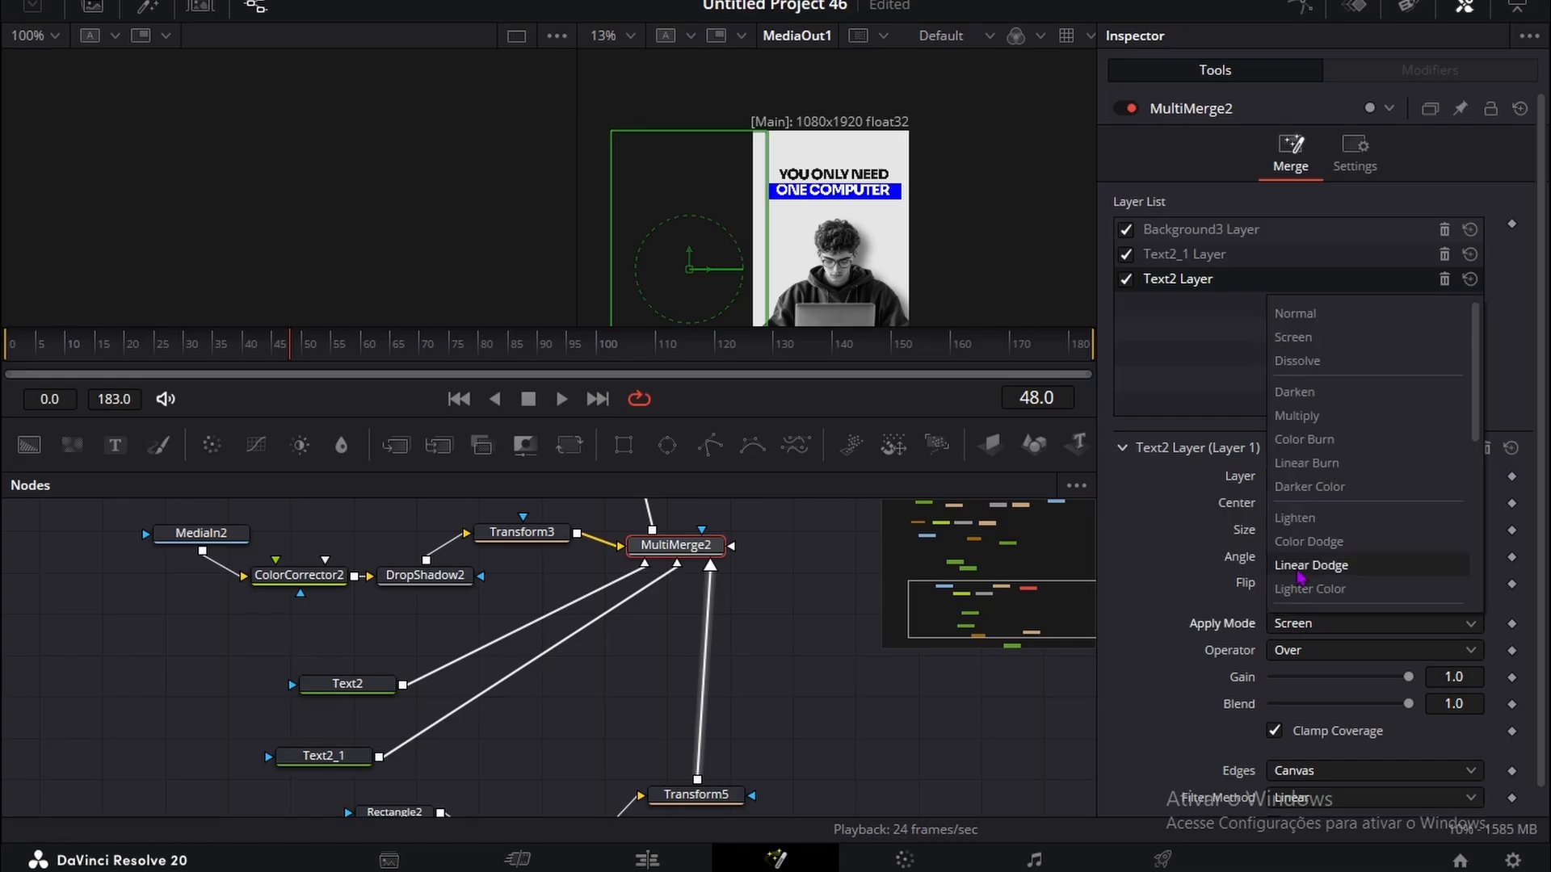
click(1296, 312)
Step: At frame 49, set Rectangle2's width to 0.815 and center to X 0.557552, Y 0.503, and keyframe its center, width and height
scroll(641, 575, down, 3)
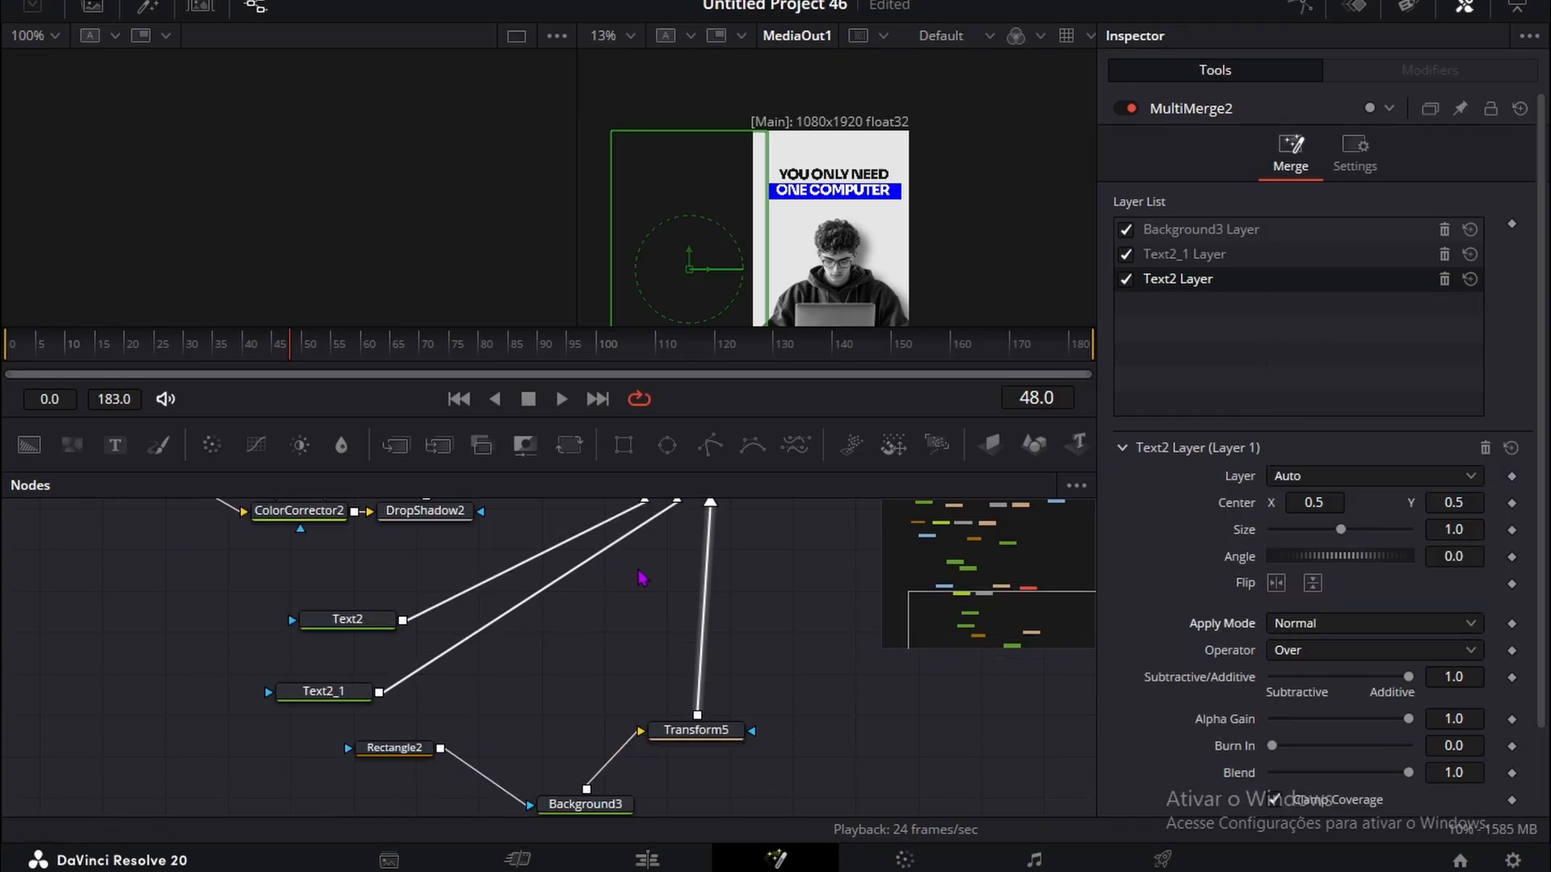
click(391, 683)
click(309, 358)
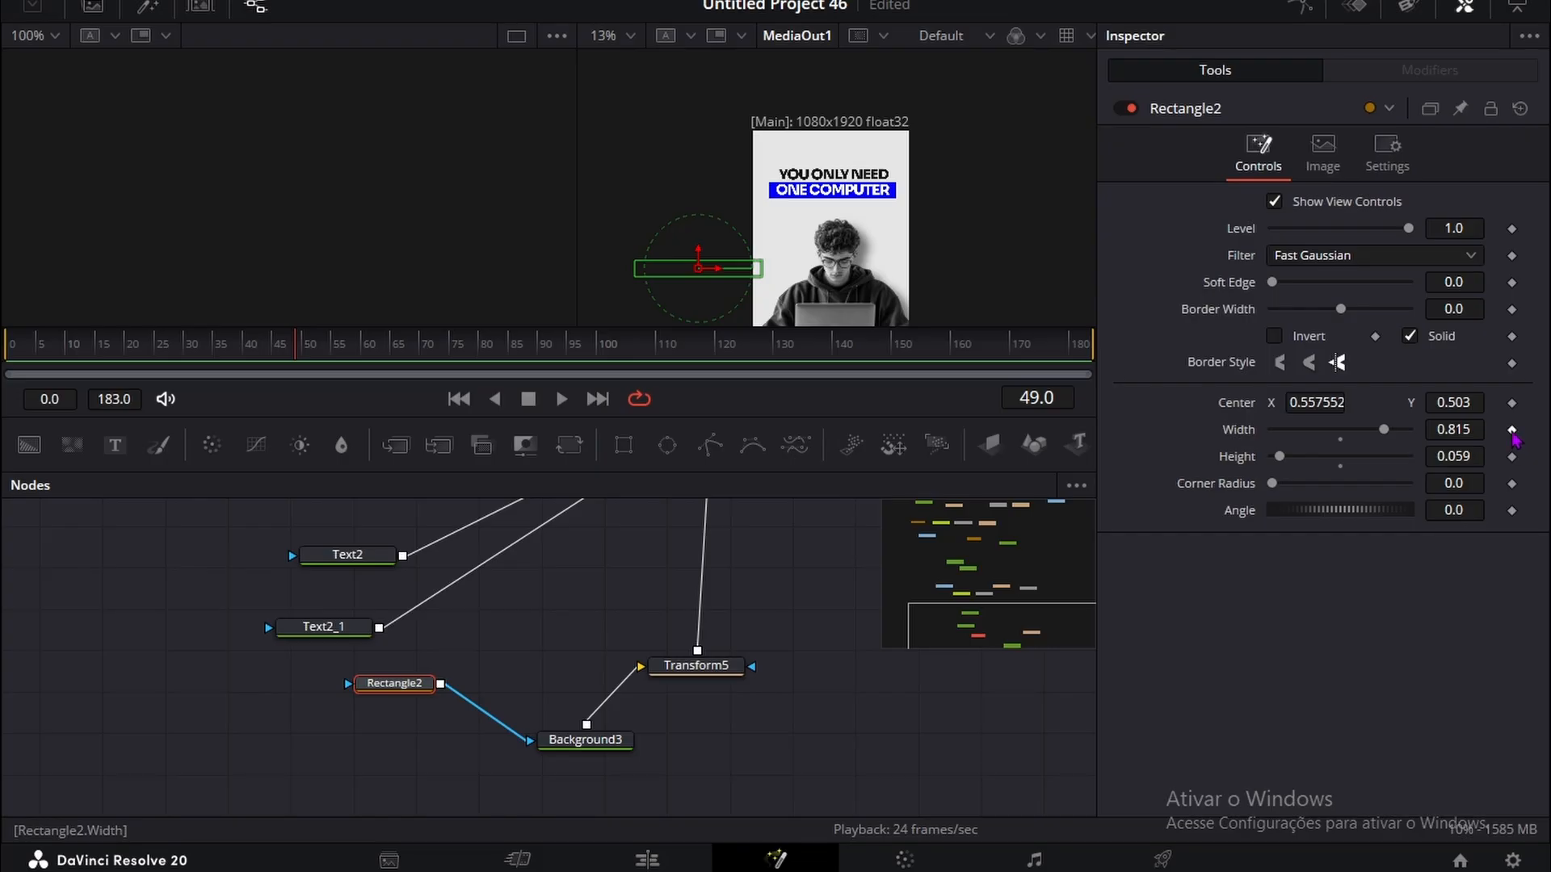
click(1511, 403)
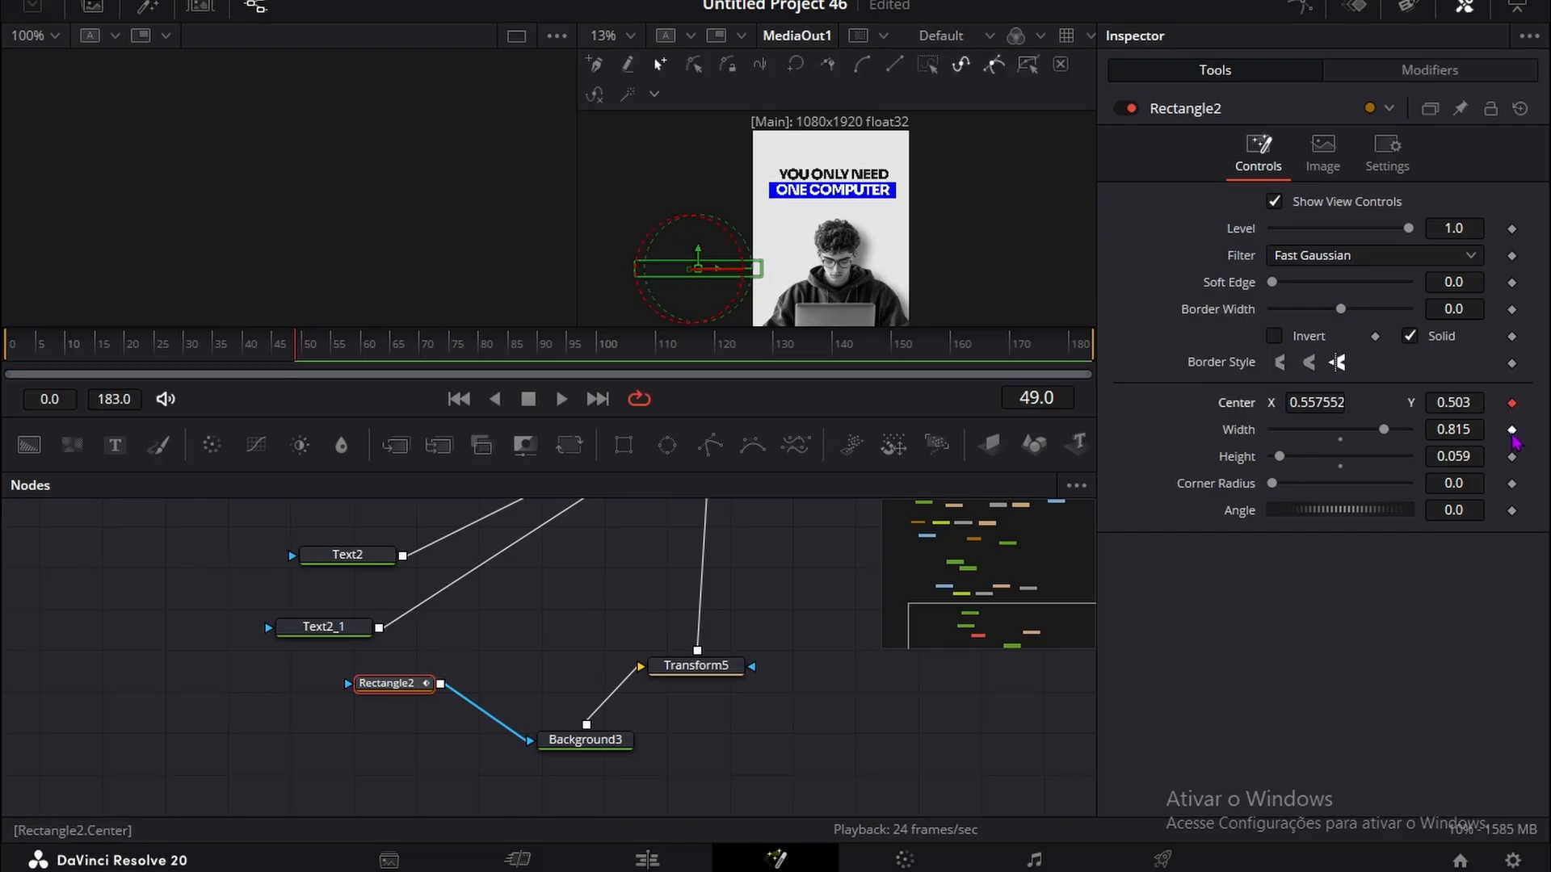
click(1511, 429)
click(1511, 457)
Step: Add keyframes for Rectangle2's center, width and height at frame 63
key(space)
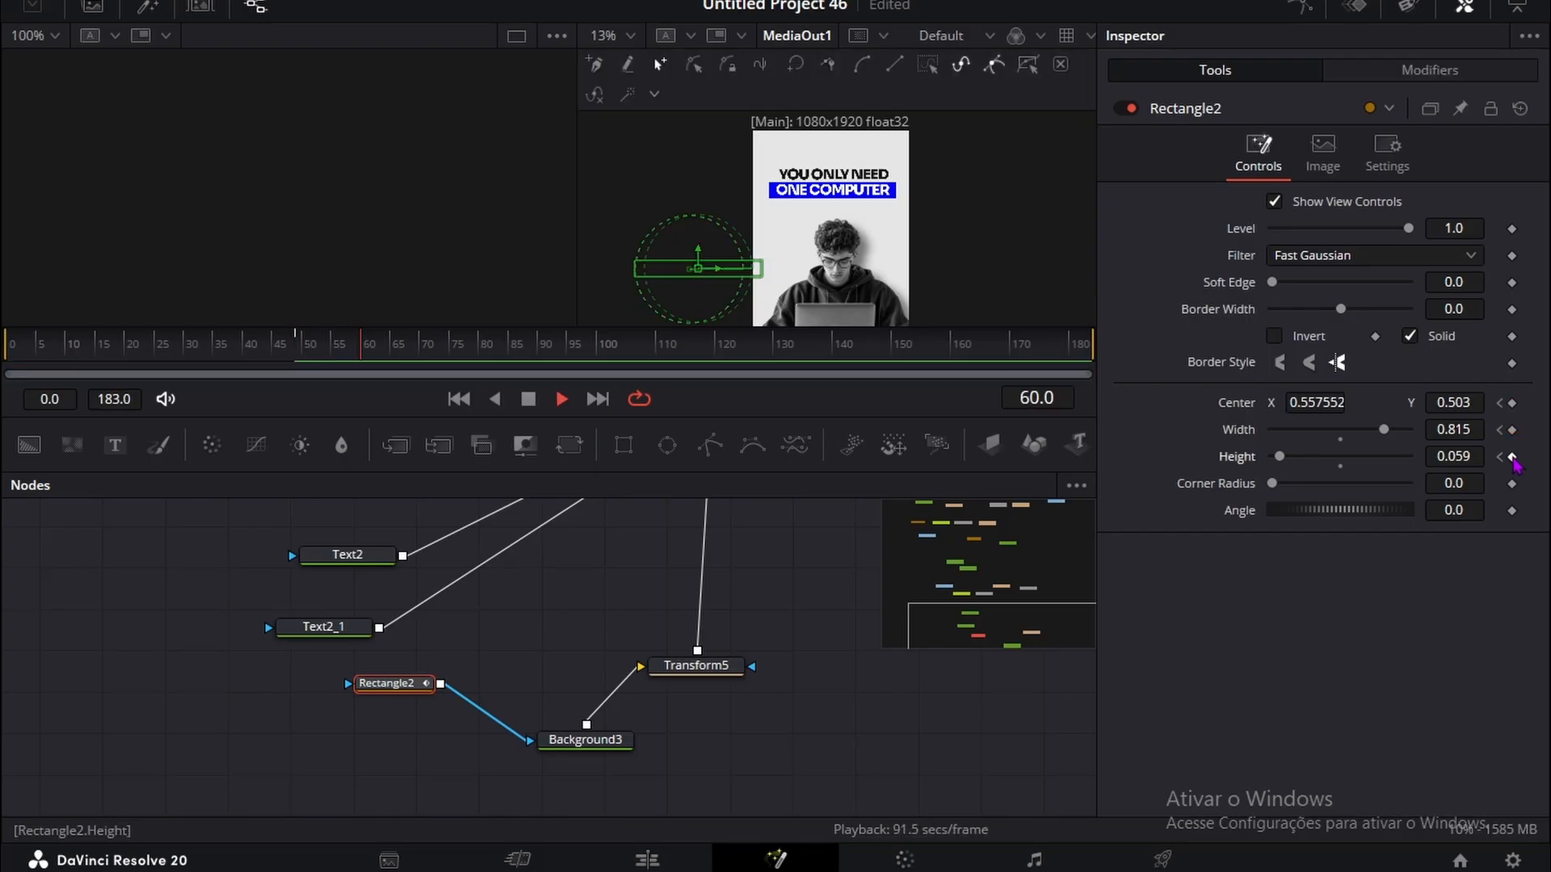
click(1511, 429)
click(1512, 404)
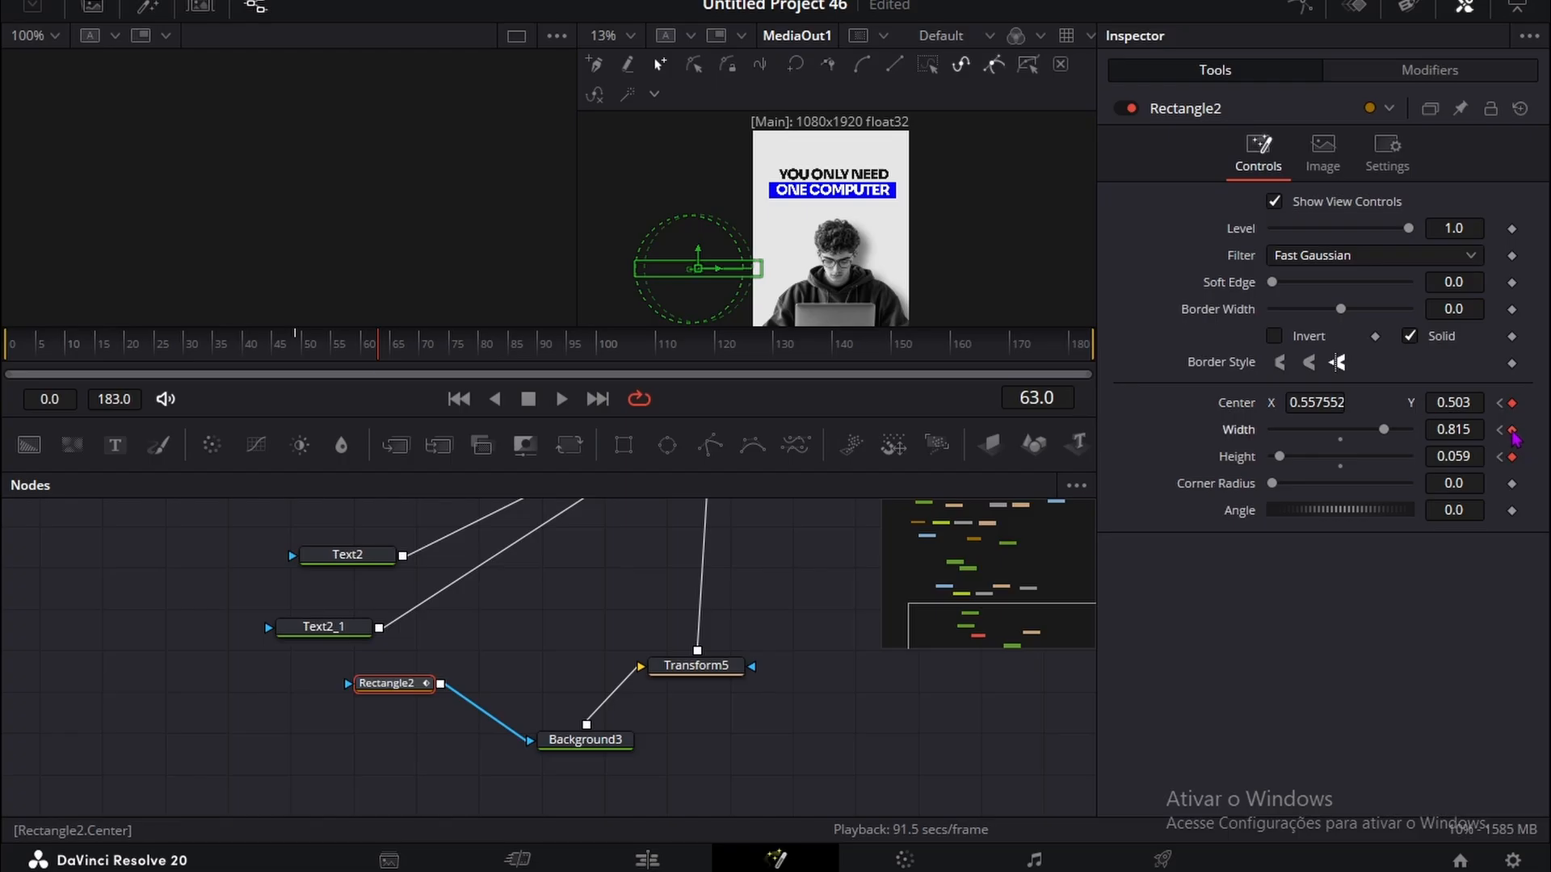
Step: Back at the frame 49 keyframe, set Rectangle2's width to 0.0 and its center X to 0.229552
click(1512, 431)
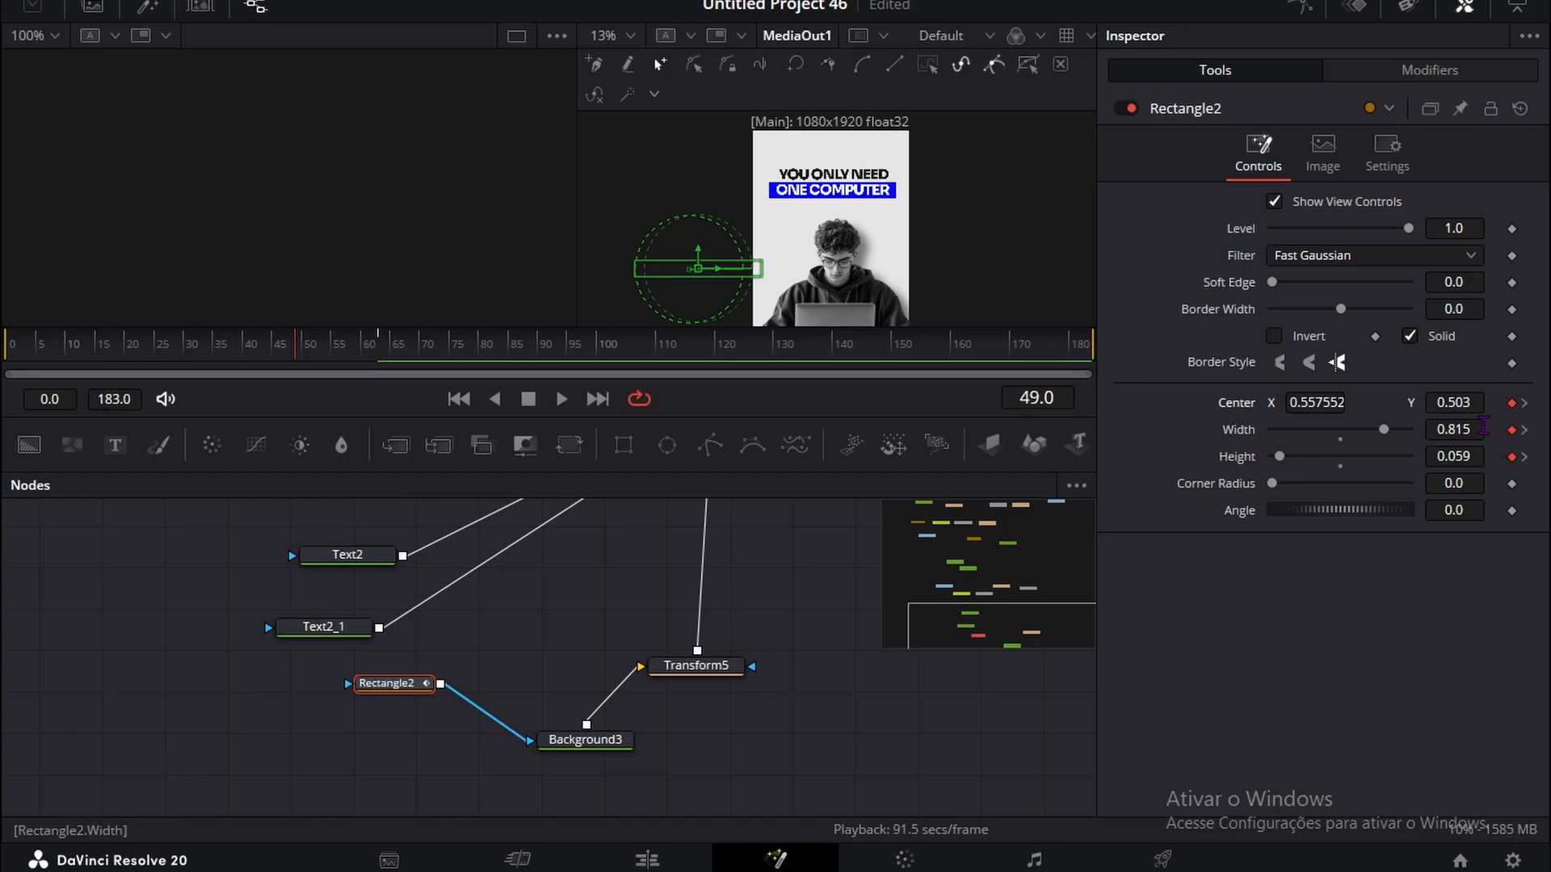
drag(1468, 433, 598, 267)
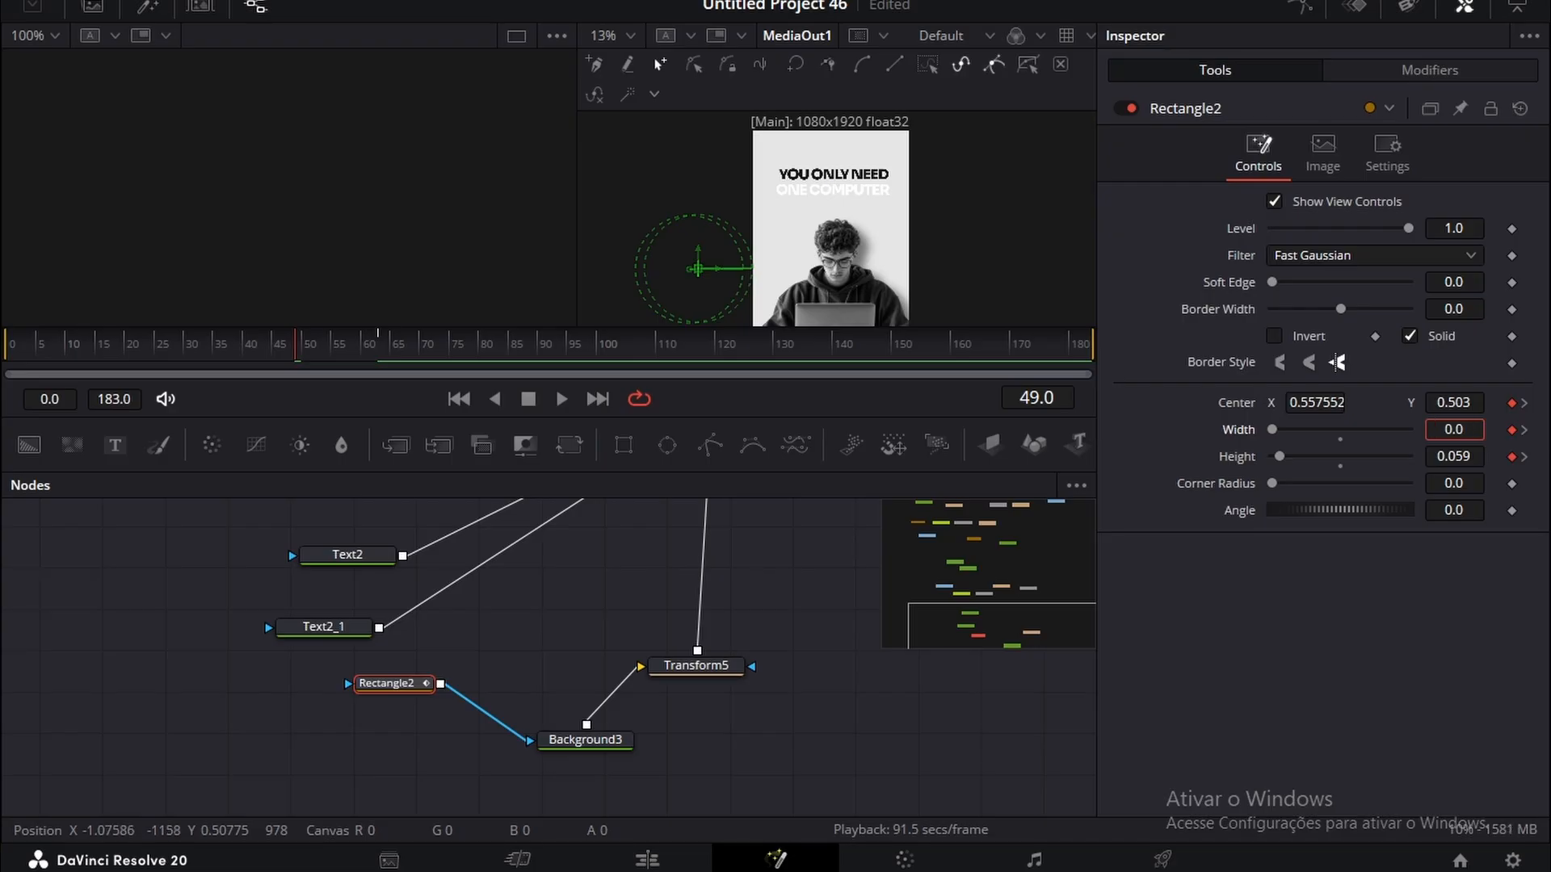
drag(1310, 403, 1207, 403)
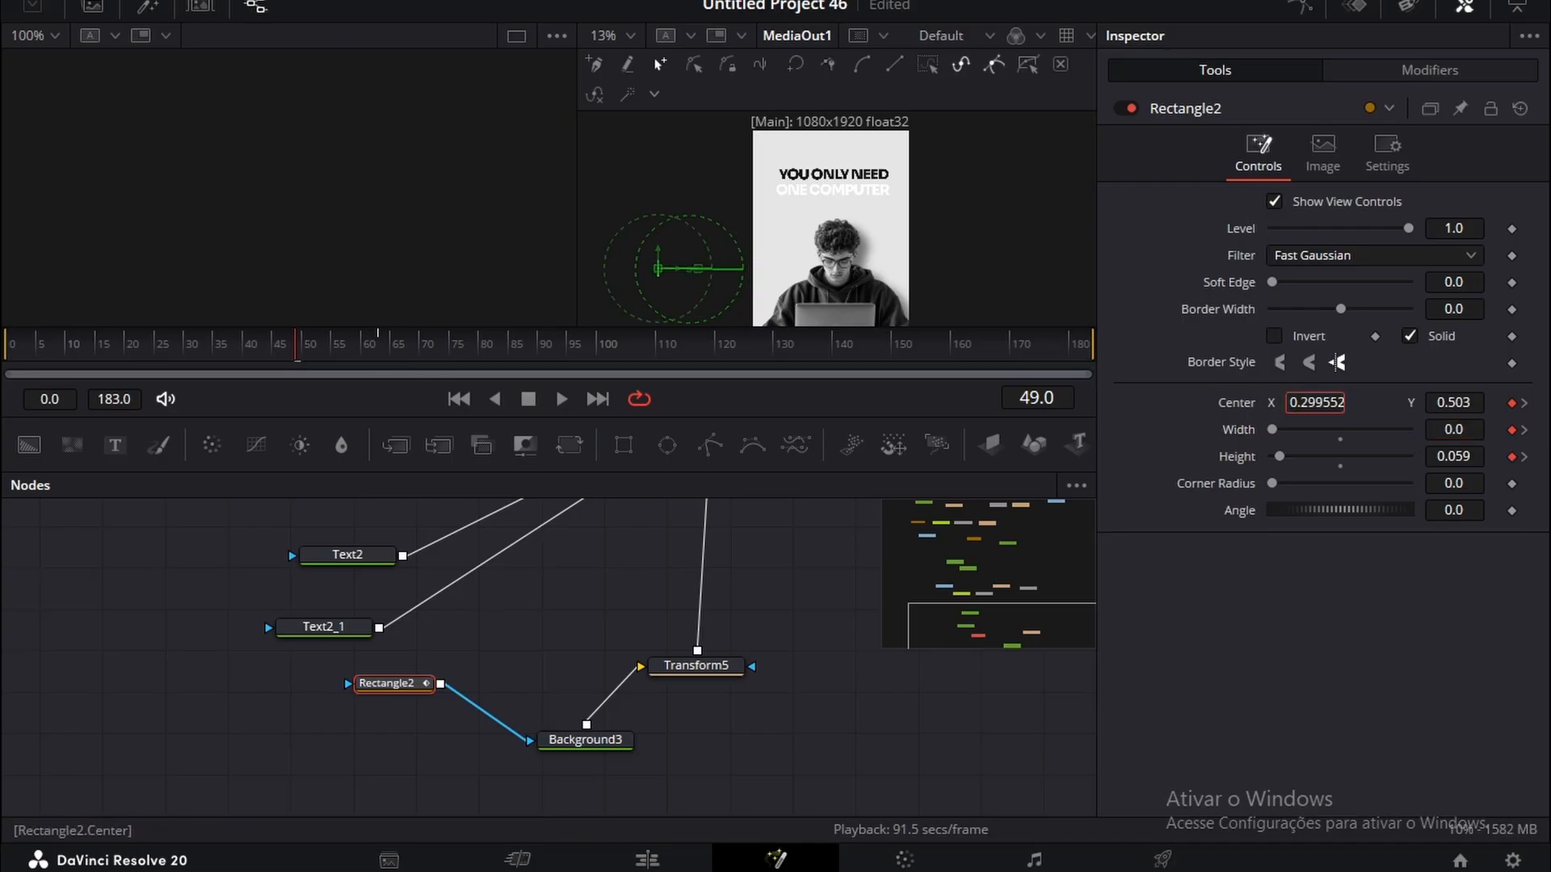
drag(1101, 403, 1068, 403)
mouse_move(1453, 430)
mouse_down()
mouse_move(1488, 431)
mouse_move(1453, 431)
mouse_up()
drag(1315, 403, 1311, 403)
Step: Move to frame 43 and add a Follower modifier to the YOU ONLY NEED text
drag(297, 349, 266, 361)
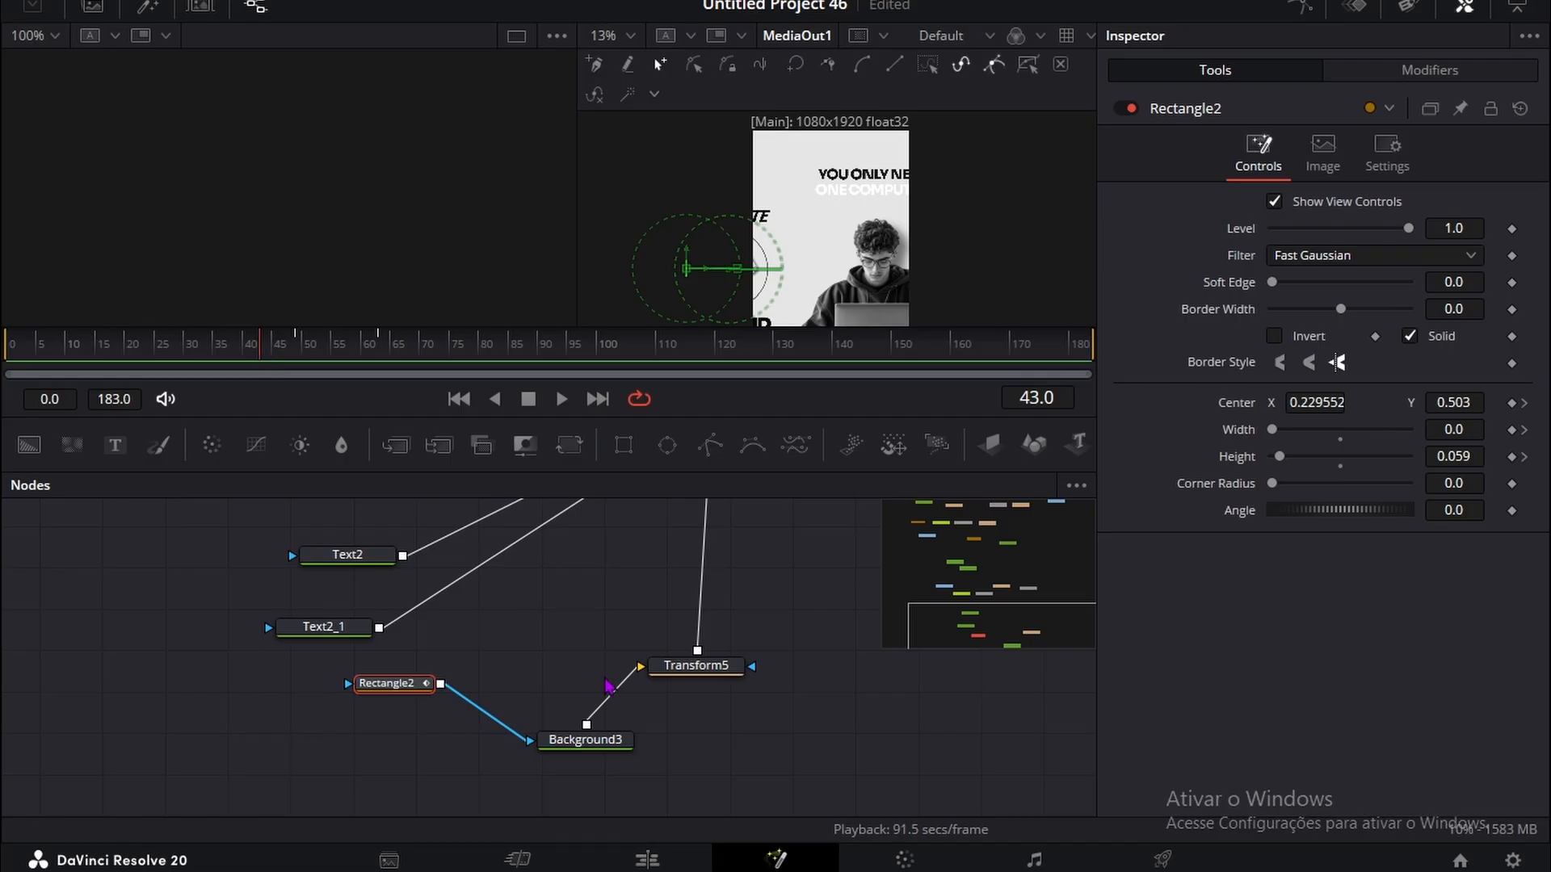
click(347, 557)
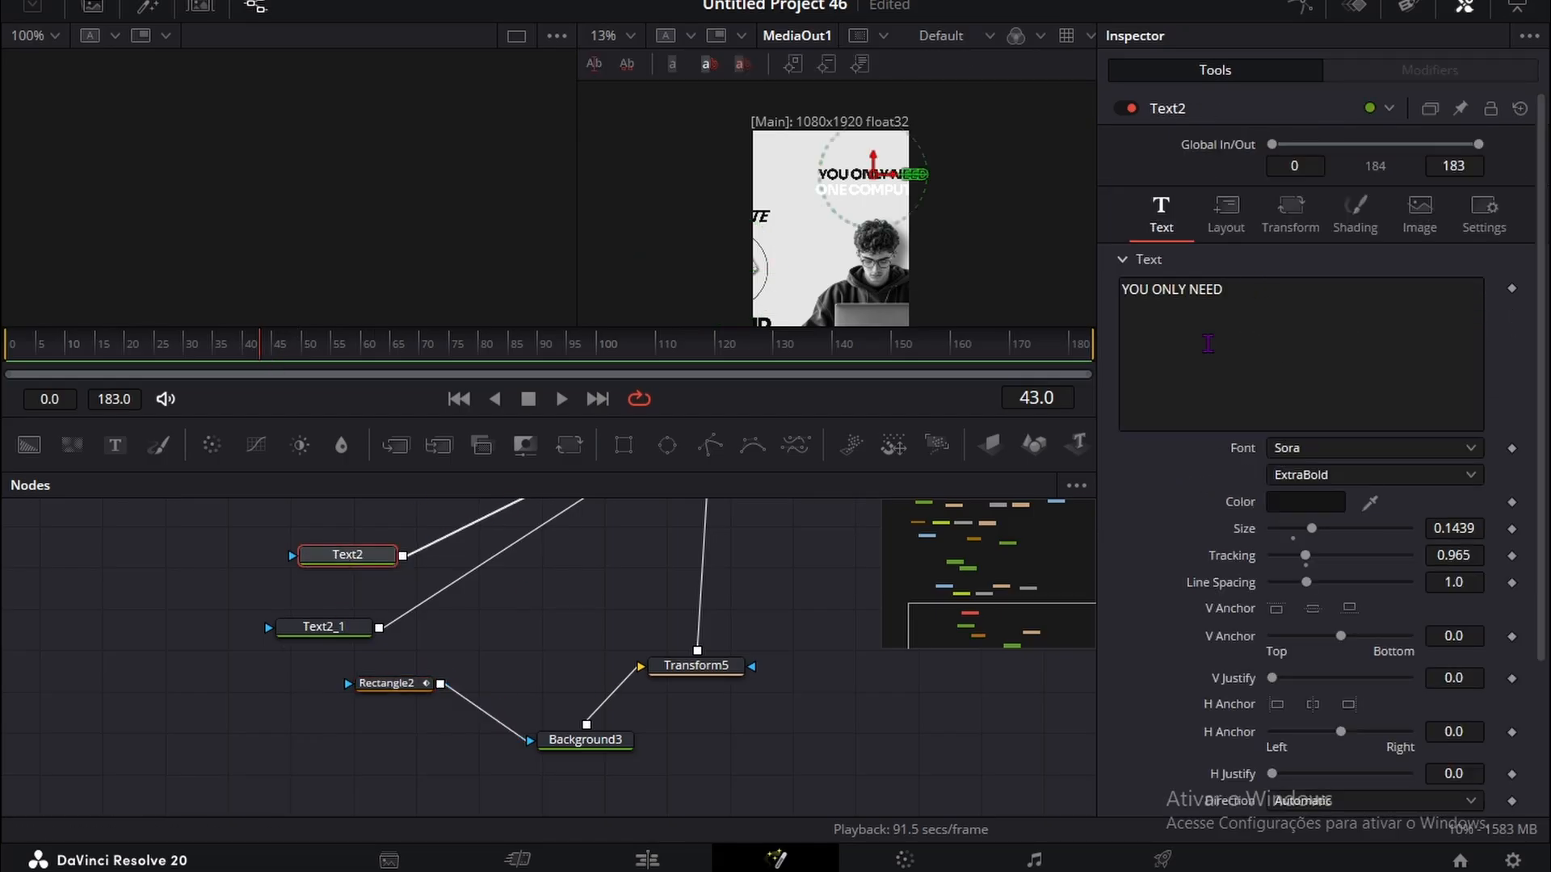
right_click(1234, 321)
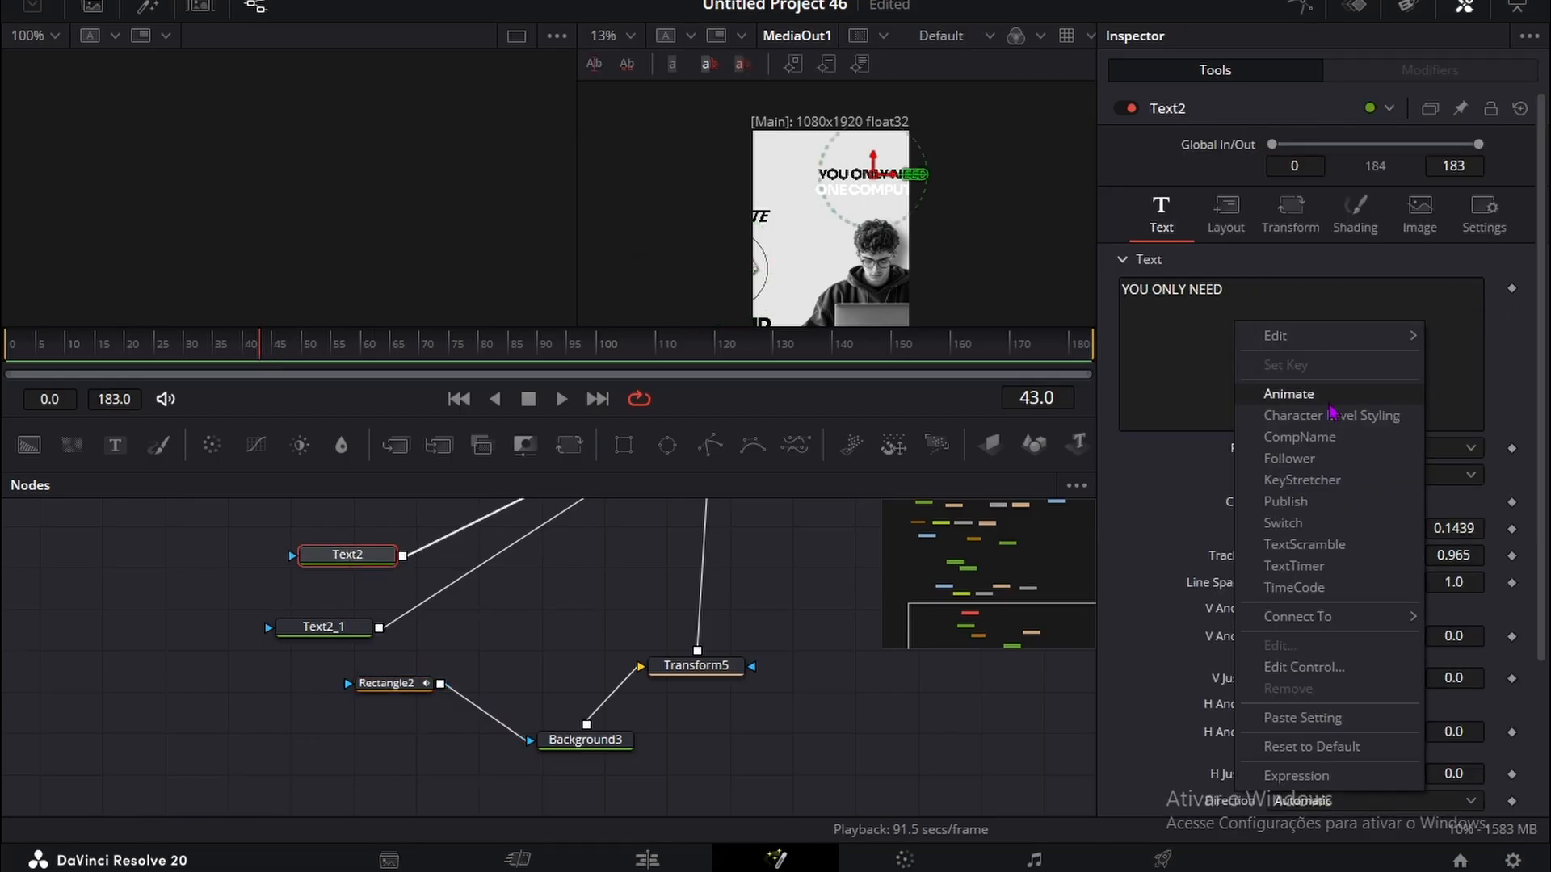
click(1308, 455)
click(1429, 69)
Step: Keyframe the Follower's shading opacity and position offset at frames 43 and 57
click(1413, 145)
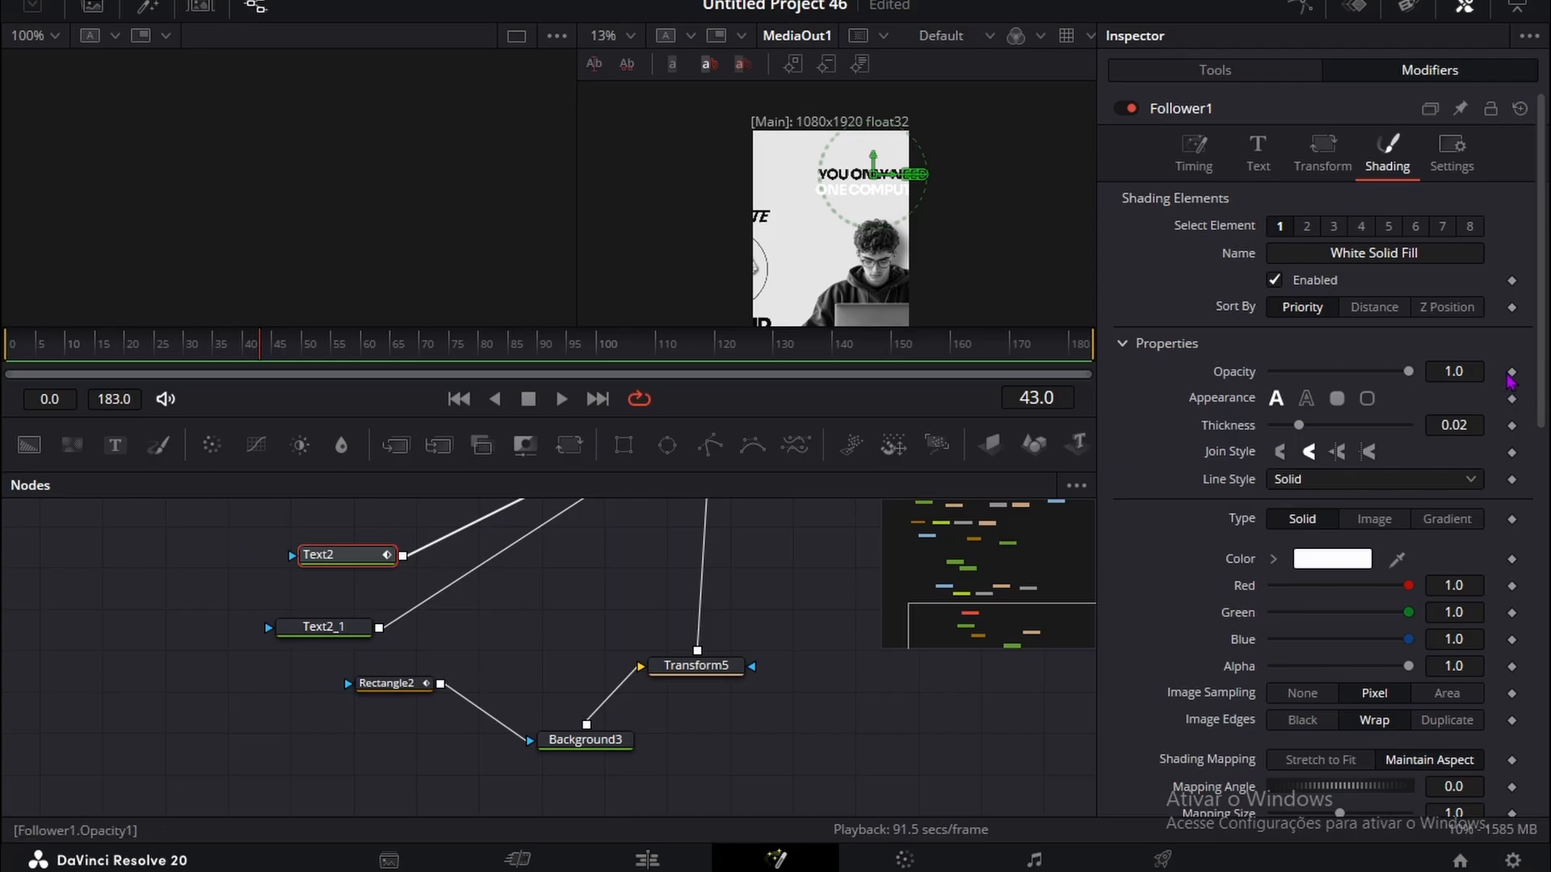
scroll(1512, 385, down, 5)
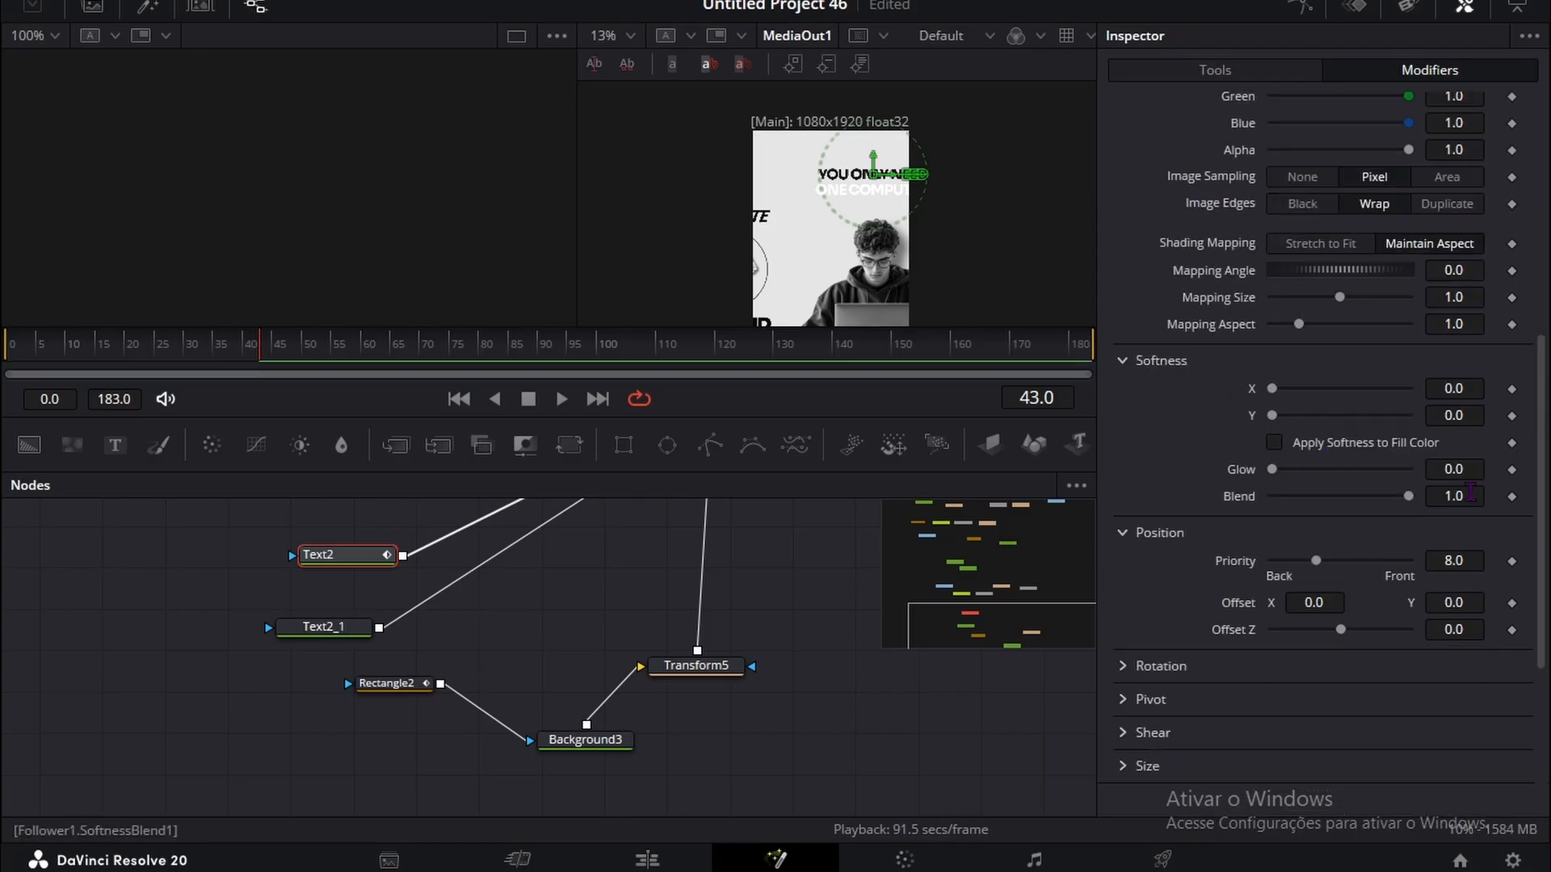
click(1512, 603)
click(1282, 107)
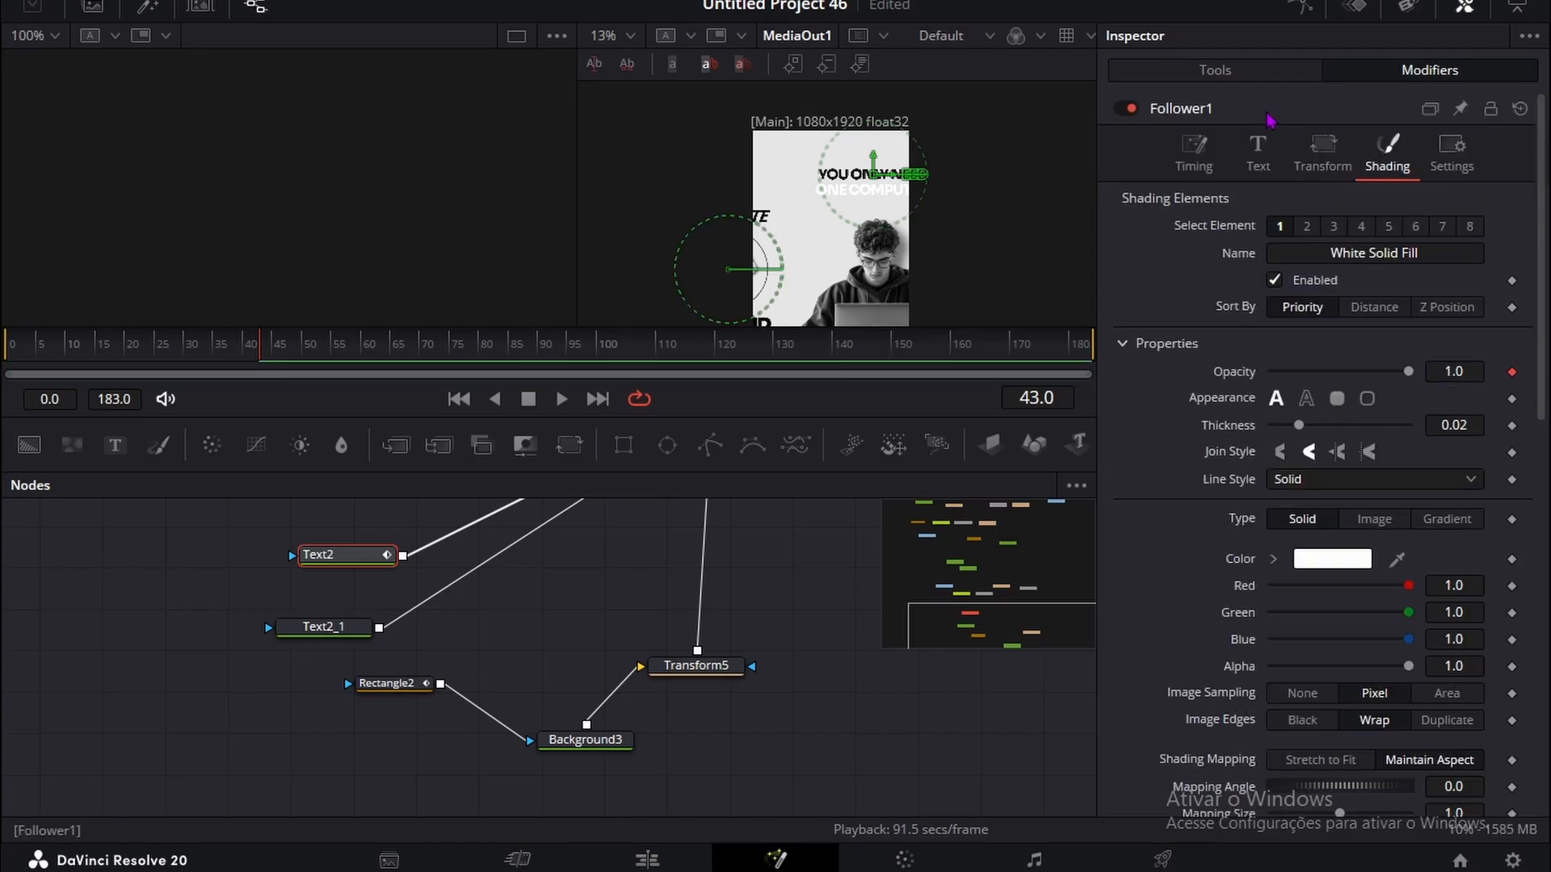
key(space)
key(space)
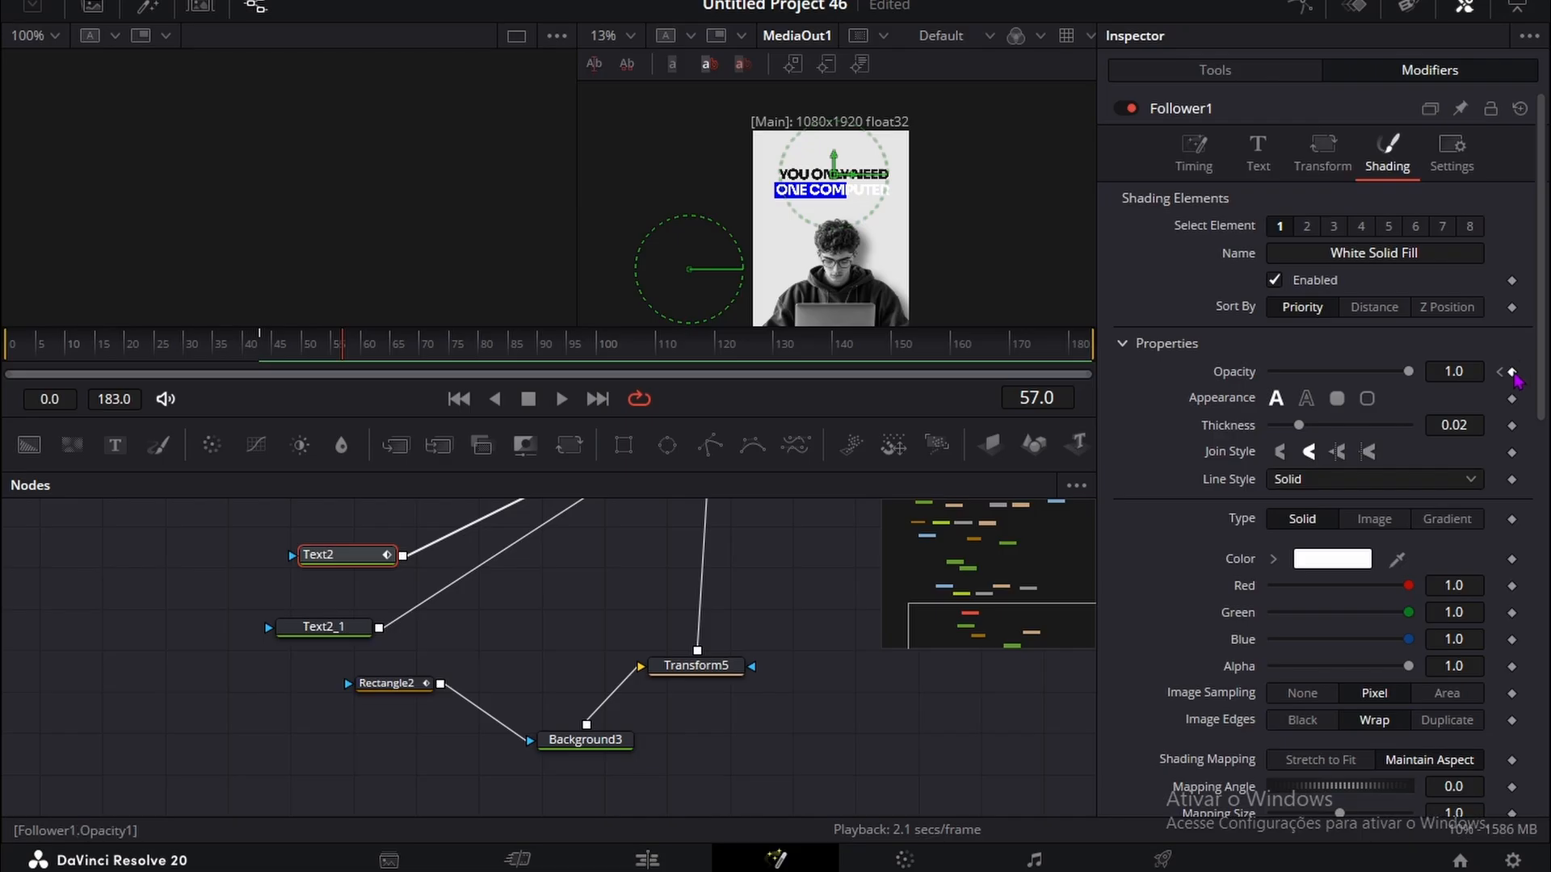
scroll(1515, 380, down, 5)
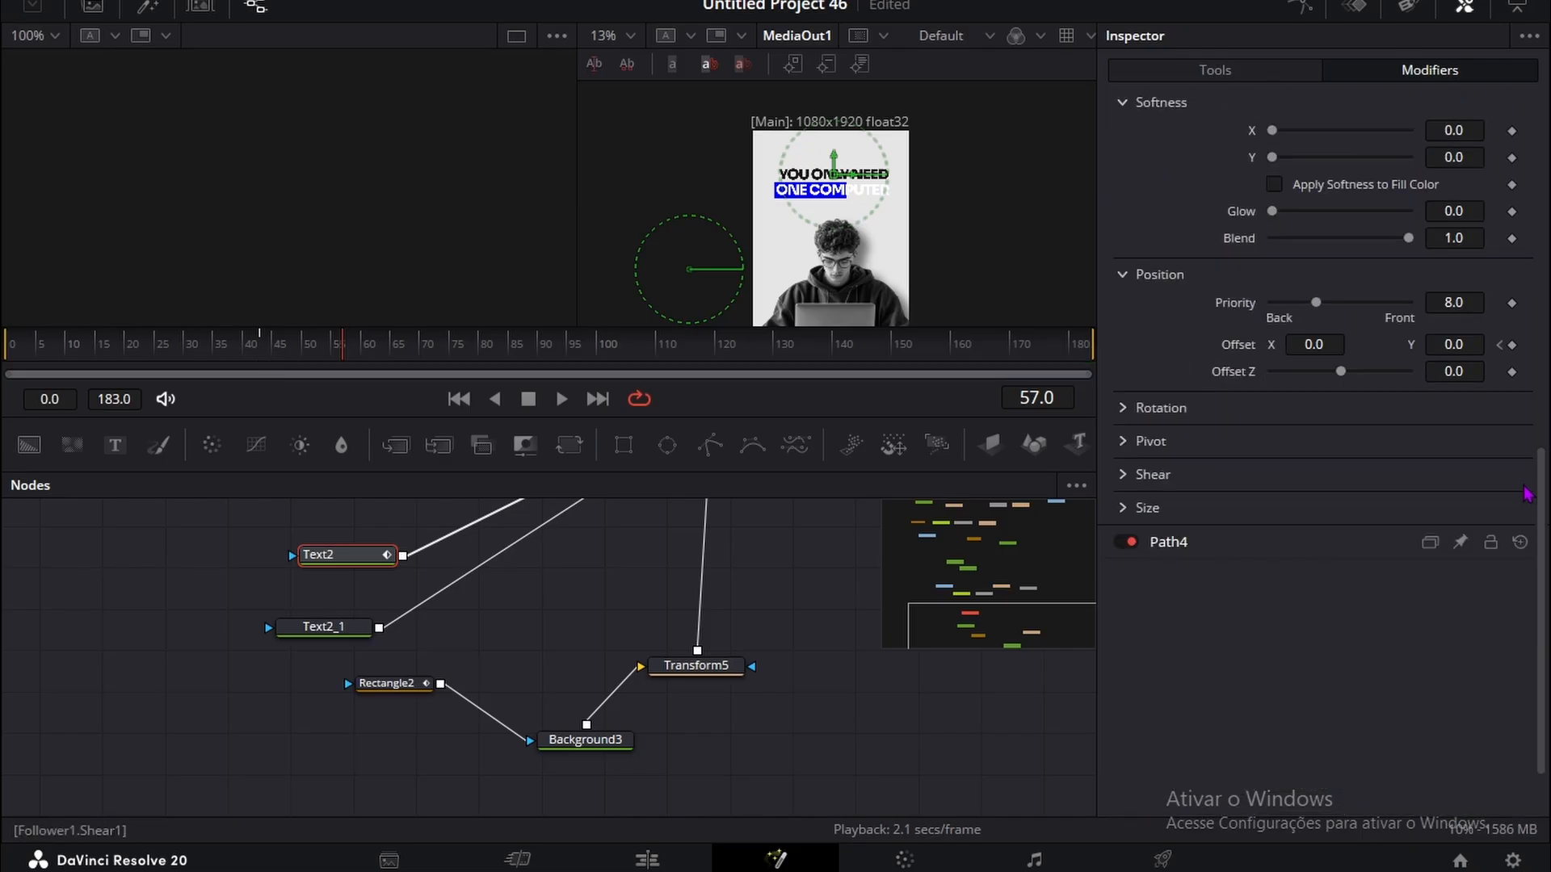
Step: At the frame 43 keyframe, set the Follower's Y offset to -0.3 and its opacity to 0
click(1500, 345)
scroll(1325, 391, up, 5)
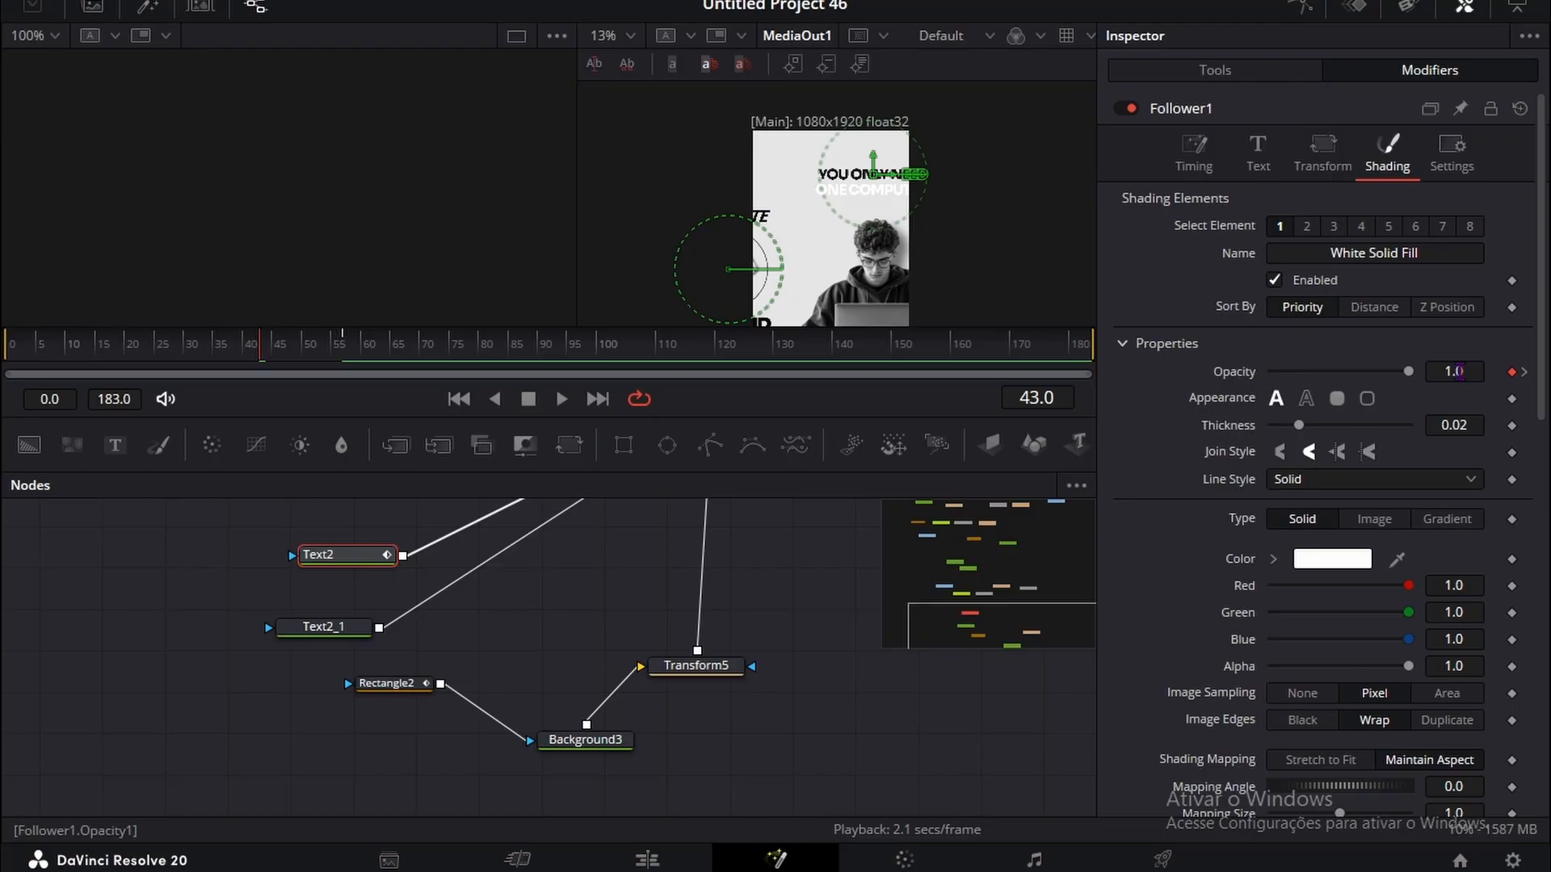
scroll(1381, 517, down, 5)
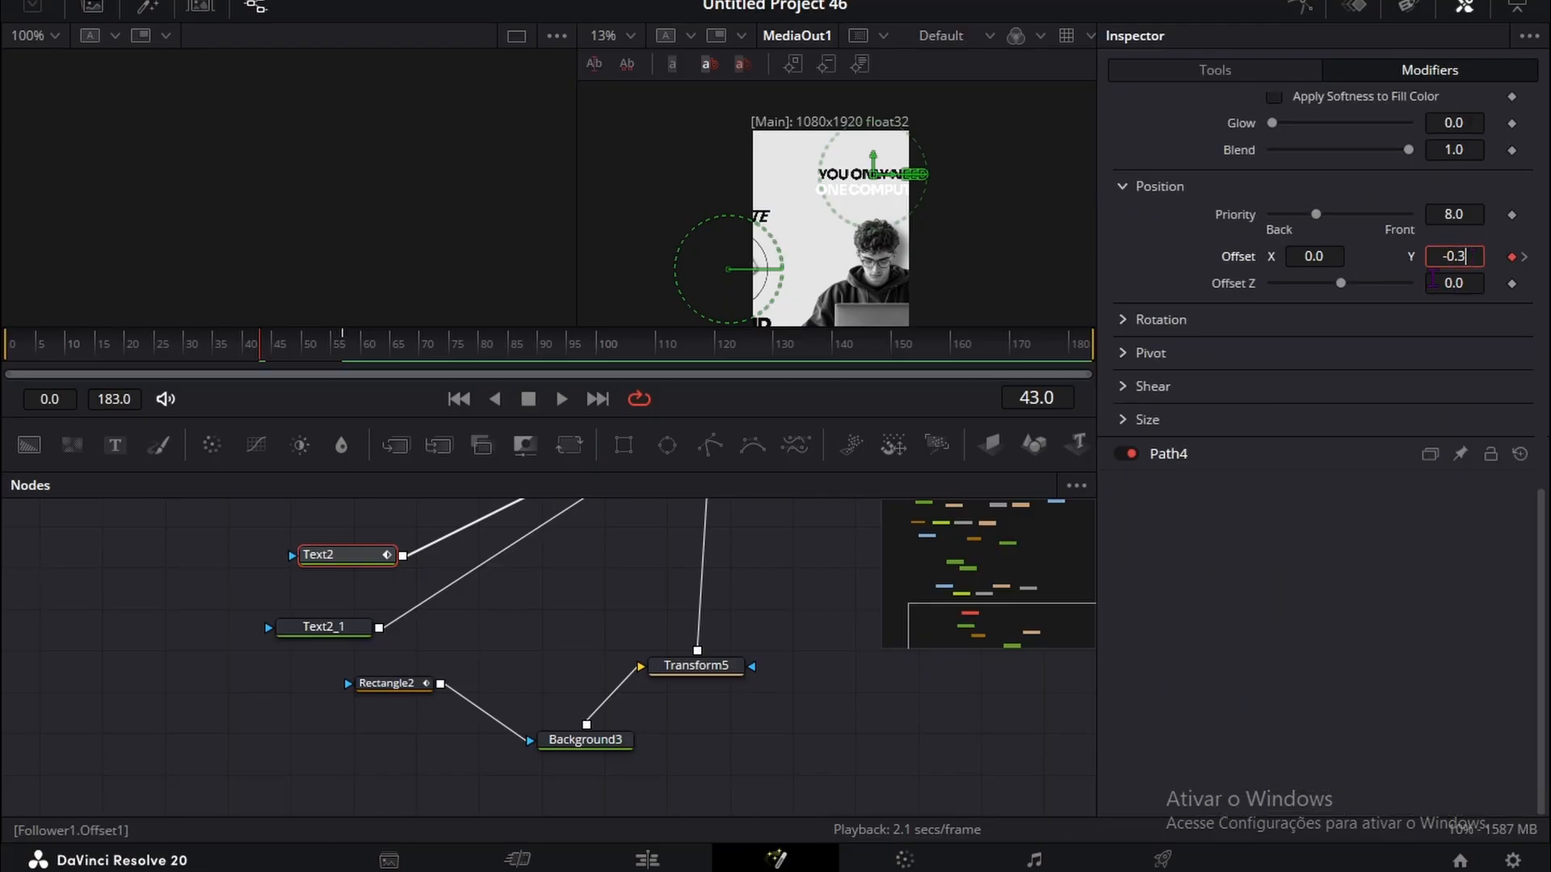
scroll(1433, 291, up, 5)
drag(1454, 285, 1365, 286)
Step: Keyframe the shading opacity of the ONE COMPUTER text at frame 49
drag(269, 353, 301, 325)
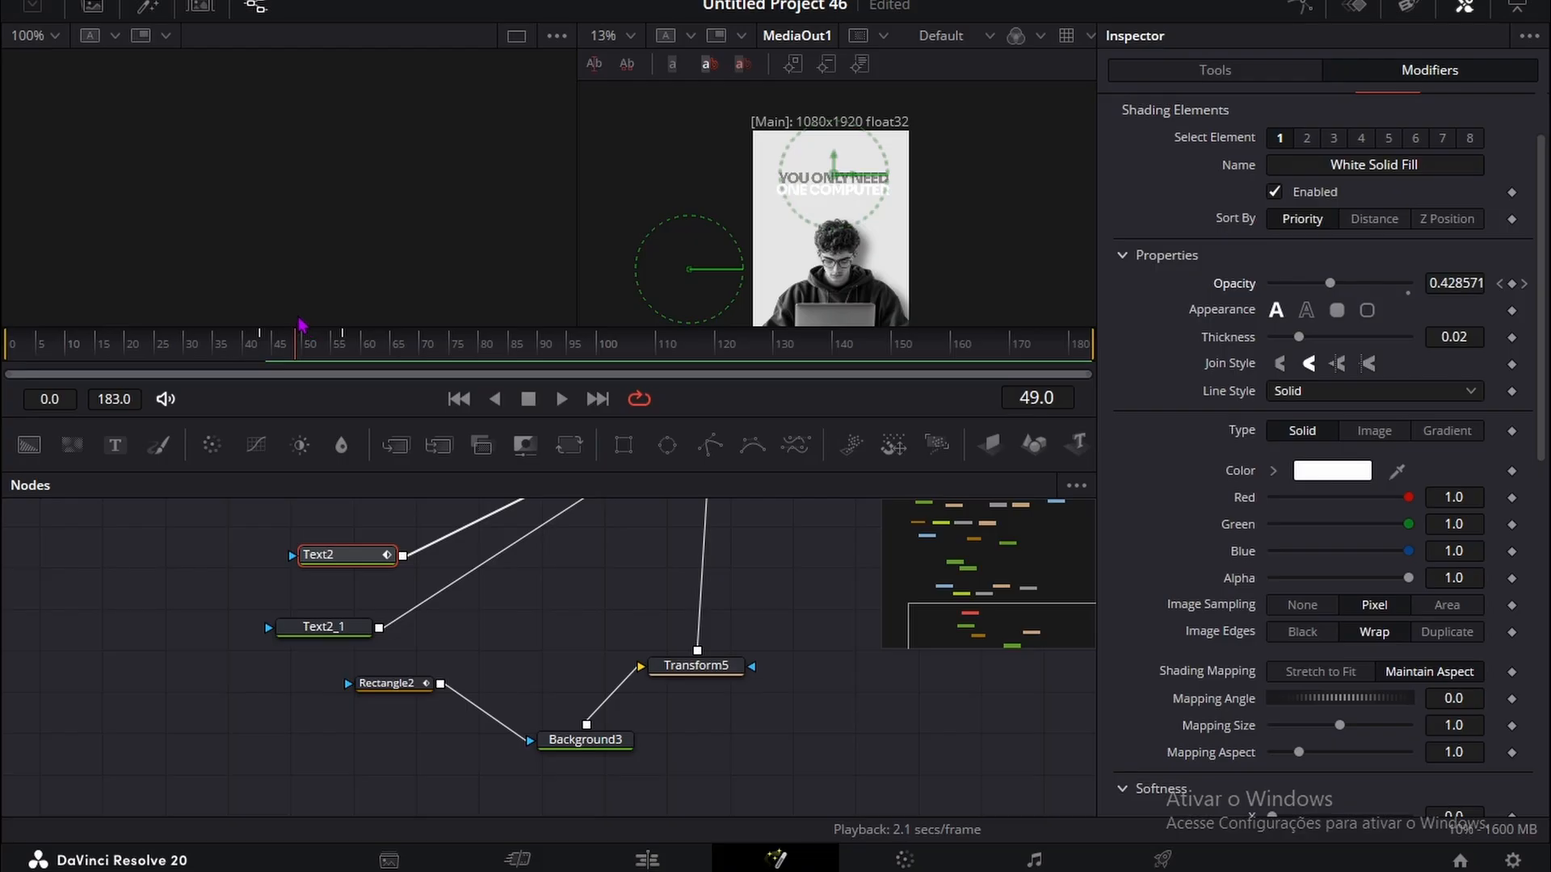
click(323, 625)
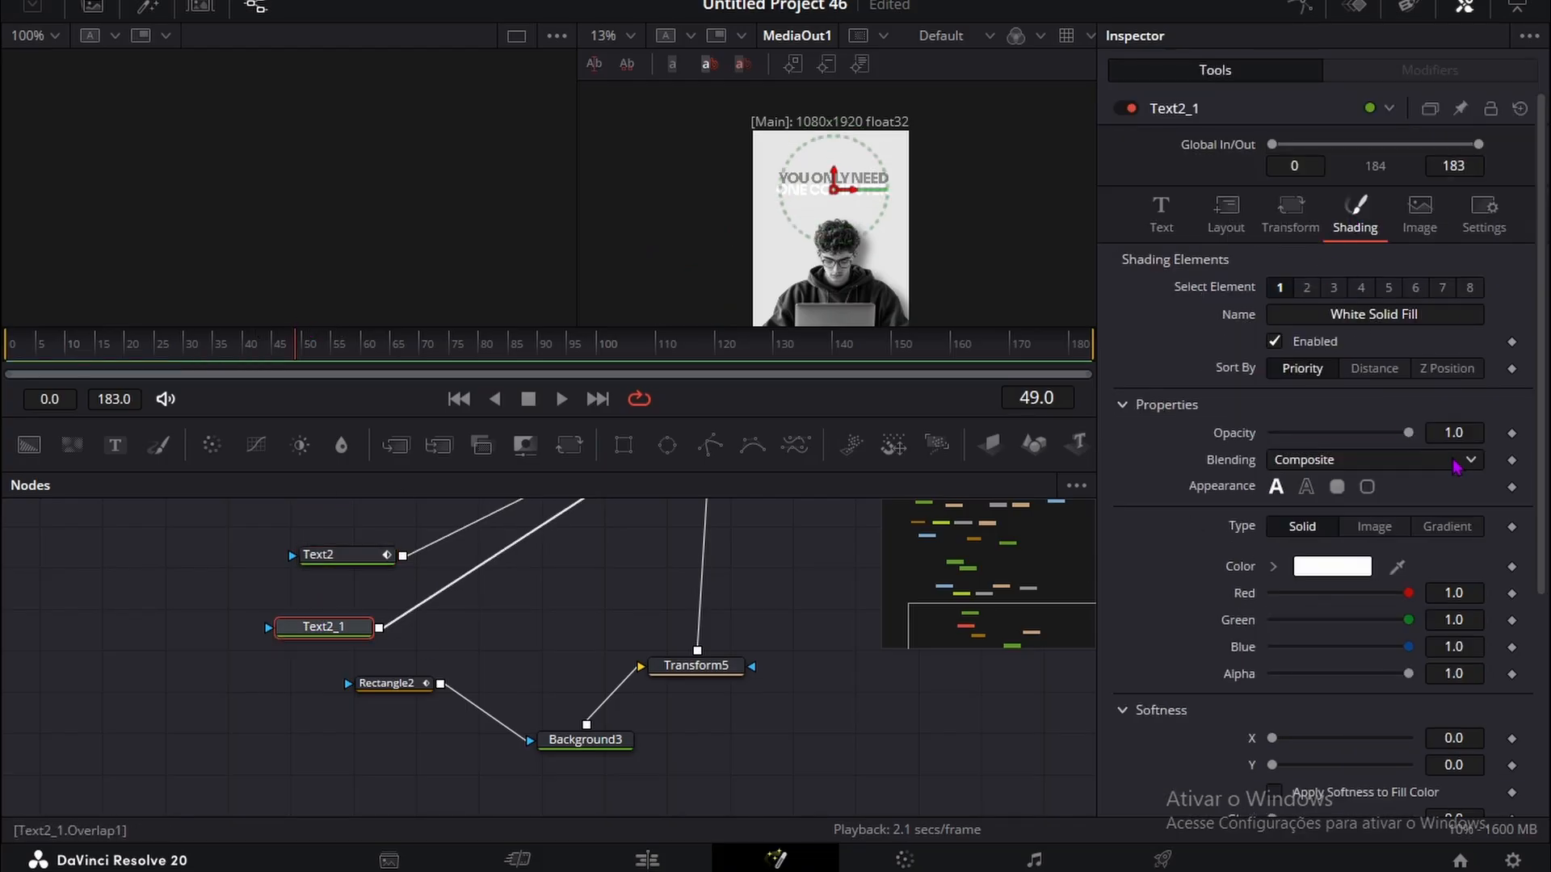
click(1160, 214)
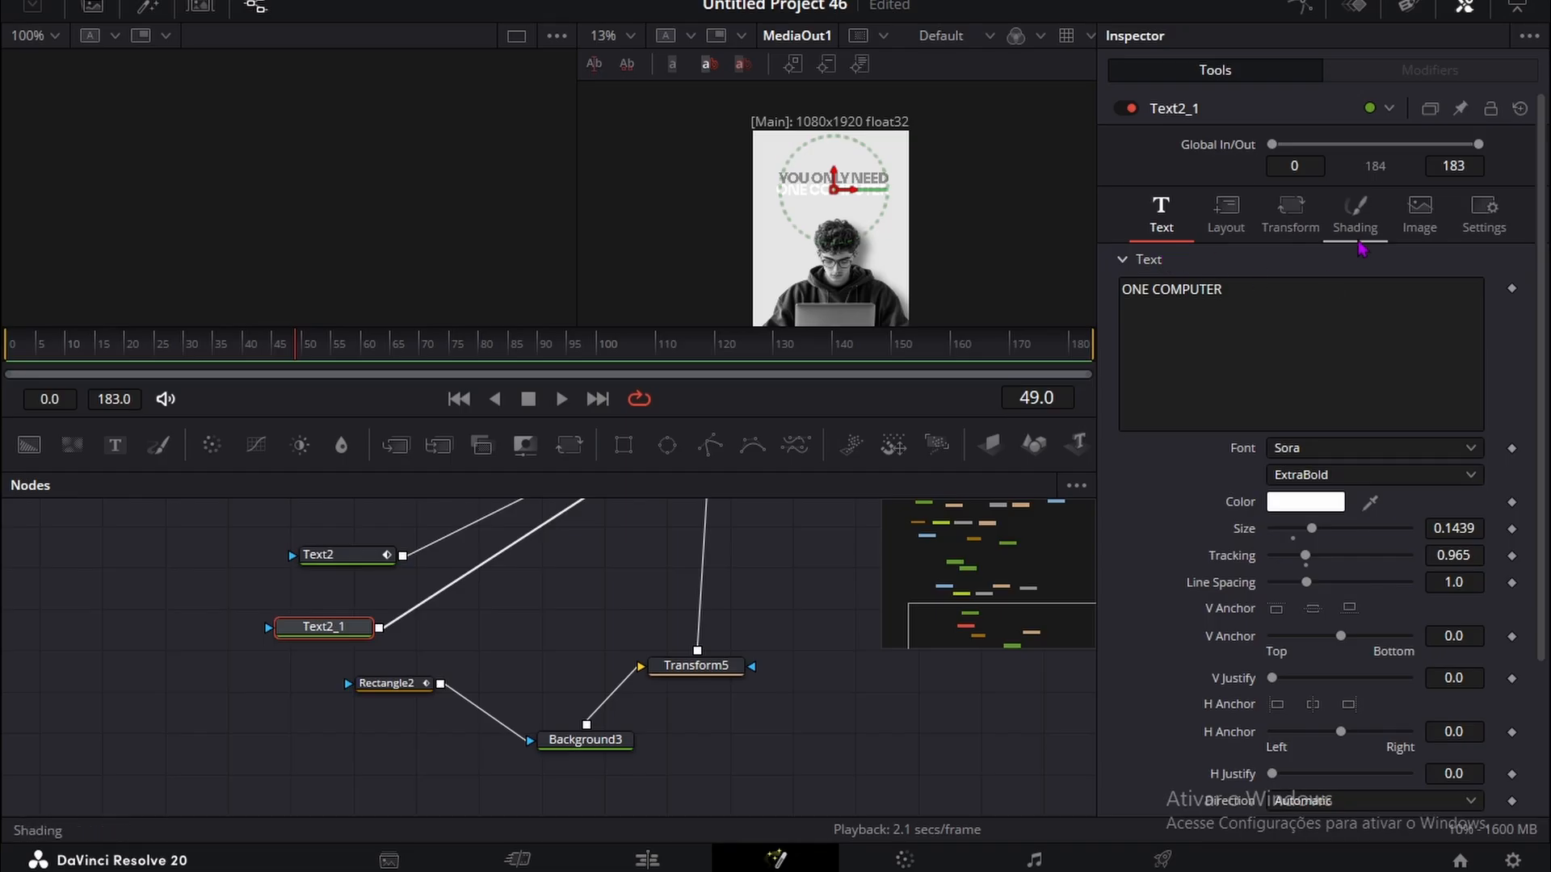
click(1355, 218)
click(1512, 434)
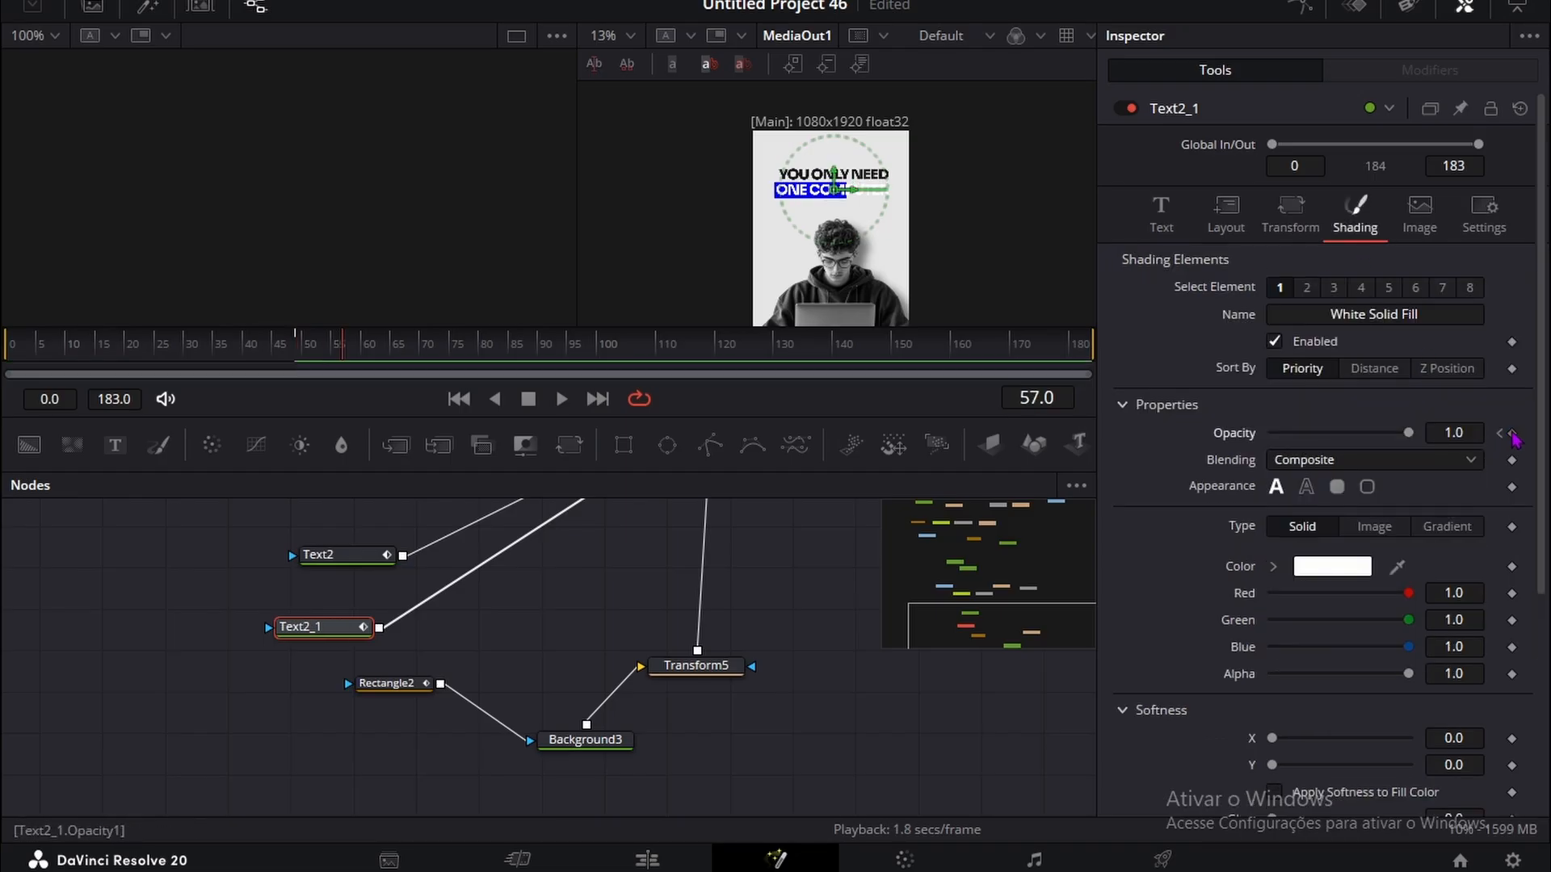
Step: At the frame 49 keyframe, set the ONE COMPUTER text's shading opacity to 0 and preview the animation
click(1500, 434)
drag(1409, 433, 1271, 434)
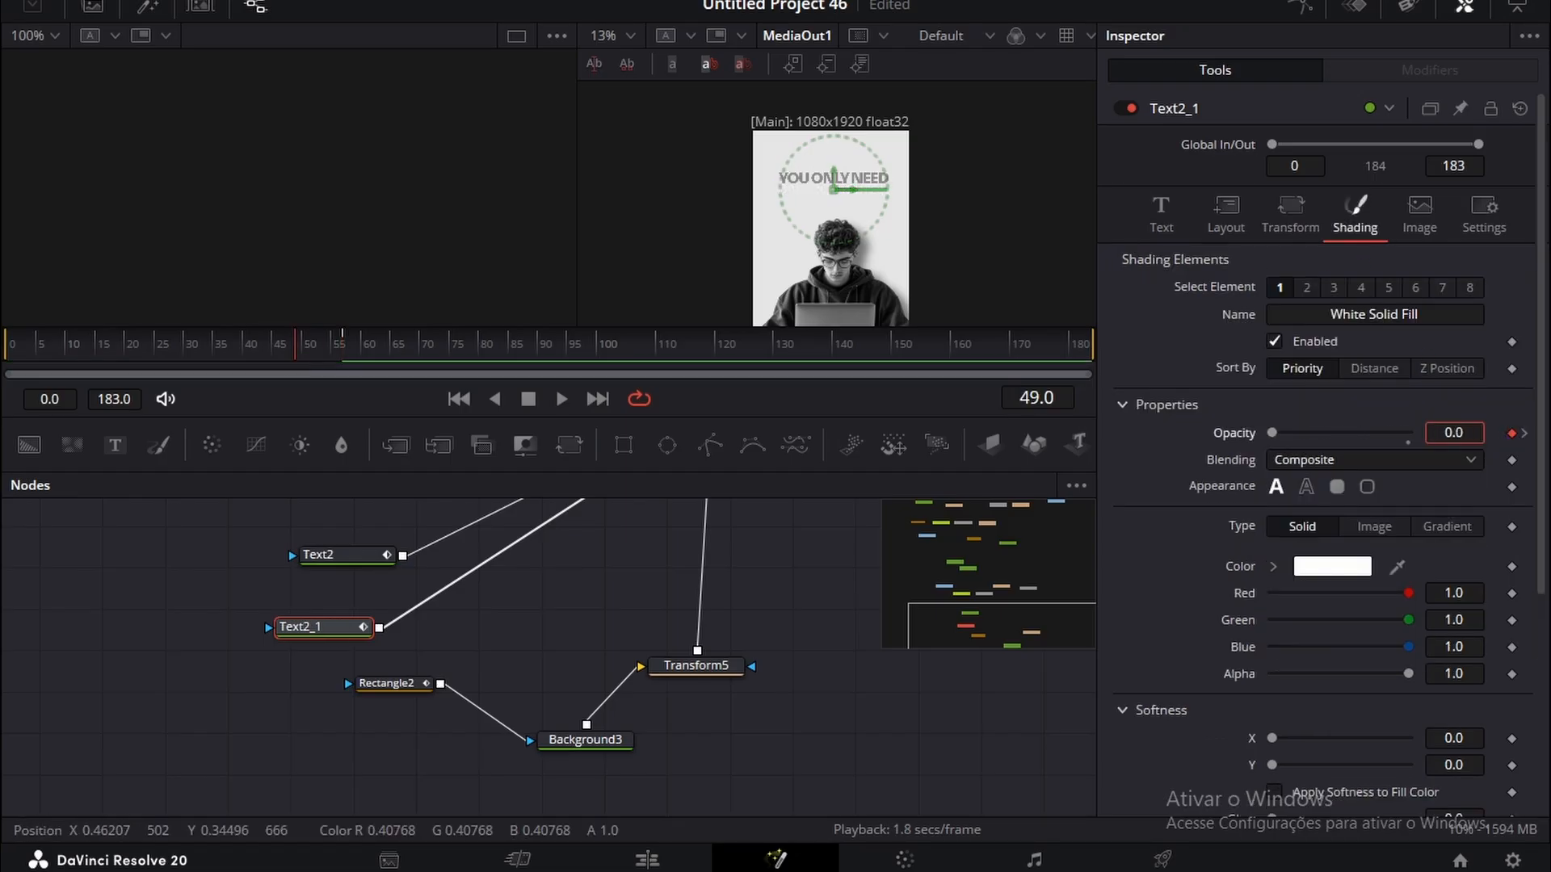
key(space)
key(space)
Step: Keyframe the Center of the young man image's Transform3 node at frames 34 and 50
drag(279, 349, 215, 349)
scroll(325, 628, up, 5)
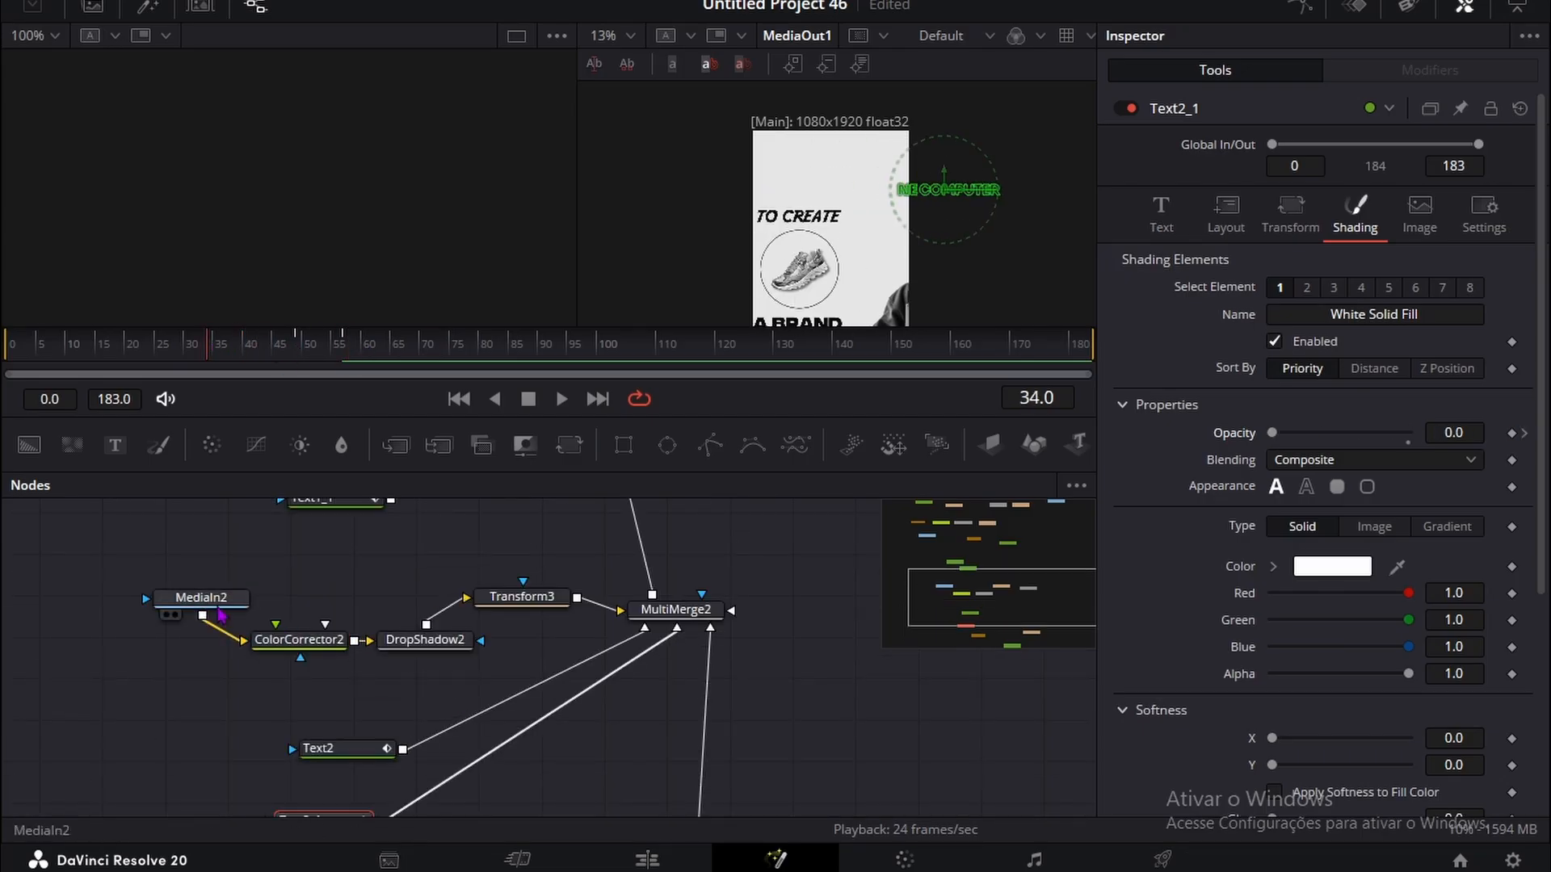
click(218, 601)
click(521, 597)
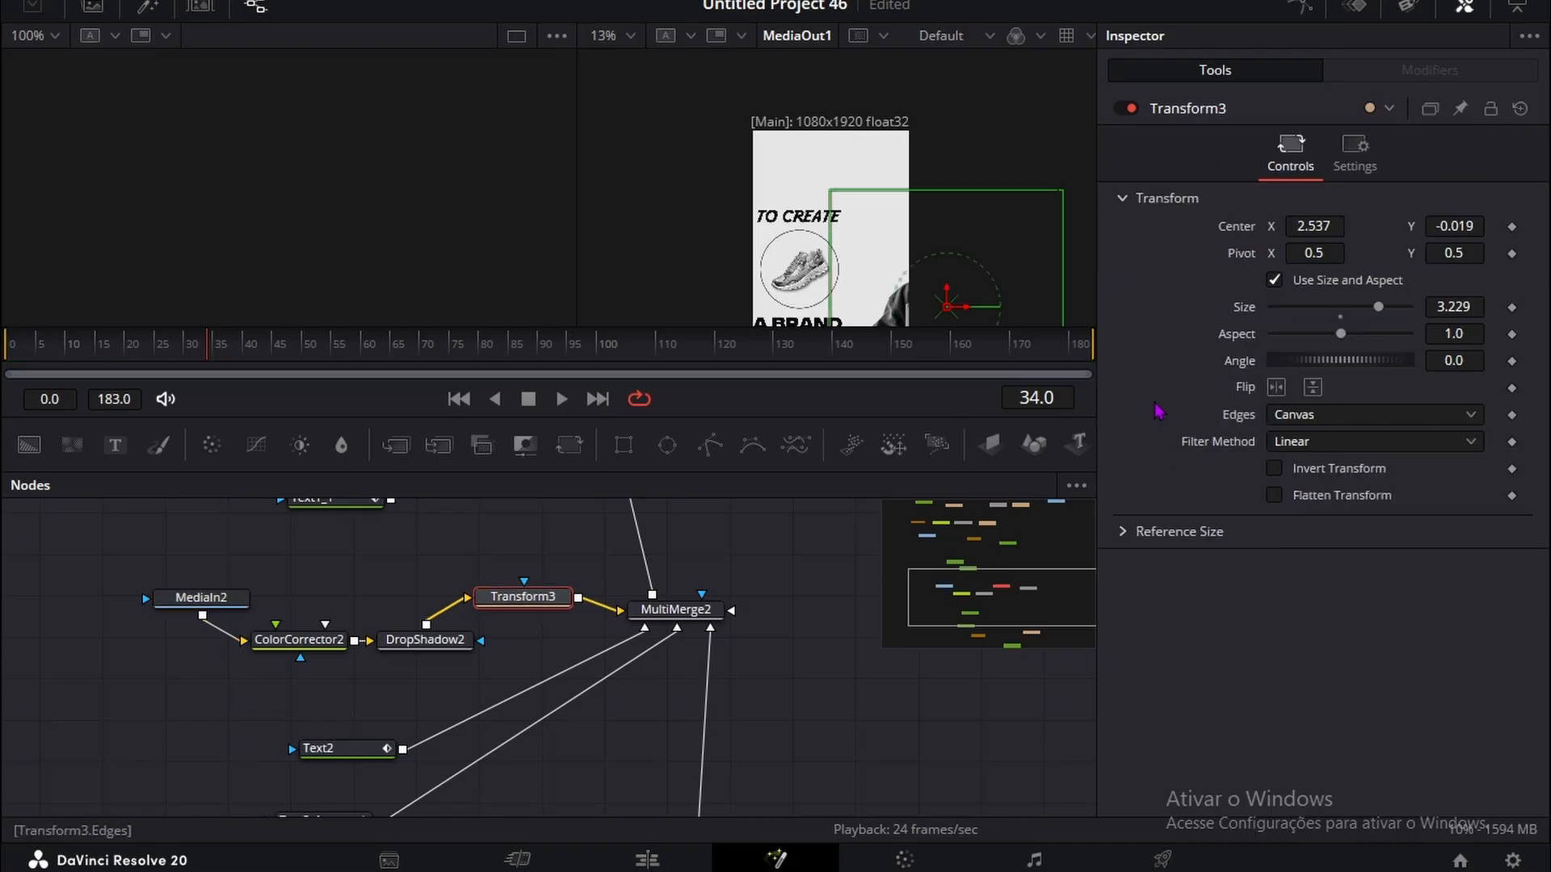
click(1512, 228)
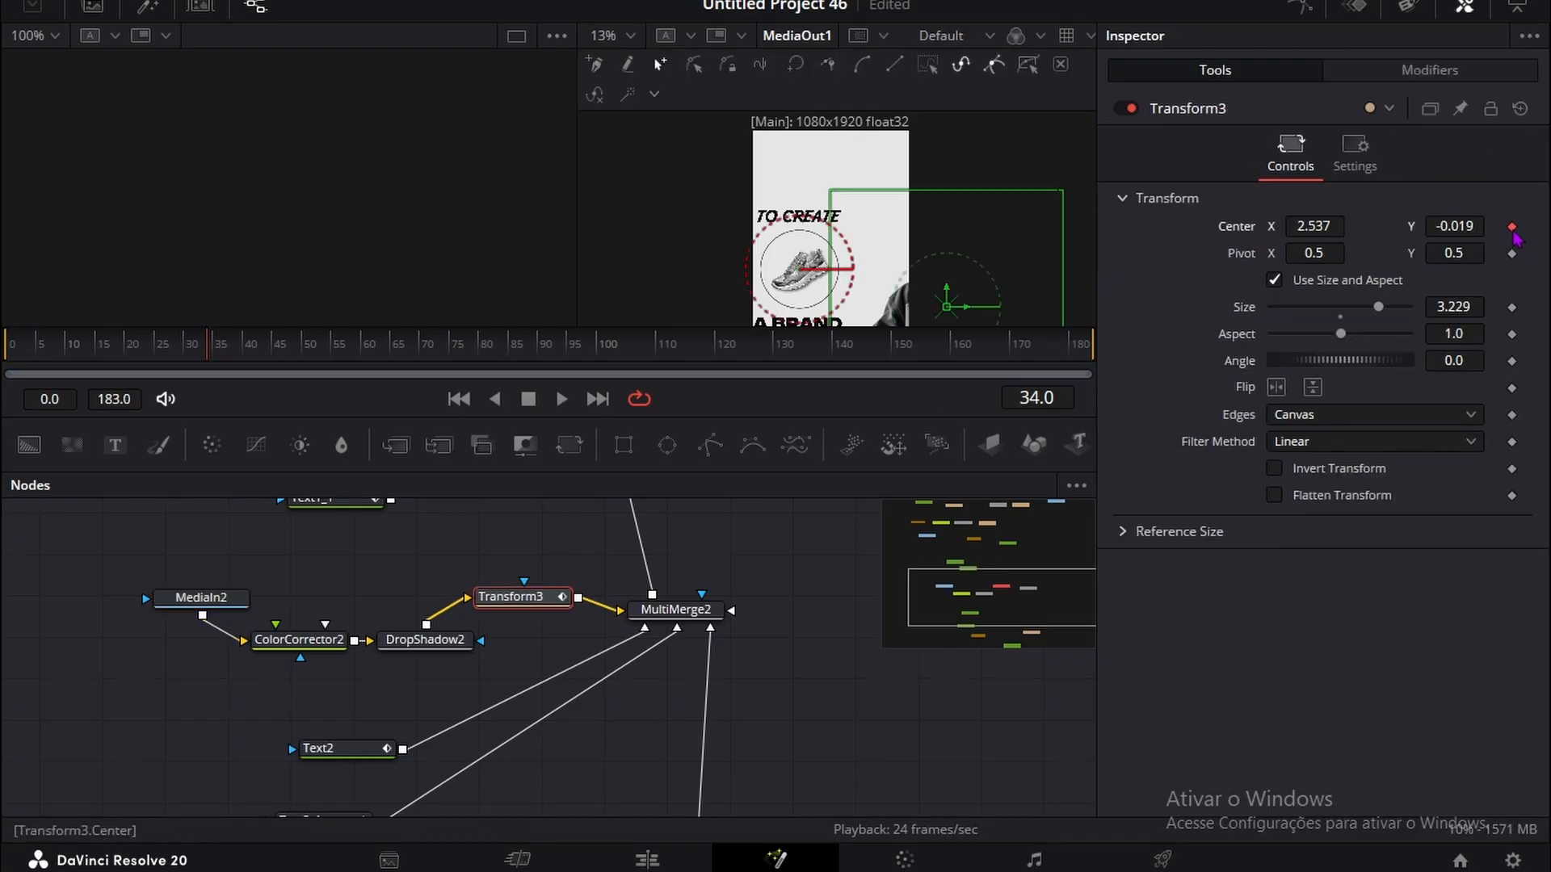
key(space)
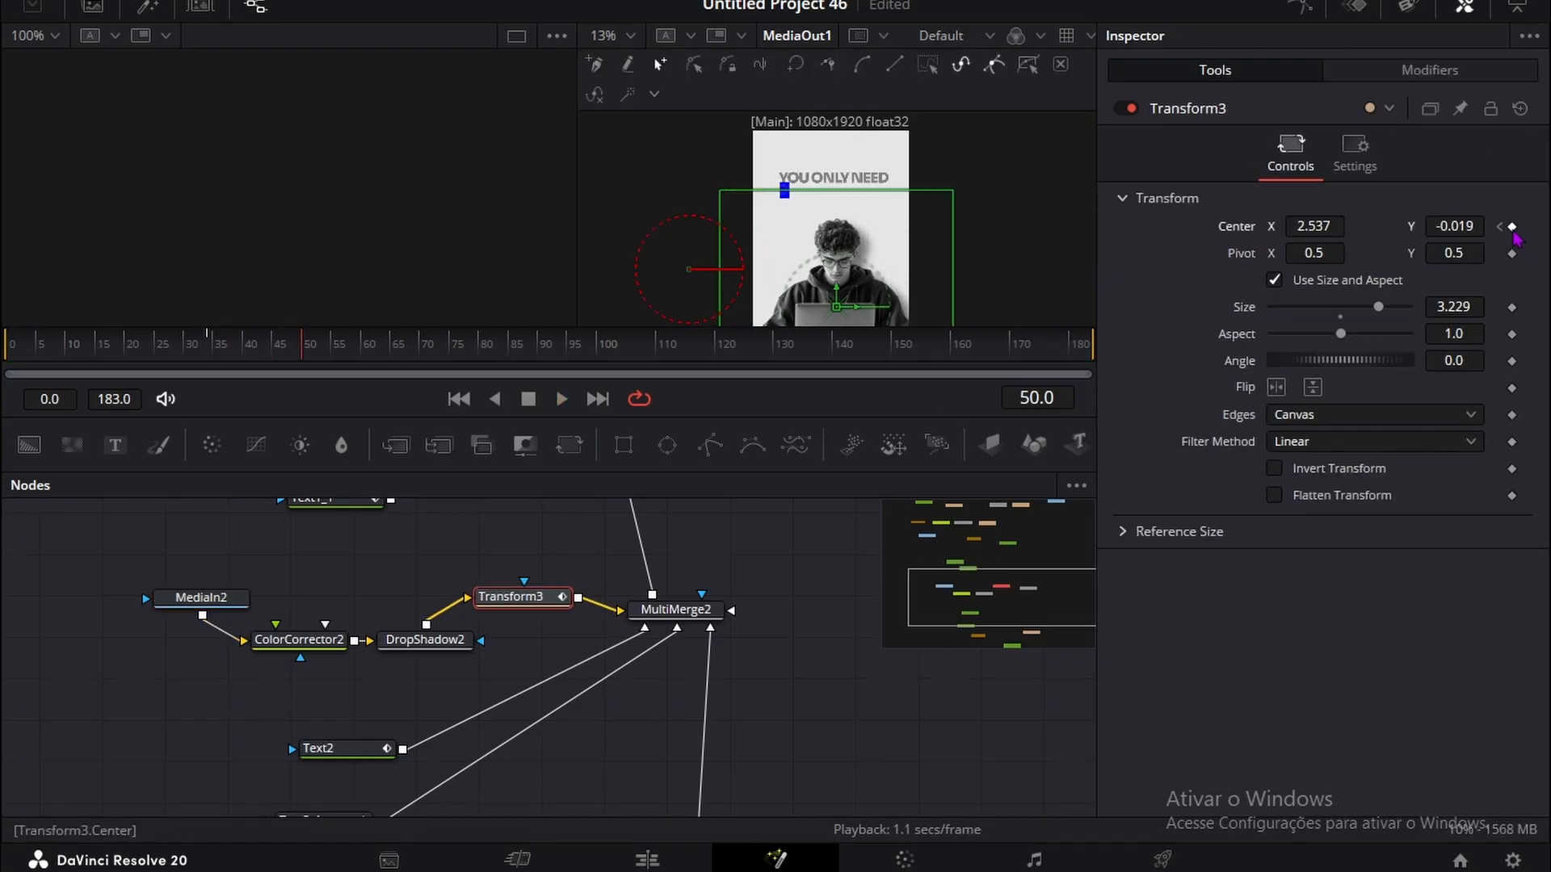
Step: At the frame 34 keyframe, set Transform3's Center Y to -2.448 and check the young man's rise into the frame
click(1500, 227)
drag(1459, 223, 684, 240)
scroll(888, 243, down, 3)
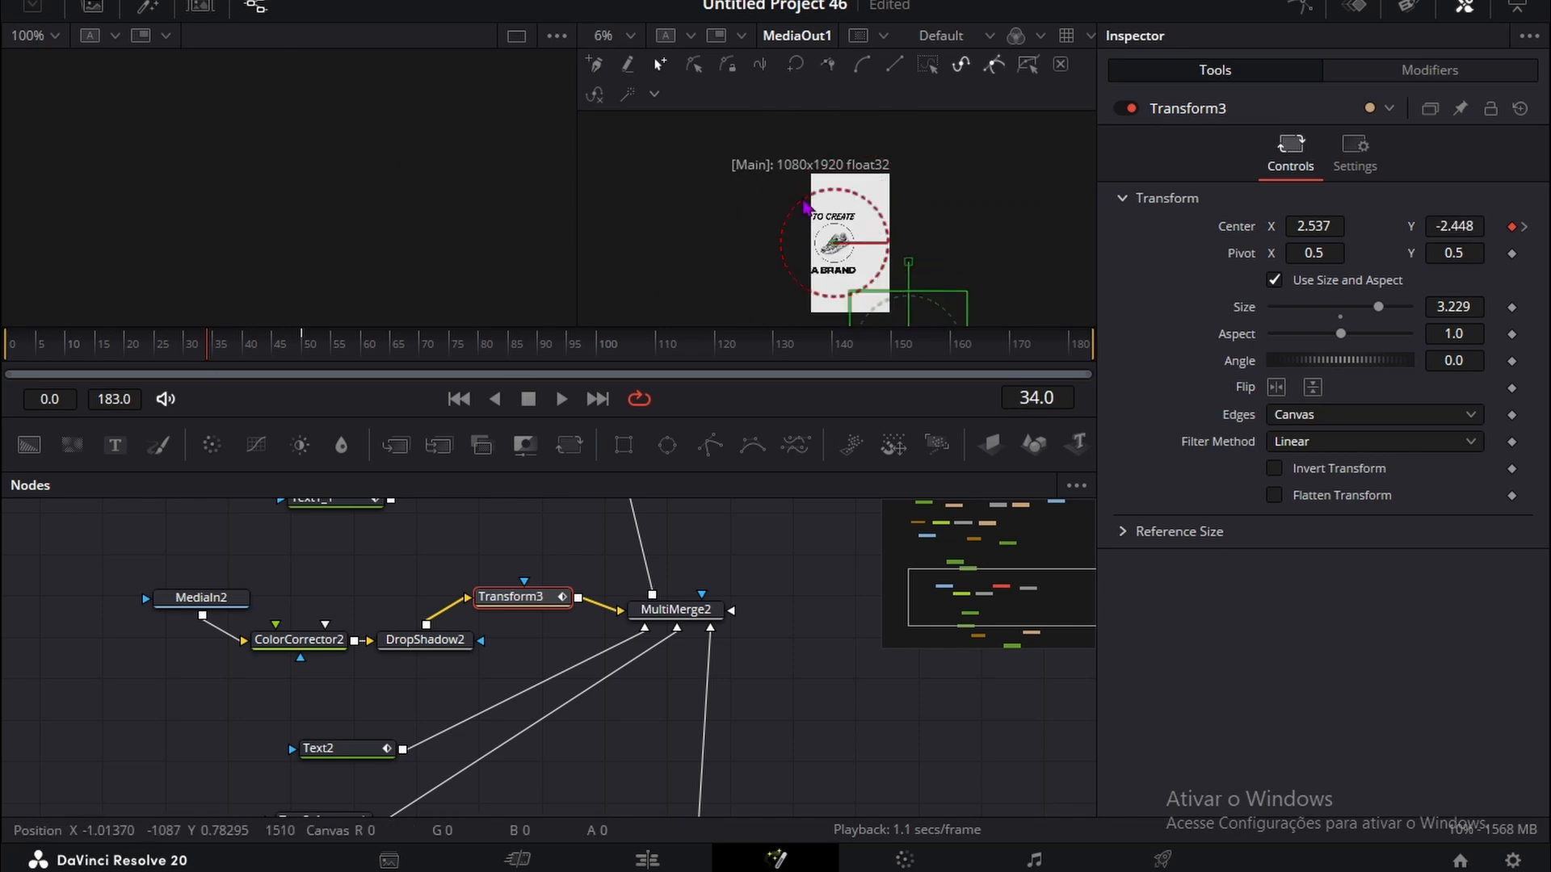
scroll(858, 199, up, 2)
drag(239, 344, 403, 339)
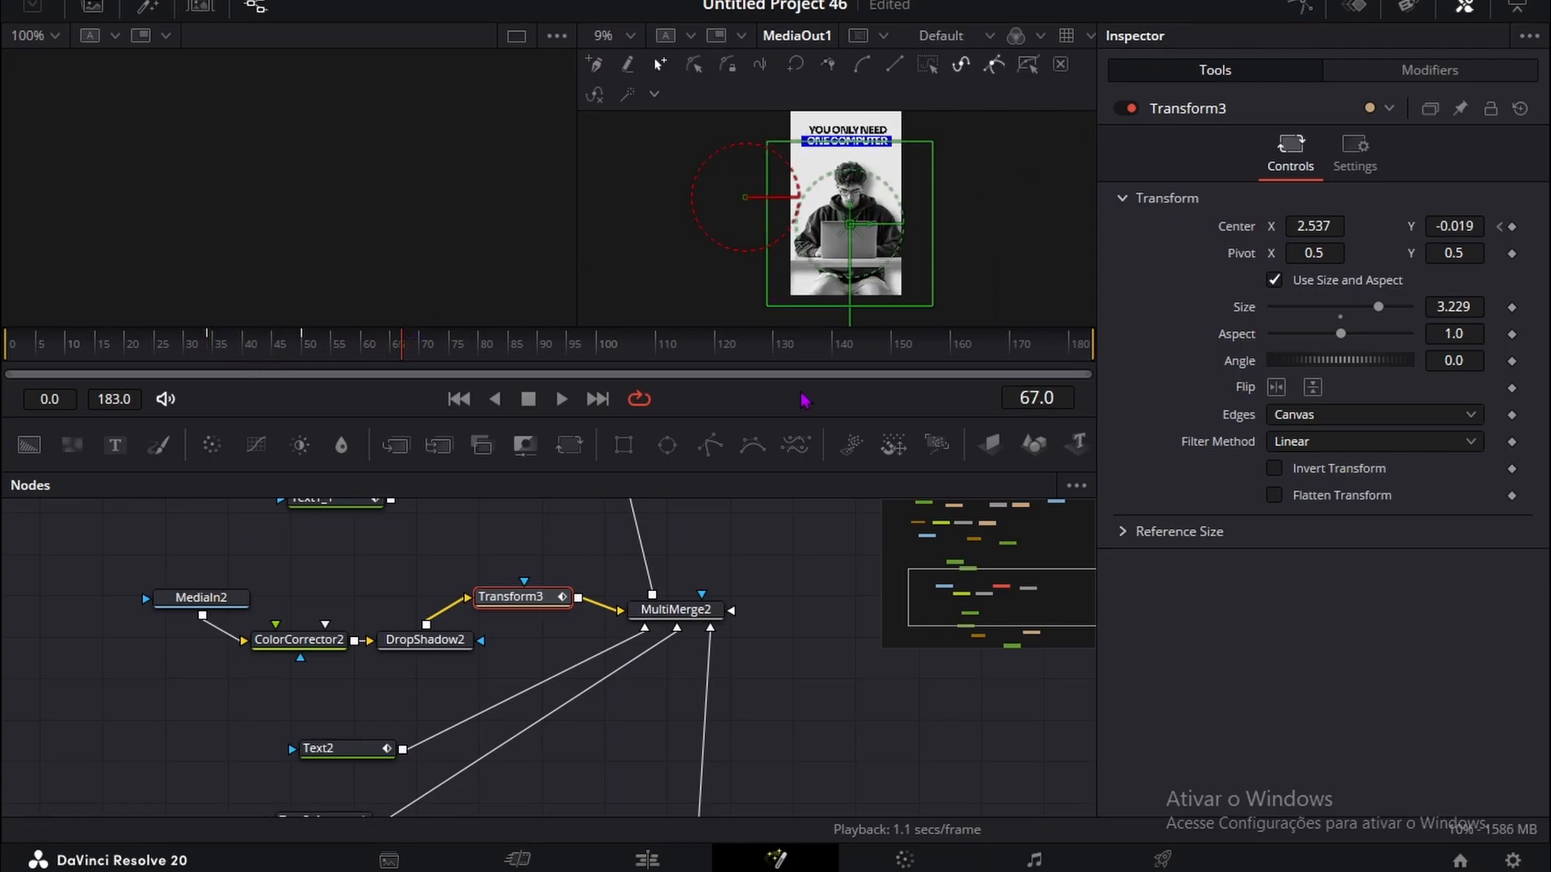
Step: Select all keyframes in the Spline editor and apply an Ease preset to them
click(1301, 16)
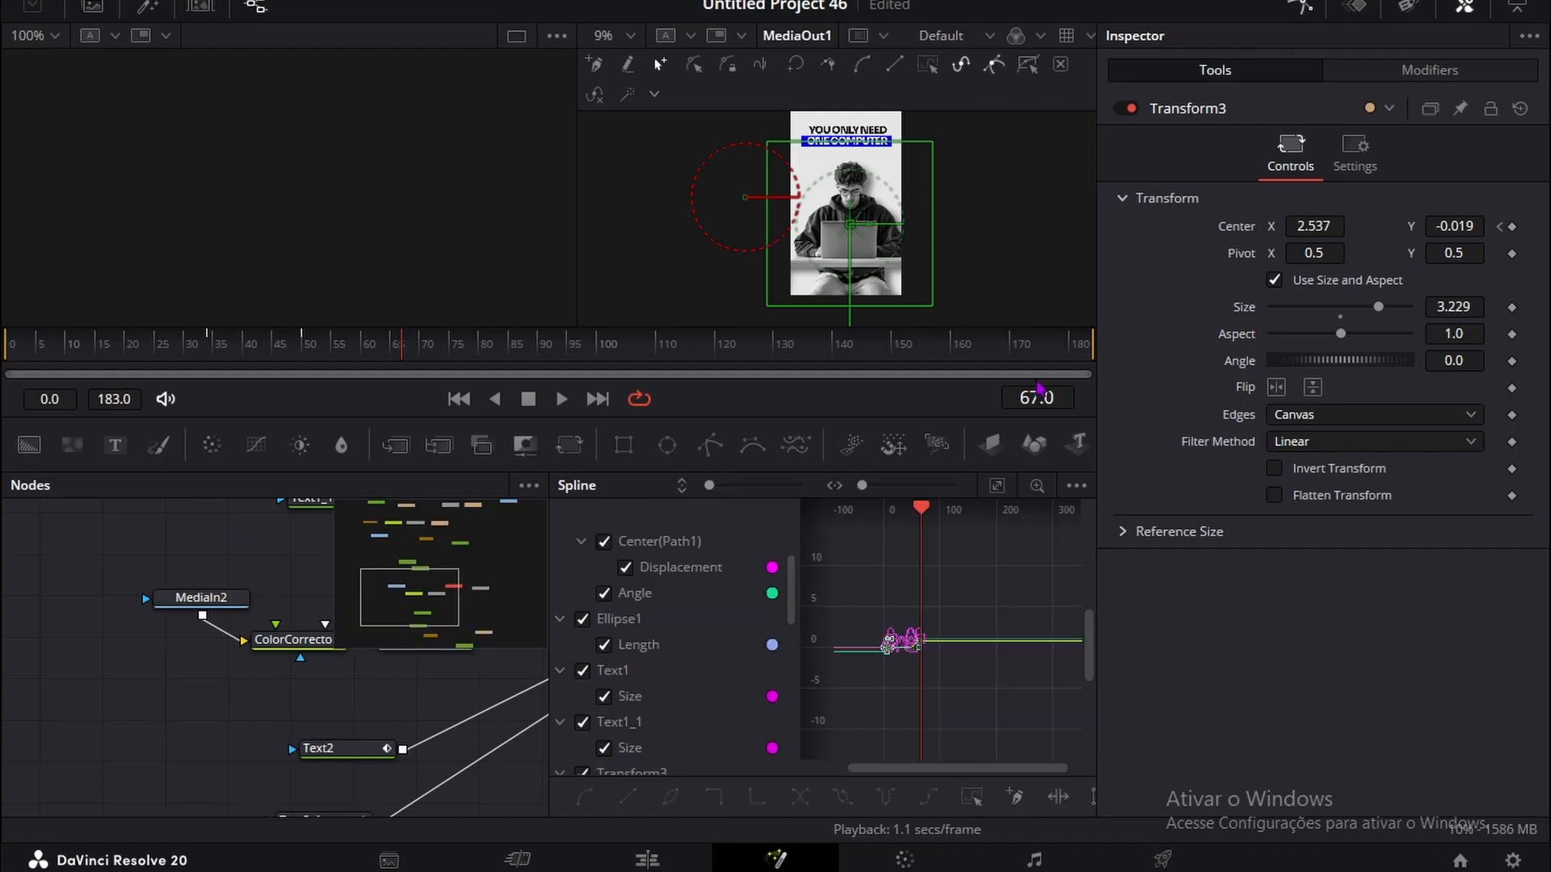
key(ctrl+a)
right_click(991, 583)
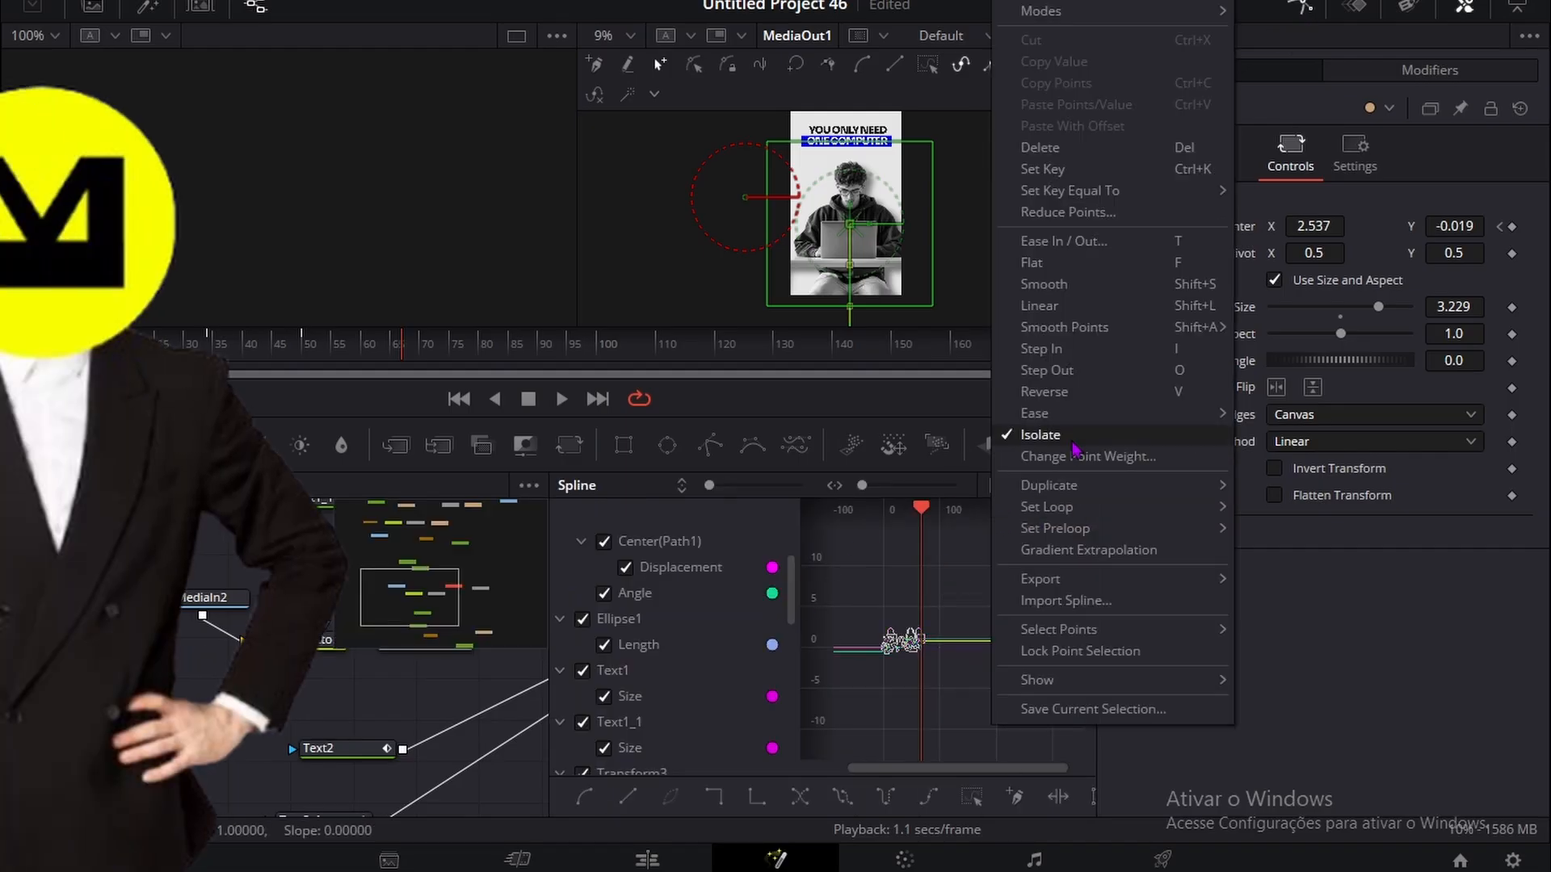
mouse_move(1073, 416)
click(1292, 479)
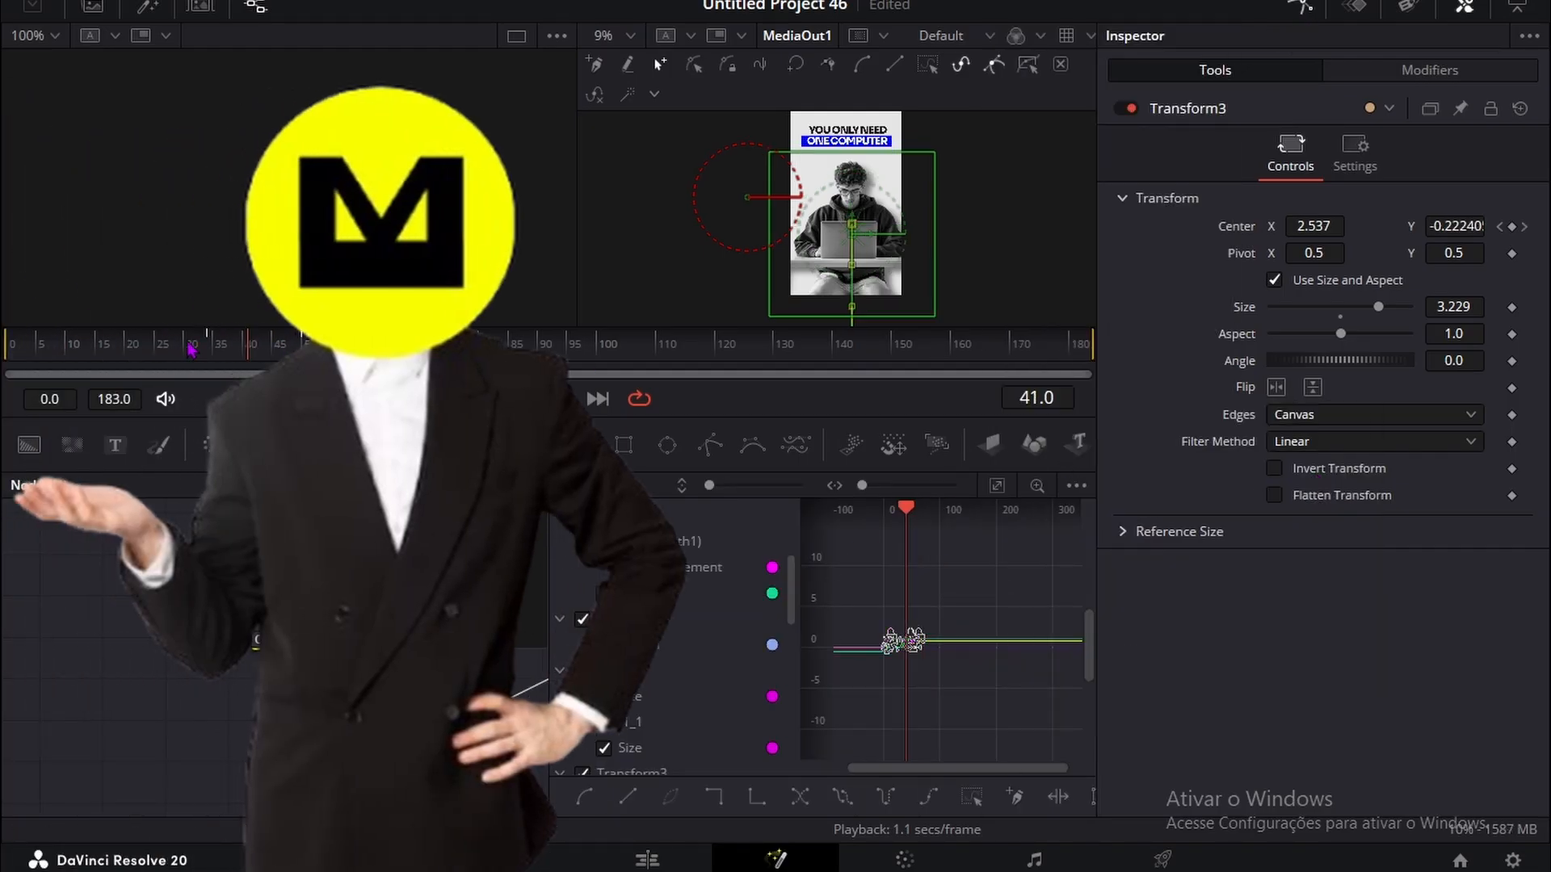